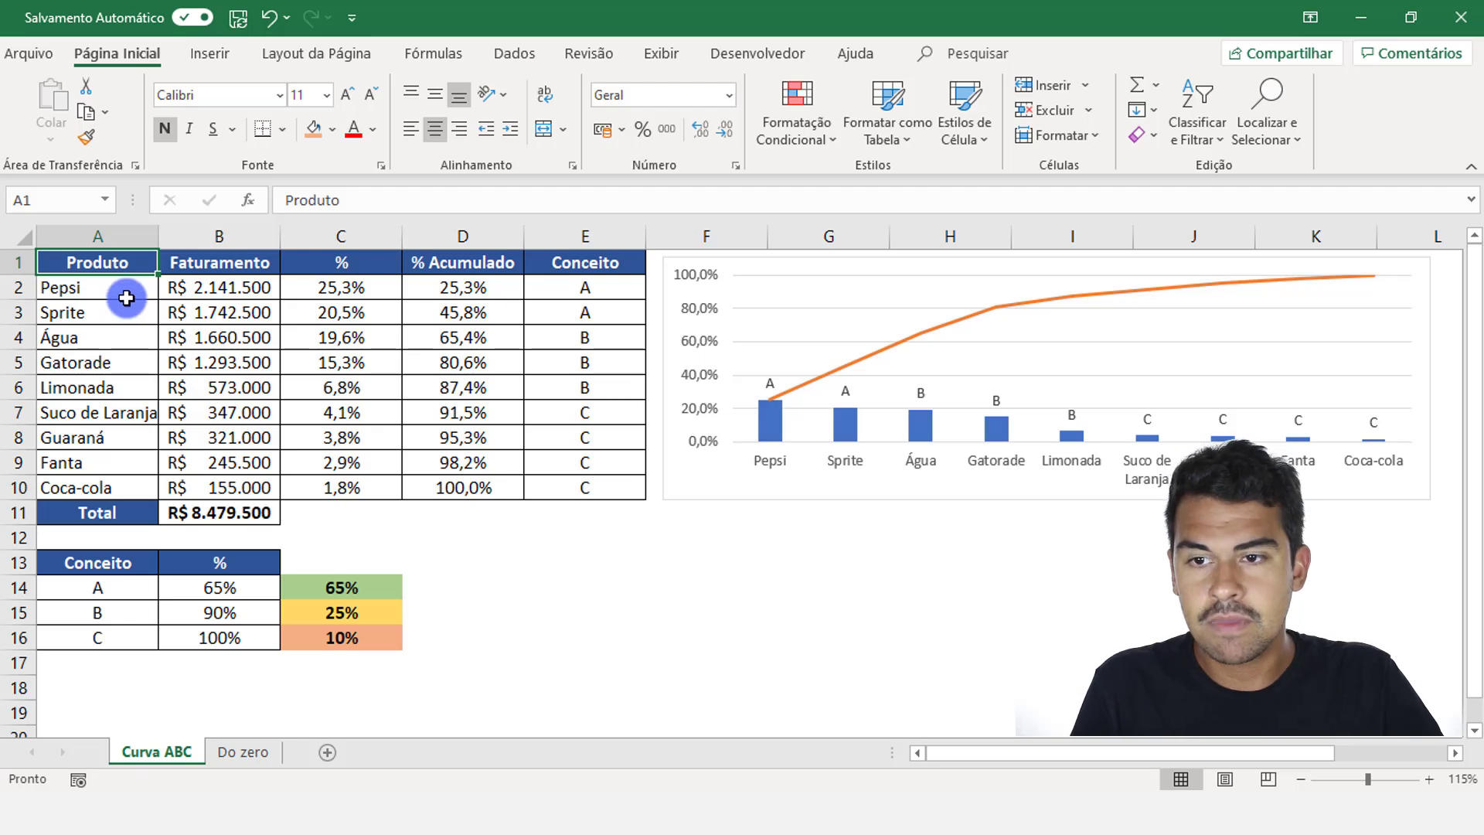
- Review the product list on the Curva ABC sheet and the blank %, % Acumulado and Conceito columns on the Do zero sheet
left_click_drag(126, 298, 116, 487)
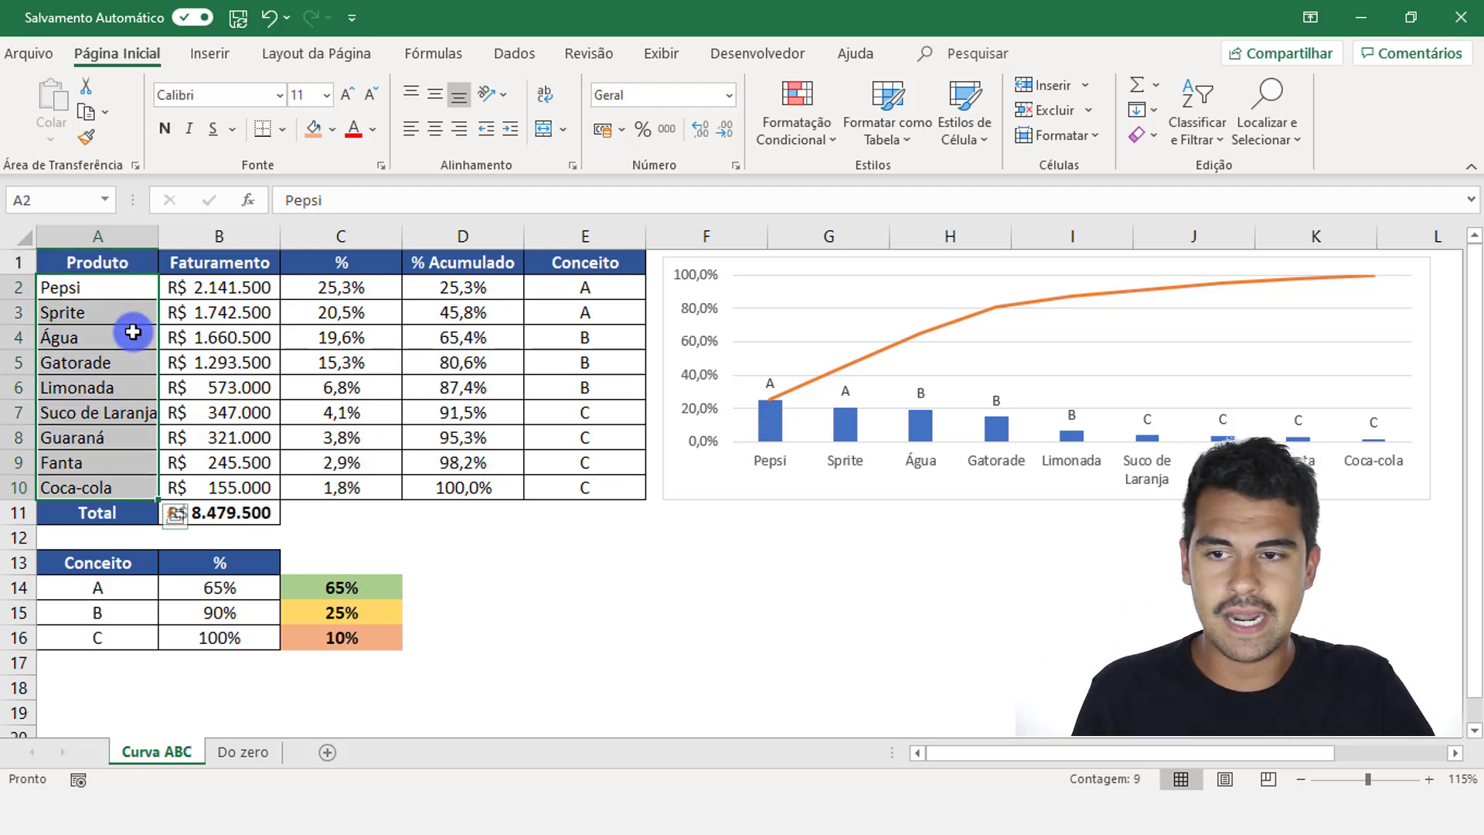
key("Return")
key("Return")
key("Return")
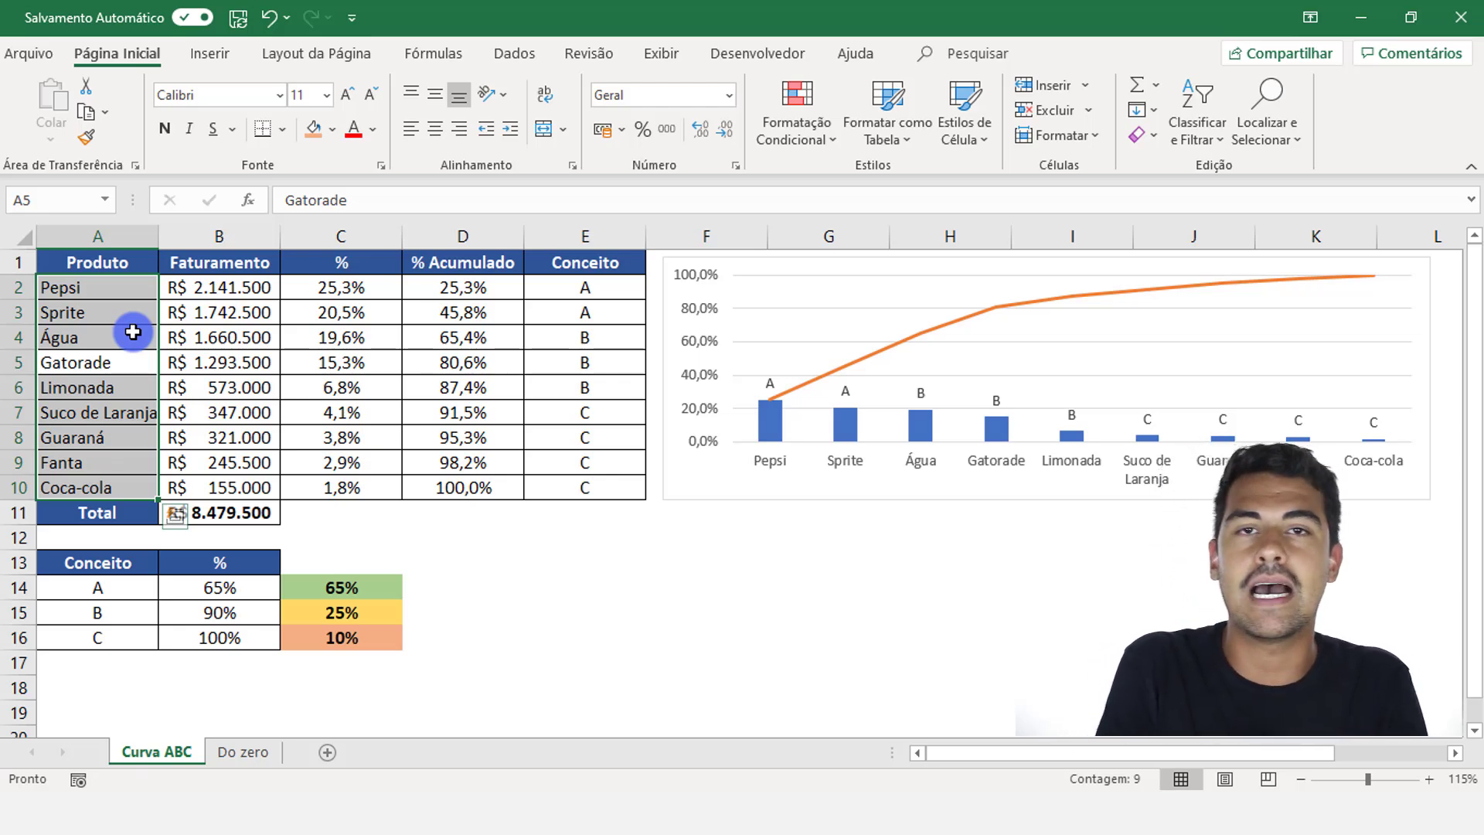
left_click(133, 332)
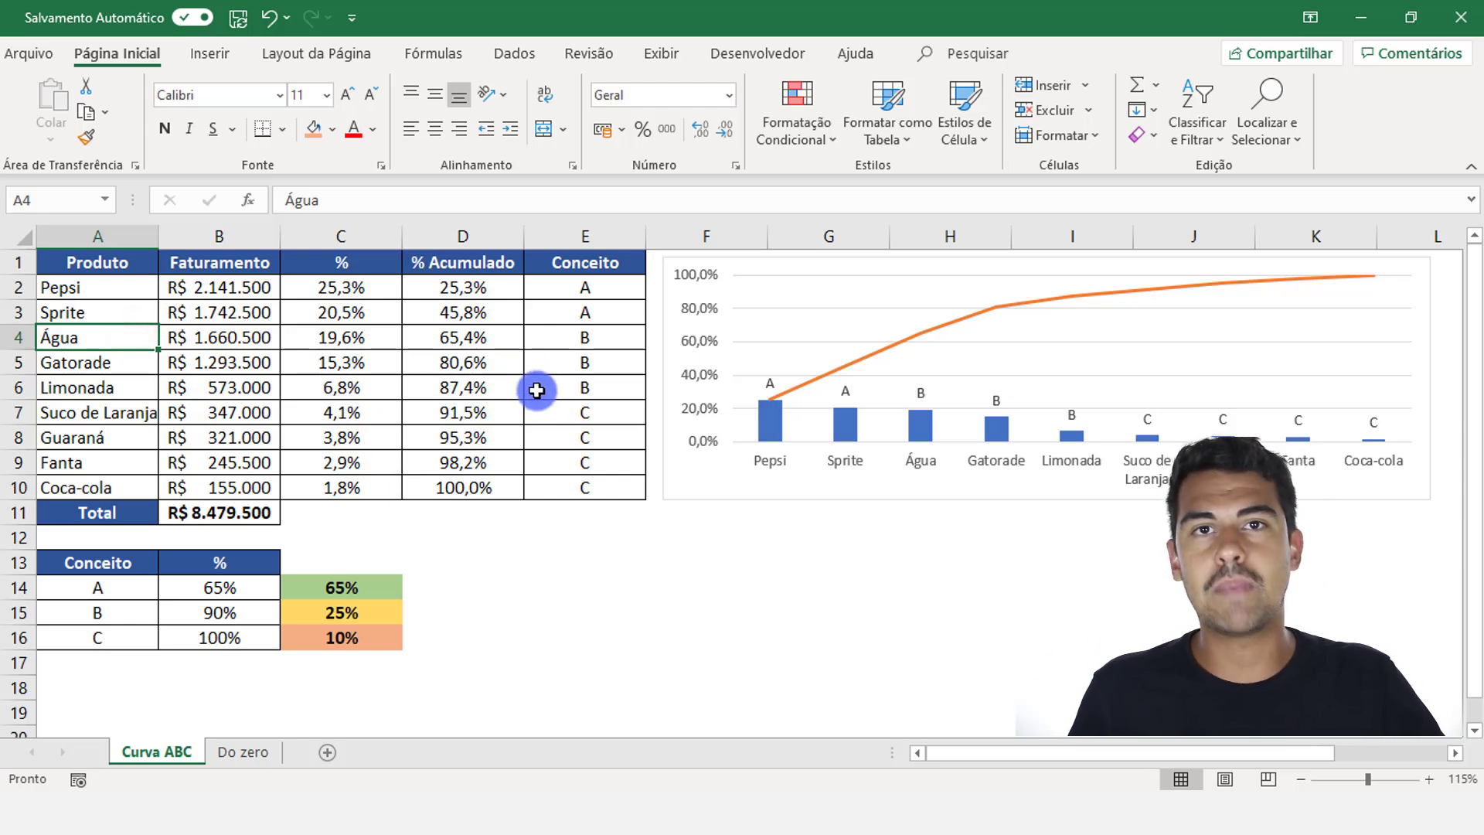
key("ctrl+Page_Down")
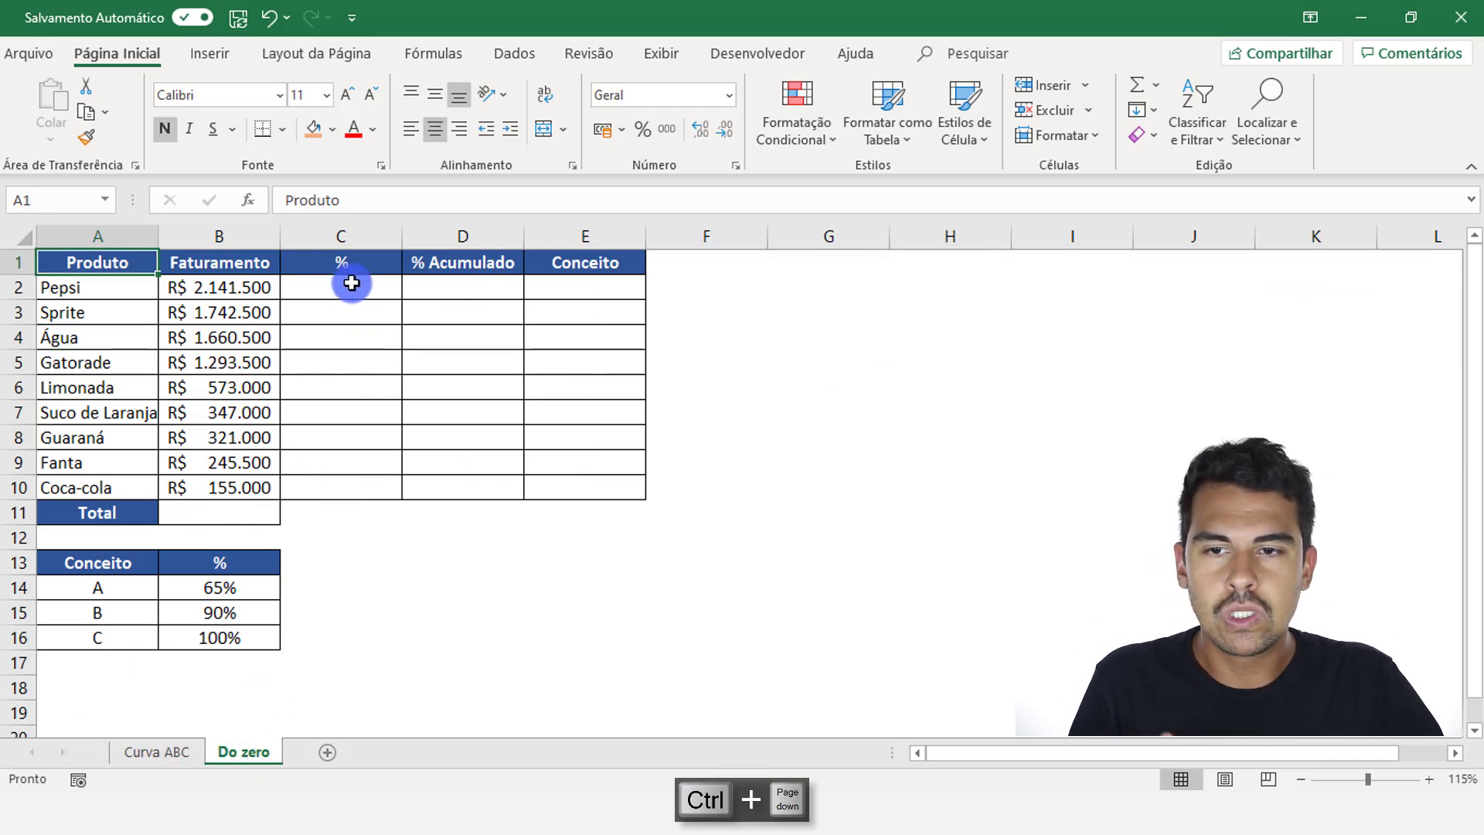
left_click_drag(349, 284, 572, 490)
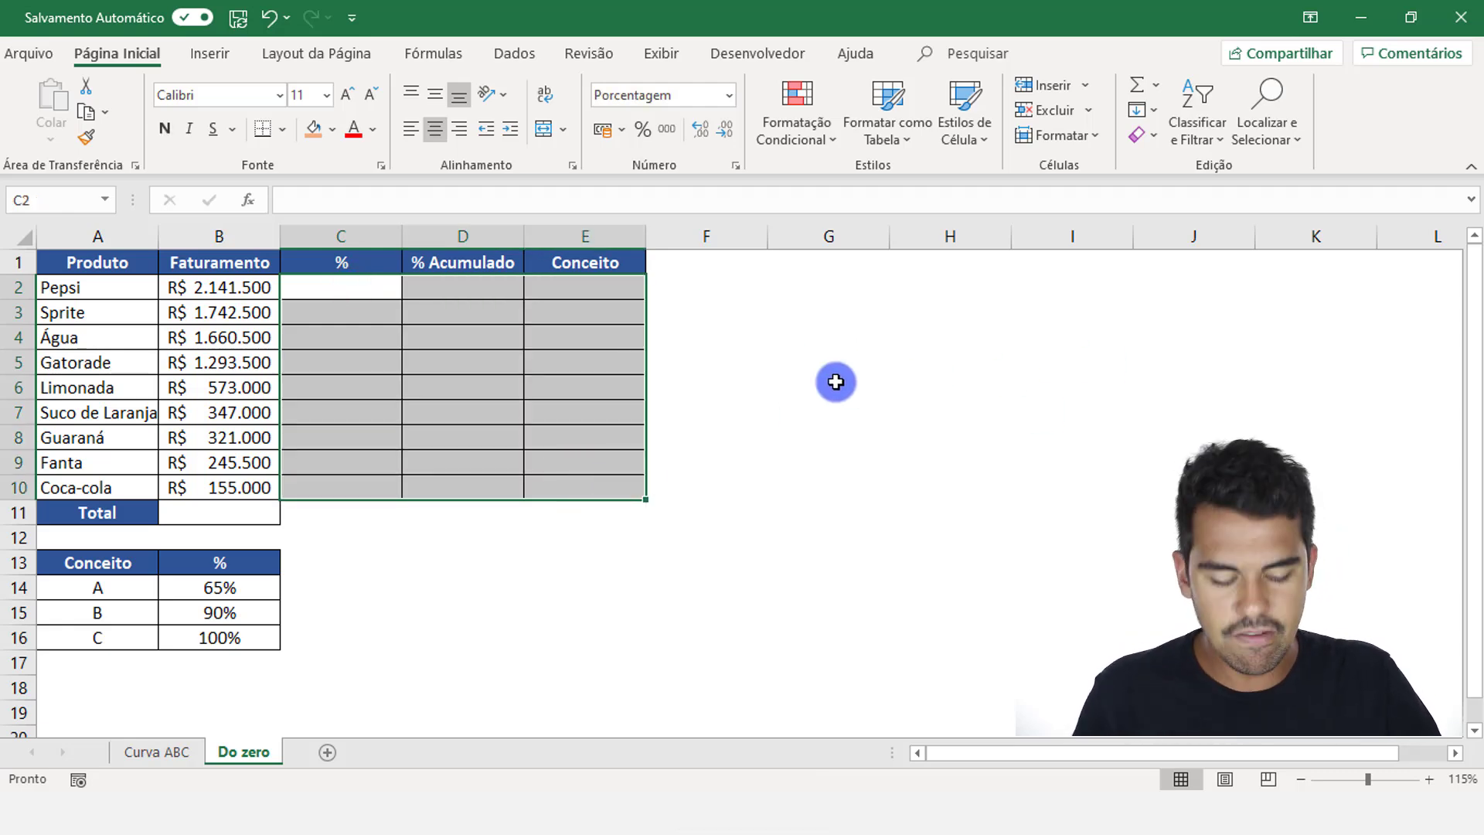
key("ctrl+Page_Up")
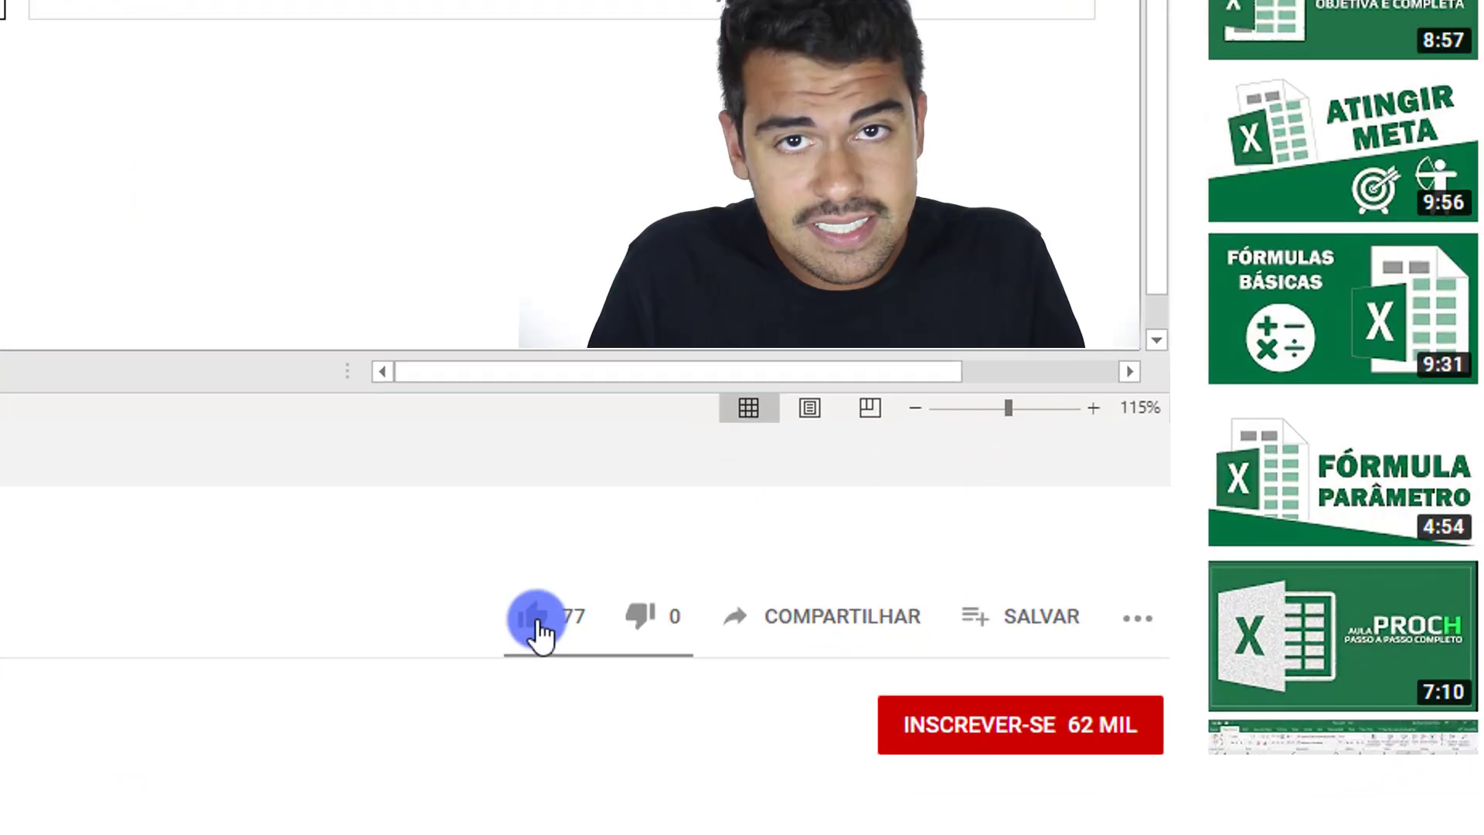
left_click(536, 622)
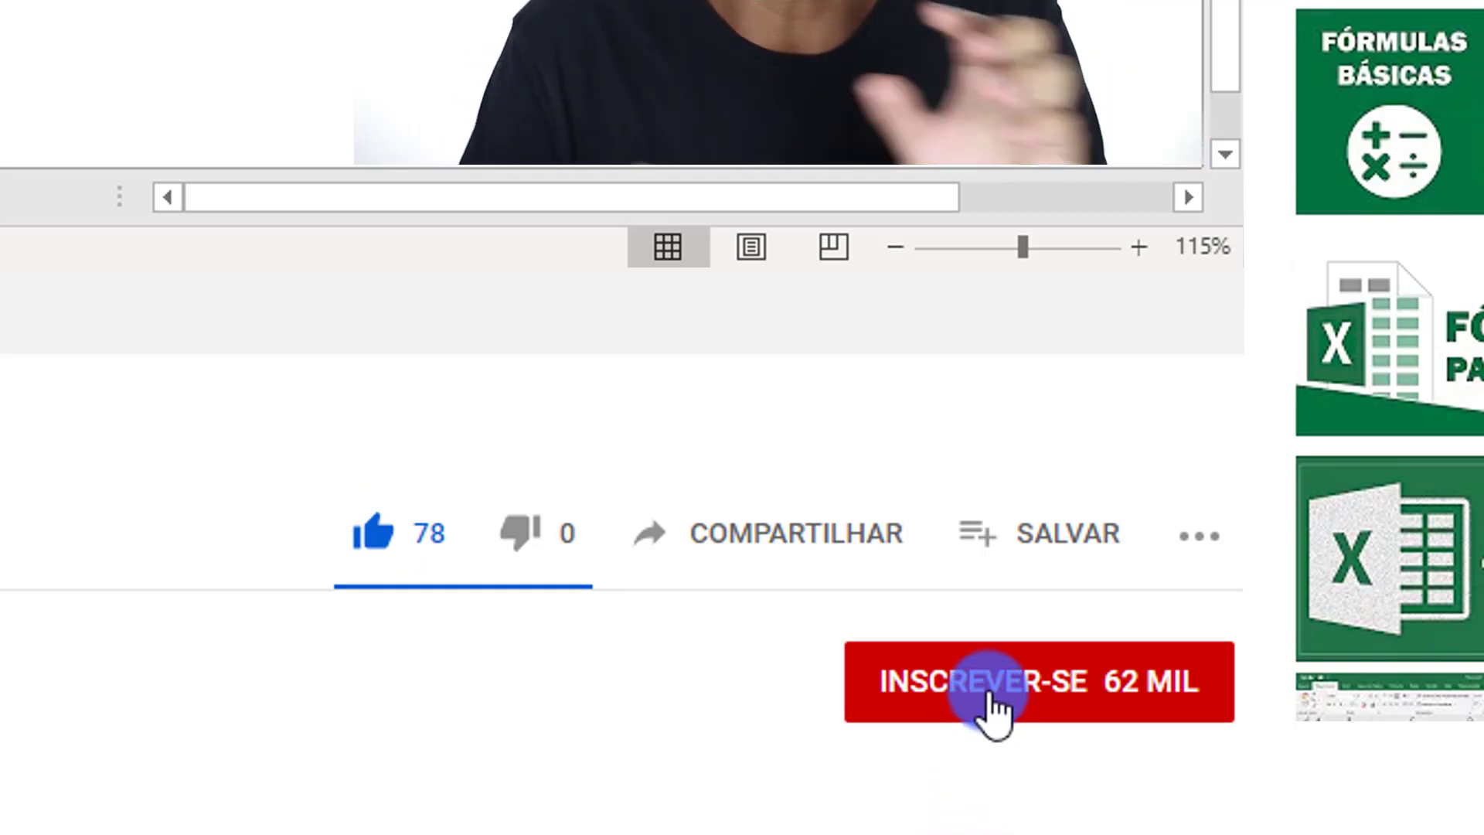
left_click(989, 690)
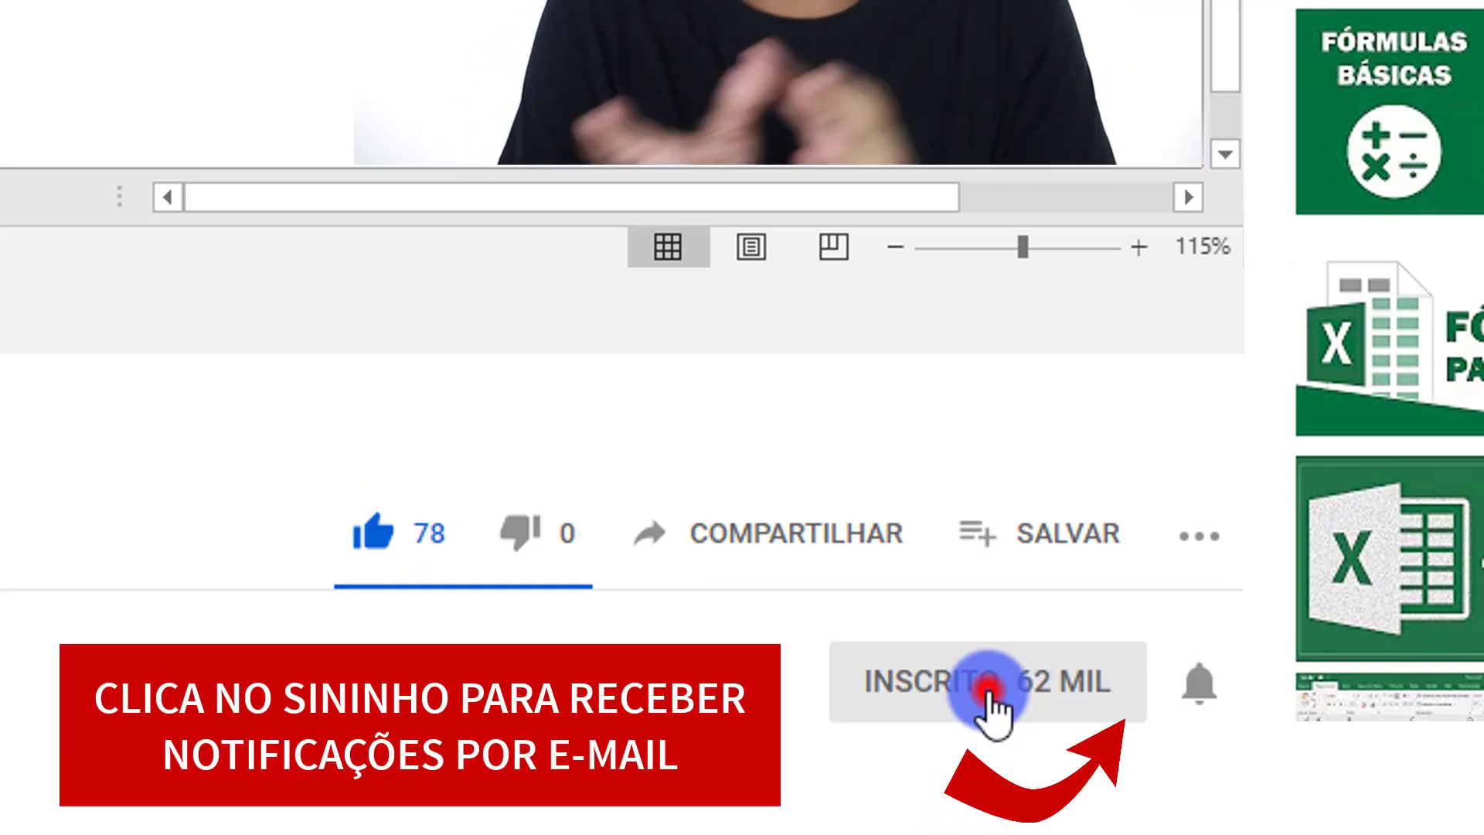
left_click(1183, 682)
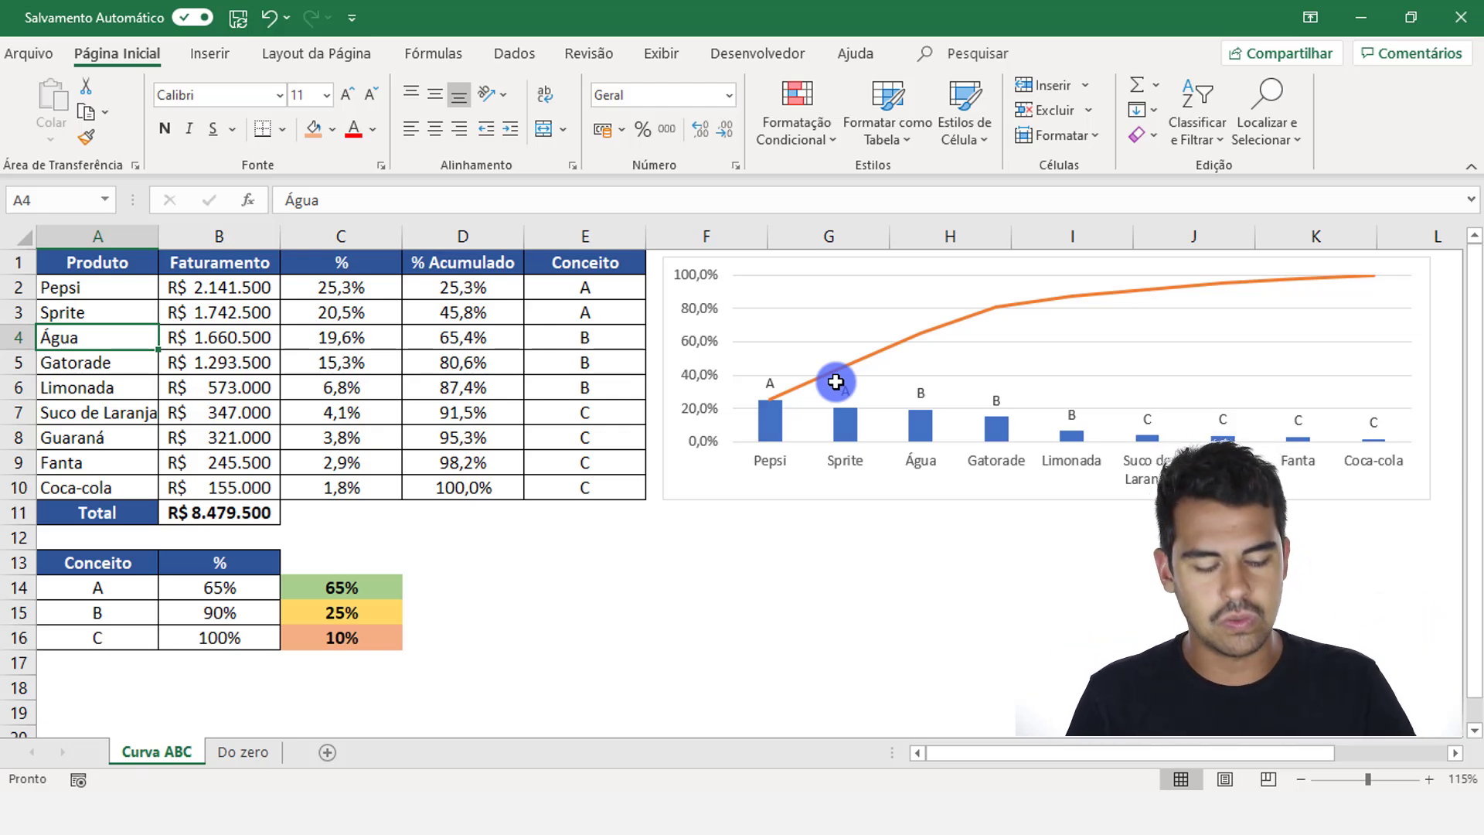
- On the Do zero sheet, examine the products, their revenue, the concept percentages in B14:B16 and the blank % Acumulado and Conceito columns
key("ctrl+Page_Down")
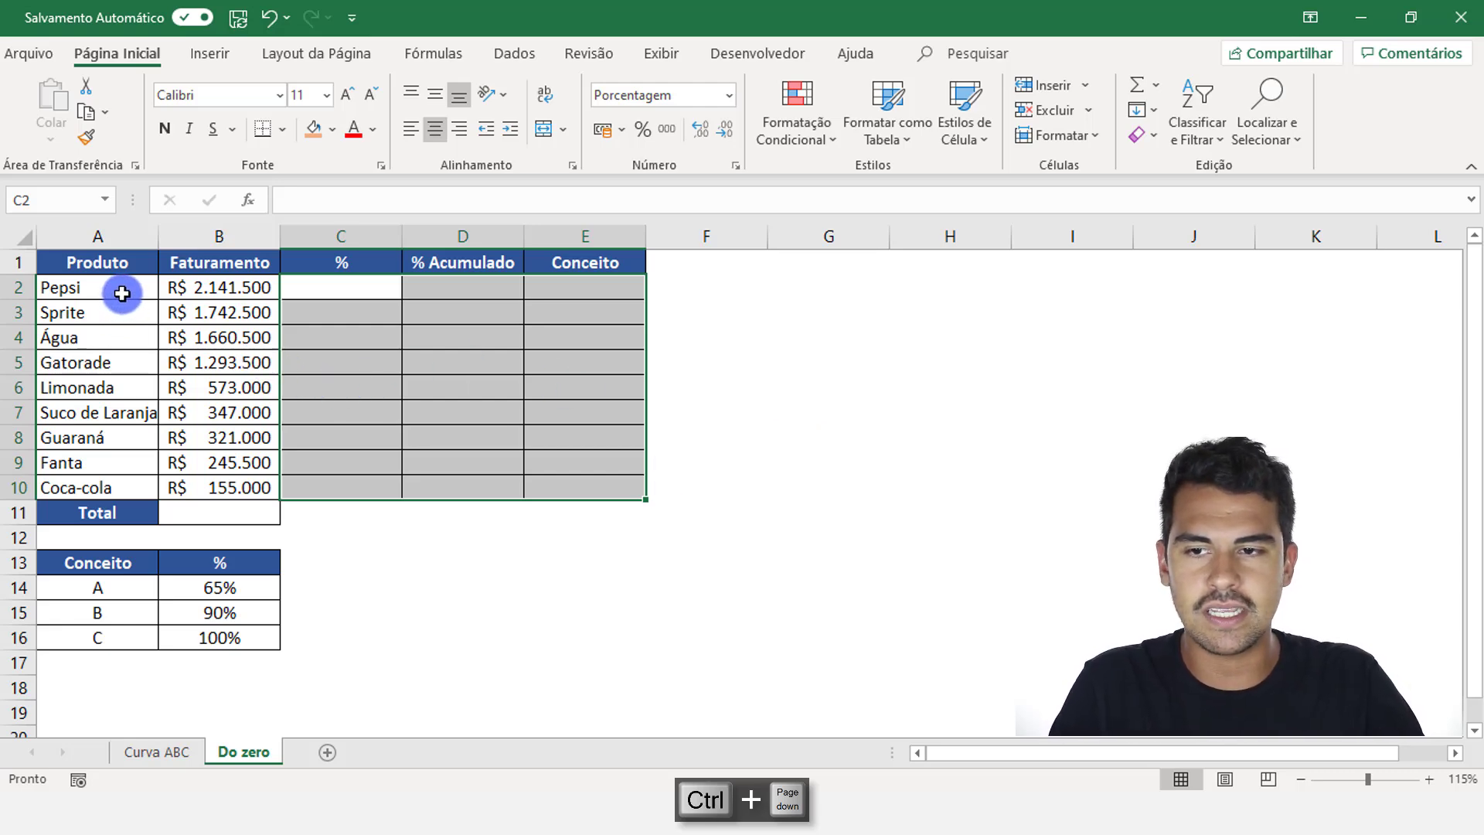
left_click_drag(122, 293, 142, 476)
left_click_drag(203, 287, 218, 483)
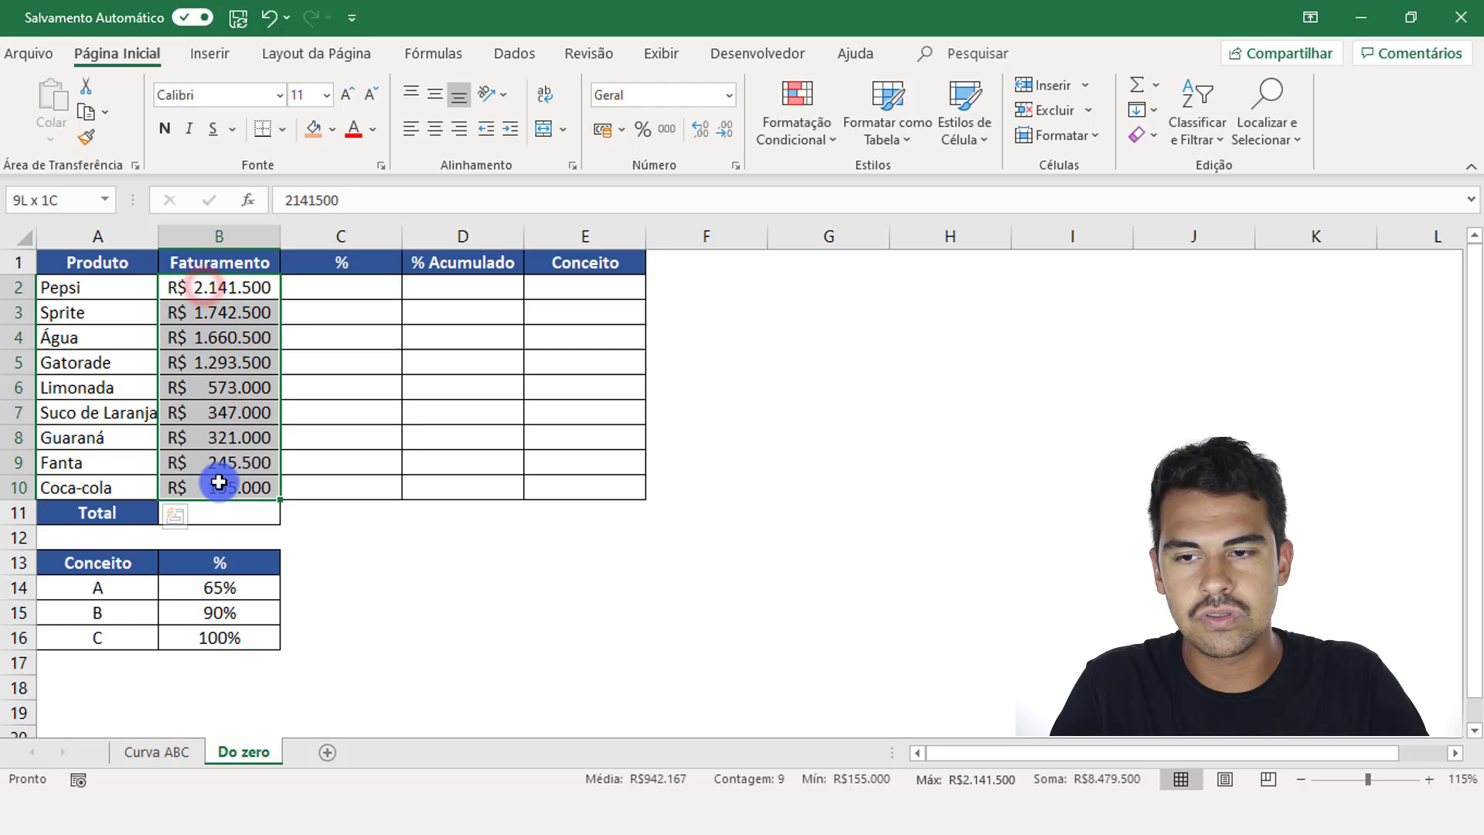
left_click(198, 351)
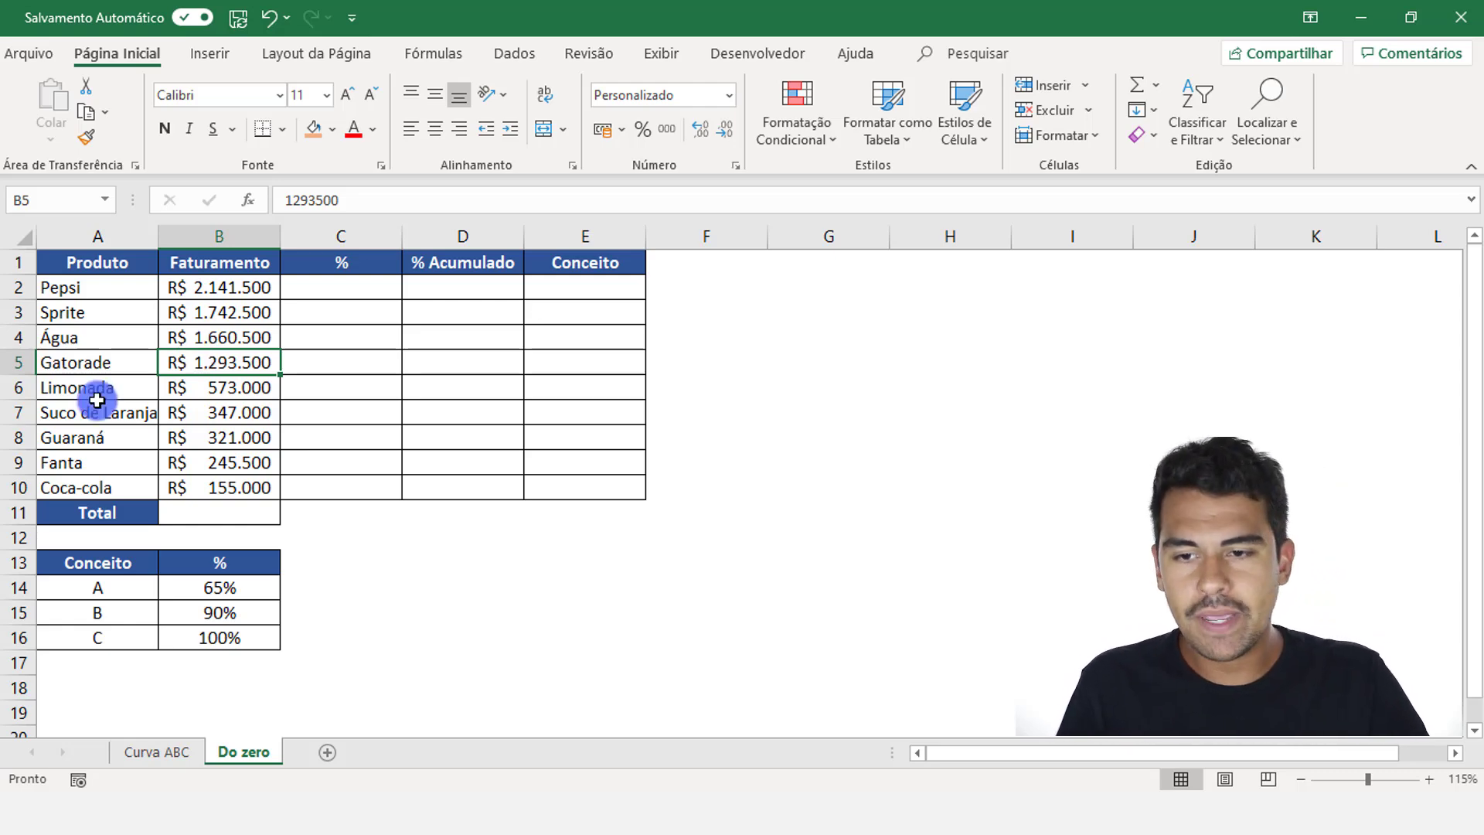
left_click(228, 587)
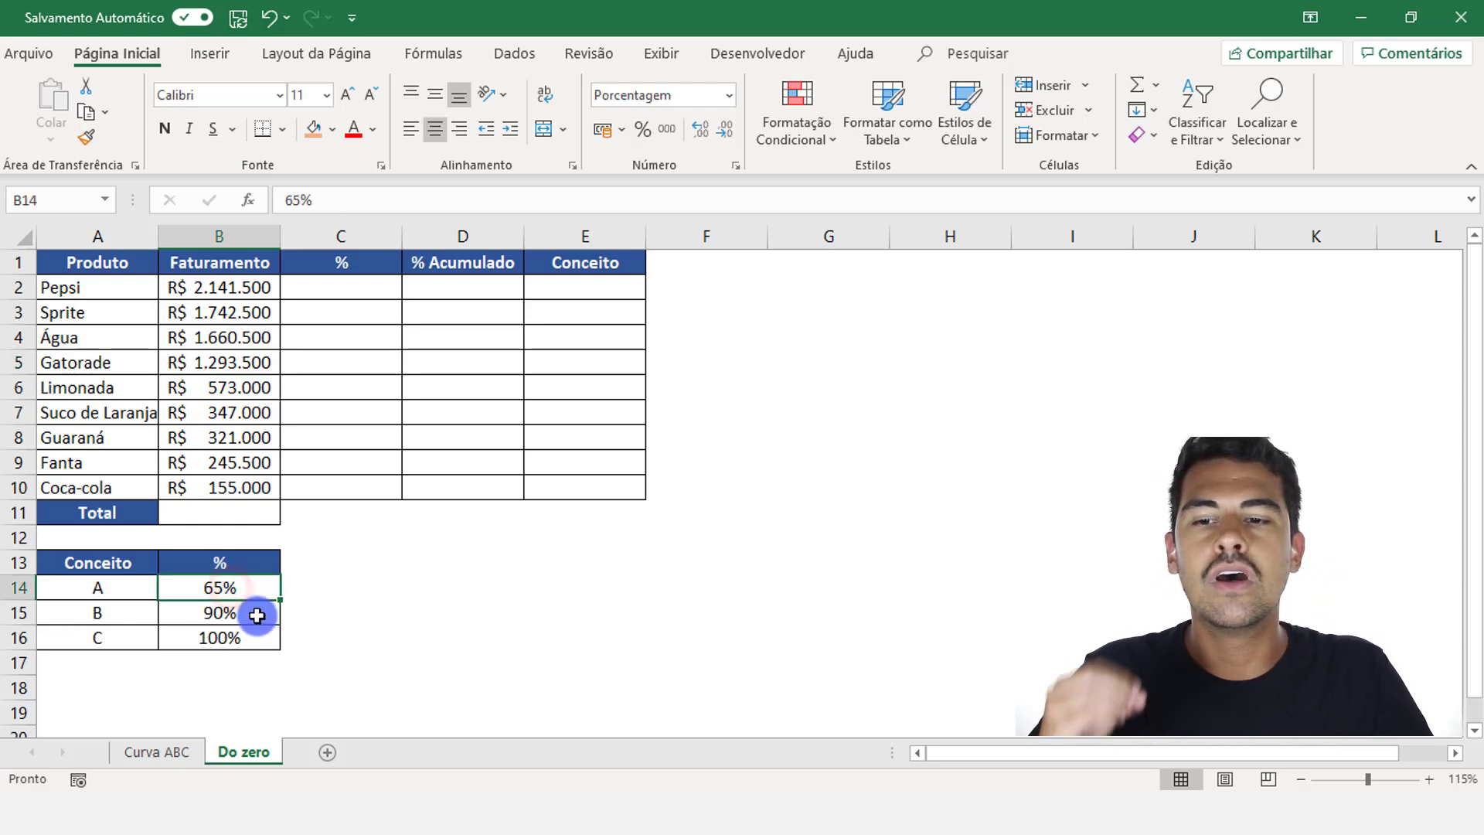
left_click(258, 614)
key("ctrl+c")
left_click(251, 640)
key("Escape")
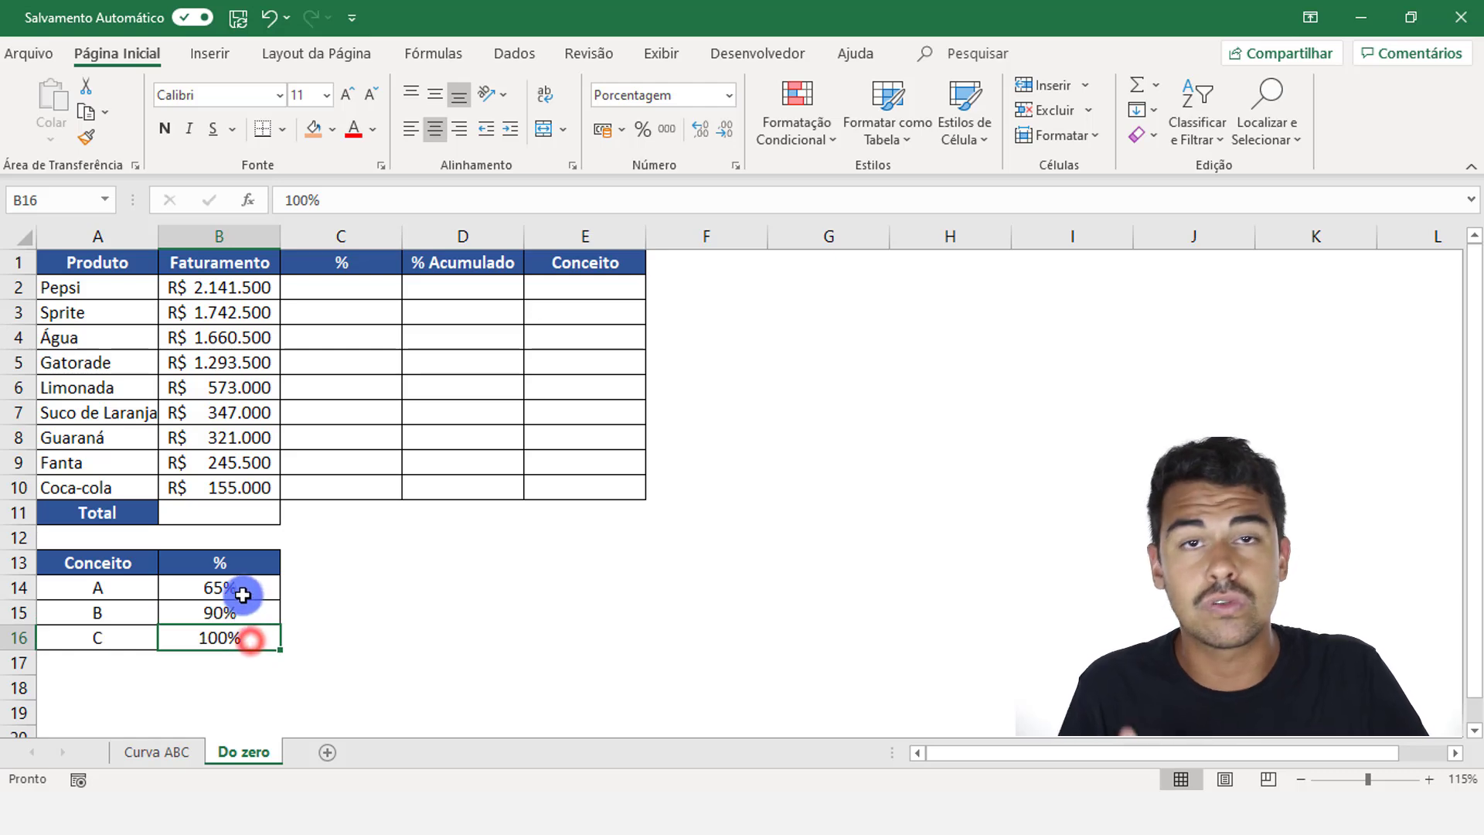
left_click(232, 583)
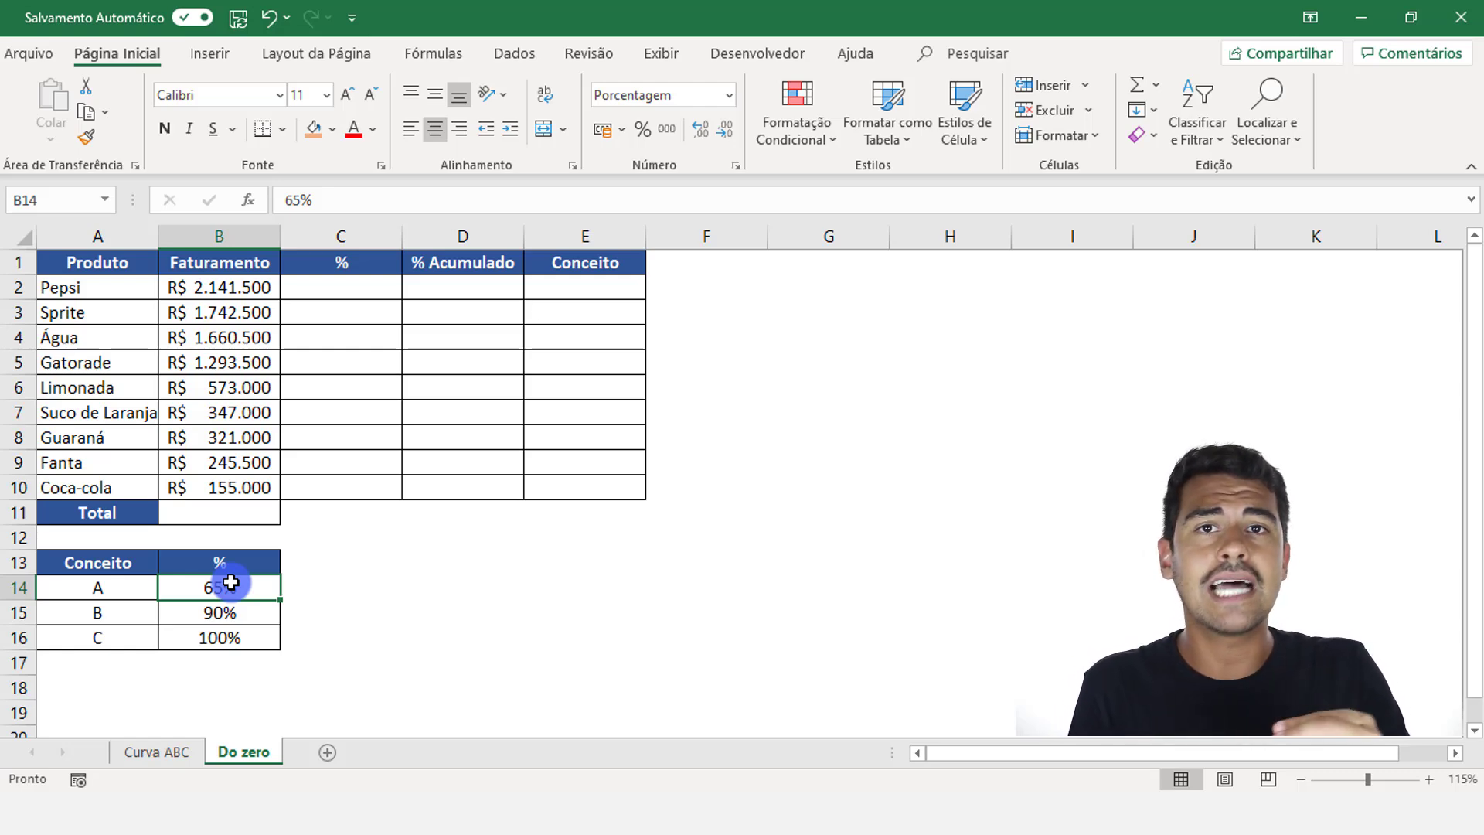
left_click_drag(430, 286, 452, 487)
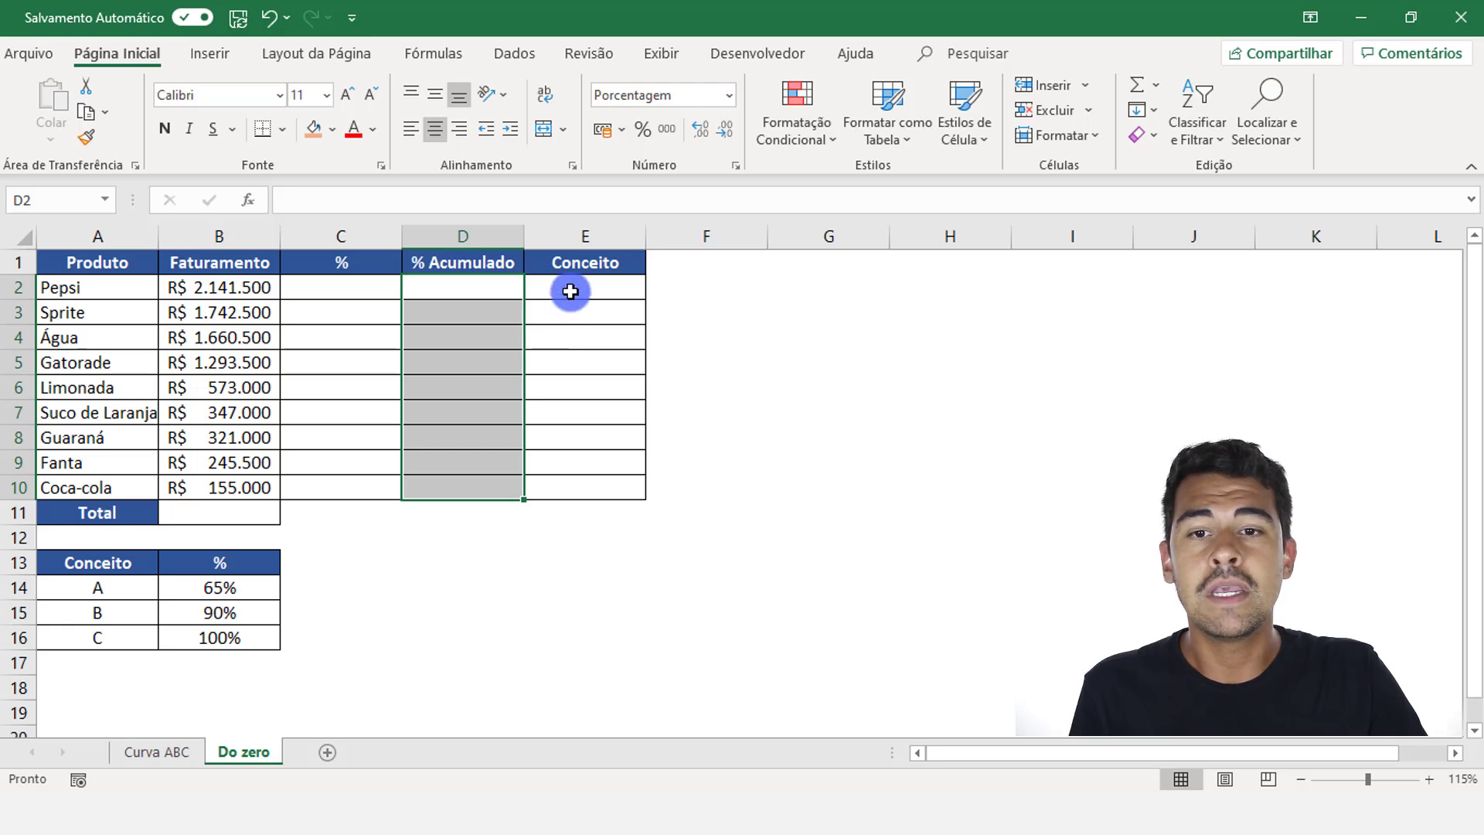
left_click_drag(570, 291, 596, 484)
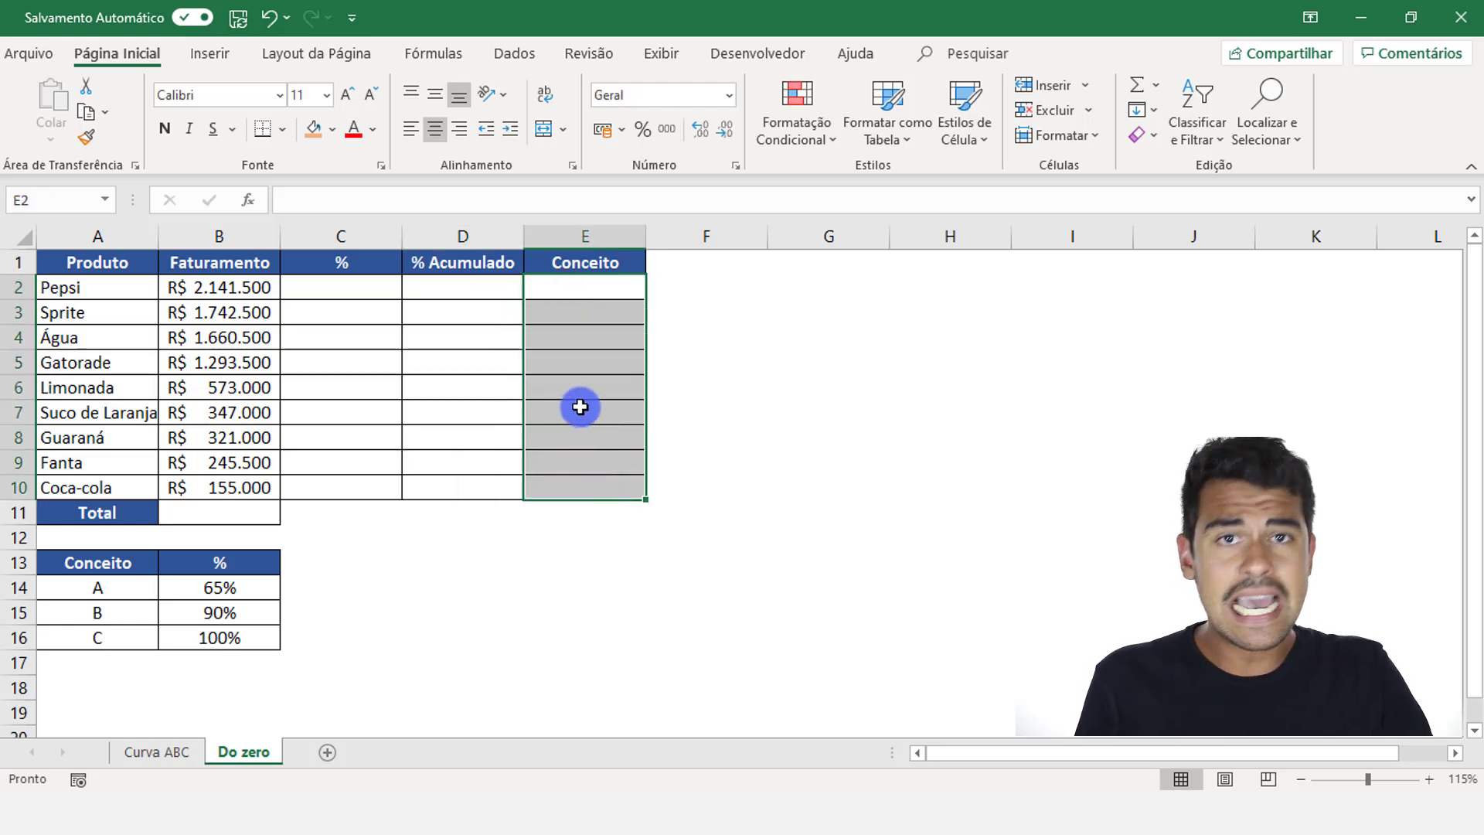
left_click(210, 587)
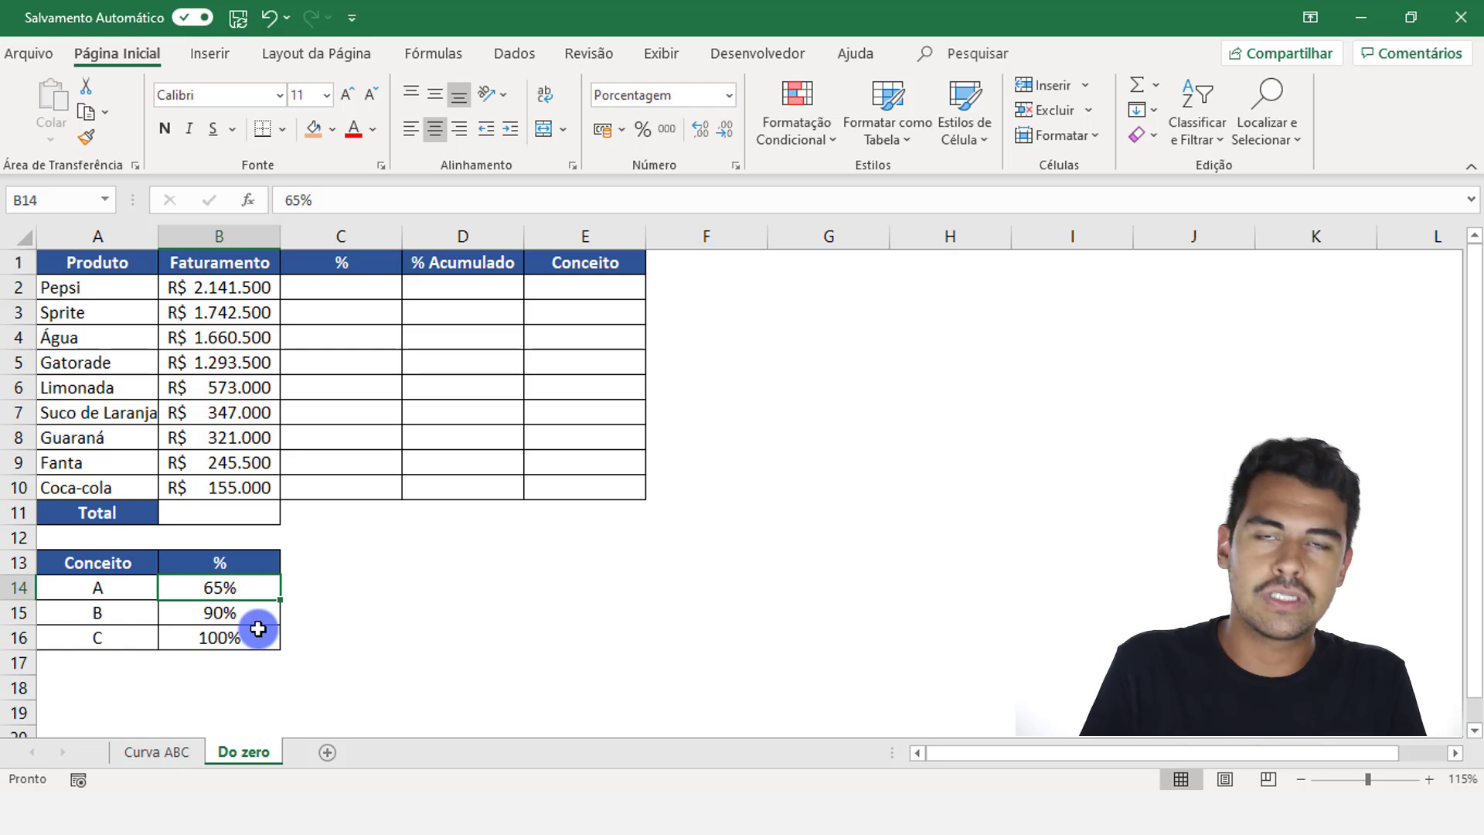
- On the Curva ABC sheet, compare the cumulative concept limits in B14:B16 with the individual shares in C14:C16
key("ctrl+Page_Up")
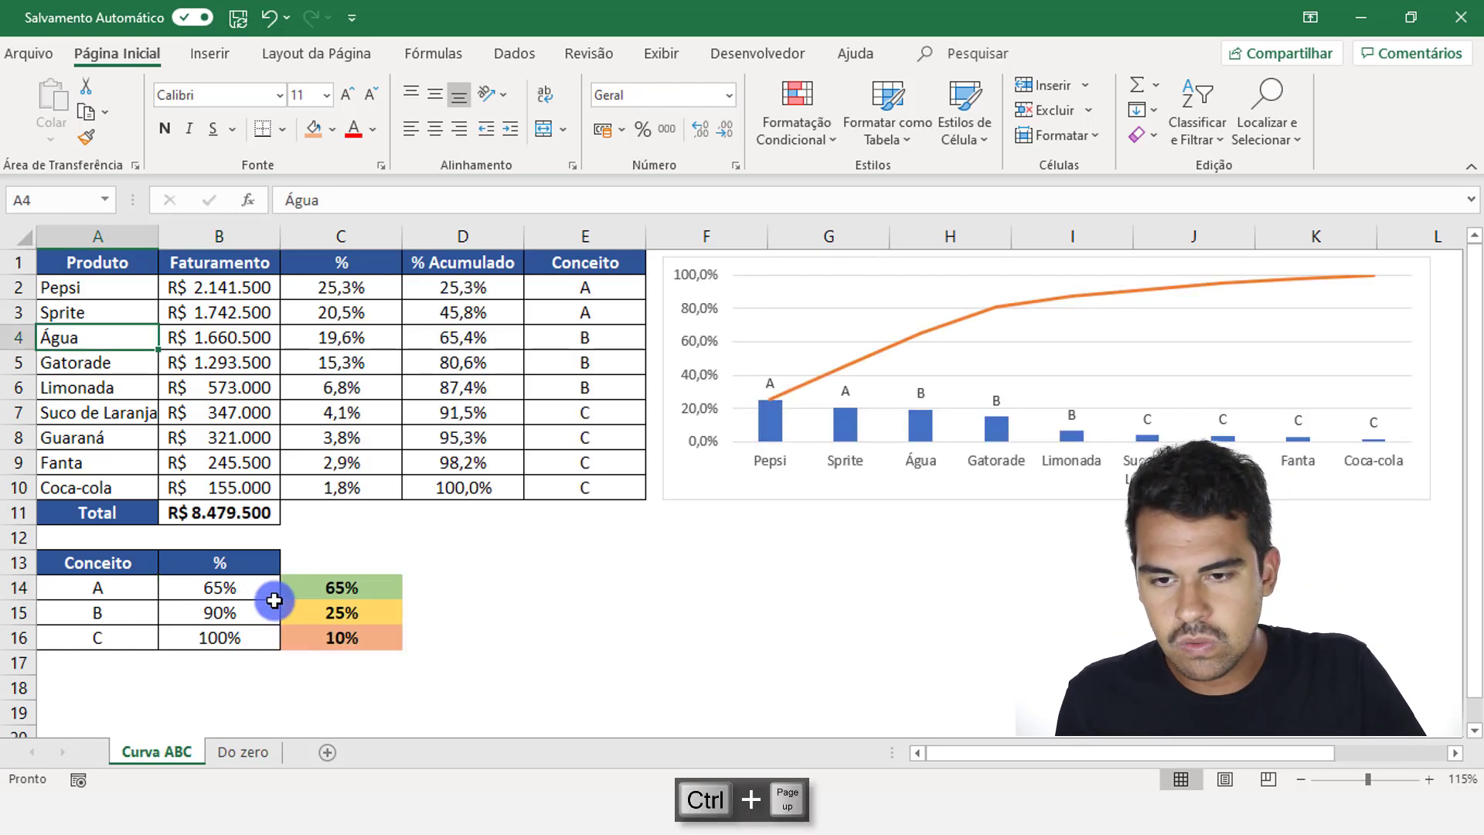
left_click(313, 621)
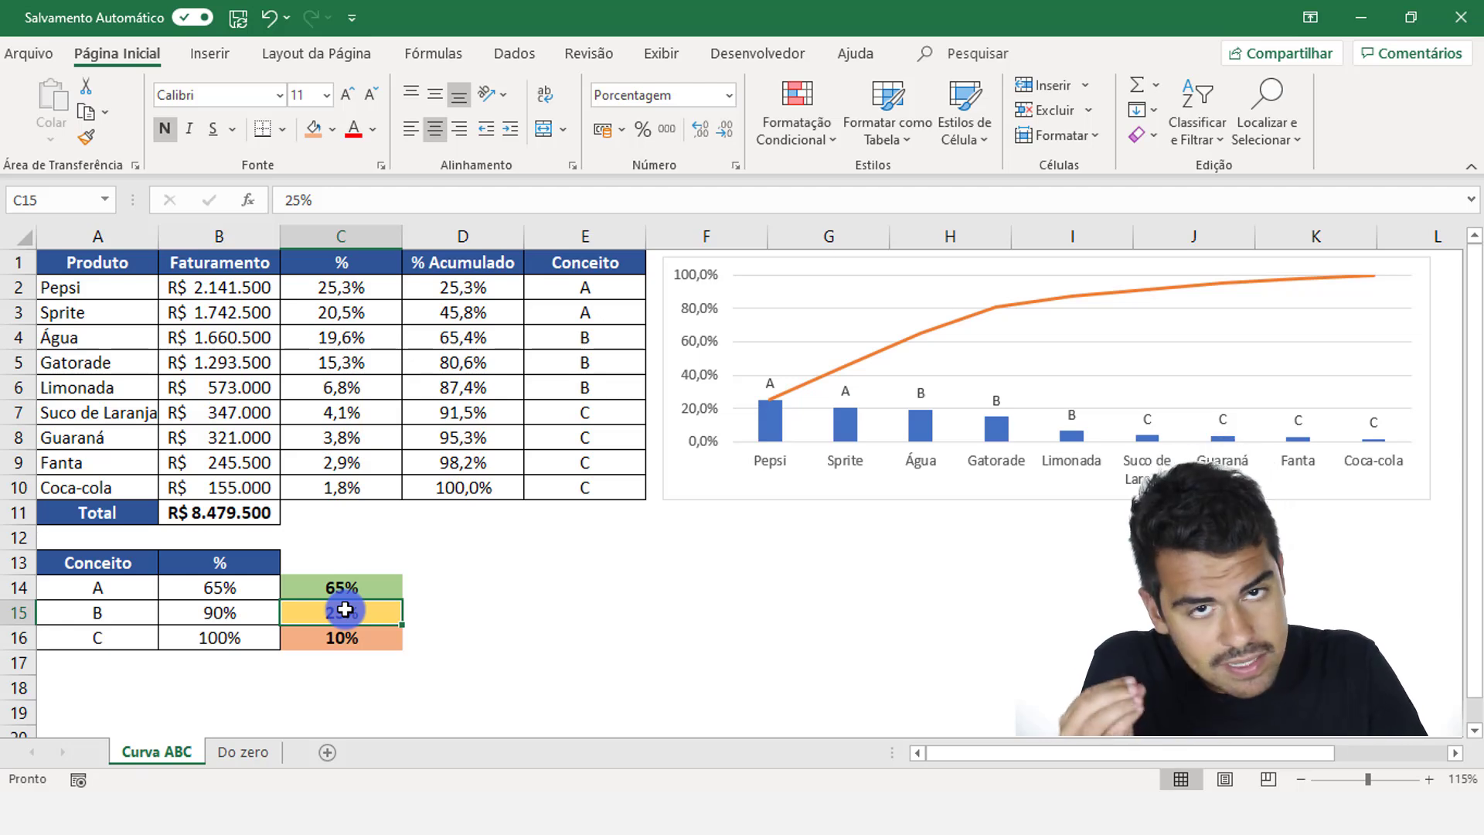
left_click_drag(239, 588, 248, 637)
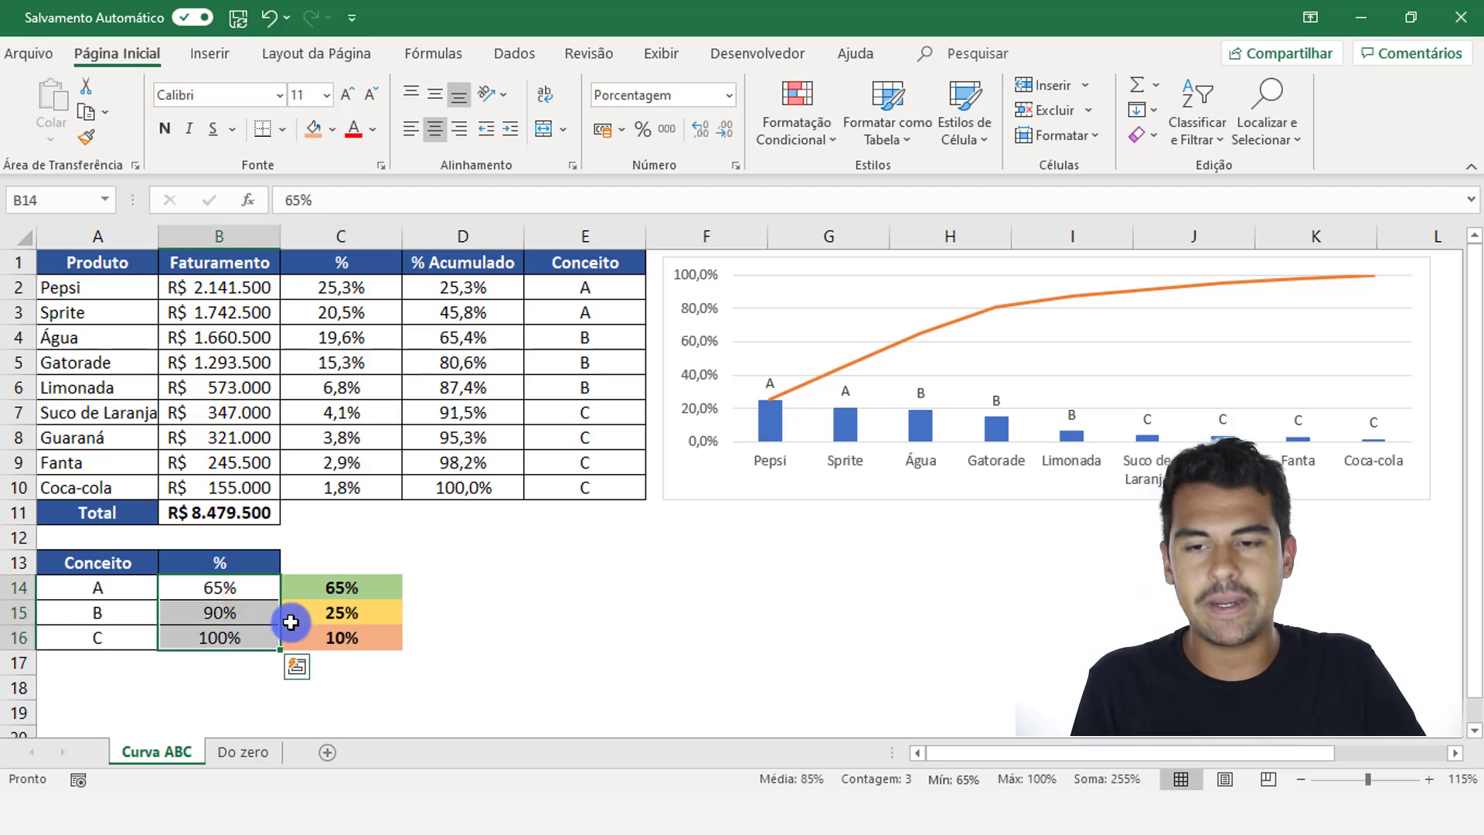
key("Return")
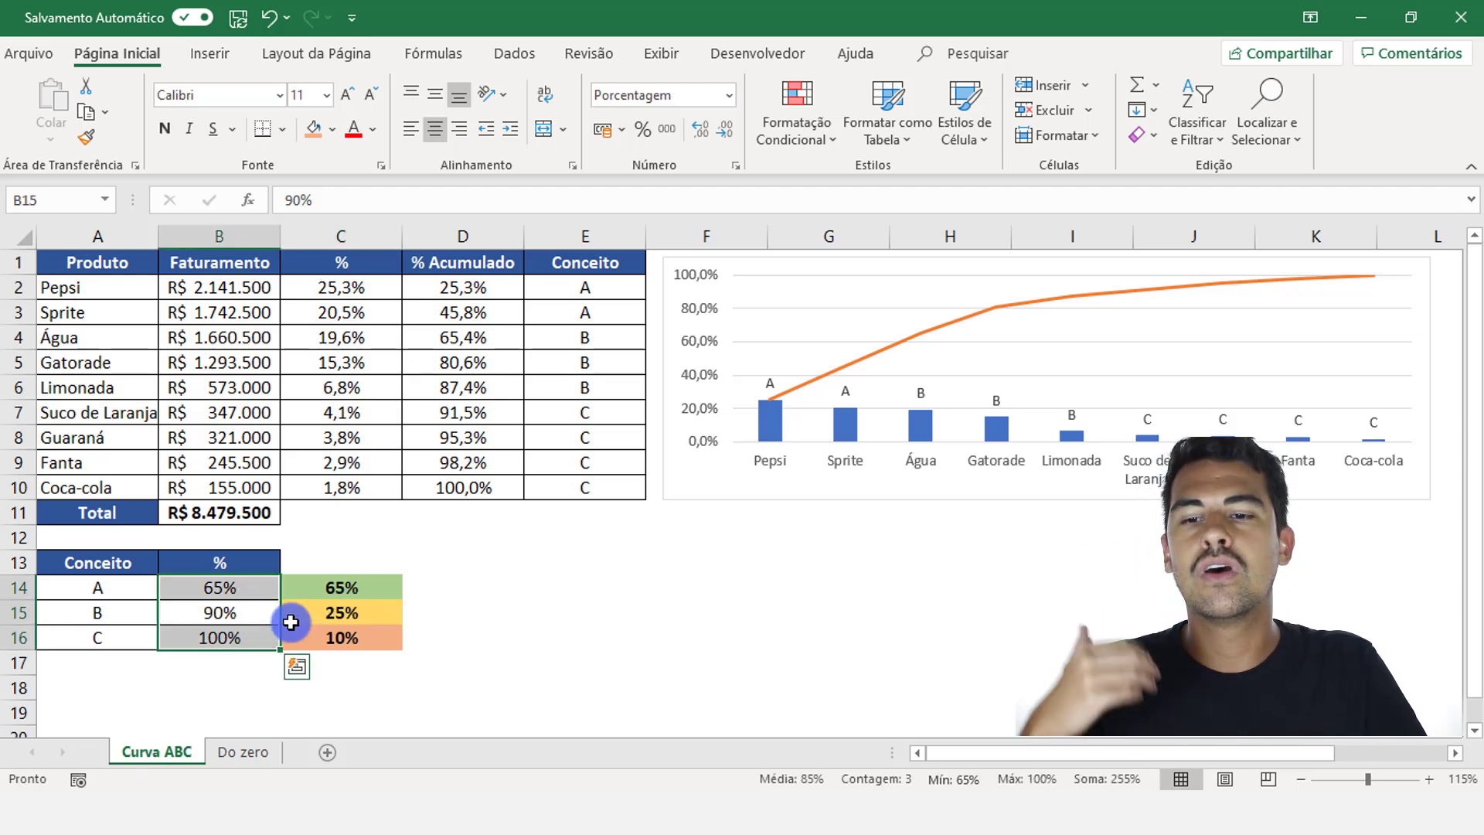
key("Return")
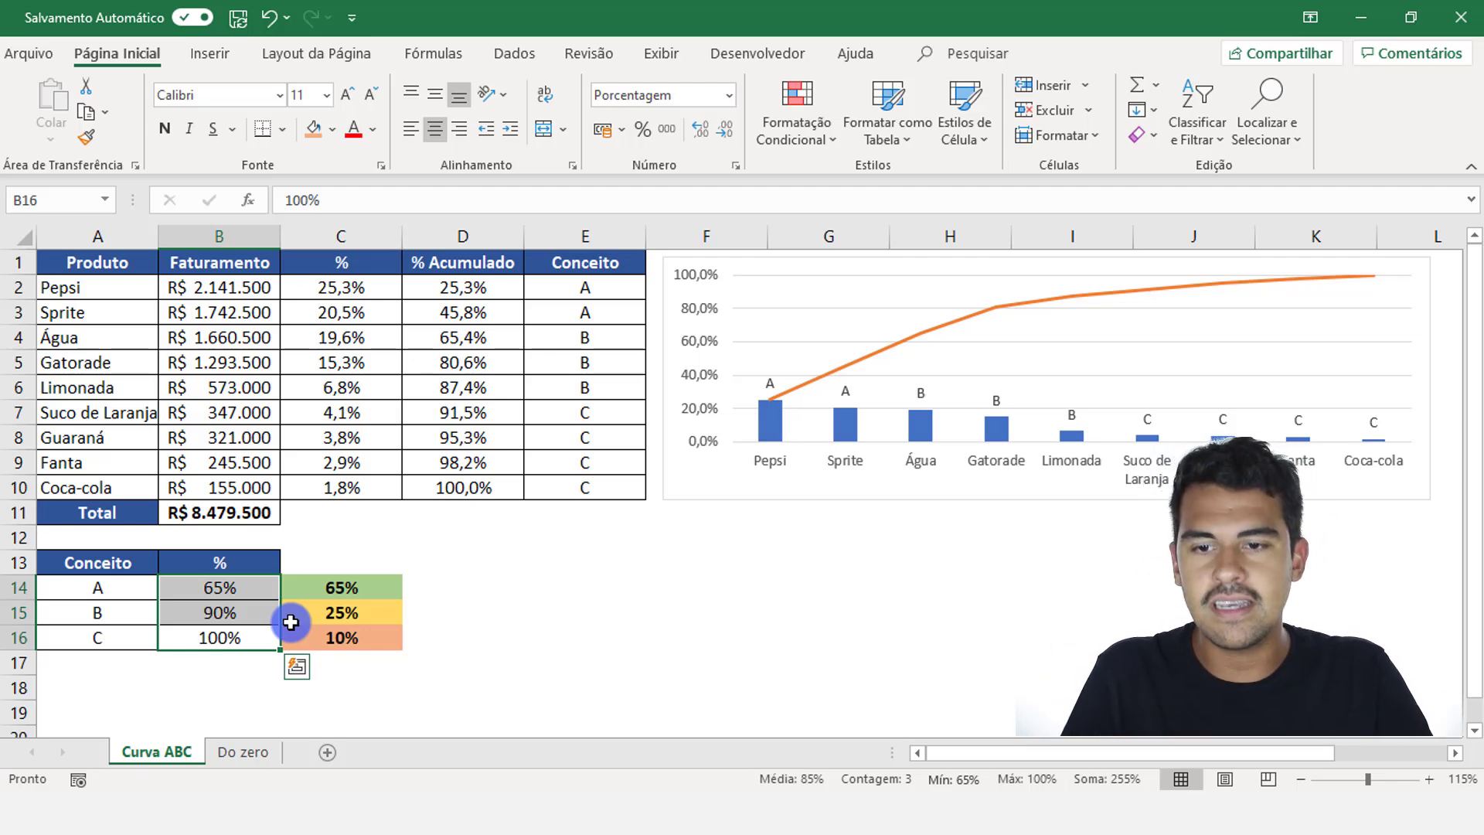
left_click(357, 592)
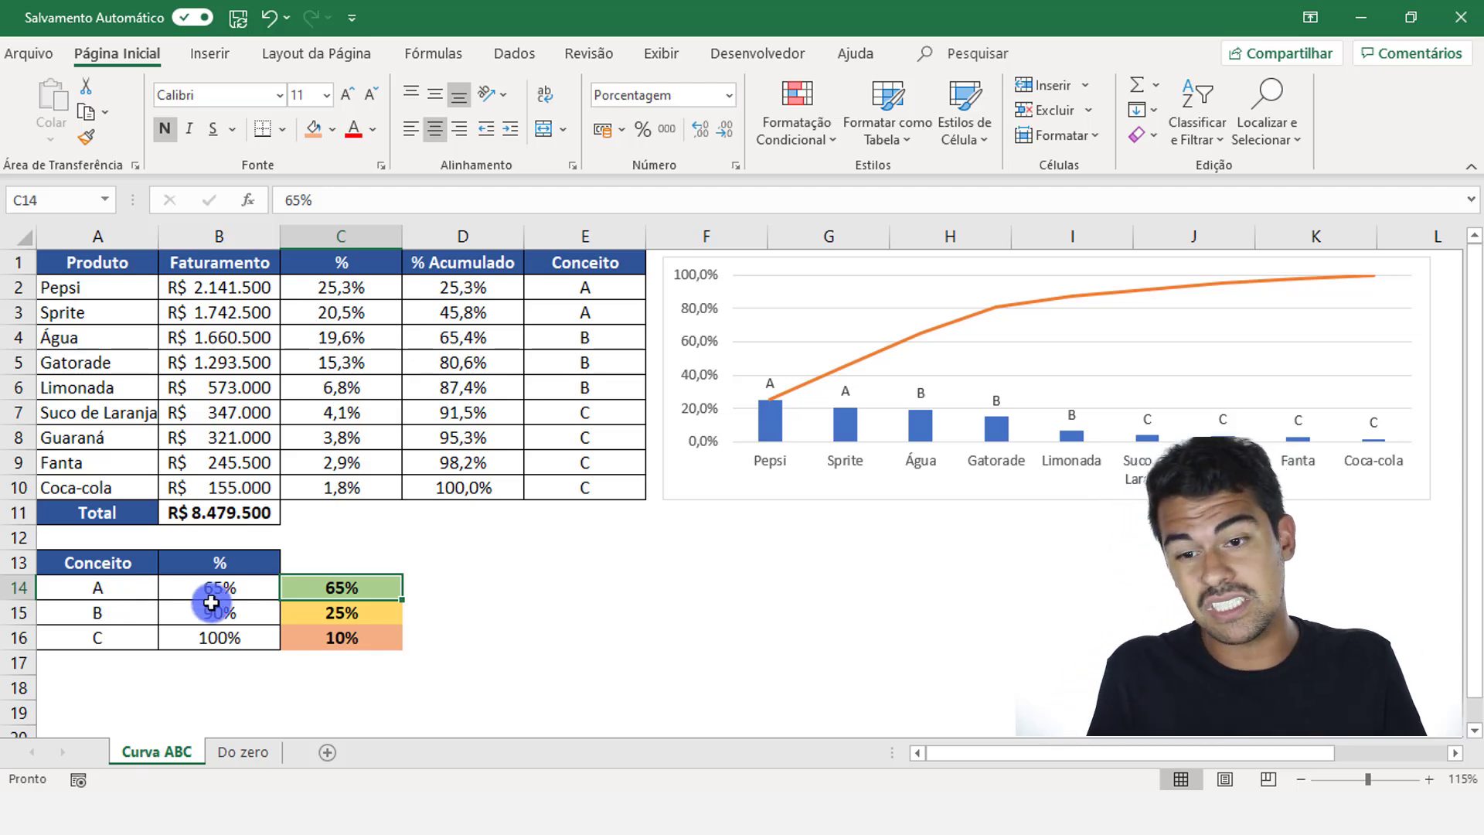
left_click(372, 617)
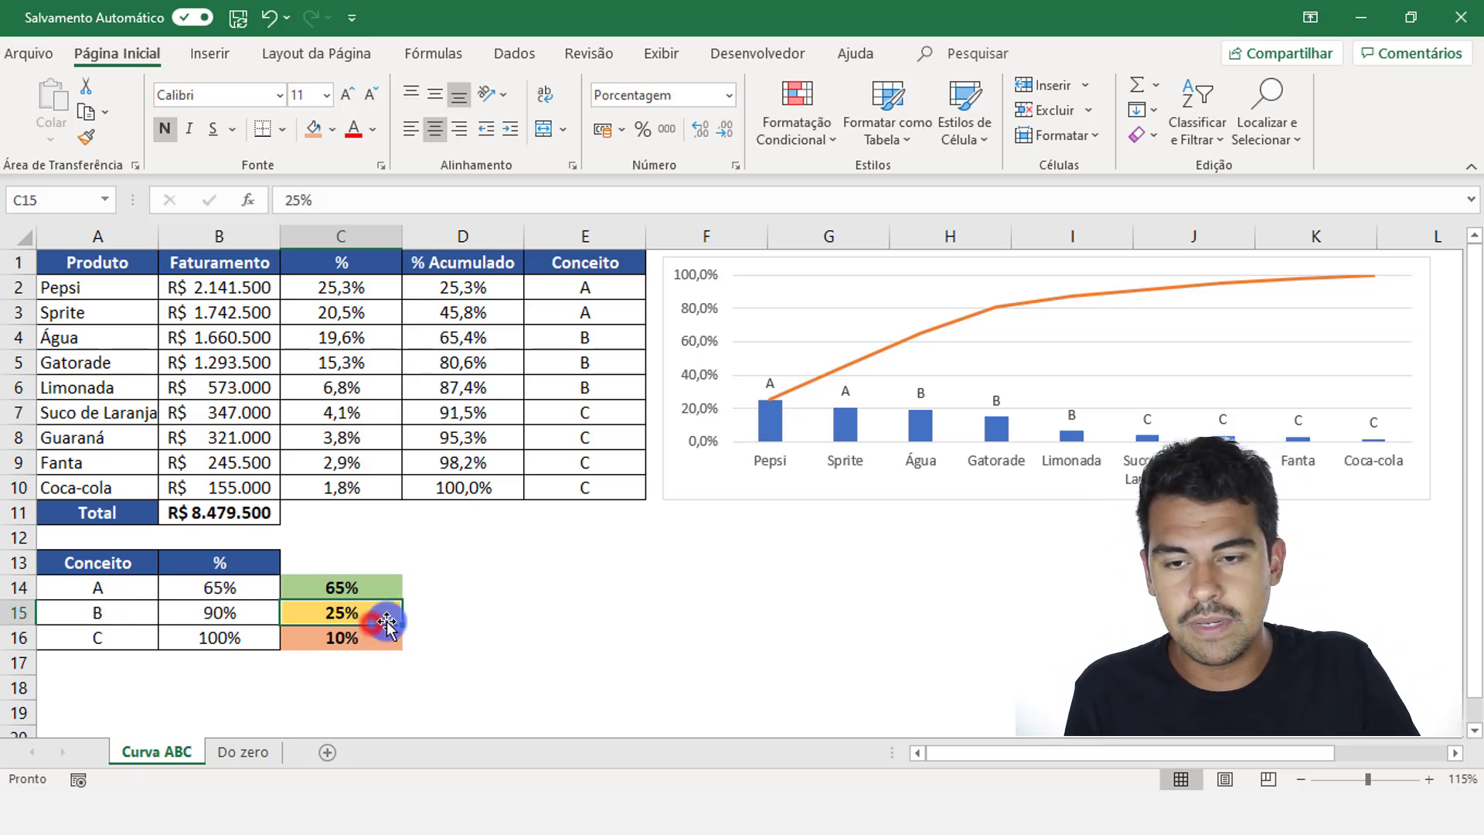
left_click(370, 639)
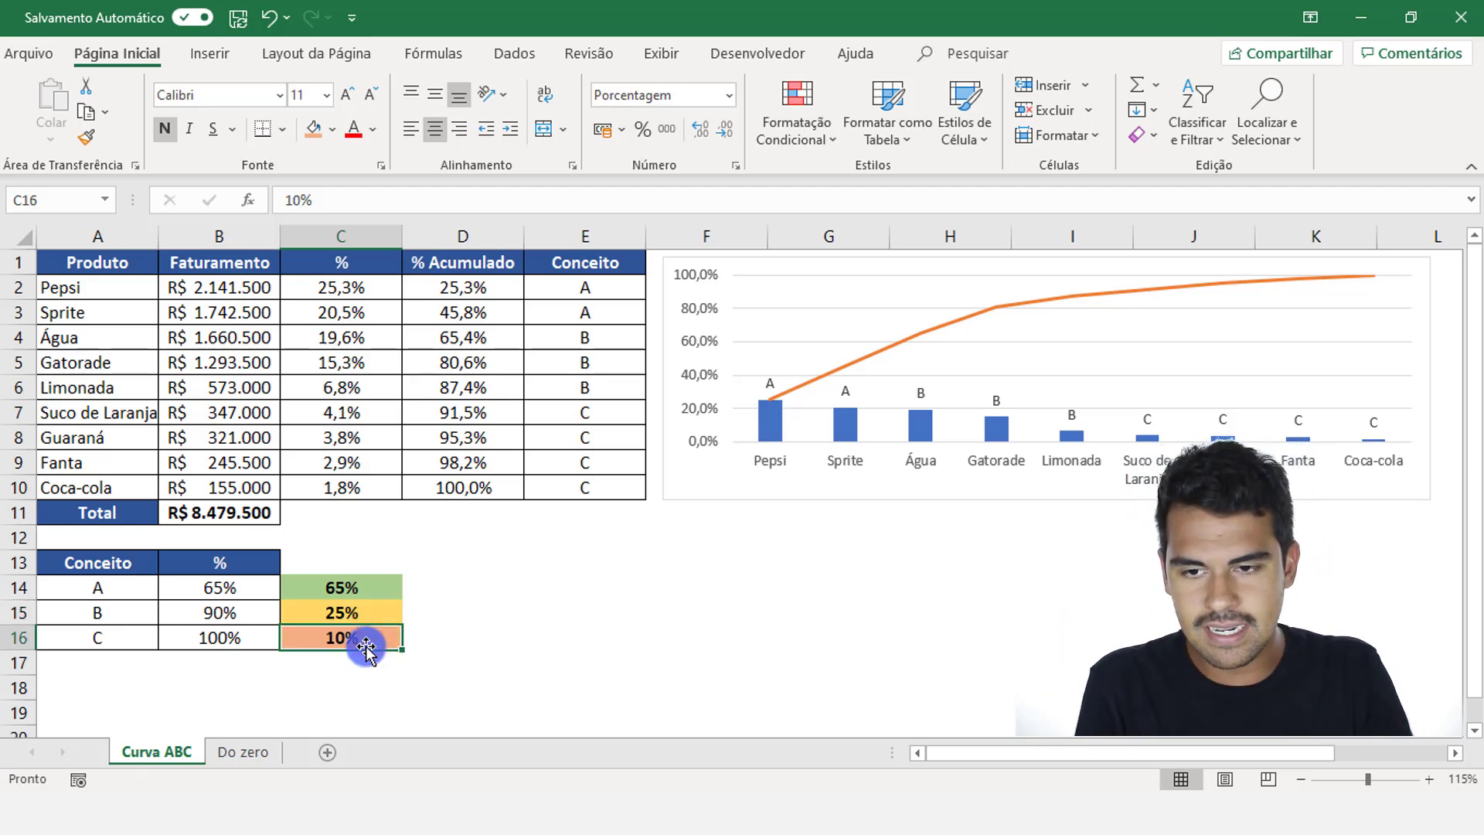
left_click_drag(225, 587, 236, 640)
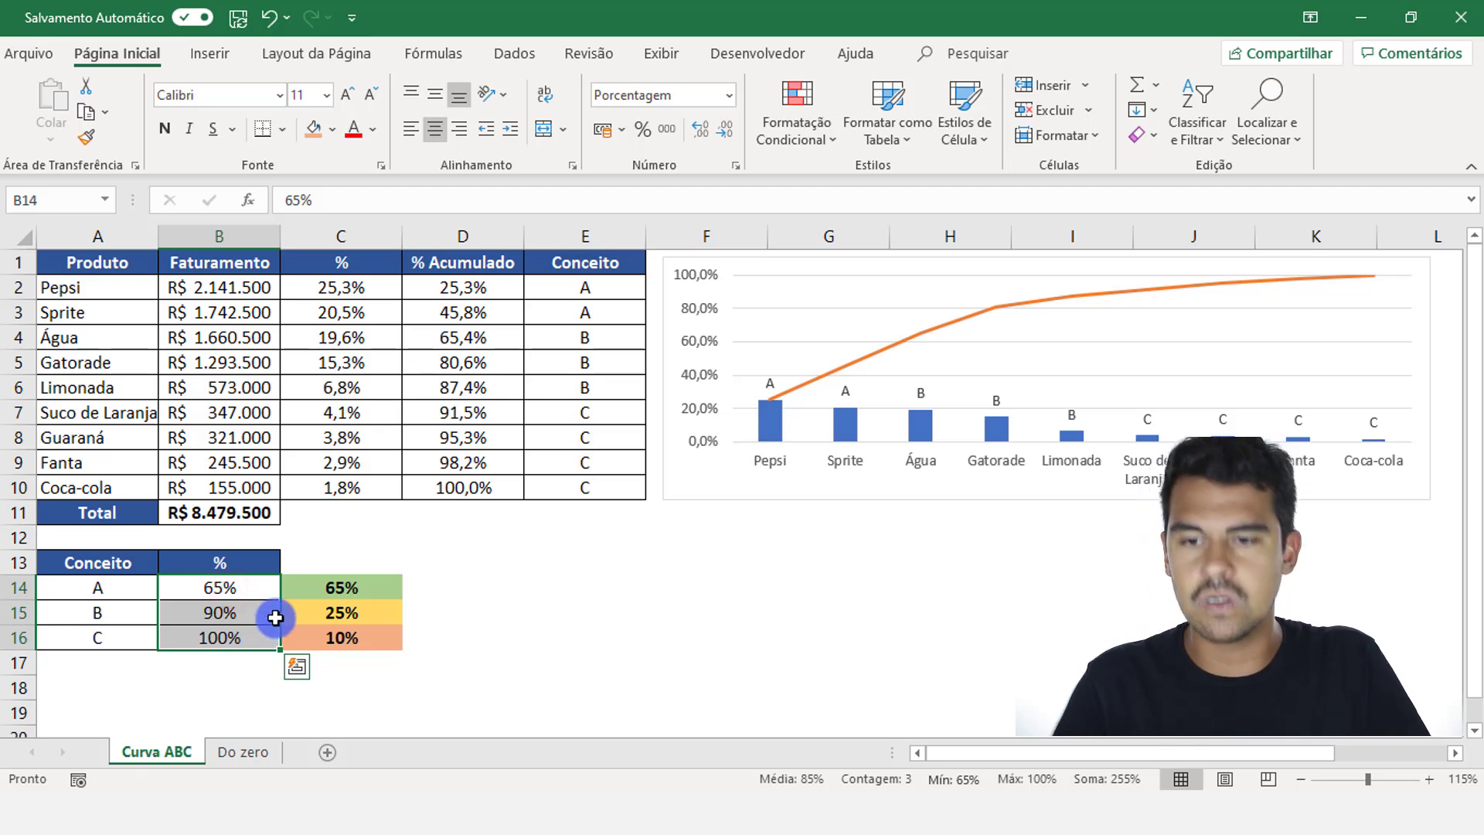
key("Return")
key("Return")
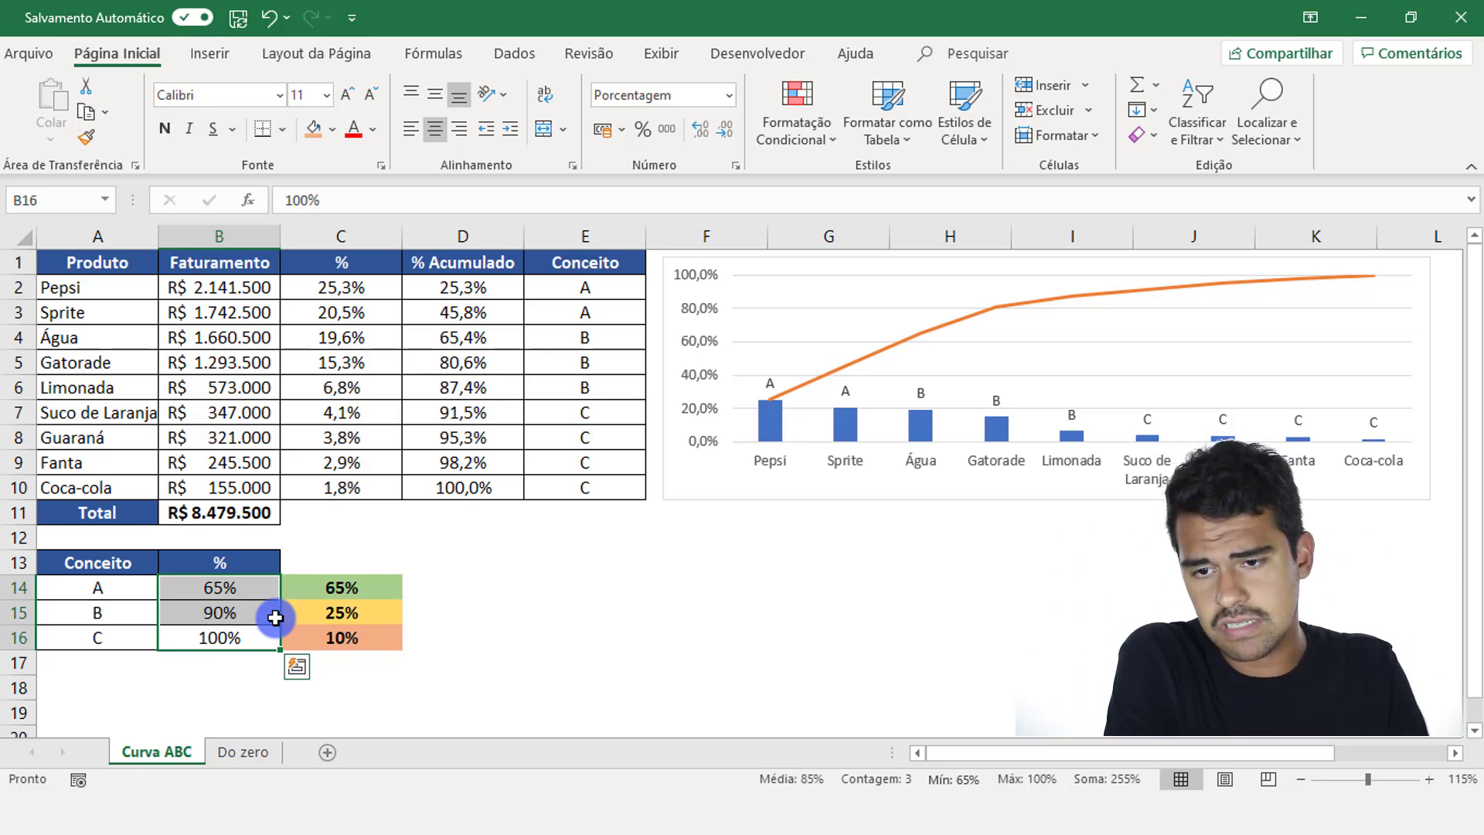
left_click_drag(248, 586, 253, 632)
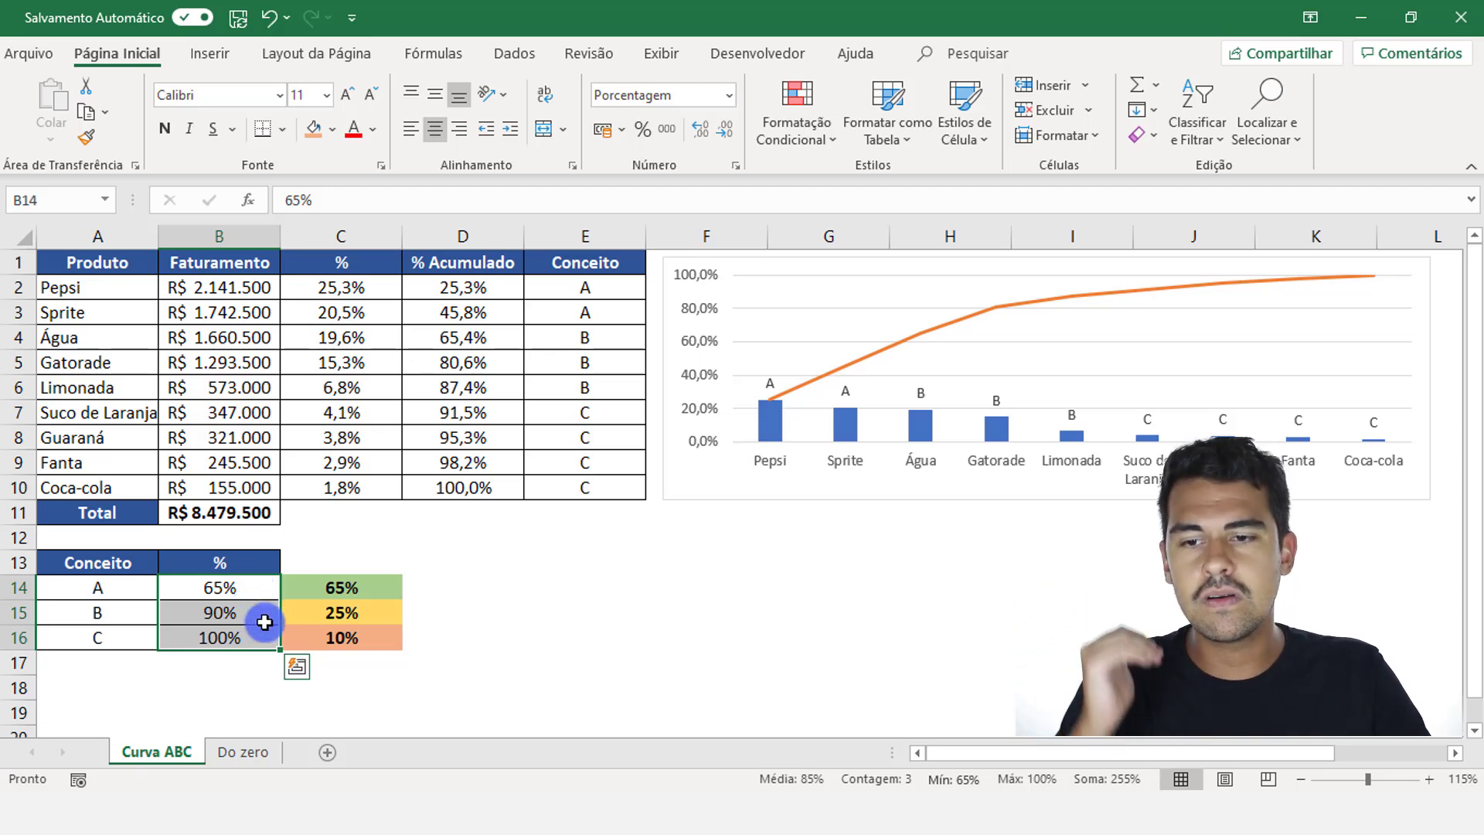
key("ctrl+period")
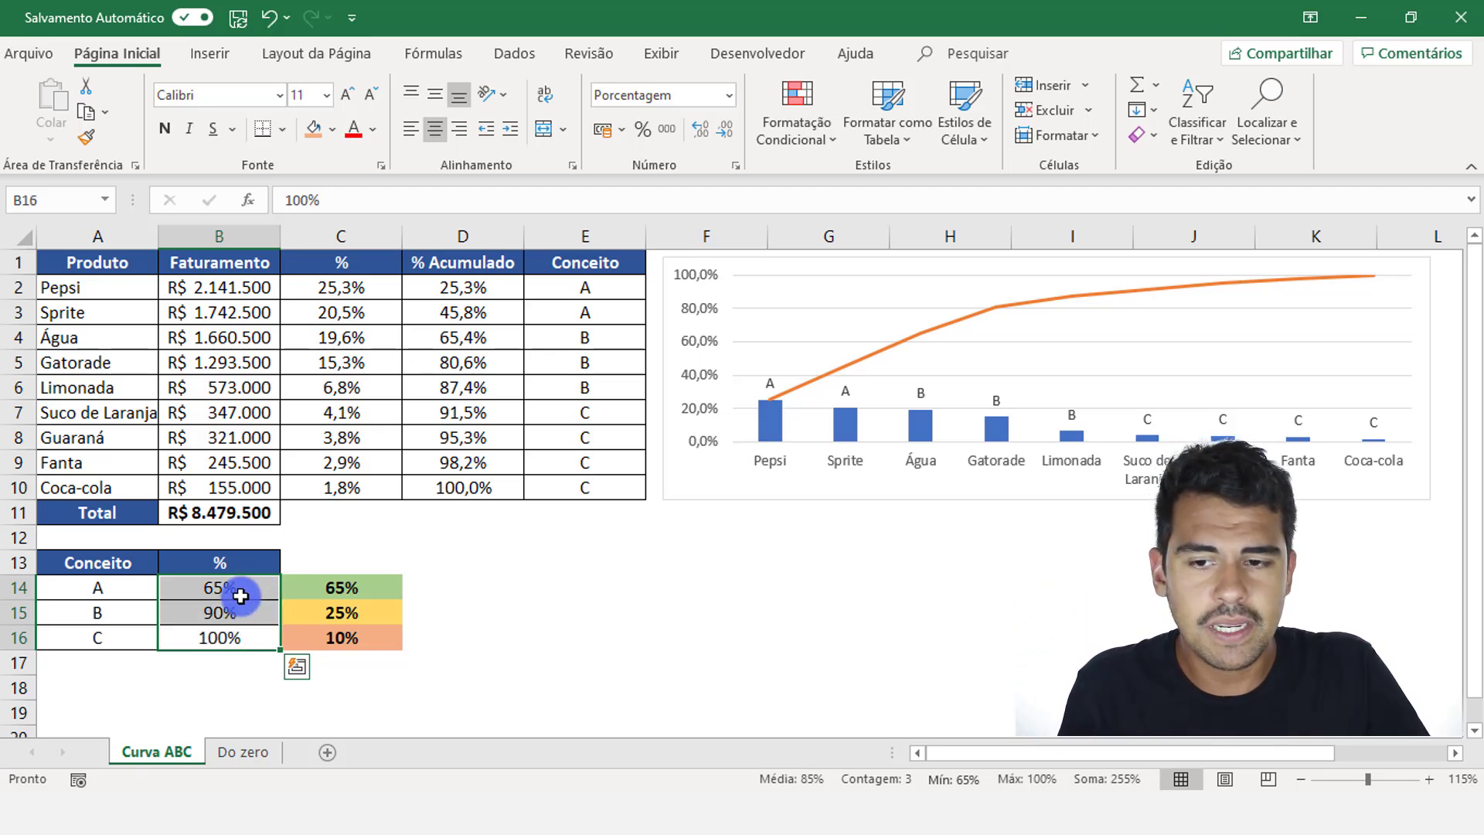
left_click_drag(255, 592, 267, 638)
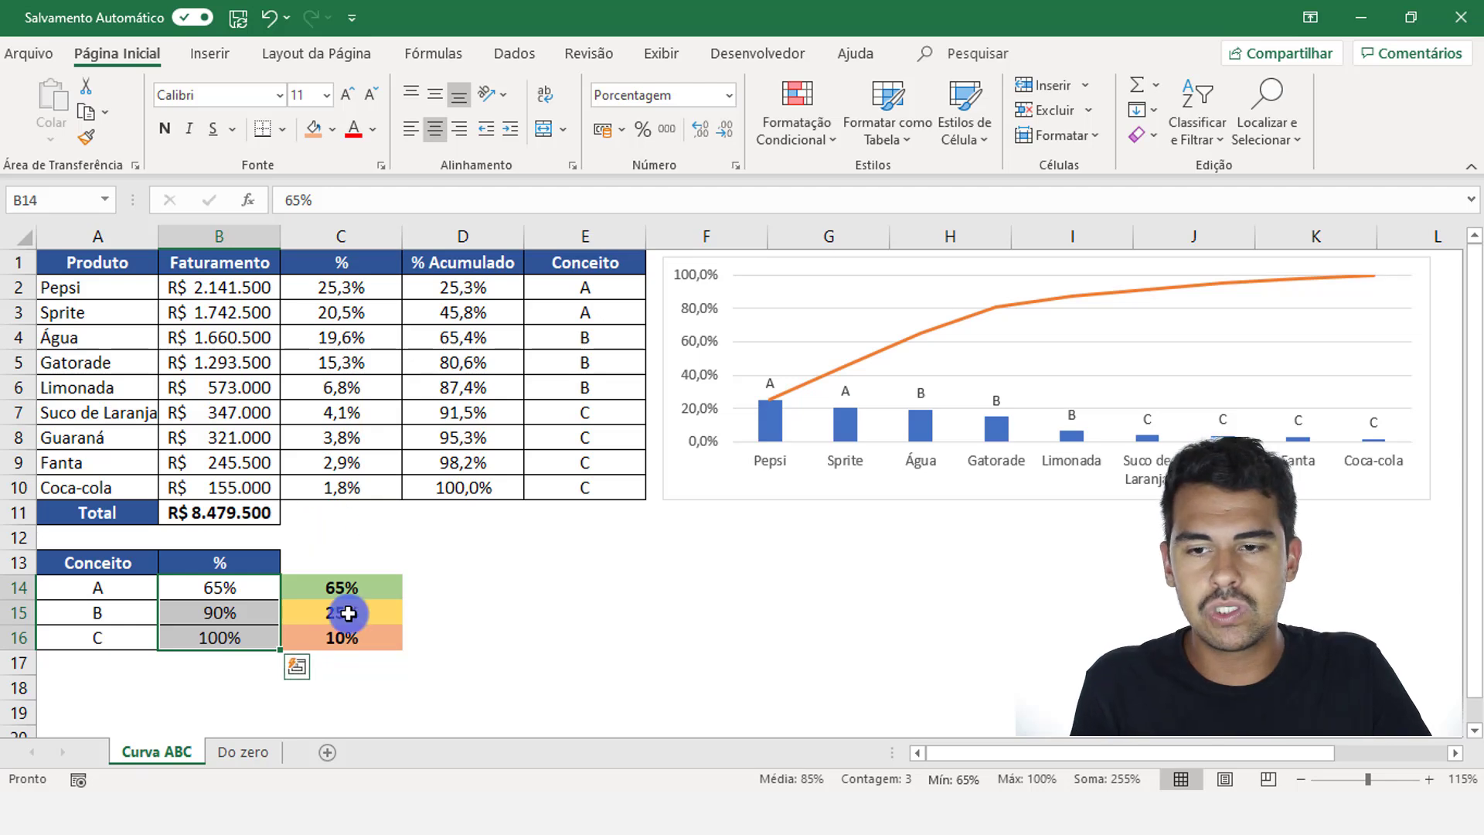
- Set the concept limits to 60% for A and 70% for B, check the Conceito column, and return to the Do zero sheet
left_click(222, 589)
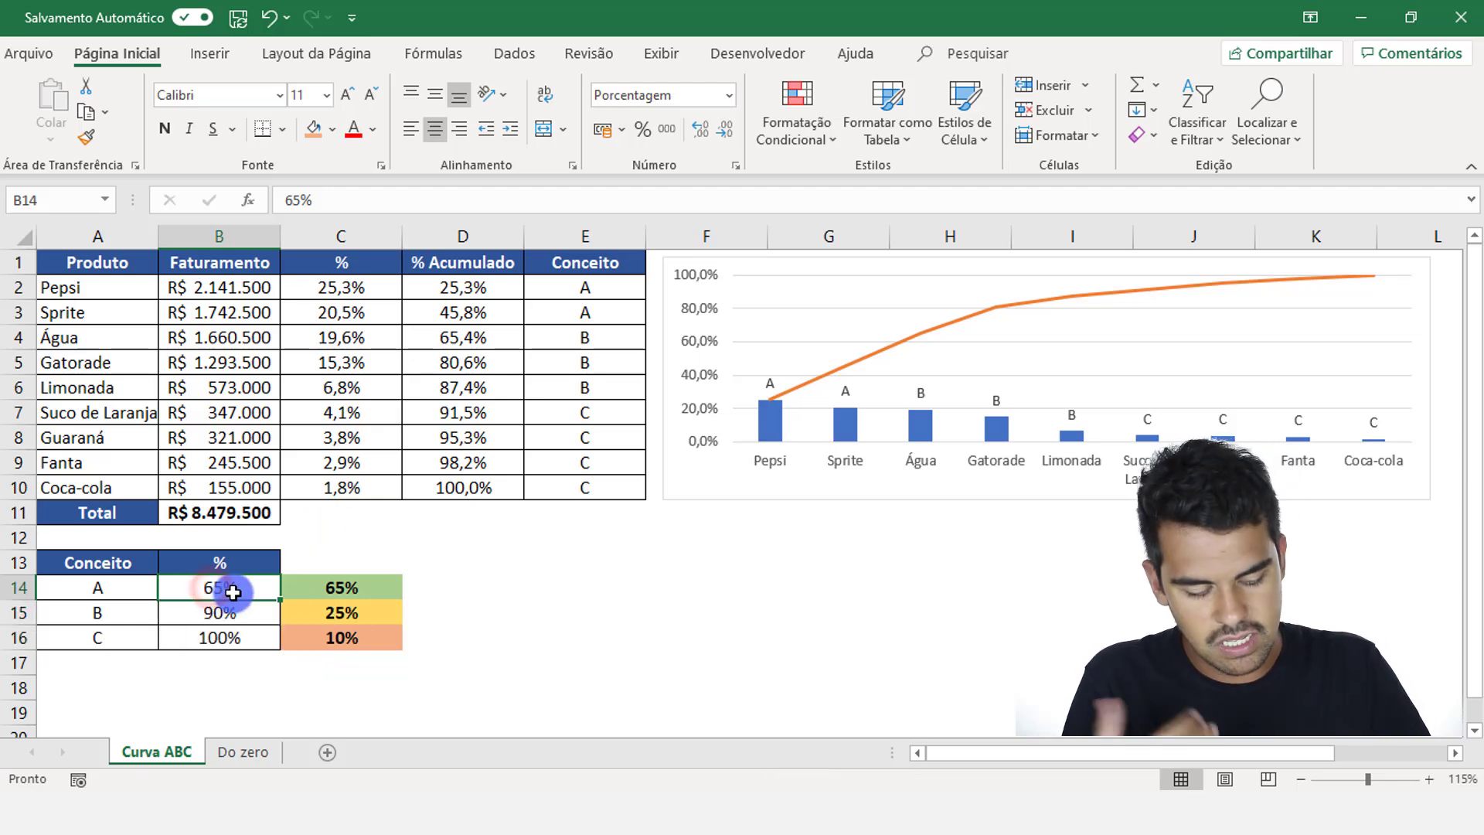
type("60")
key("Return")
type("70")
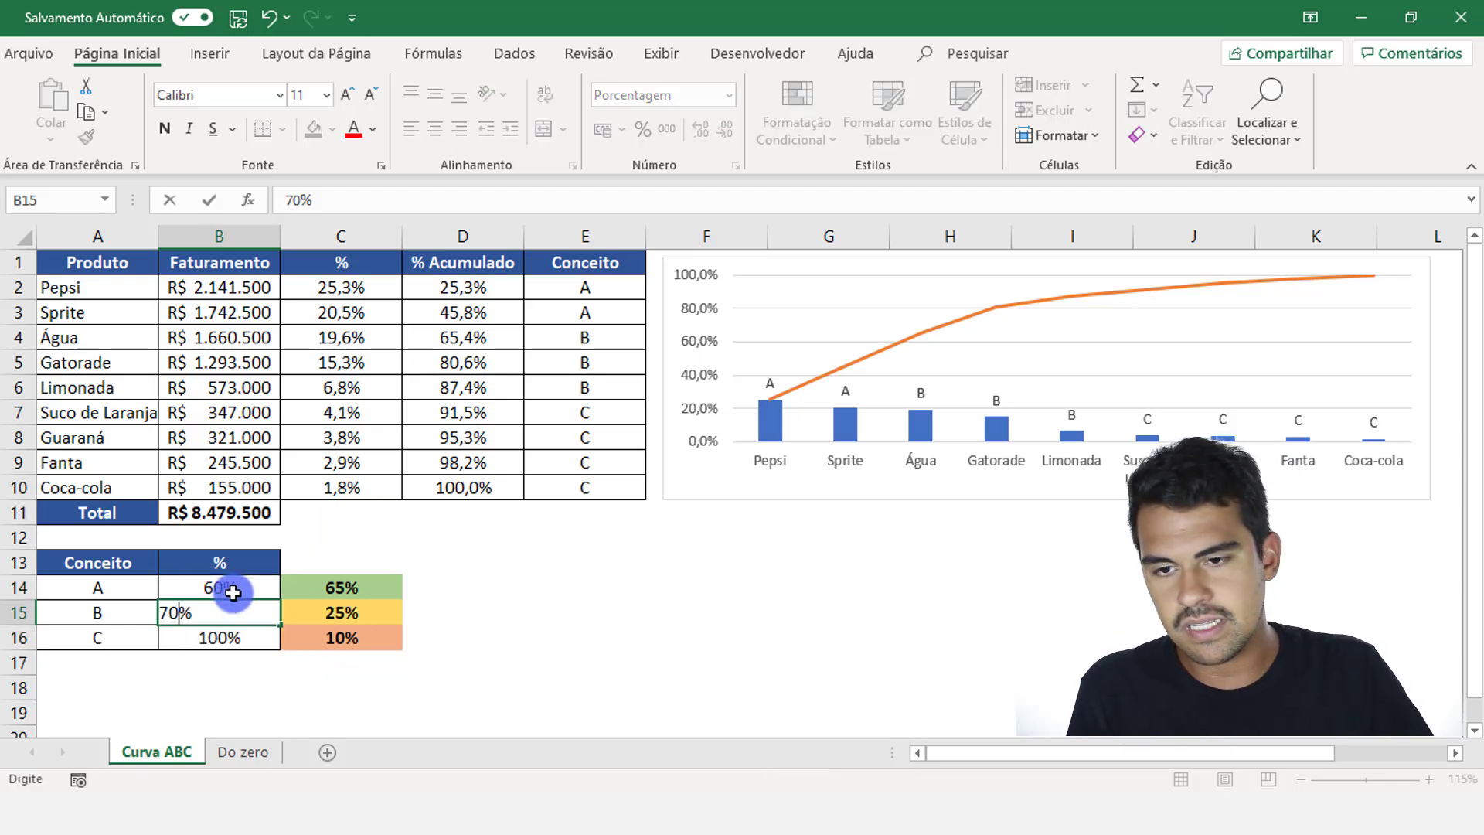
key("Return")
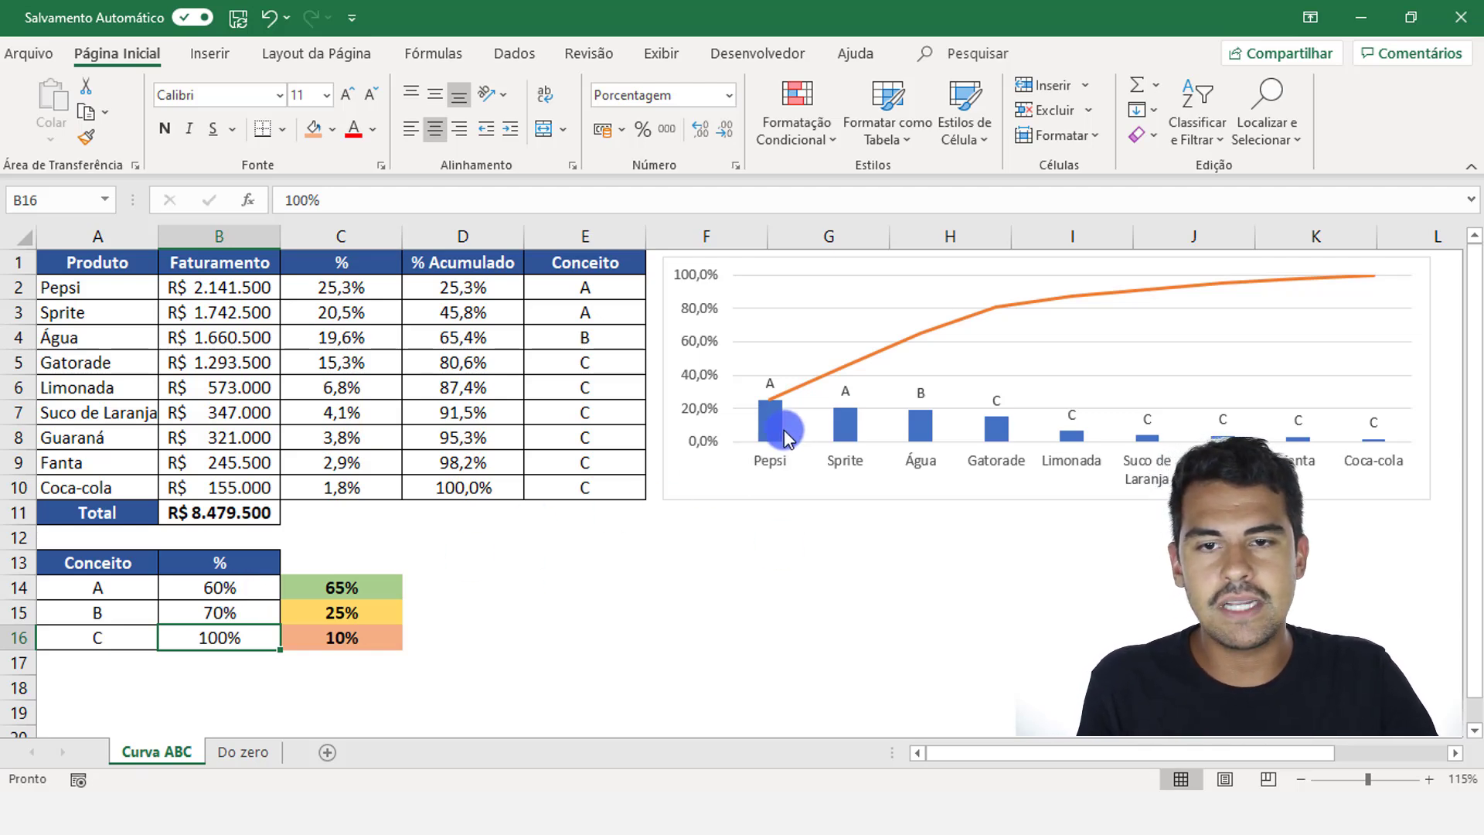
left_click_drag(582, 278, 638, 486)
key("ctrl+Page_Down")
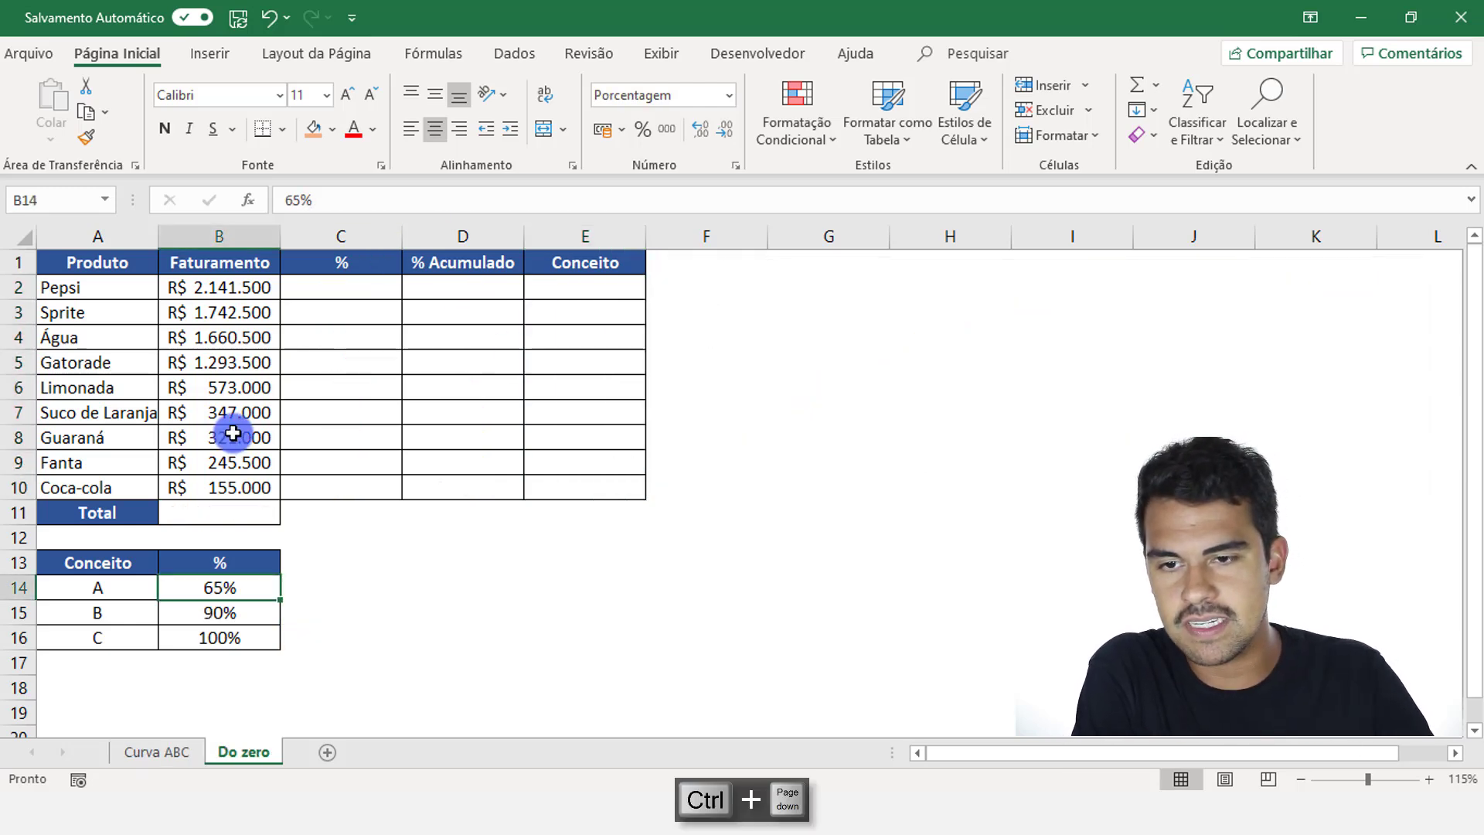
- Sum the Faturamento values B2:B10 in the Total cell B11 using the SOMA function
left_click(239, 506)
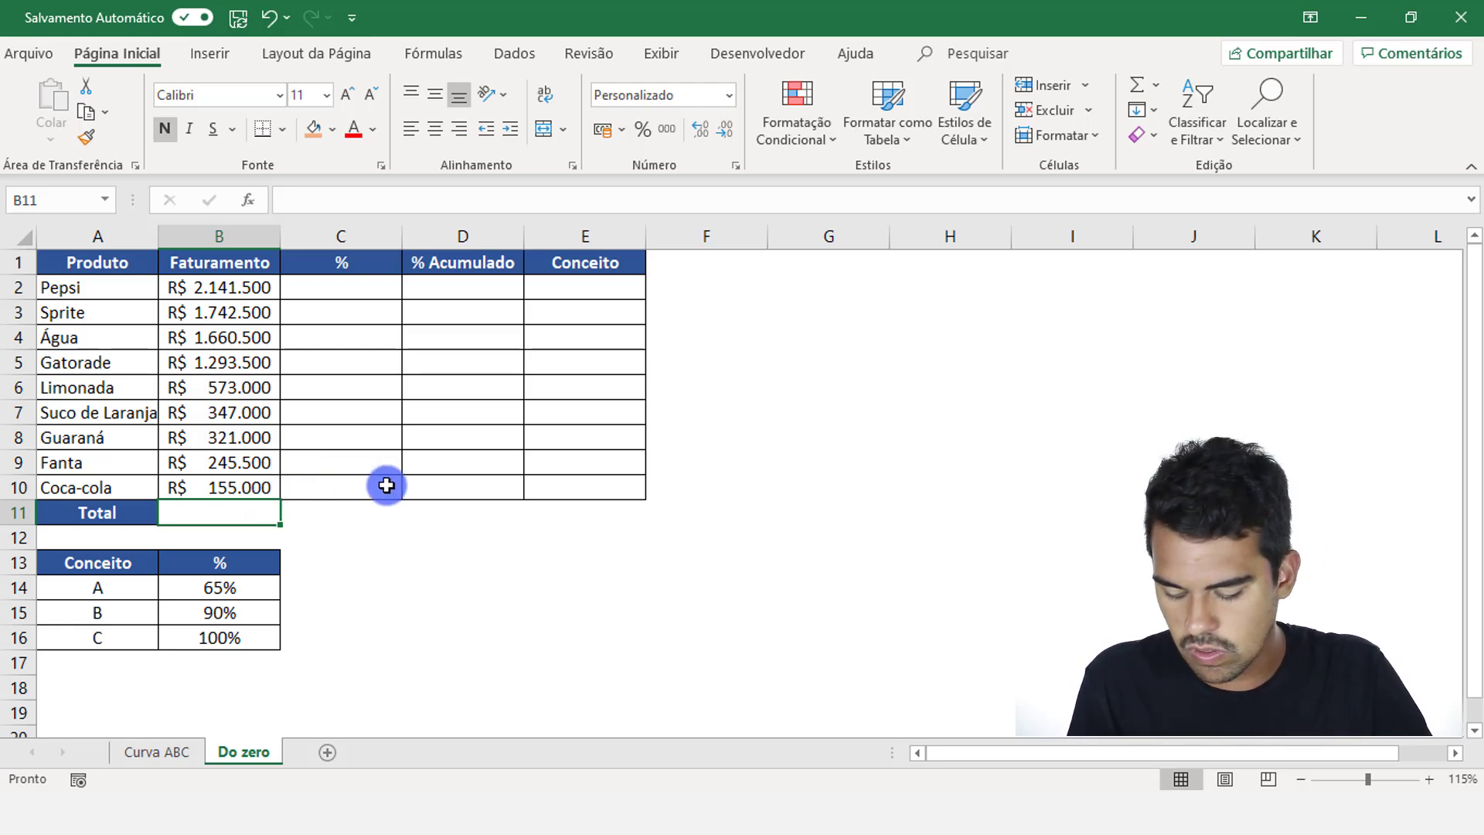
key("alt+equal")
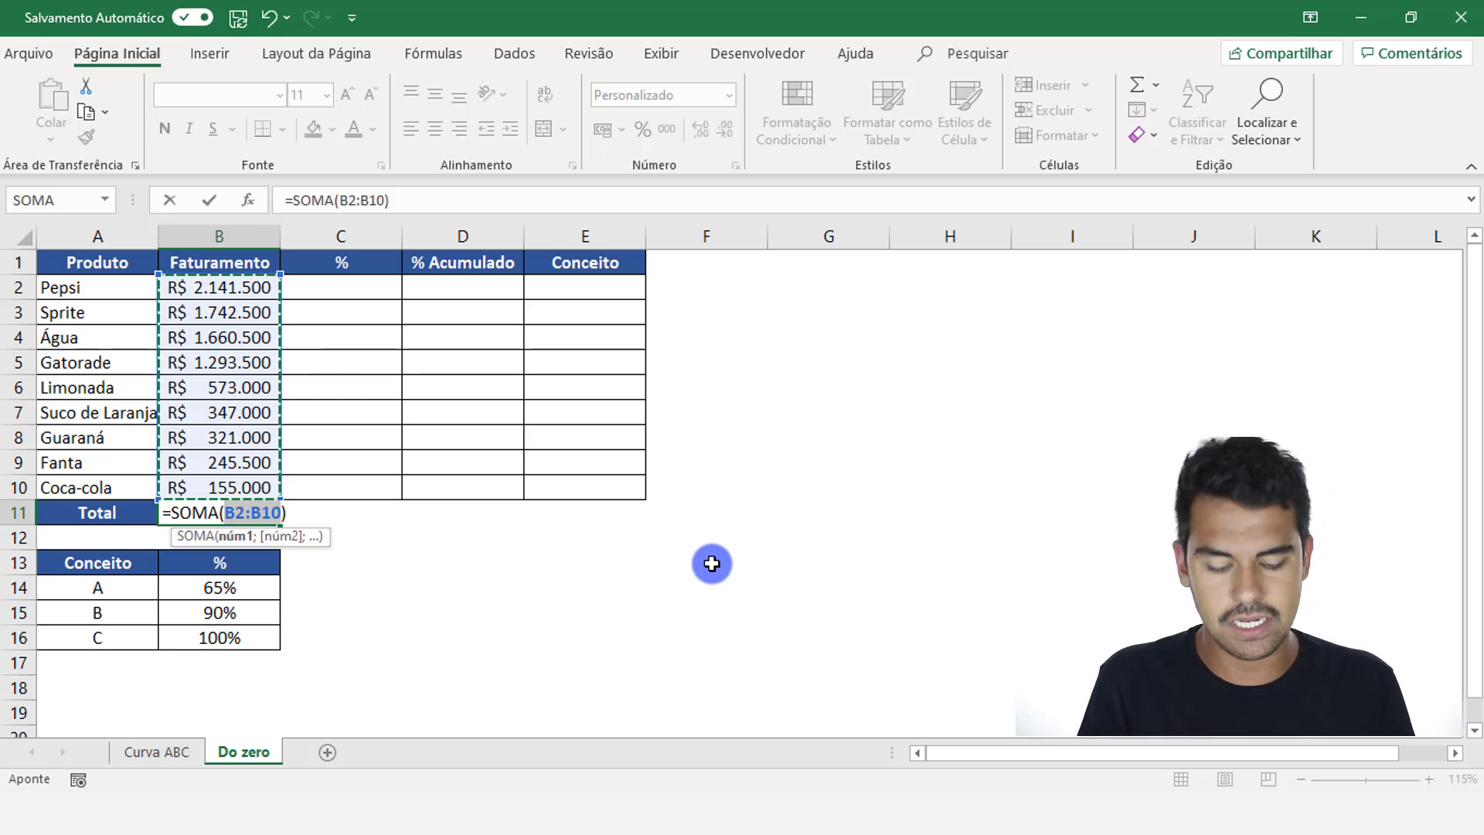
key("Return")
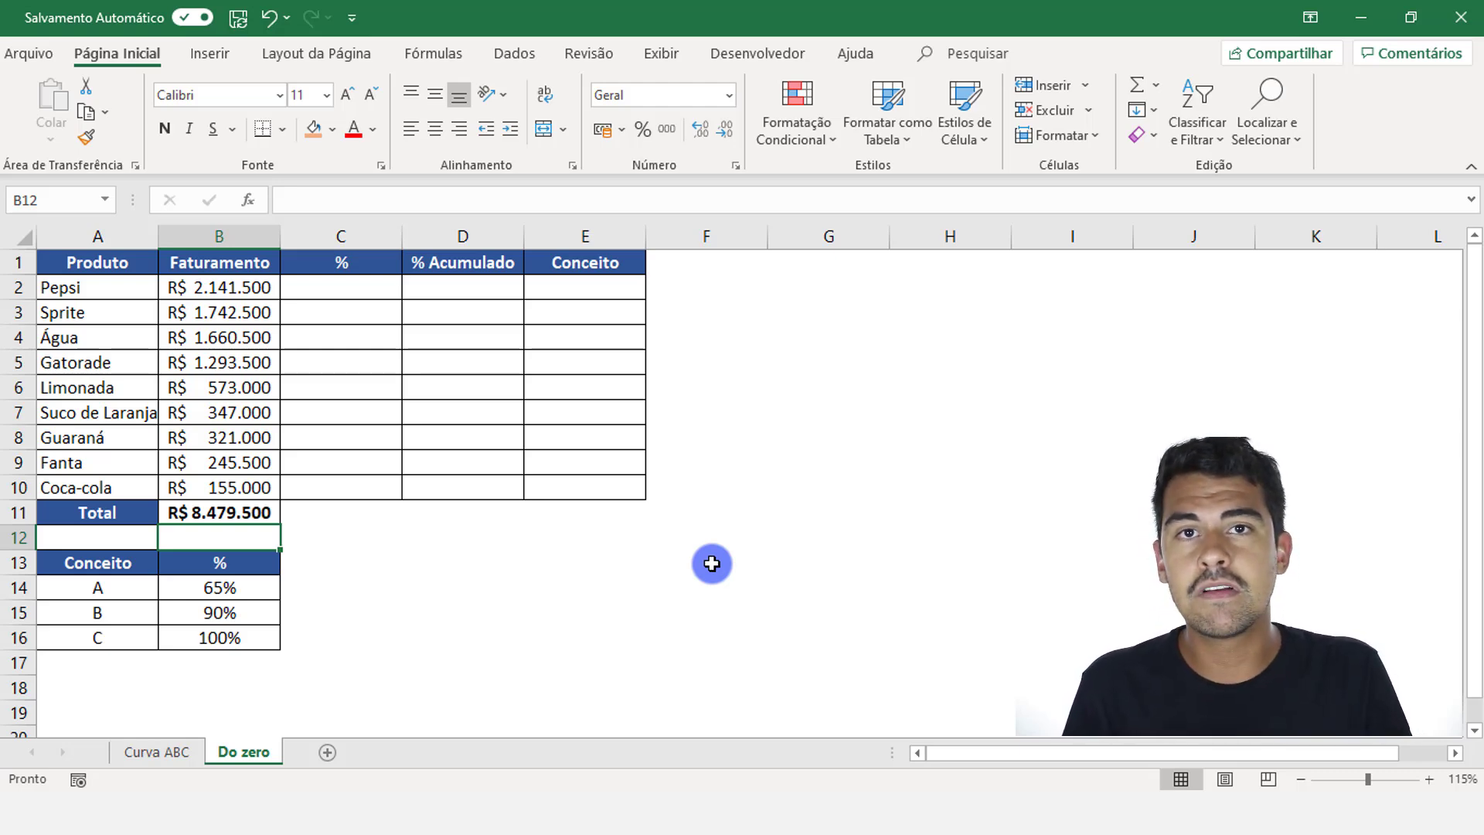
- Calculate Pepsi's share of total revenue in C2 with the formula =B2/B11
left_click(368, 290)
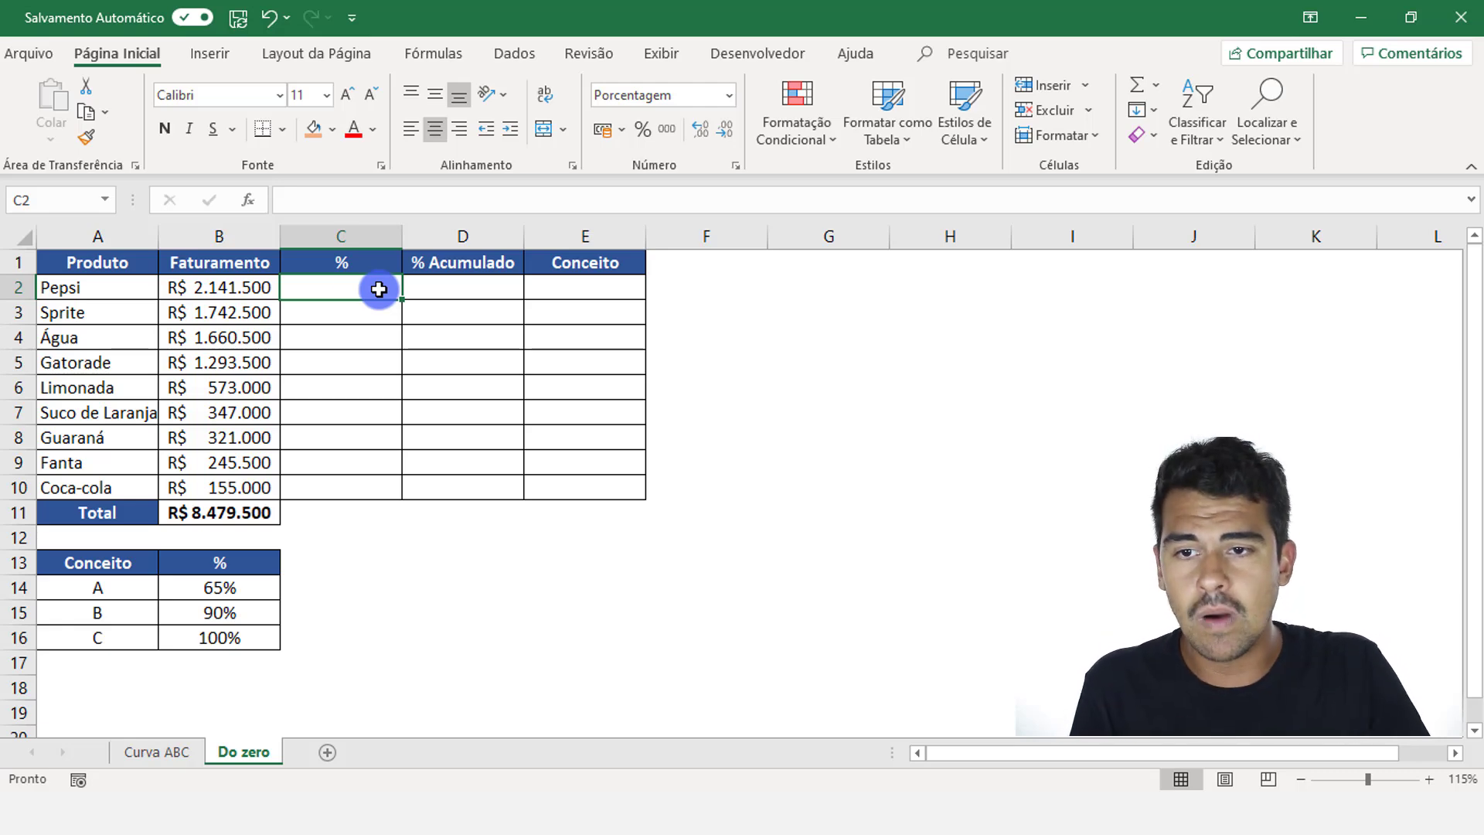
left_click(212, 290)
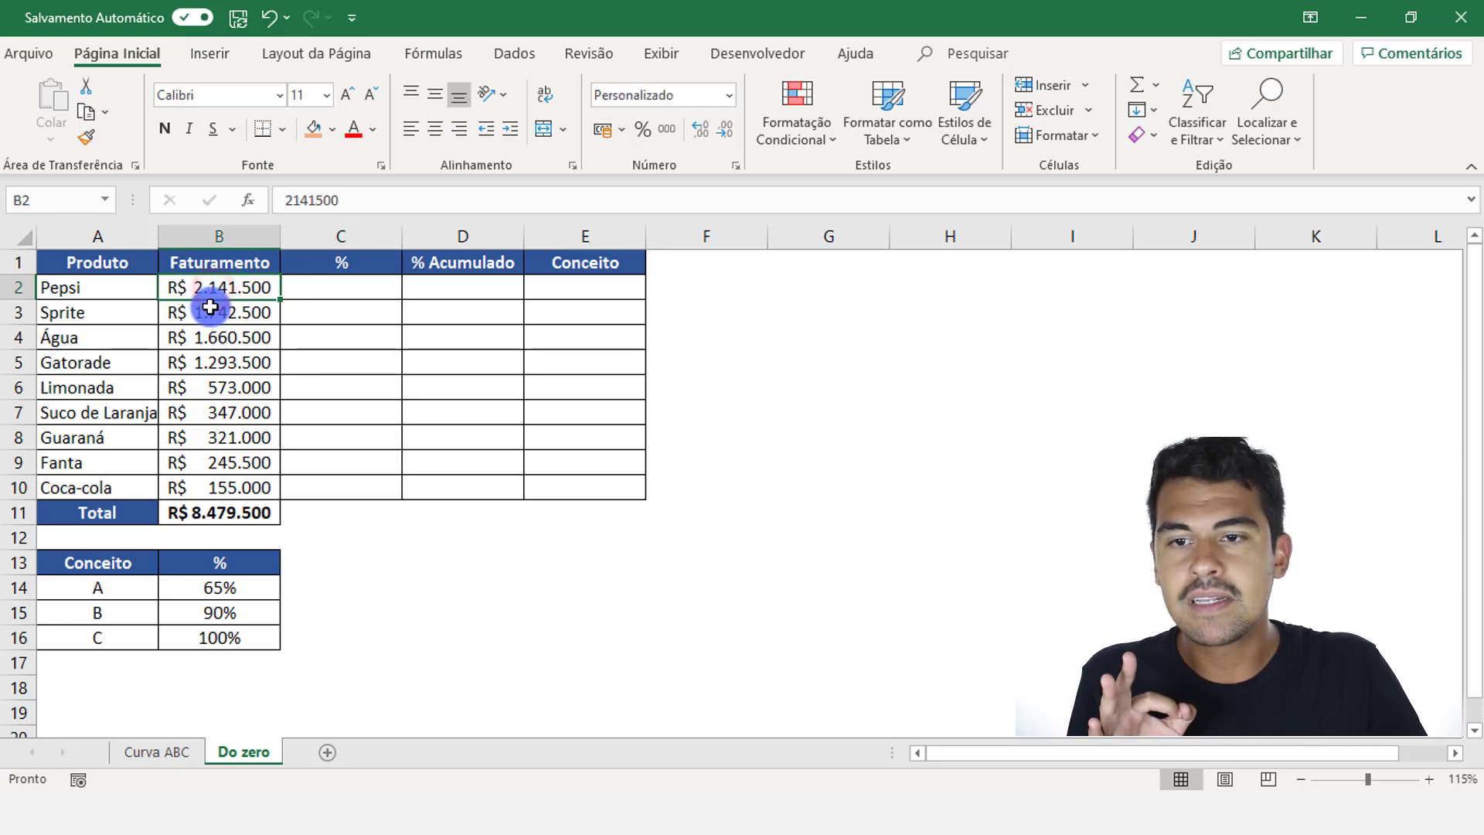
left_click(316, 279)
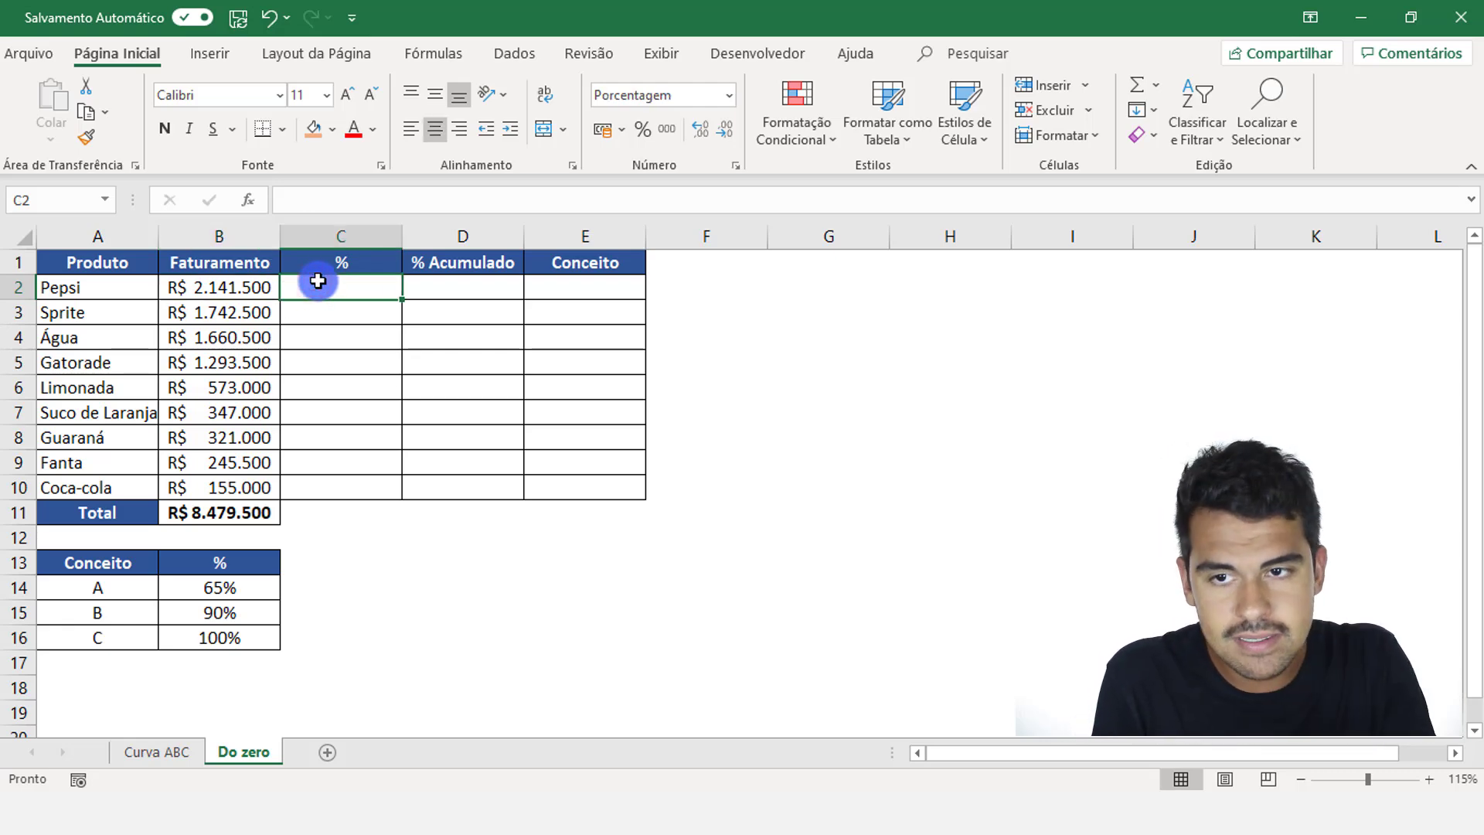
left_click(232, 286)
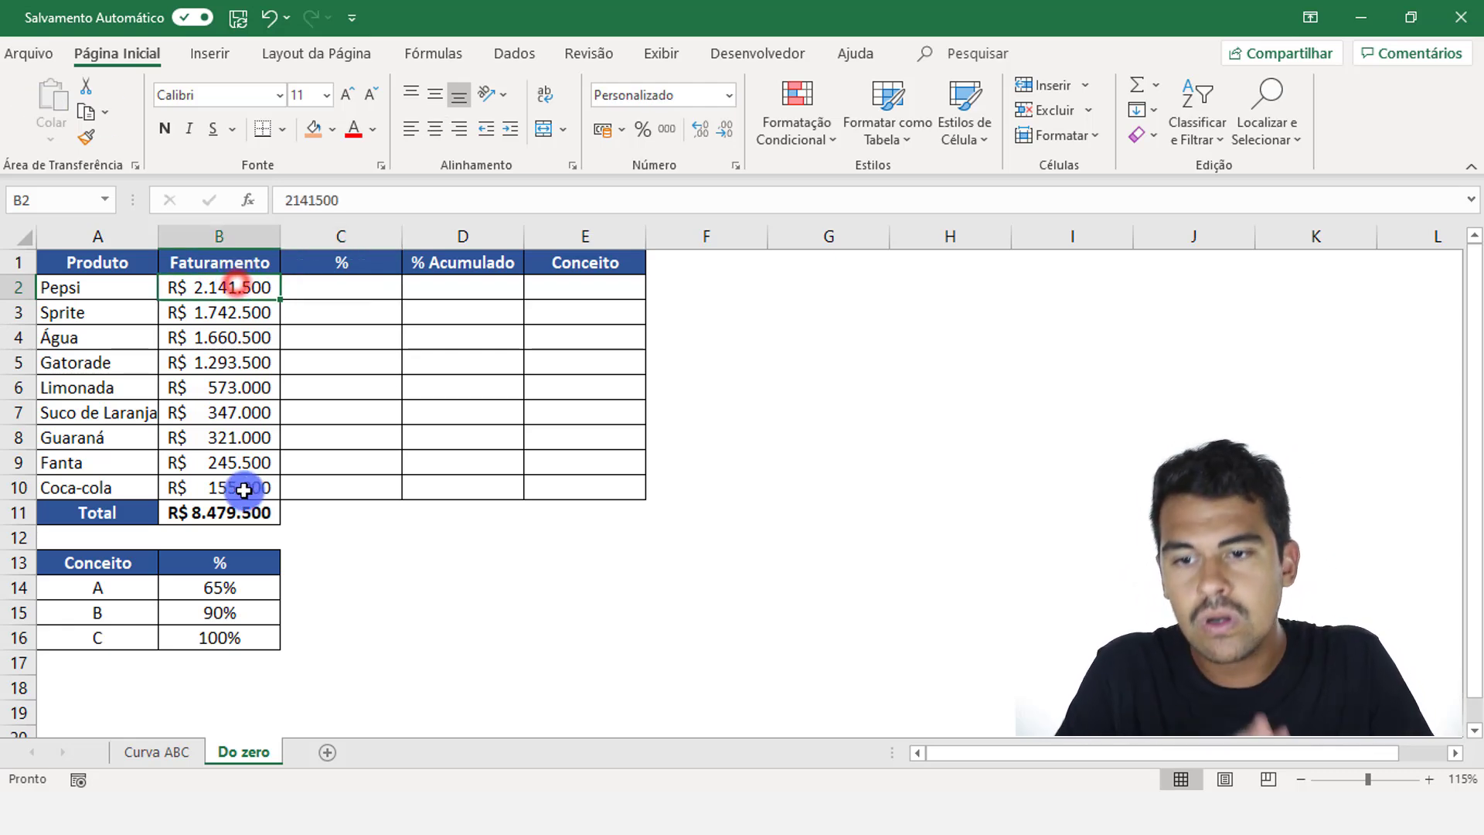
left_click(214, 513)
left_click(330, 287)
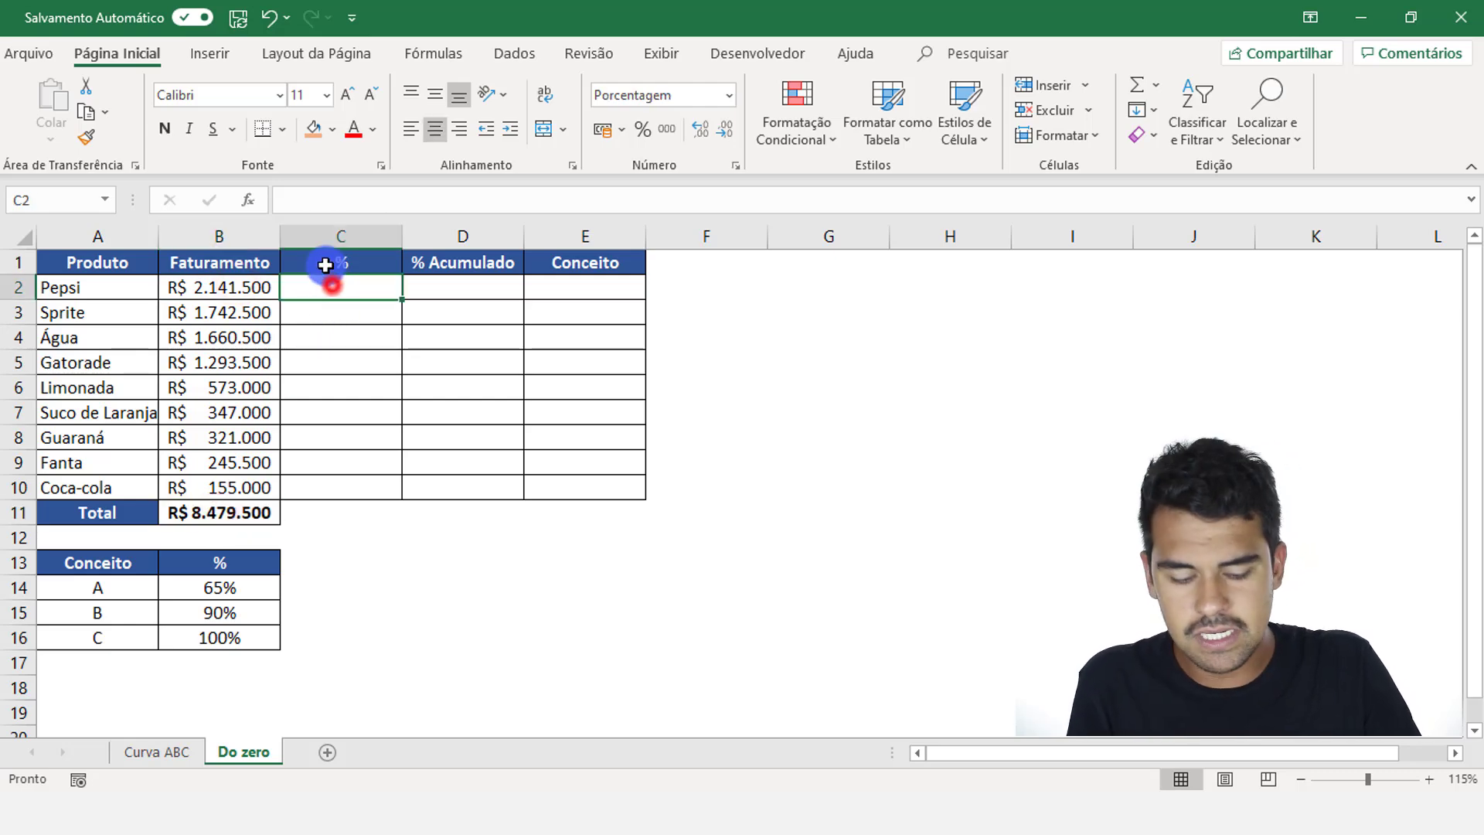
type("=")
left_click(259, 288)
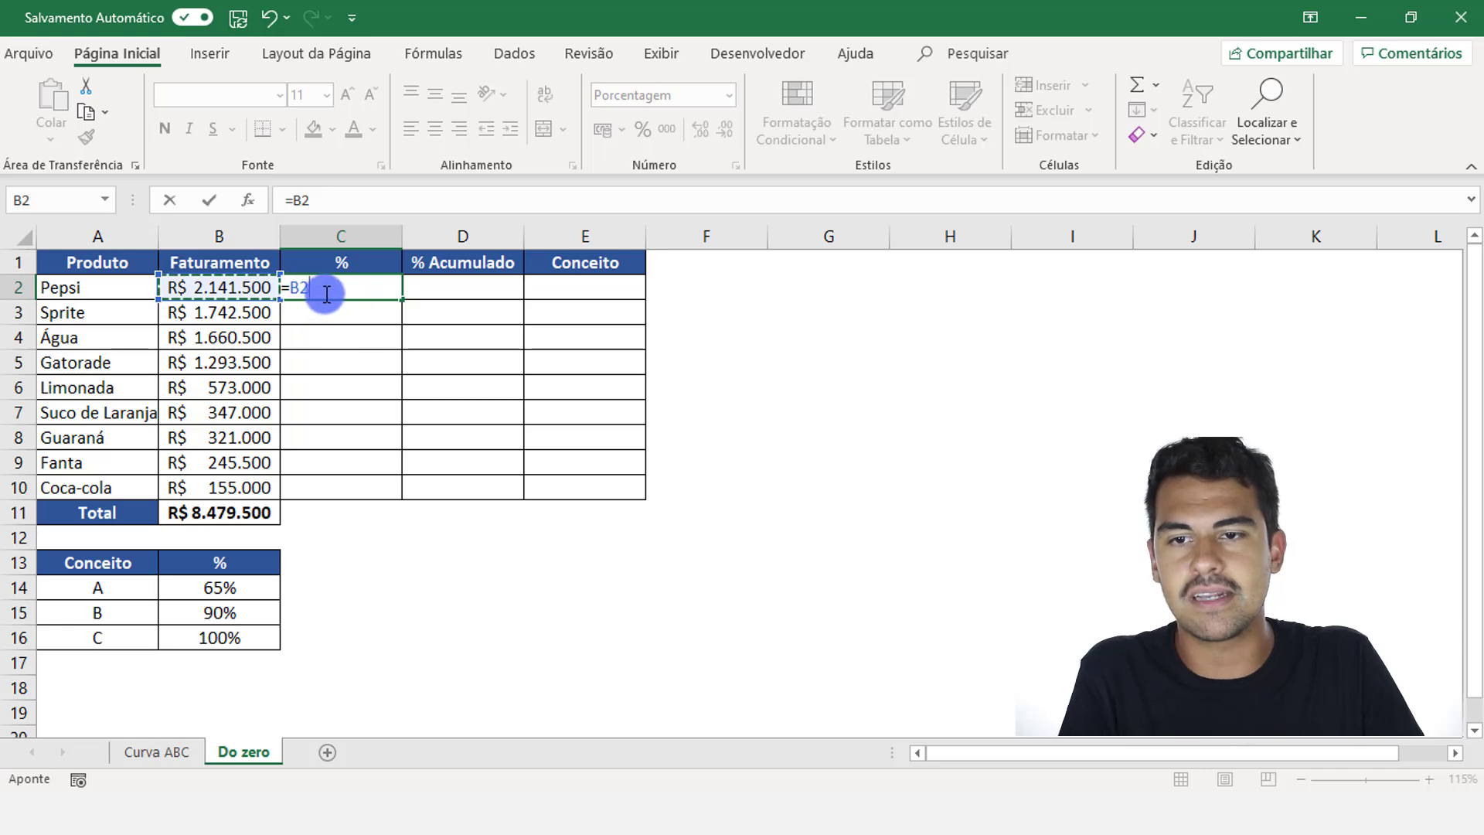
type("/")
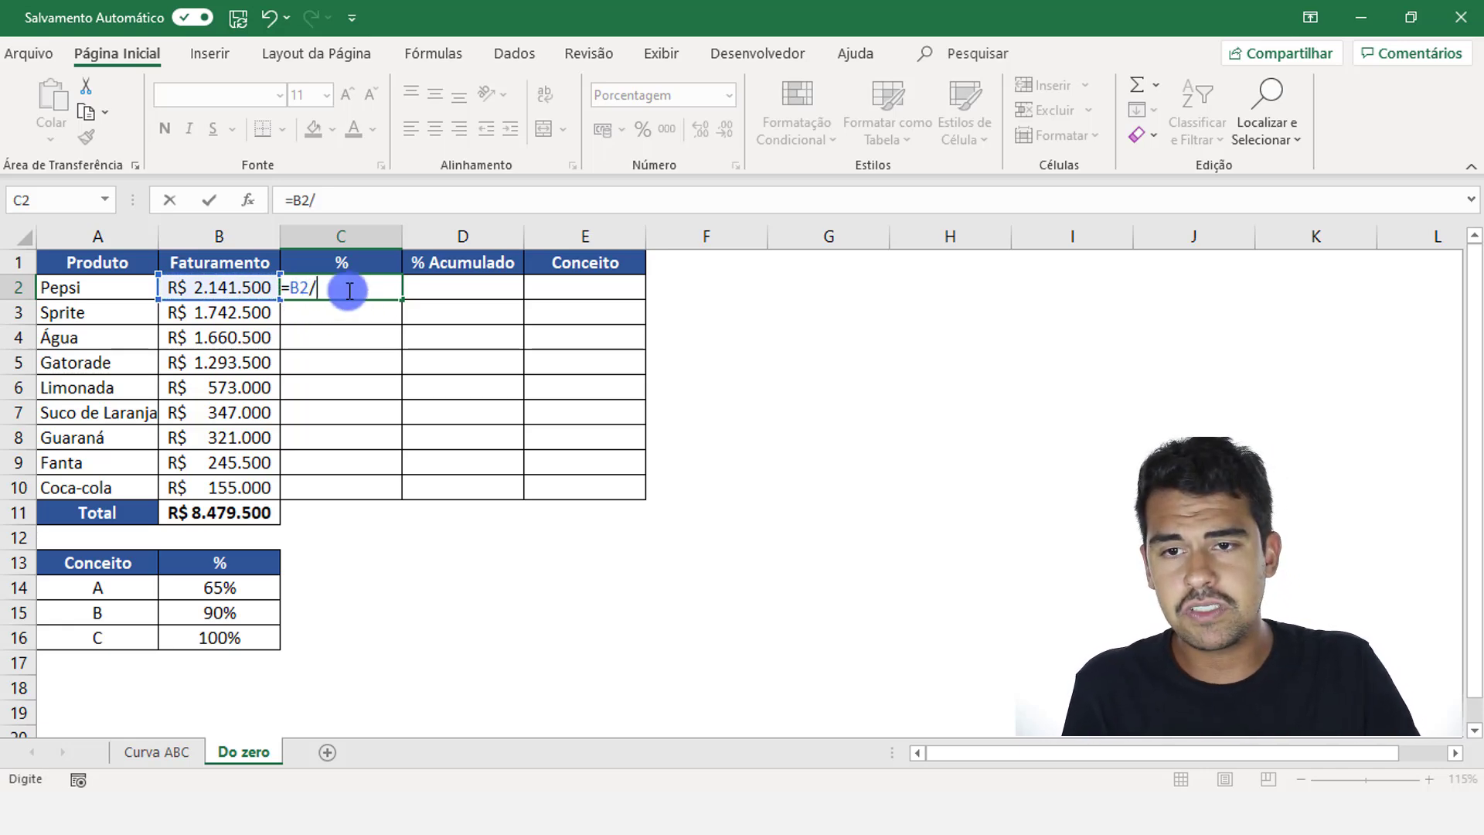
left_click(212, 522)
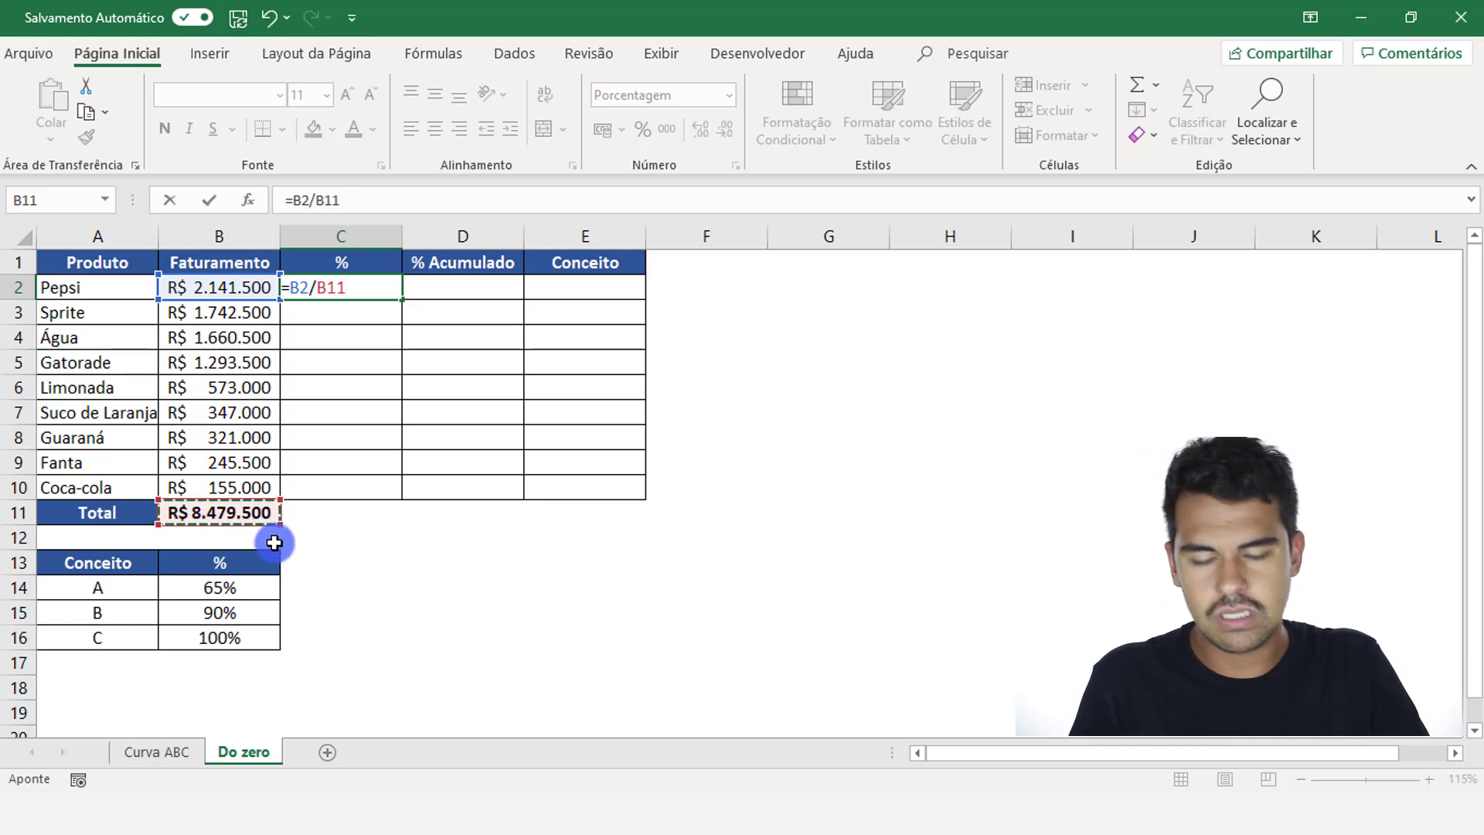
key("Return")
left_click(372, 292)
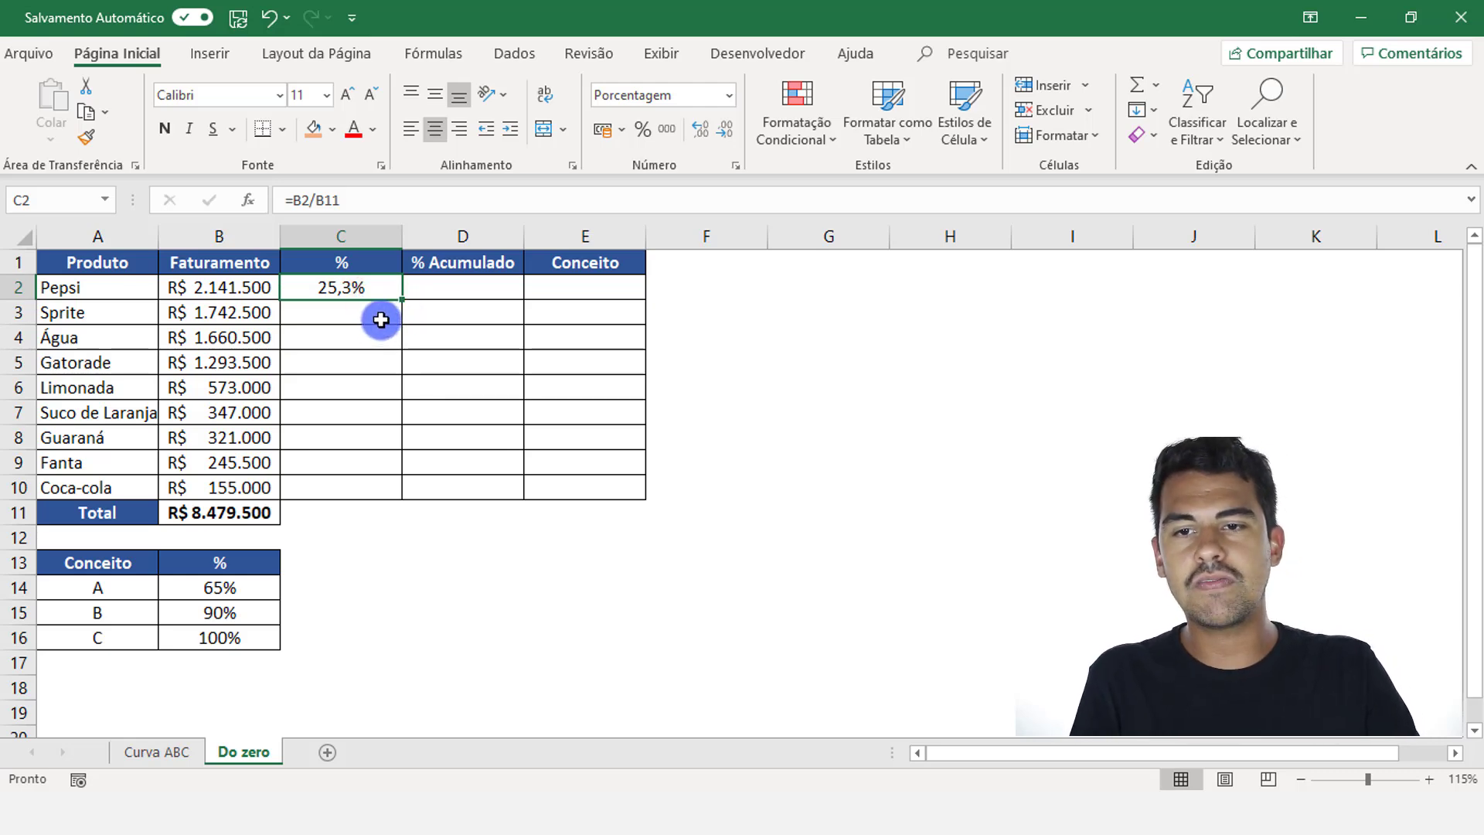
- Calculate Sprite's share of total revenue in C3 with the formula =B3/B11
left_click(383, 318)
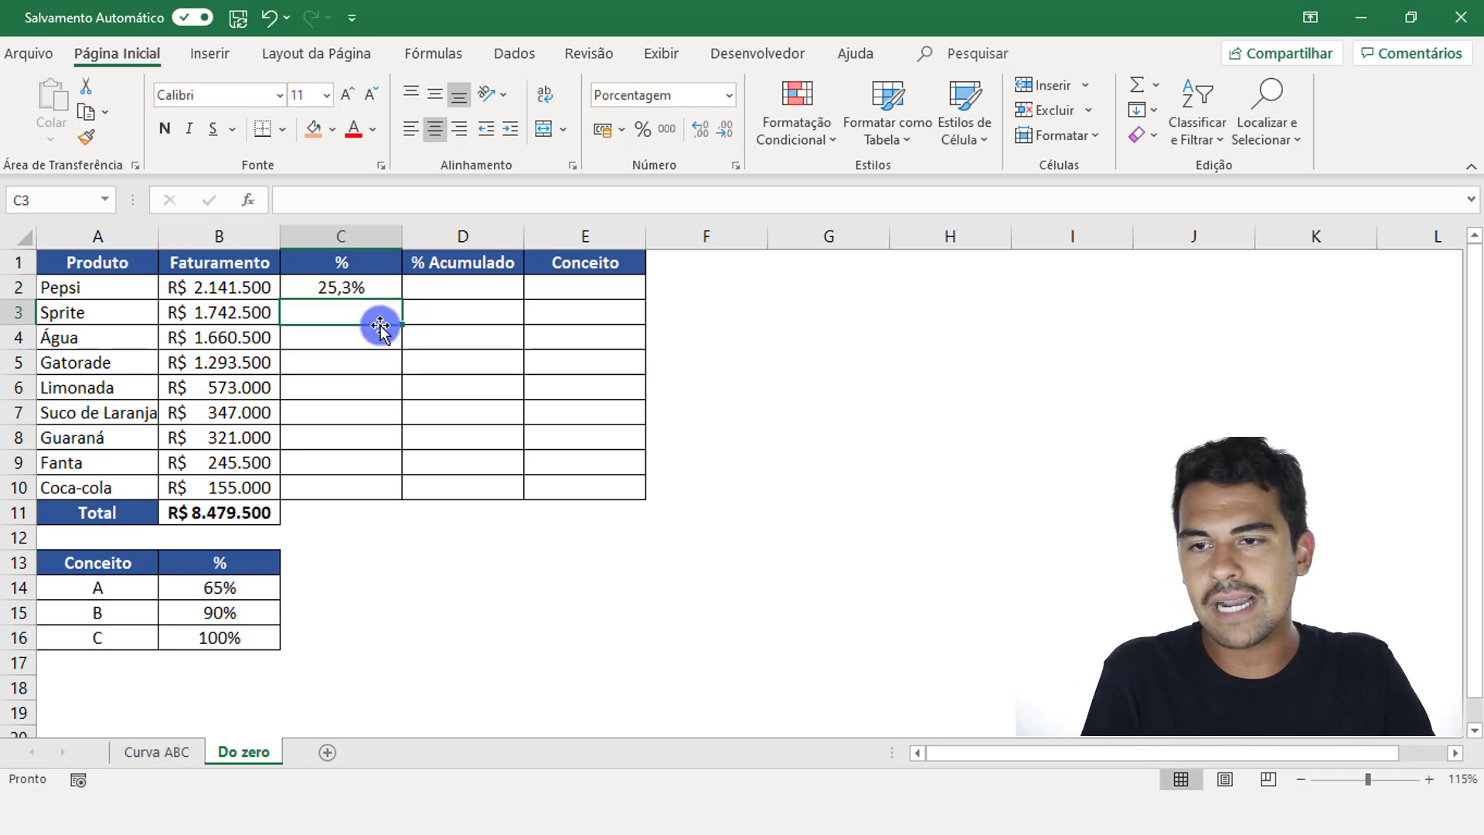
type("=")
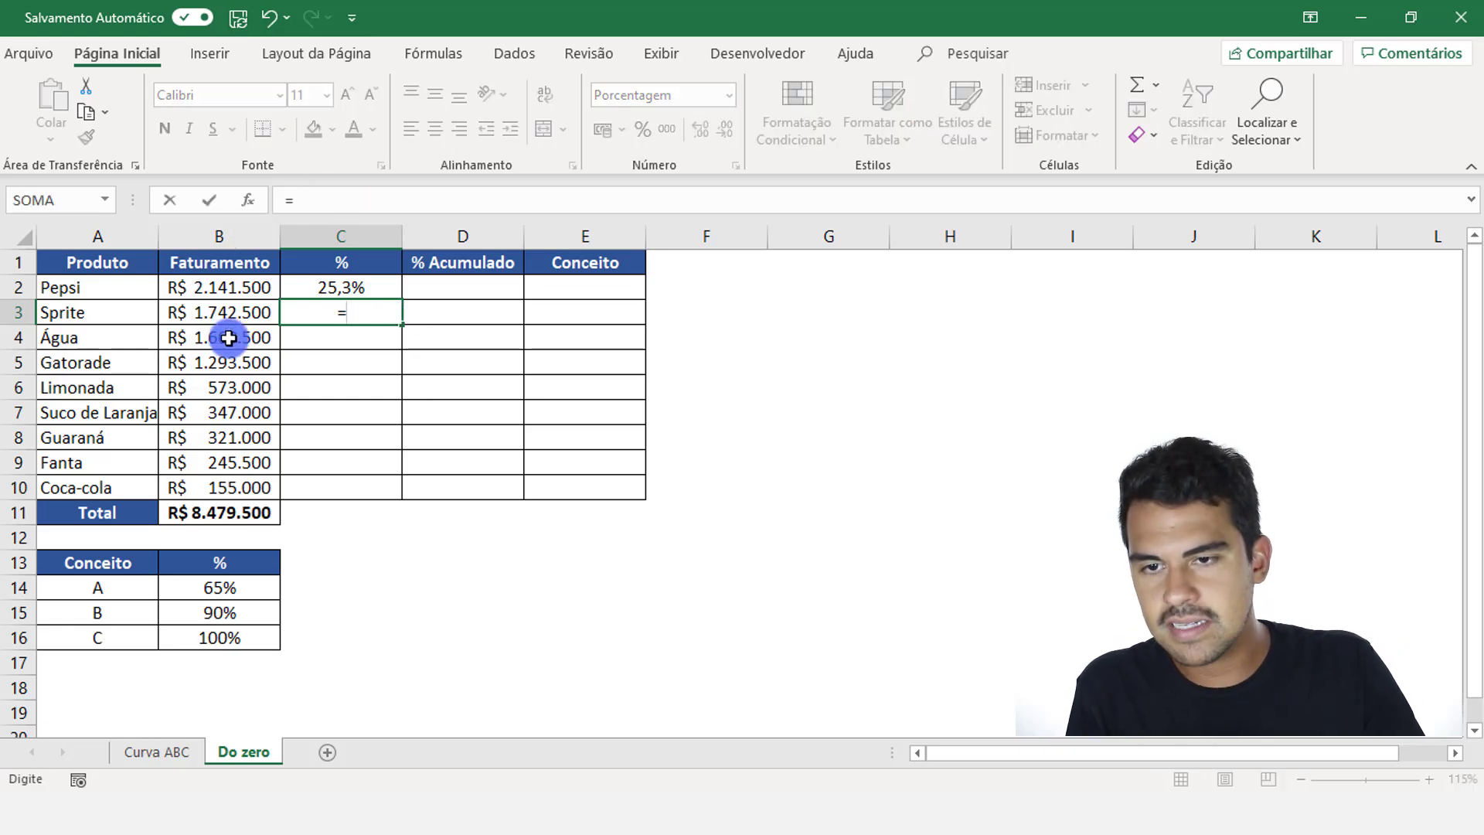
left_click(220, 315)
type("/")
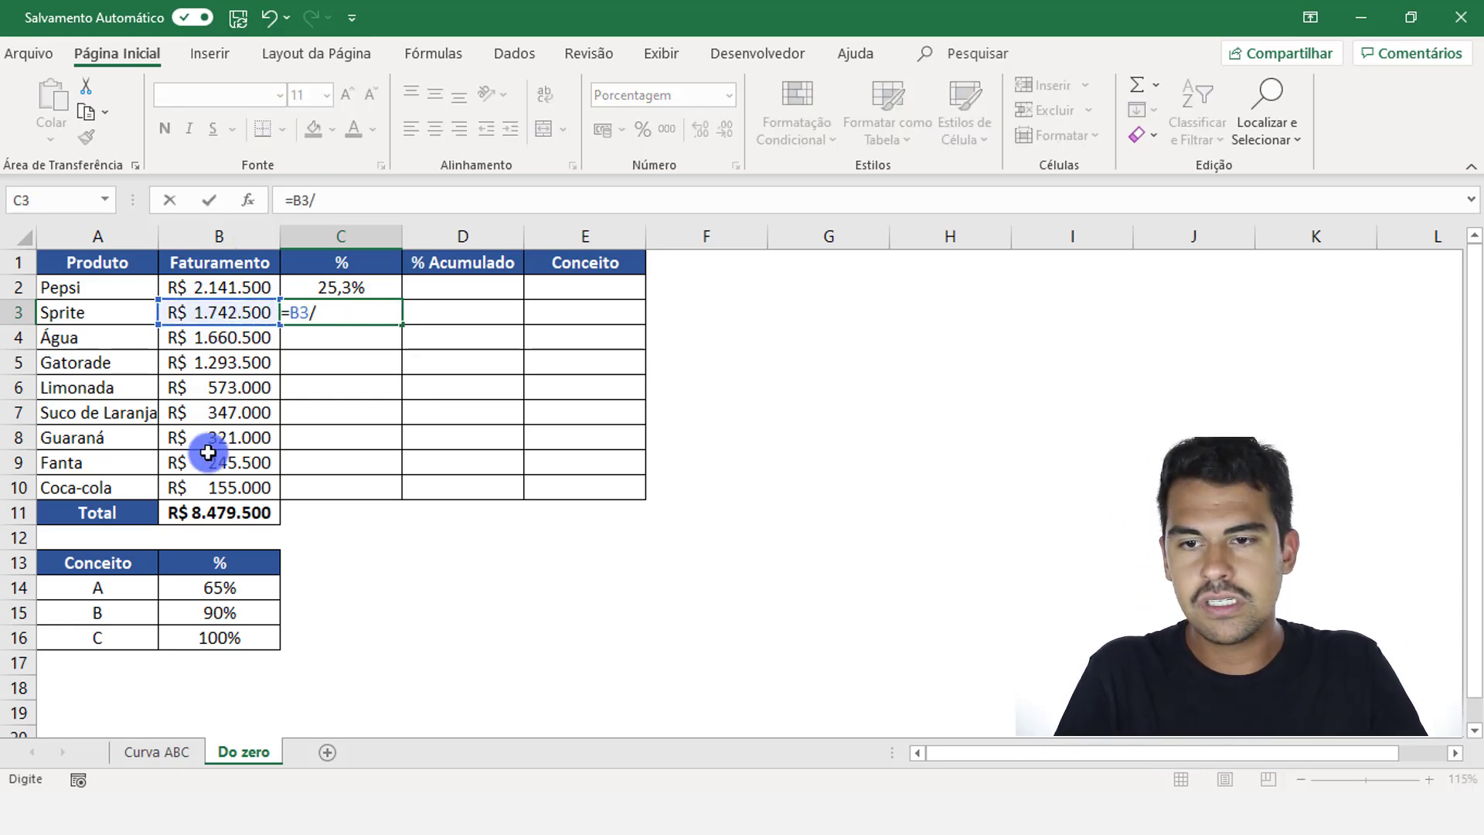
left_click(220, 510)
key("Return")
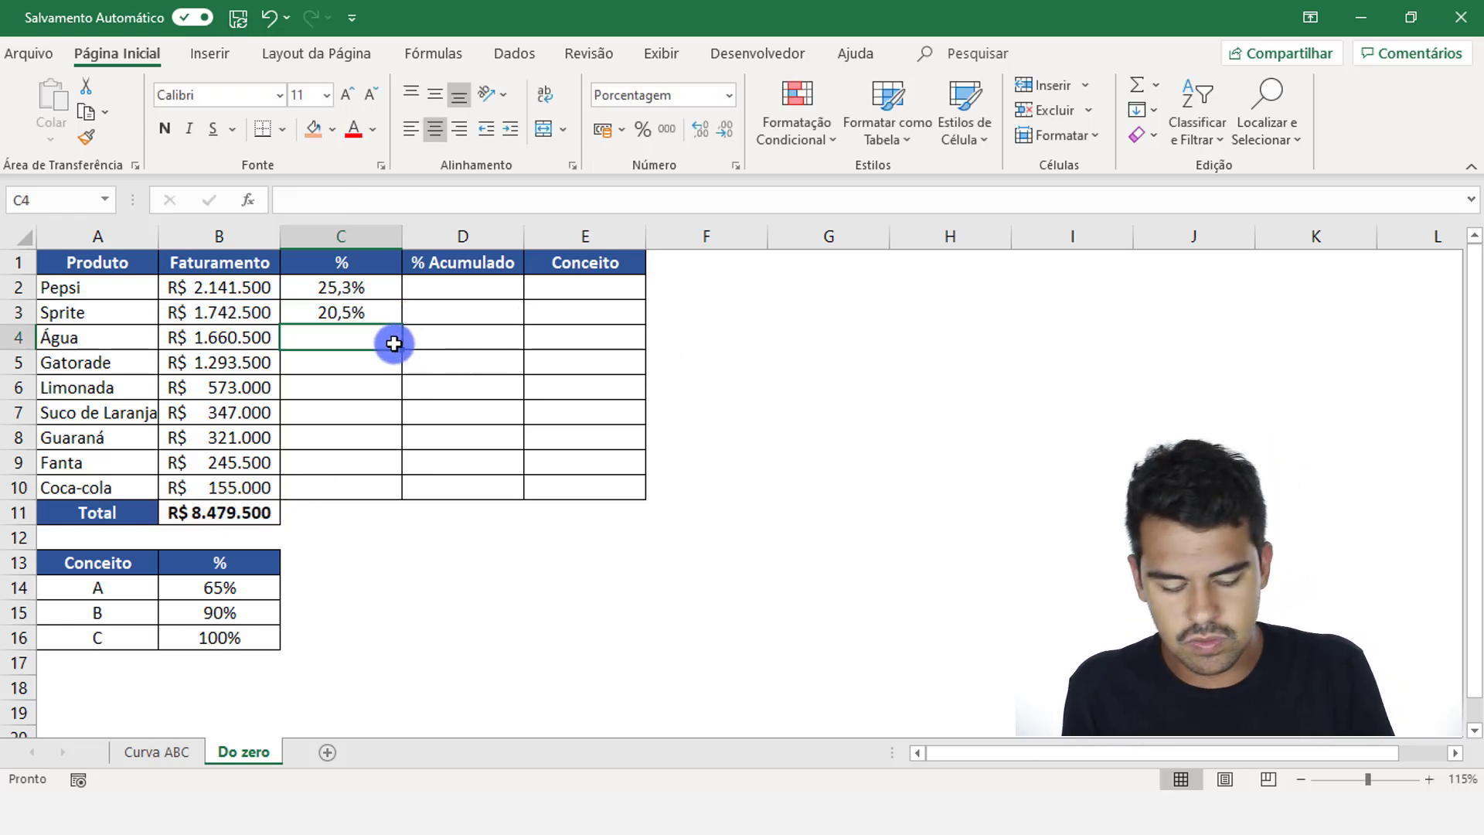
- Calculate Água's share in C4 with the formula =B4/$B$11, locking the reference to the total
type("=")
left_click(248, 335)
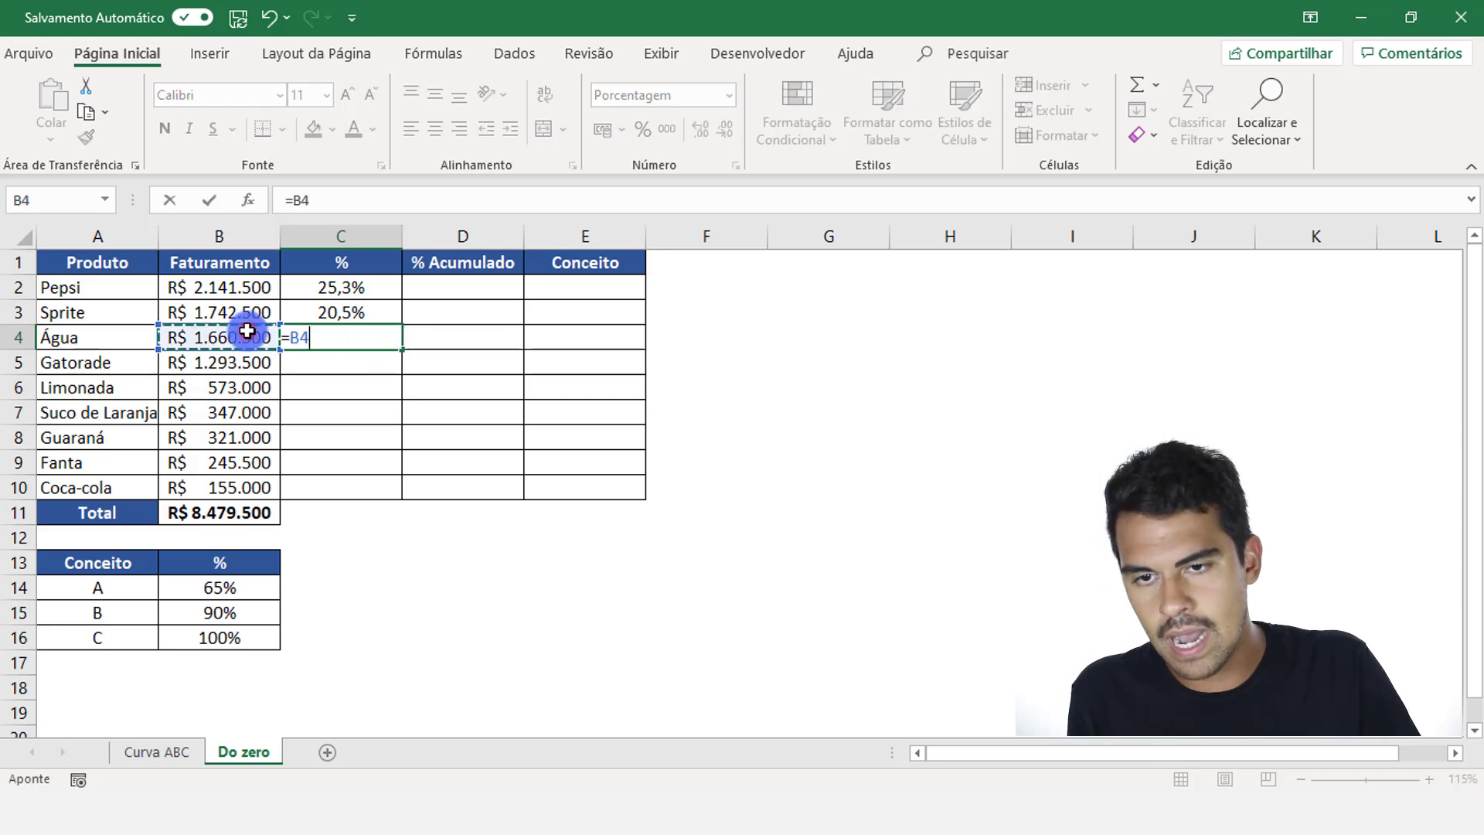
type("/")
left_click(260, 510)
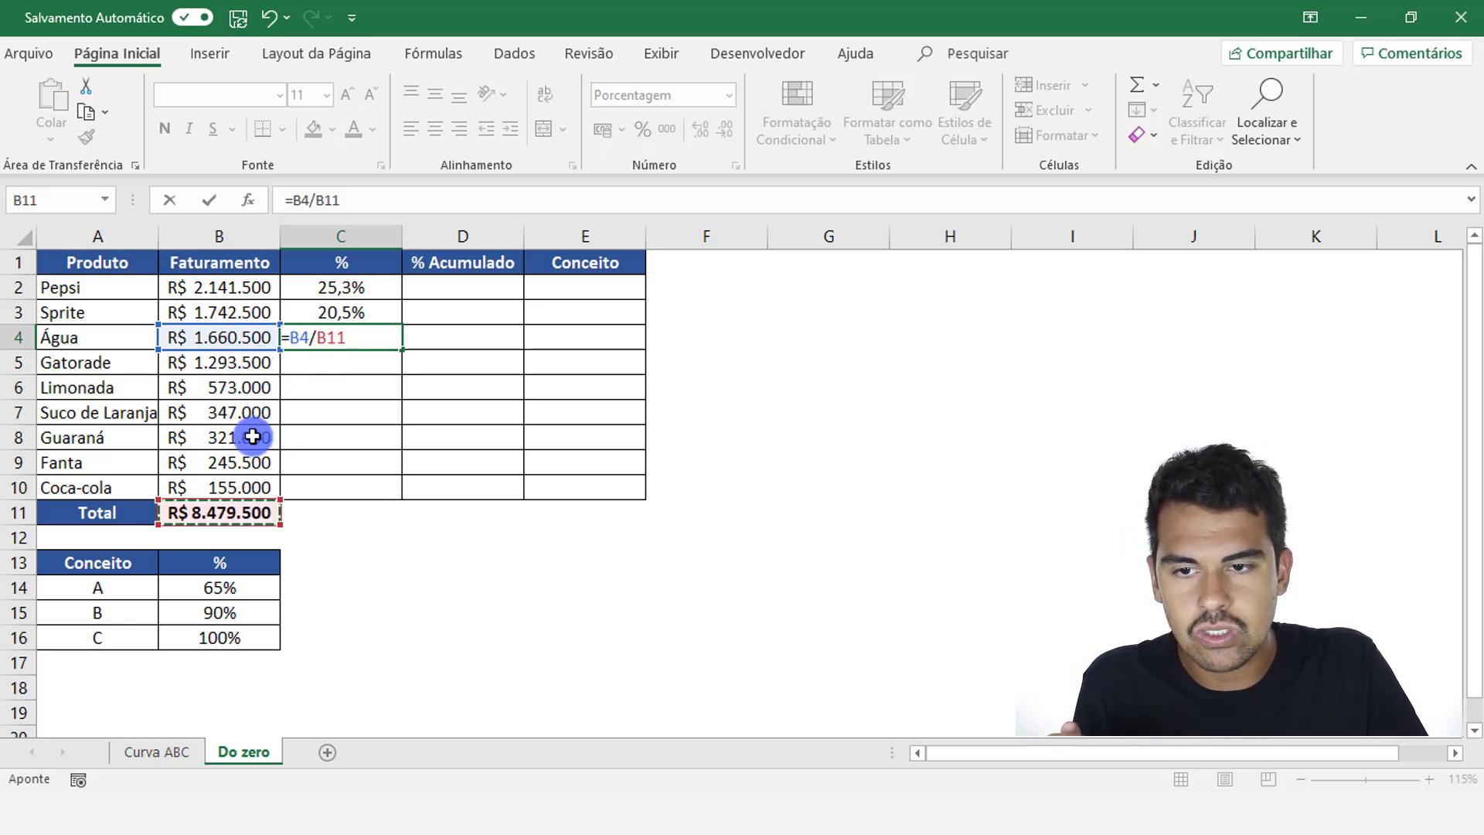
double_click(329, 339)
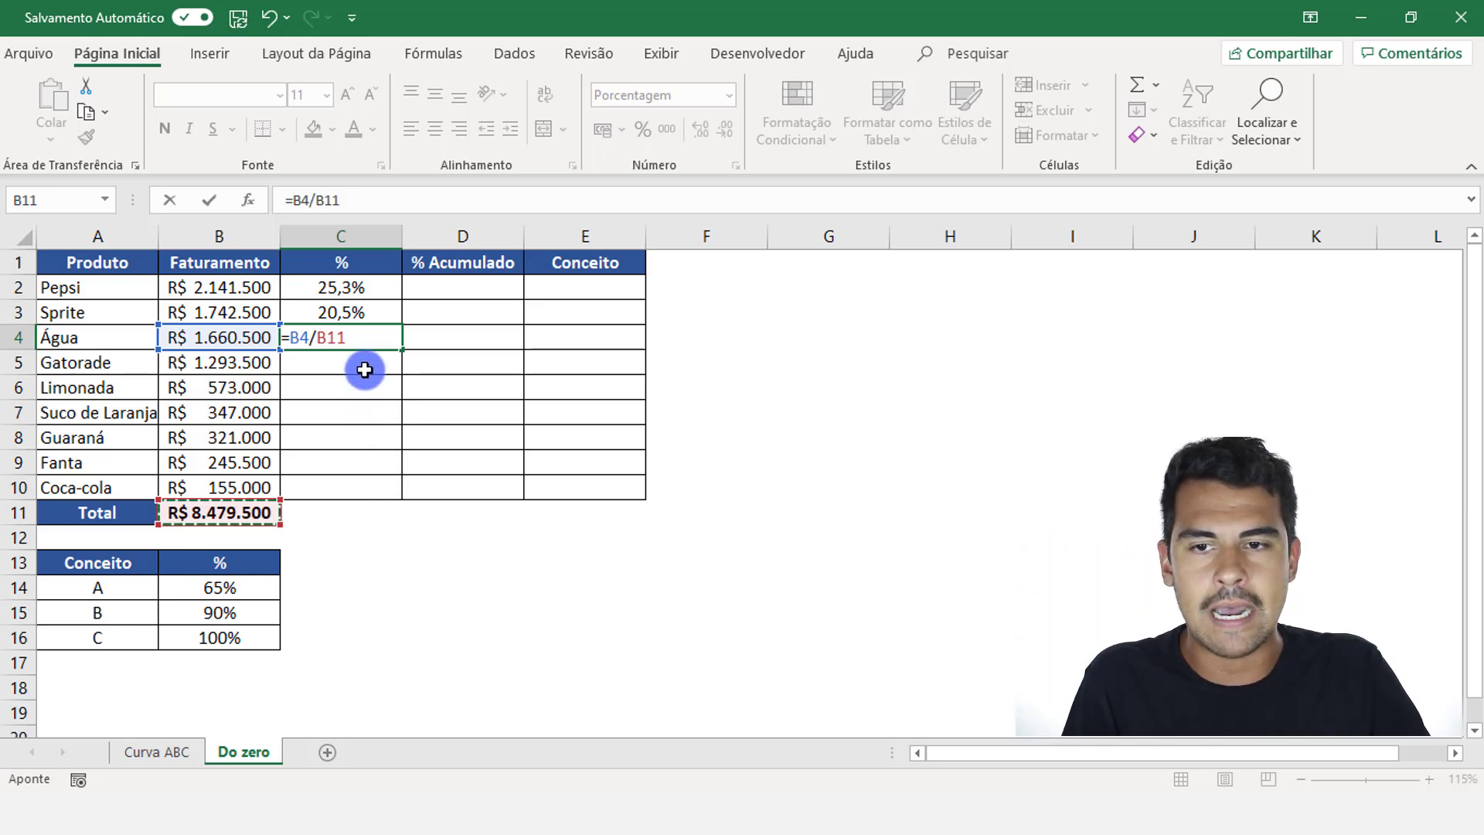
left_click(330, 340)
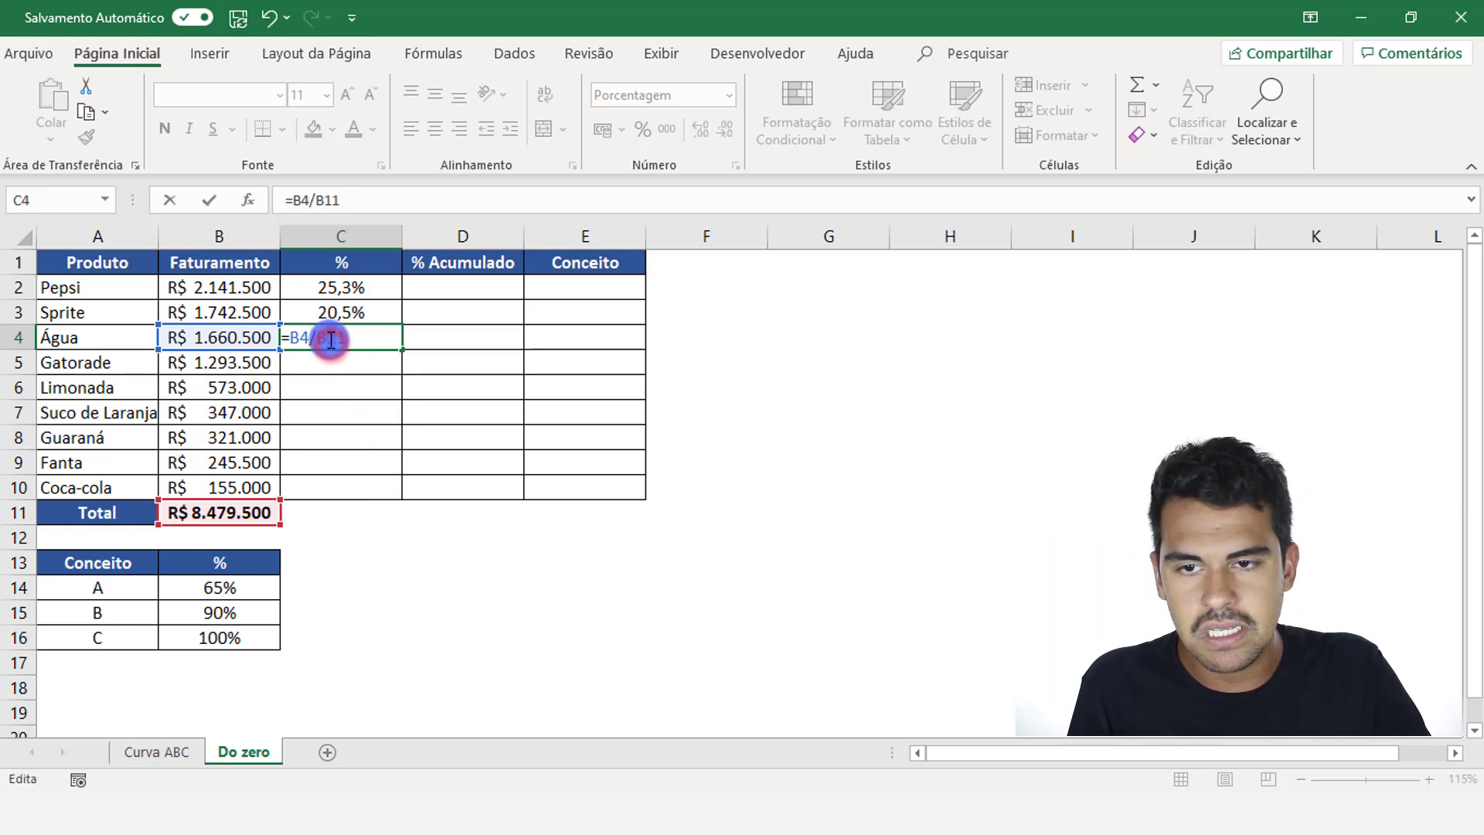
left_click(327, 340)
left_click(329, 340)
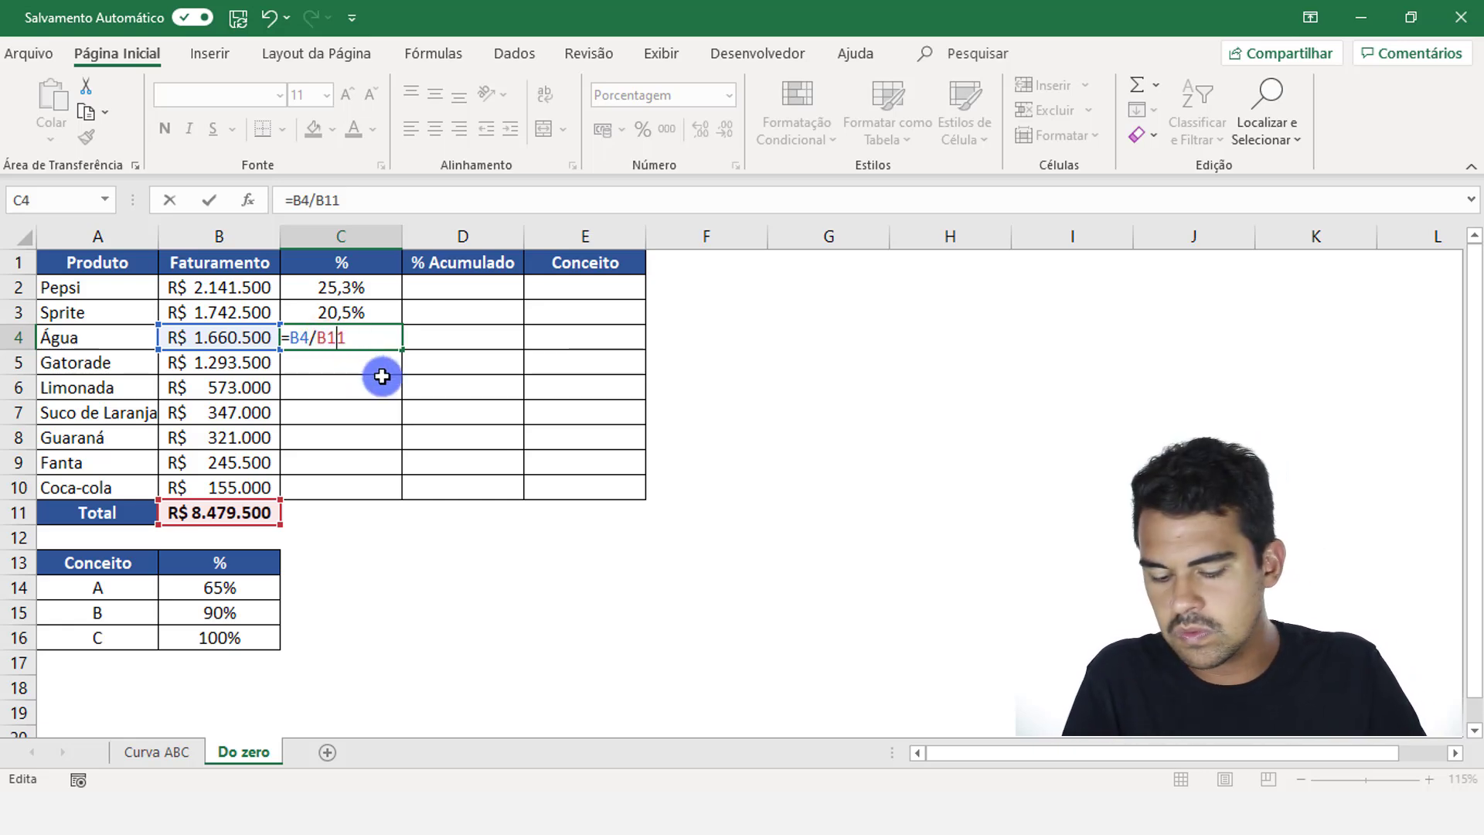
key("F4")
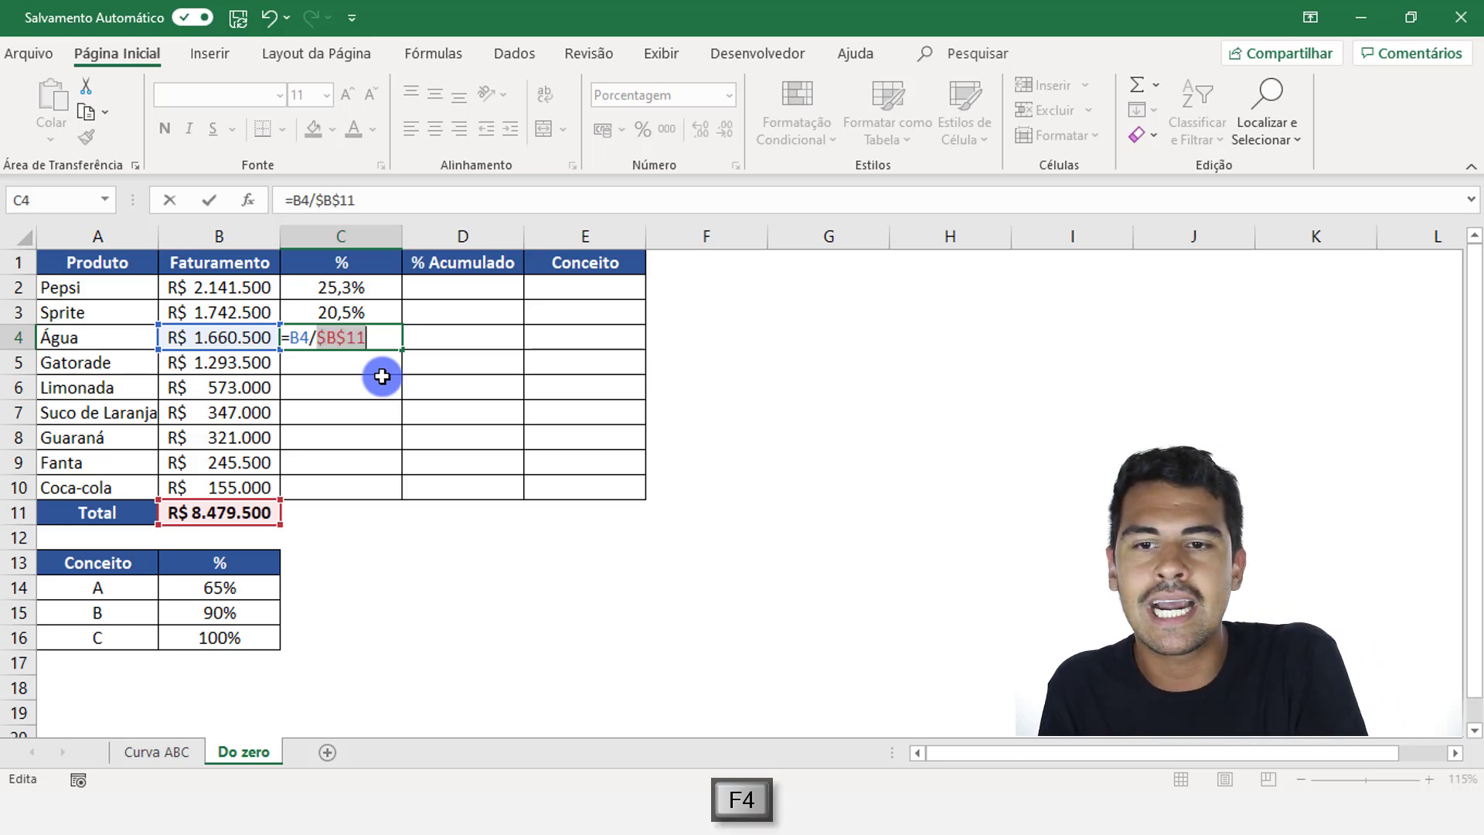
key("Return")
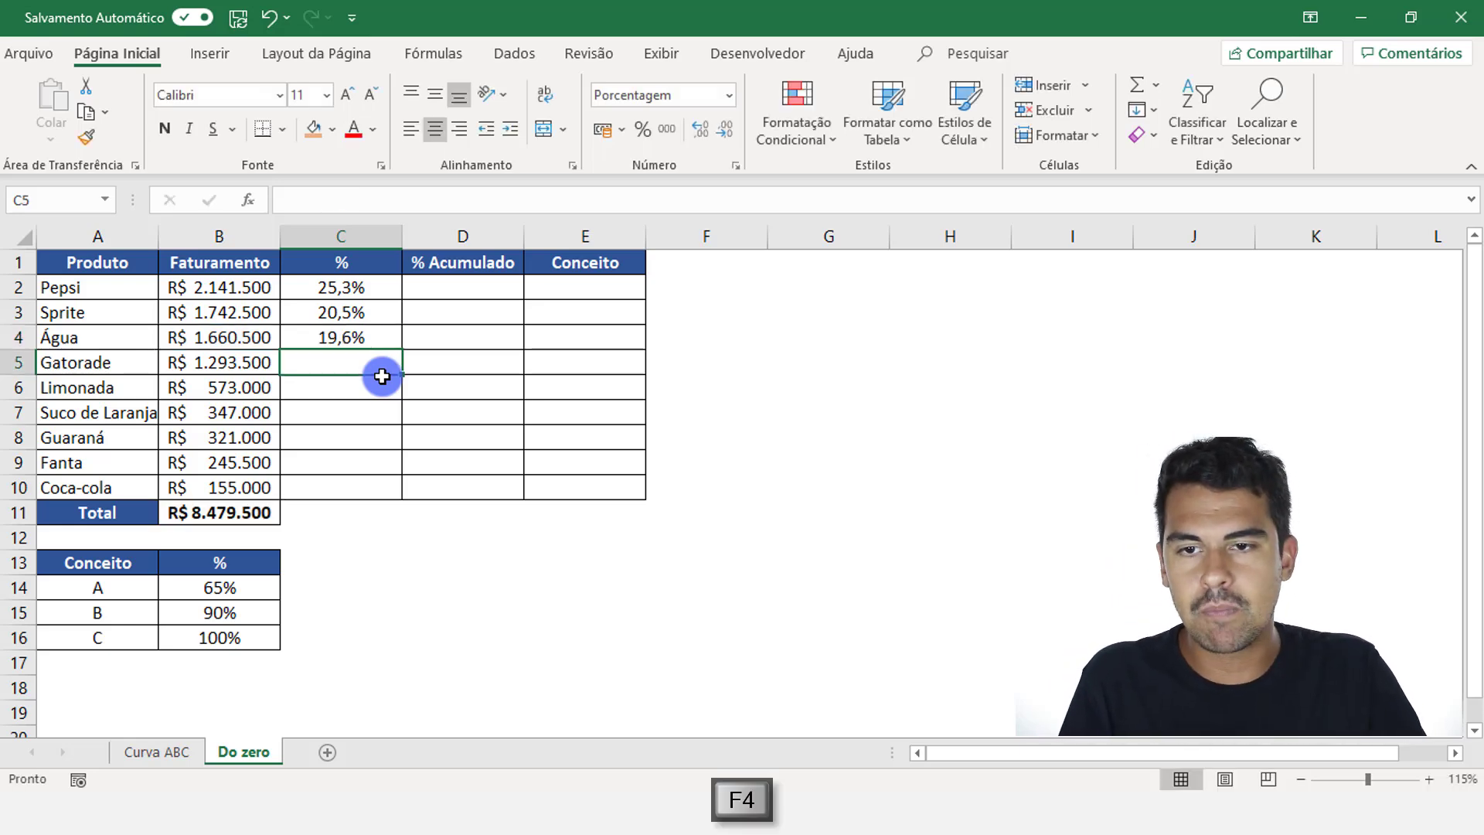
- Copy the C4 formula down through C10 and check the sum of the shares in C2:C10
left_click(367, 335)
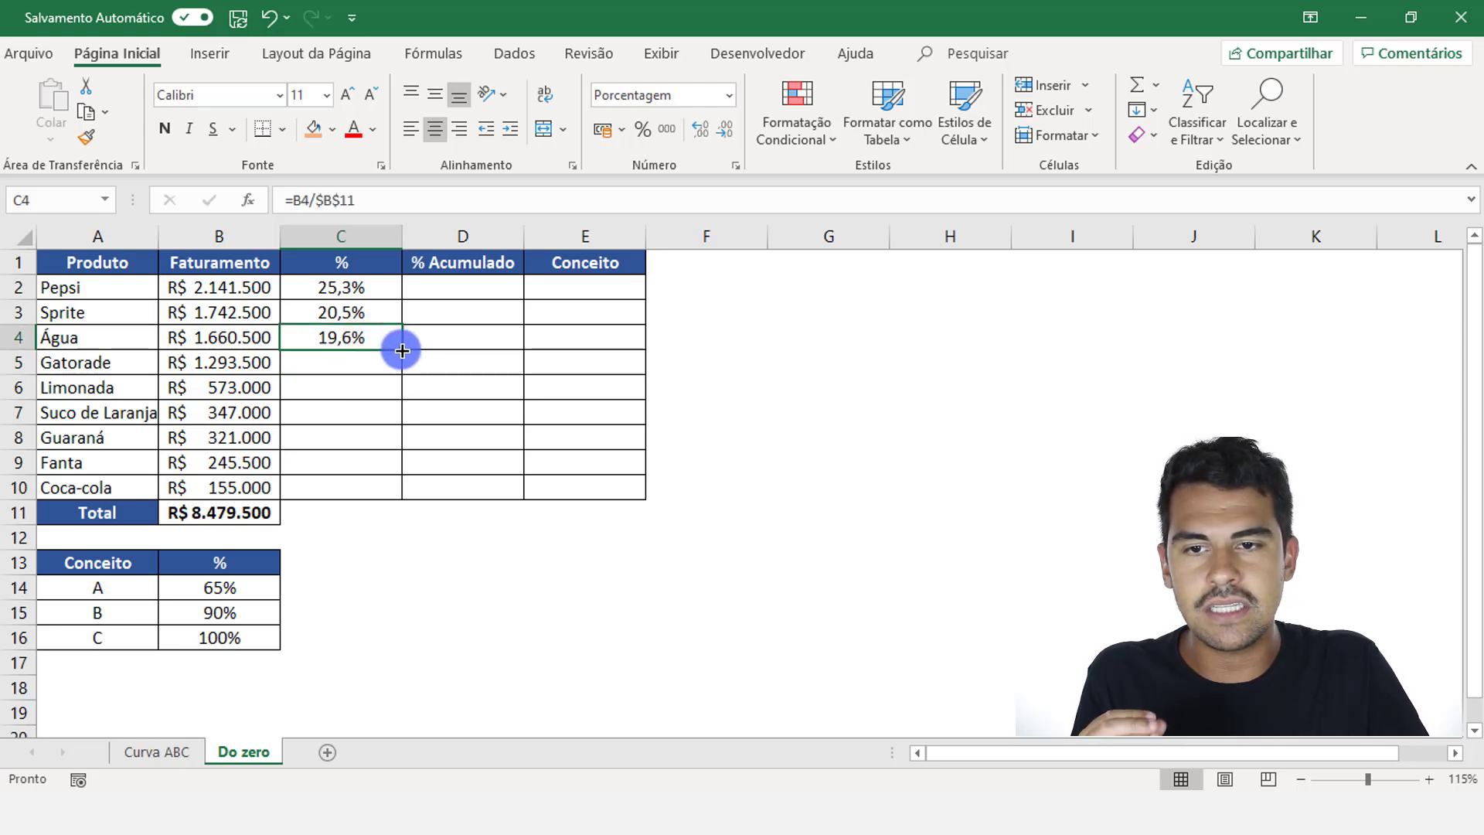
left_click_drag(402, 350, 404, 495)
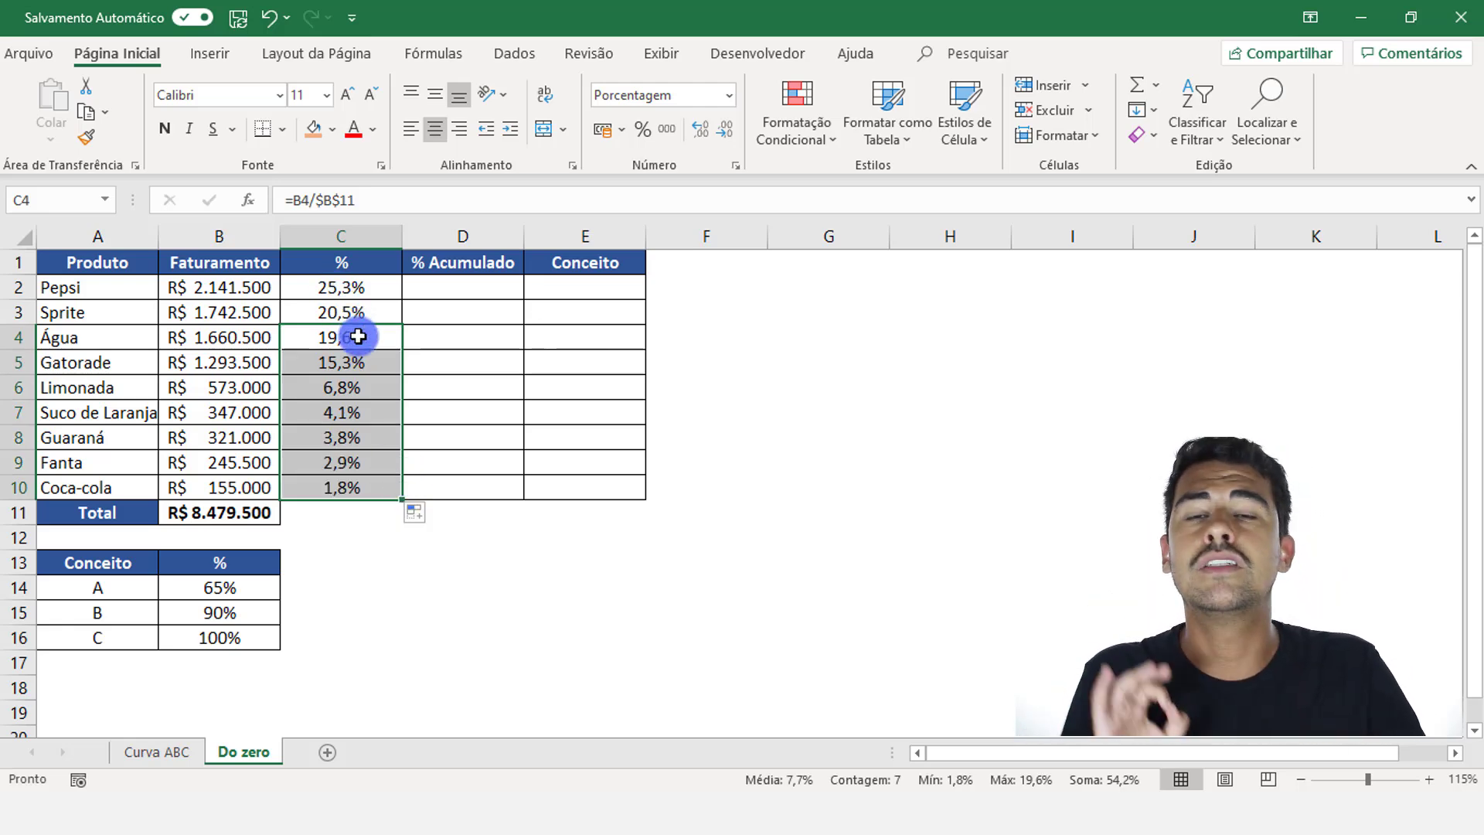
left_click_drag(341, 292, 397, 484)
left_click_drag(345, 290, 387, 484)
left_click(328, 288)
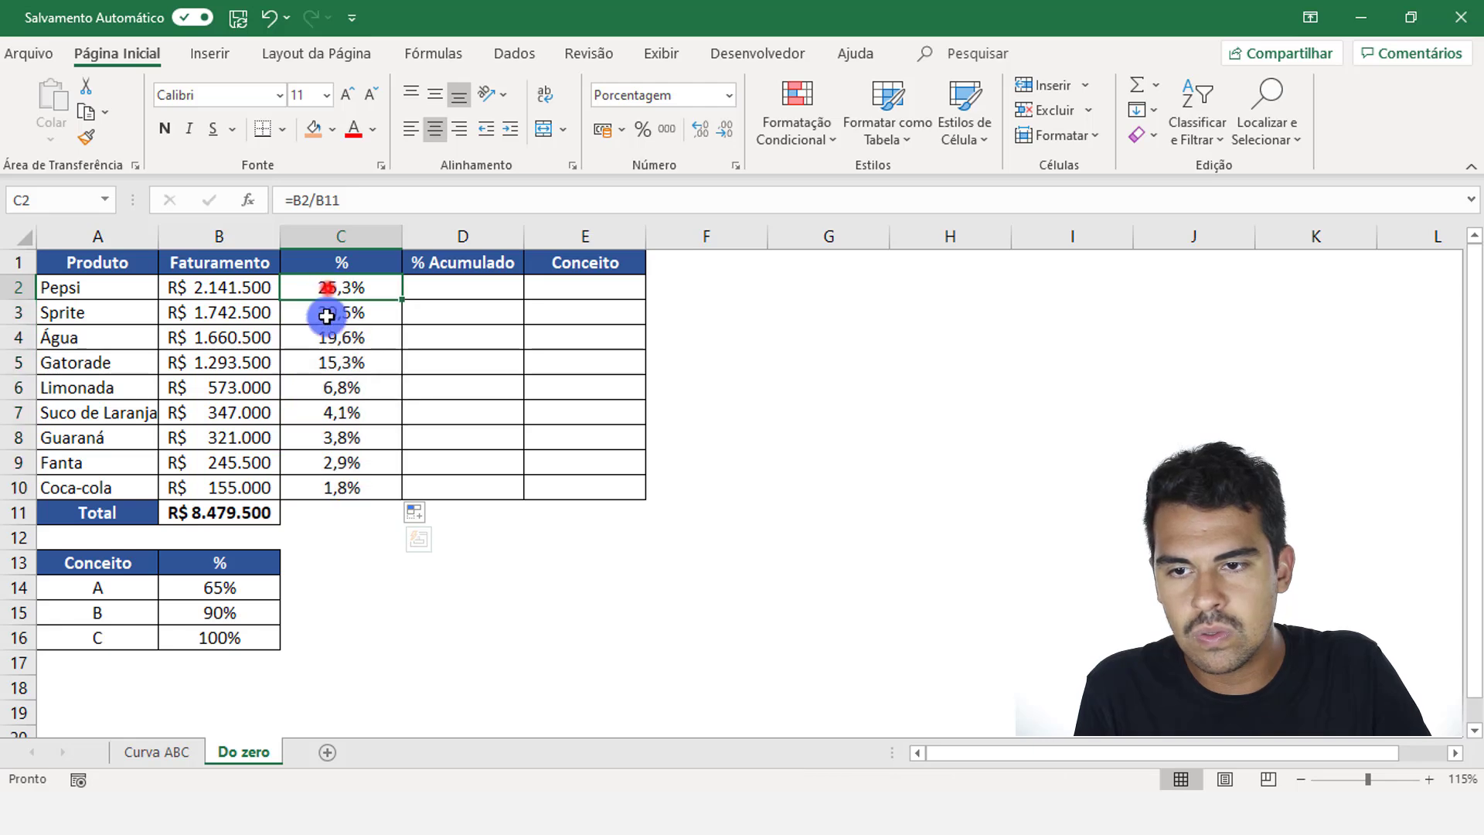
left_click_drag(327, 316, 310, 479)
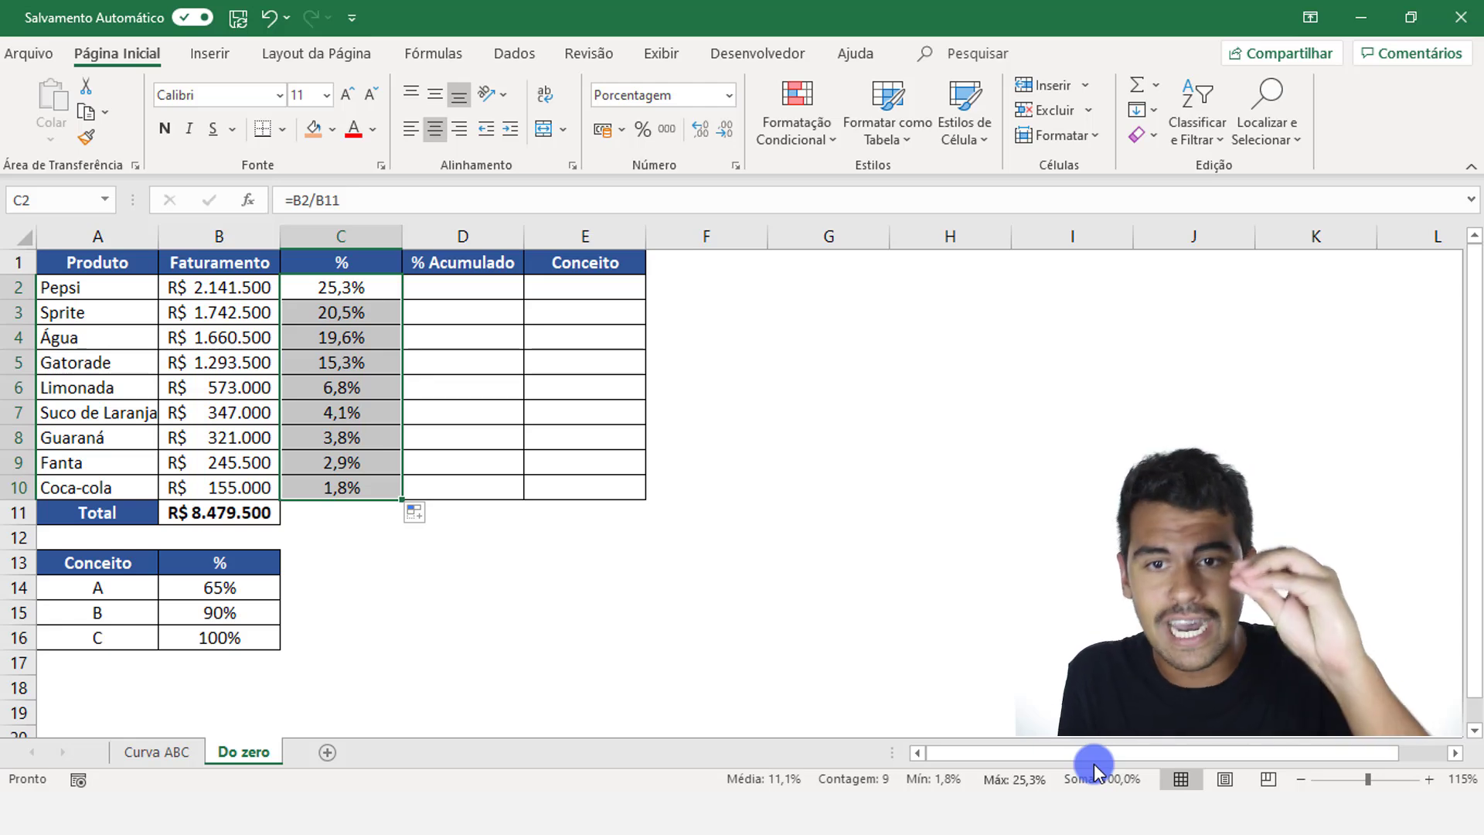
left_click(474, 224)
- Check the revenue order in B2:B10 and add filters to the product table's header row A1:E1
left_click(480, 289)
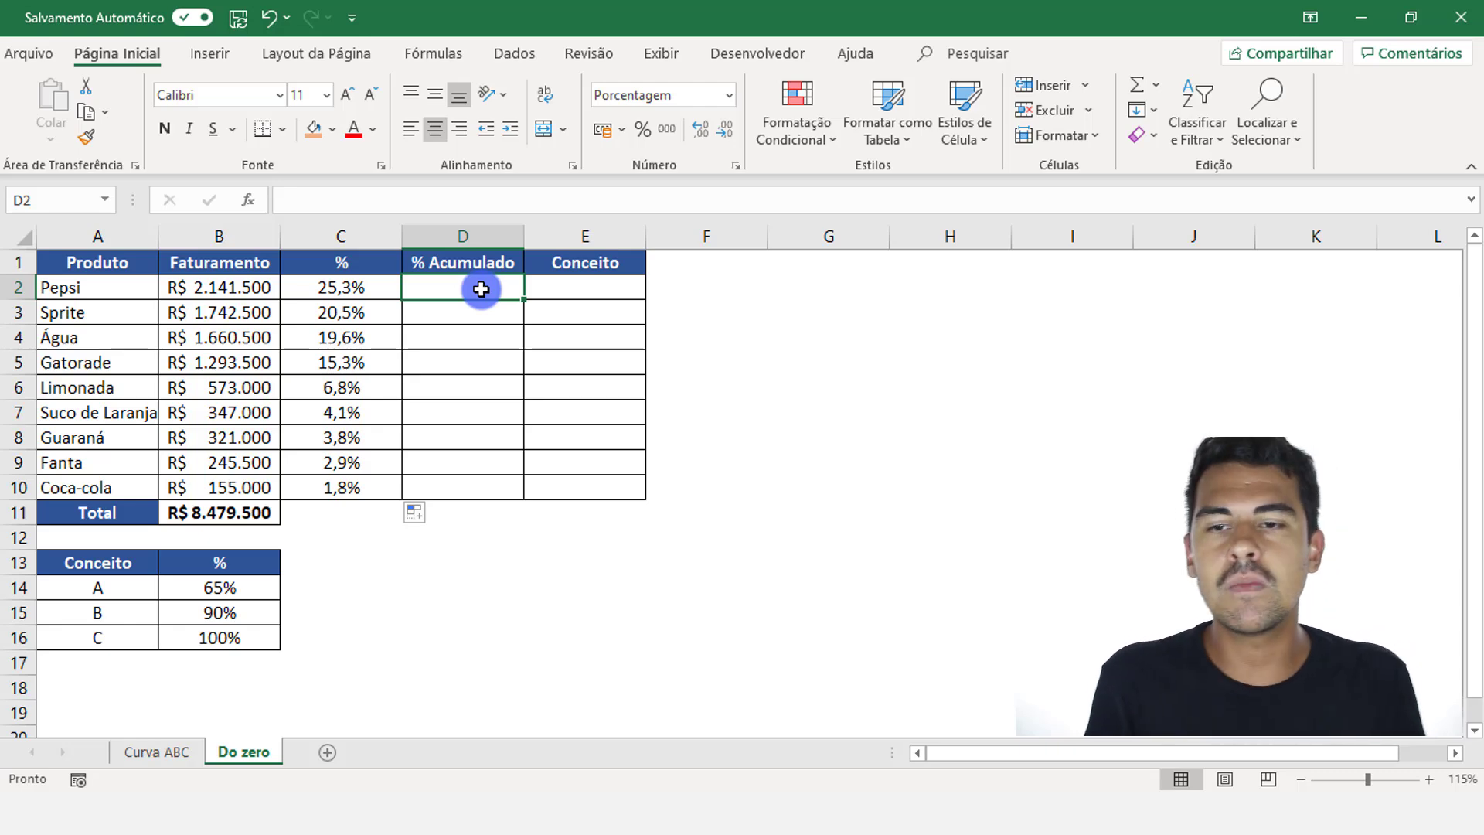
left_click(220, 290)
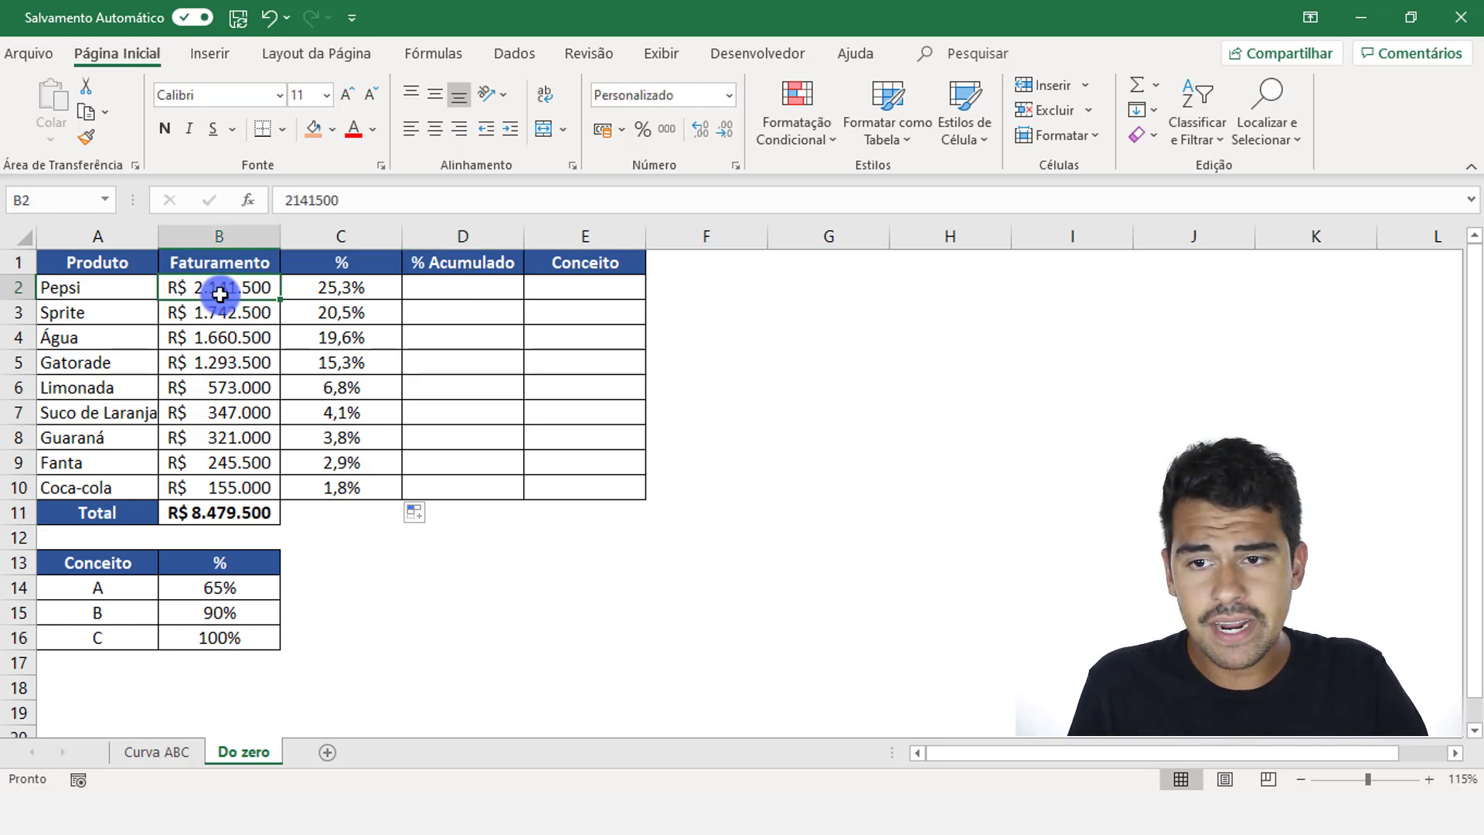
left_click_drag(220, 295, 193, 483)
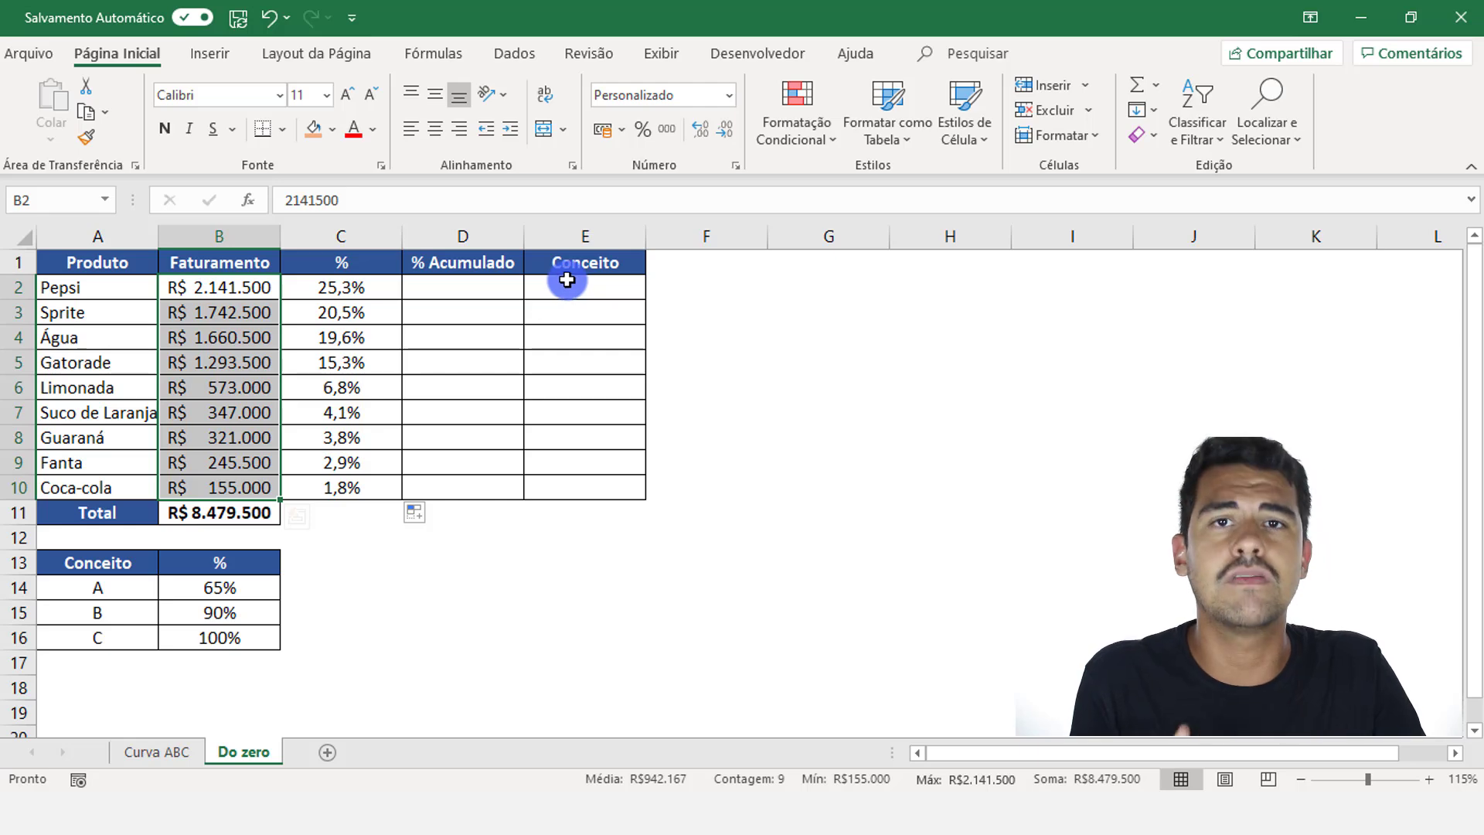
left_click_drag(569, 265, 540, 252)
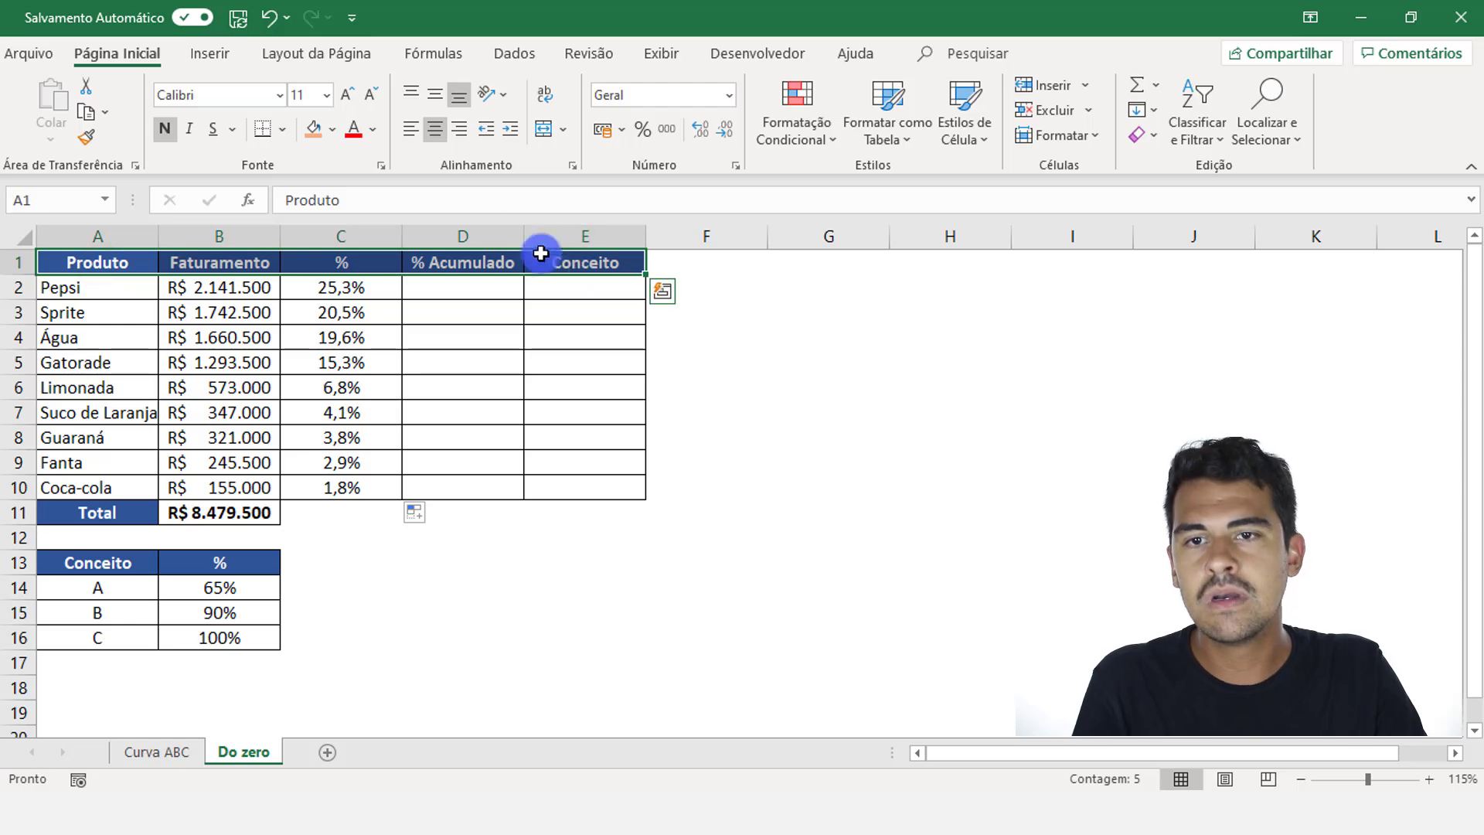
left_click(512, 55)
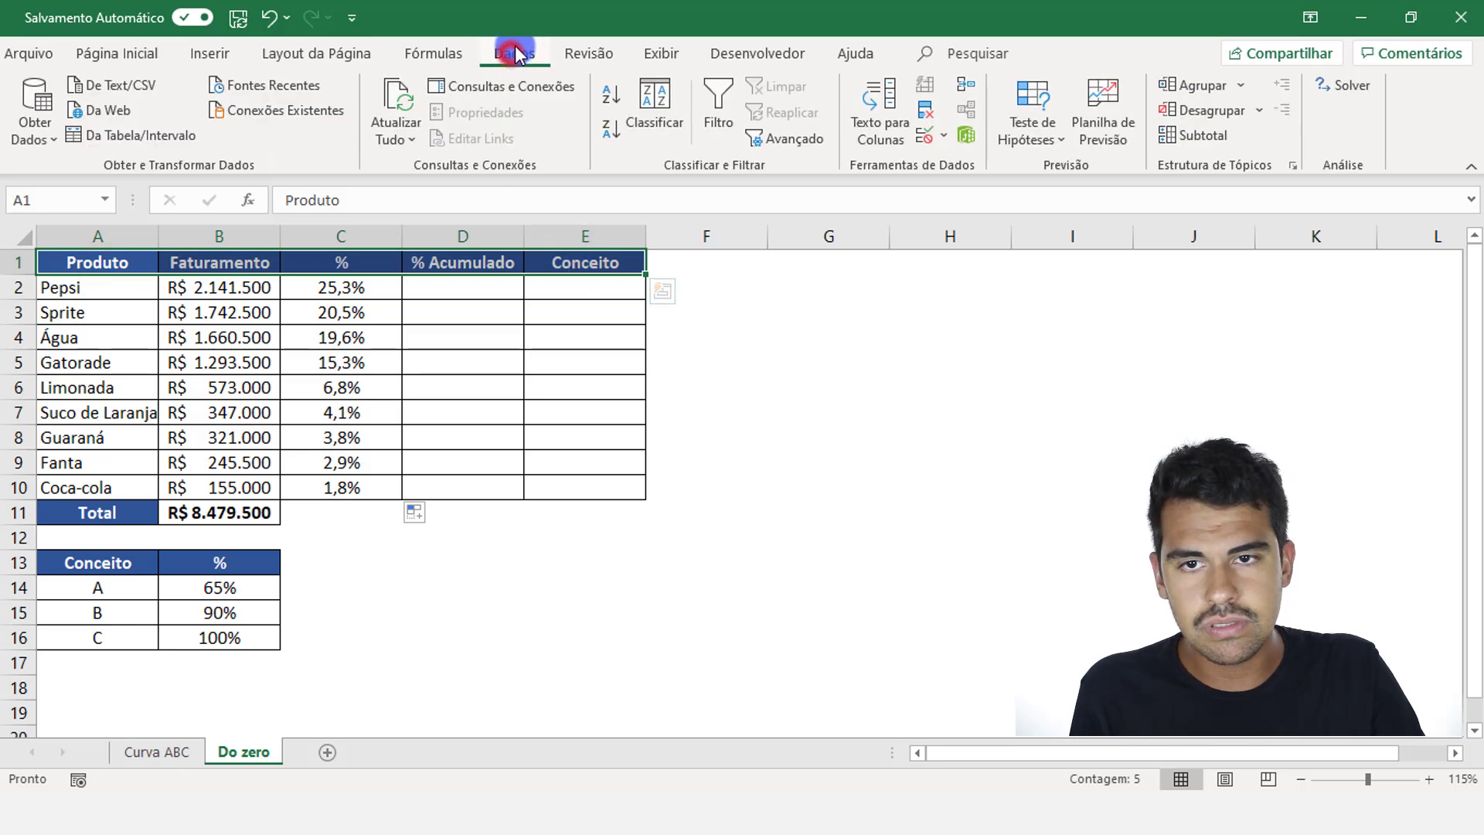
left_click(715, 101)
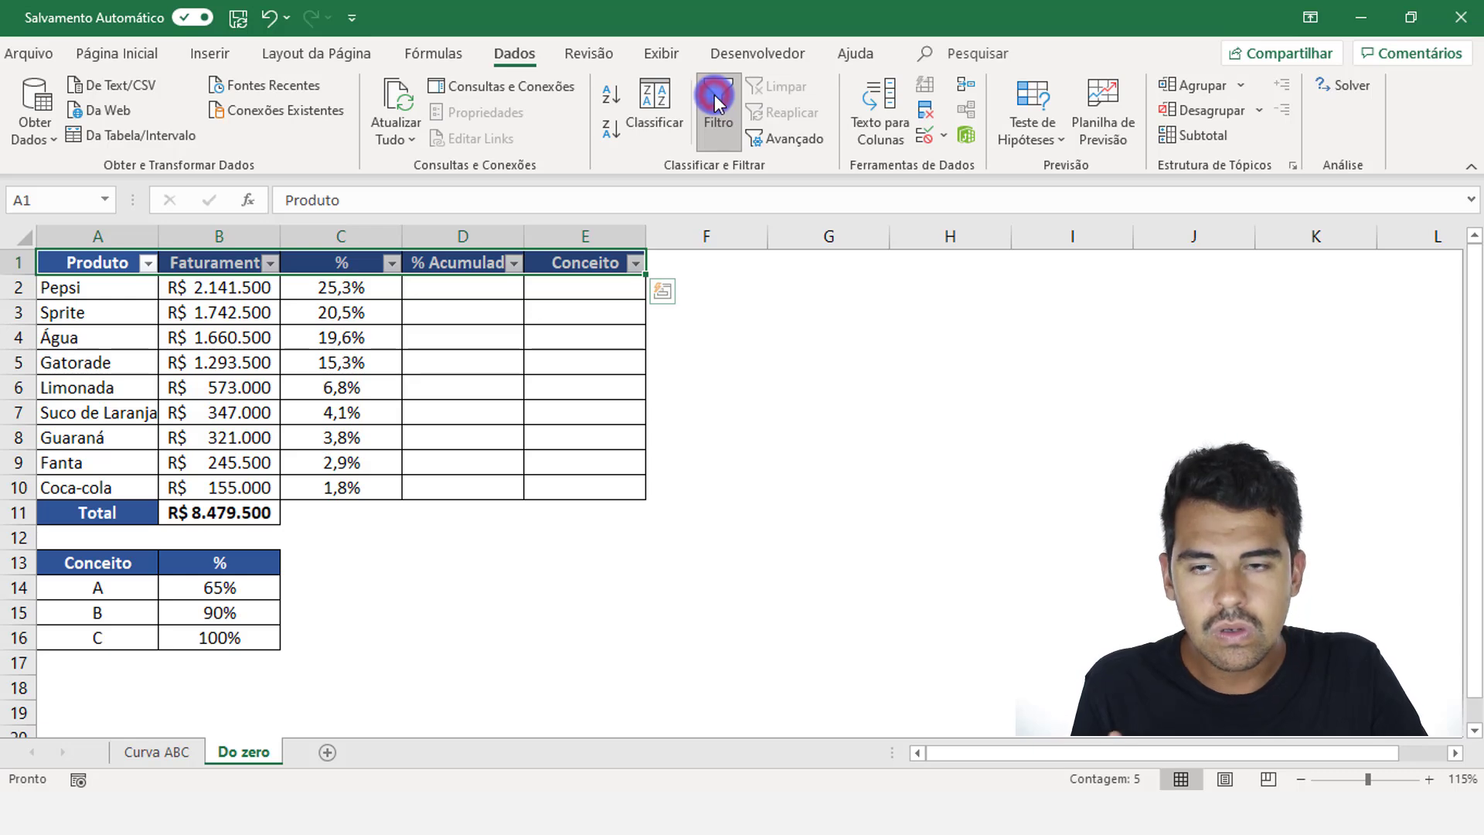
- View the sorting options in the Faturamento column's filter, including largest to smallest, without applying one
left_click(268, 283)
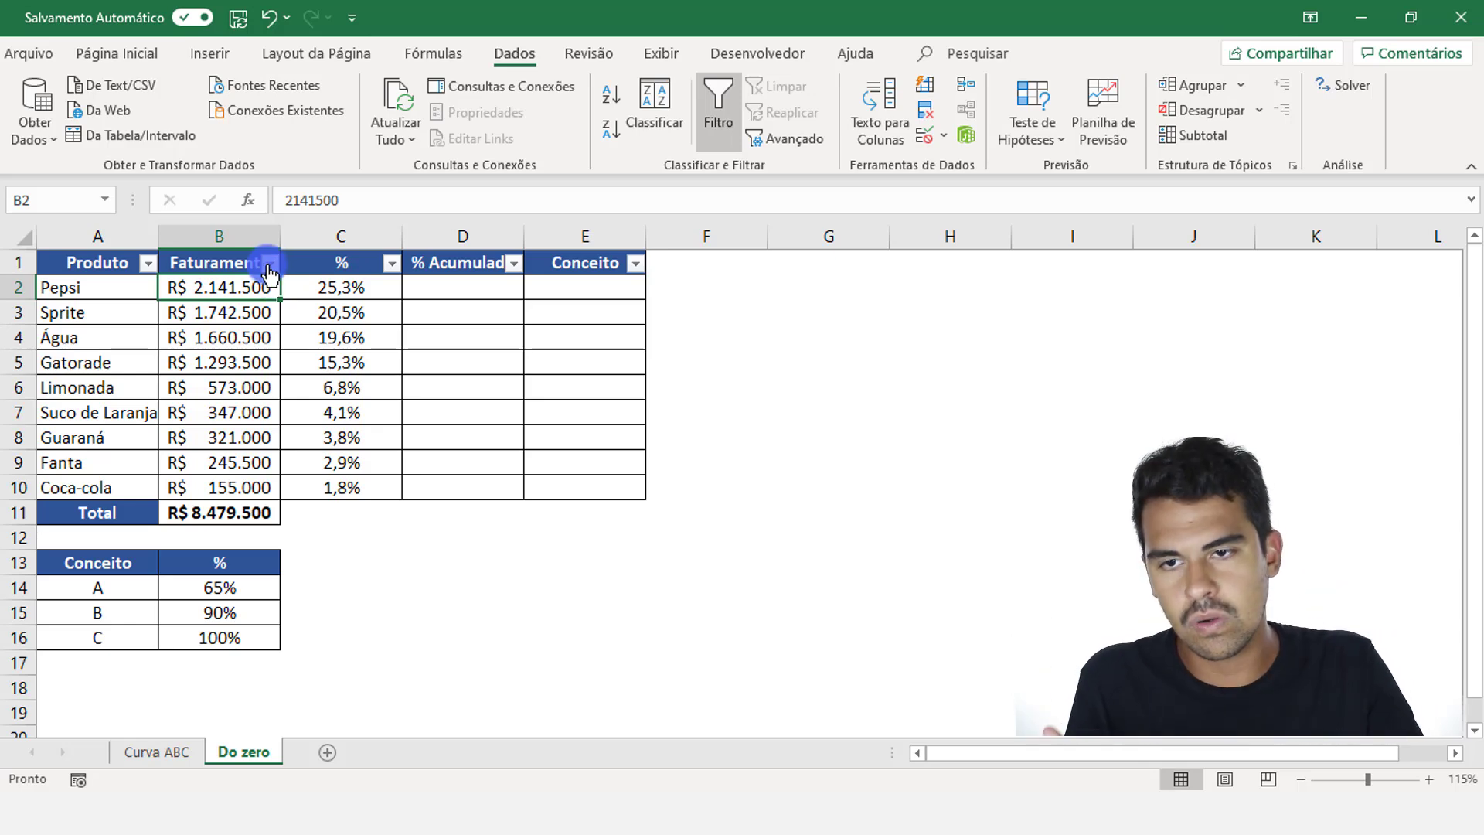
left_click(270, 265)
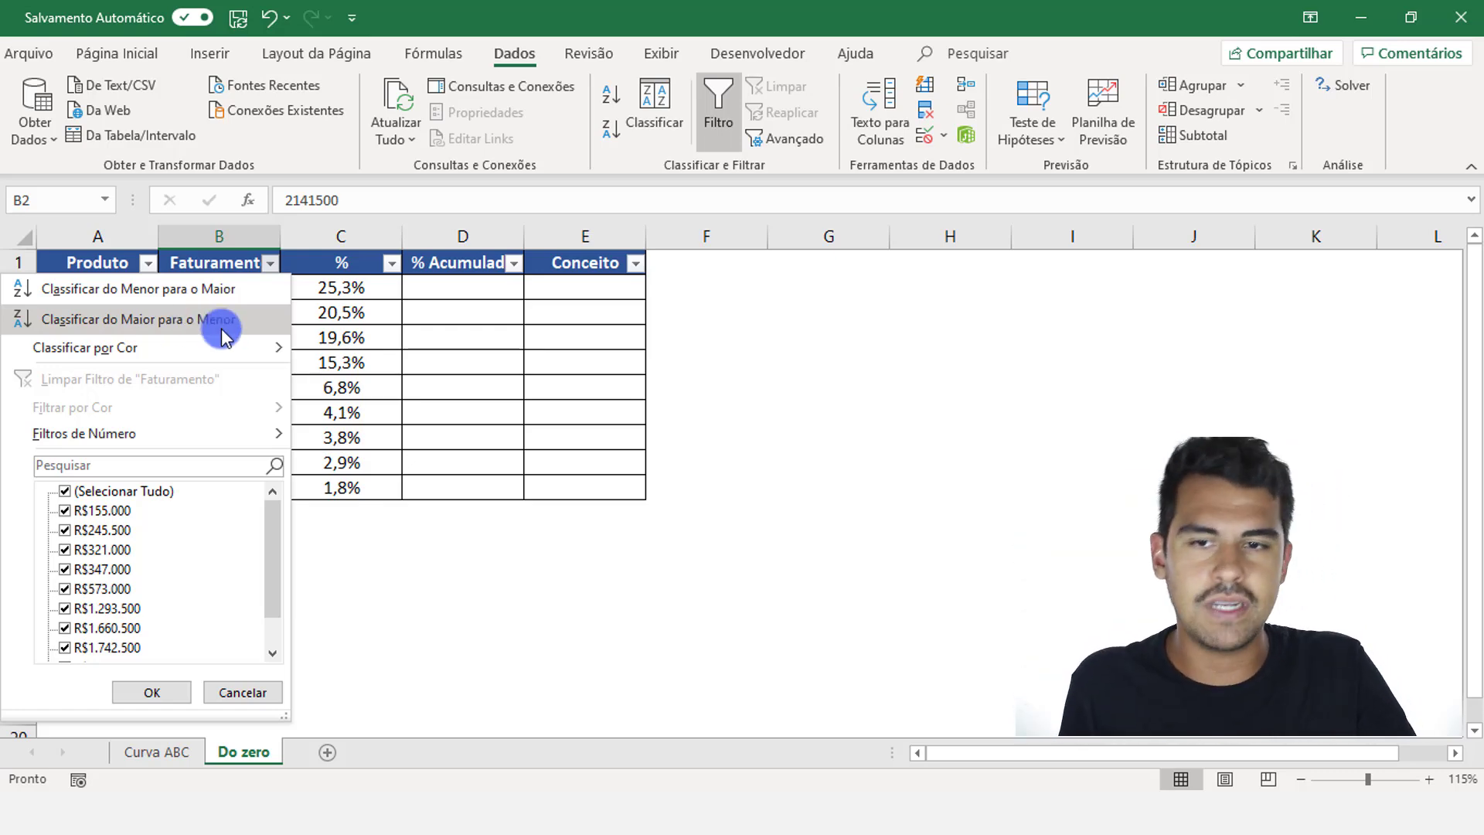
left_click(474, 276)
- Start the cumulative share column by entering =C2 in D2 for Pepsi
left_click(474, 280)
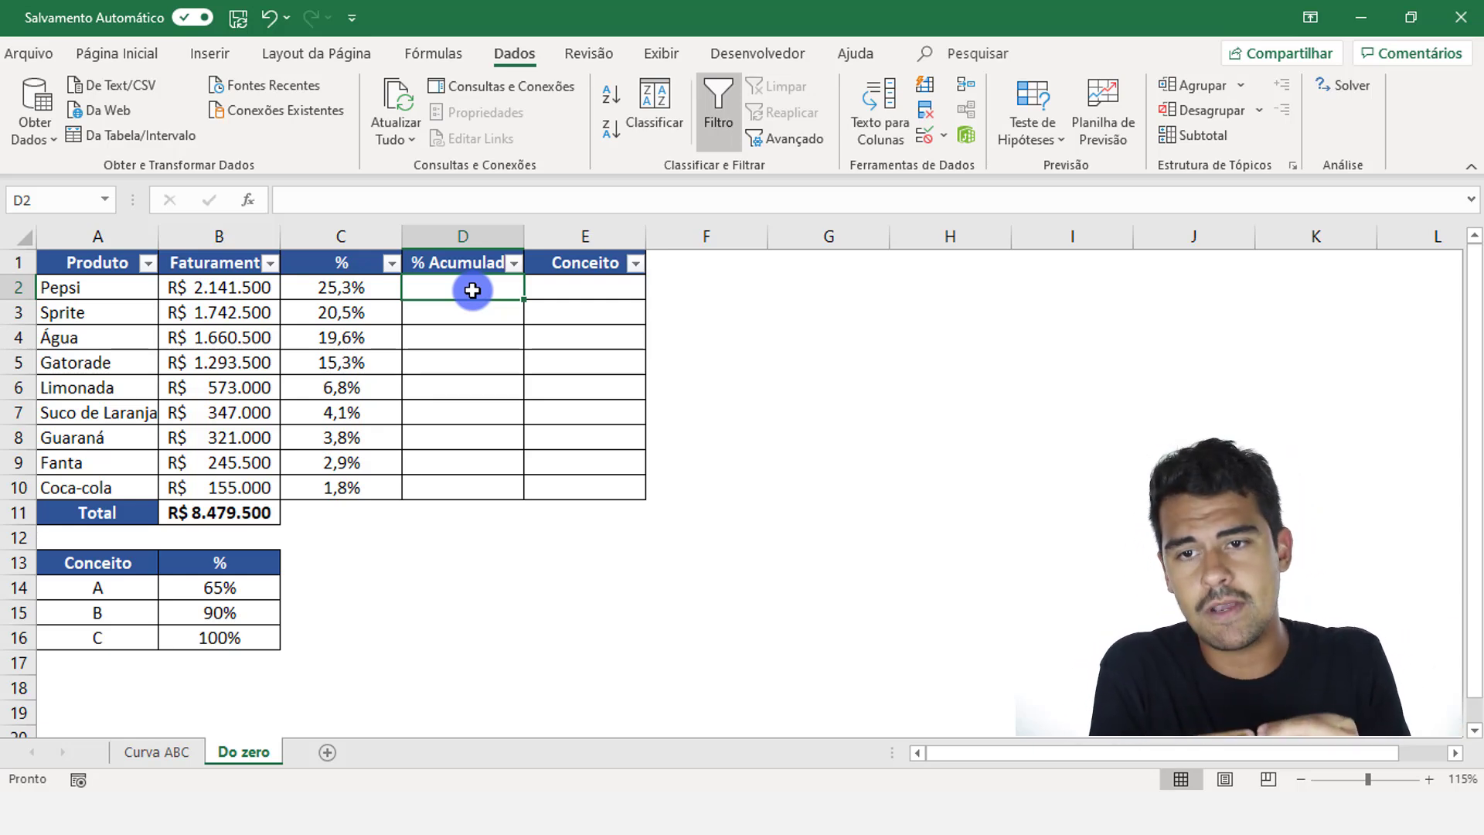
type("=")
key("Left")
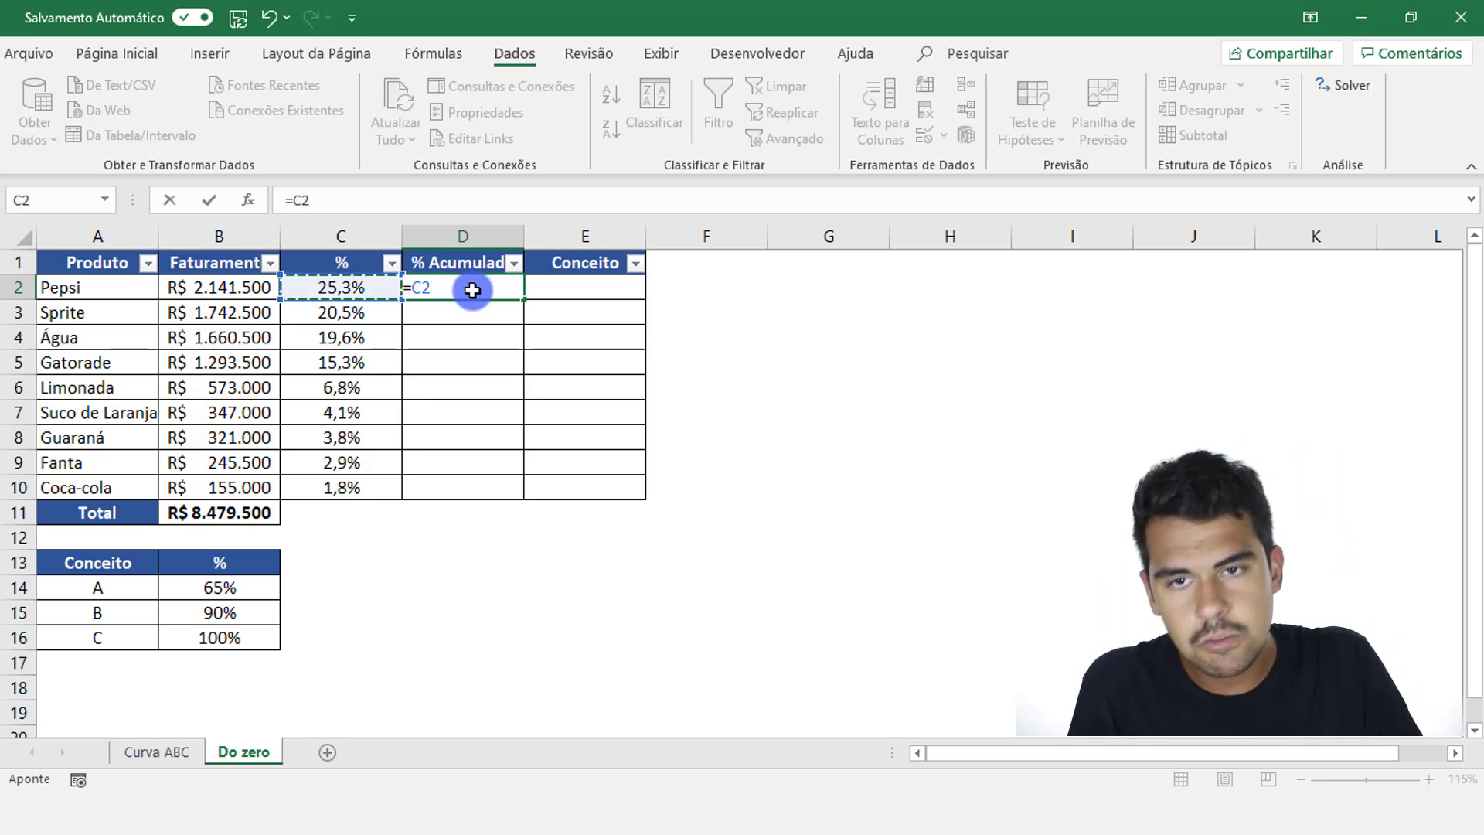
key("Return")
left_click(482, 285)
- Calculate Sprite's cumulative share in D3 with the formula =C3+D2
left_click(491, 316)
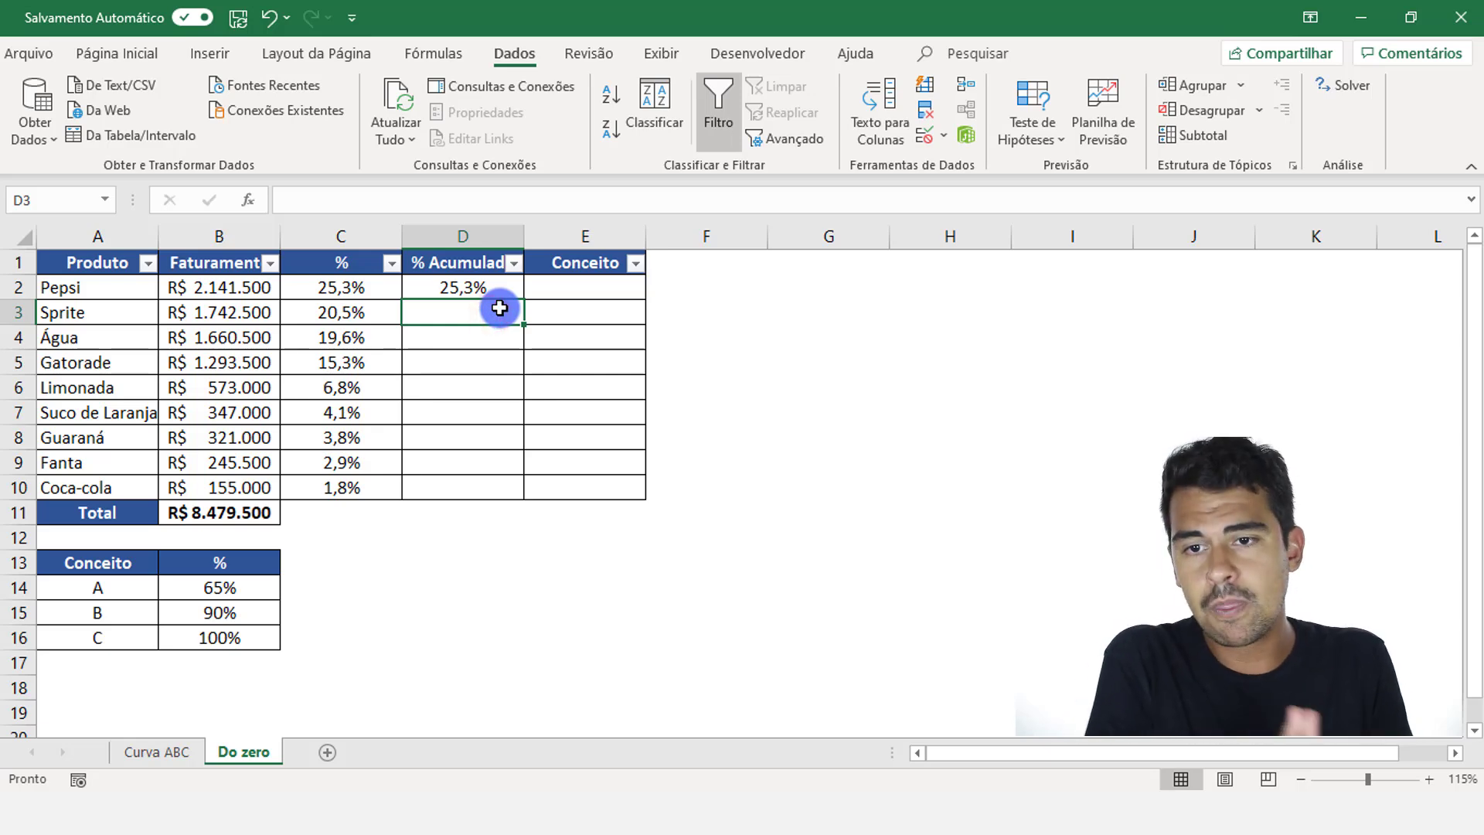
type("=")
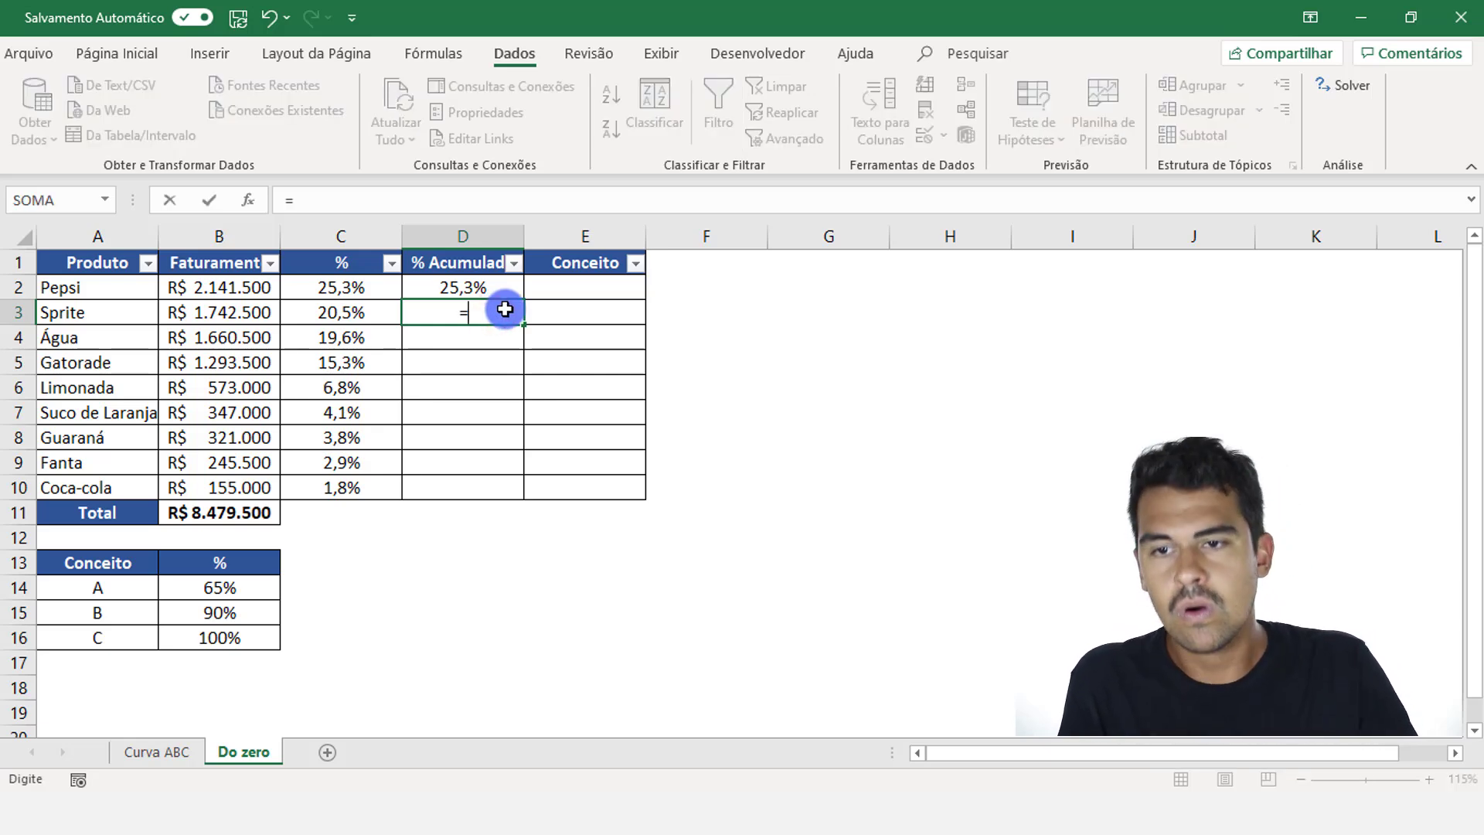
left_click(371, 306)
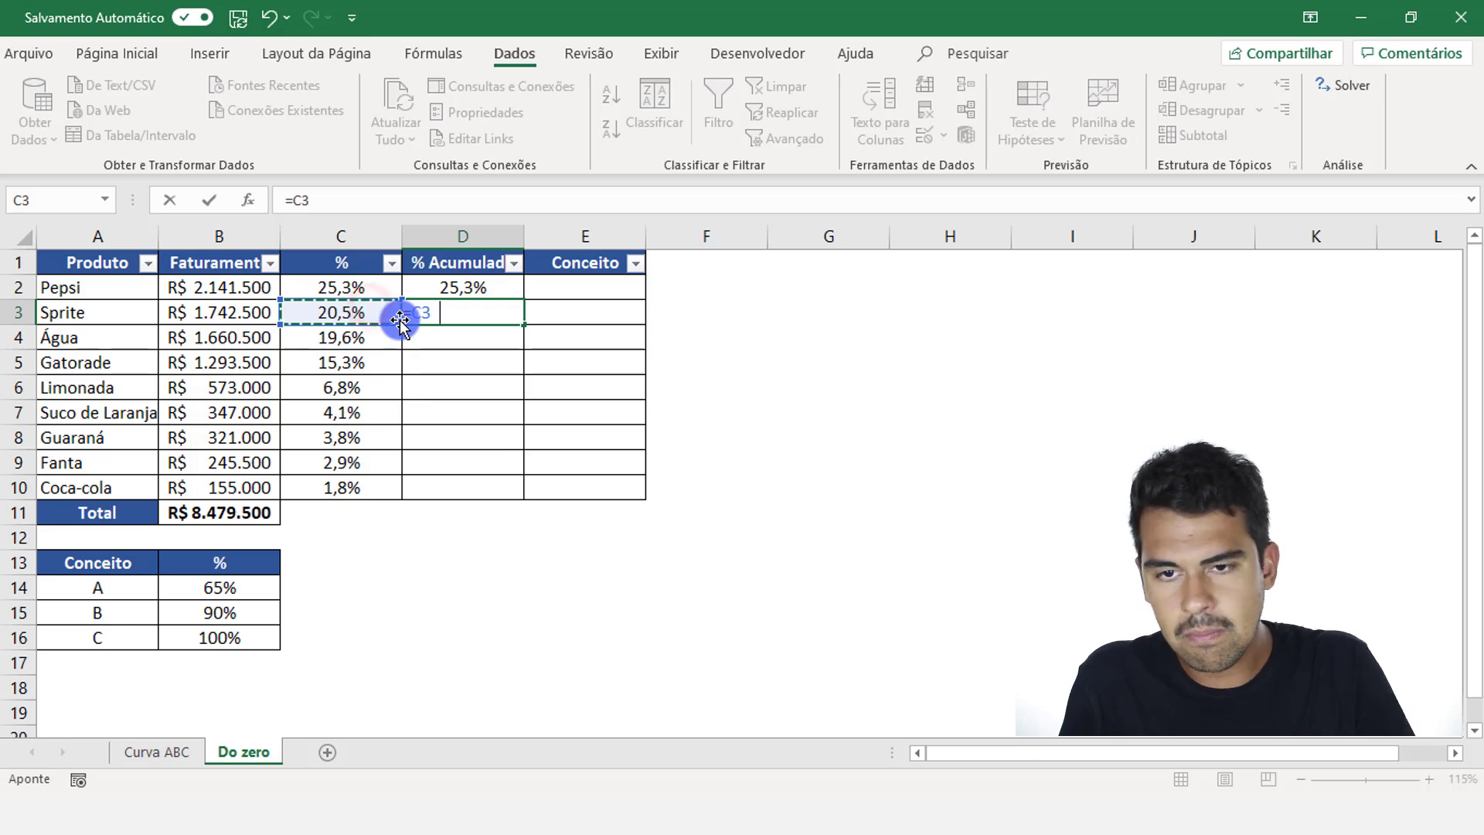
type("+")
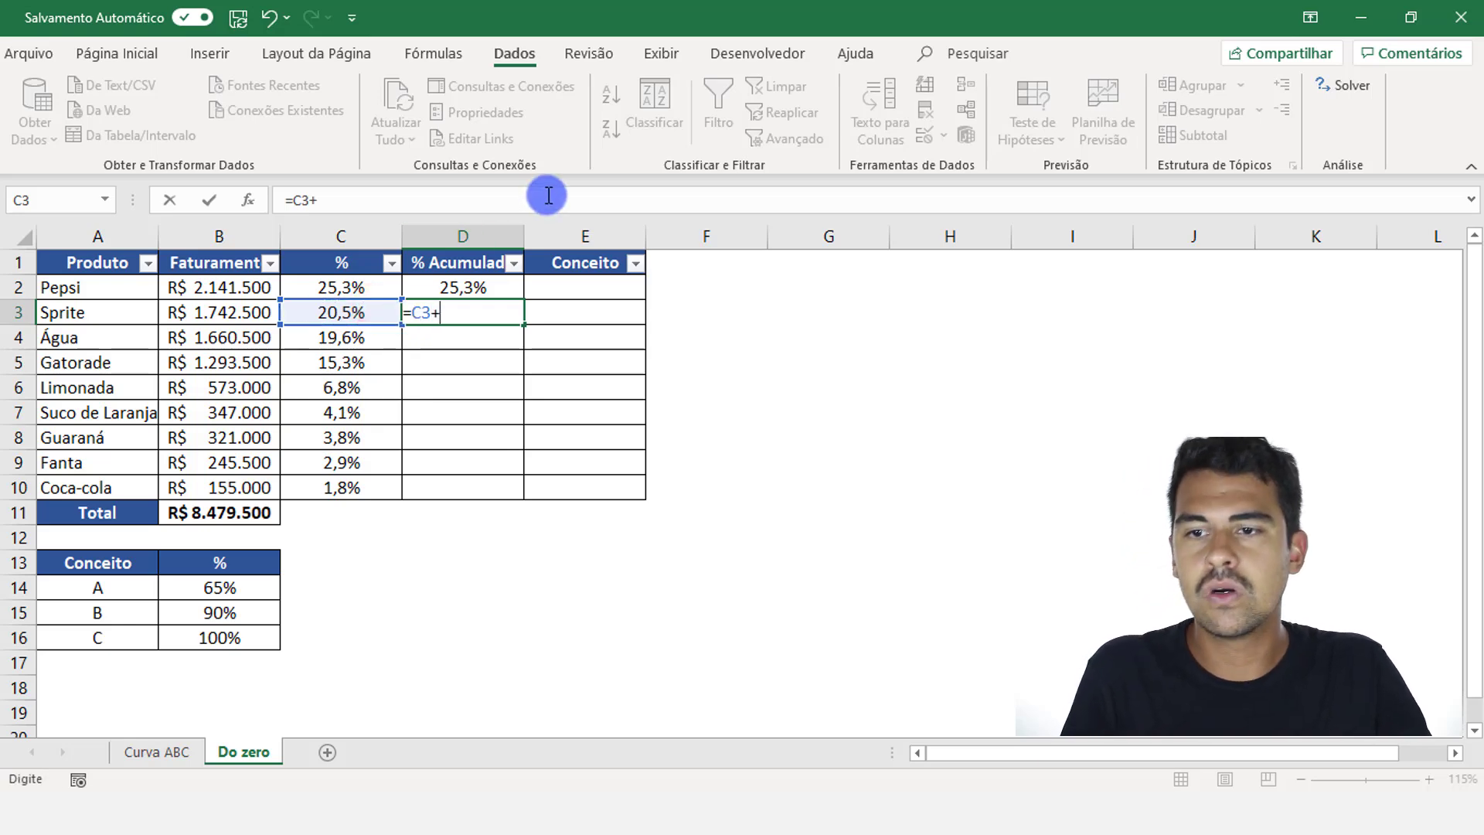
left_click(371, 290)
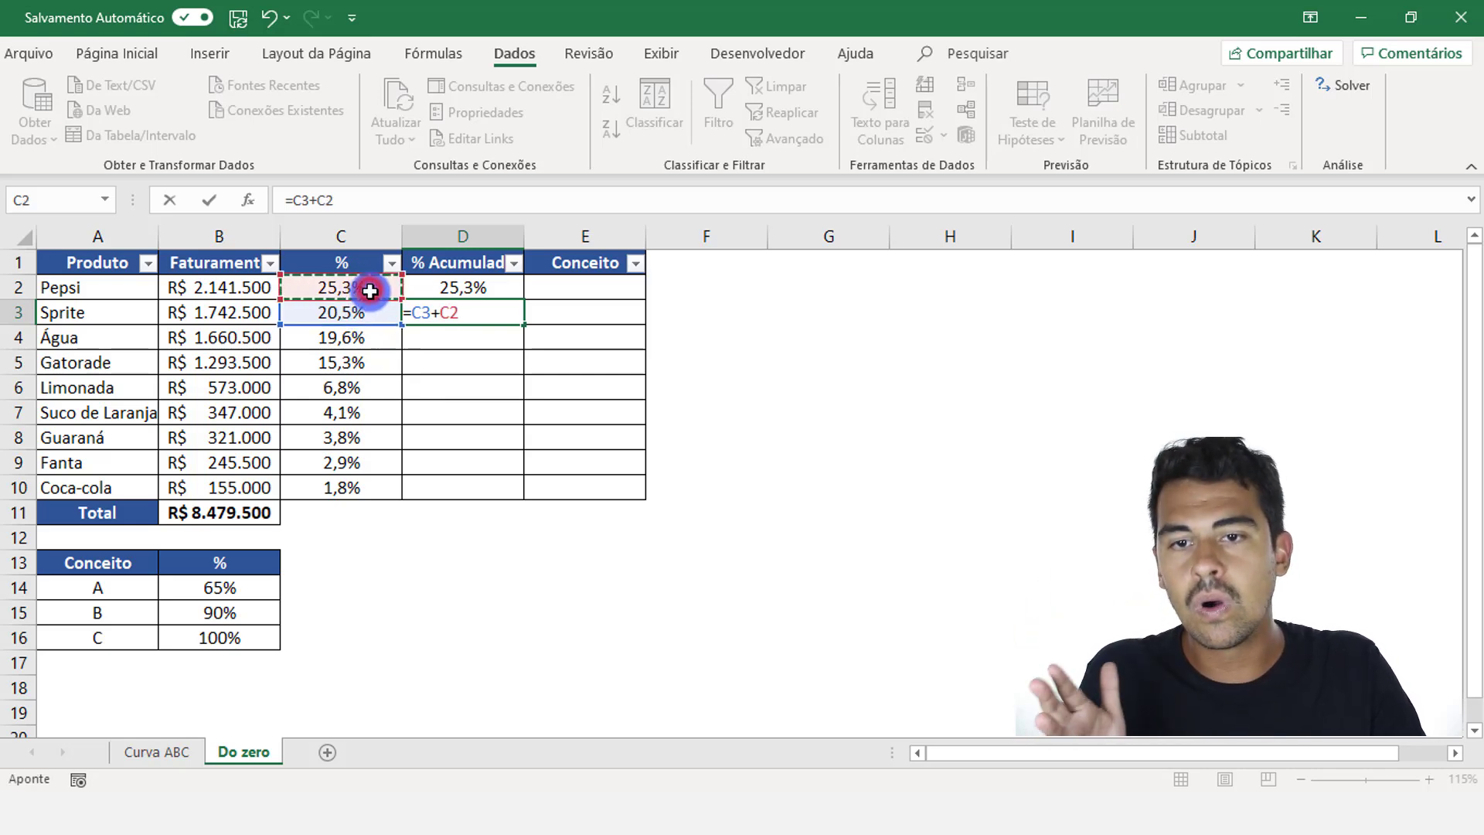
left_click(480, 292)
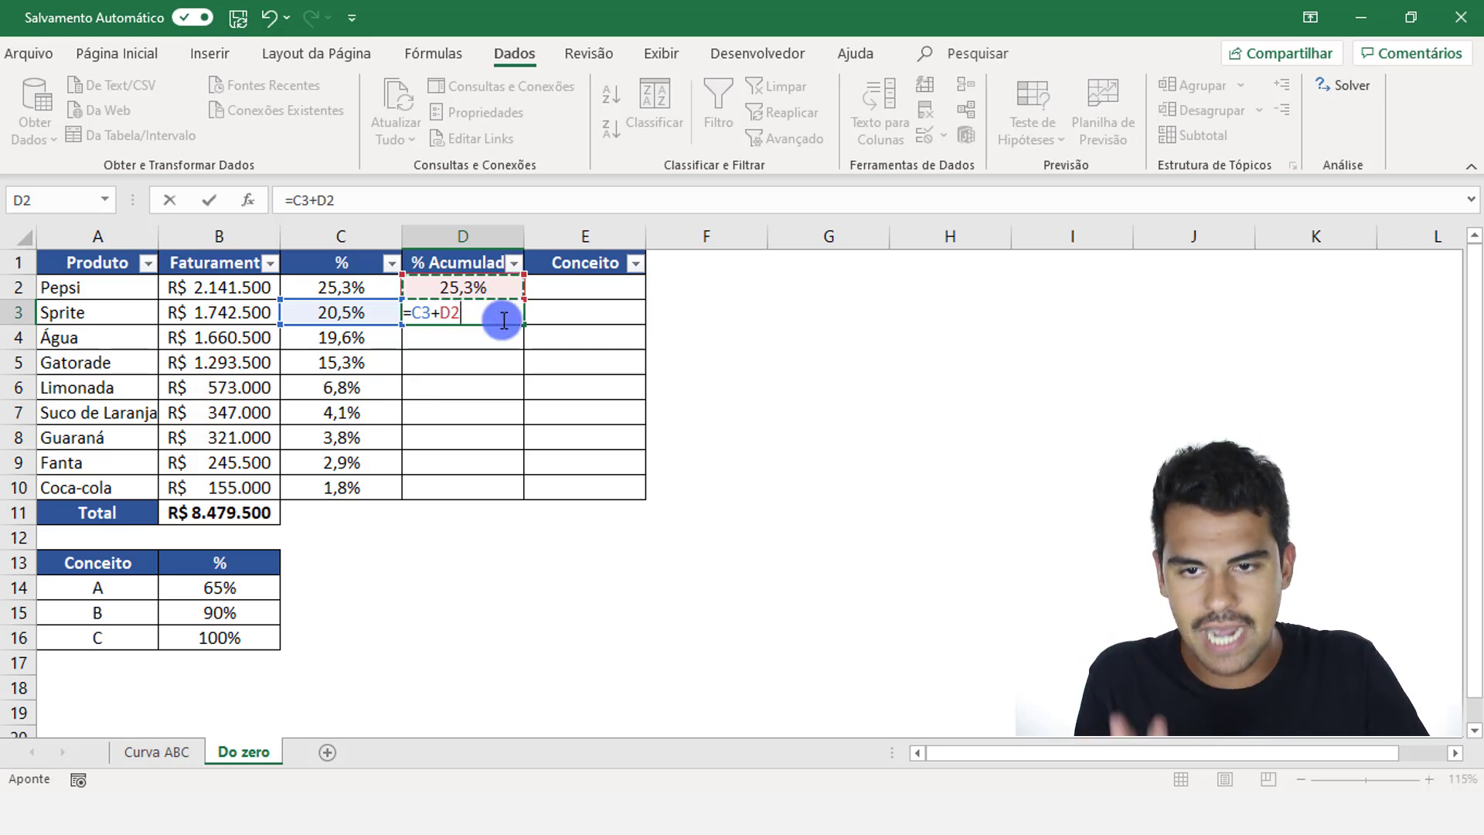
key("Return")
- Calculate Água's cumulative share in D4 with =C4+D3, adding the previous cumulative value instead of each individual share
type("=")
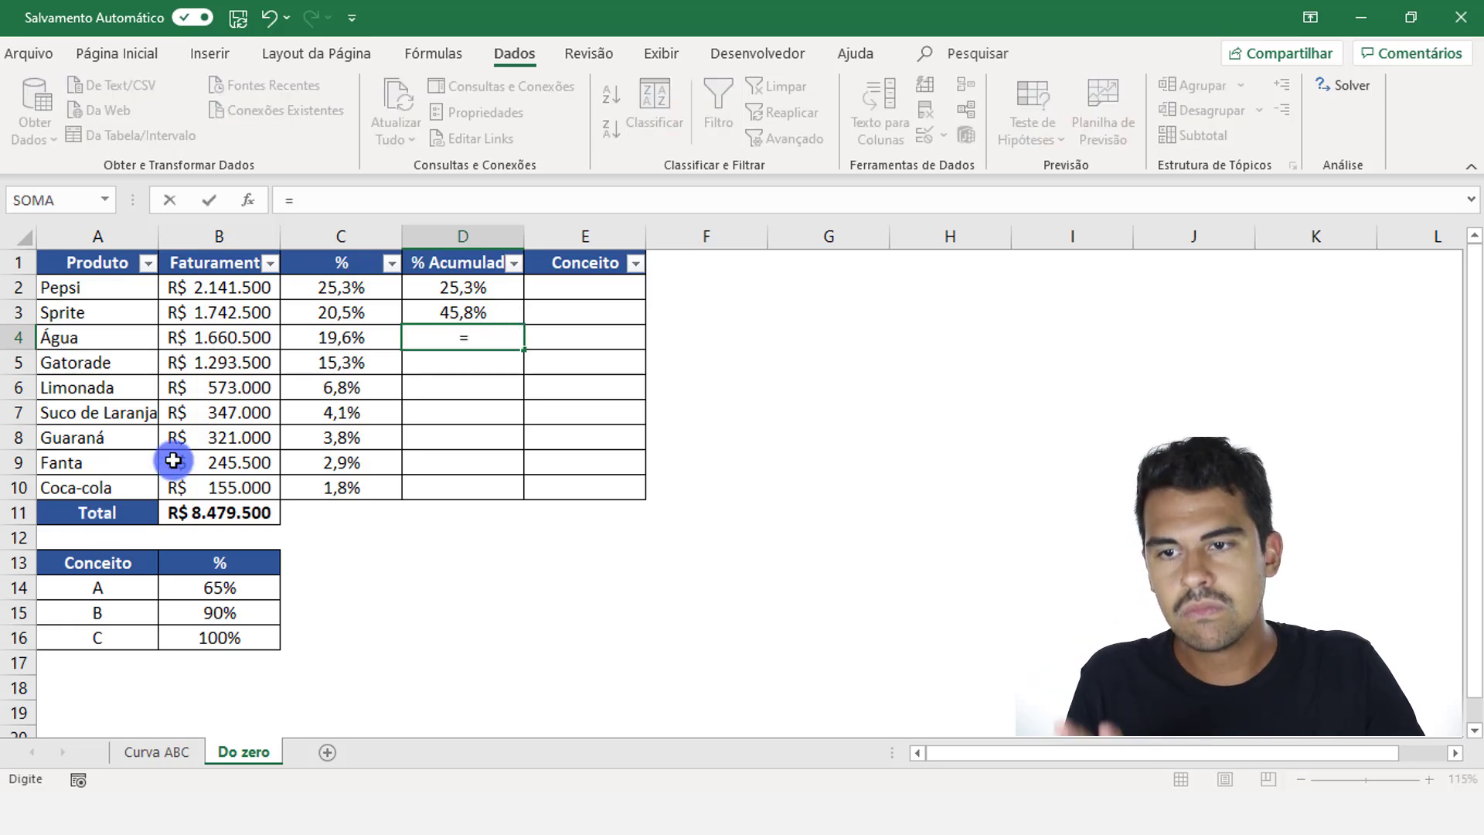
left_click(344, 337)
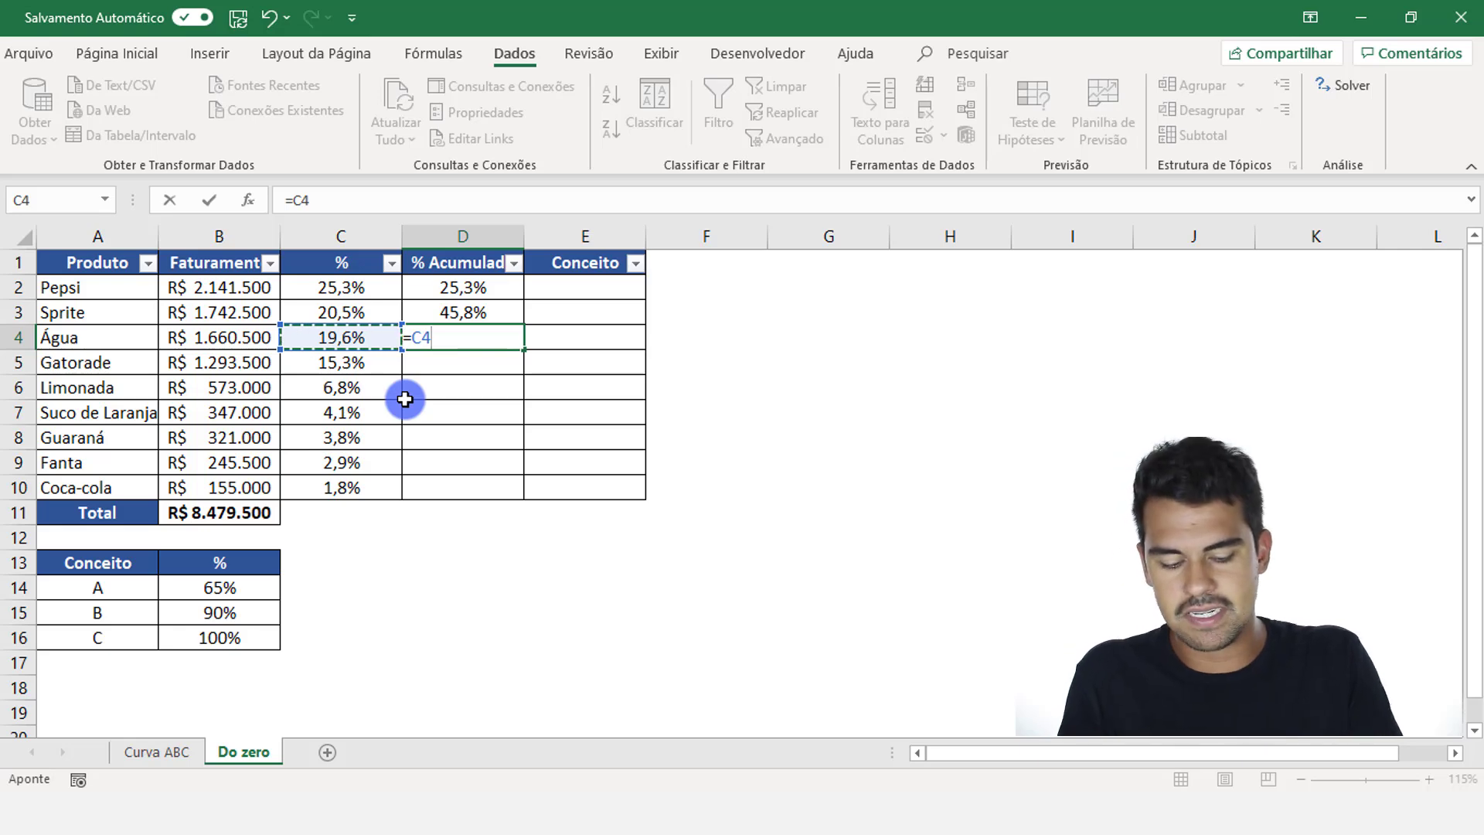
type("+")
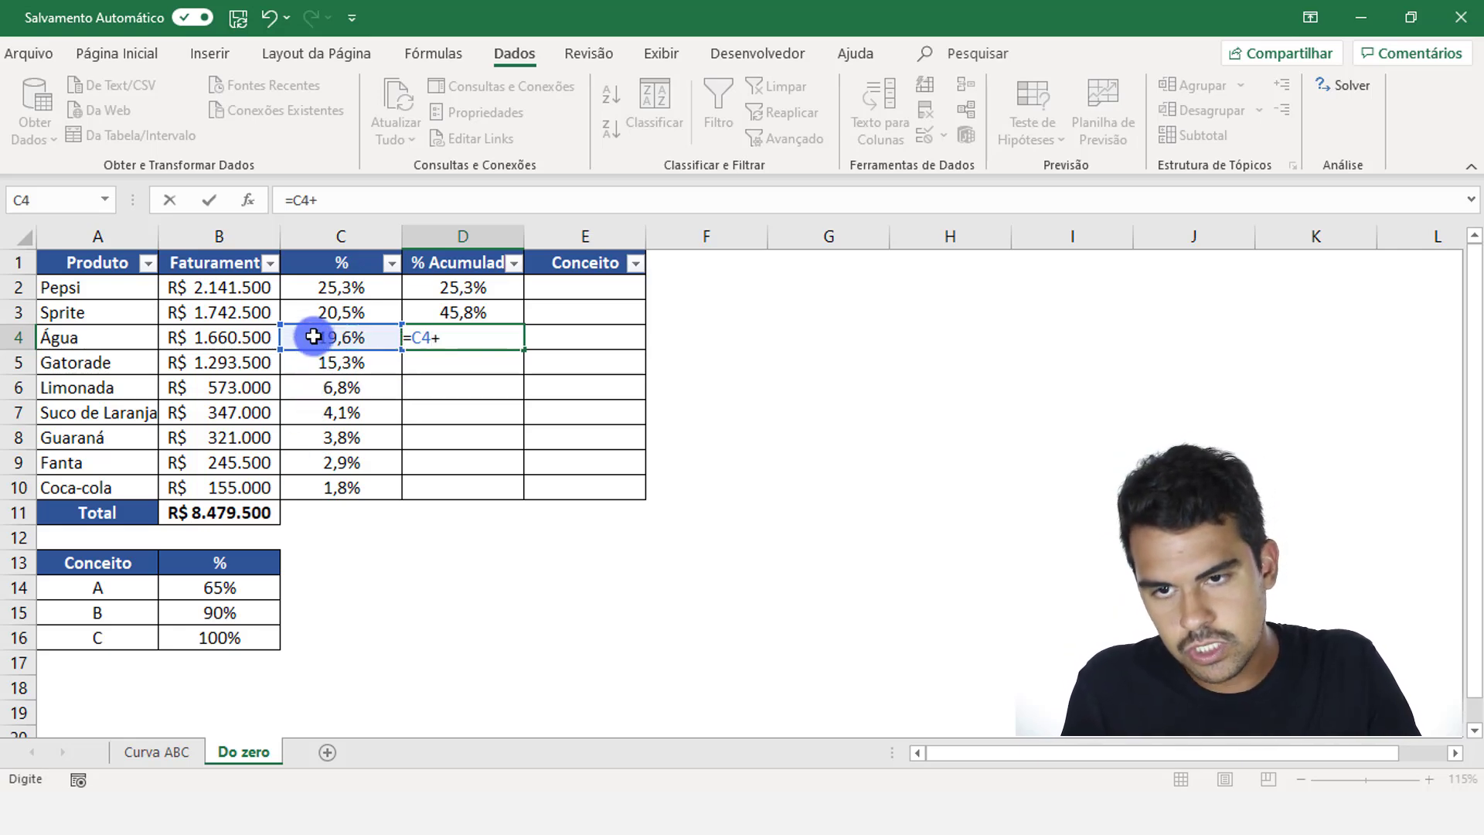
left_click(312, 309)
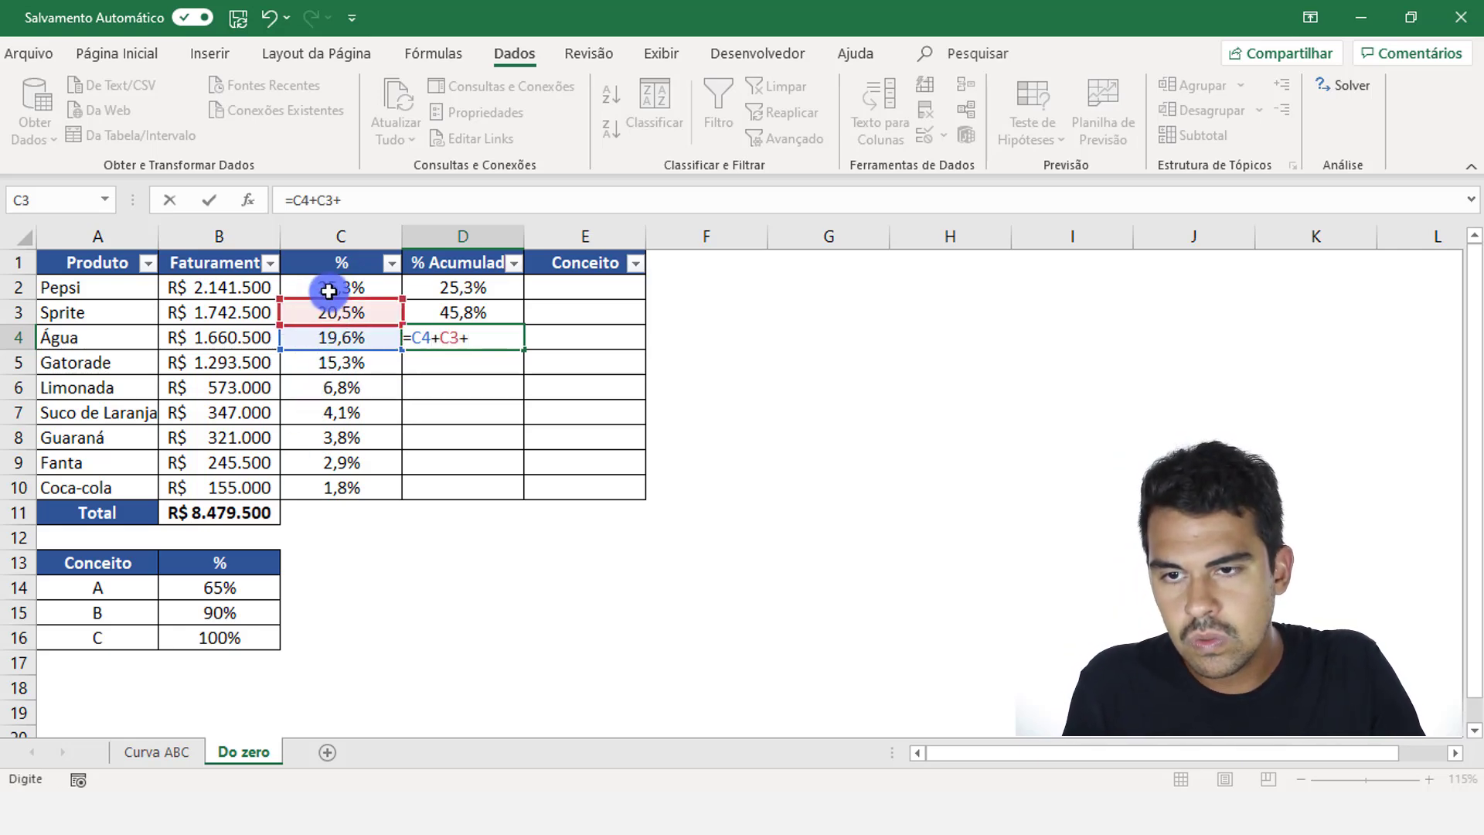
left_click(332, 292)
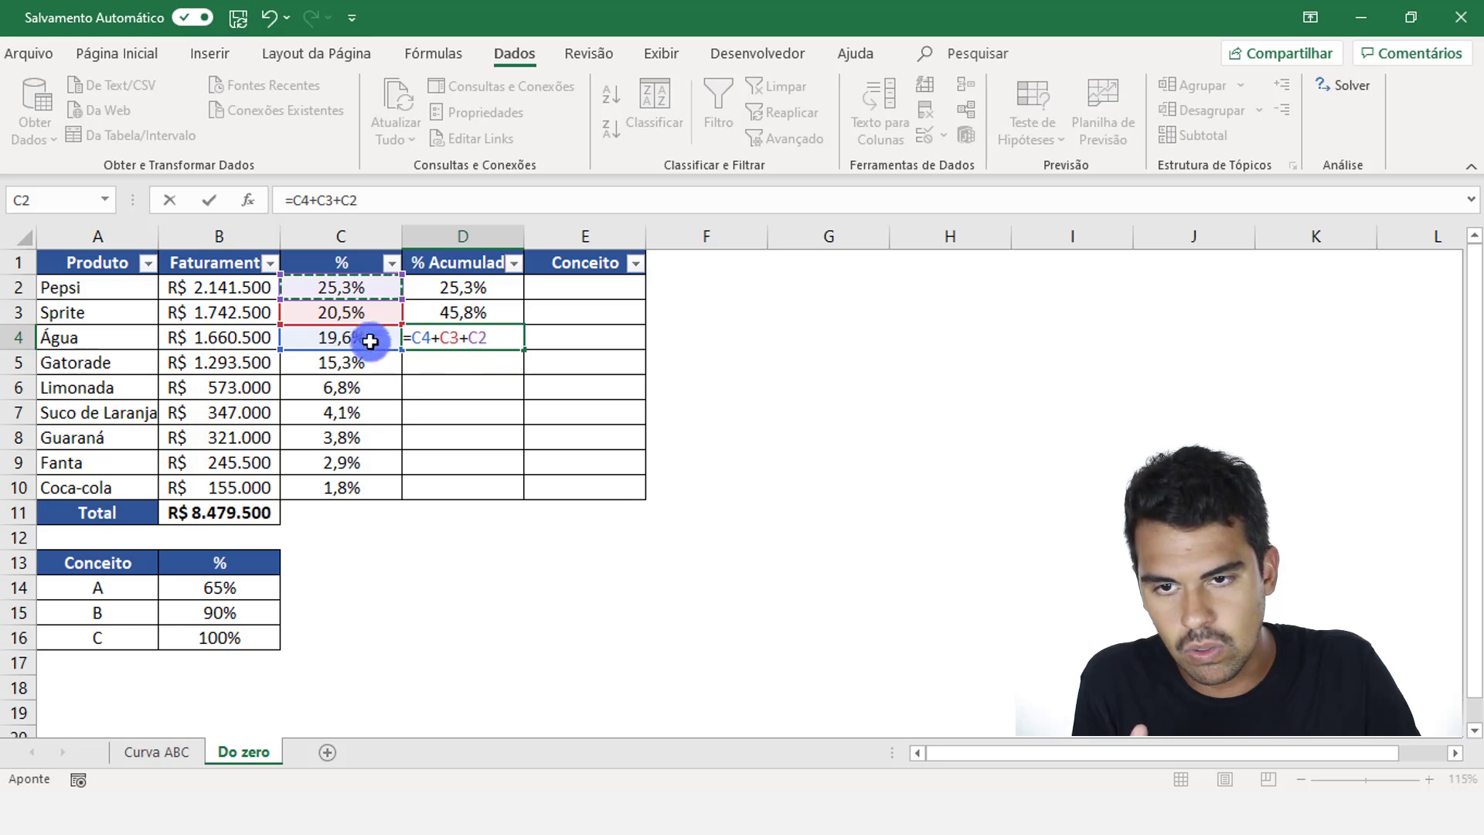
key("BackSpace")
key("BackSpace")
key("BackSpace")
key("BackSpace")
key("BackSpace")
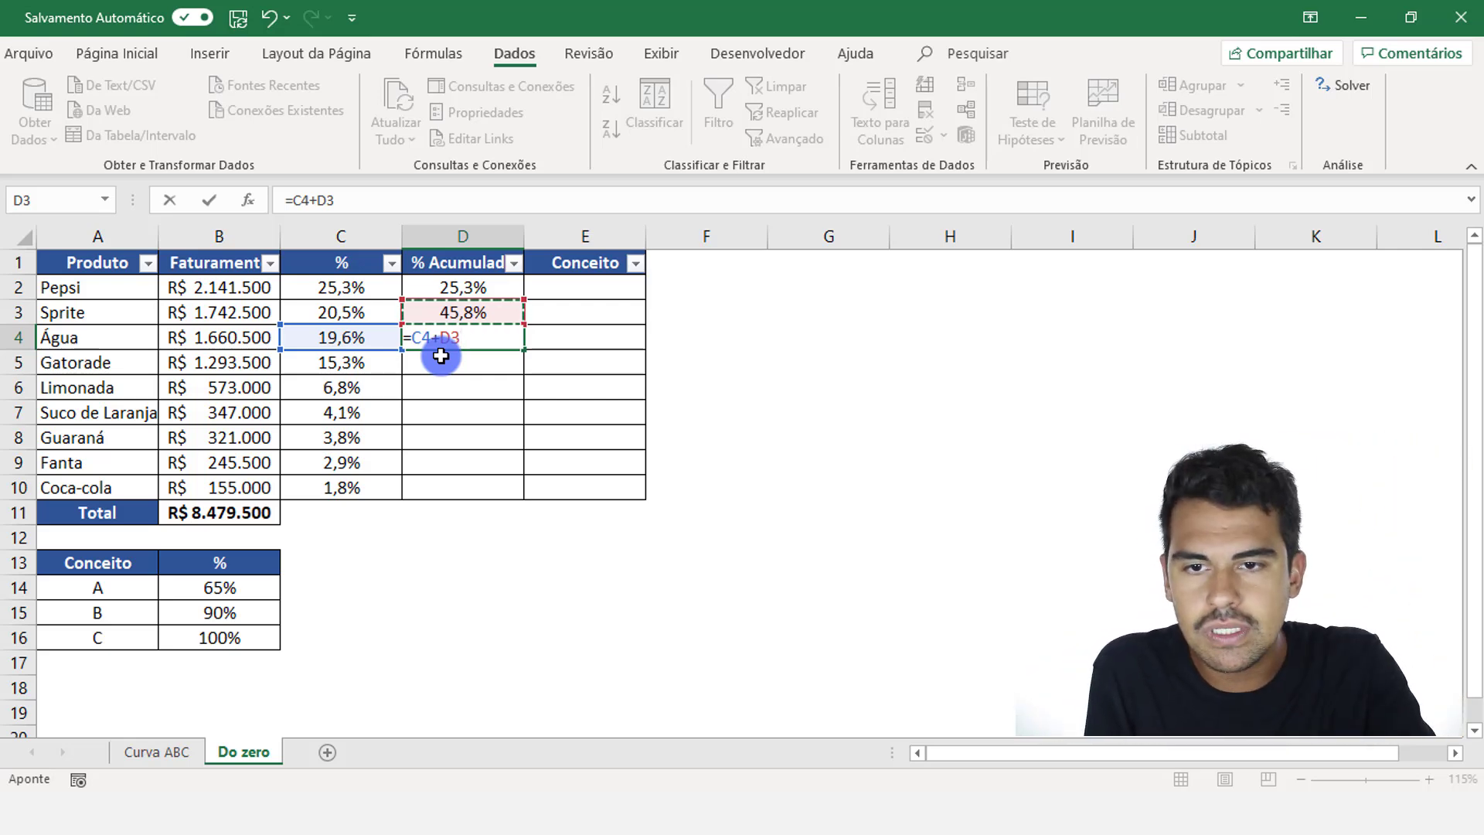
key("Return")
- Copy the D4 cumulative formula down through D10 and inspect the last cell
left_click(461, 337)
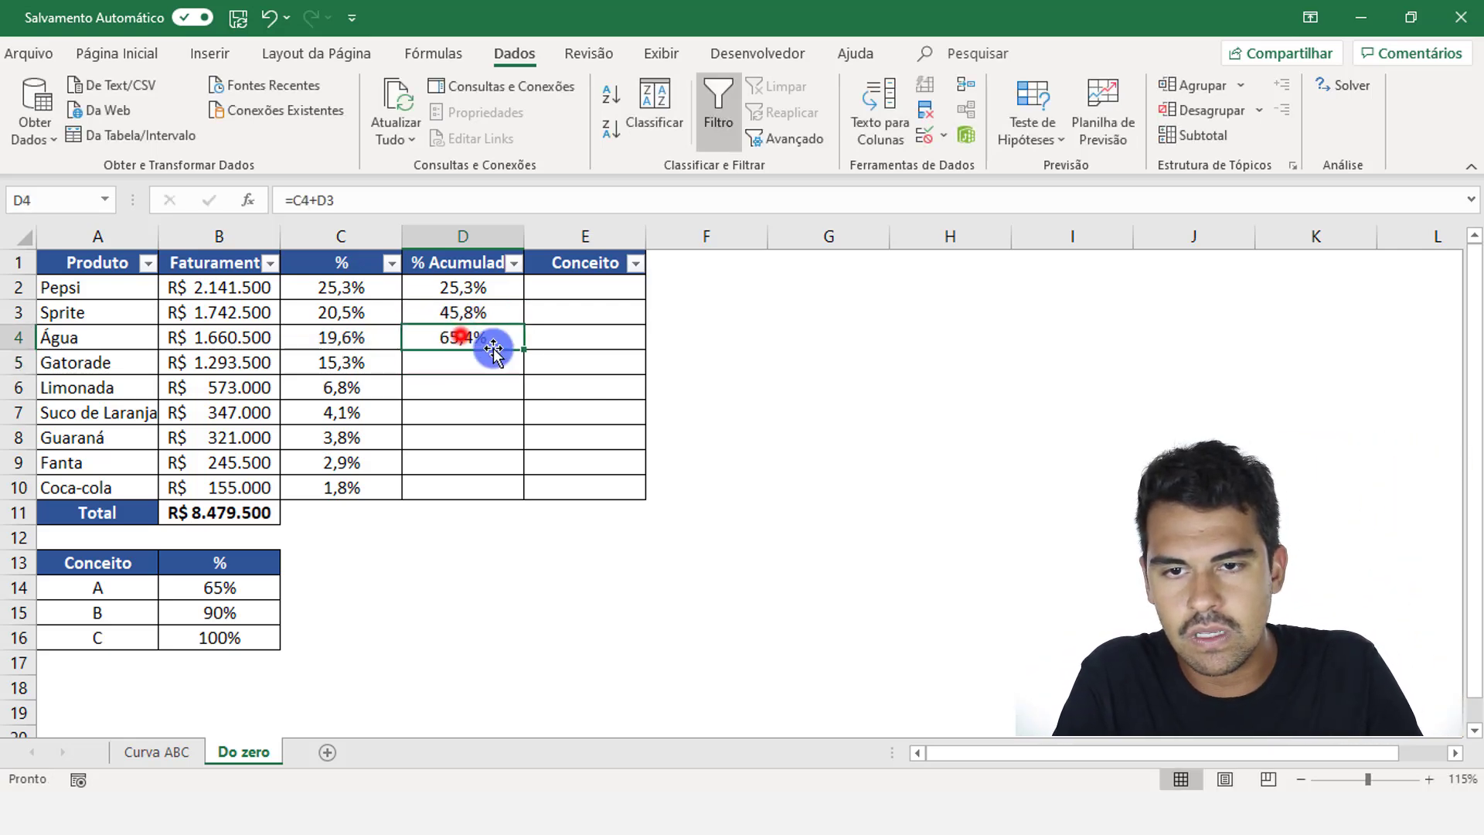
left_click_drag(522, 341, 518, 485)
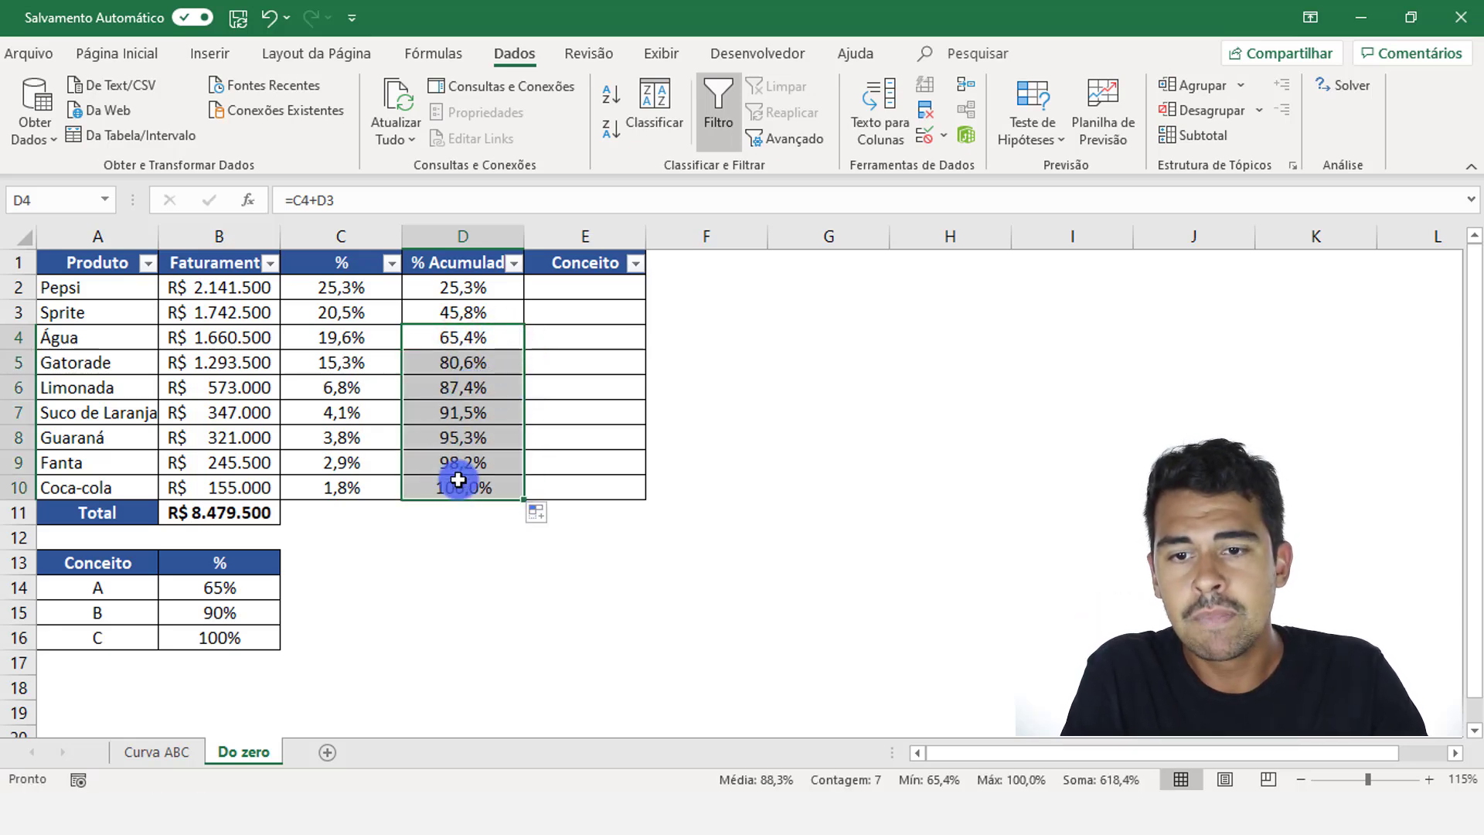
left_click(464, 485)
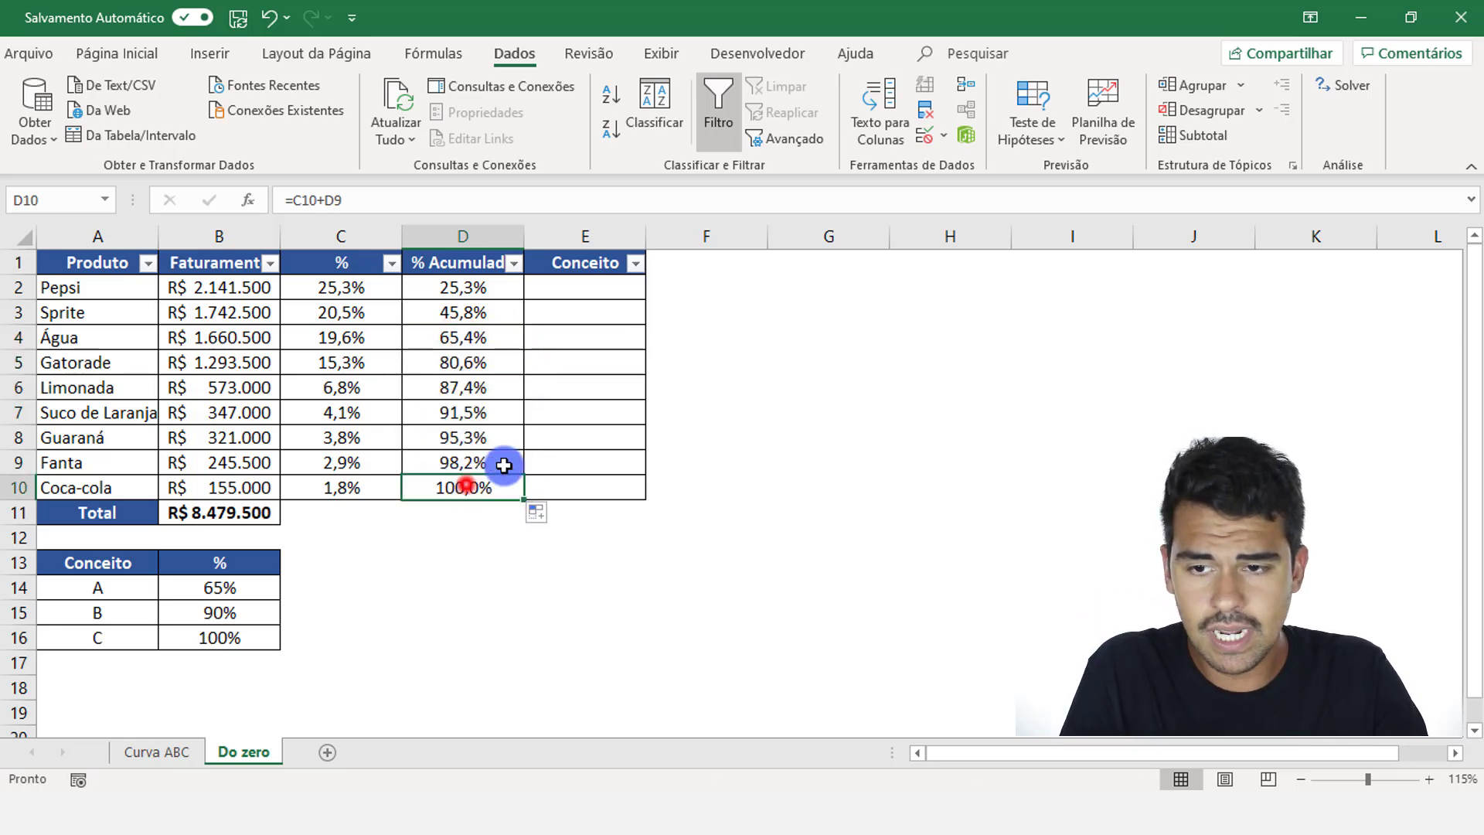
- Review the individual shares from C10 up to C2 that make up Coca-cola's cumulative share in D10
left_click(17, 488)
left_click(441, 486)
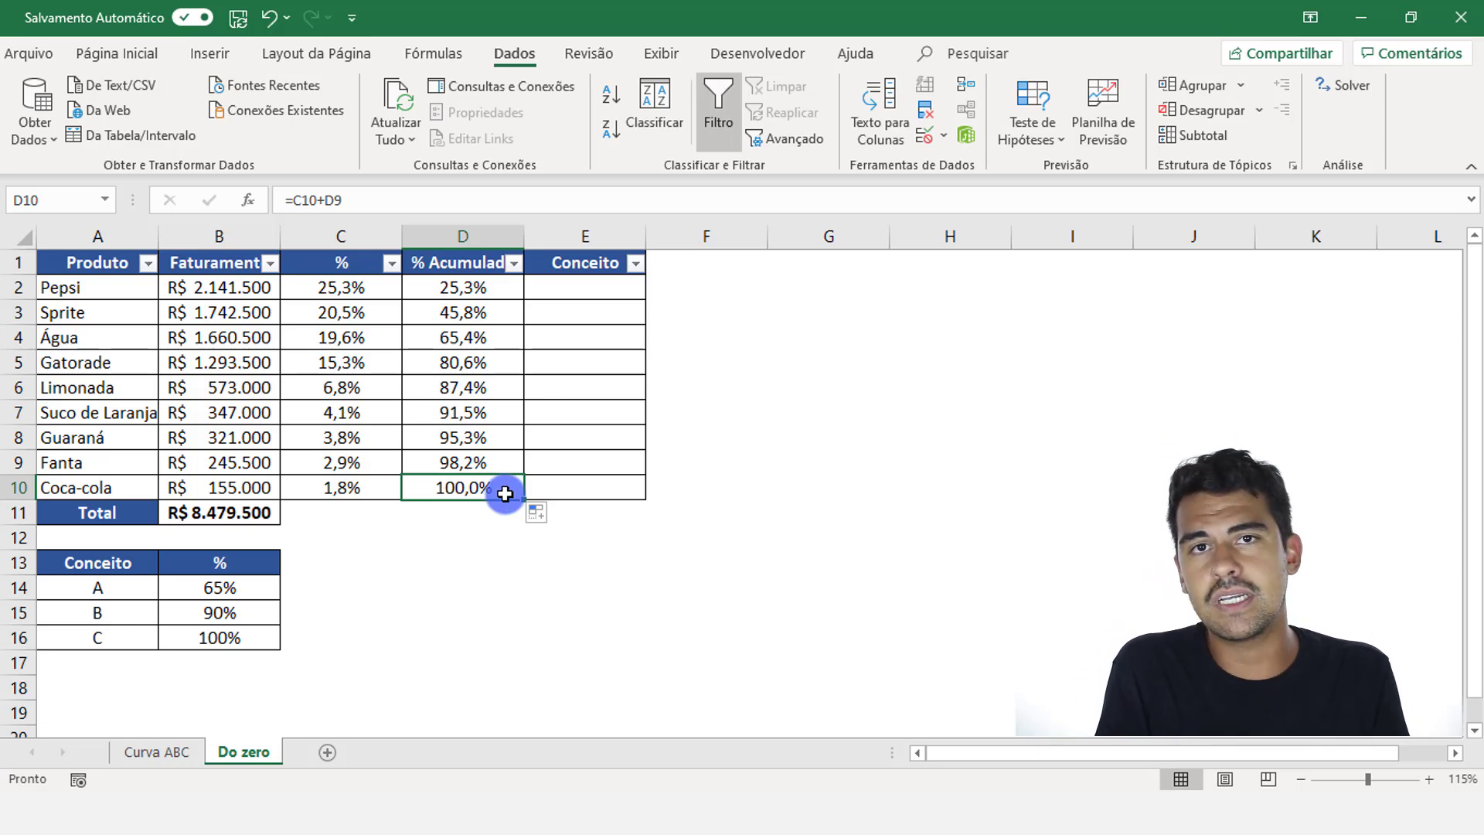
left_click(387, 485)
left_click(384, 465)
left_click(386, 439)
left_click(388, 413)
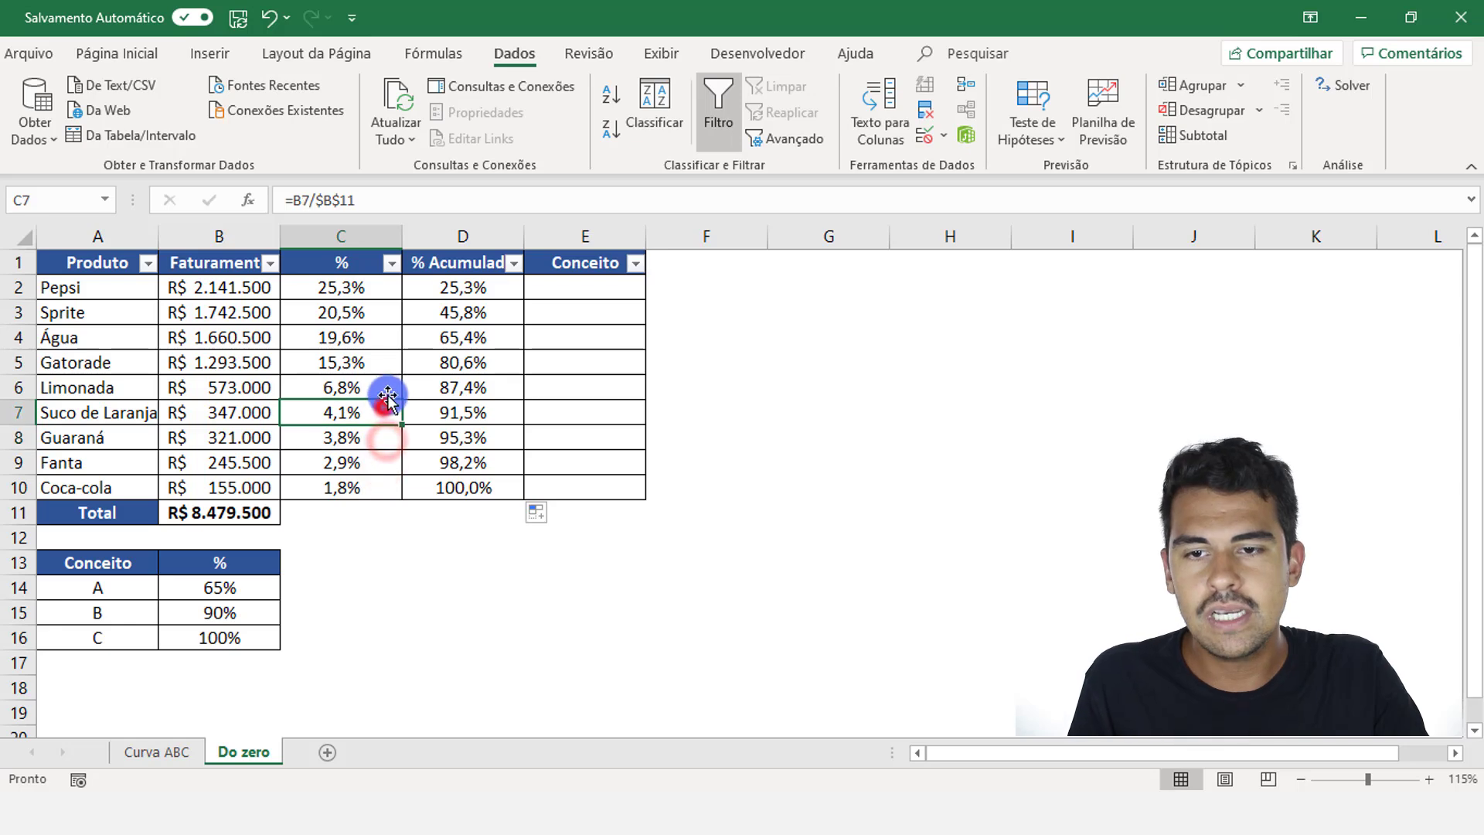
left_click(386, 389)
left_click(386, 363)
left_click(384, 337)
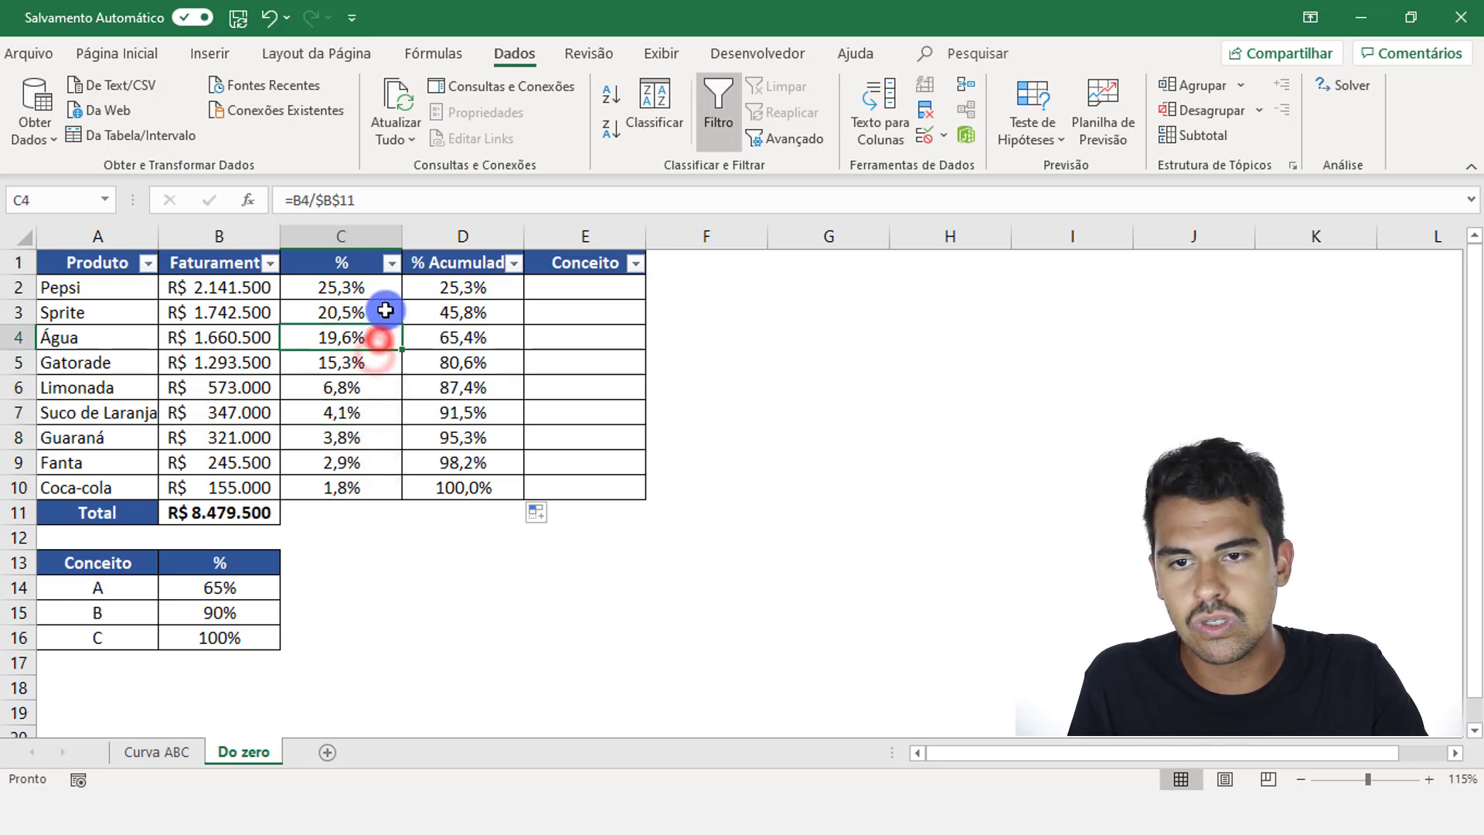
left_click(386, 313)
left_click(389, 290)
left_click(468, 487)
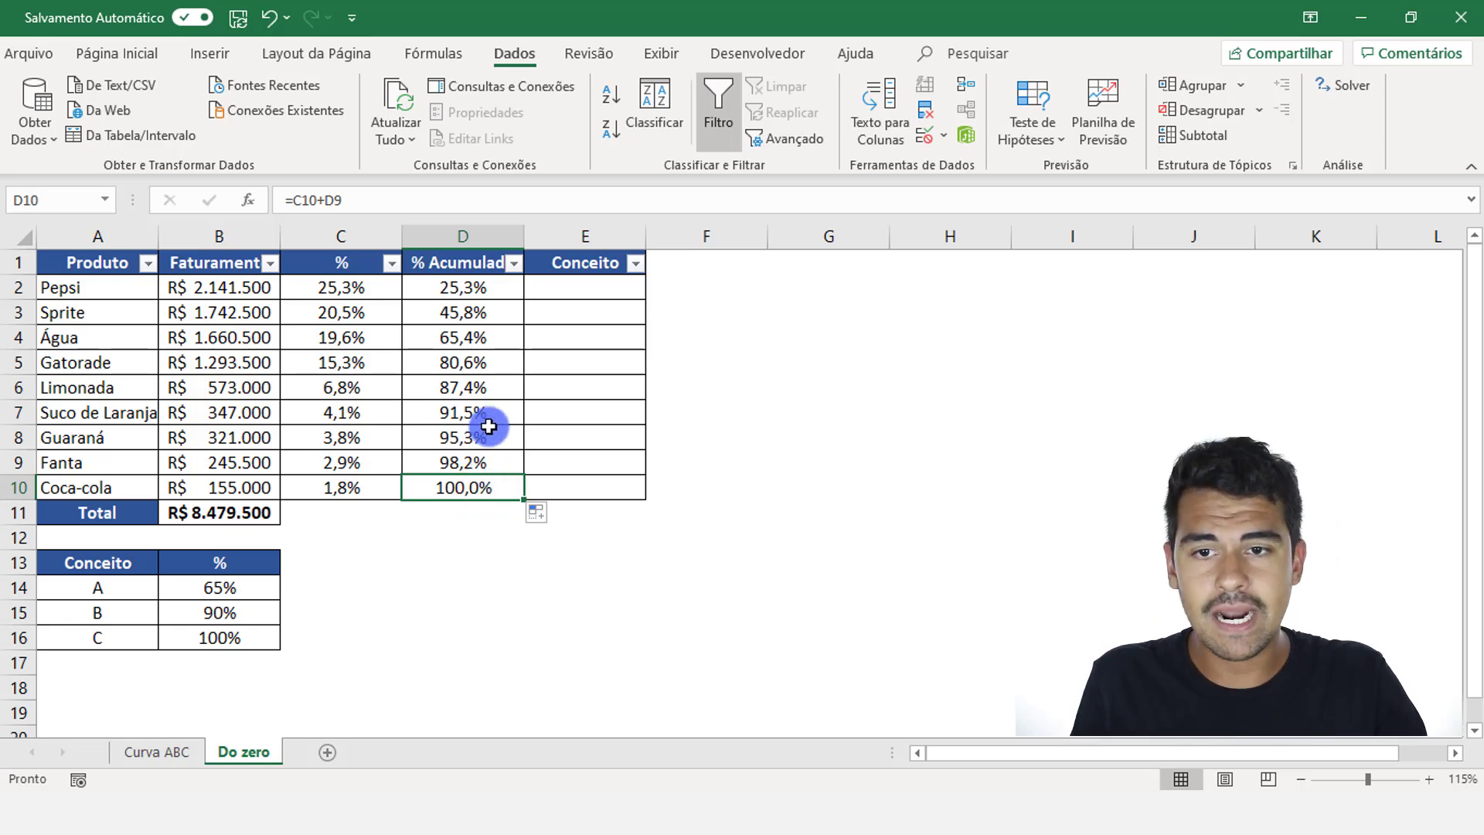
- Compare the cumulative shares in D2:D10 with the limit for concept A in the concept table
left_click(478, 294)
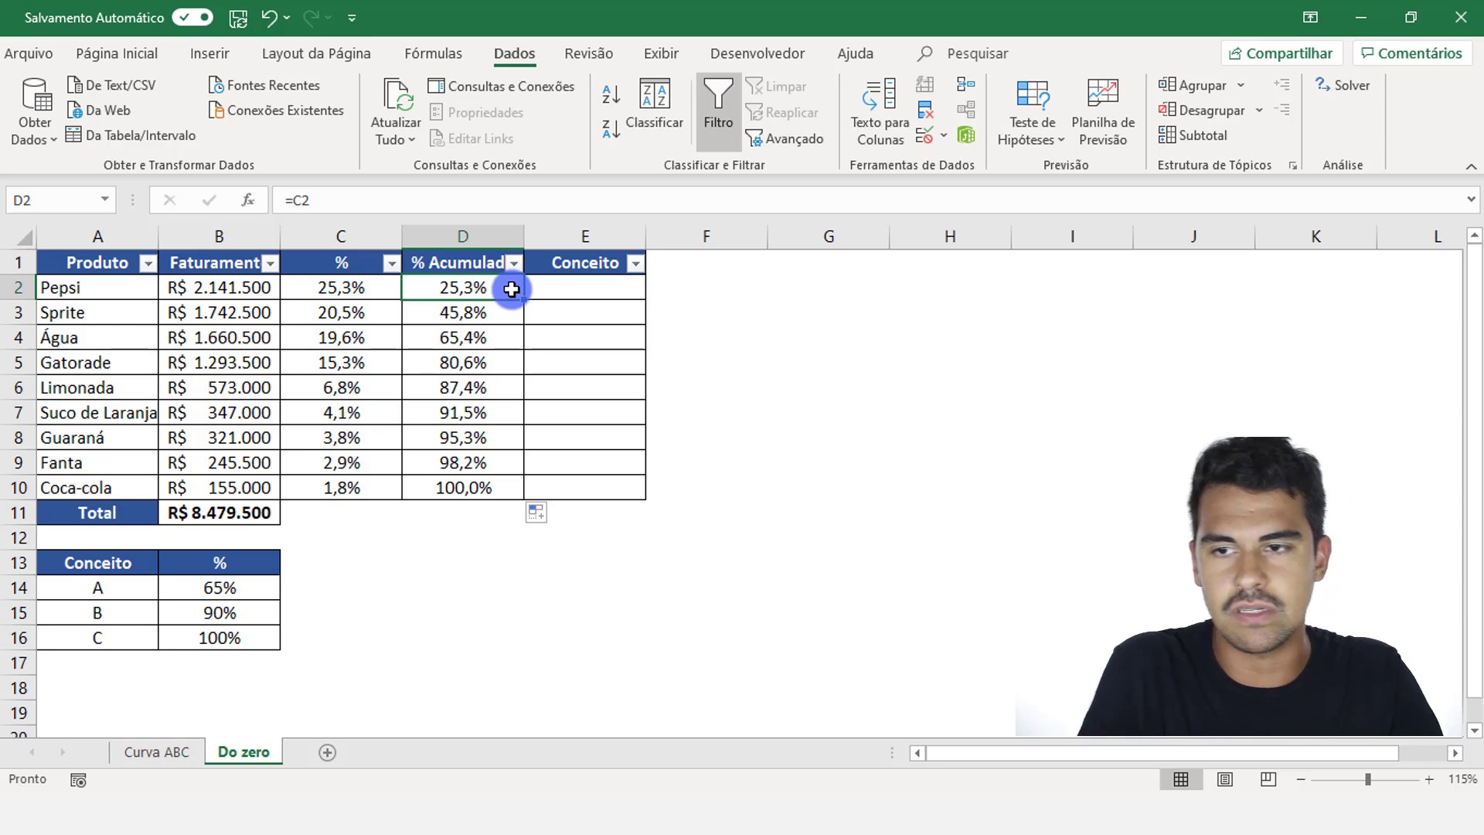
left_click(498, 314)
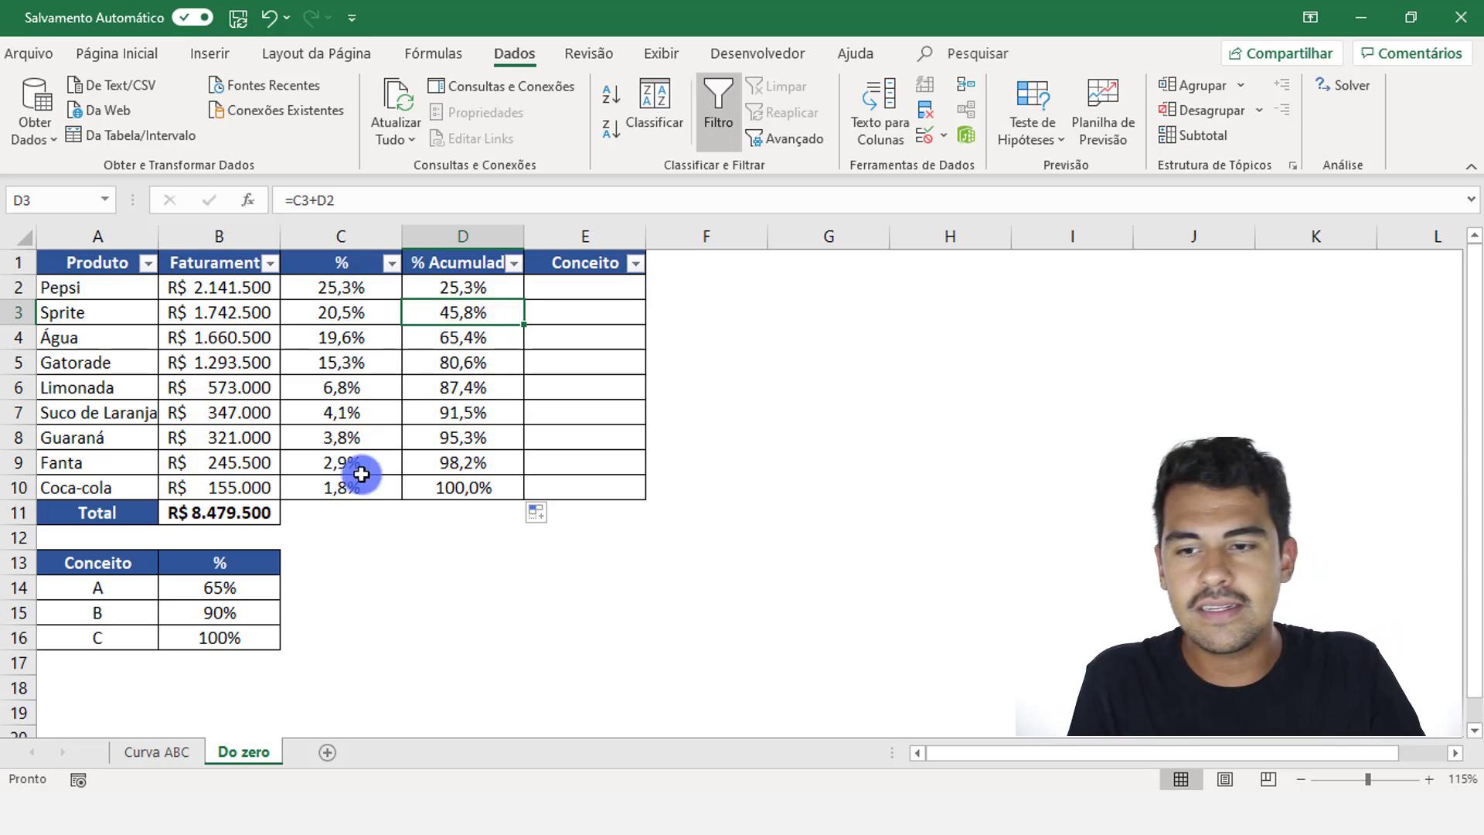
left_click(113, 587)
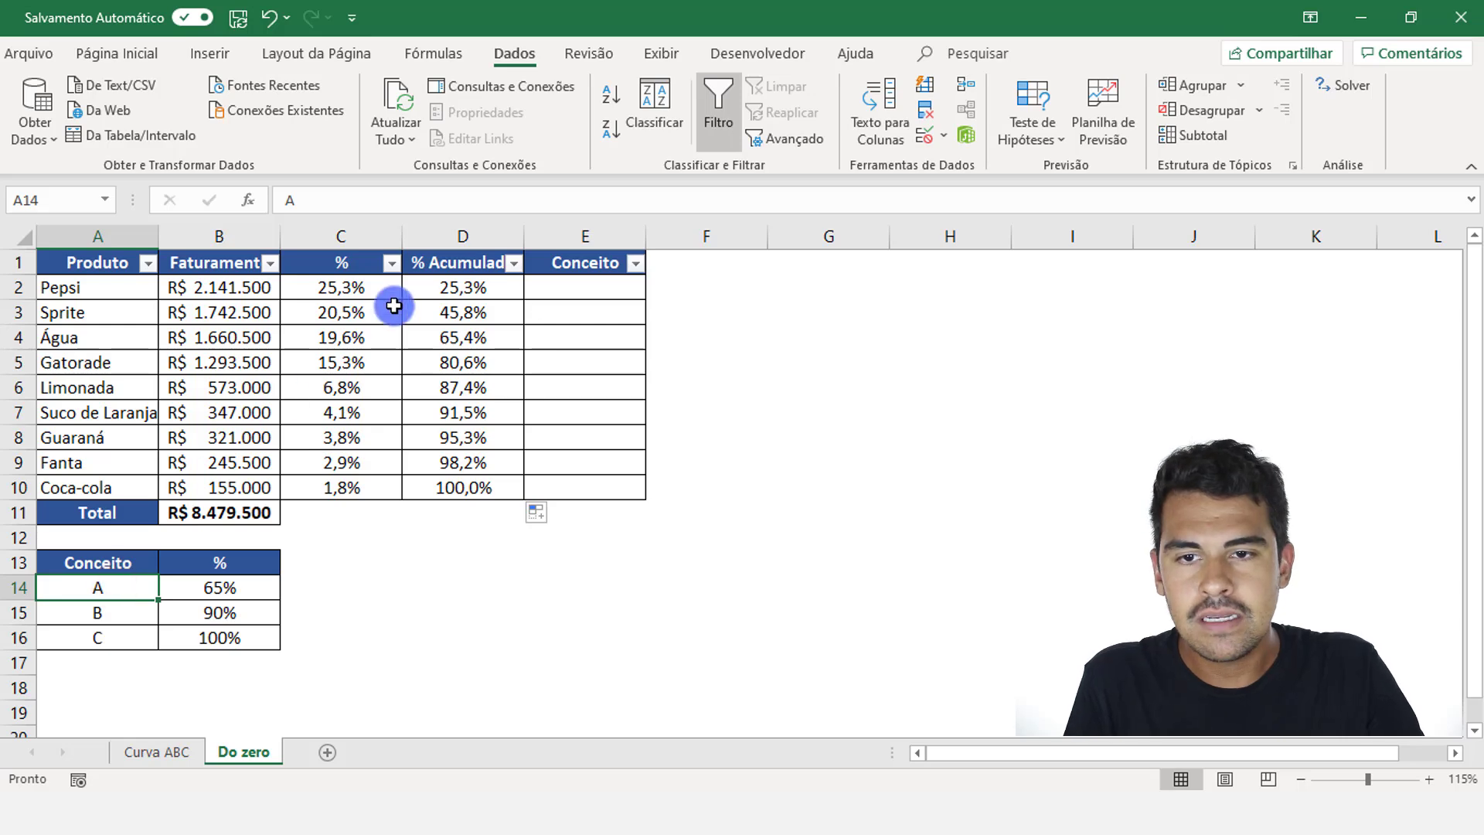
left_click_drag(490, 294, 480, 487)
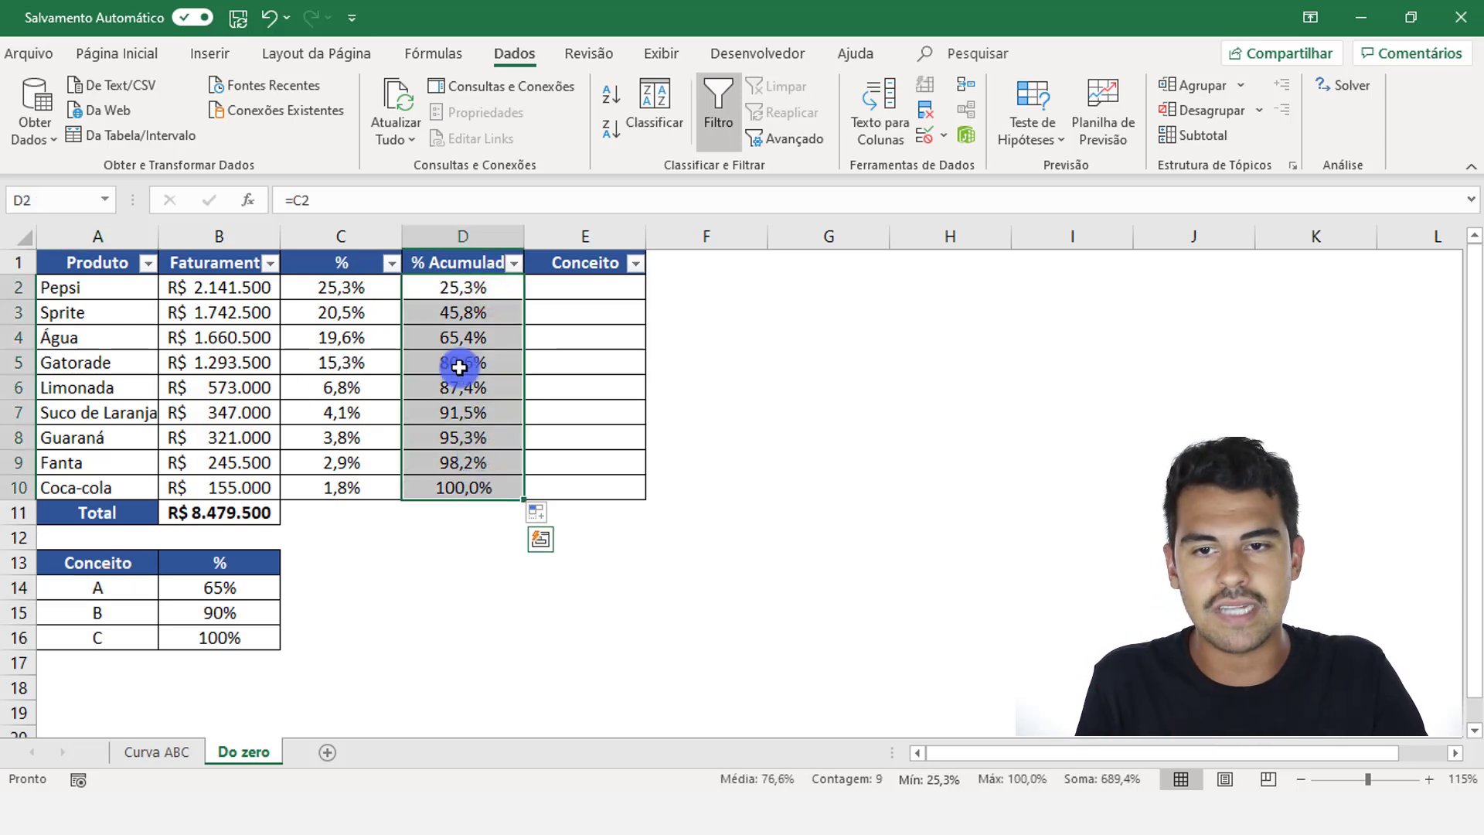
left_click(480, 293)
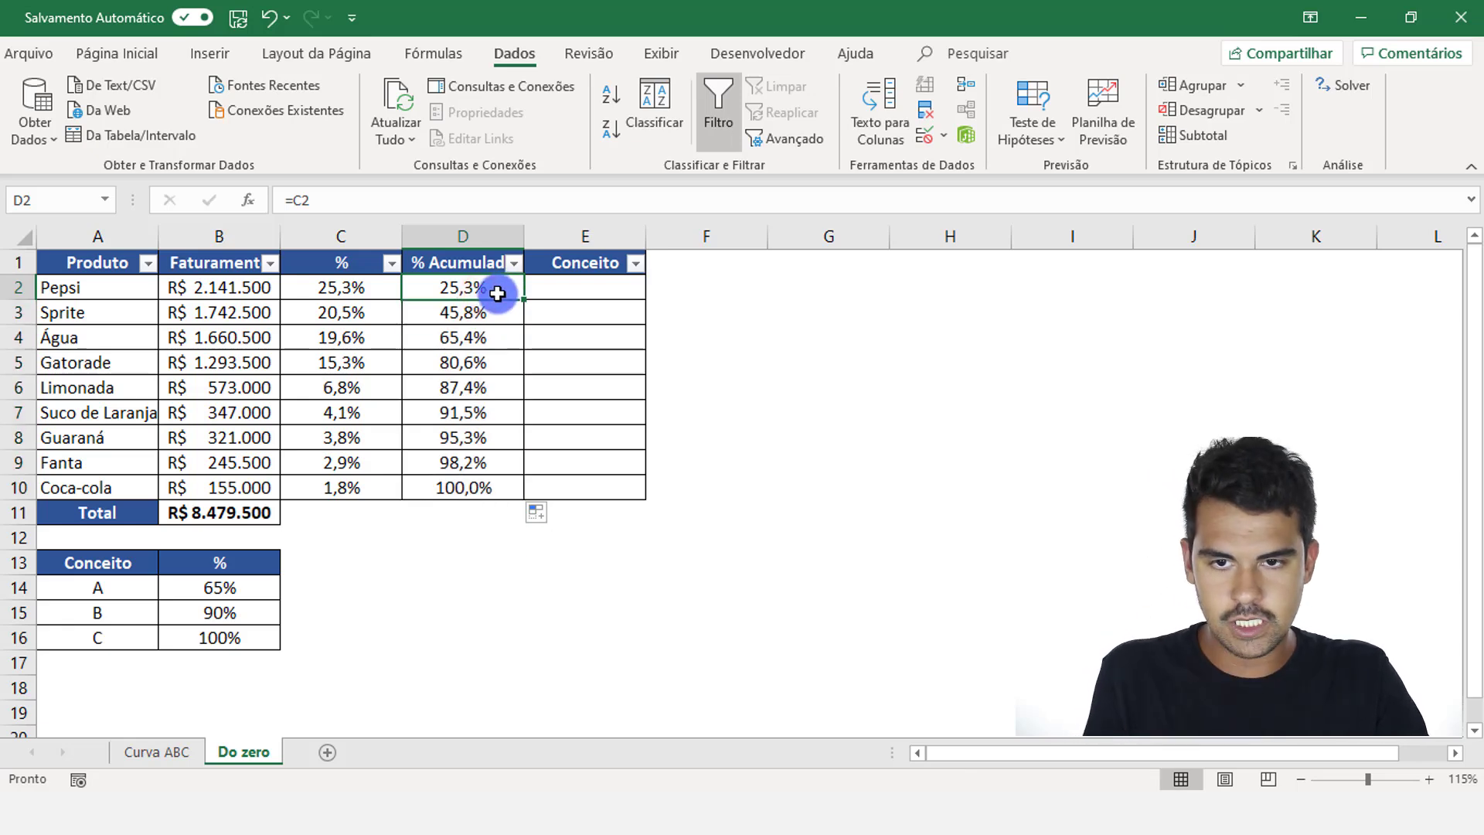
left_click(486, 313)
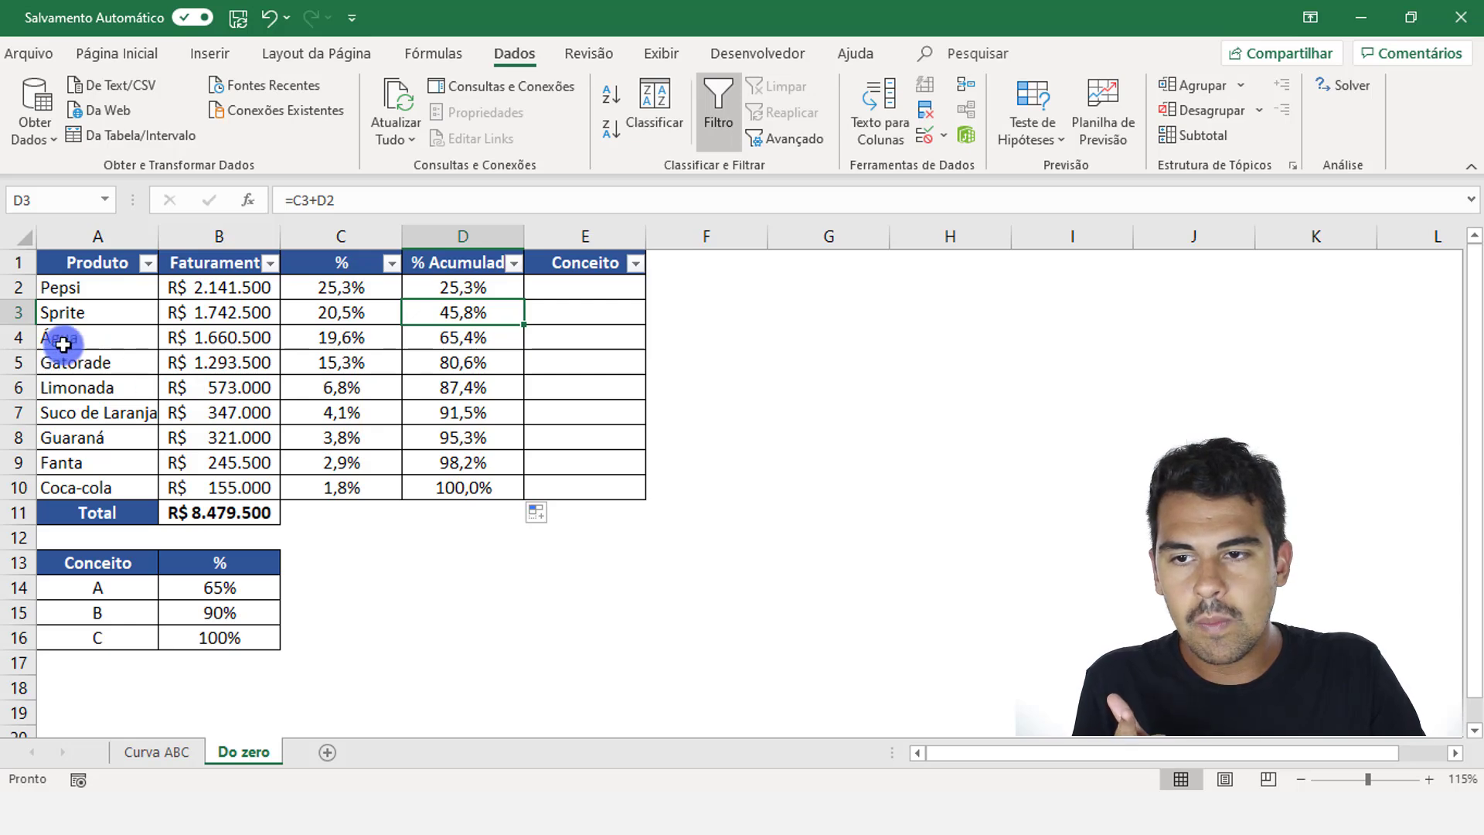
- Compare Água's cumulative share in D4 with concept A's limit in B14
left_click_drag(60, 338, 464, 341)
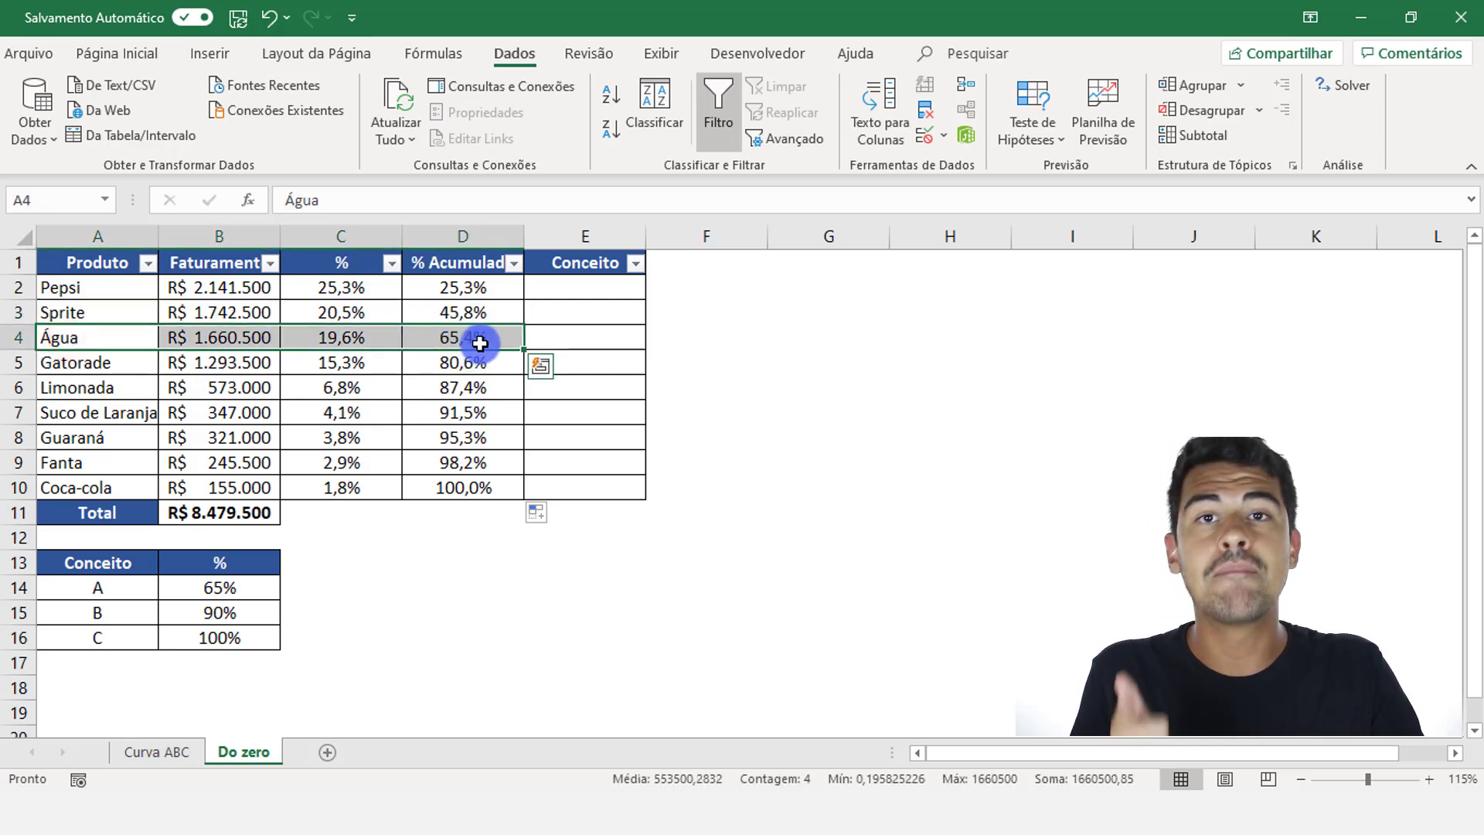
left_click(480, 343)
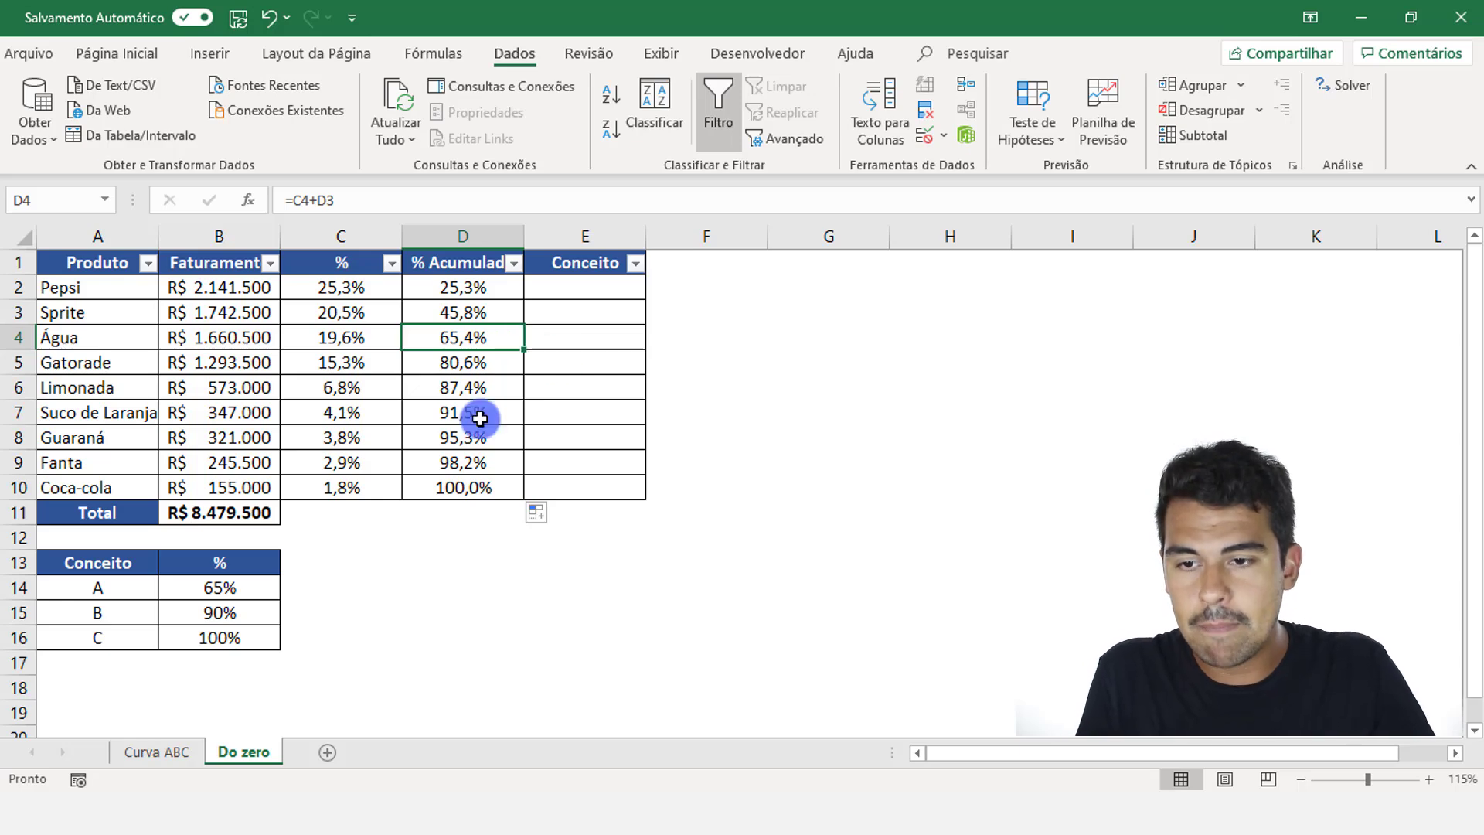
left_click_drag(154, 589, 228, 588)
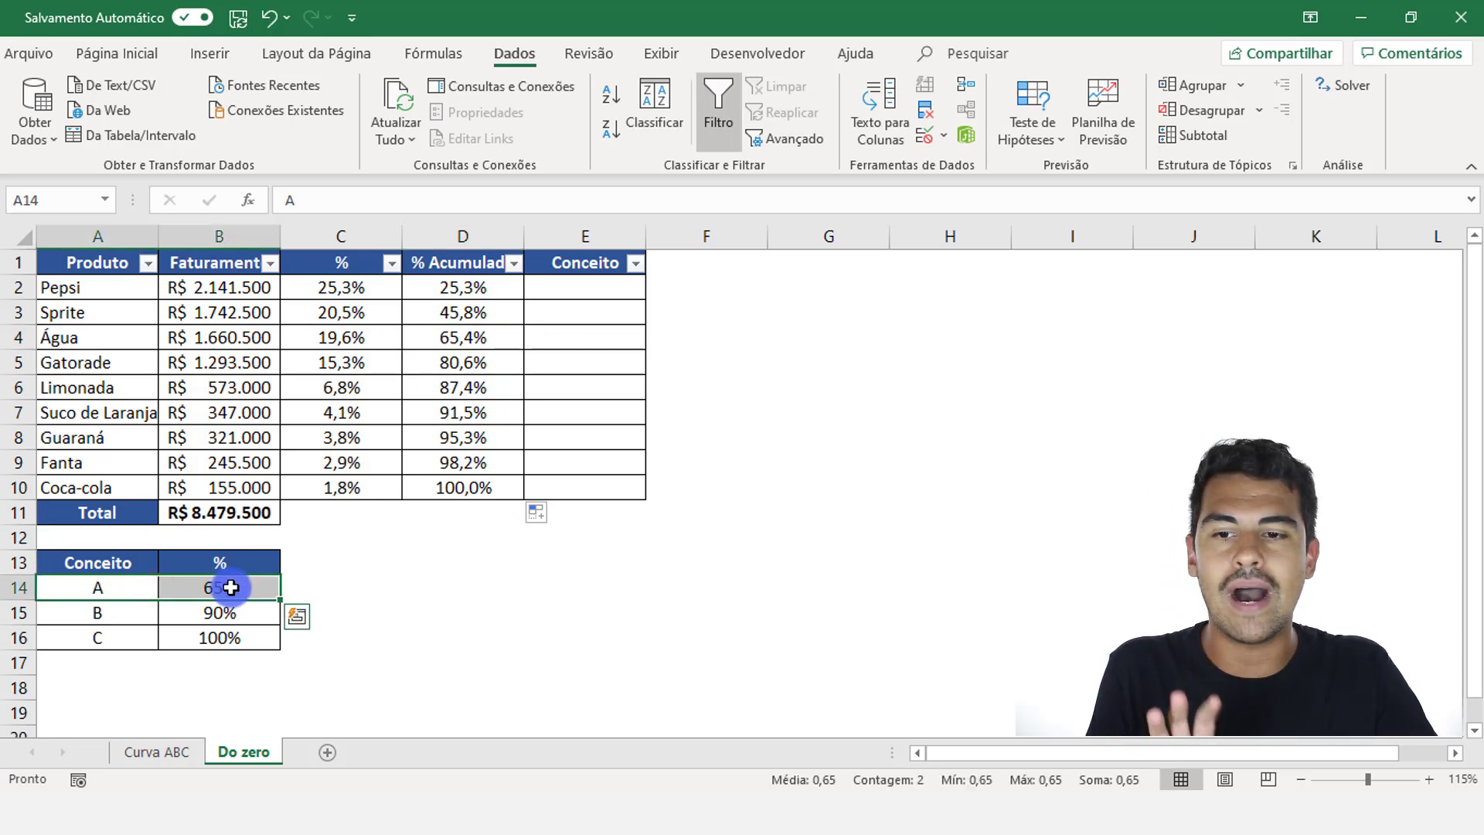
key("Tab")
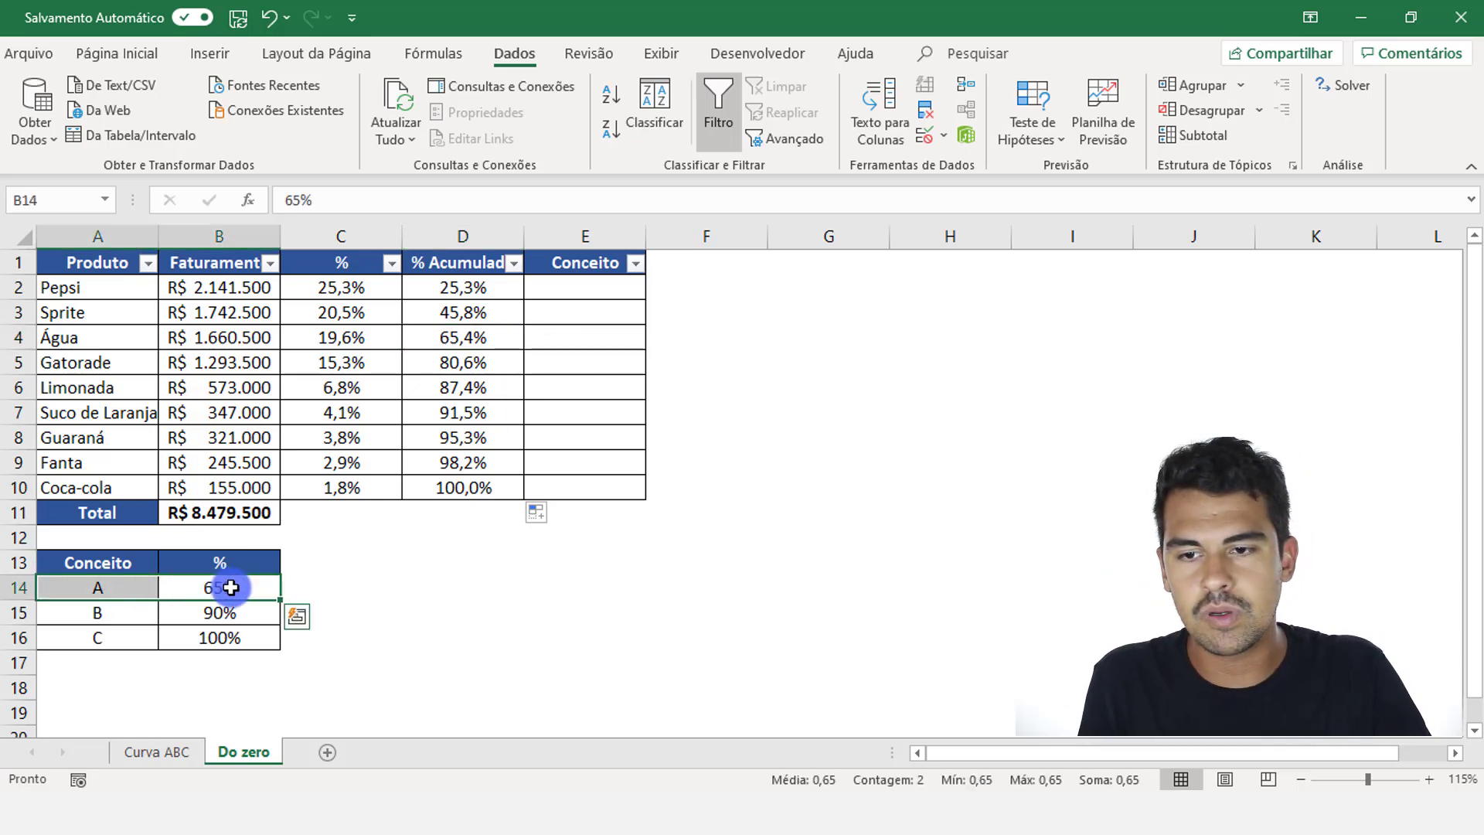
left_click(231, 587)
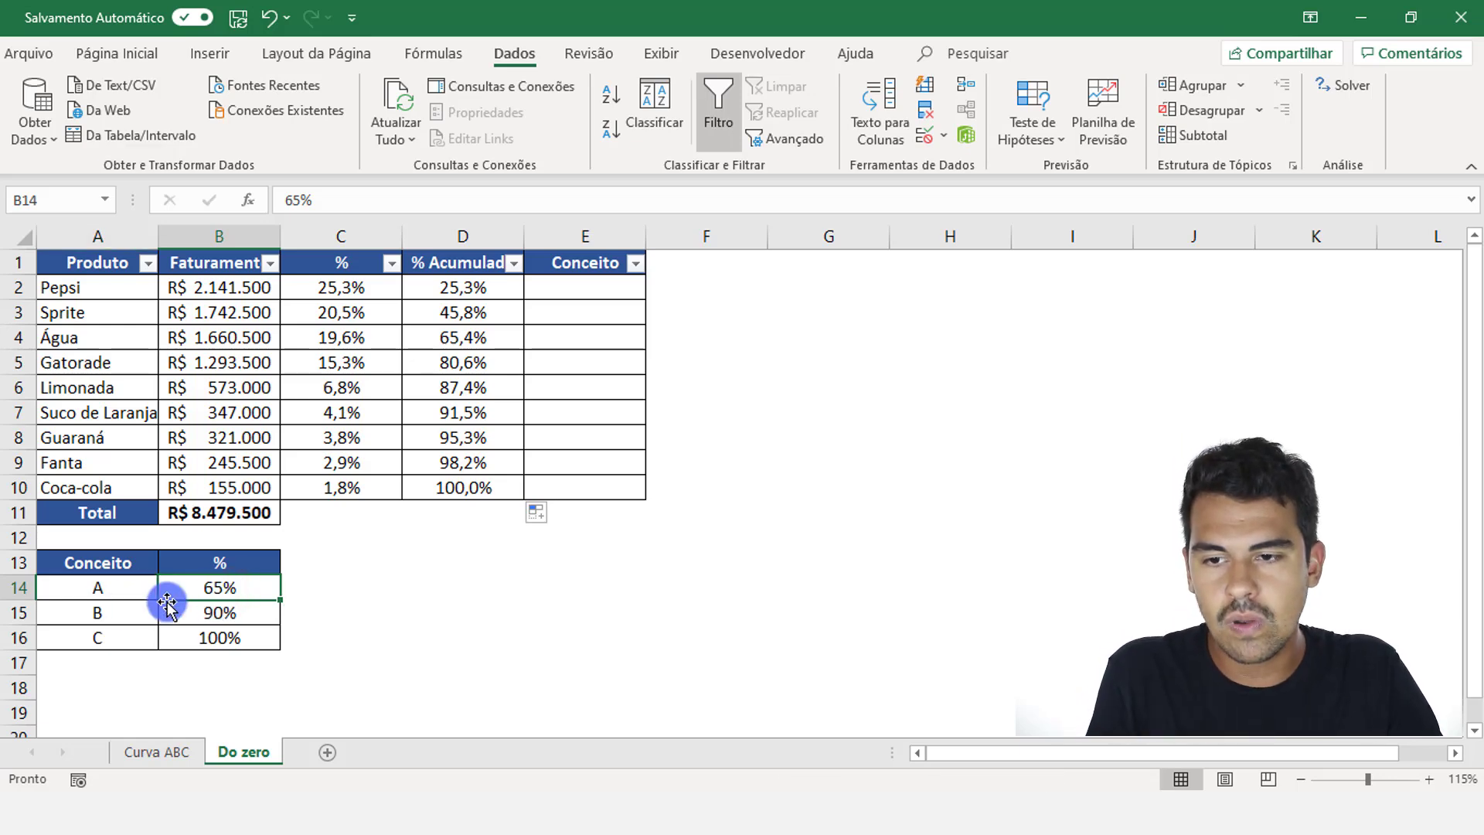
- Set concept A's limit in B14 to 70% and check the Conceito cells E2:E4 against it
left_click_drag(93, 589, 206, 588)
left_click(217, 586)
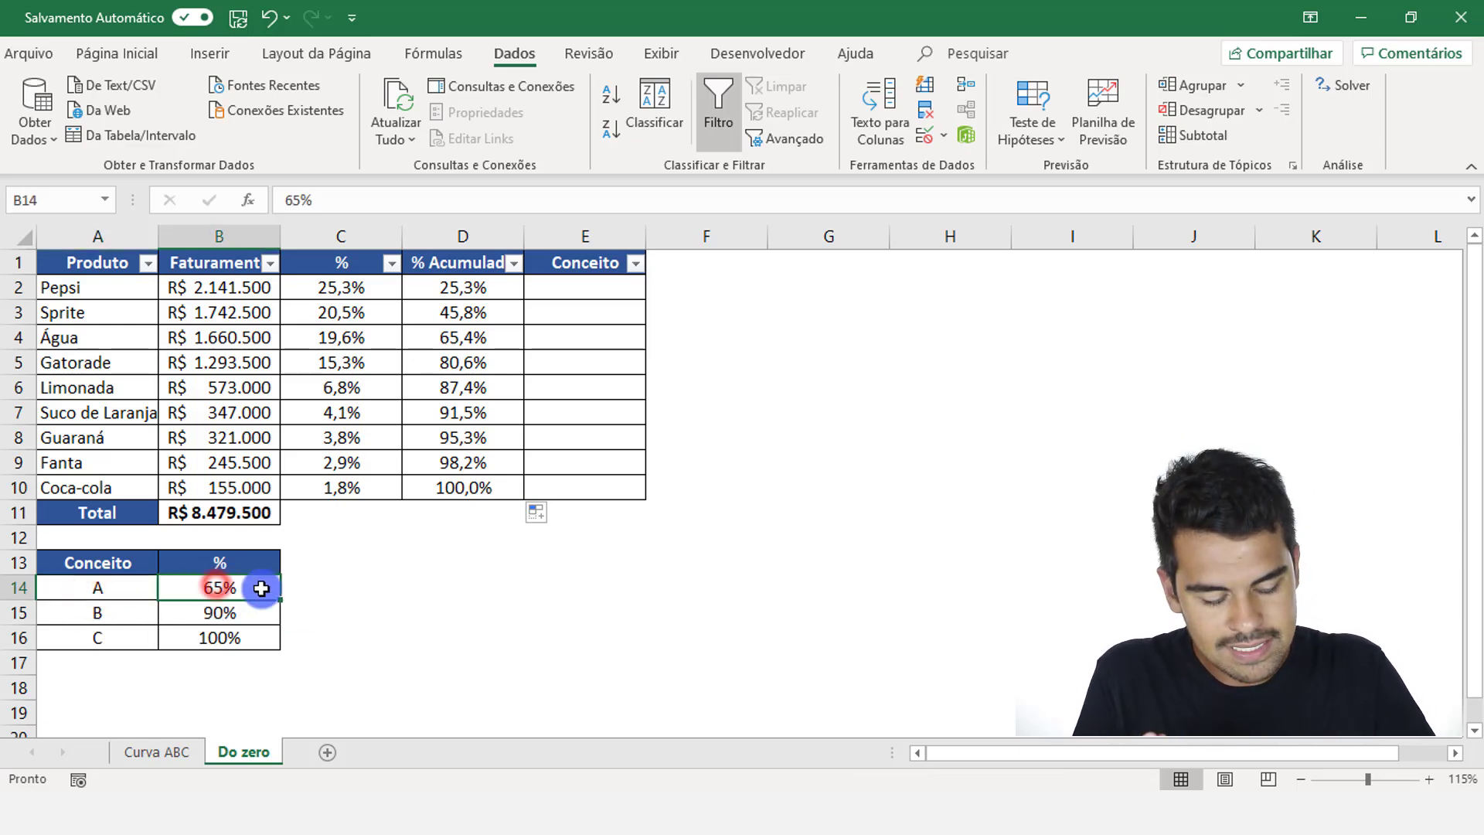
type("70")
key("Return")
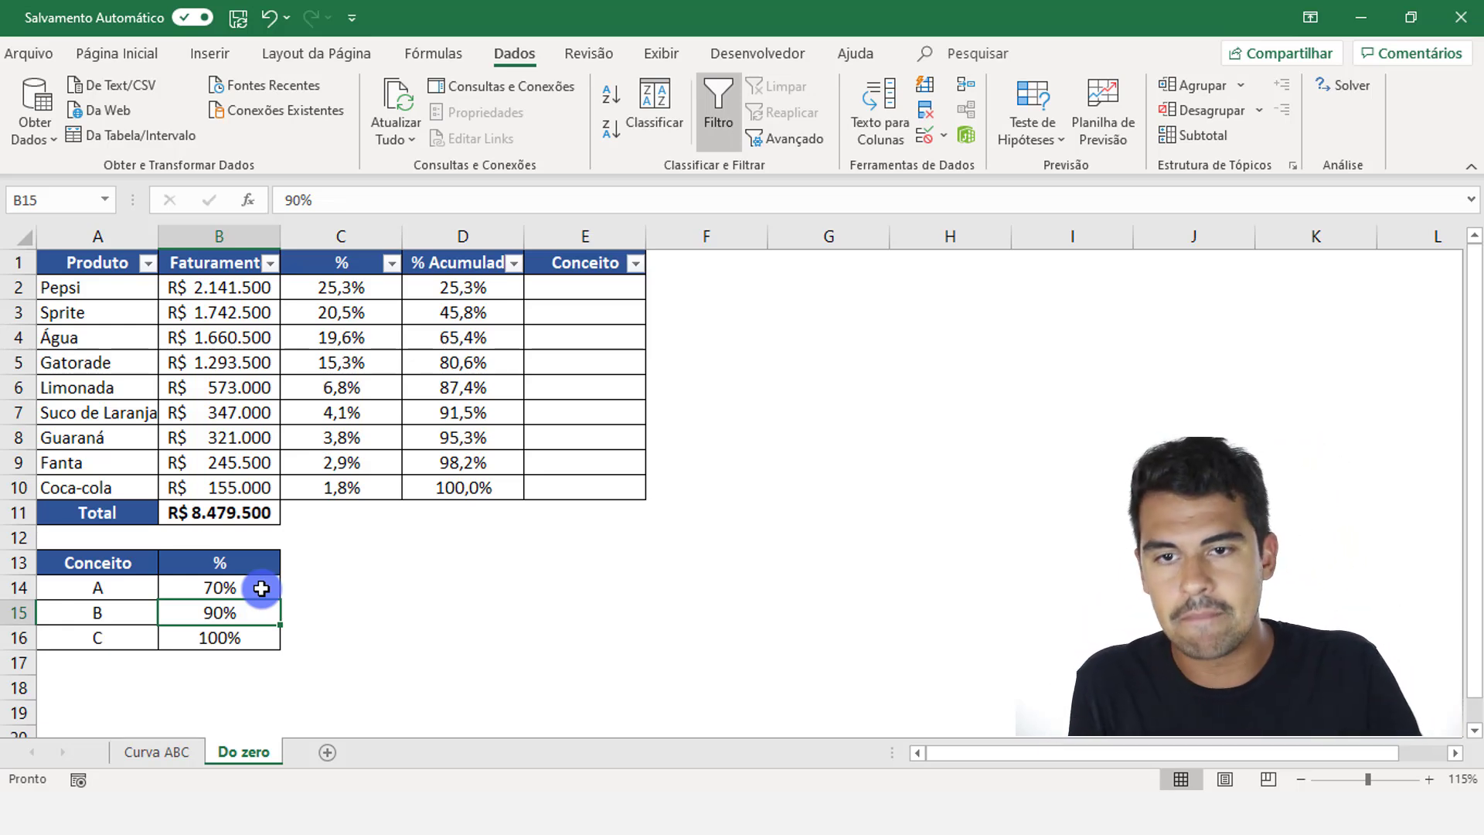
left_click(545, 287)
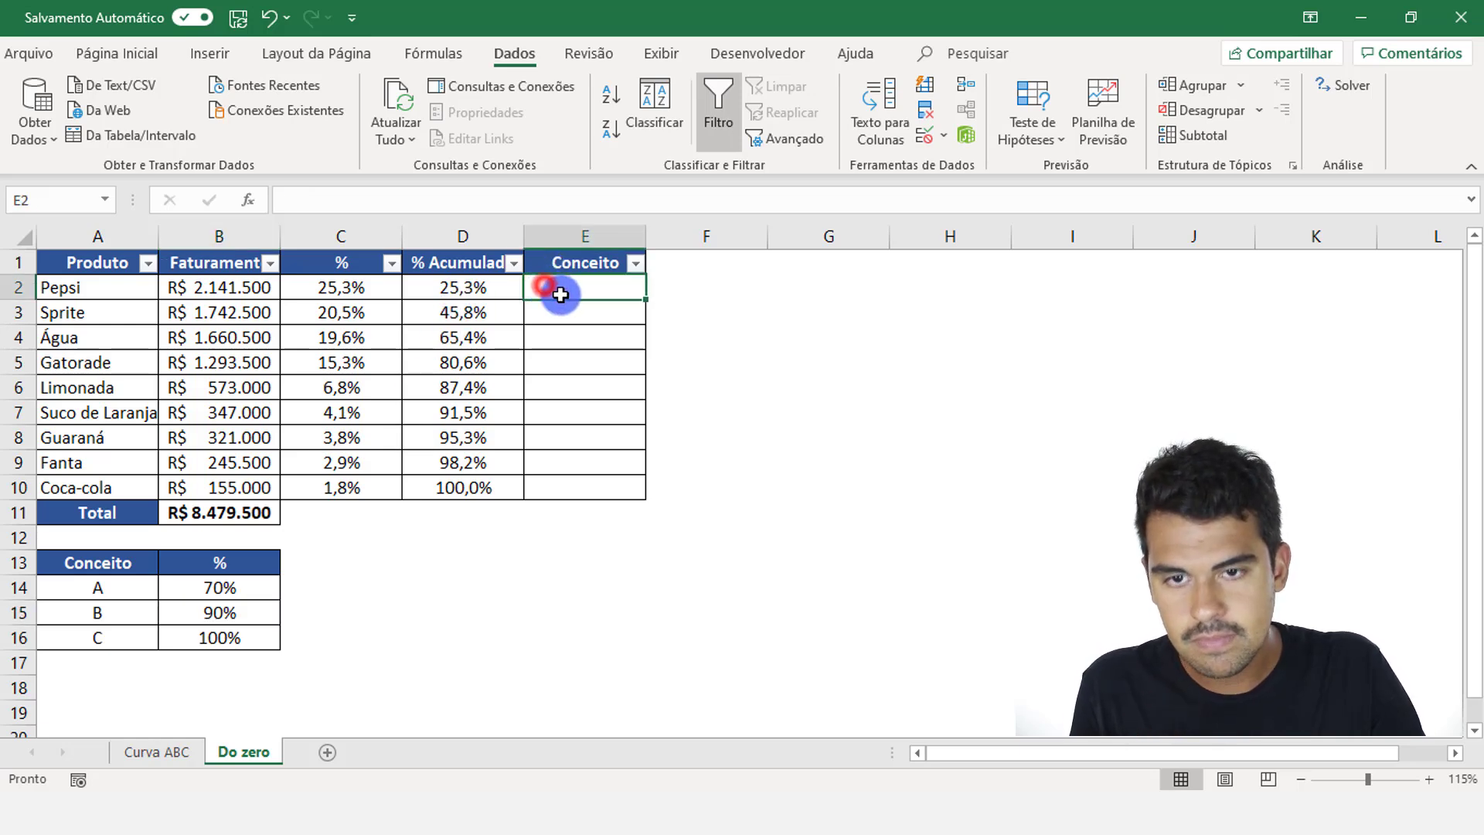
left_click(570, 312)
left_click(606, 339)
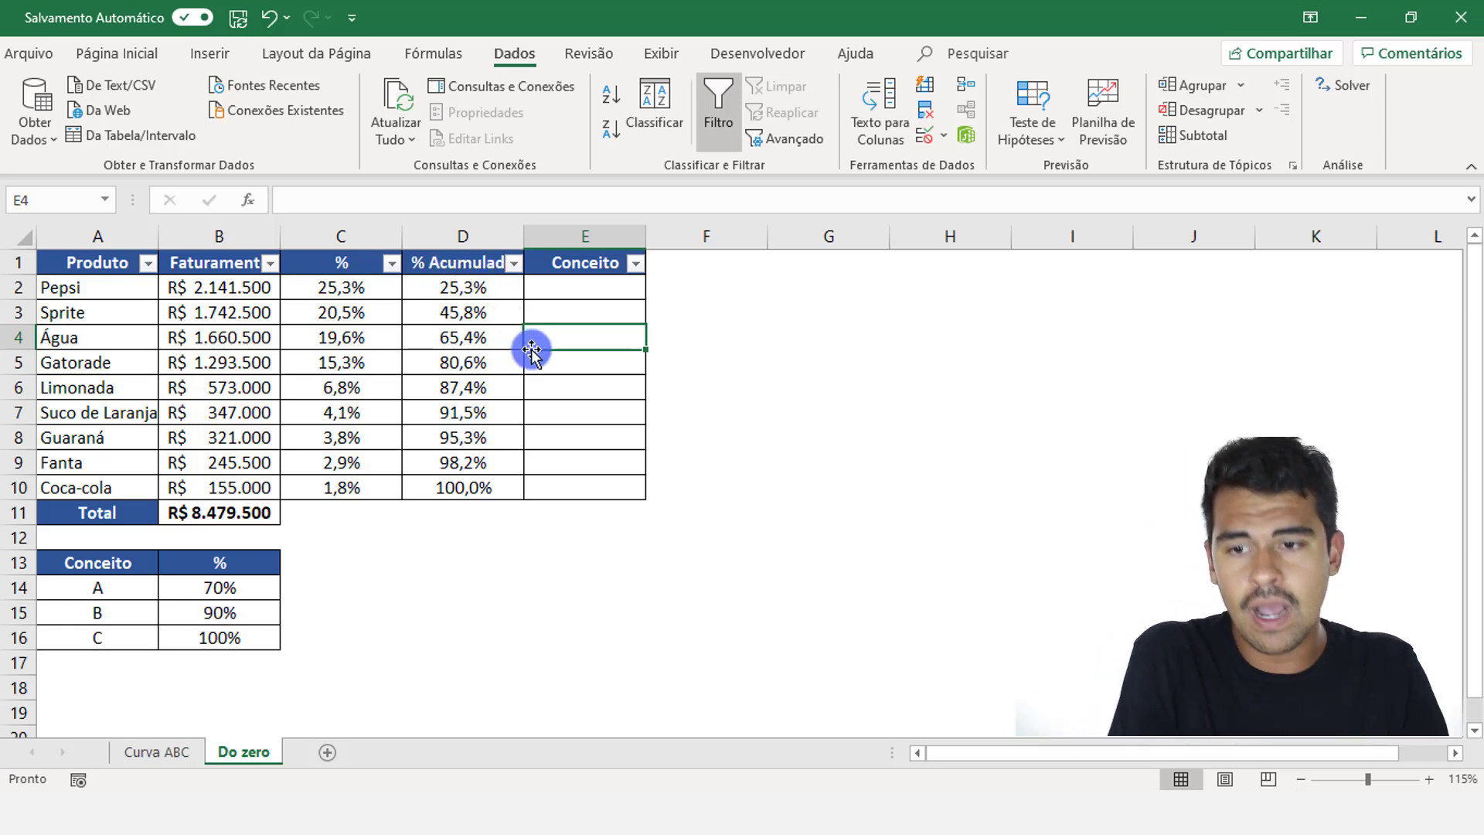
- Set concept A's limit in B14 to 85% and check the cumulative shares in D2:D5 against it
left_click(265, 586)
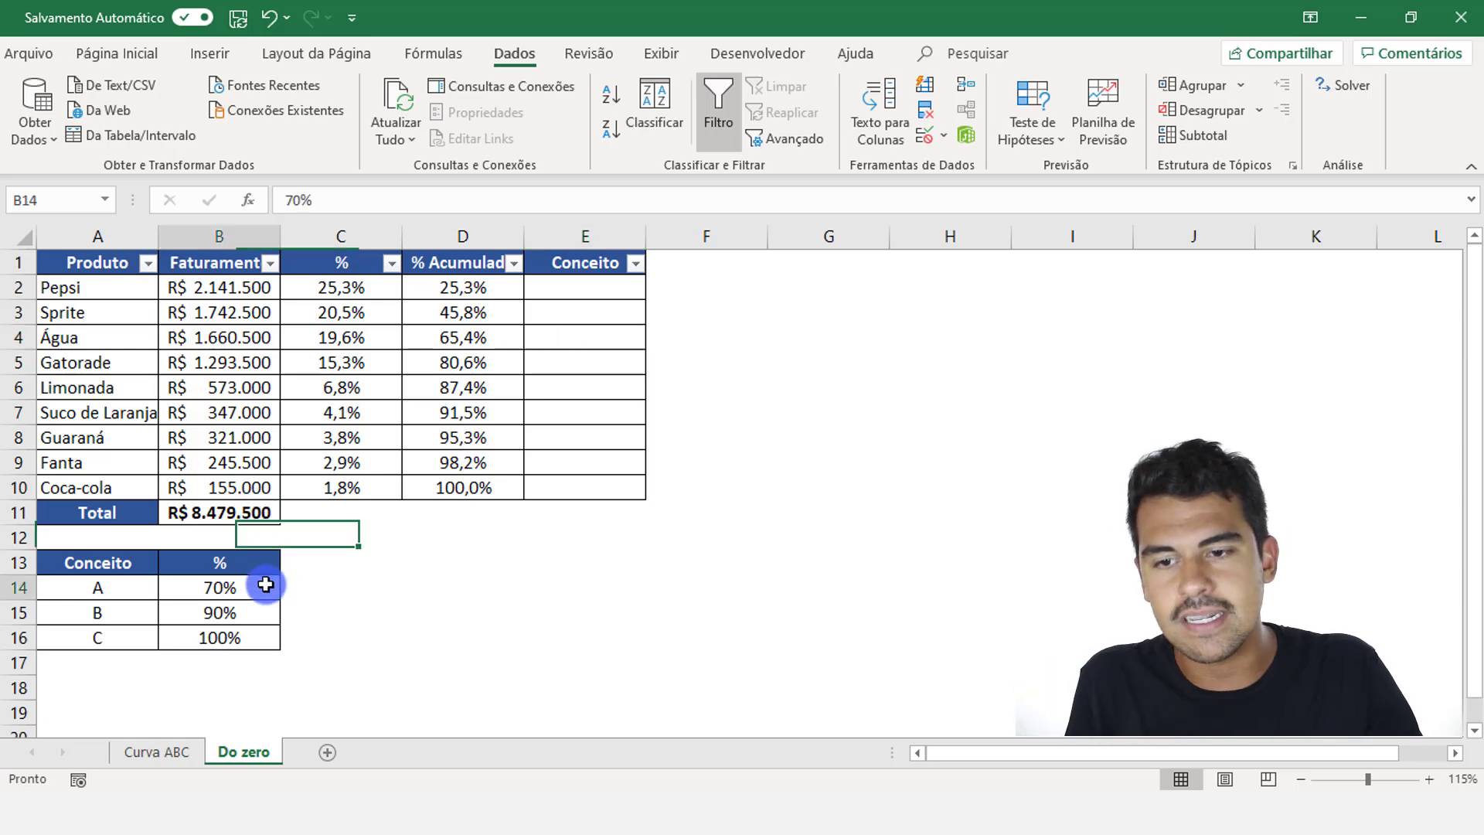
left_click(92, 598)
left_click(245, 589)
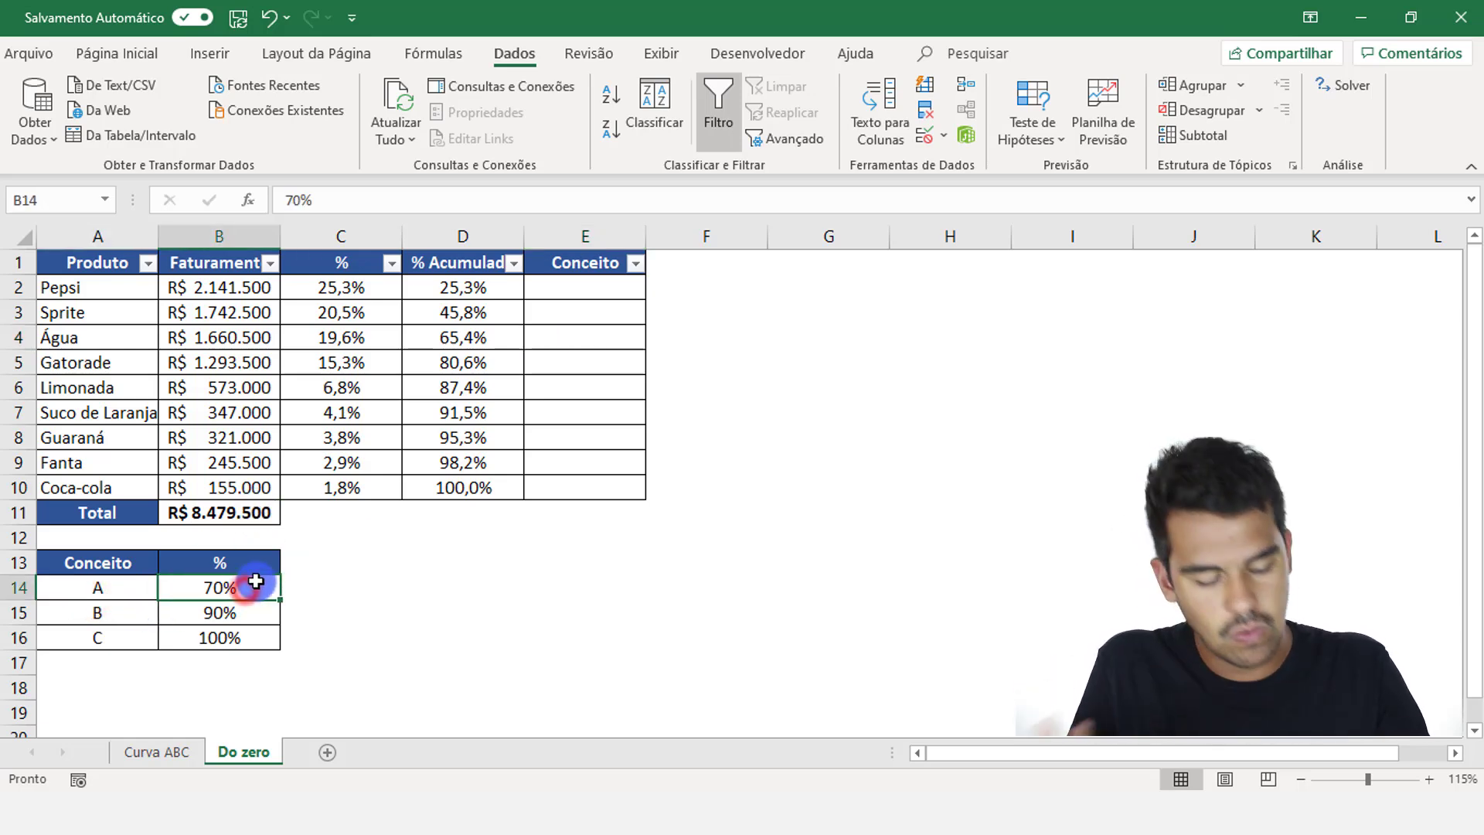
type("85")
key("Return")
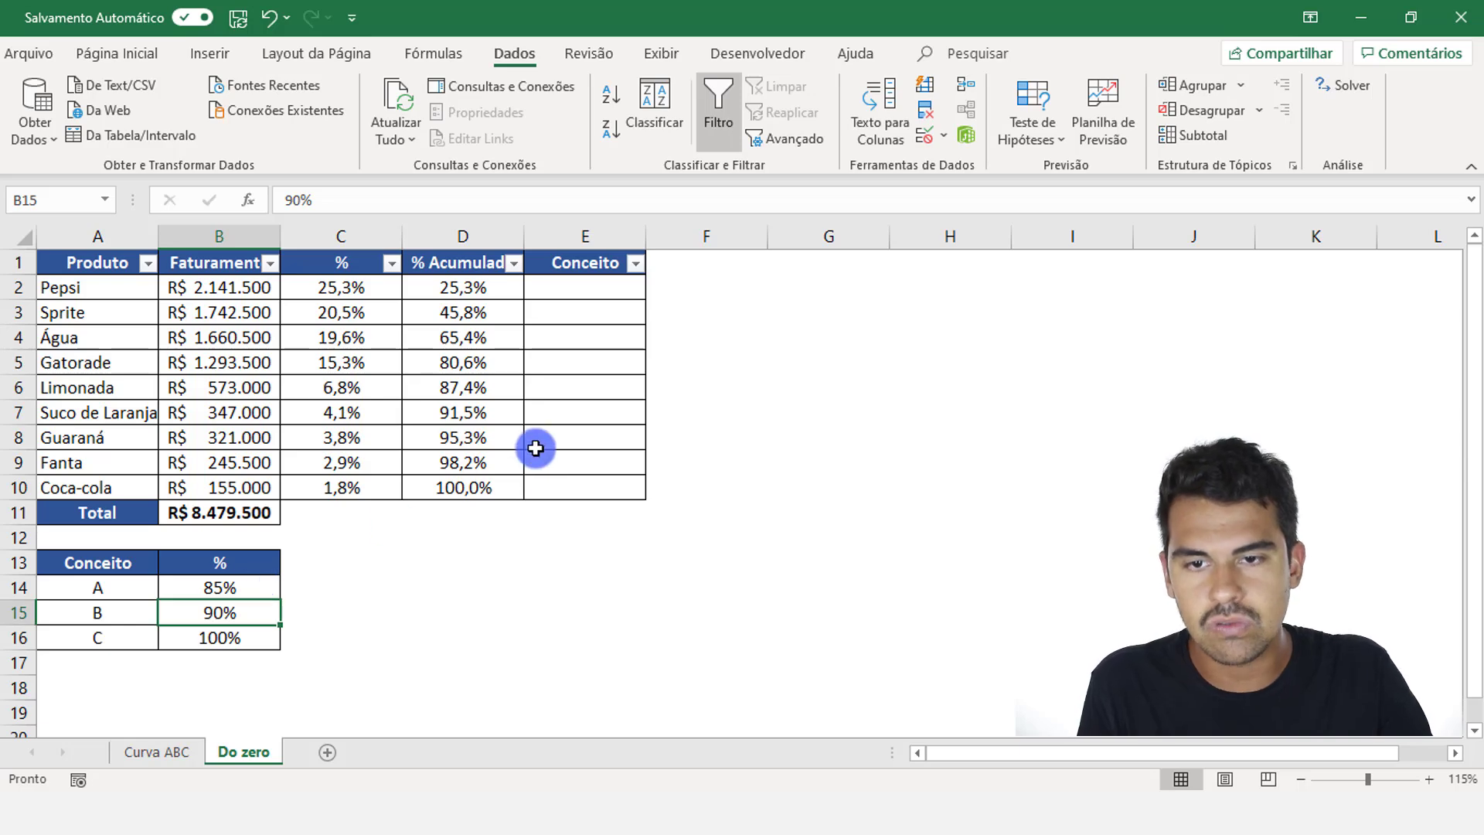
left_click(480, 288)
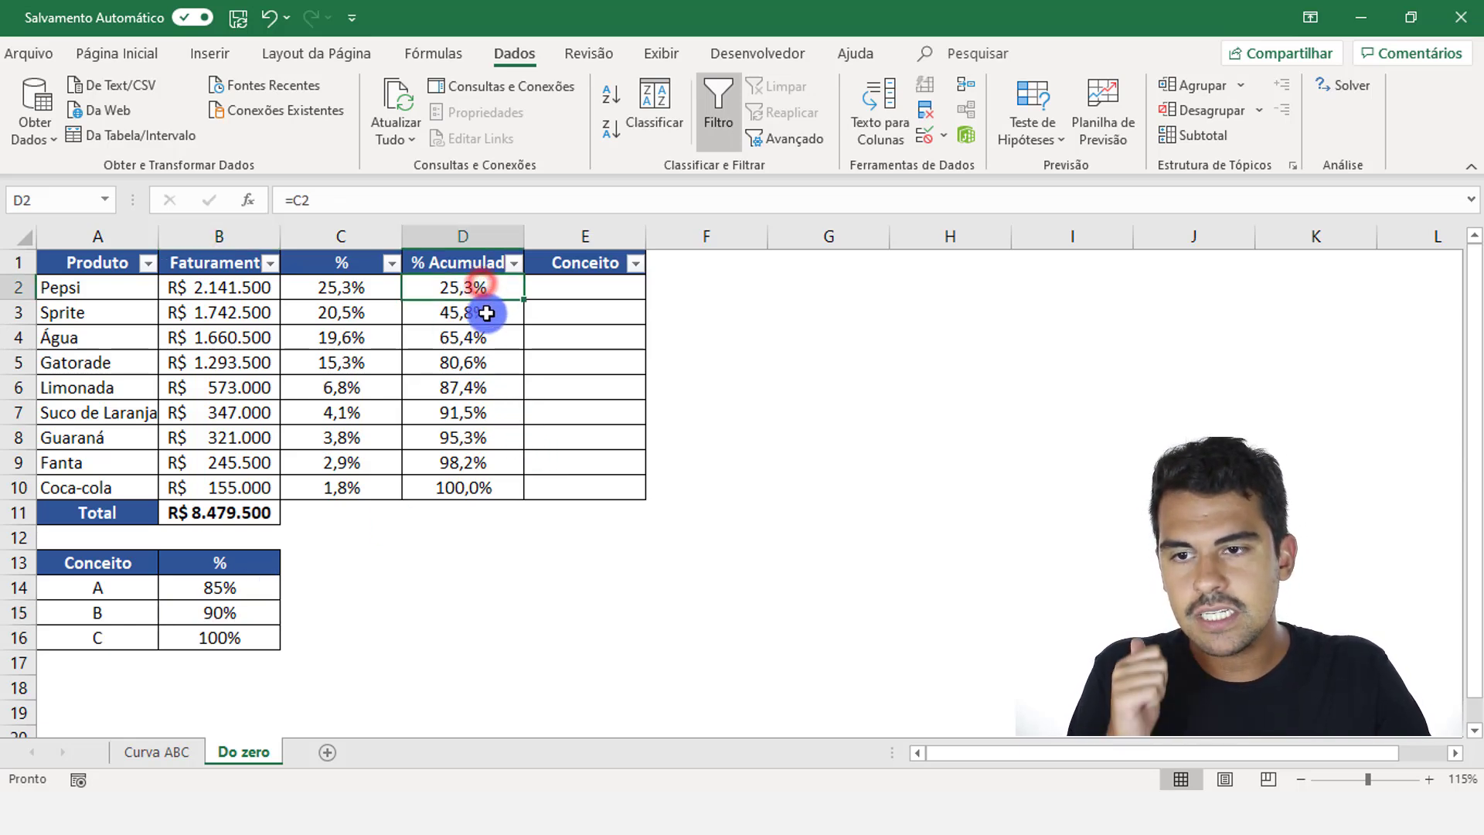
left_click(483, 313)
left_click(481, 334)
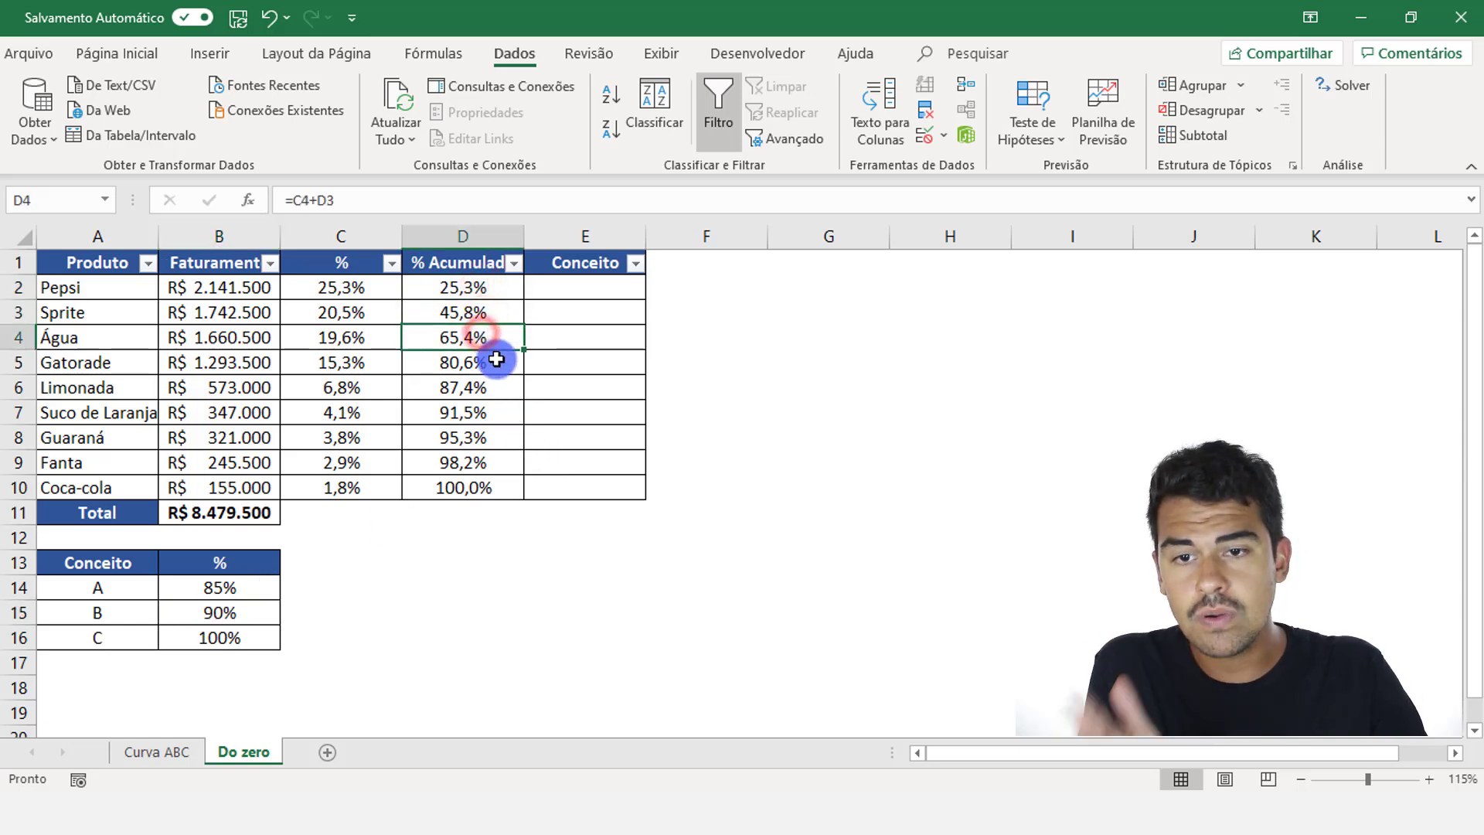
left_click(483, 363)
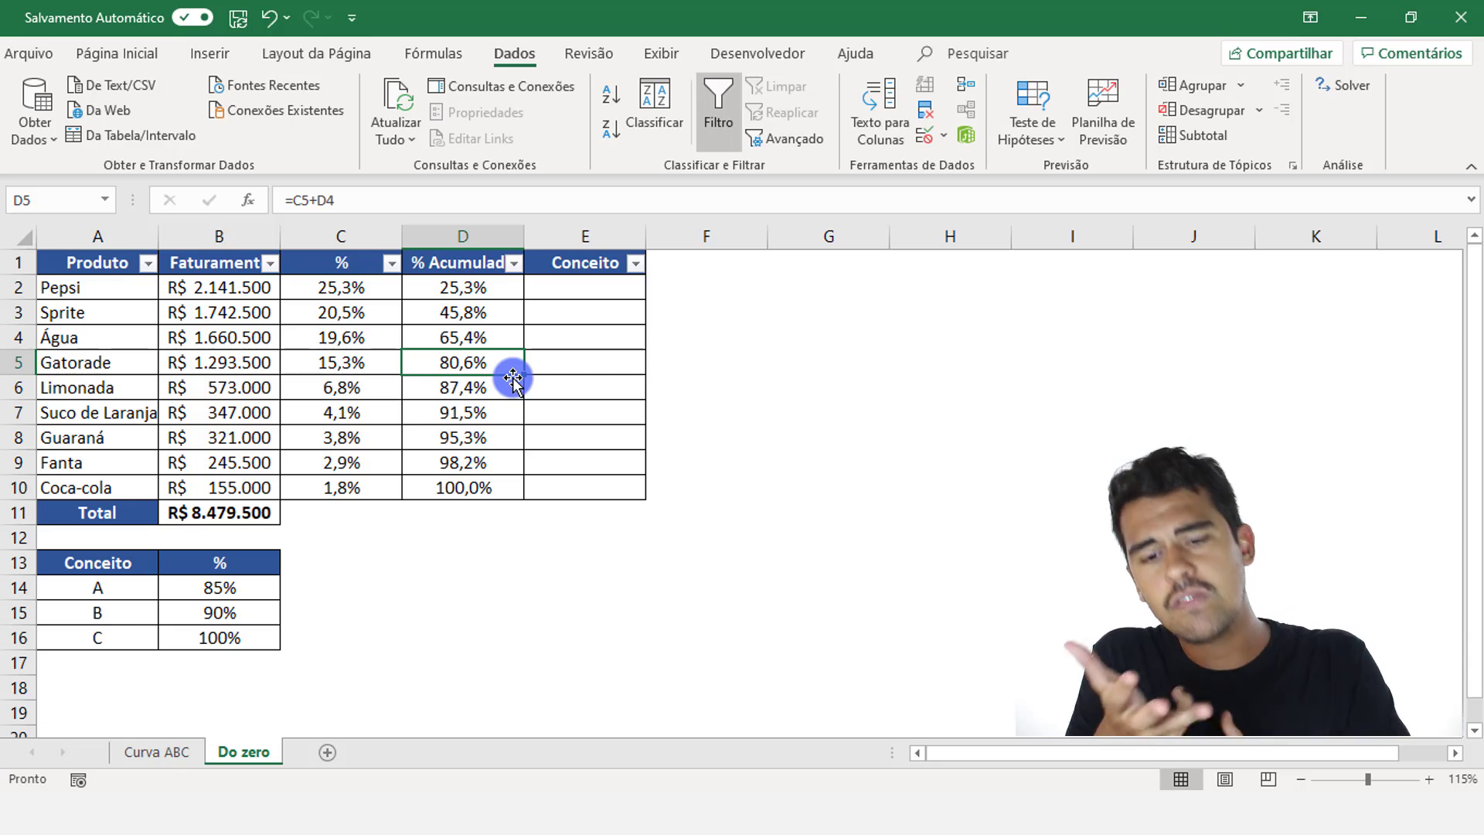
- Set concept A's limit in B14 to 65%
left_click(258, 588)
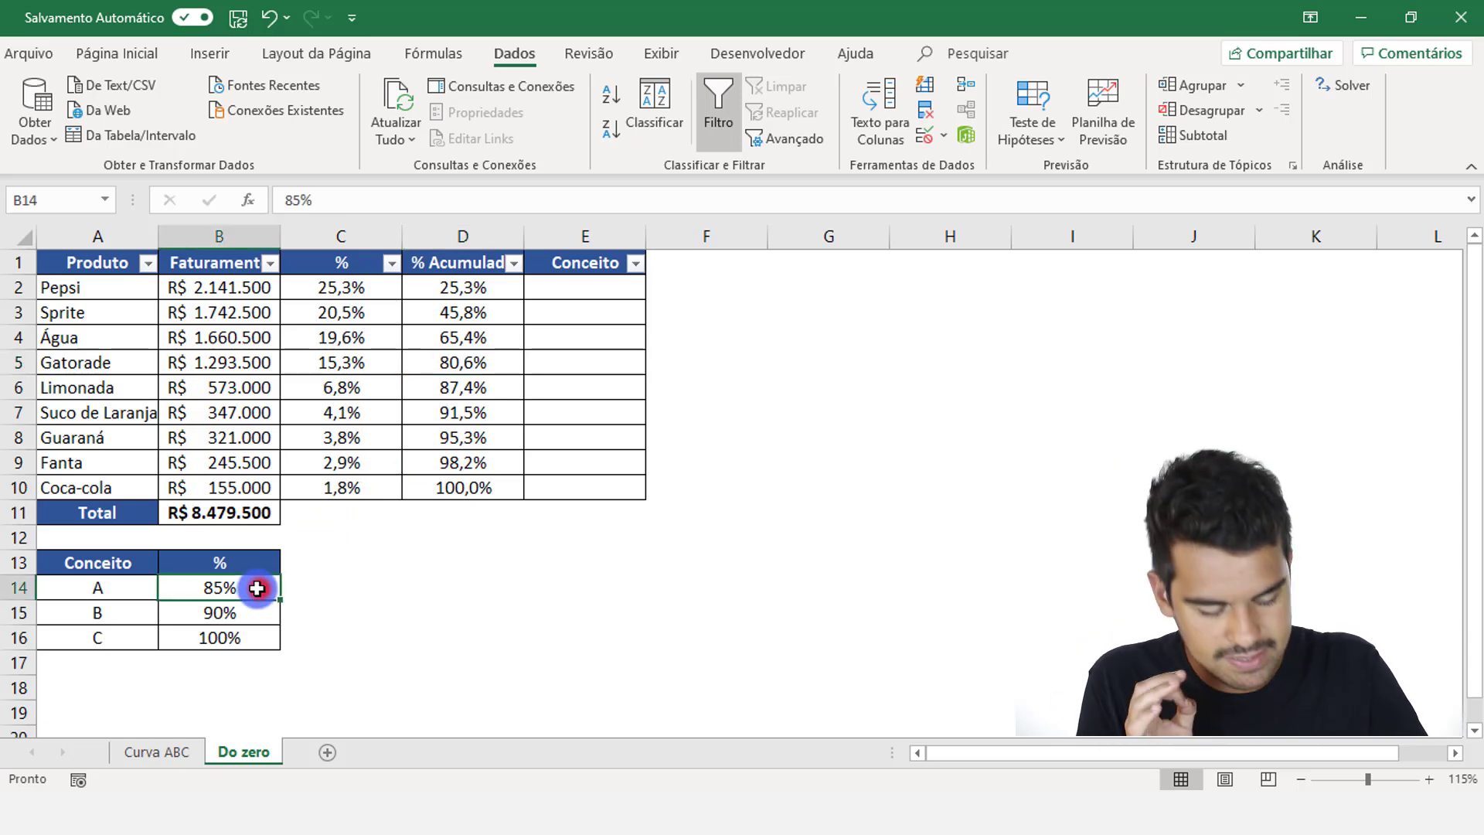
type("65")
key("Return")
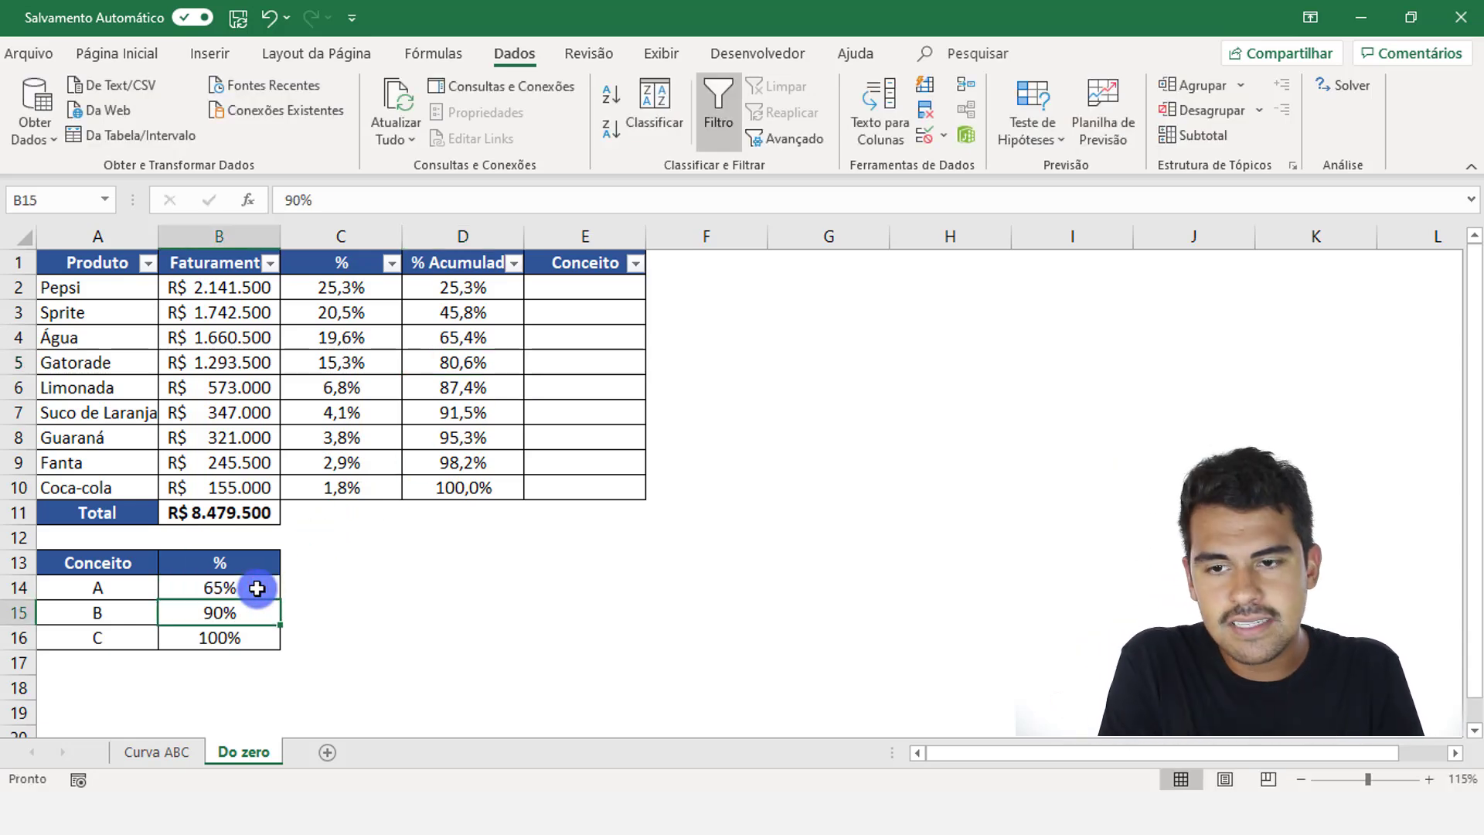
- Check the cumulative shares in D2:D10 against the concept limits to determine which products belong to A, B and C
left_click(483, 288)
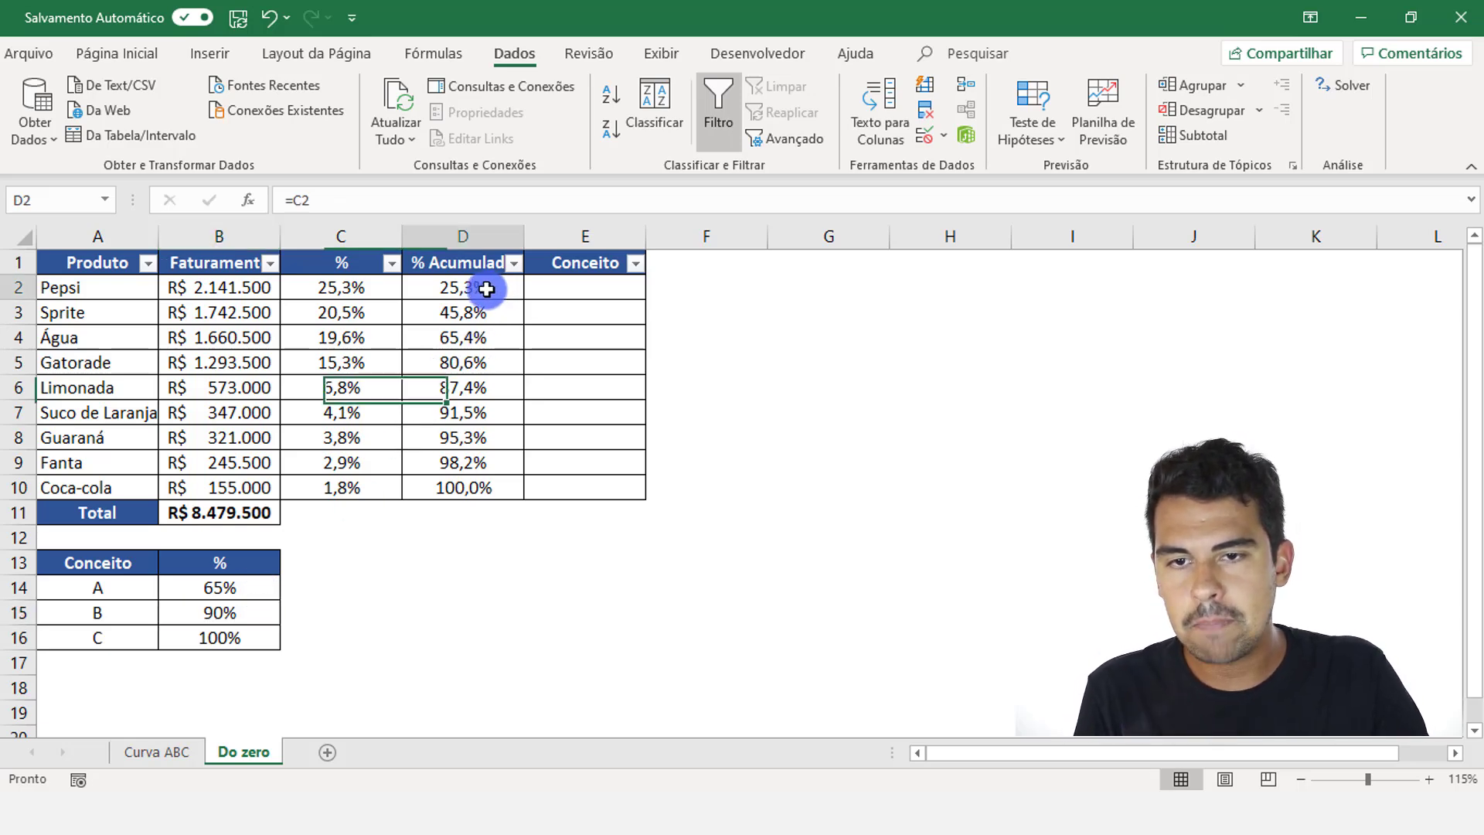
left_click(497, 313)
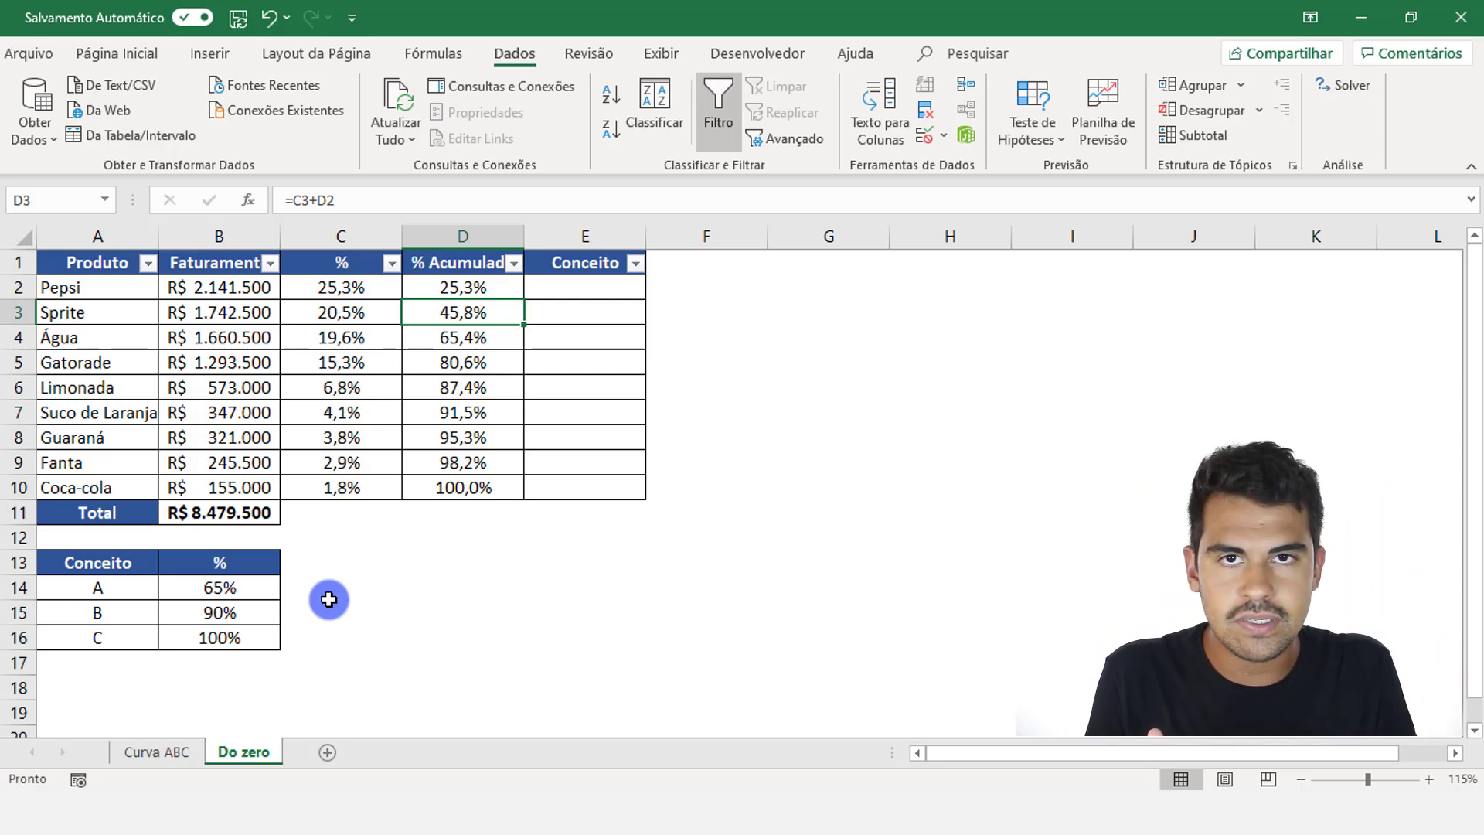
left_click(472, 386)
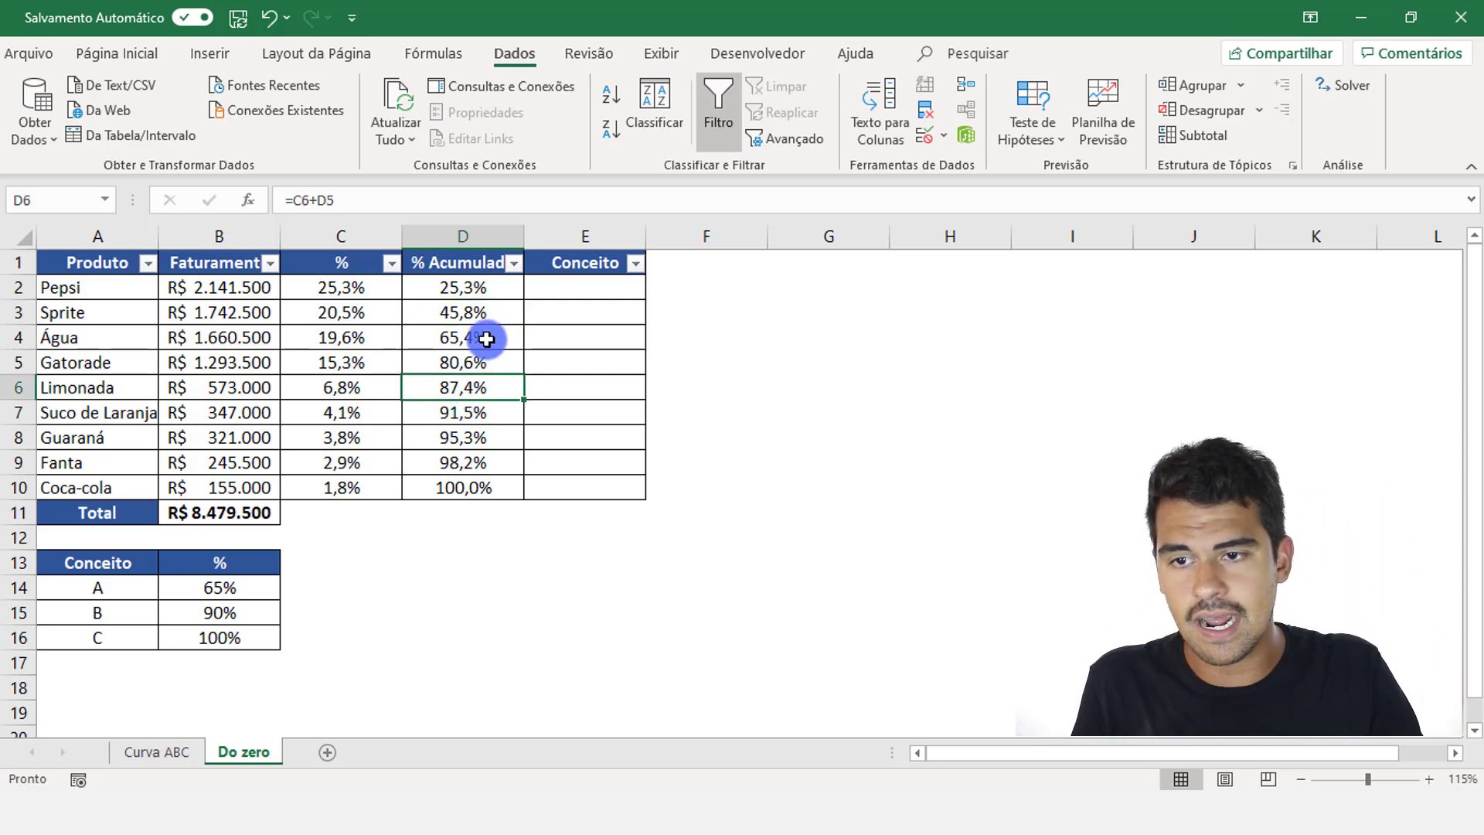
left_click(486, 338)
left_click(499, 361)
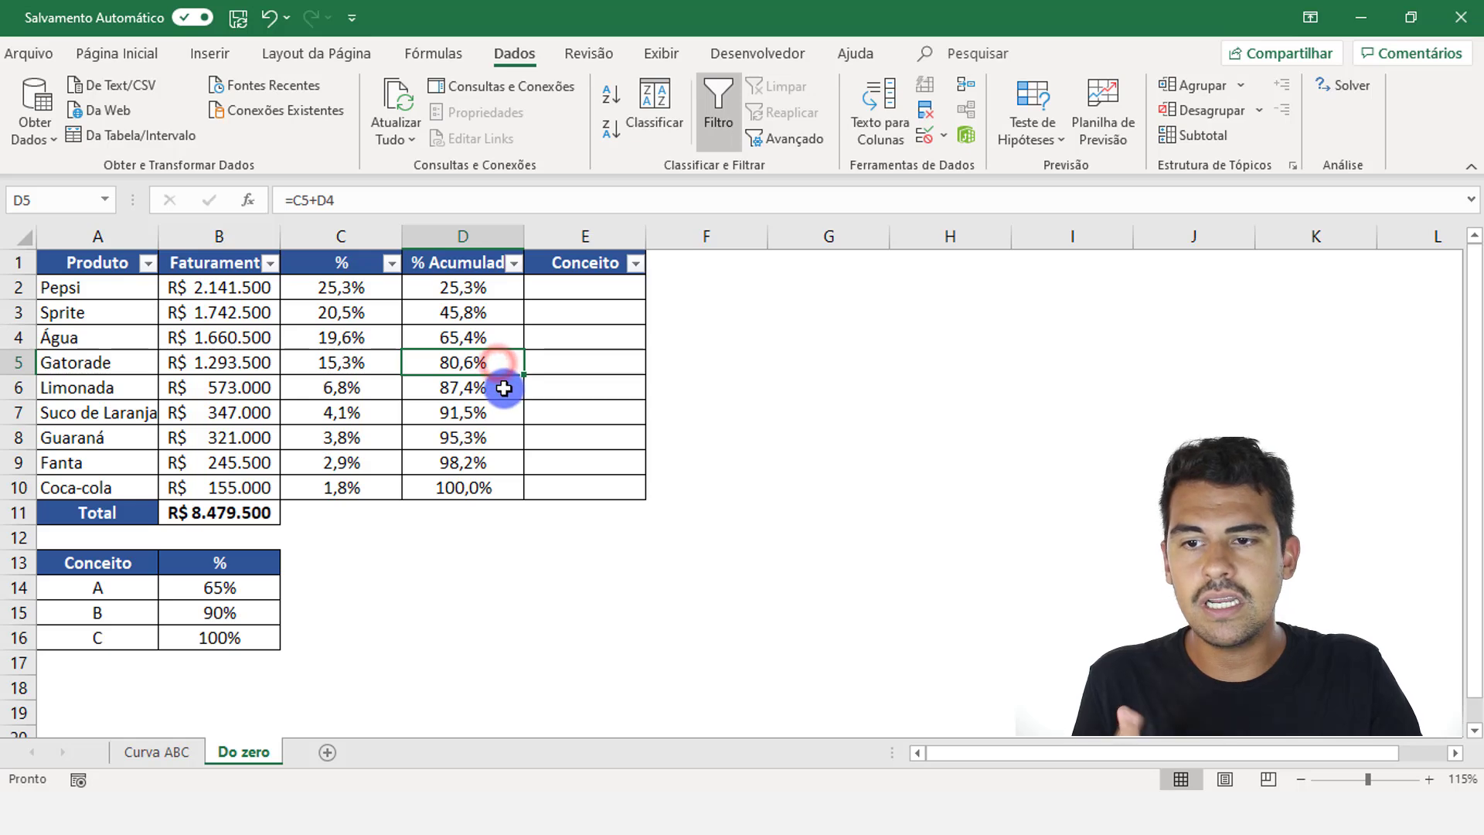
left_click(504, 388)
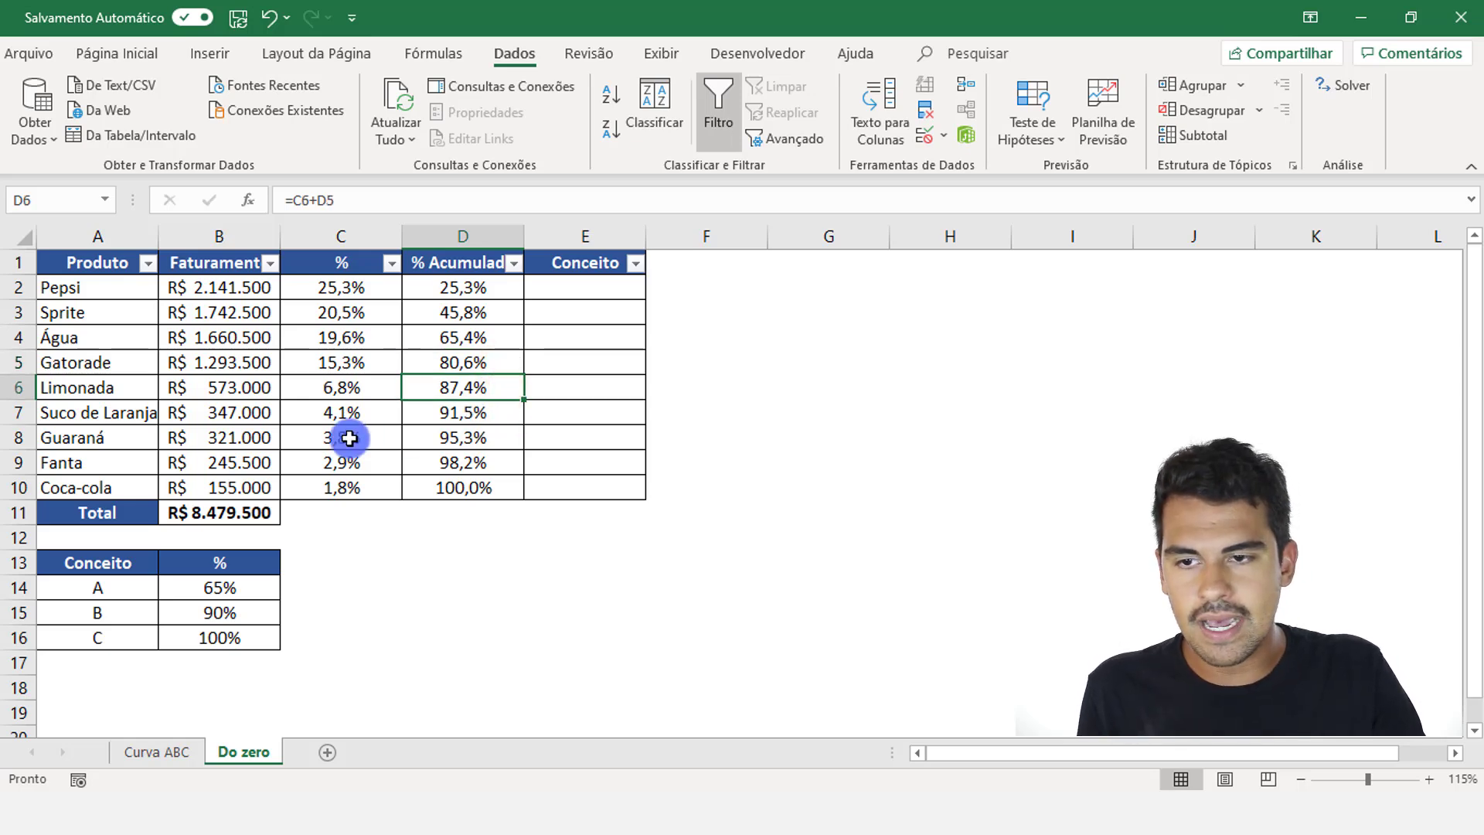
left_click(147, 406)
left_click(131, 439)
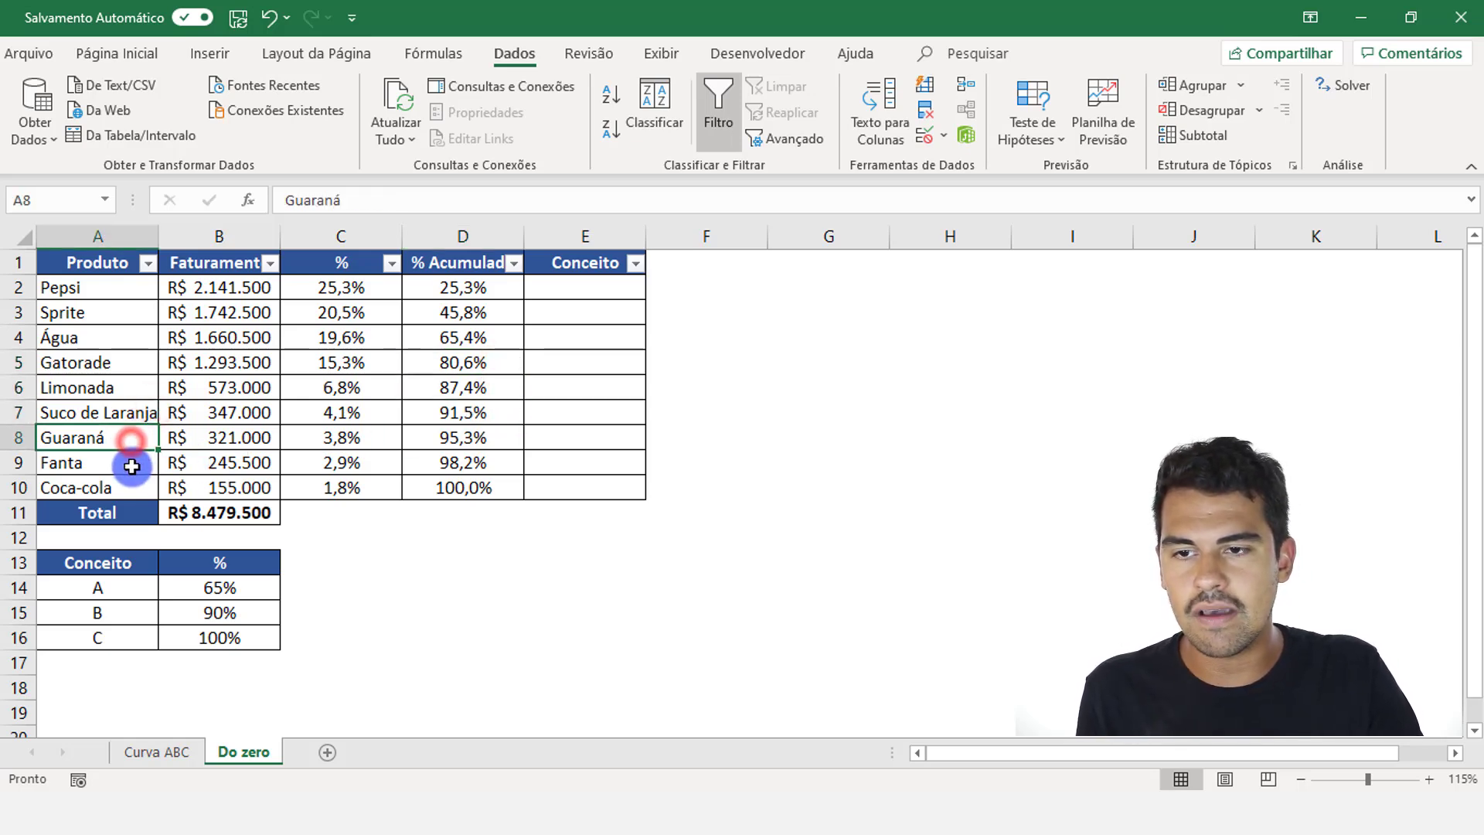
left_click(133, 464)
left_click(141, 486)
left_click(427, 414)
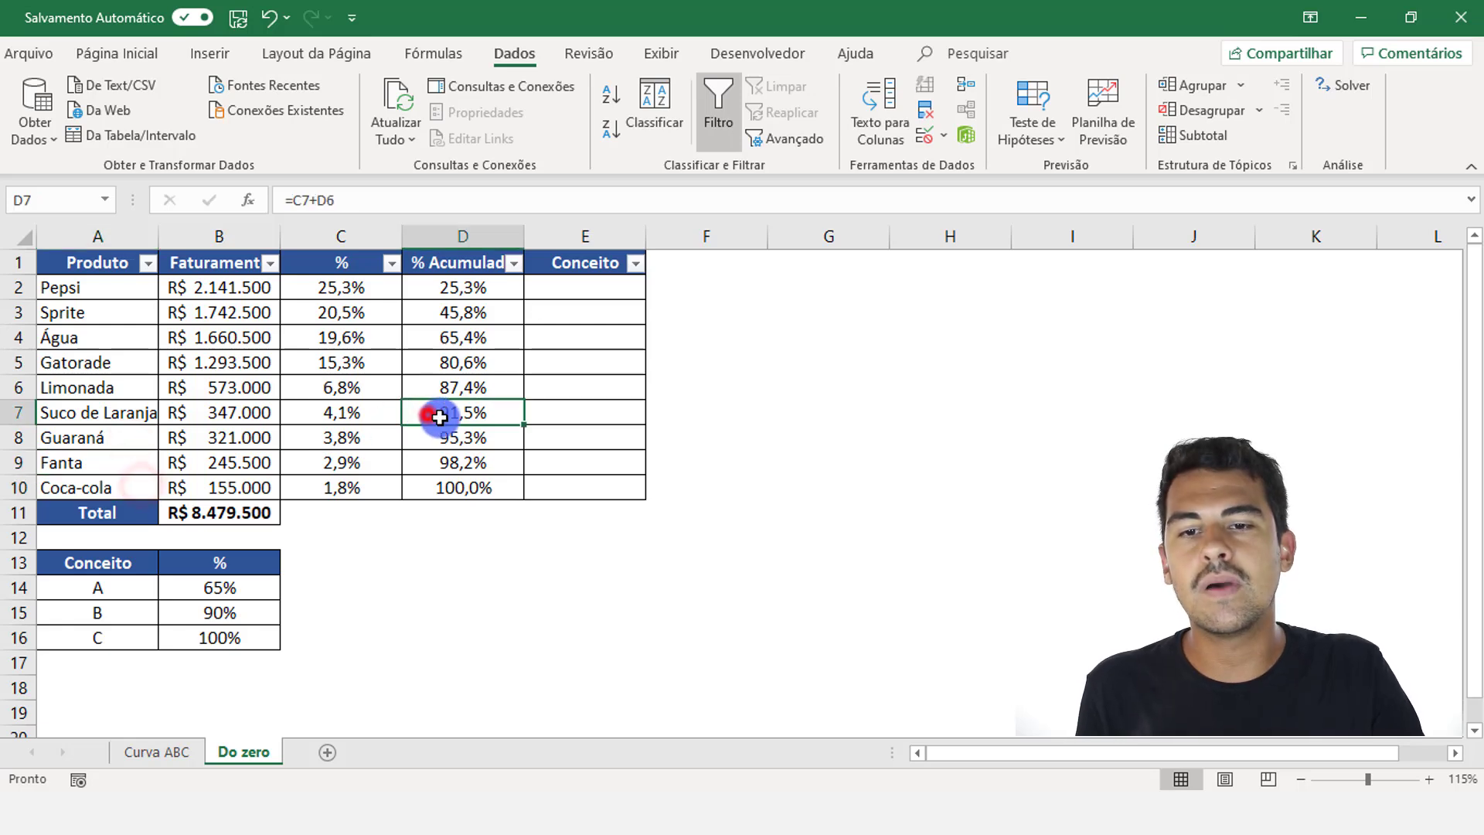
left_click_drag(474, 412, 484, 487)
left_click_drag(545, 417, 556, 482)
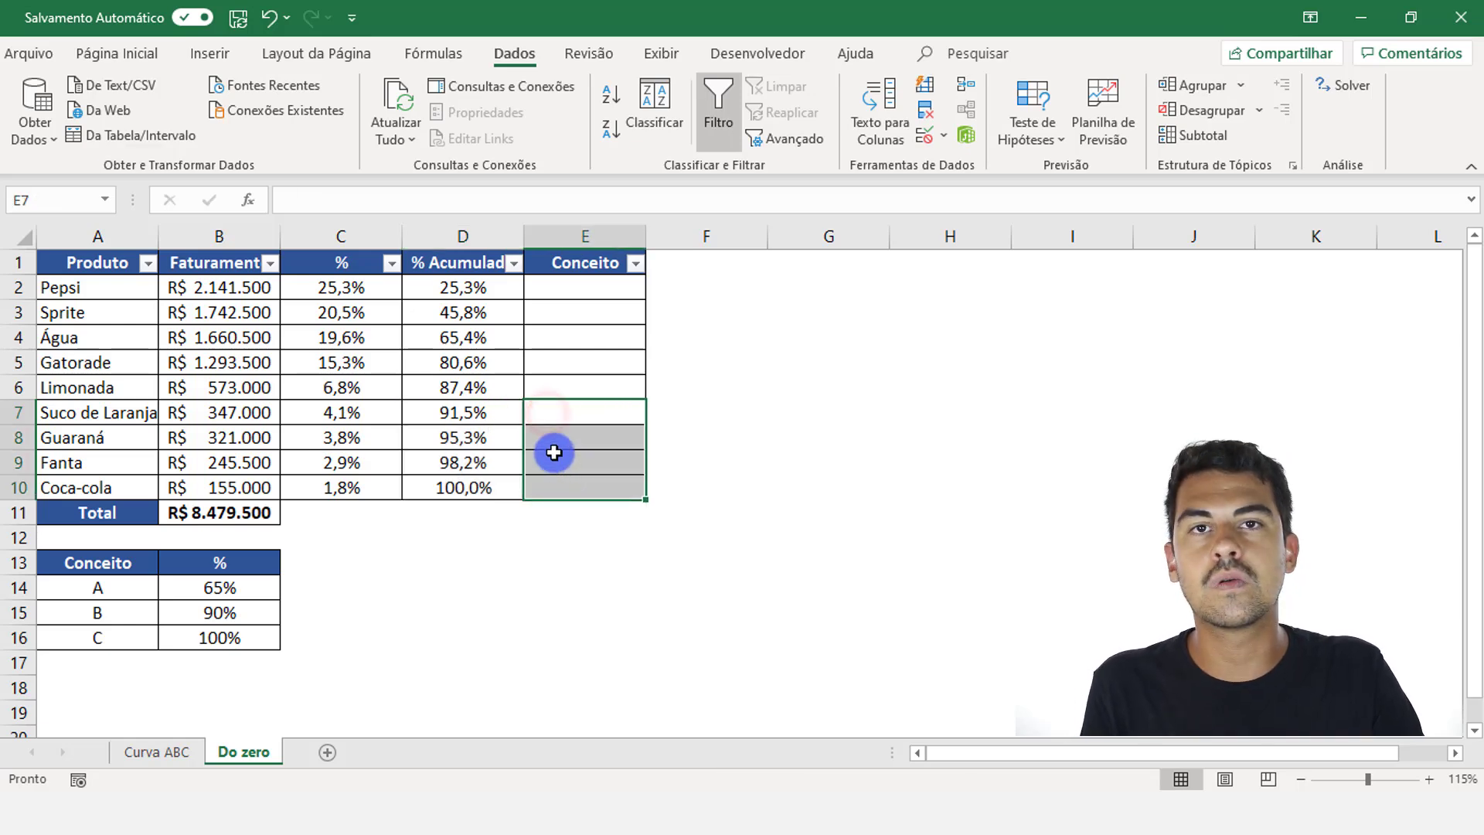
- Enter concept A for Pepsi and Sprite in E2:E3 and concept B for Água, Gatorade and Limonada in E4:E6
left_click(570, 291)
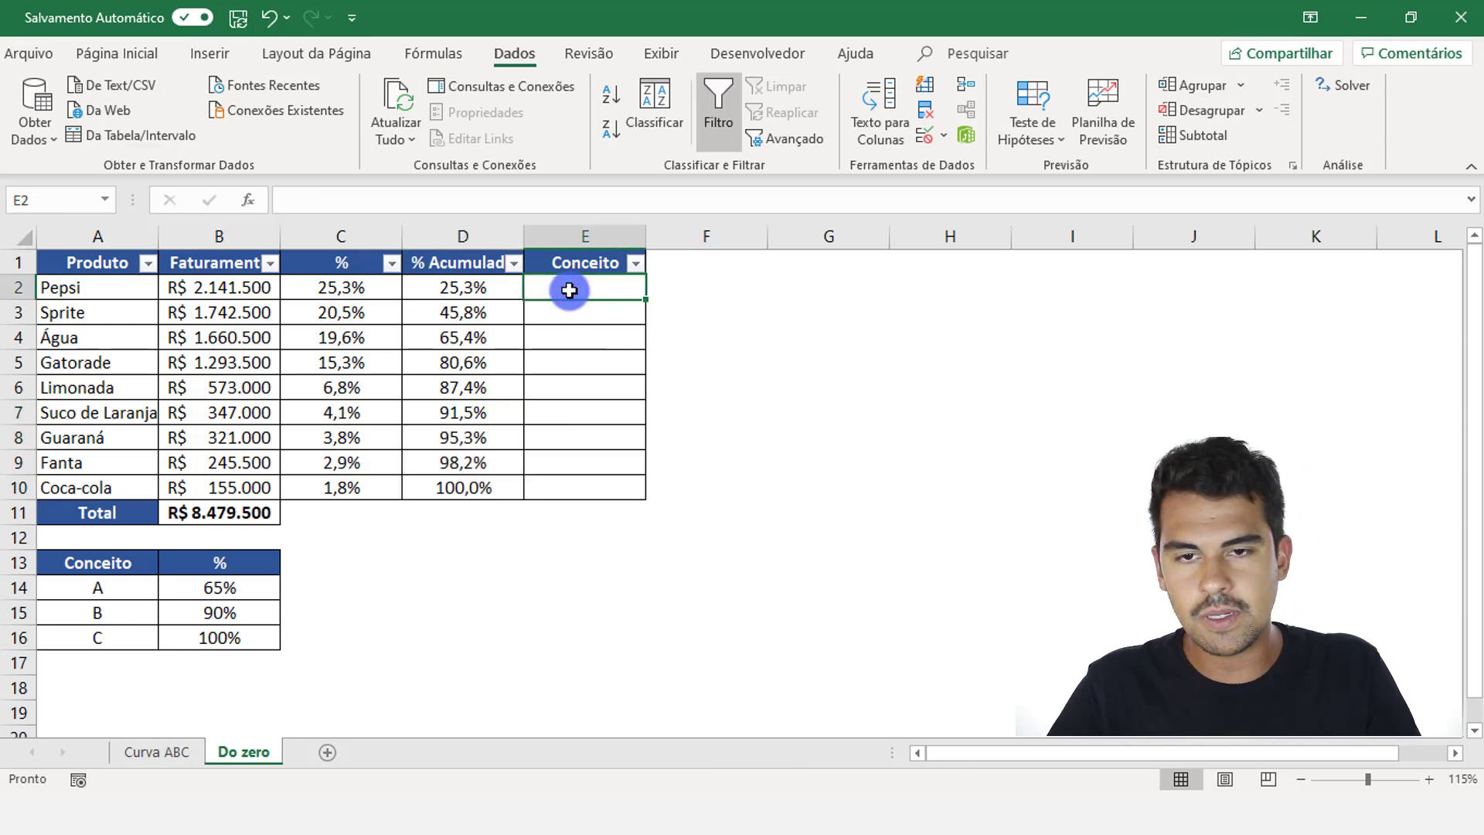
type("A")
key("Return")
type("A")
key("Return")
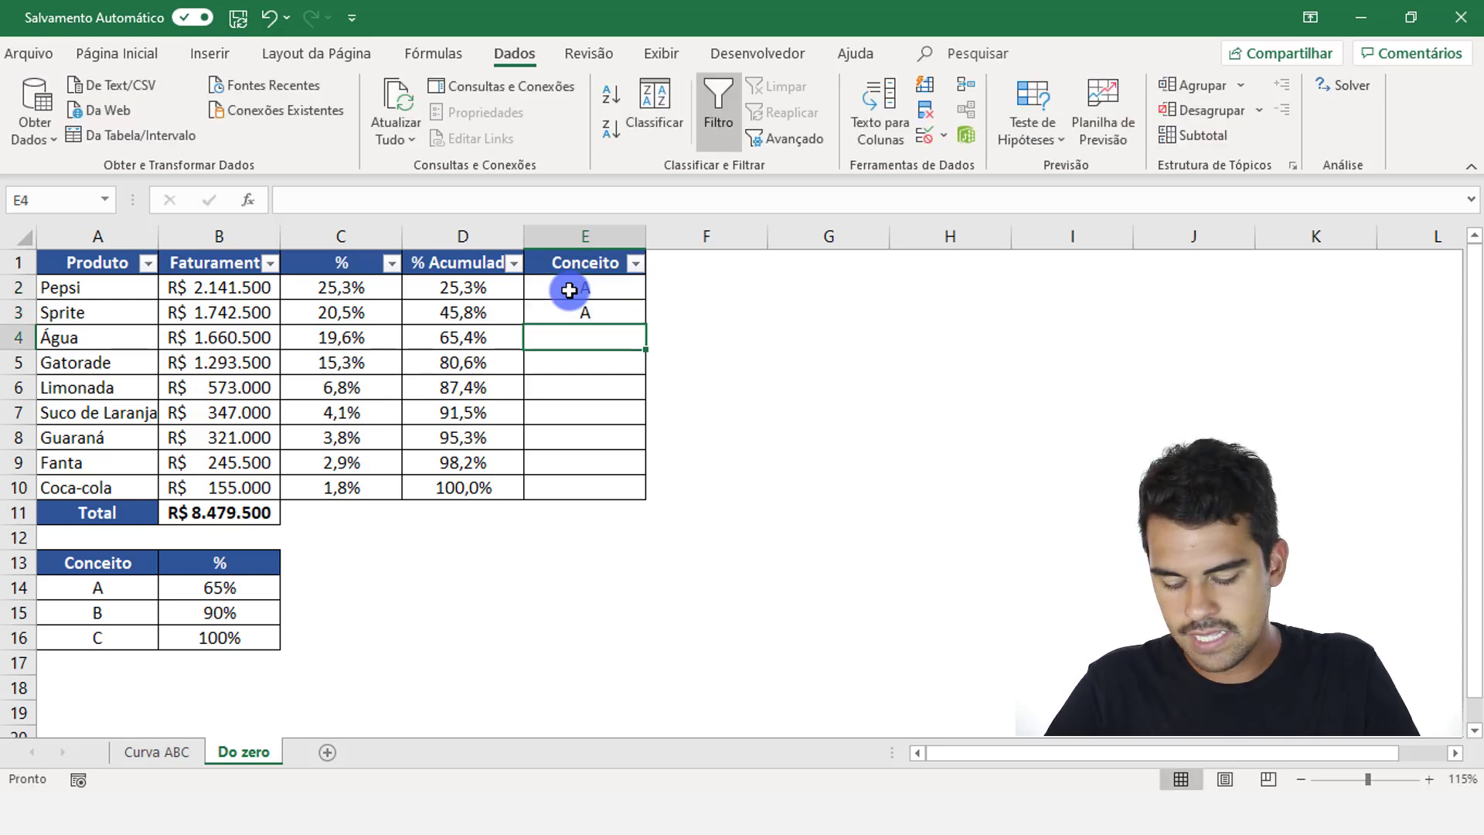
type("B")
key("Return")
type("B")
key("Return")
type("B")
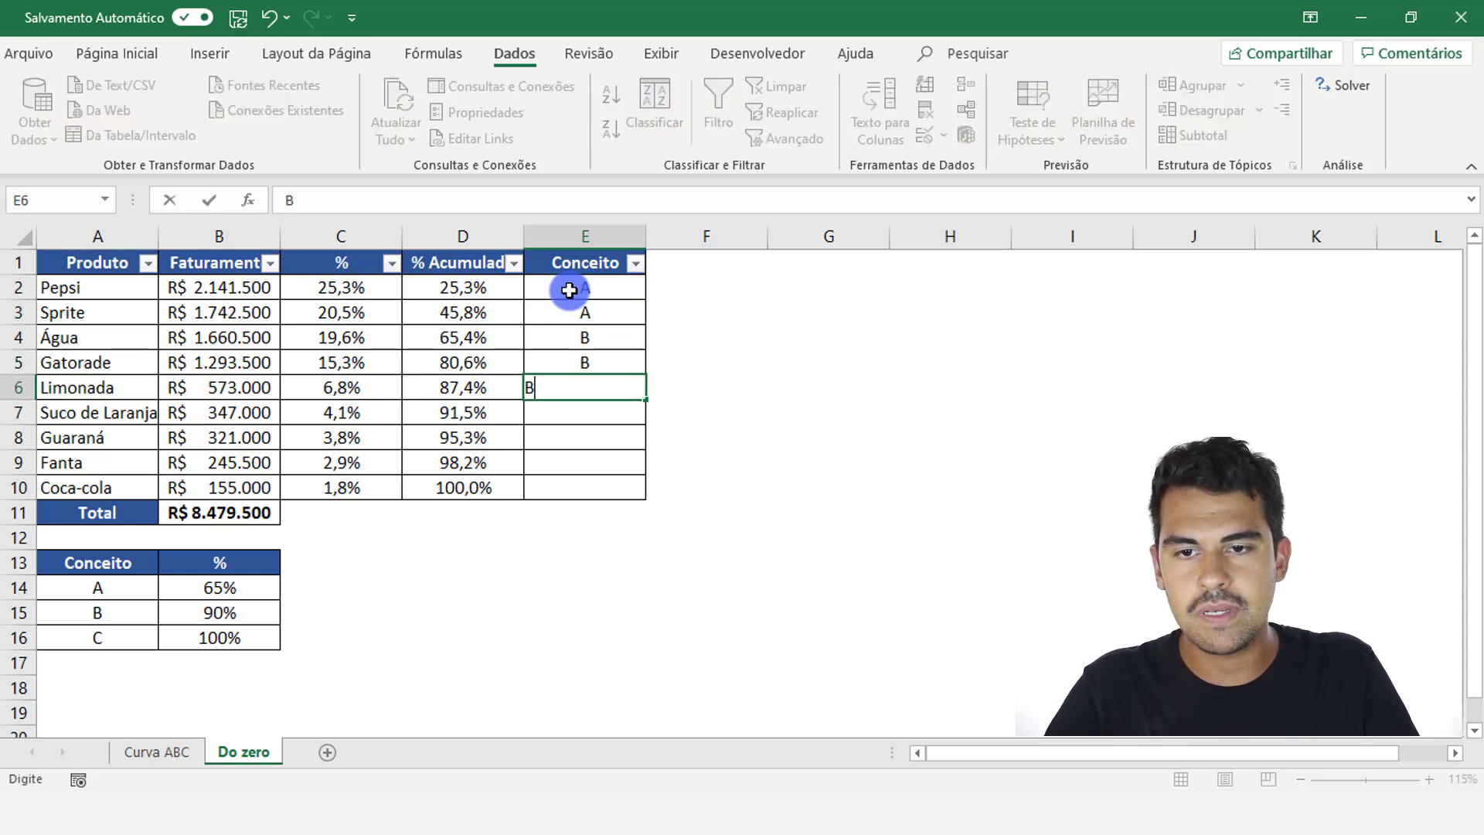
key("Return")
- Enter concept C for Suco de Laranja, Guaraná, Fanta and Coca-cola in E7:E10
type("C")
key("Return")
type("C")
key("Return")
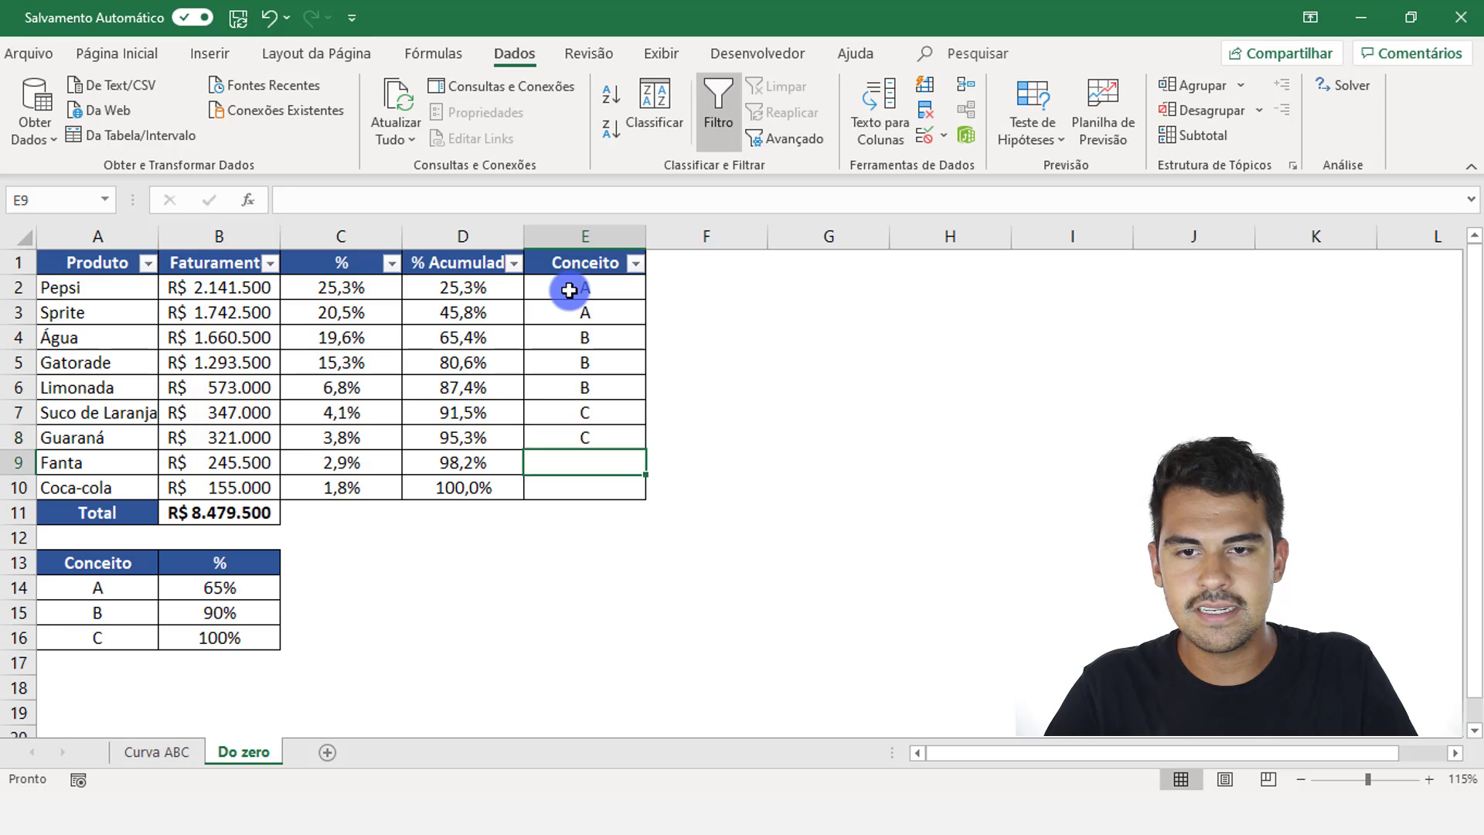
type("C")
key("Return")
type("C")
key("ctrl+Return")
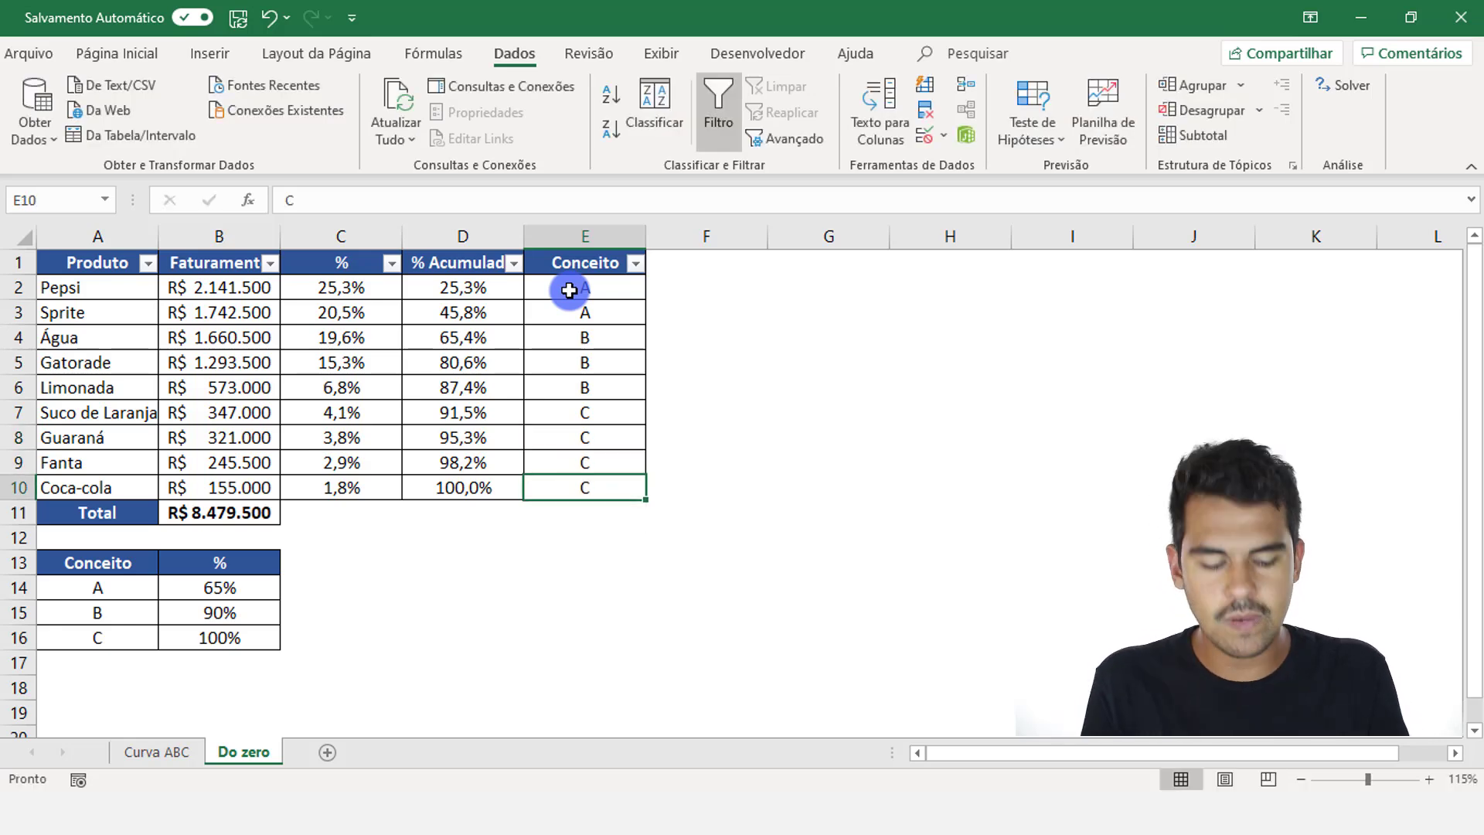
- Compare the manually entered concepts in E2:E10 with the concept column on the finished Curva ABC sheet
key("ctrl+Page_Up")
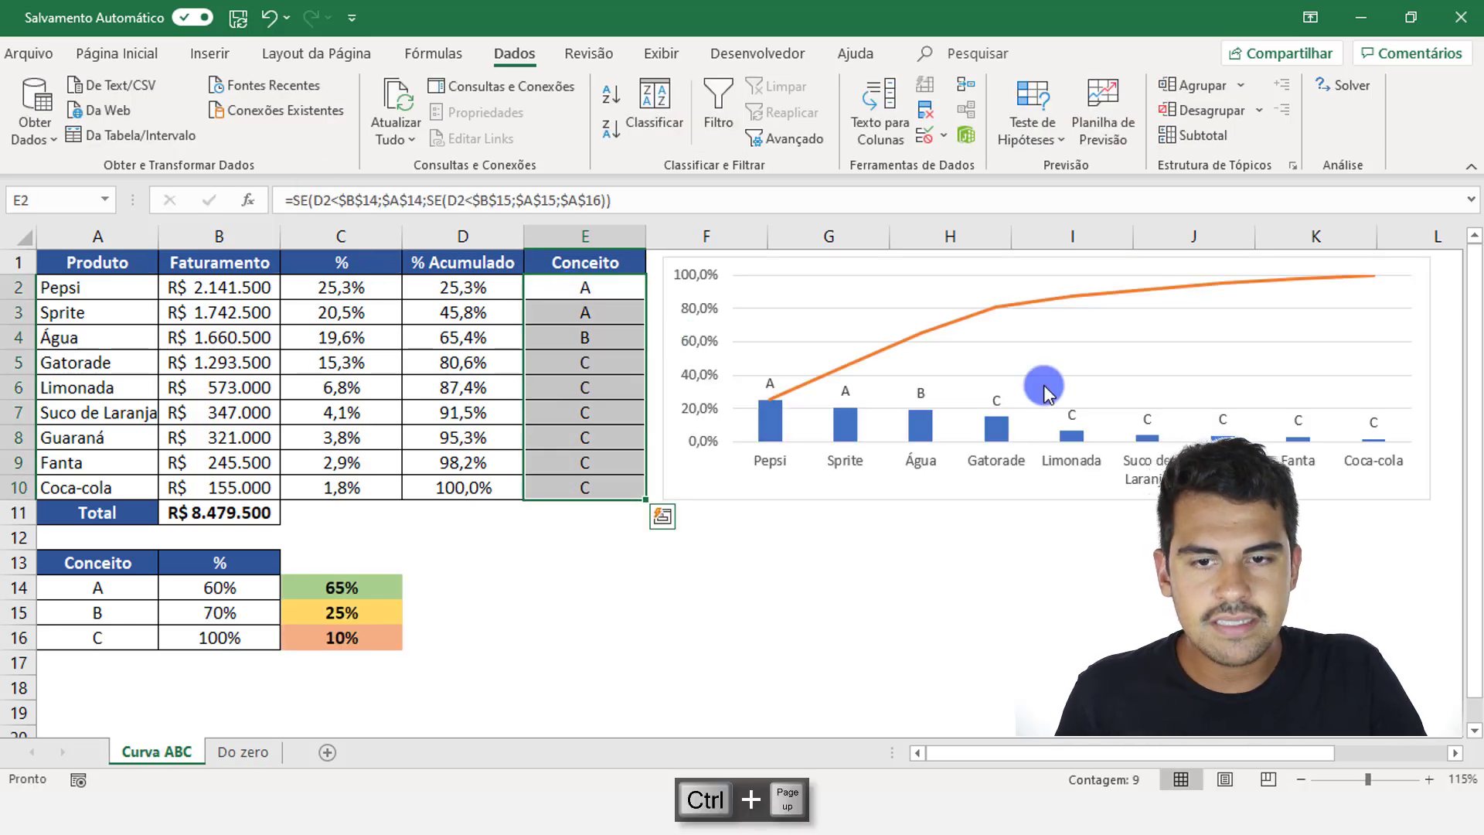
key("ctrl+Page_Down")
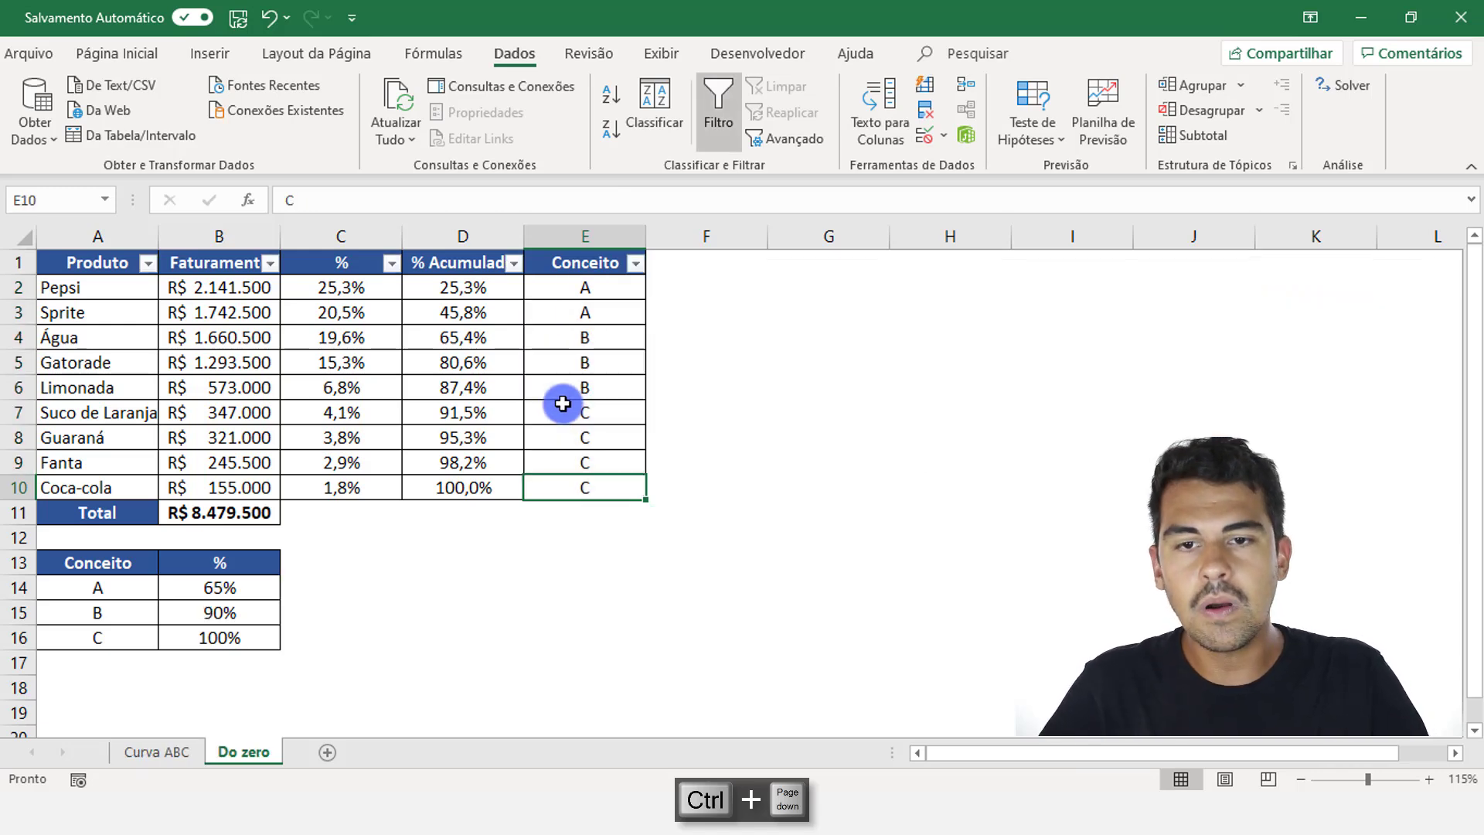
left_click(587, 310)
left_click_drag(593, 289, 615, 476)
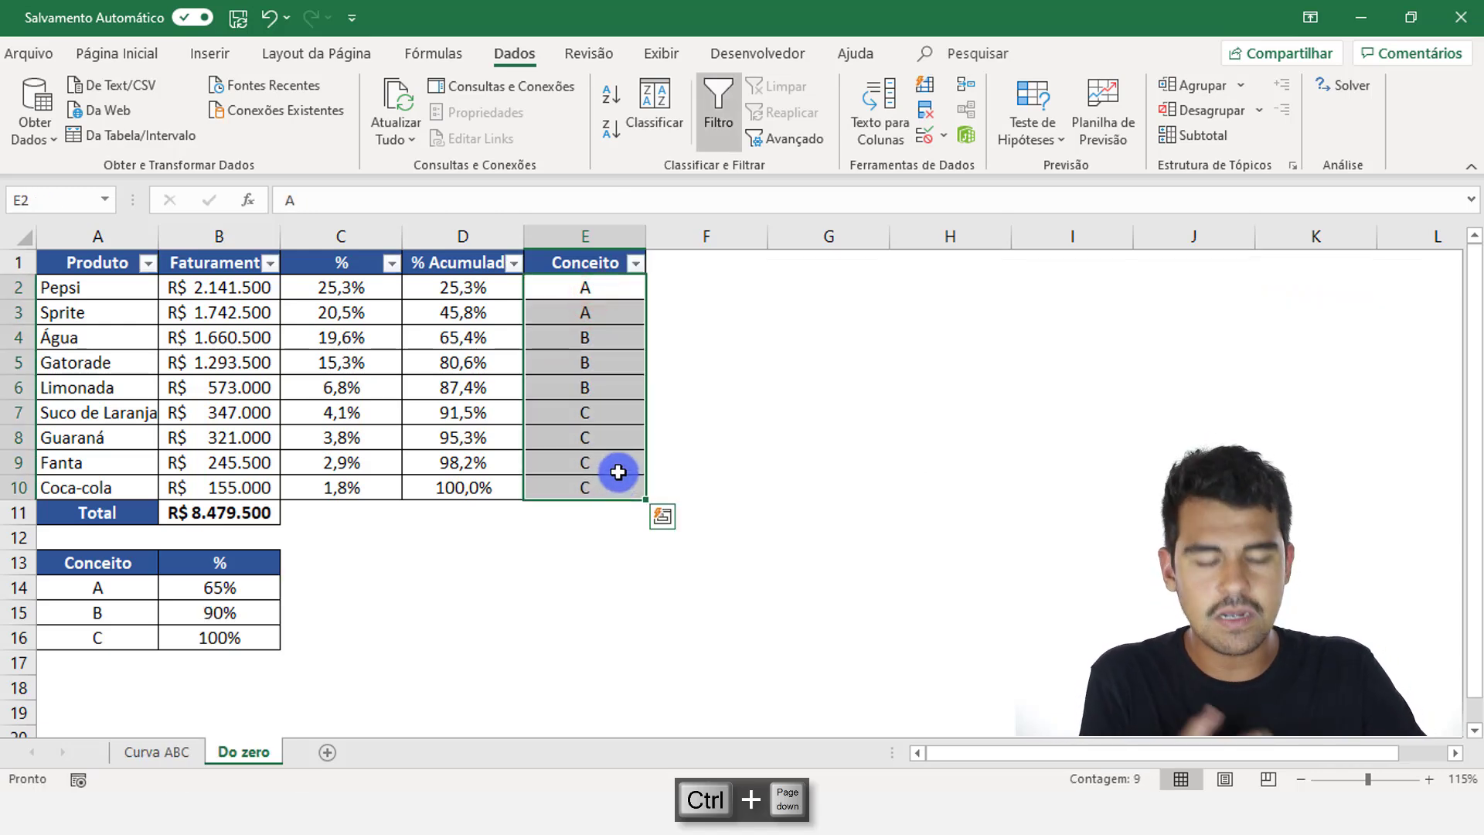
- Set the concept A limit in B14 to 80% and check the manually entered concepts in E2:E10 against it
left_click_drag(245, 589, 248, 628)
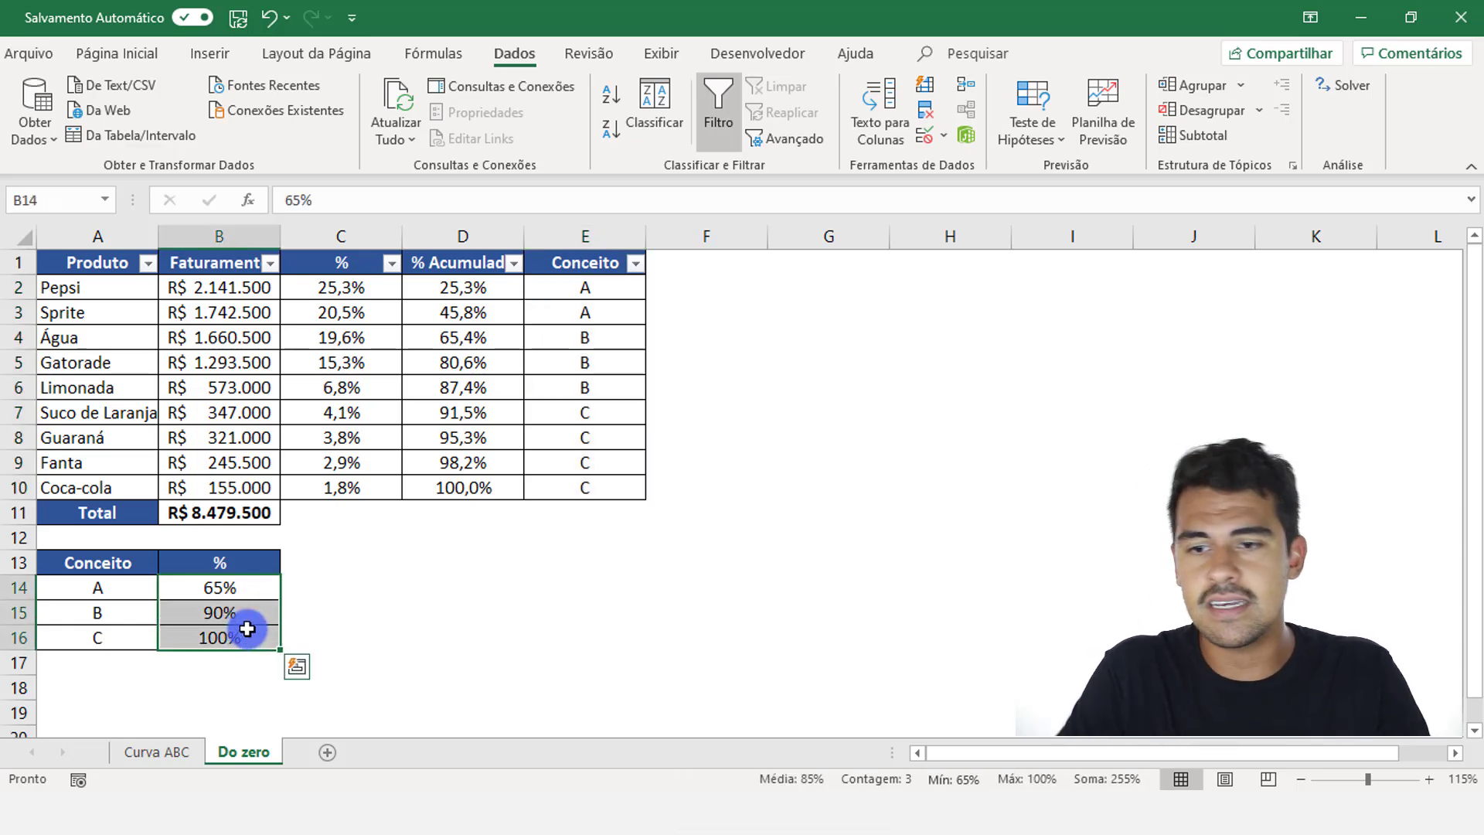
left_click(220, 594)
type("80")
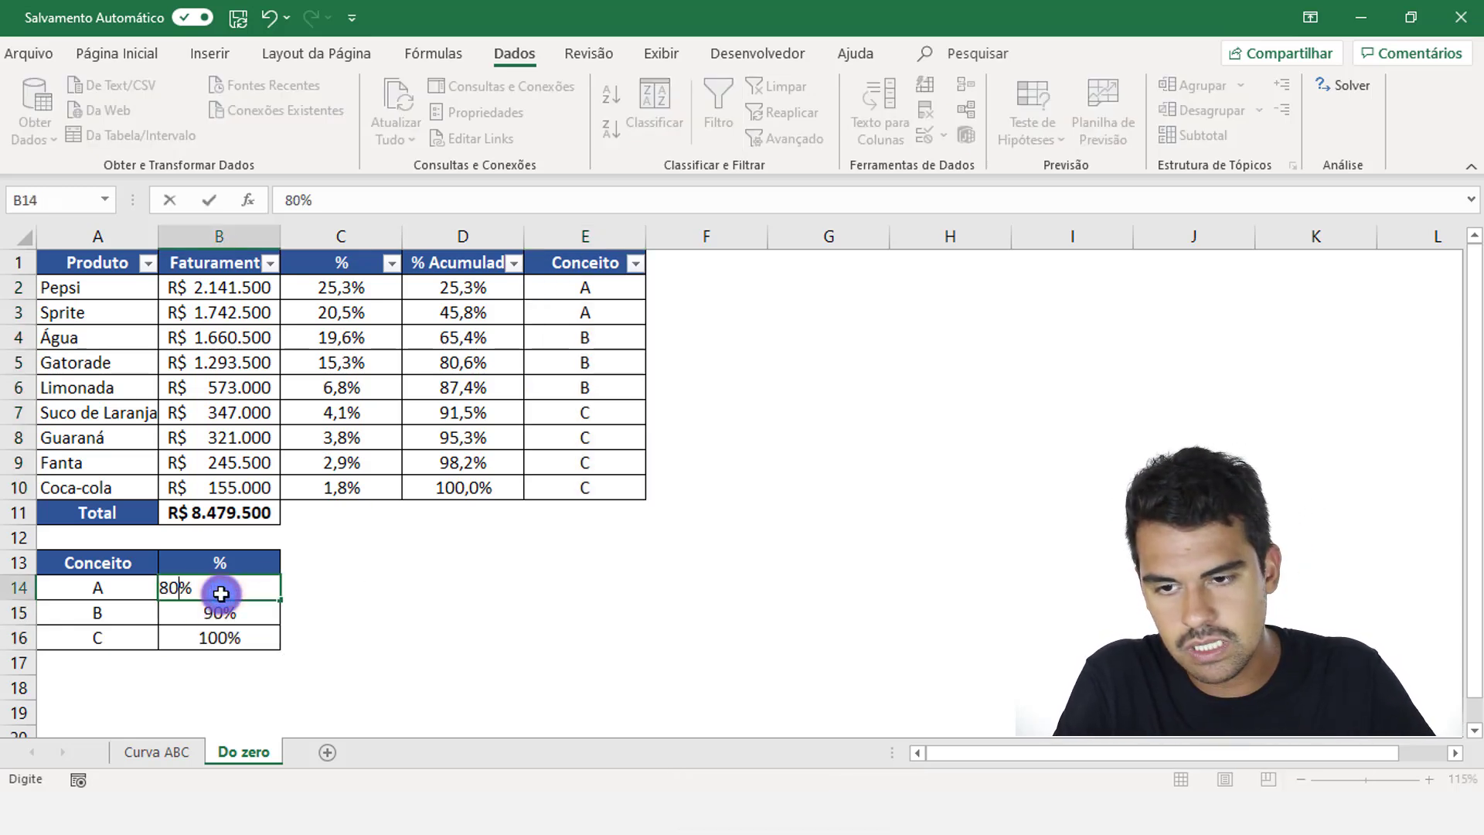
key("Return")
left_click_drag(585, 289, 623, 482)
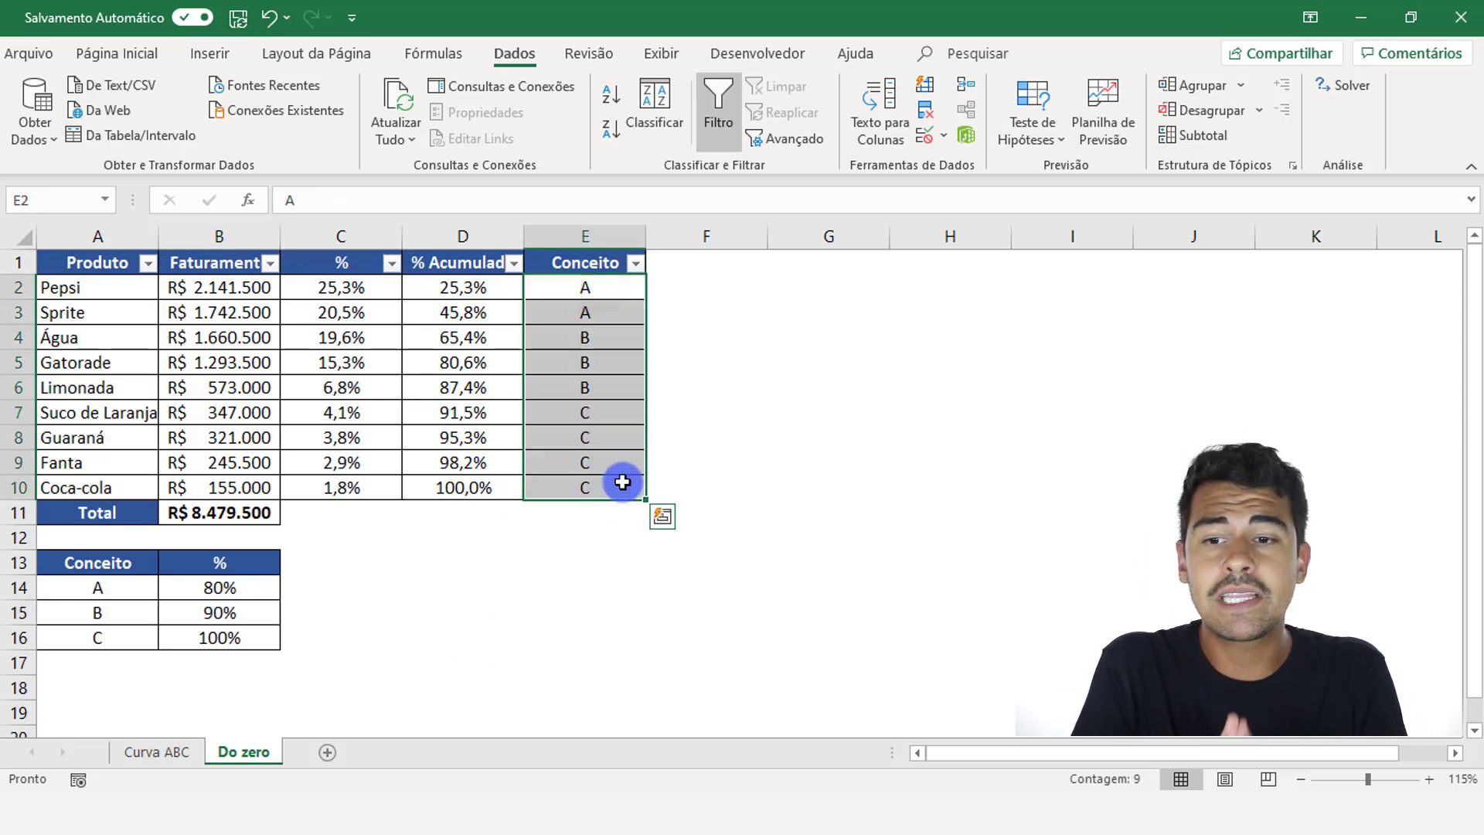
- Restore the concept A limit in B14 to 65%
left_click(180, 596)
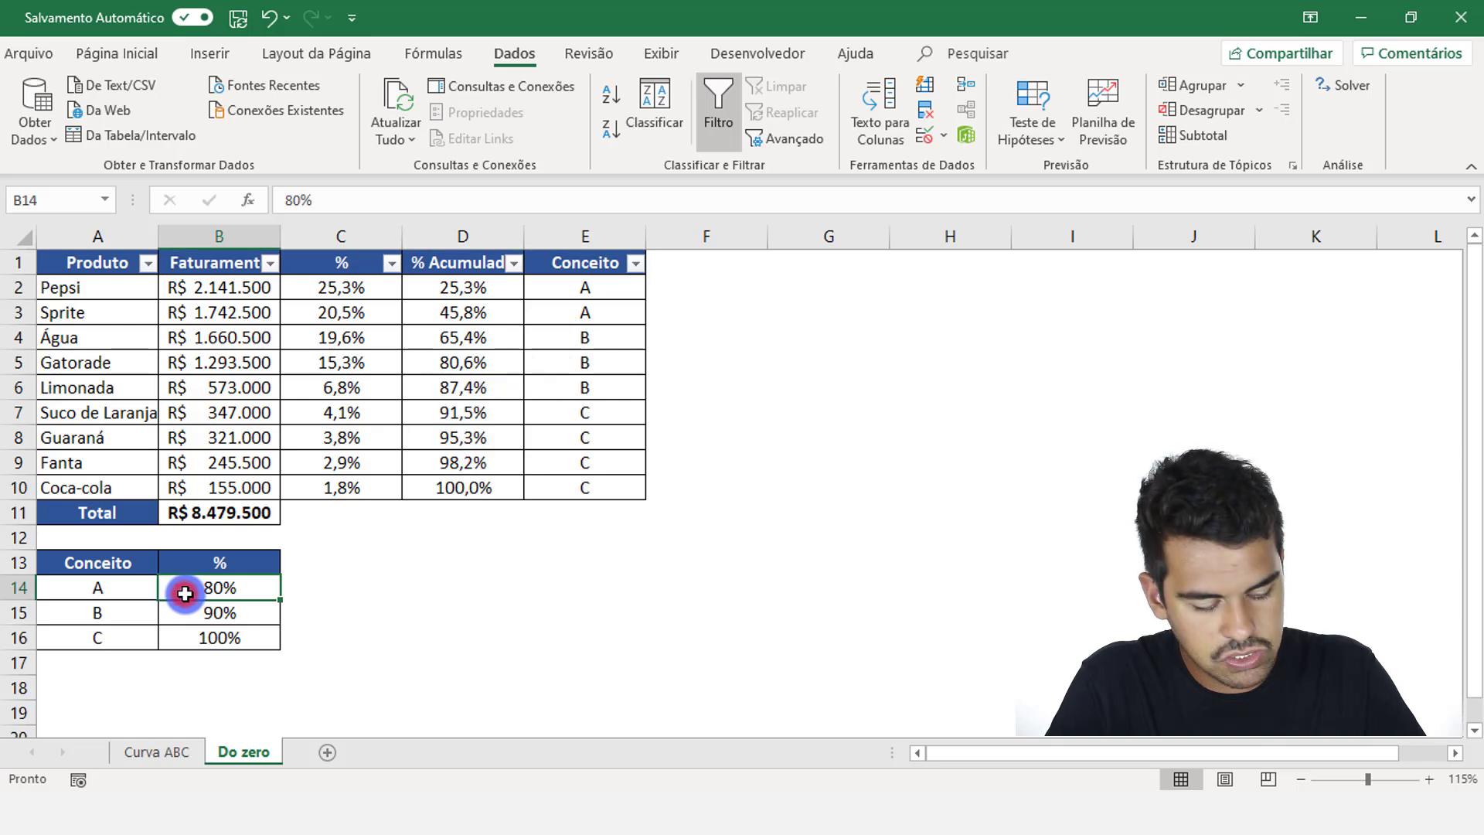
type("65")
key("Return")
- Clear the manually entered concepts from E2:E10
left_click_drag(576, 292, 619, 482)
key("Return")
key("Return")
type("]")
key("Return")
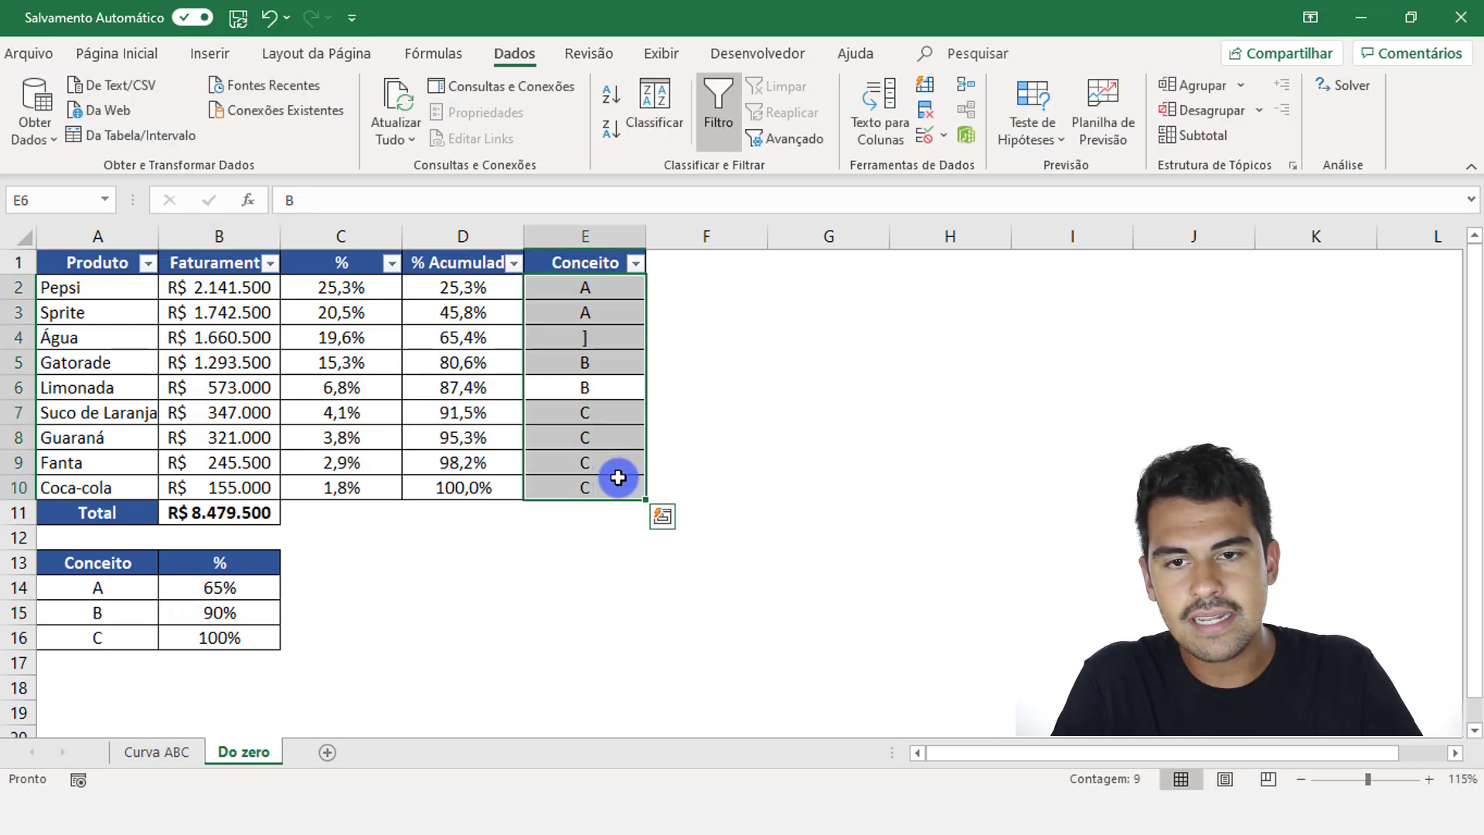
key("Return")
key("Return")
key("Return")
key("Return")
key("Return")
key("Return")
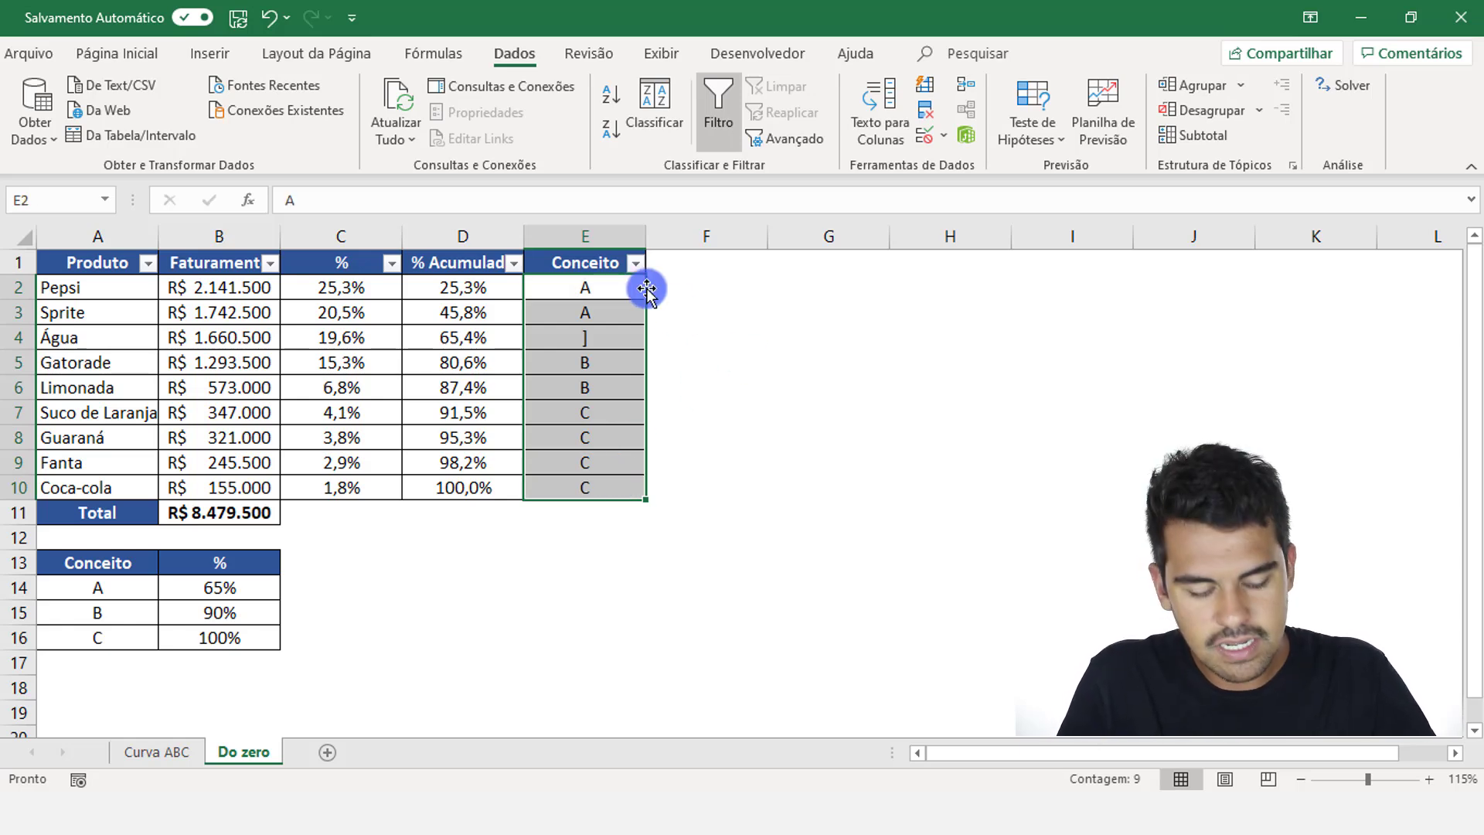
- Examine Pepsi's cumulative share in D2 and the concept limits in A14:B16 to work out the classification logic
left_click_drag(242, 587, 192, 638)
left_click_drag(132, 589, 231, 638)
left_click(588, 286)
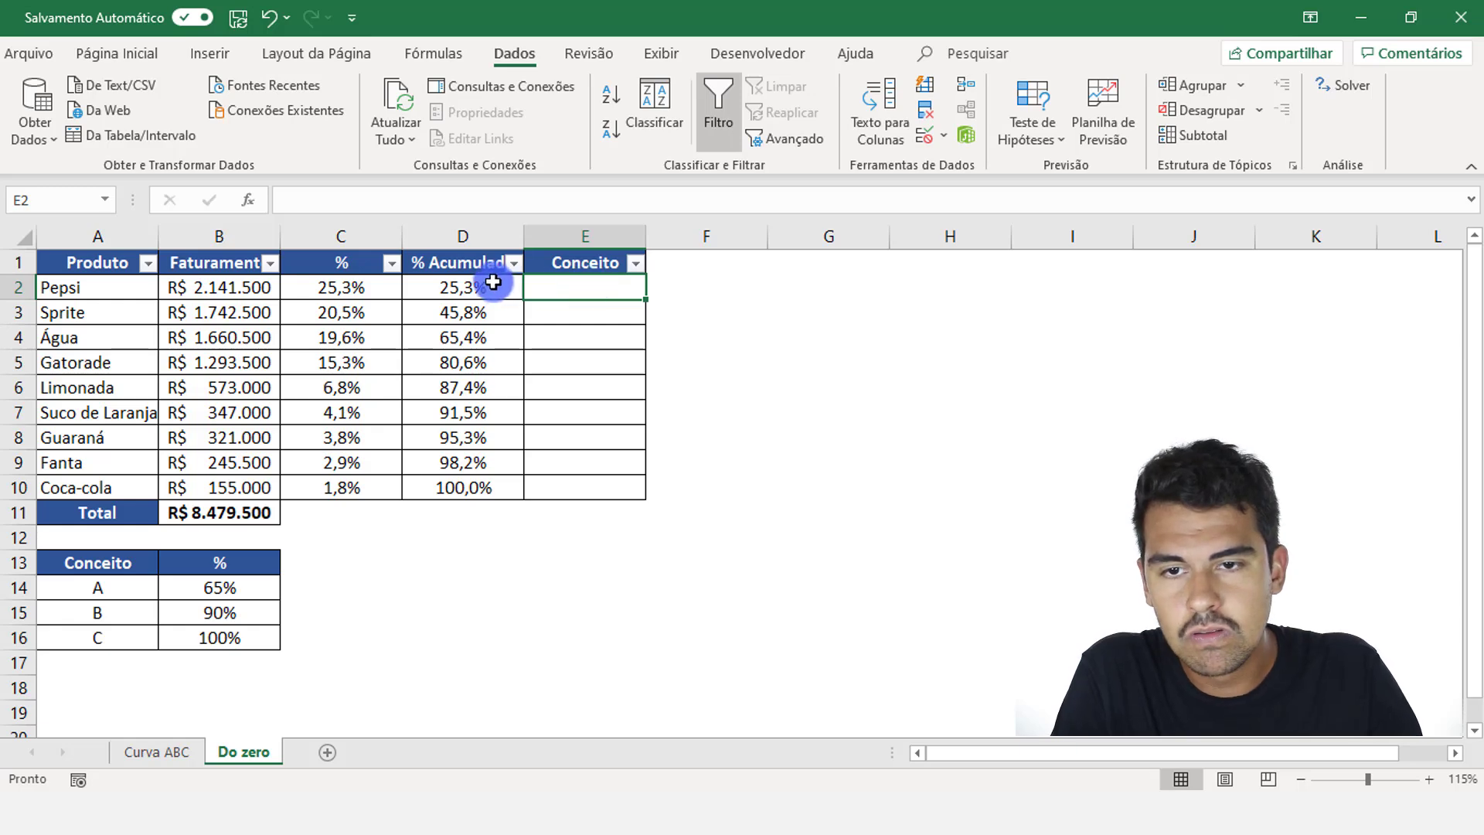
left_click(496, 286)
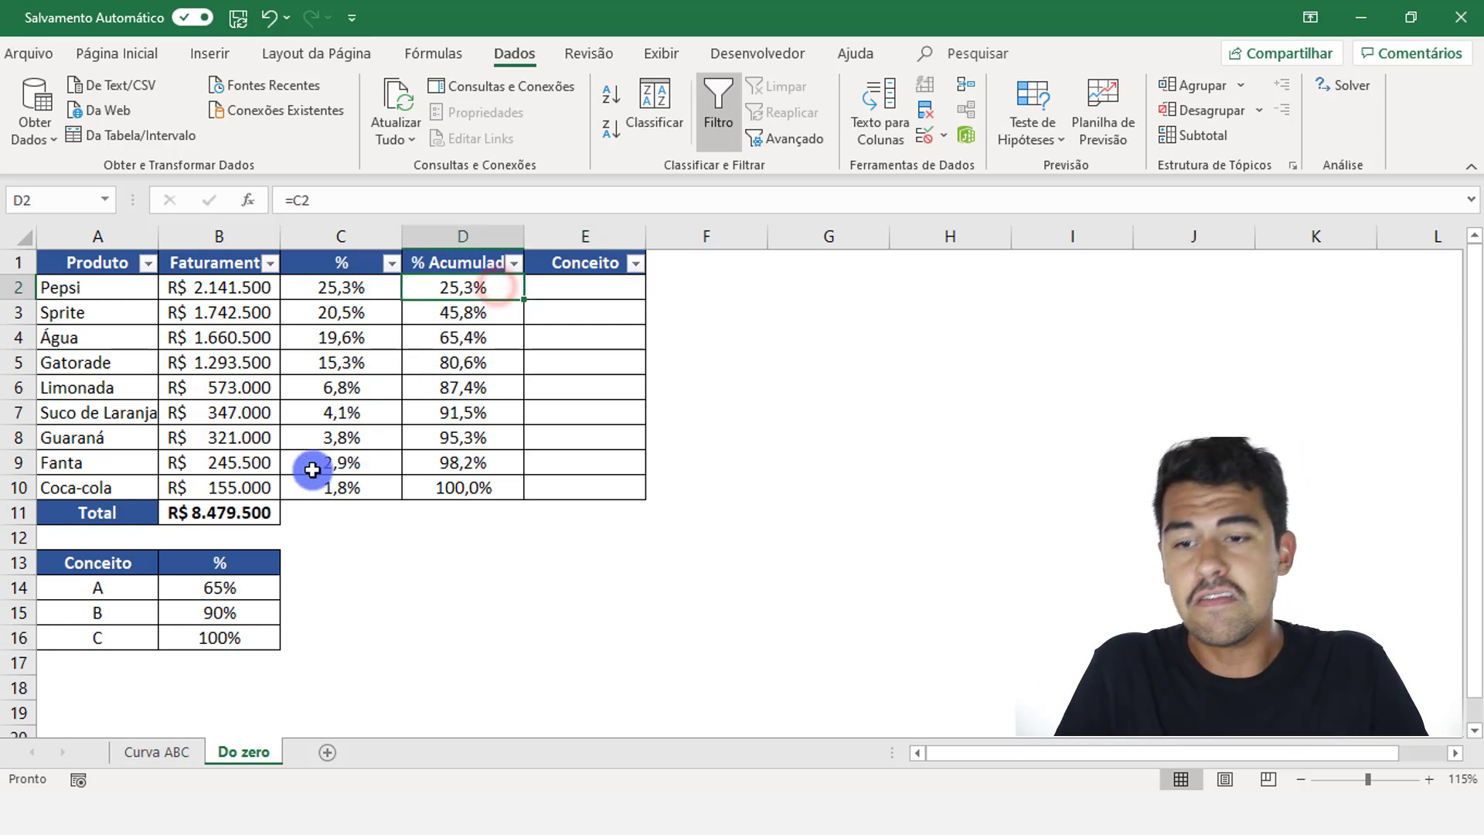
left_click_drag(133, 591, 187, 626)
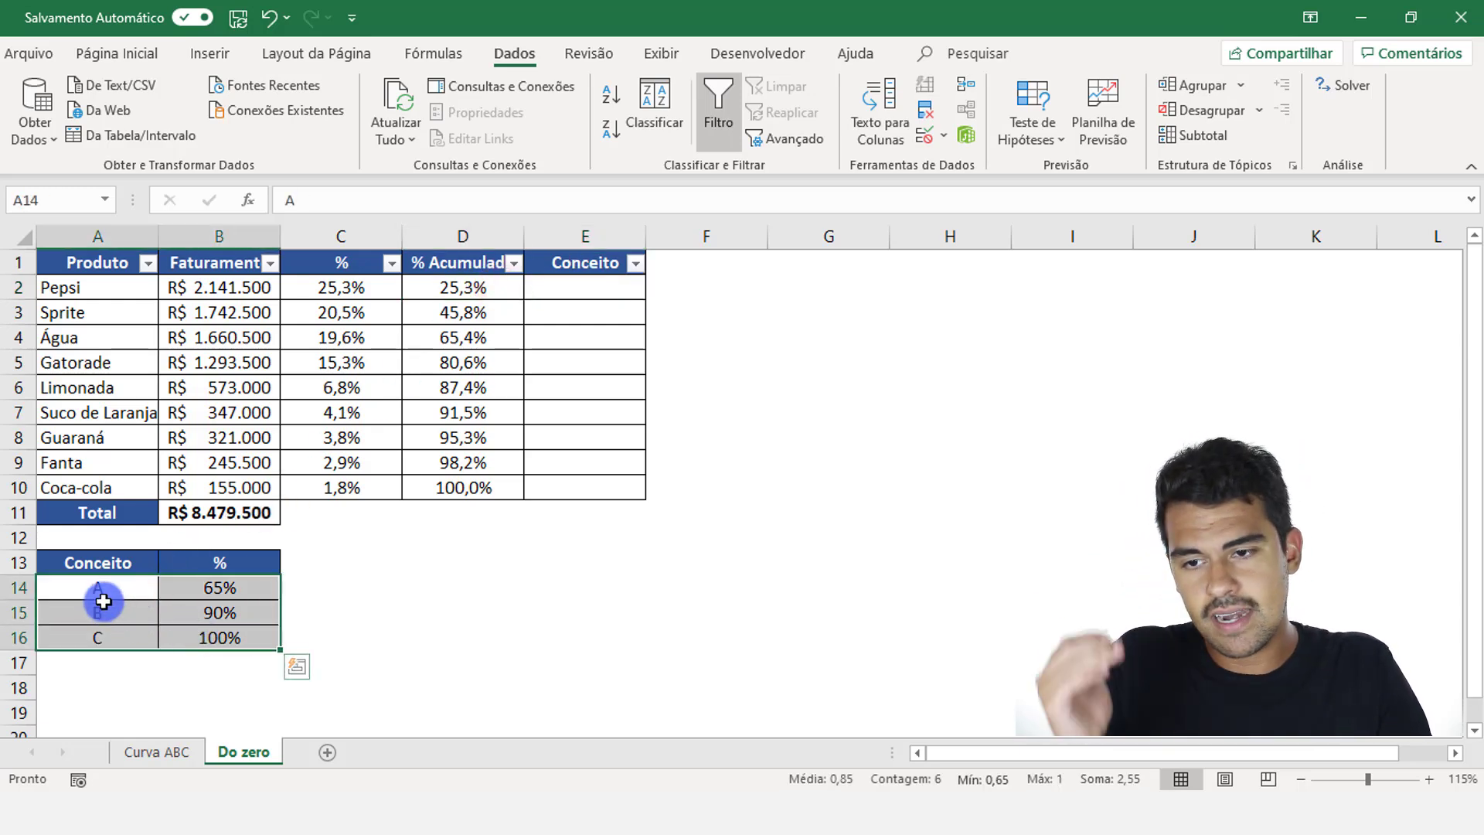
left_click(103, 591)
left_click(106, 609)
left_click(110, 635)
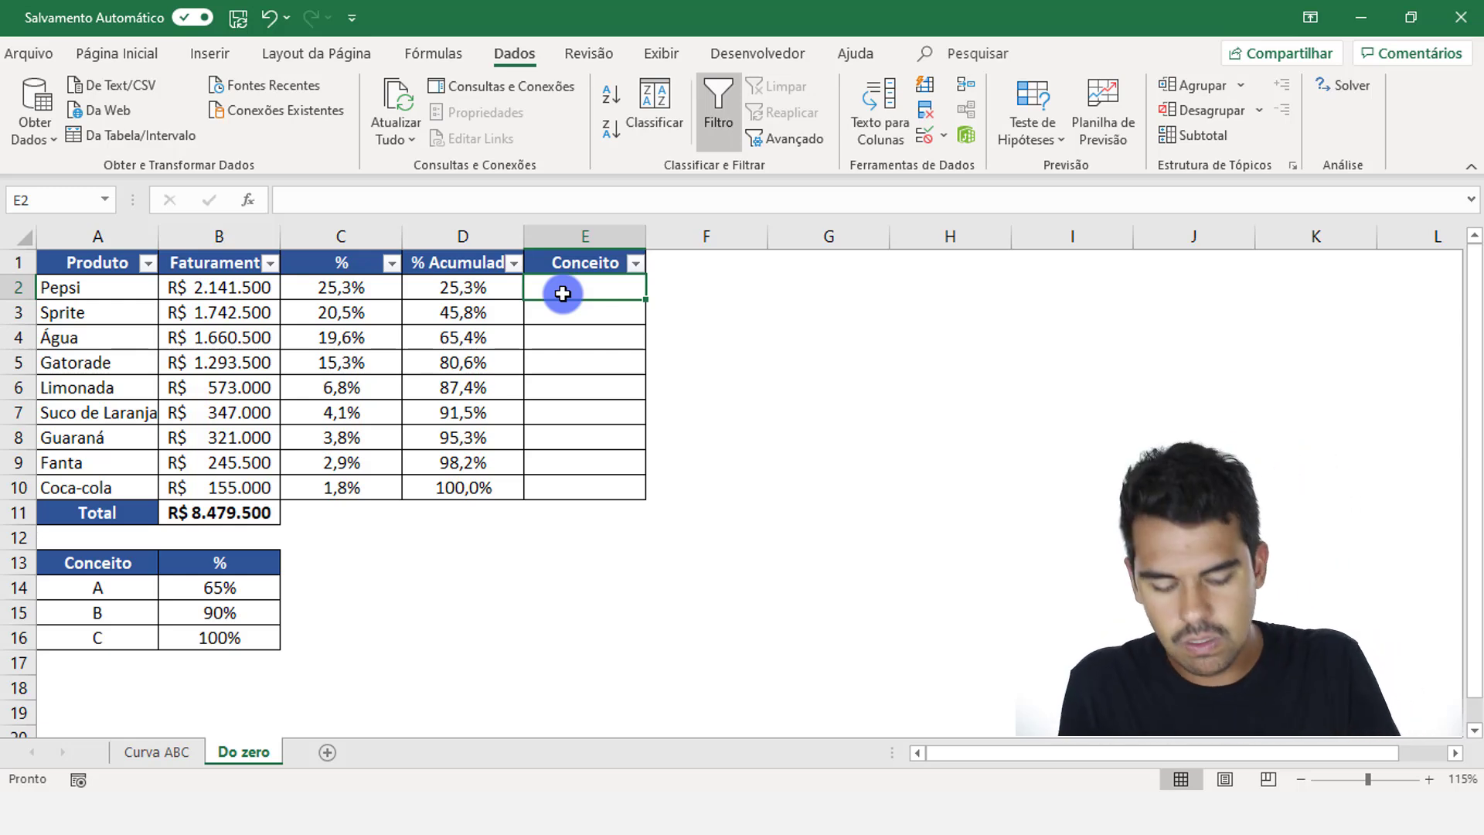
- Start an SE formula in E2 whose logical test checks whether D2 is below the concept A limit, D2<B14
type("=SE")
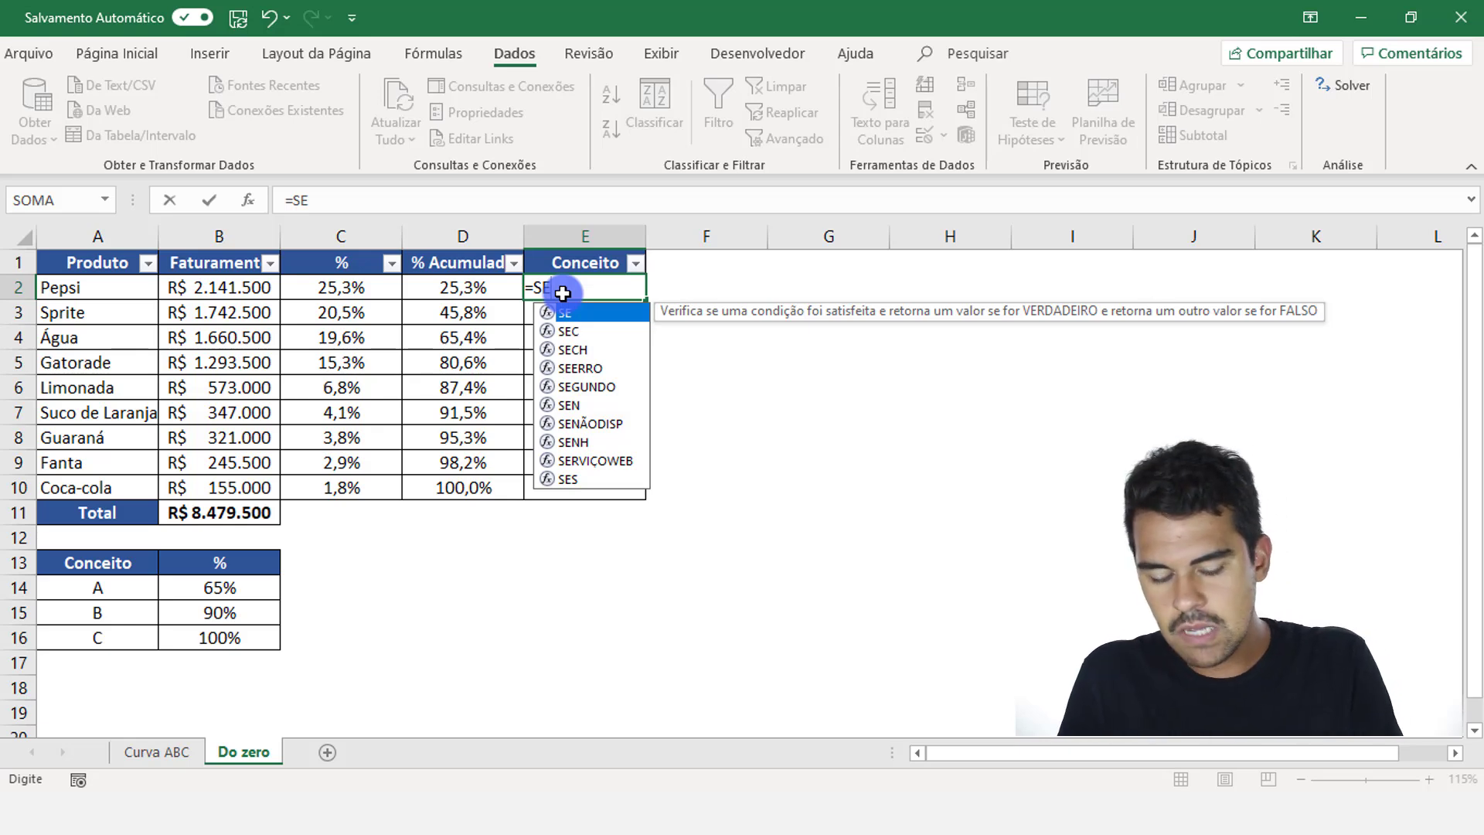
type("(")
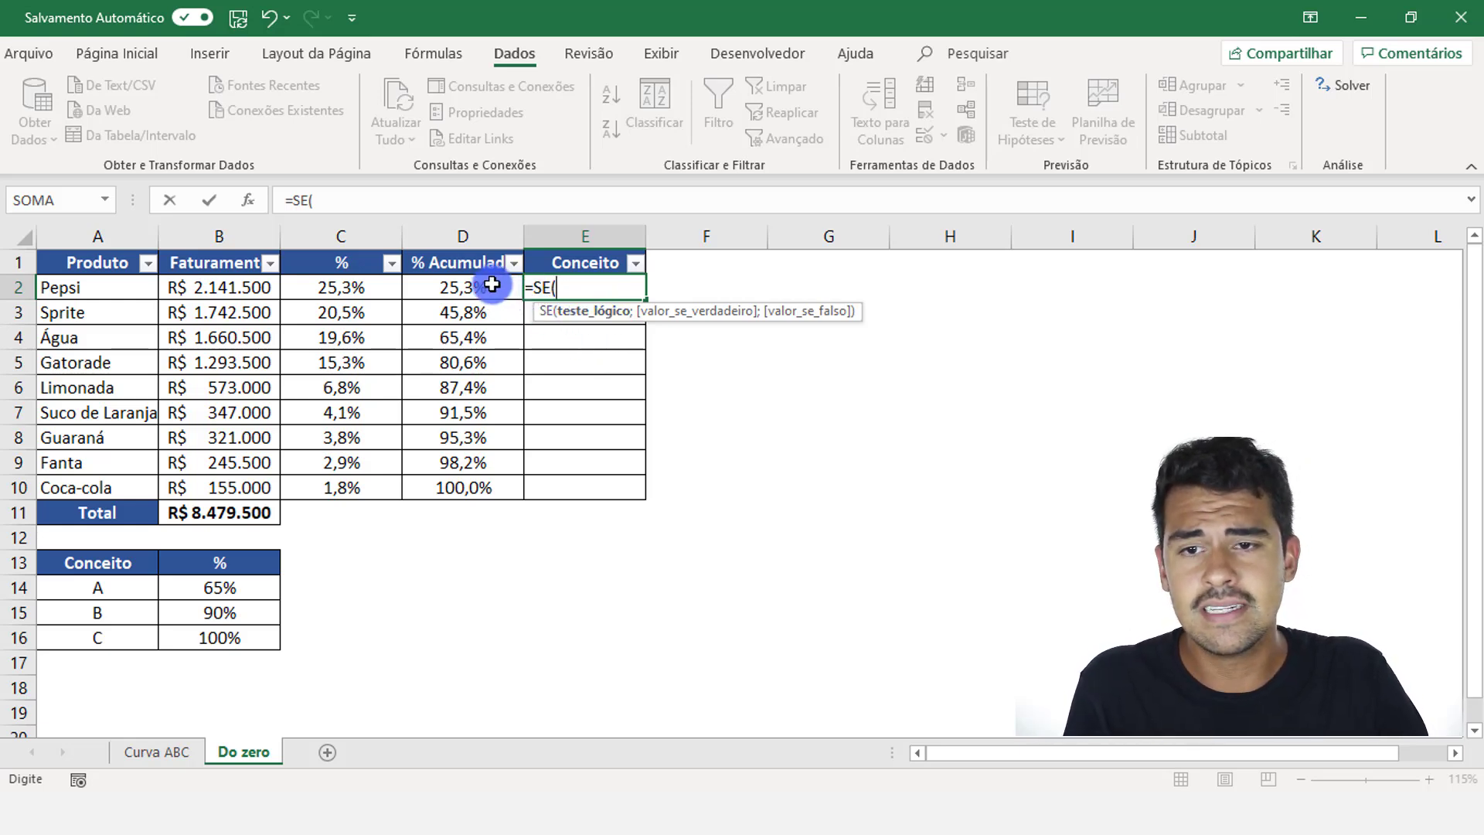
left_click(491, 286)
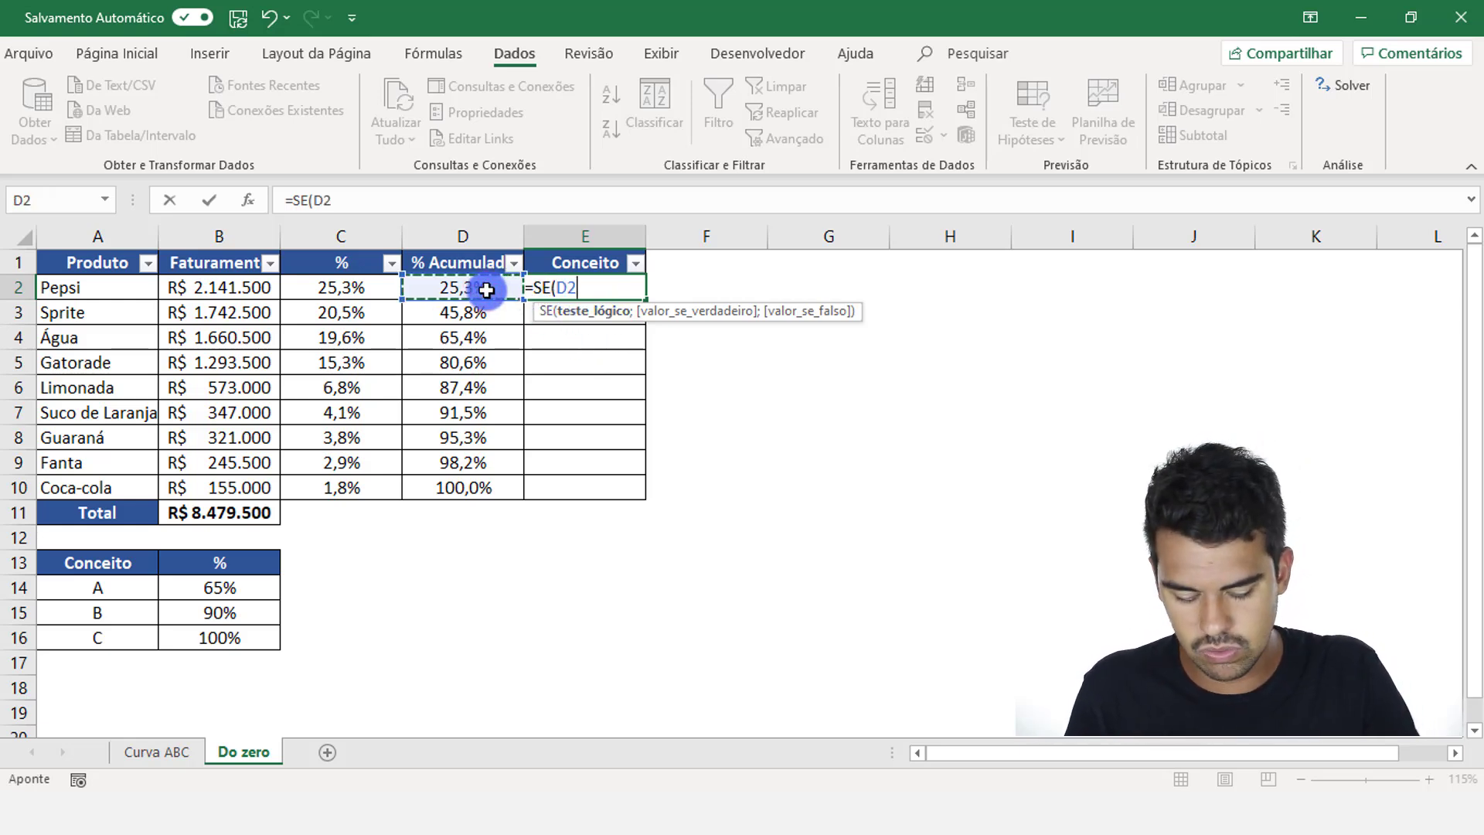
type(">")
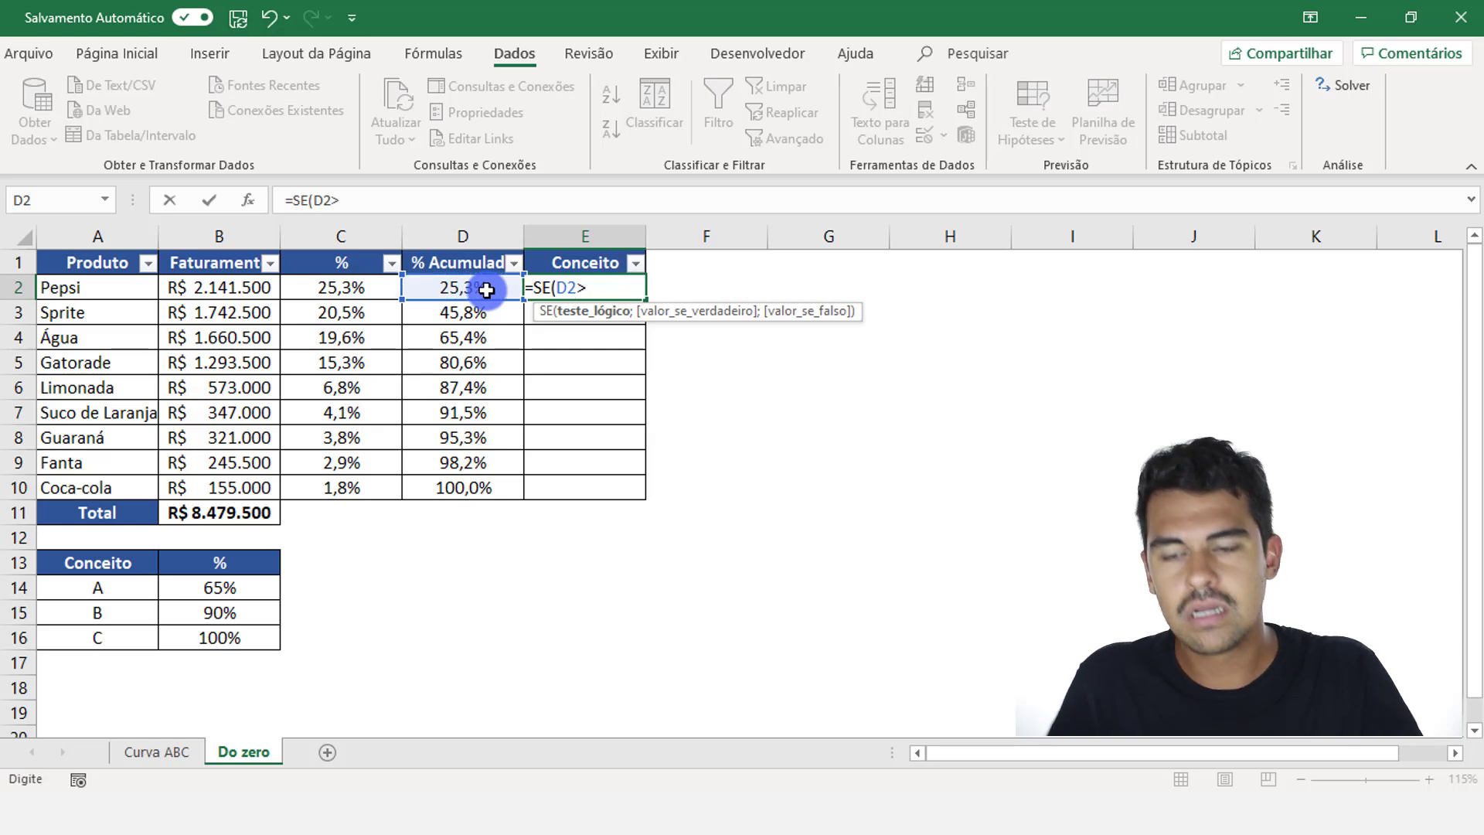
left_click(237, 589)
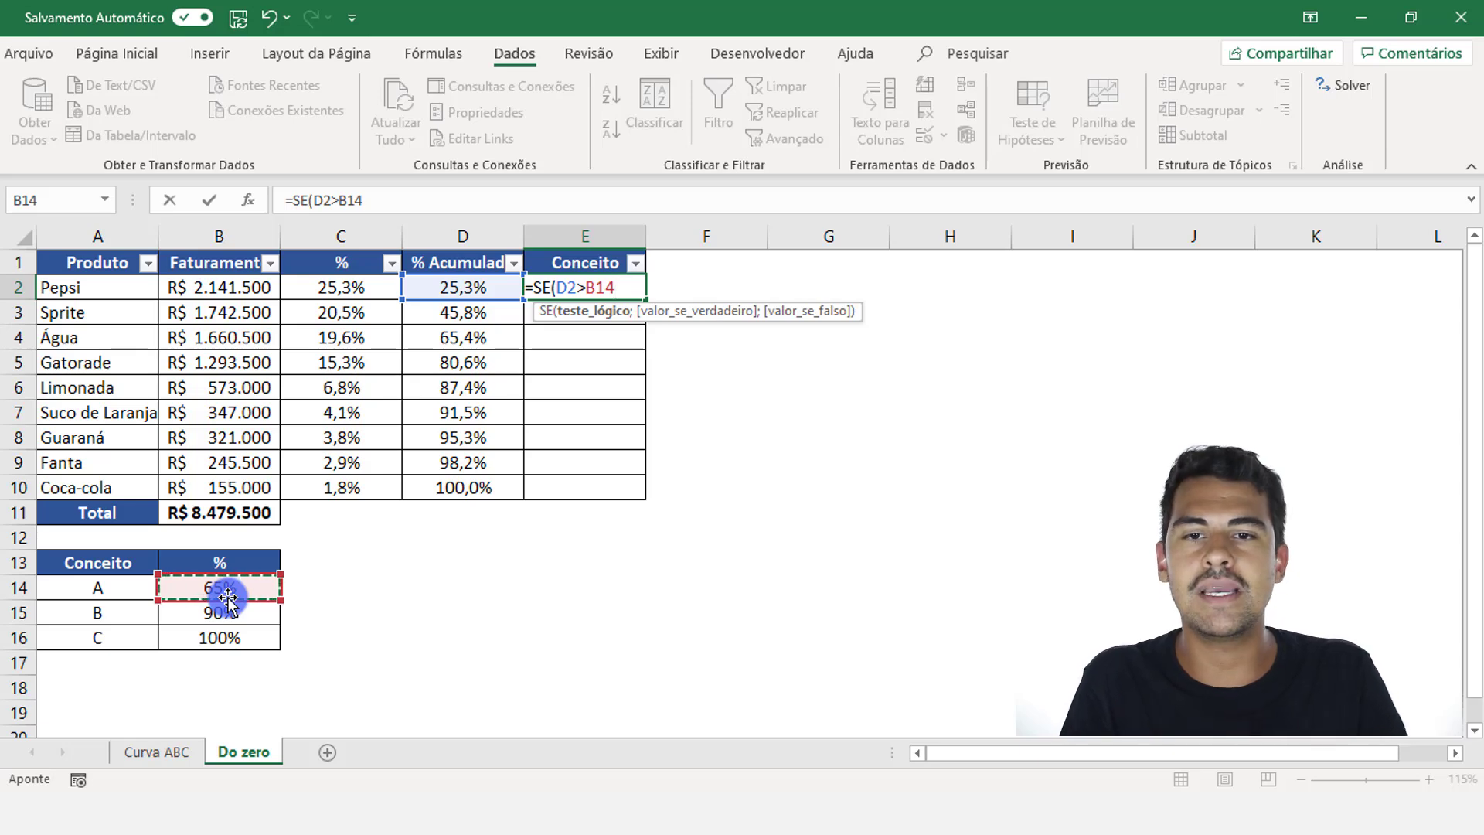
left_click(581, 289)
key("BackSpace")
type("<")
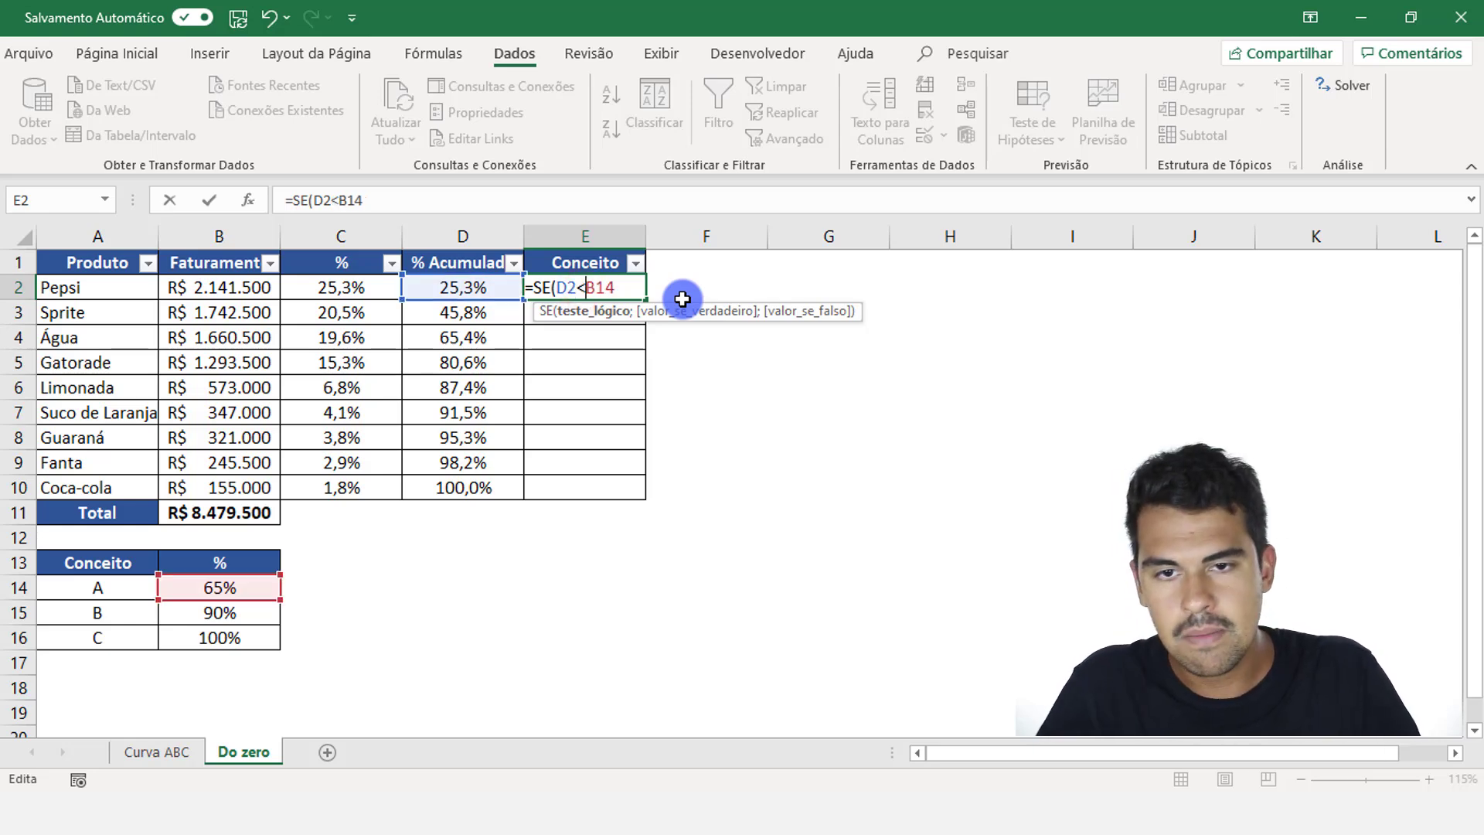
- Make the E2 formula return the concept in A14 when the test is true, and open its value-if-false argument
left_click(623, 287)
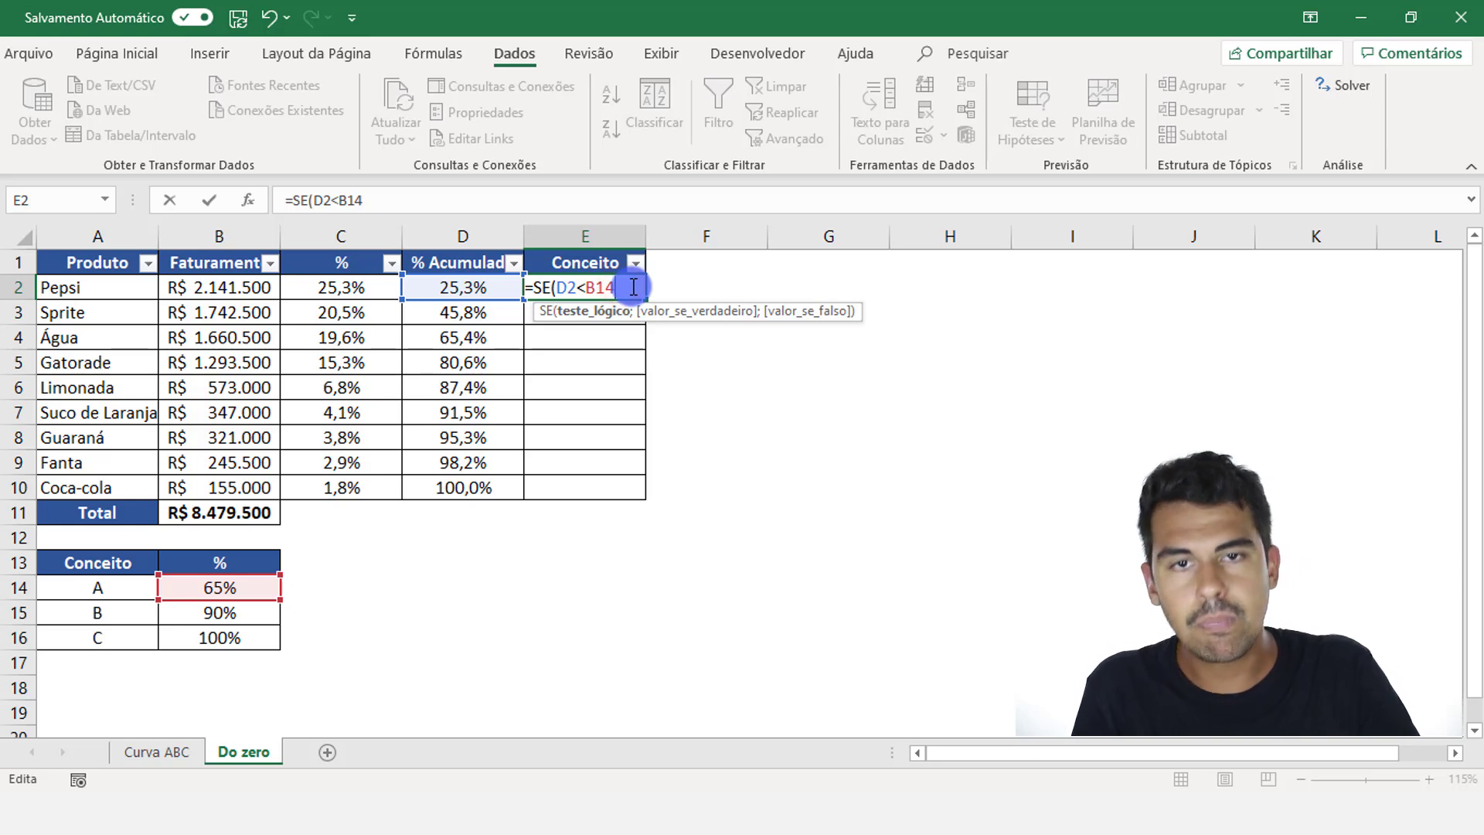
type(";")
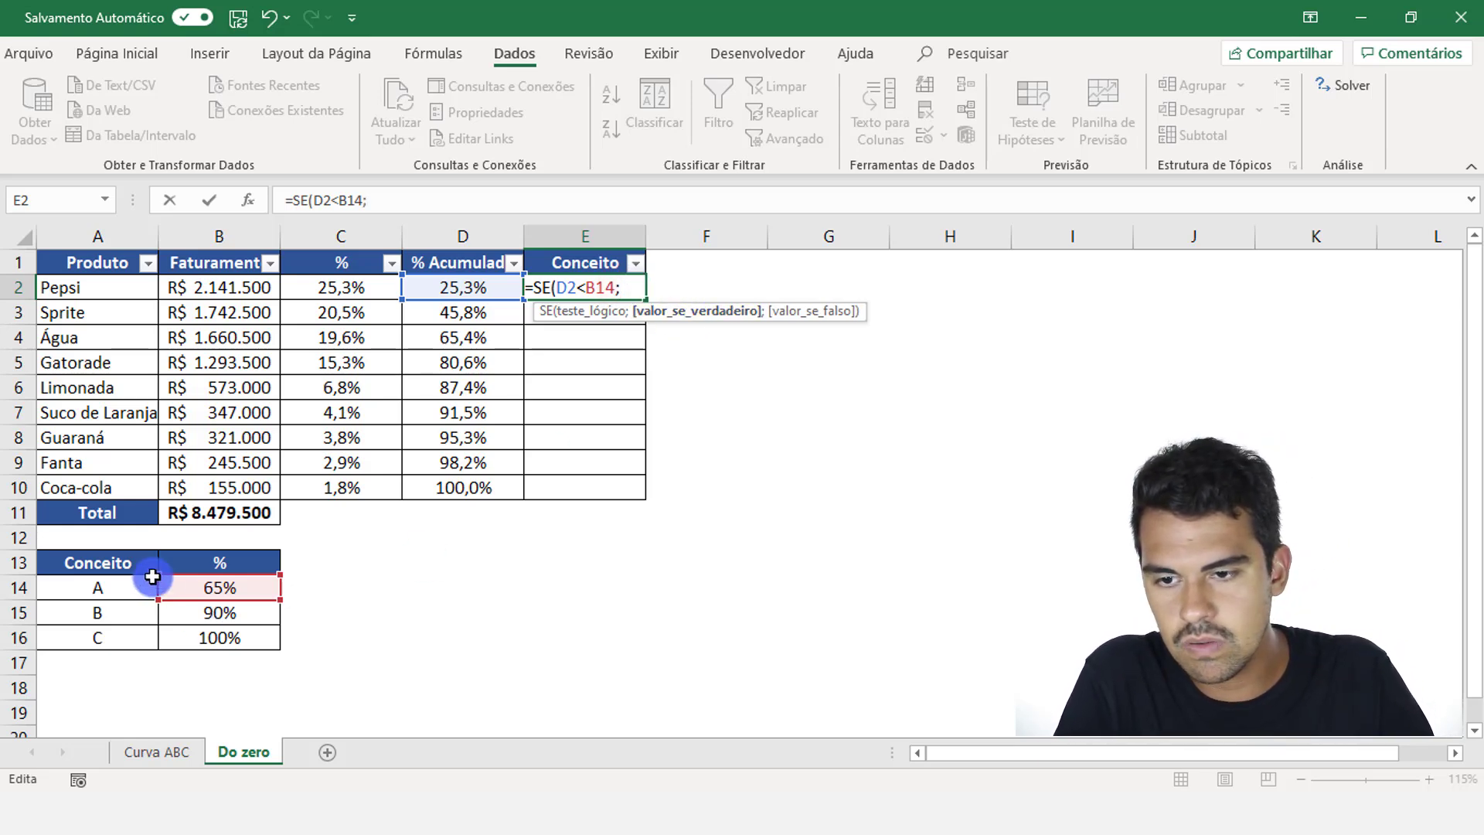
left_click(108, 591)
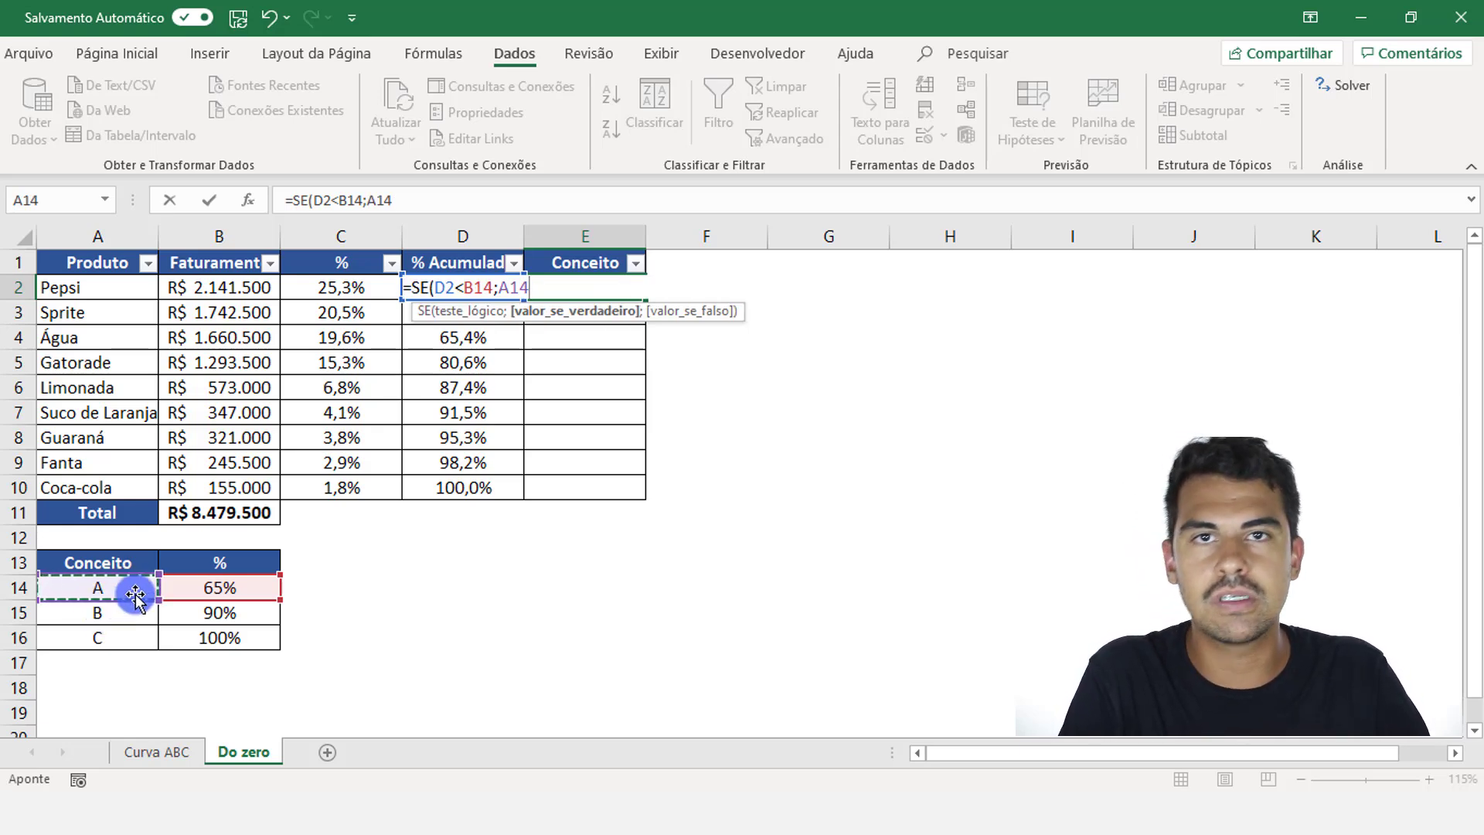
type(";")
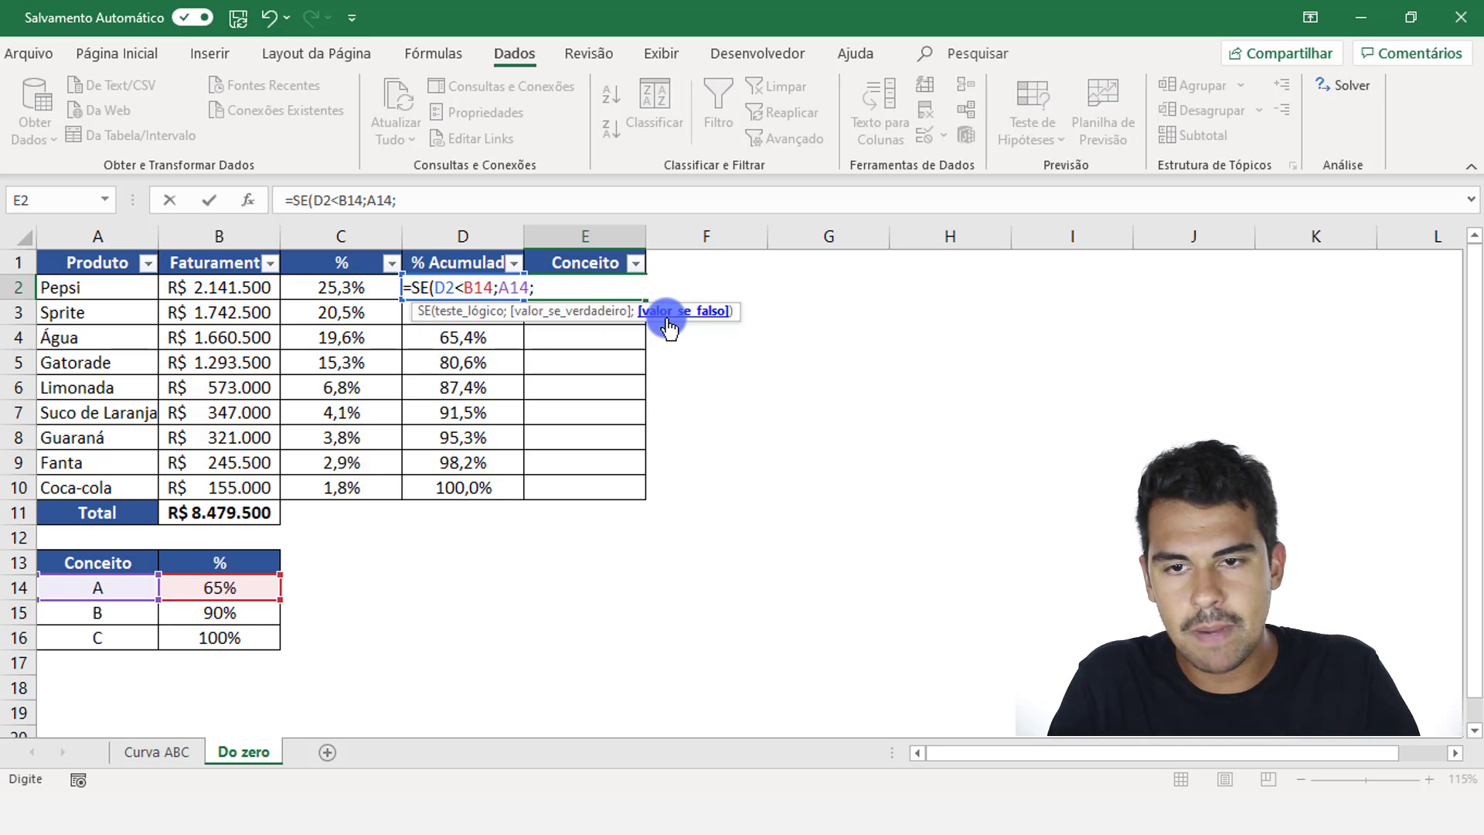
- Review the logical test, value-if-true and value-if-false arguments of the SE formula in E2
left_click(485, 291)
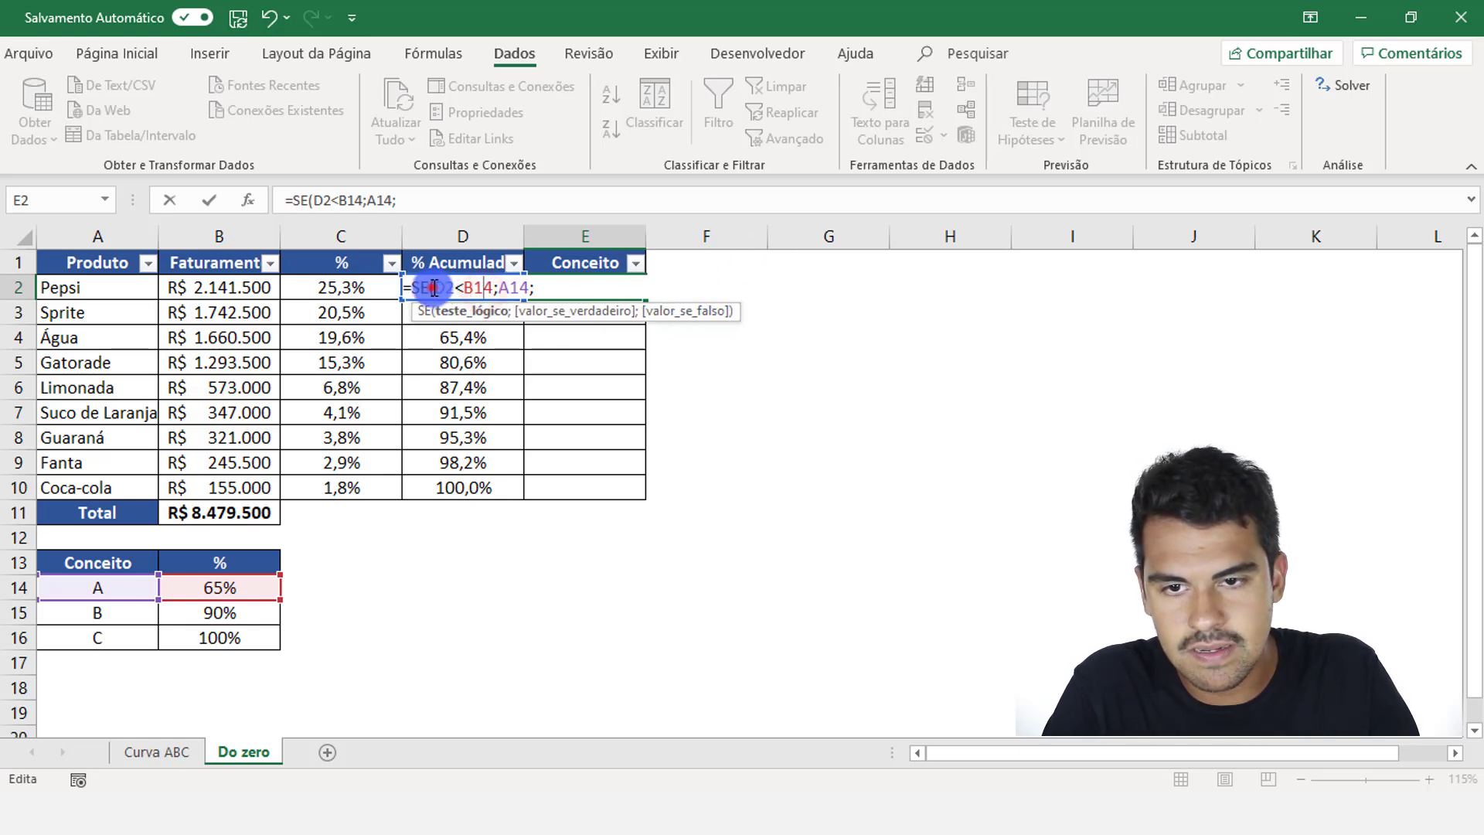
left_click_drag(432, 288, 495, 299)
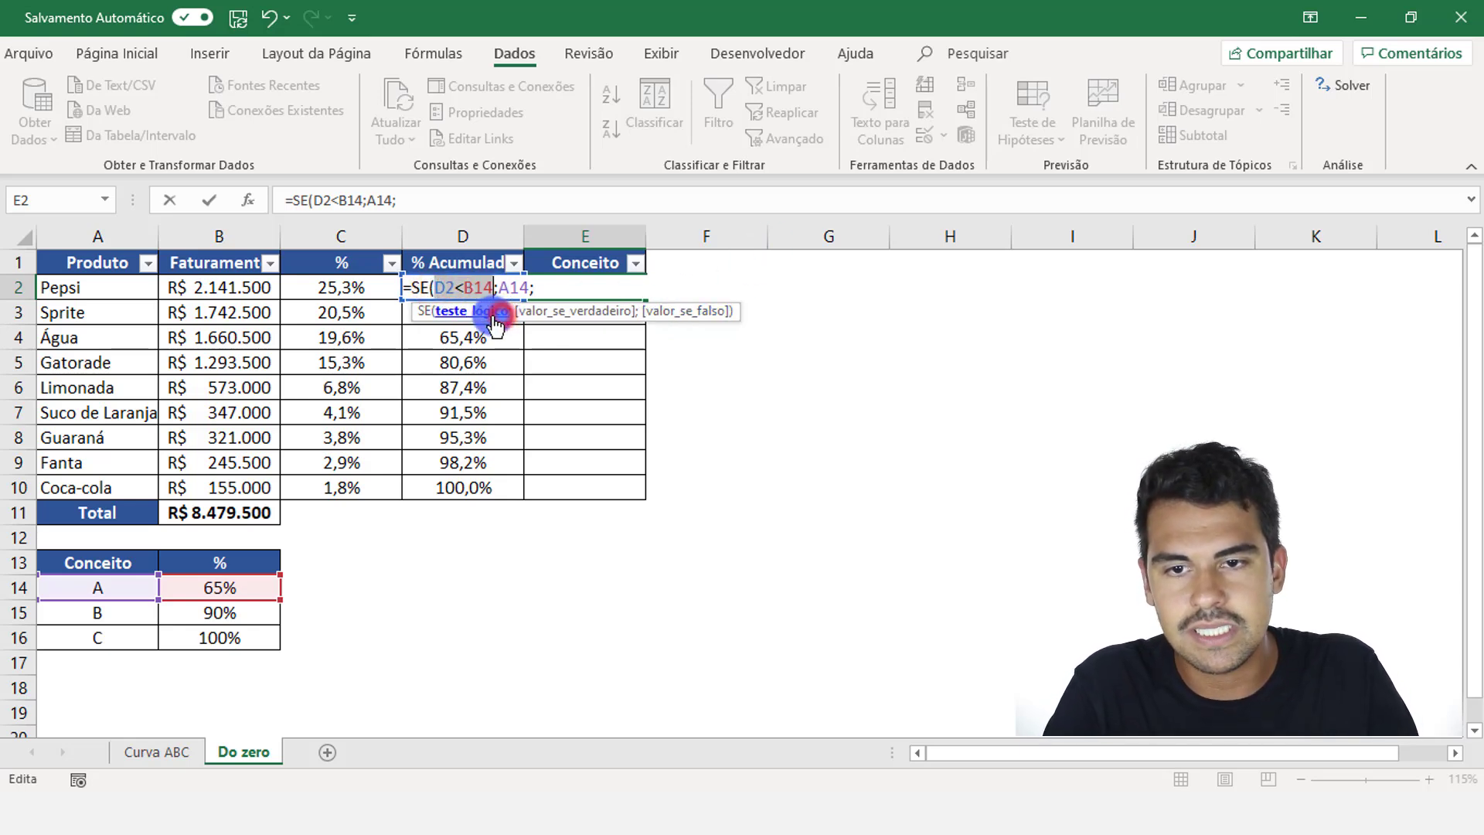
left_click(541, 312)
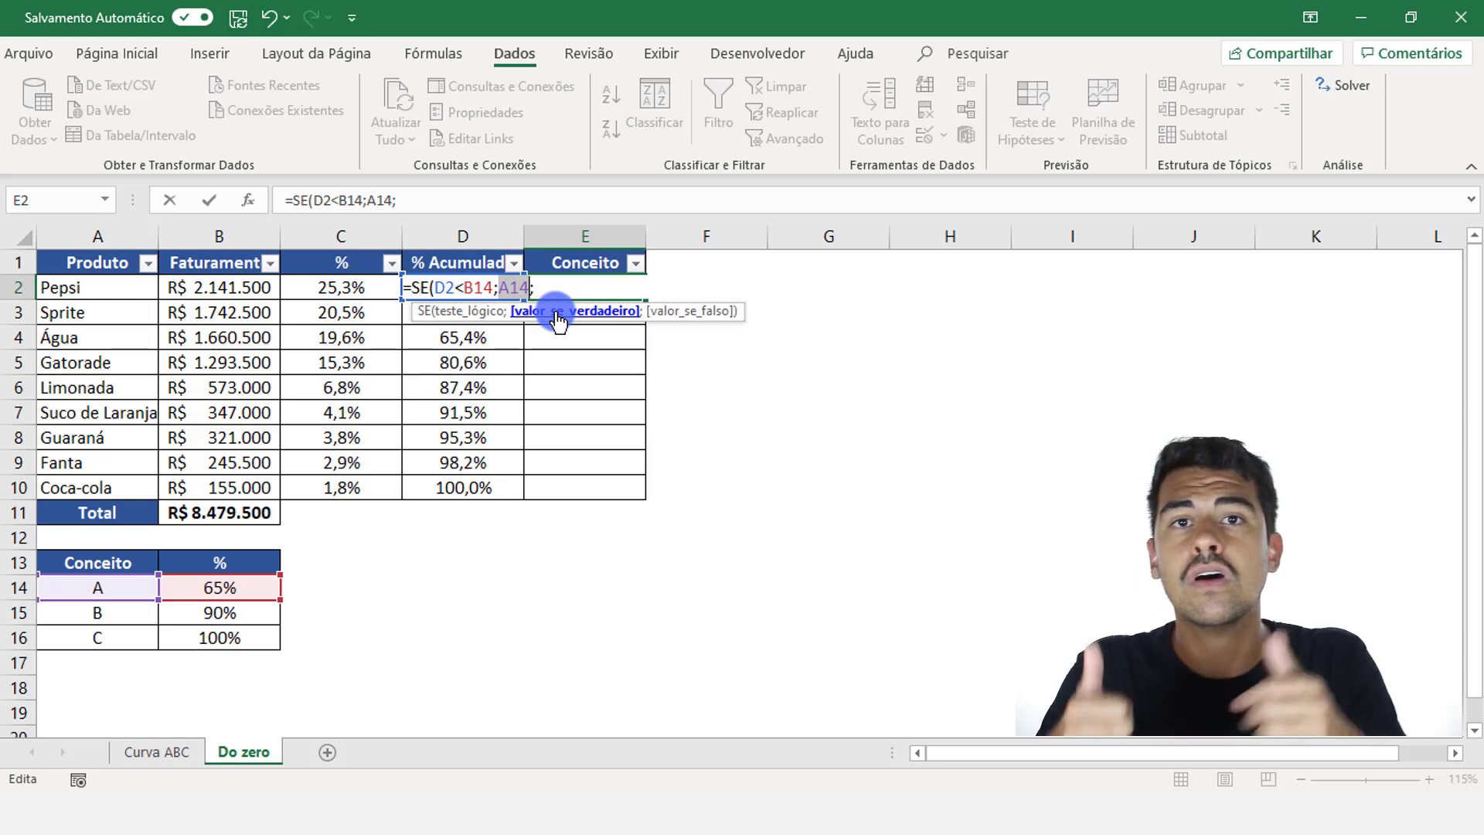
left_click(447, 289)
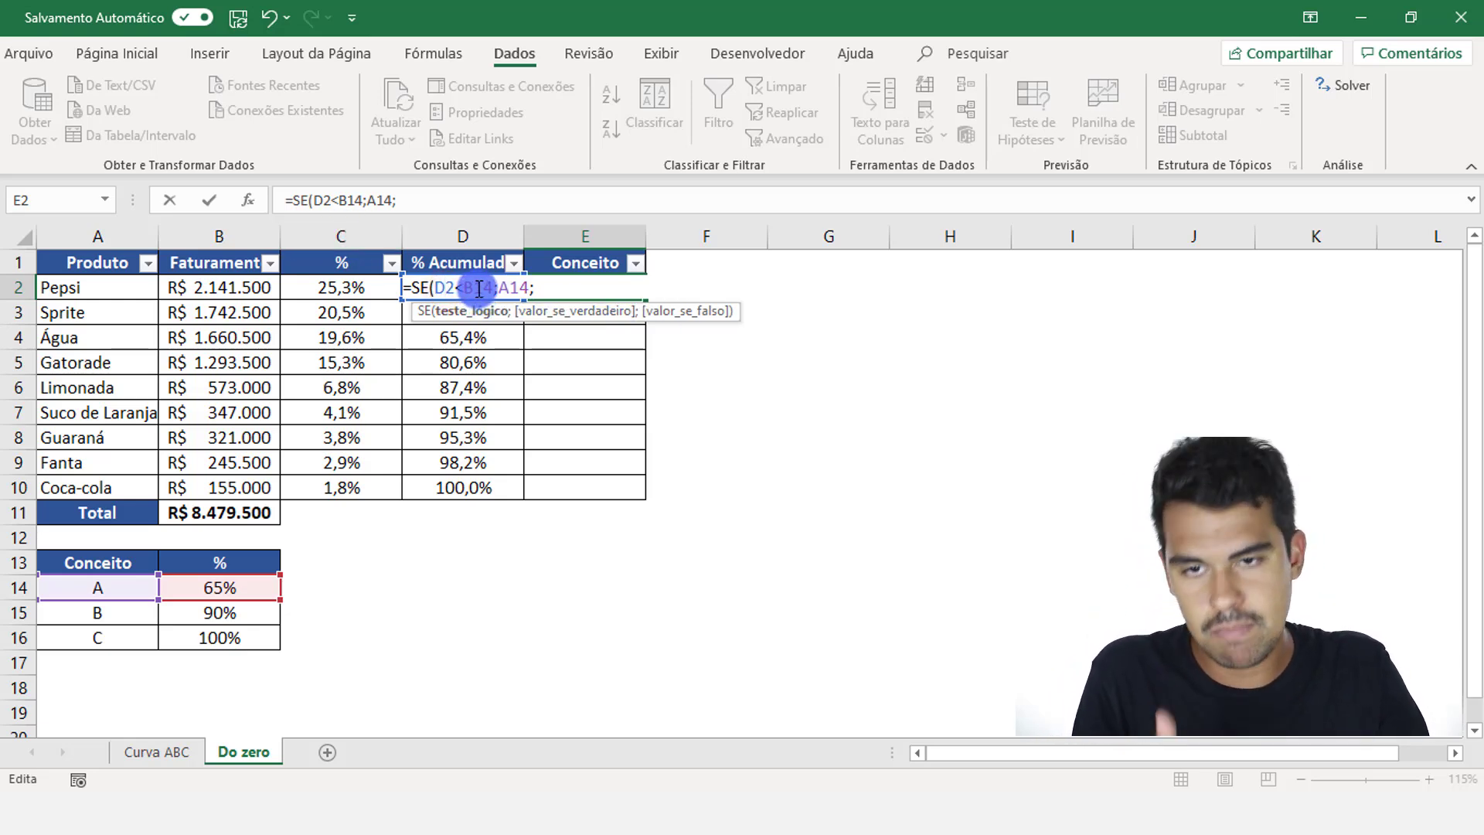
left_click(477, 289)
left_click(563, 312)
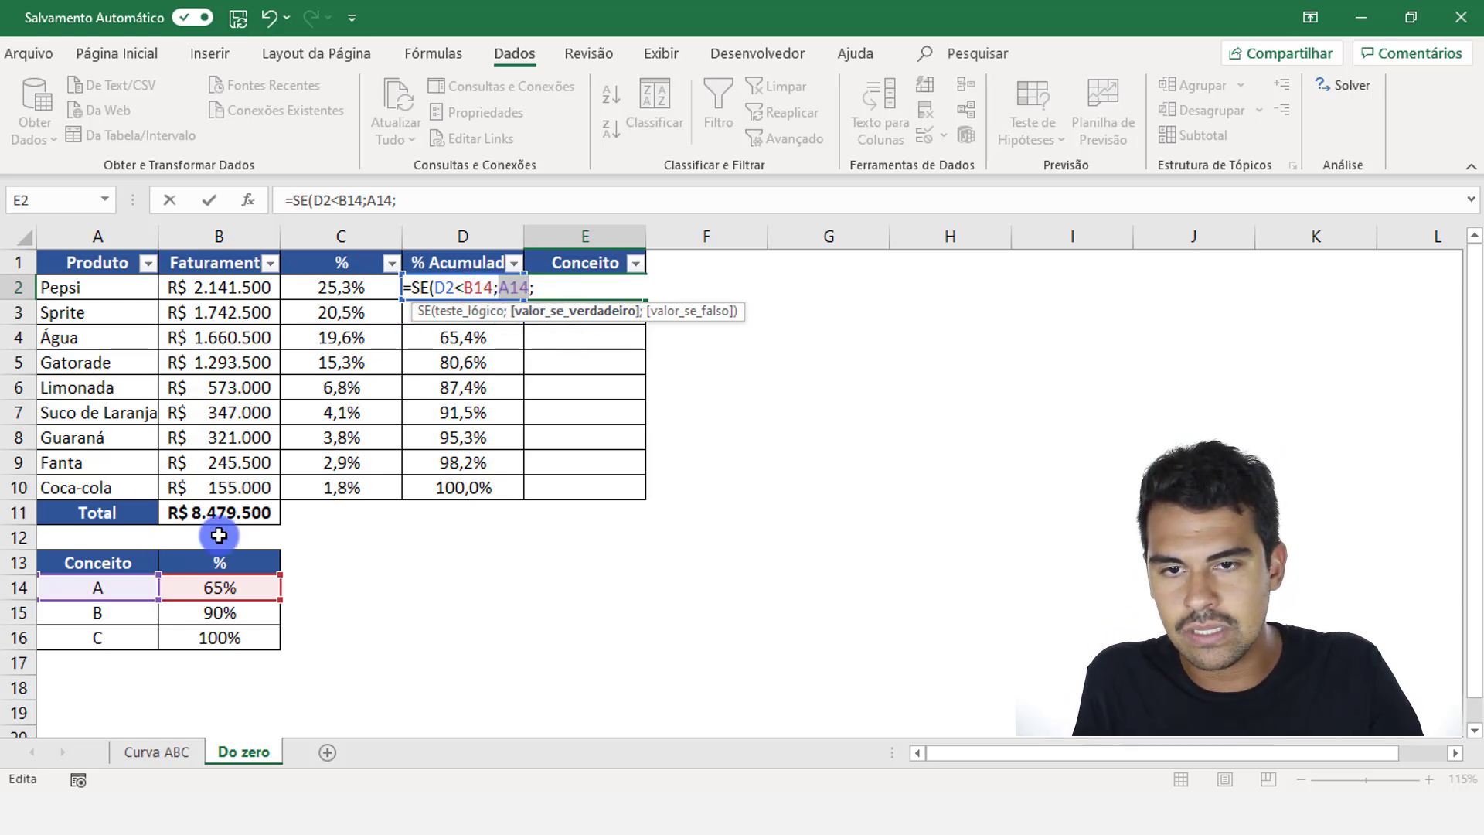
left_click(546, 287)
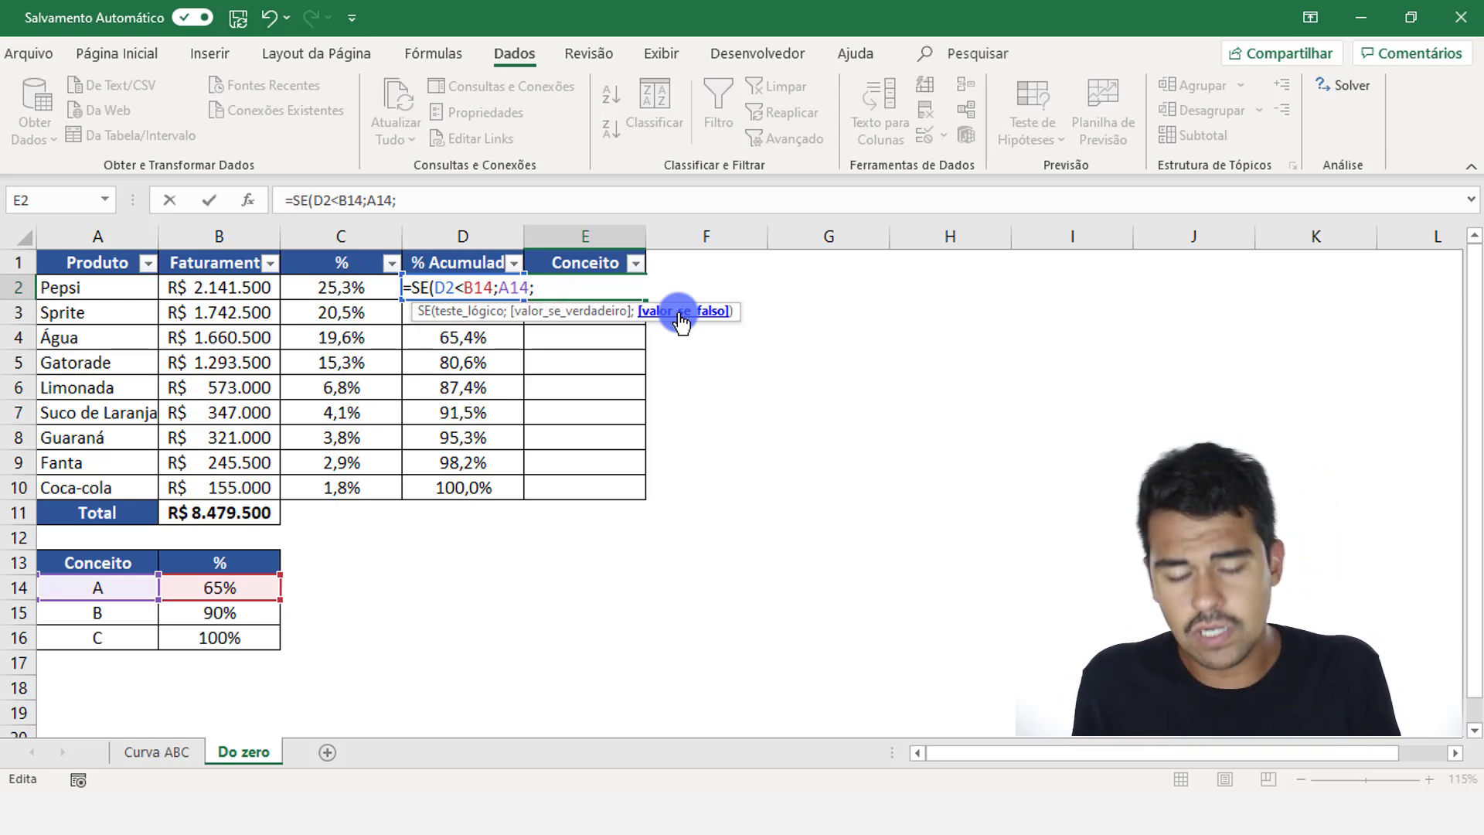
type("=")
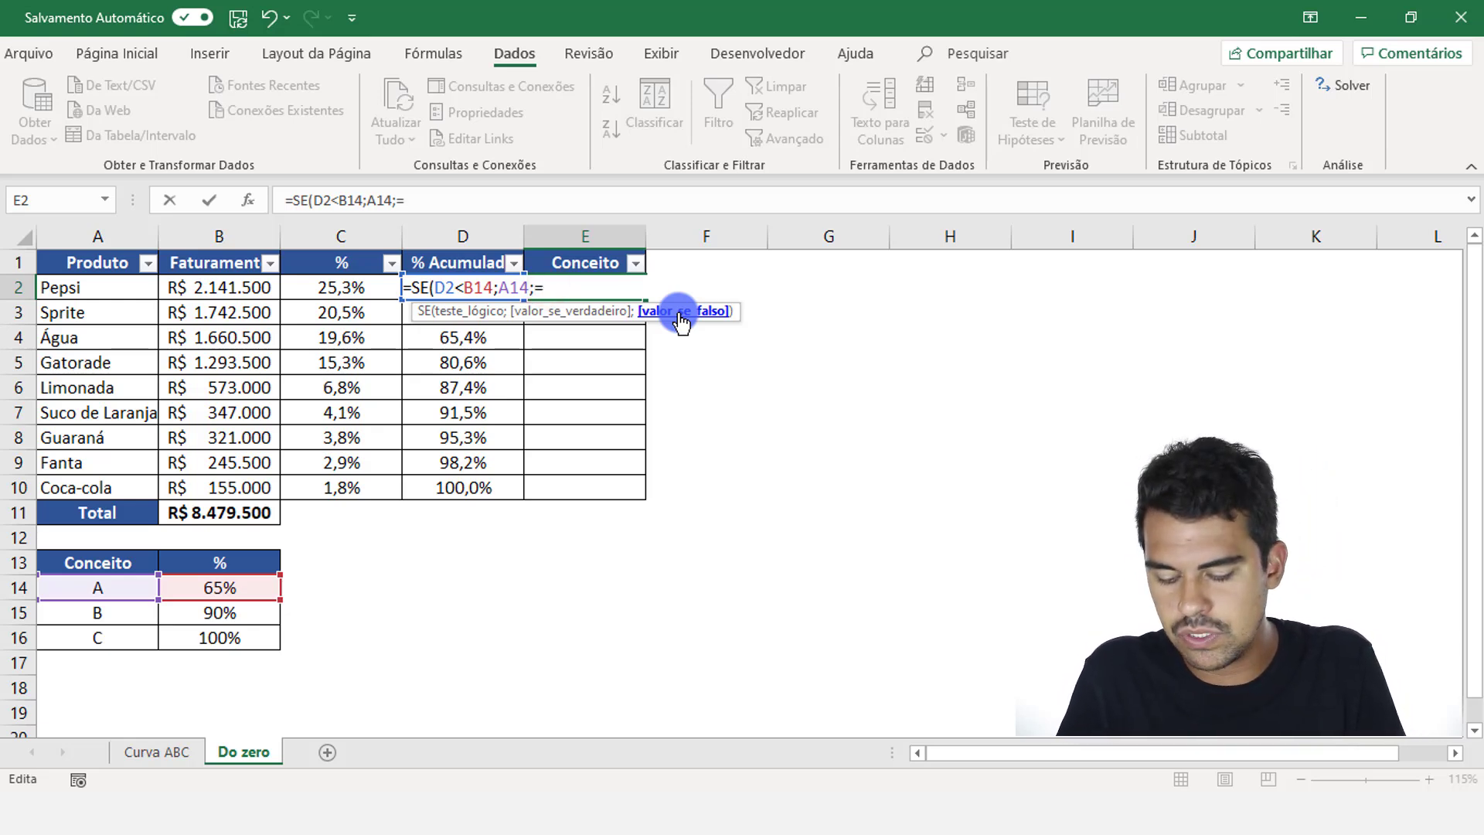
type("SE")
key("BackSpace")
key("BackSpace")
key("BackSpace")
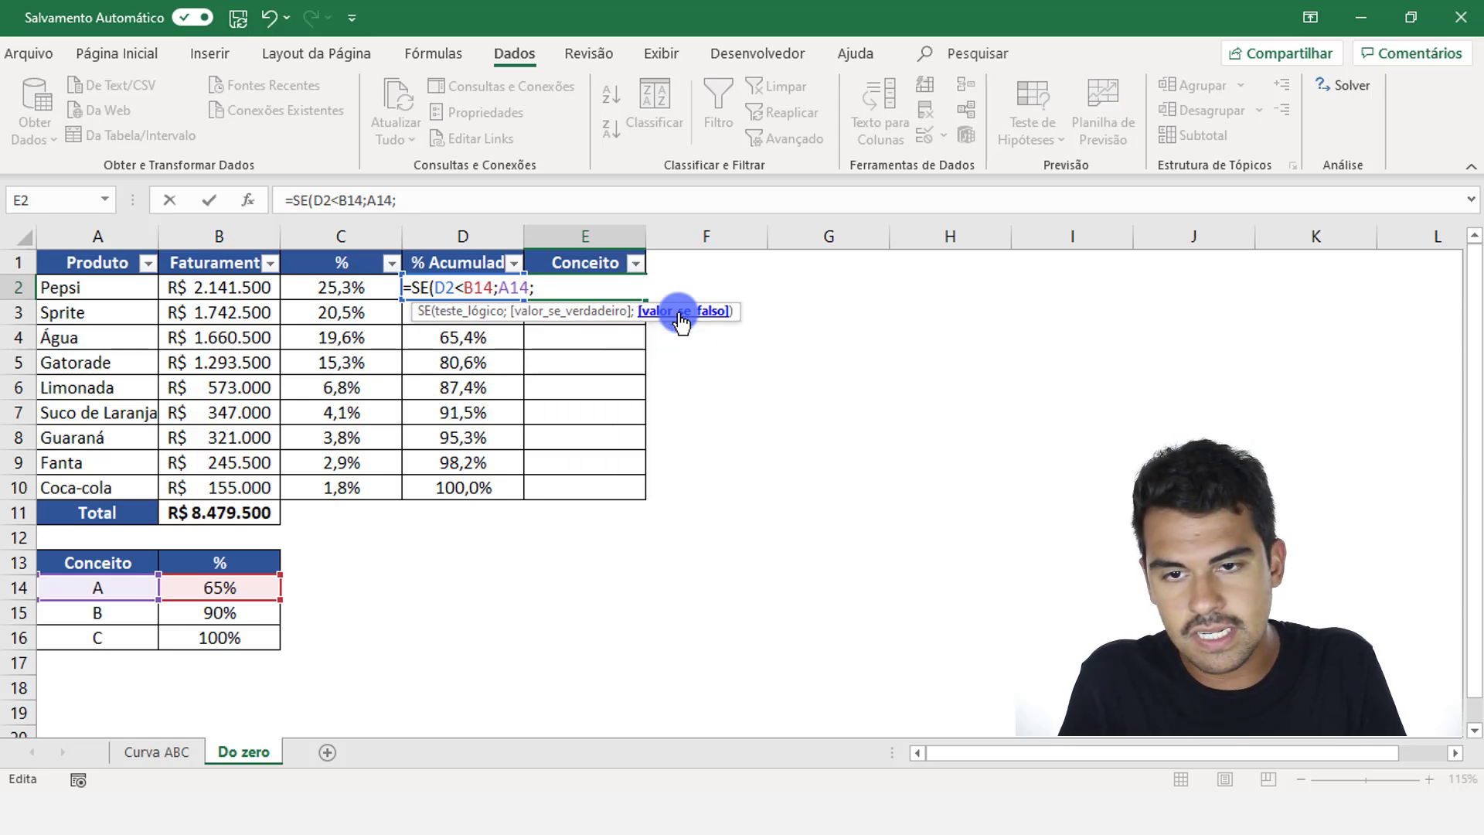
- Nest a second SE in the value-if-false argument of the E2 formula, testing D2<B15, and compare it with the first test
type("SE")
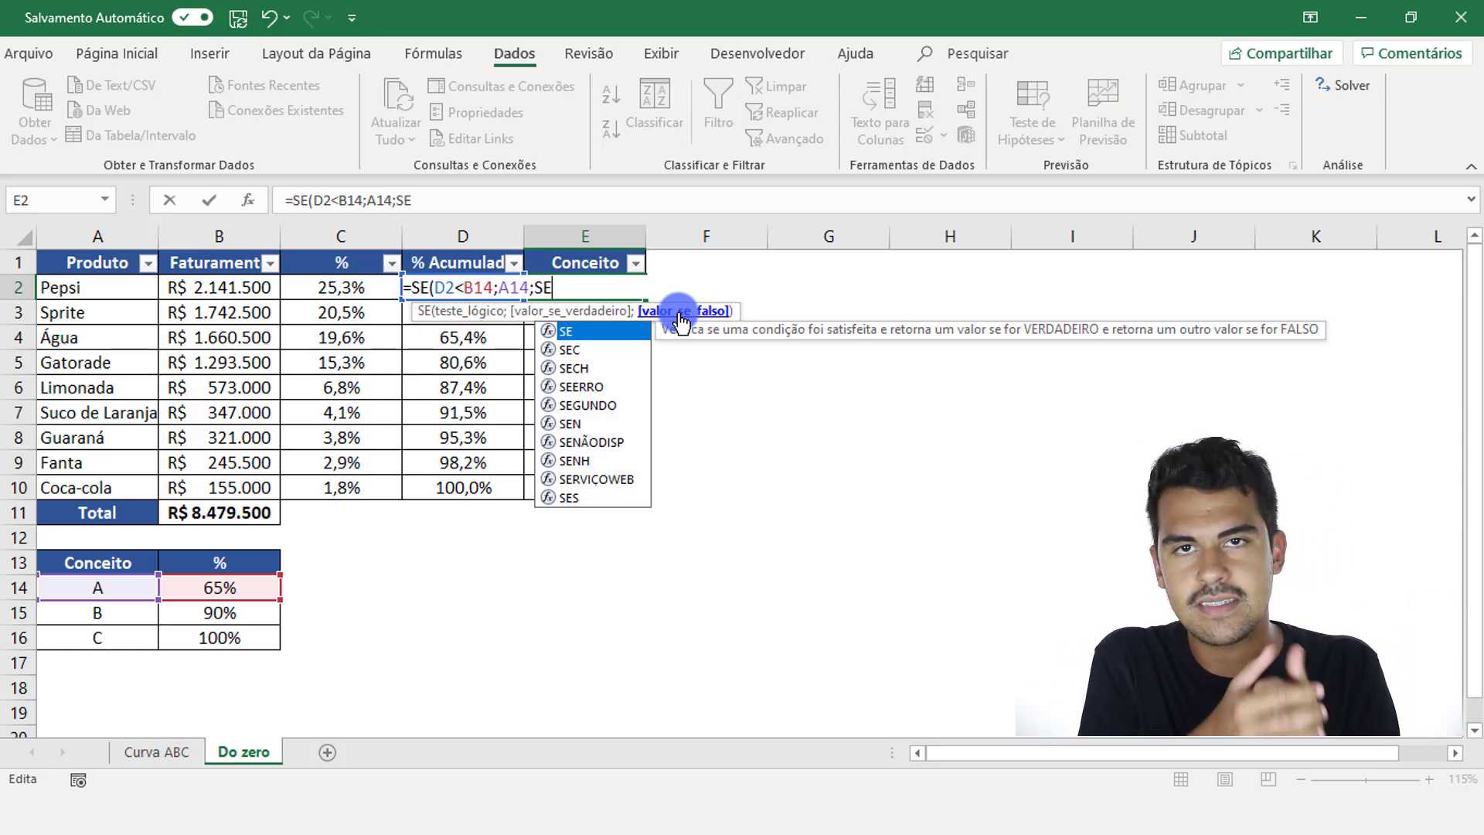
type("(")
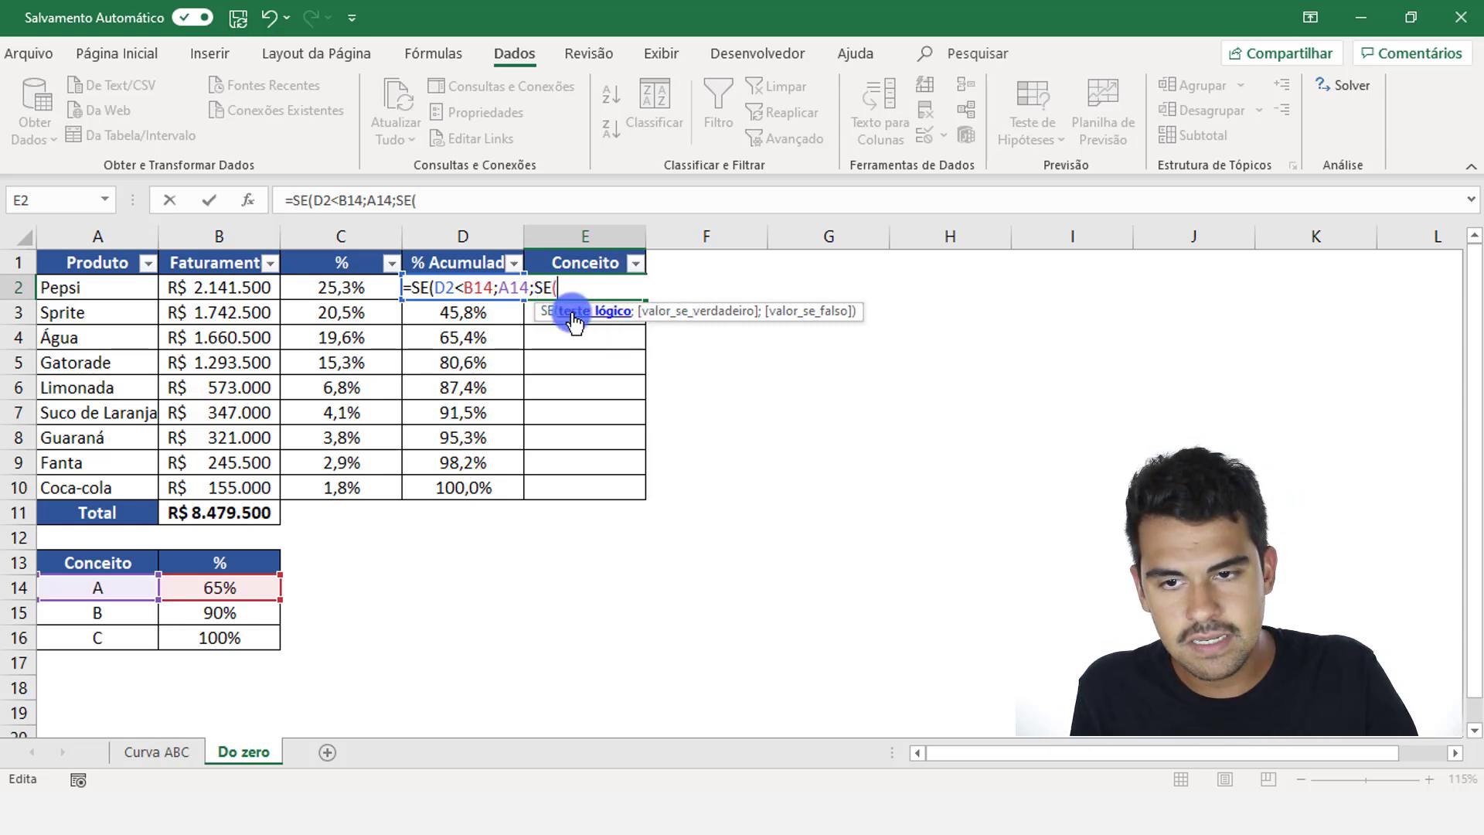
type("D2")
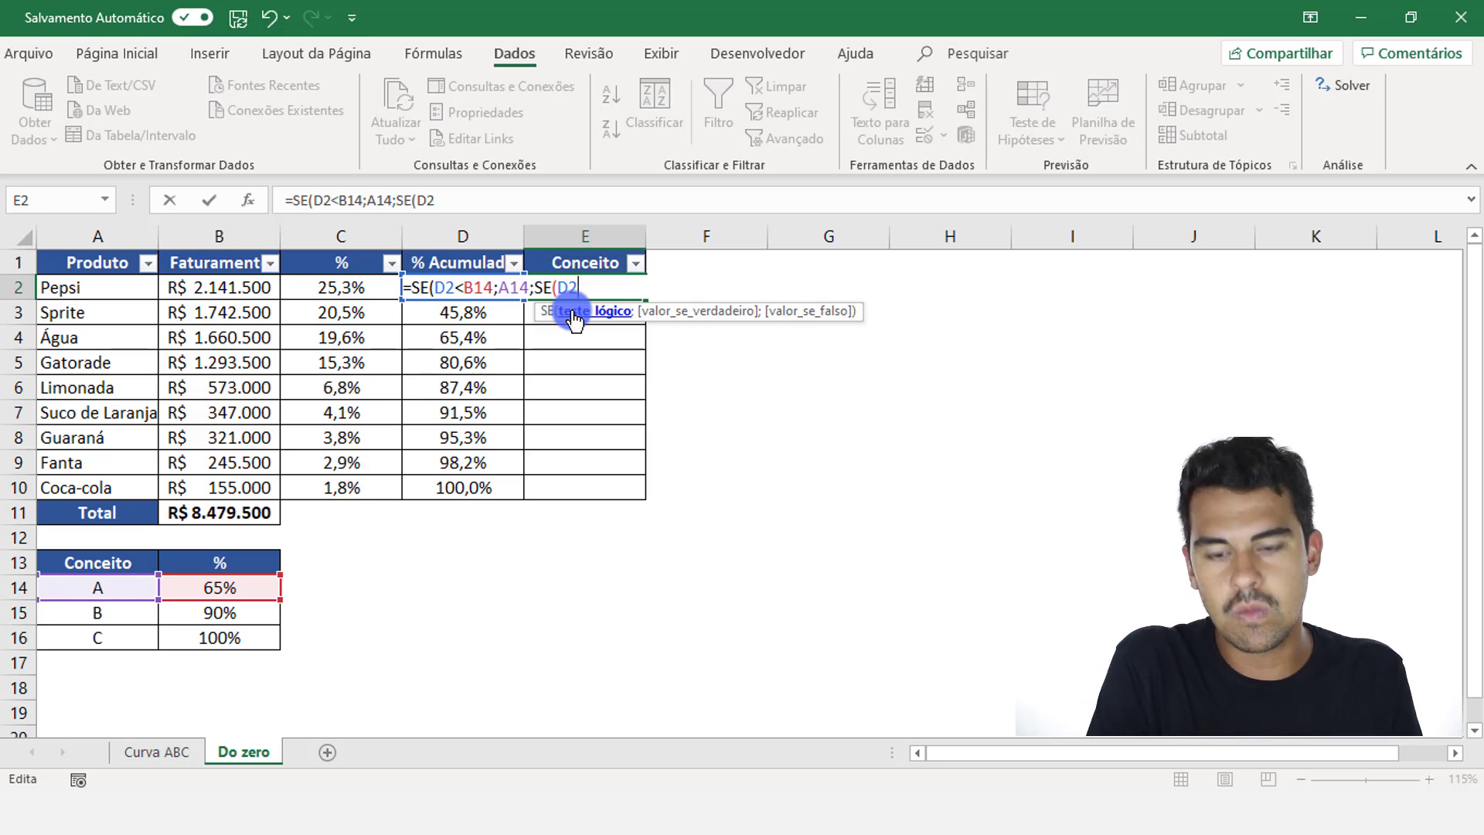
type("<")
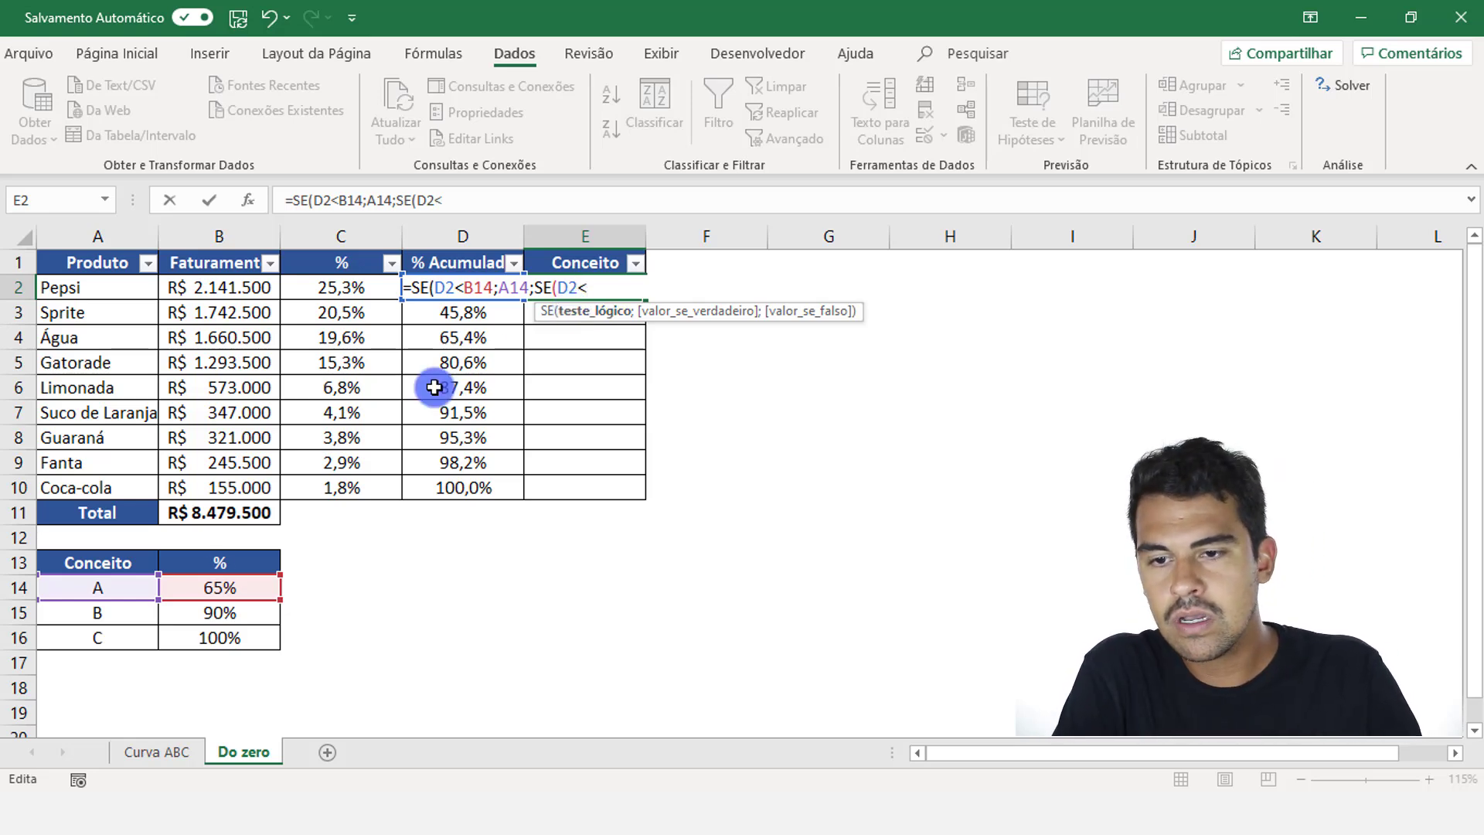
left_click(219, 615)
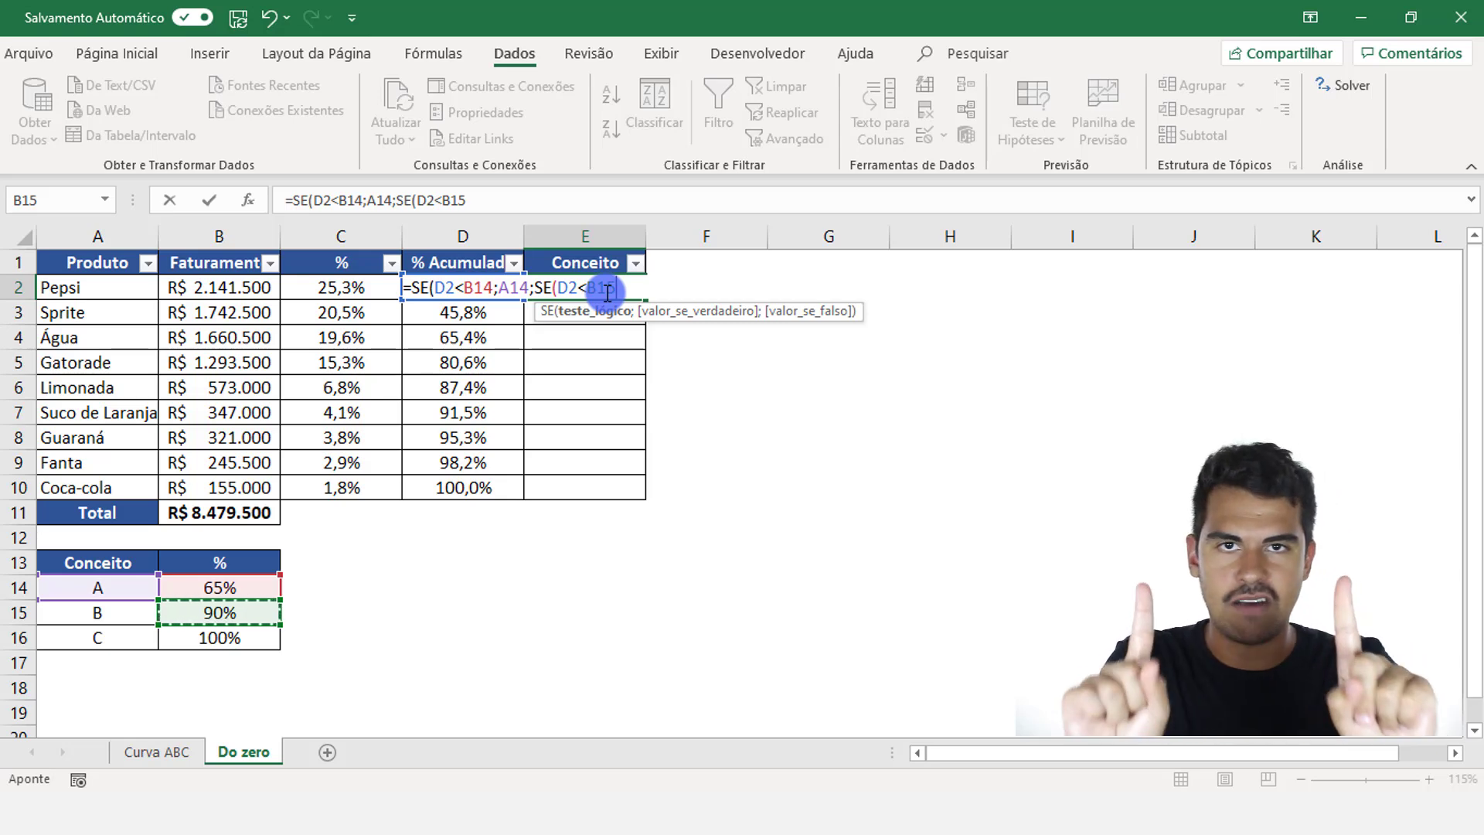
left_click(416, 284)
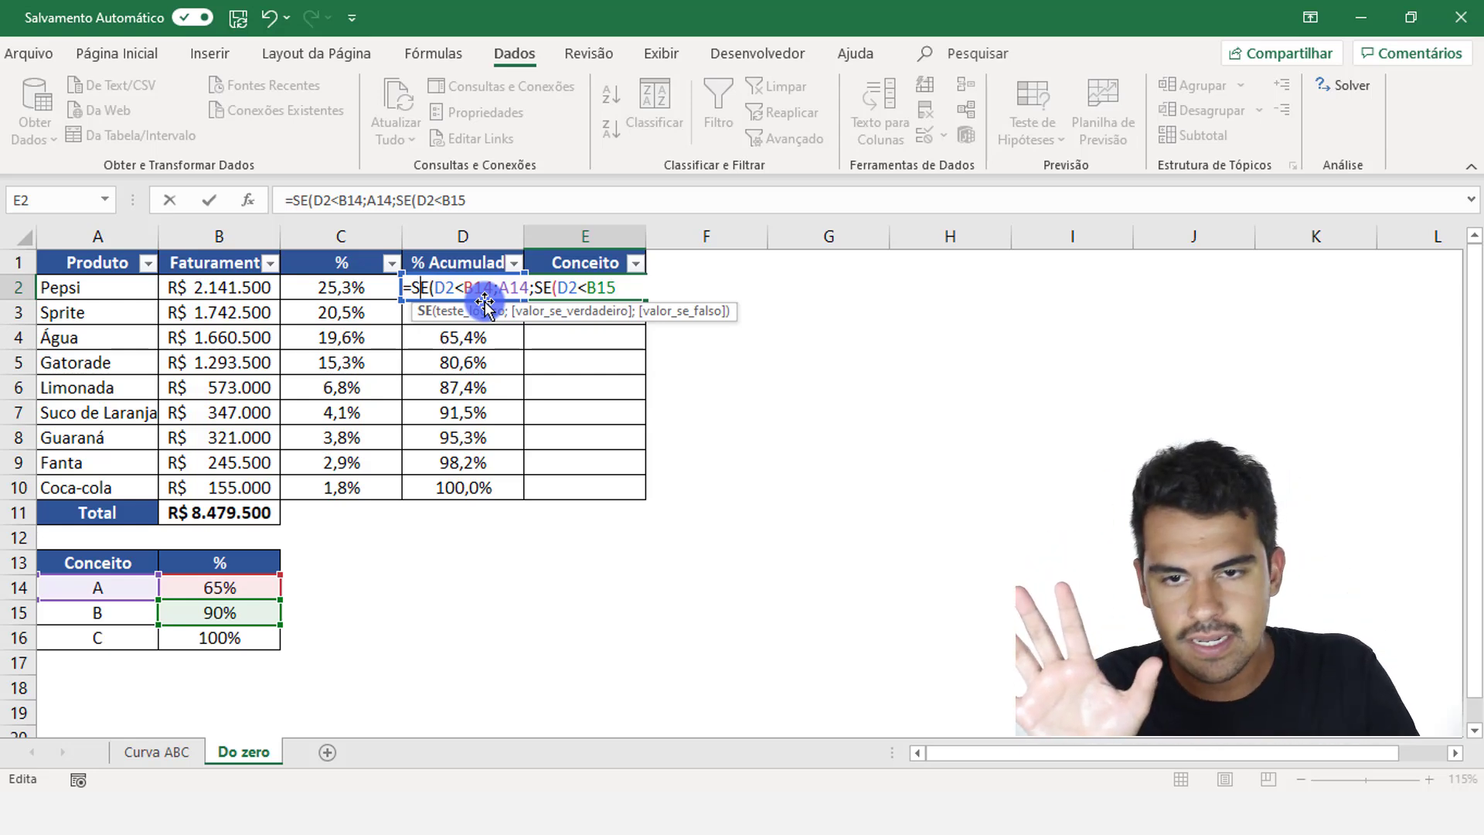
left_click(473, 312)
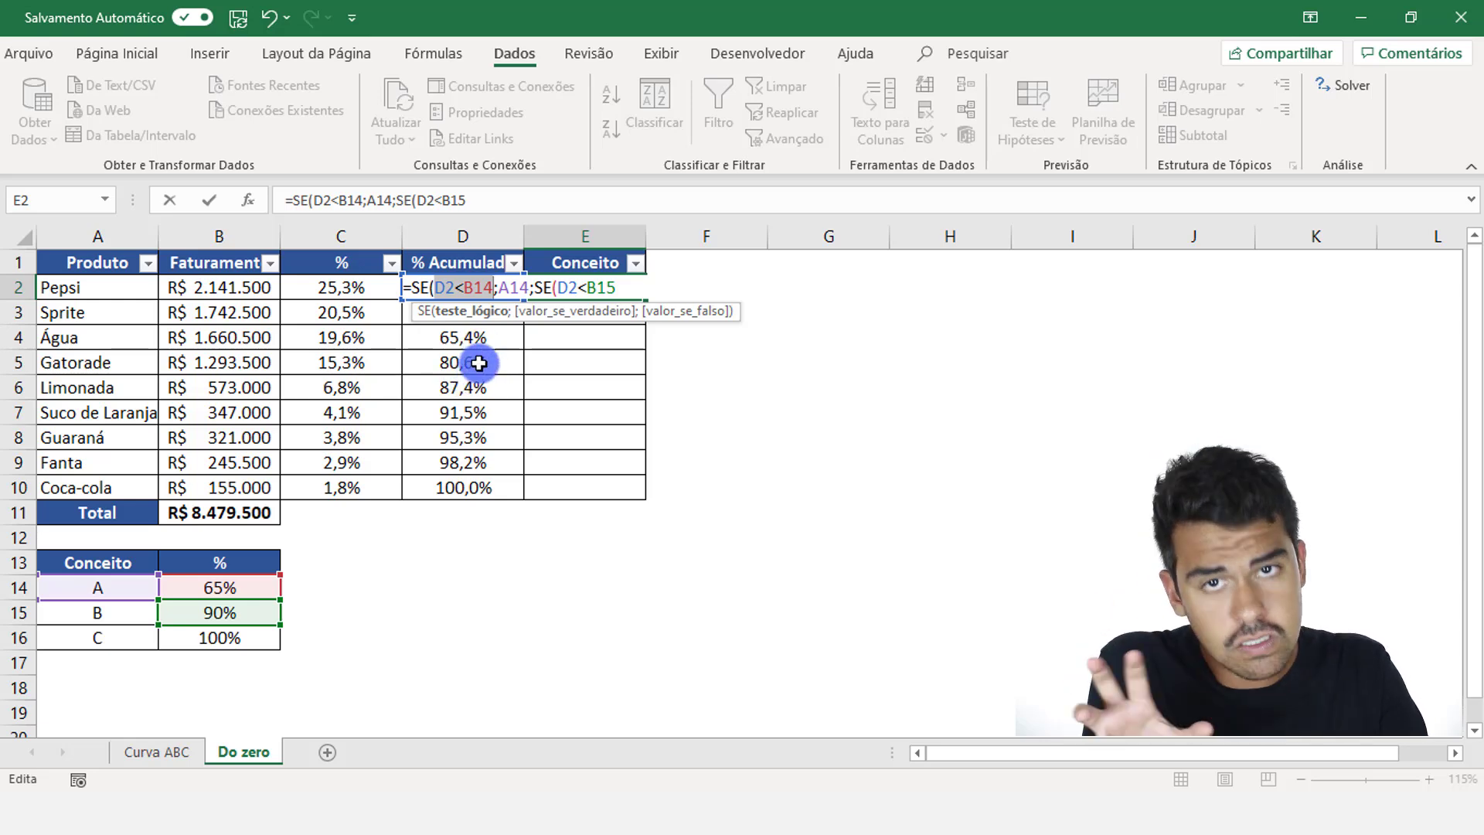
- Review the logical test, value-if-true and value-if-false arguments of the outer SE in the E2 formula
left_click(518, 286)
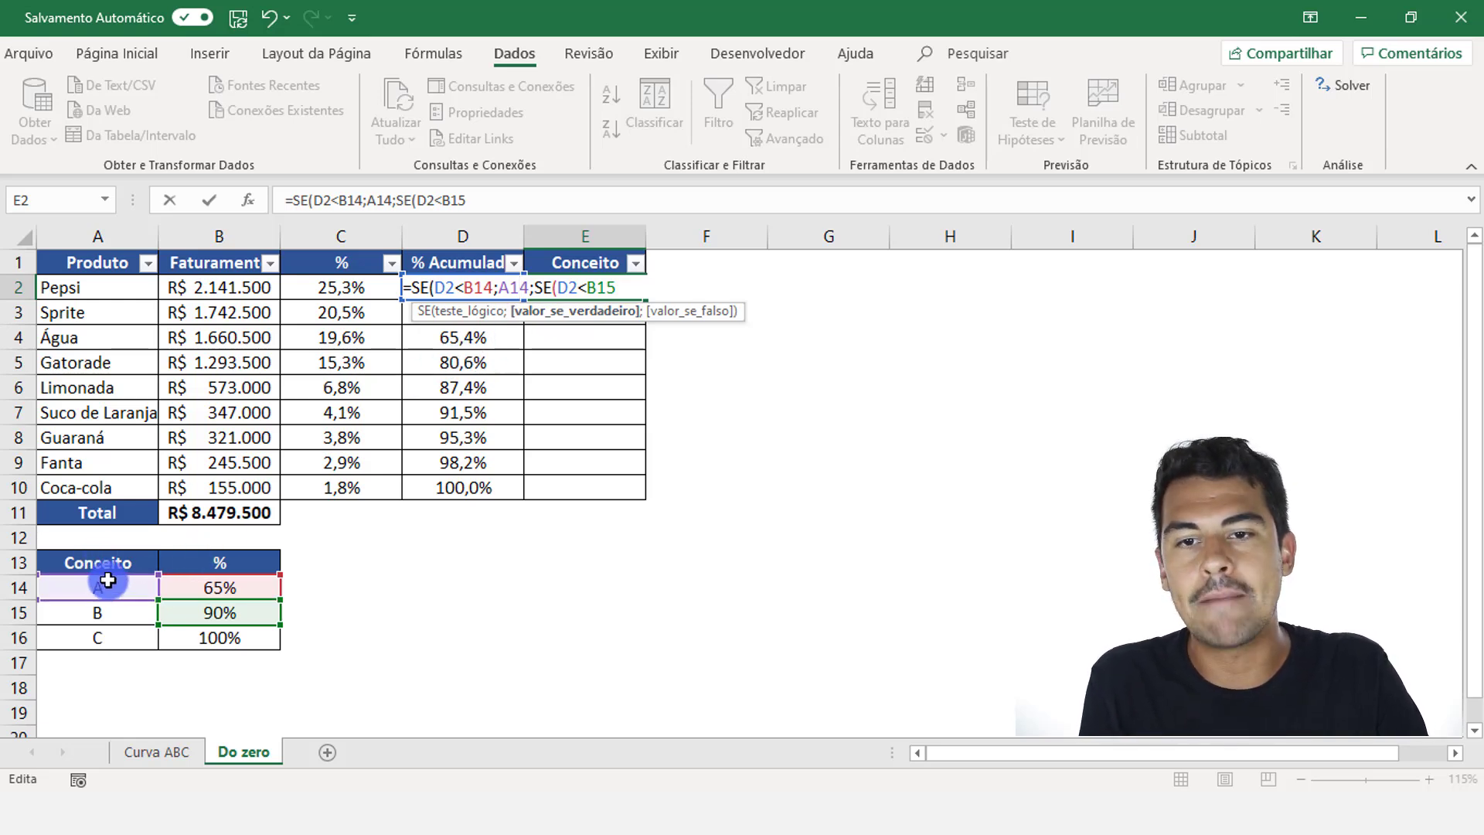
left_click(483, 313)
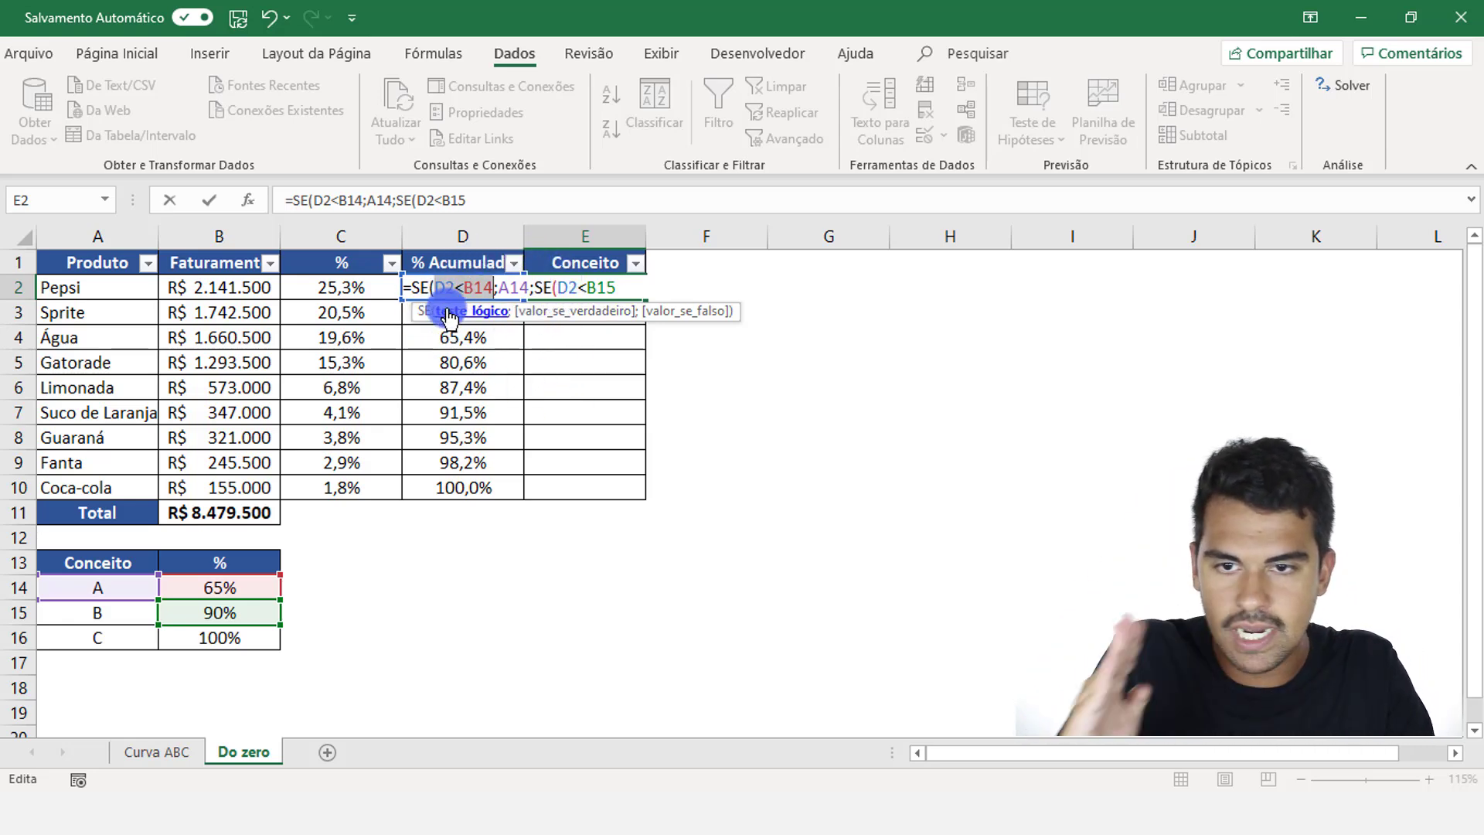
left_click(540, 292)
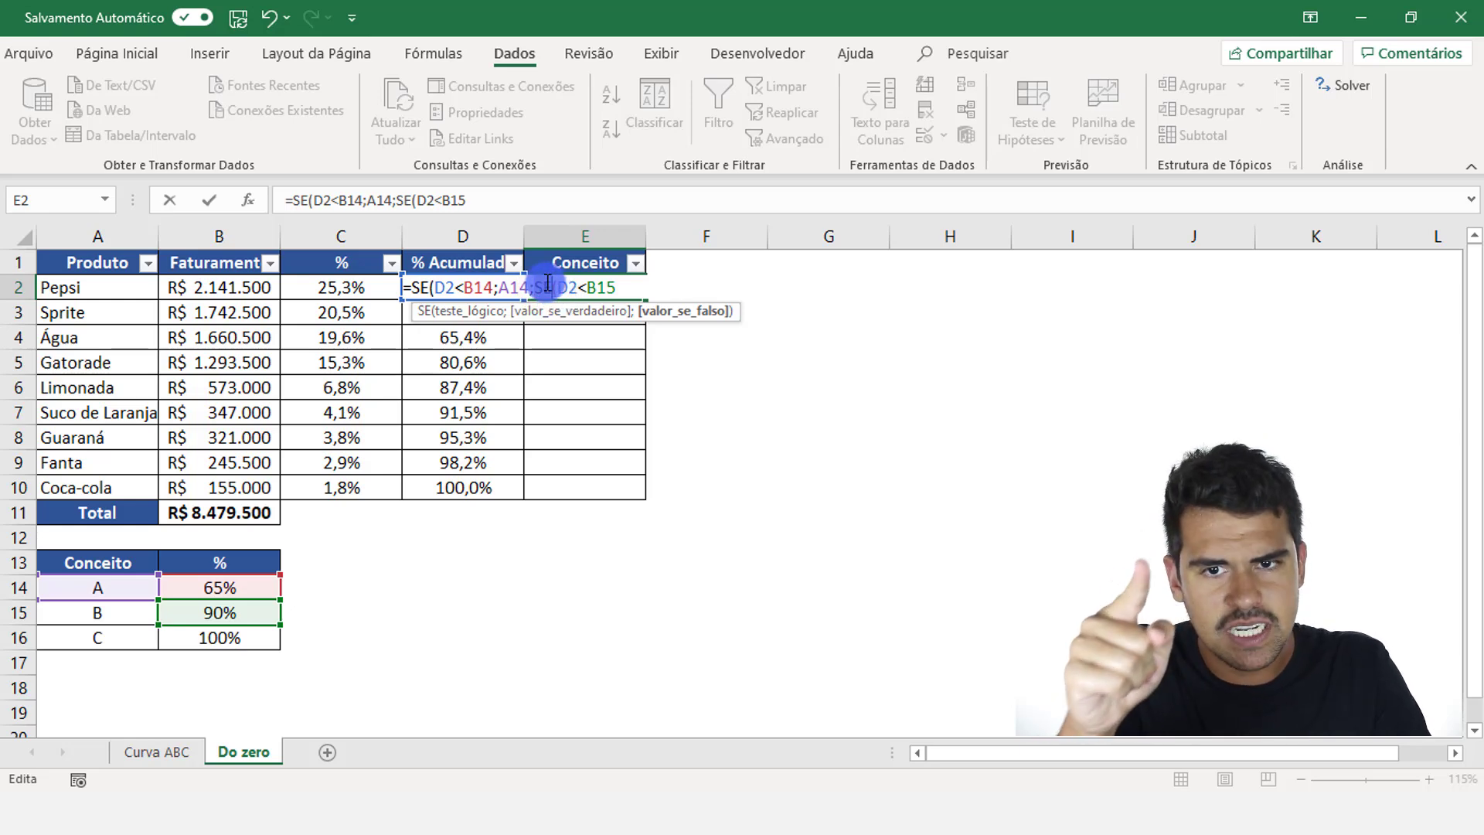
left_click(536, 287)
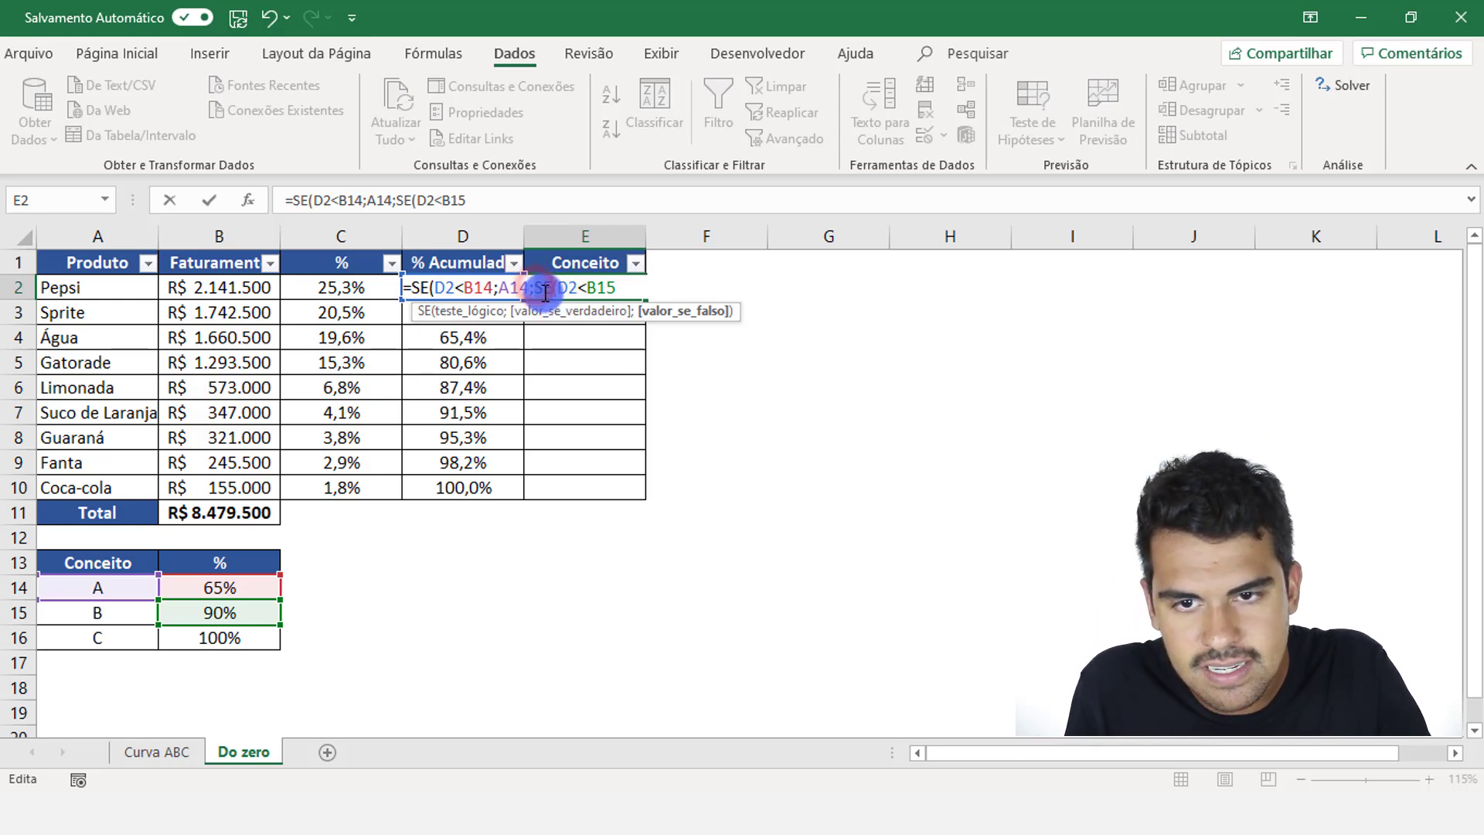
left_click(490, 314)
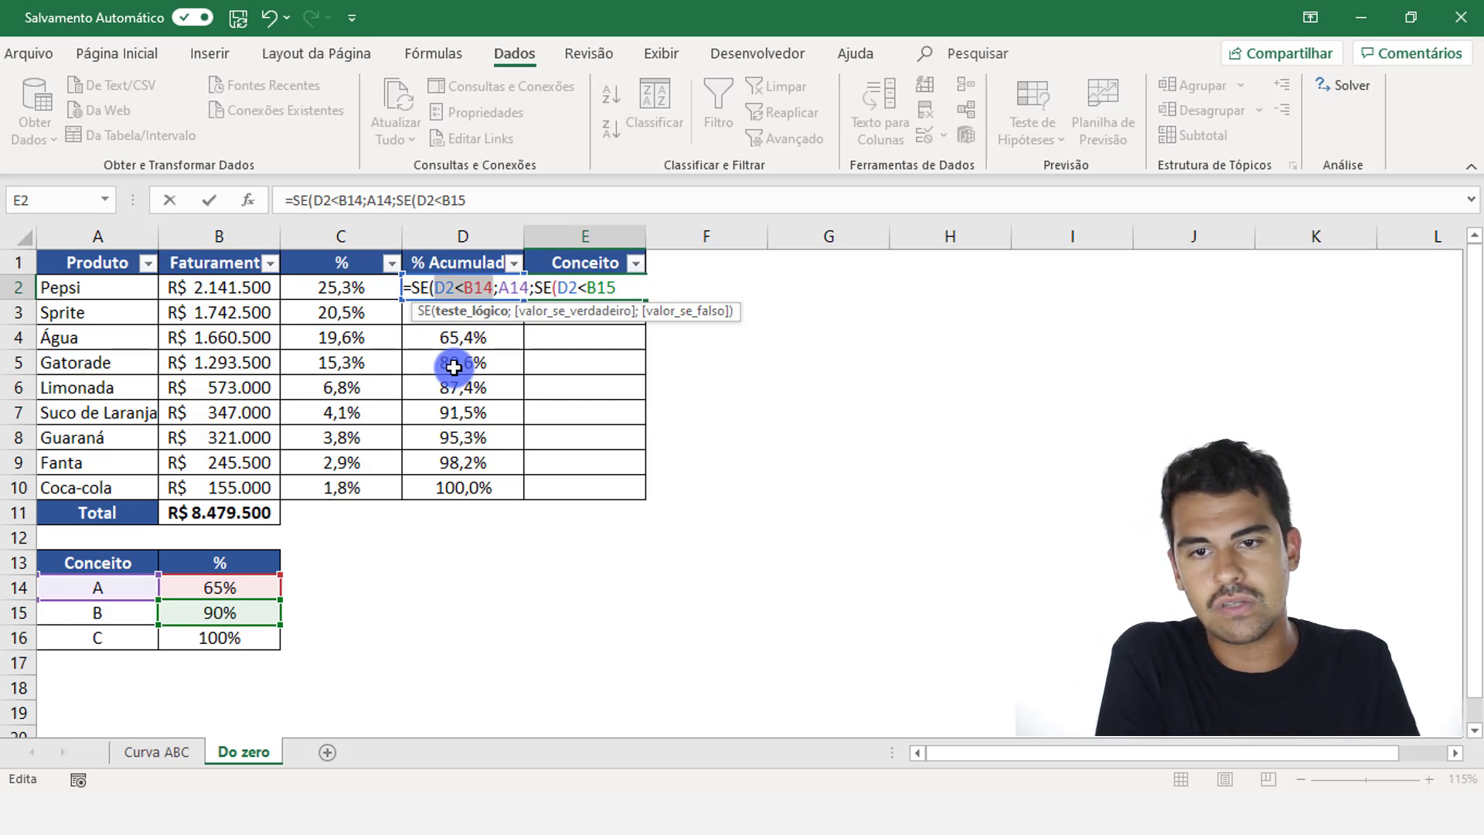
- Make the nested SE in E2 return the concept in A15 when its test is true, and open its value-if-false argument
left_click(597, 288)
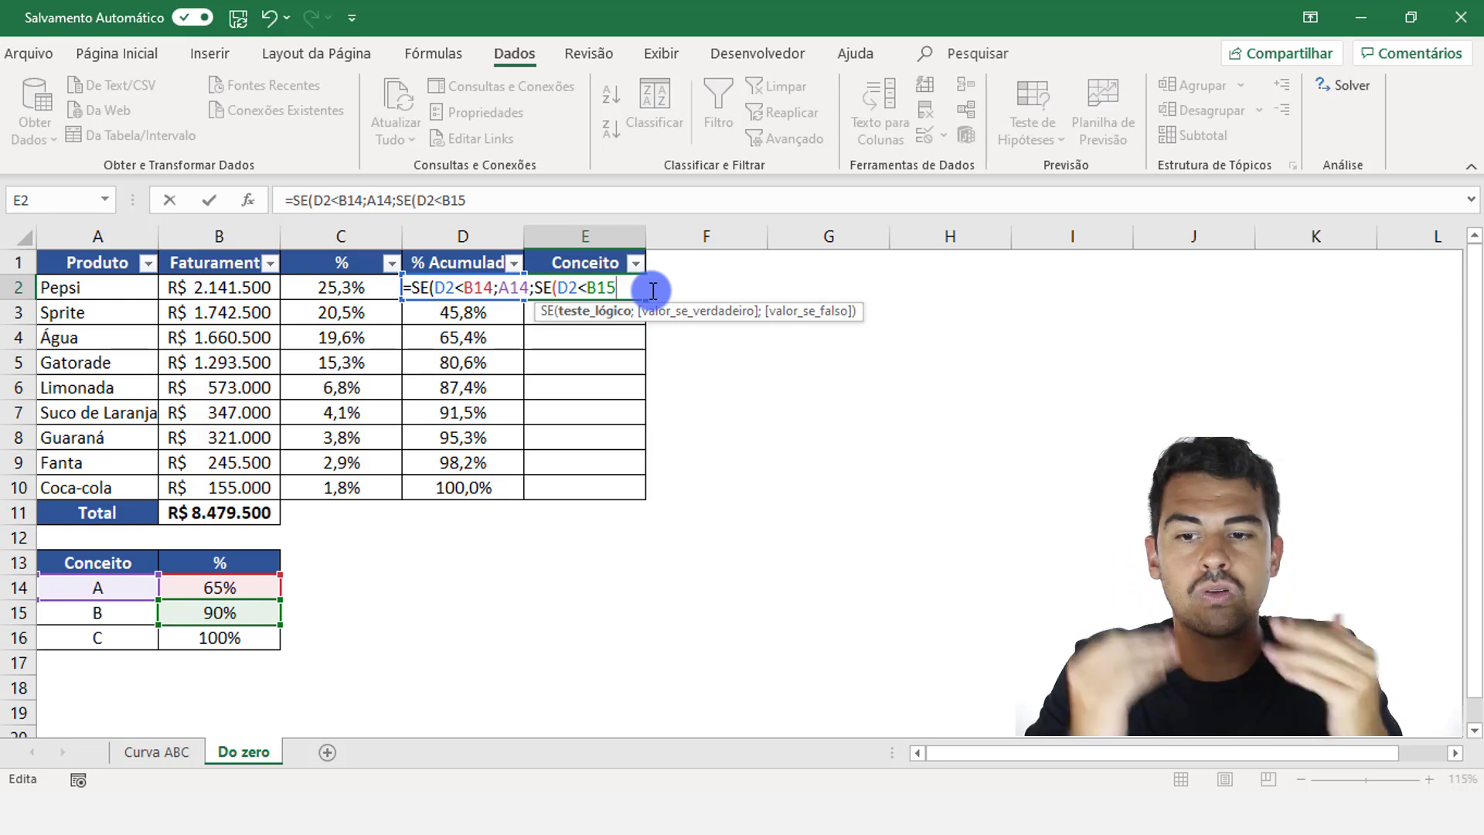
type(";")
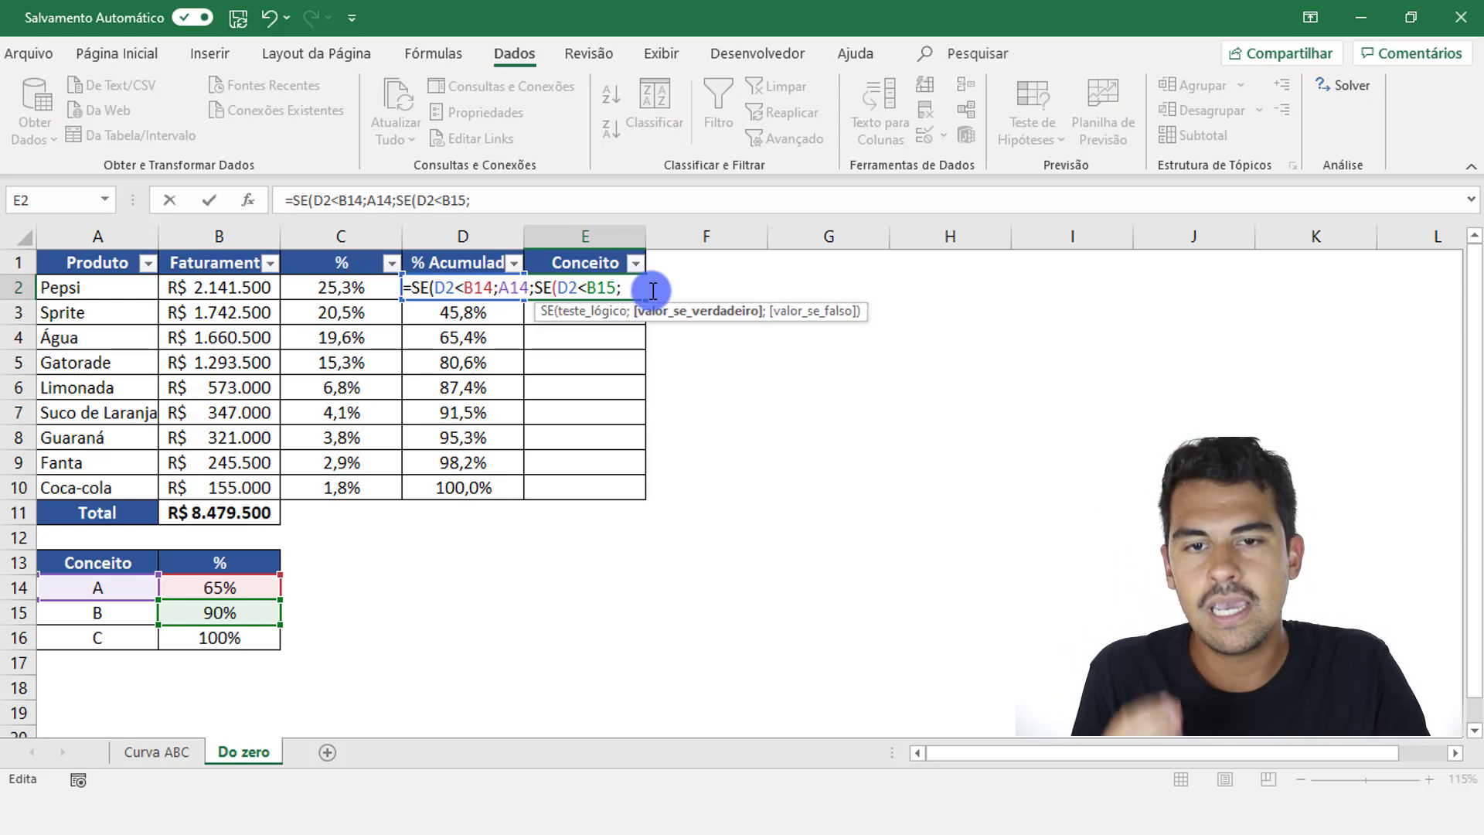
left_click(129, 615)
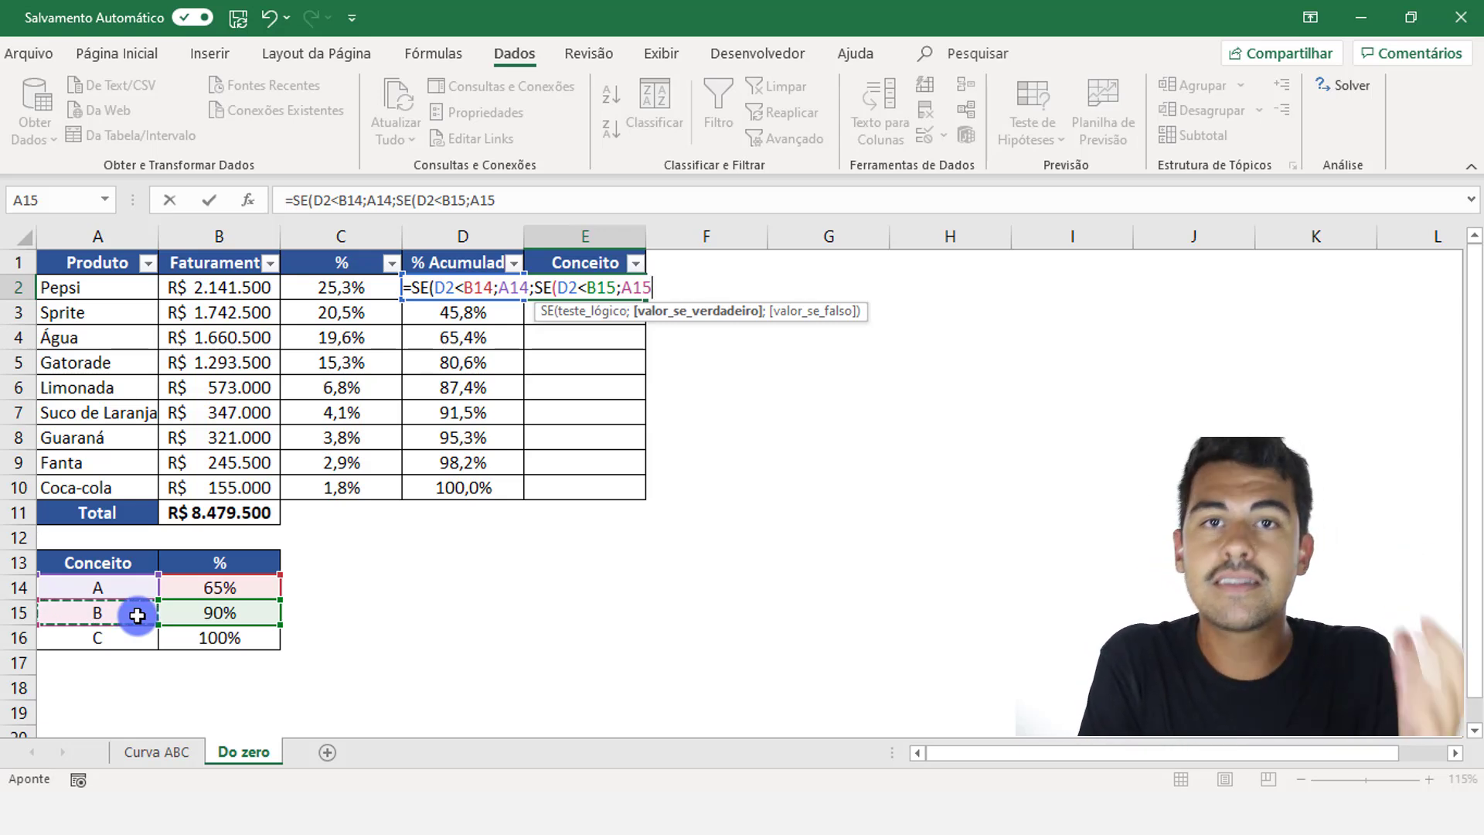
type(";")
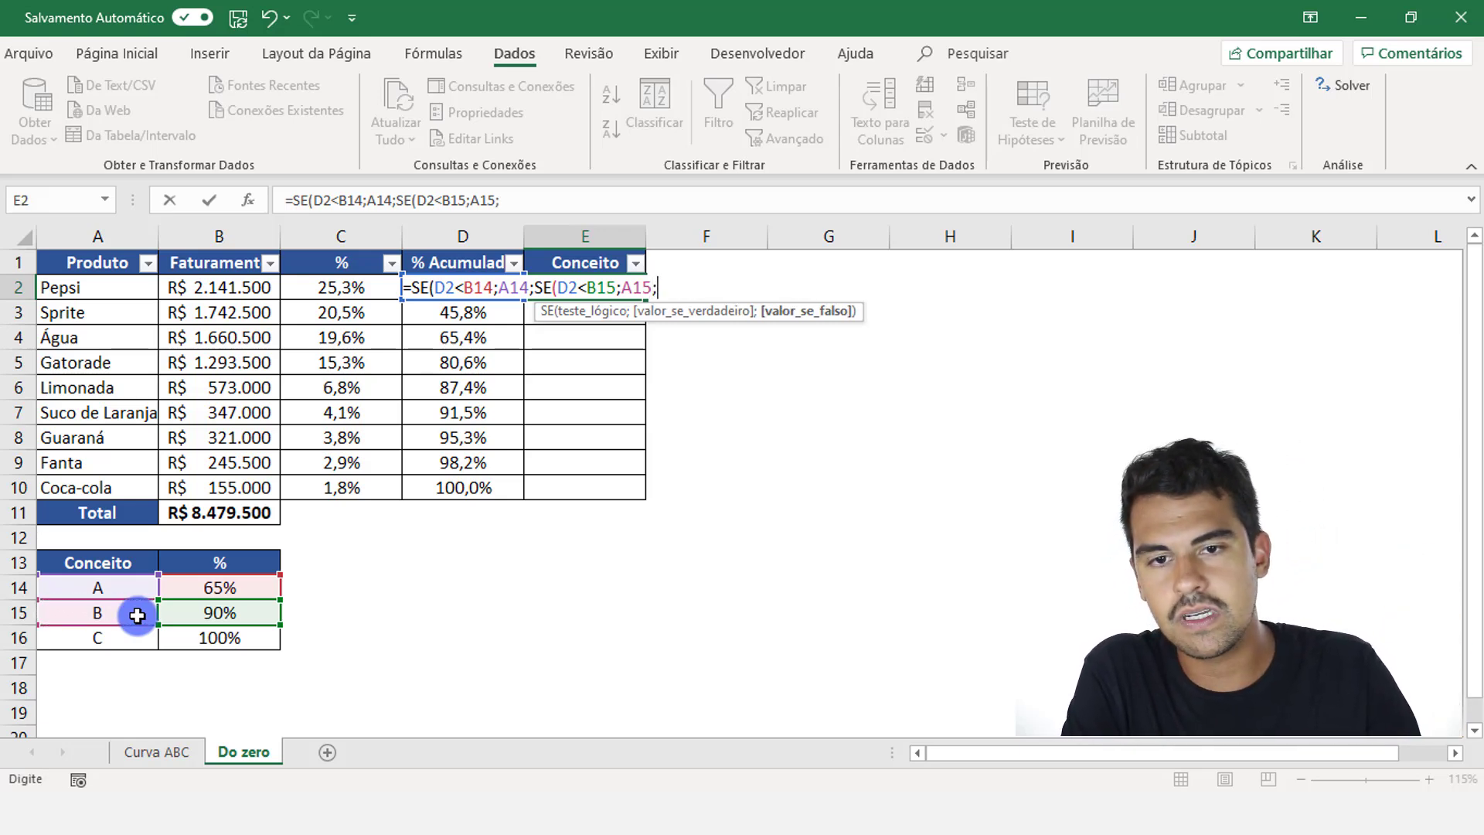
- Set the nested SE's value-if-false argument to A16, close both functions and finish the formula in E2
left_click(148, 638)
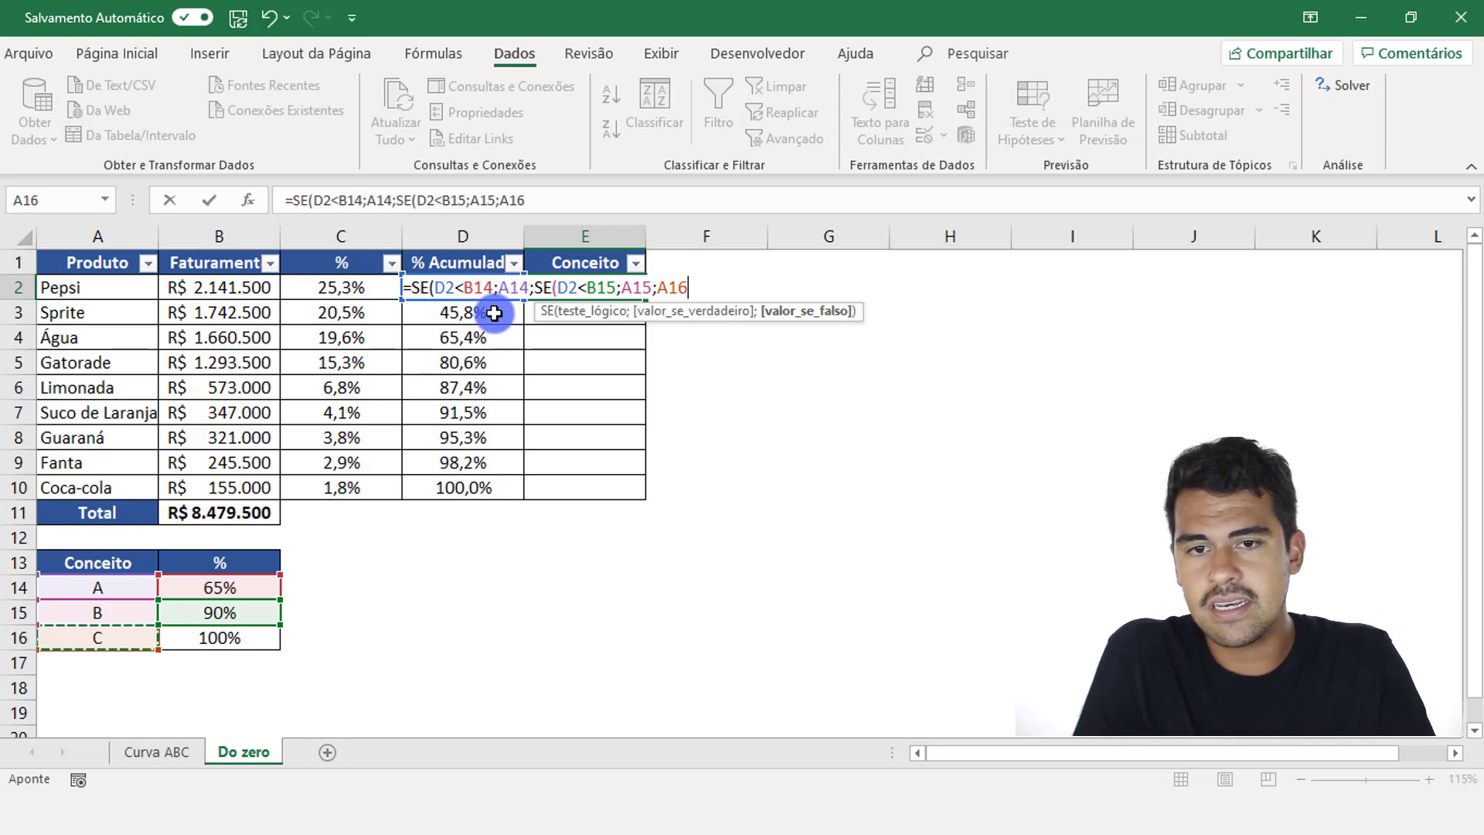
left_click(822, 309)
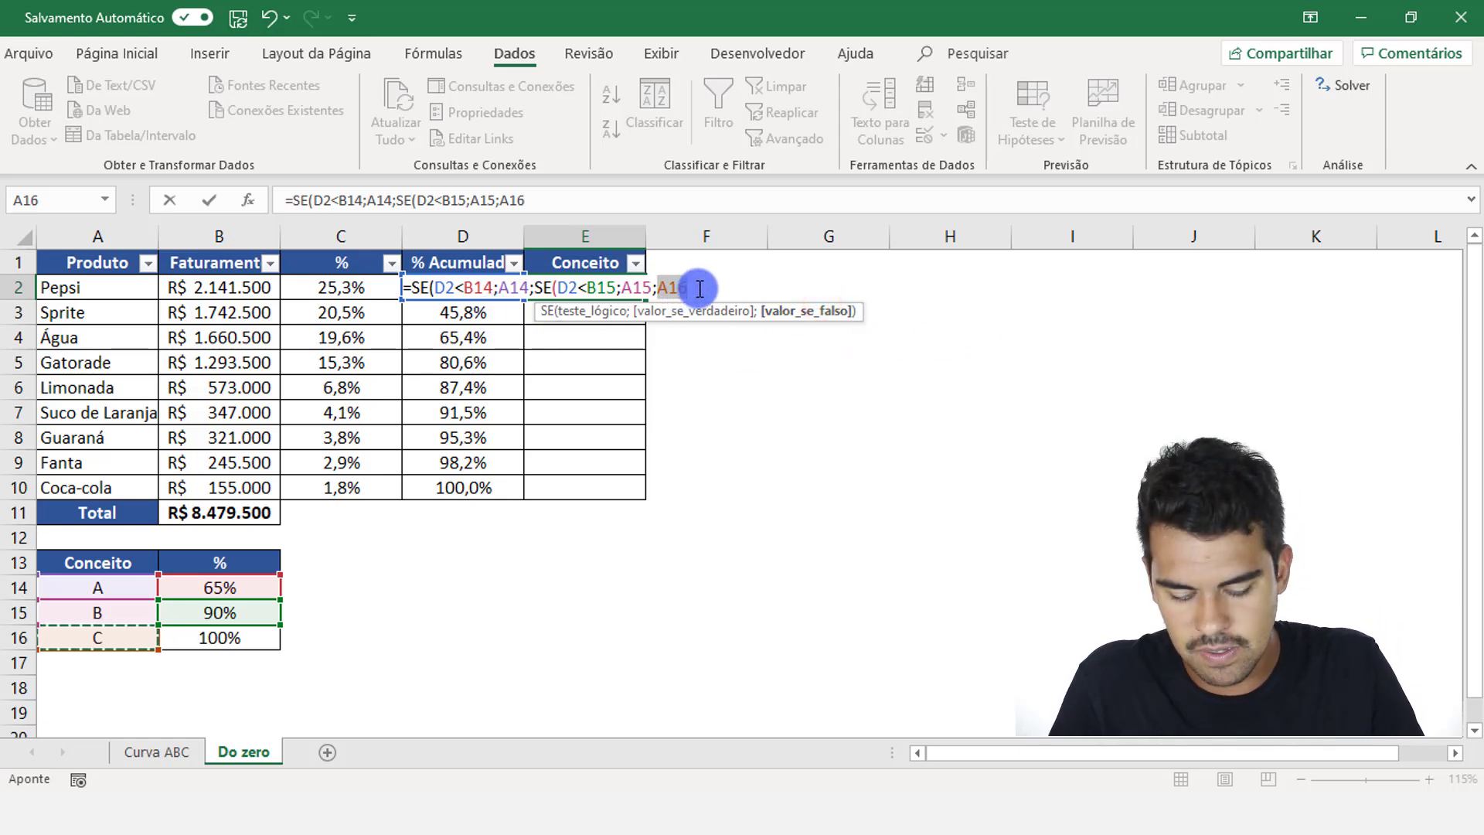
left_click(697, 289)
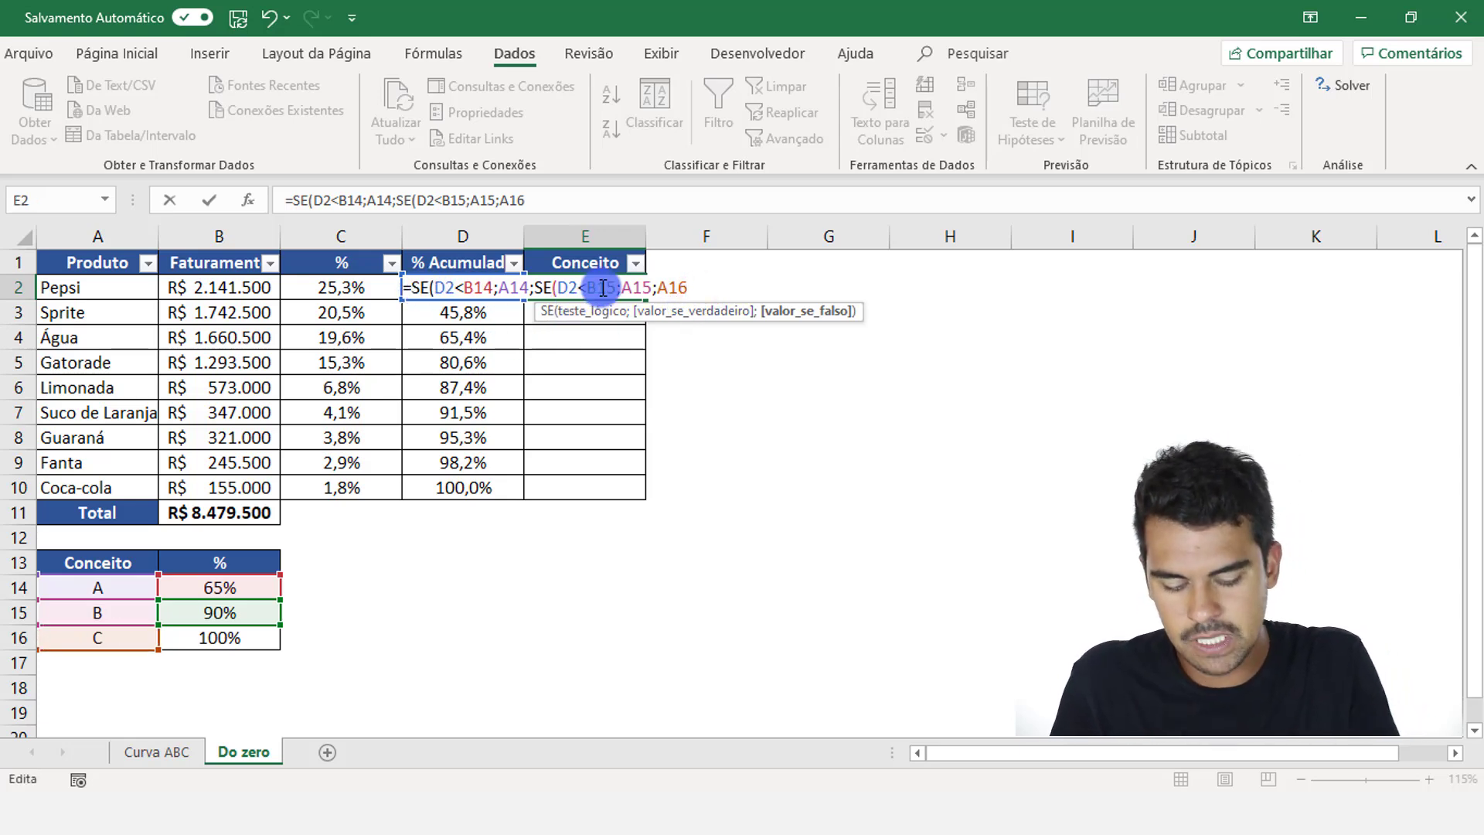
type("))")
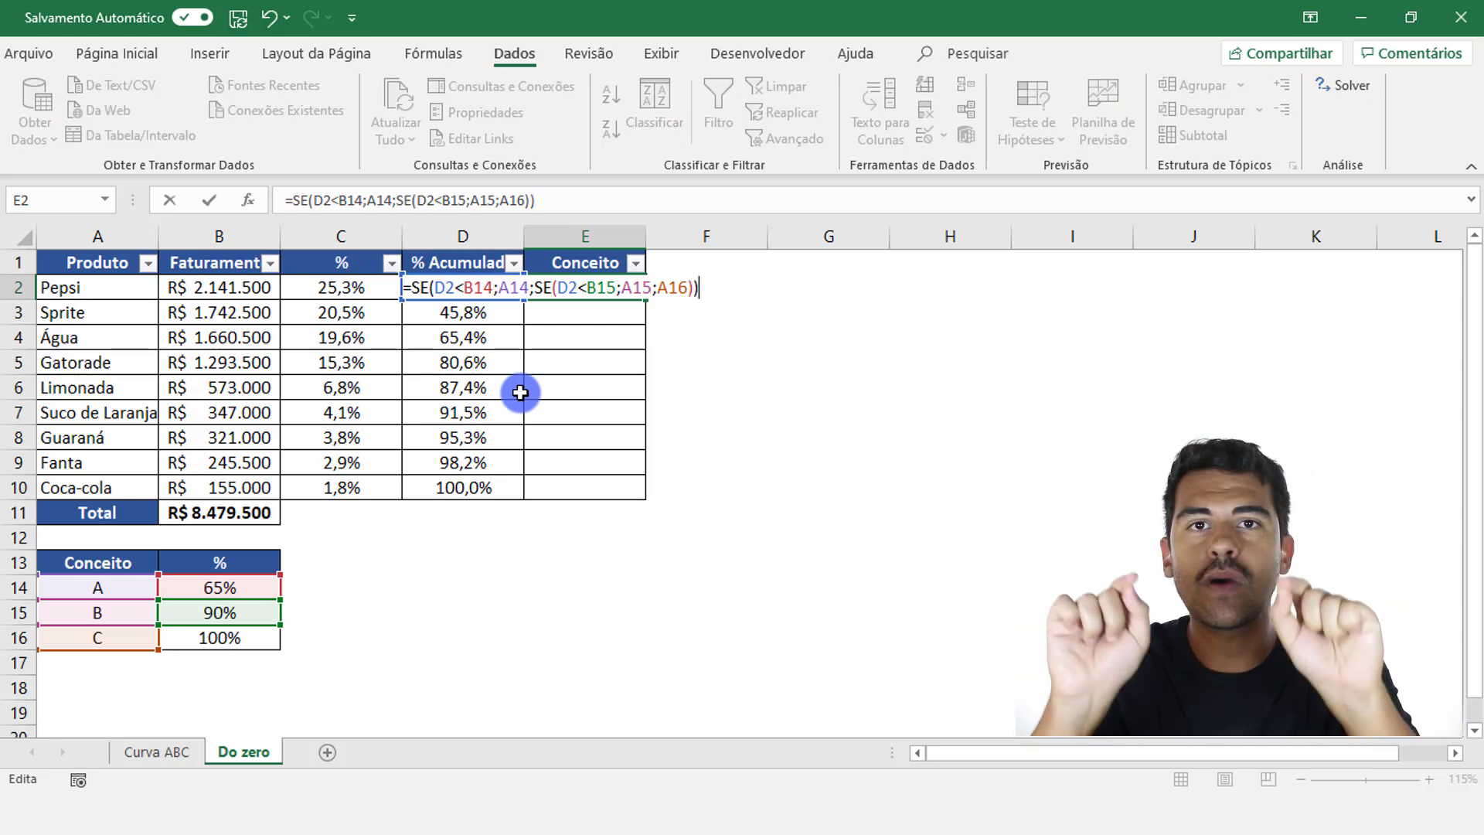
key("Return")
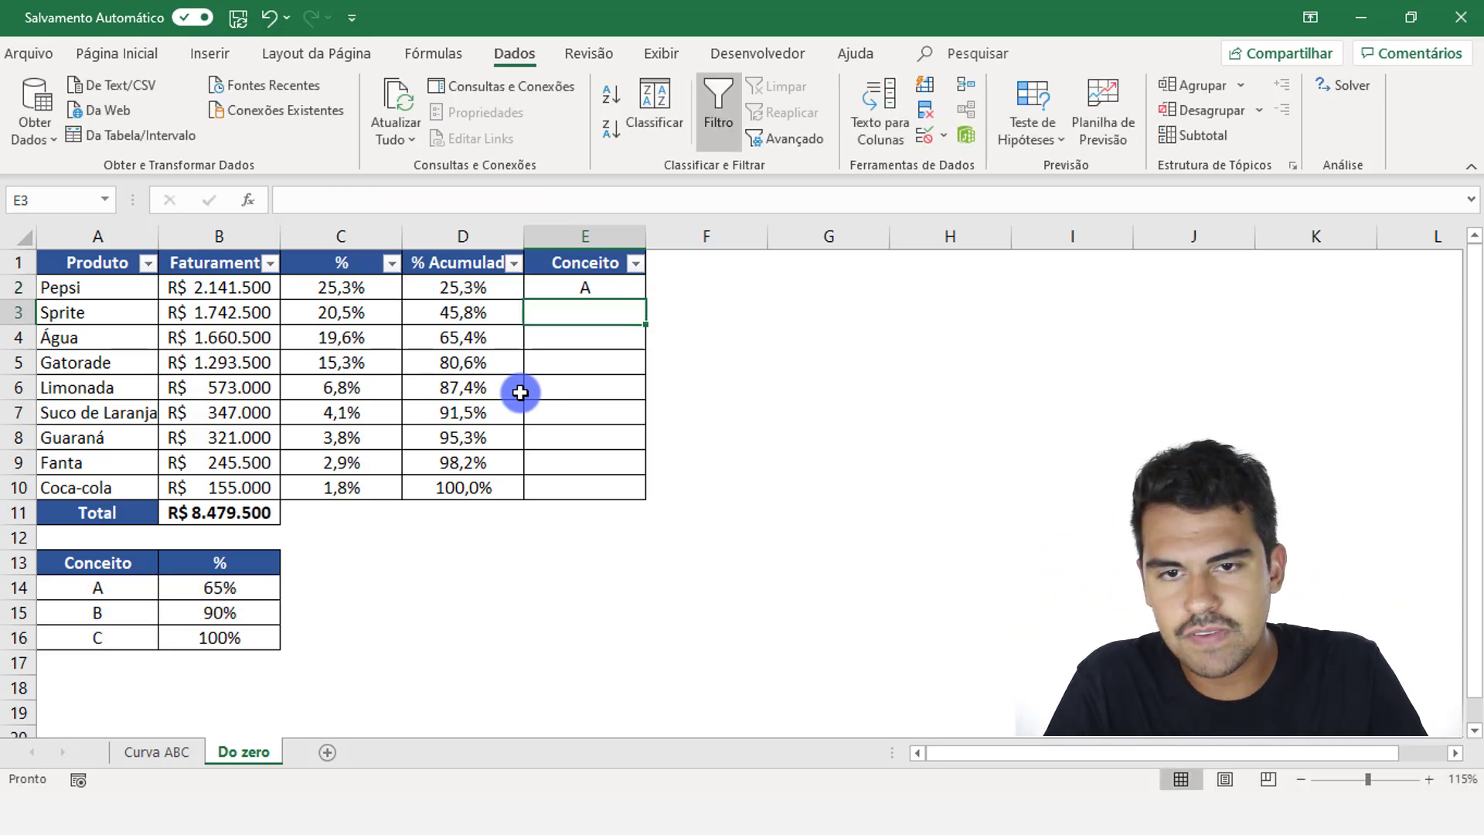
- Draw a straight downward arrow about 3.89 cm long beside the Conceito column, starting level with row 2
left_click(211, 53)
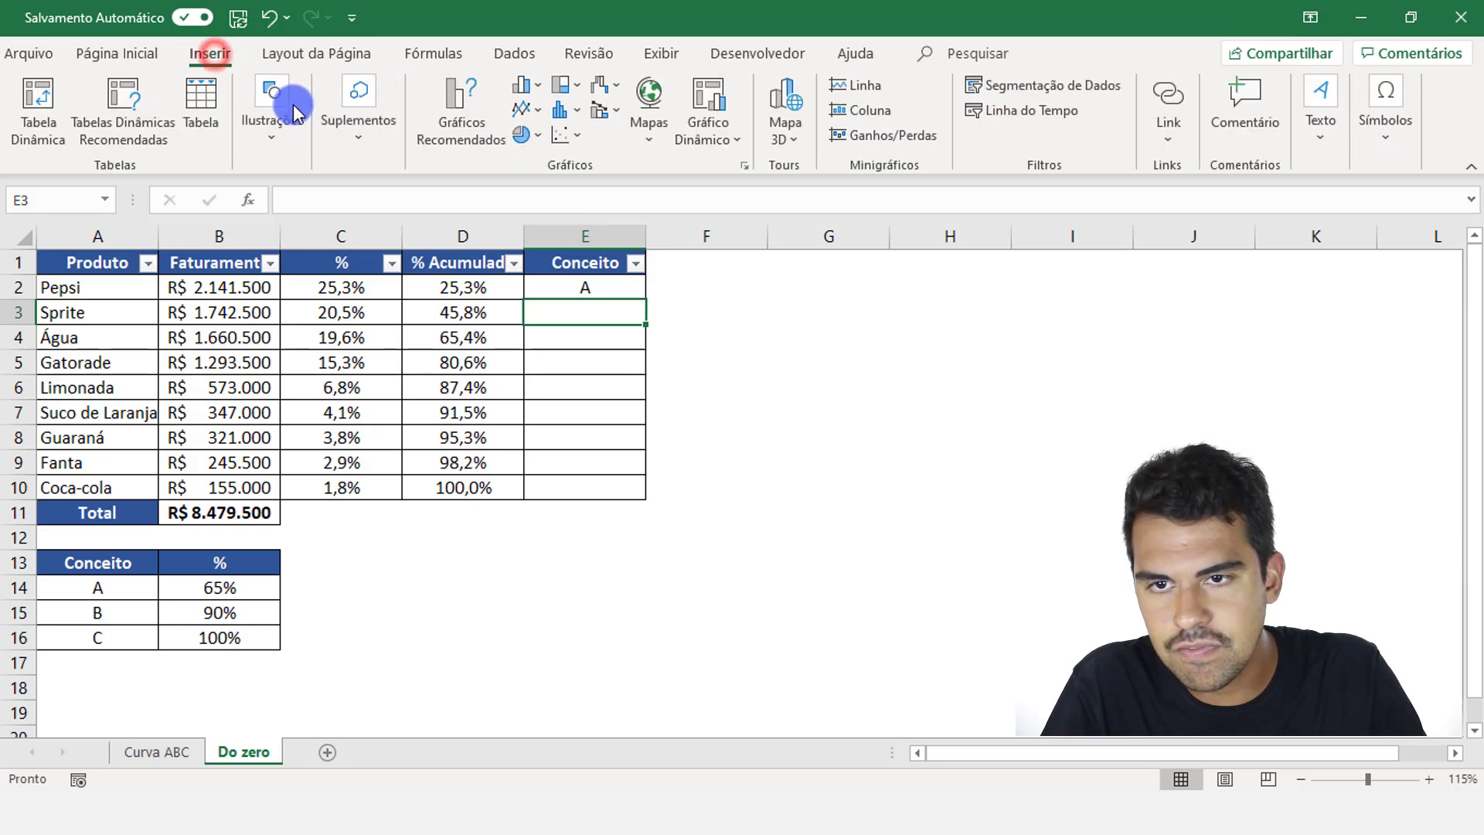
left_click(280, 114)
left_click(374, 210)
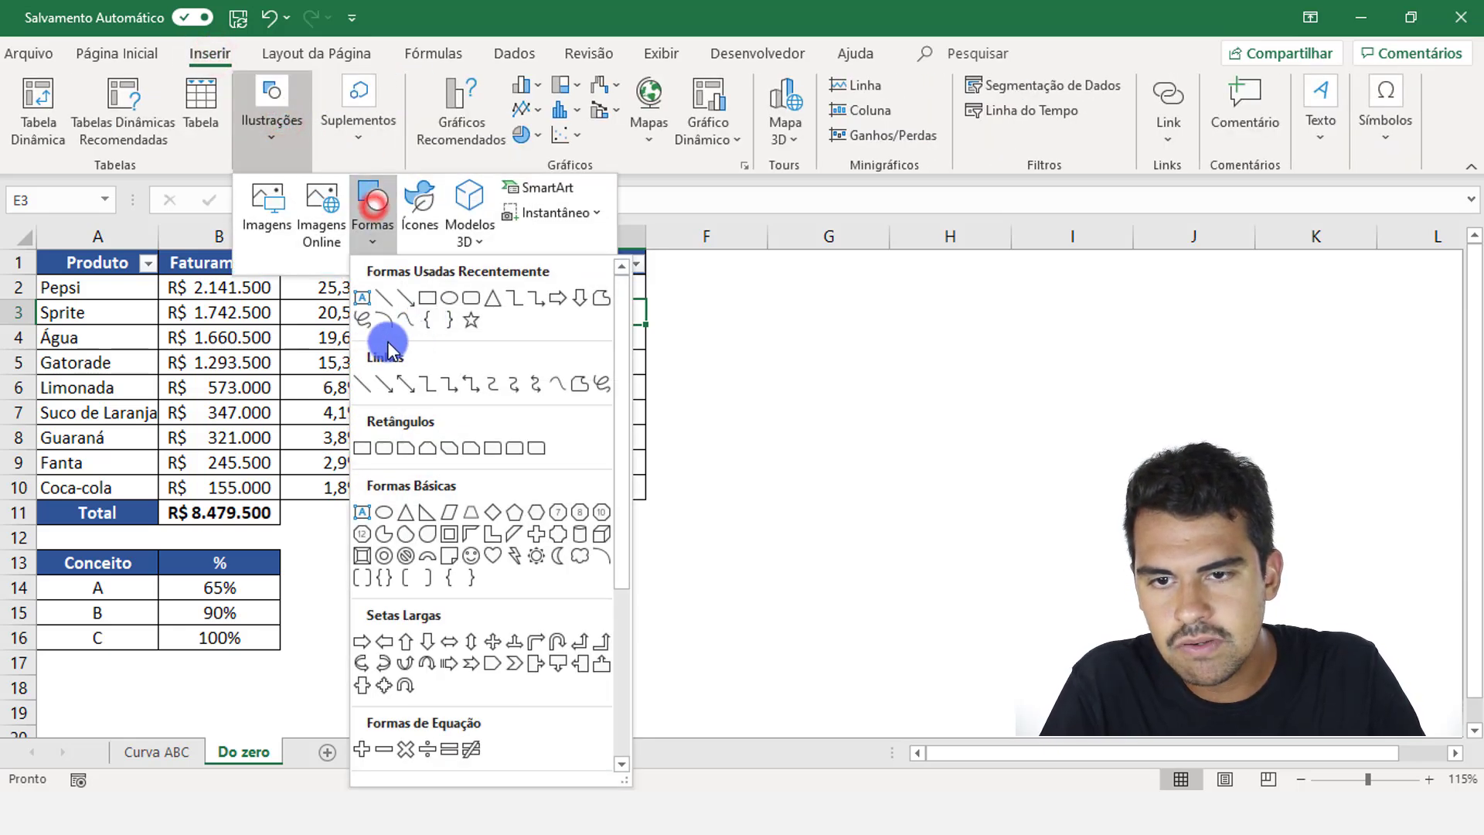
left_click(387, 384)
mouse_move(679, 290)
left_mouse_down()
mouse_move(676, 487)
mouse_move(678, 473)
left_mouse_up()
- Open the E2 formula and examine its references to the concept limits and names in rows 14 to 16
left_click(584, 289)
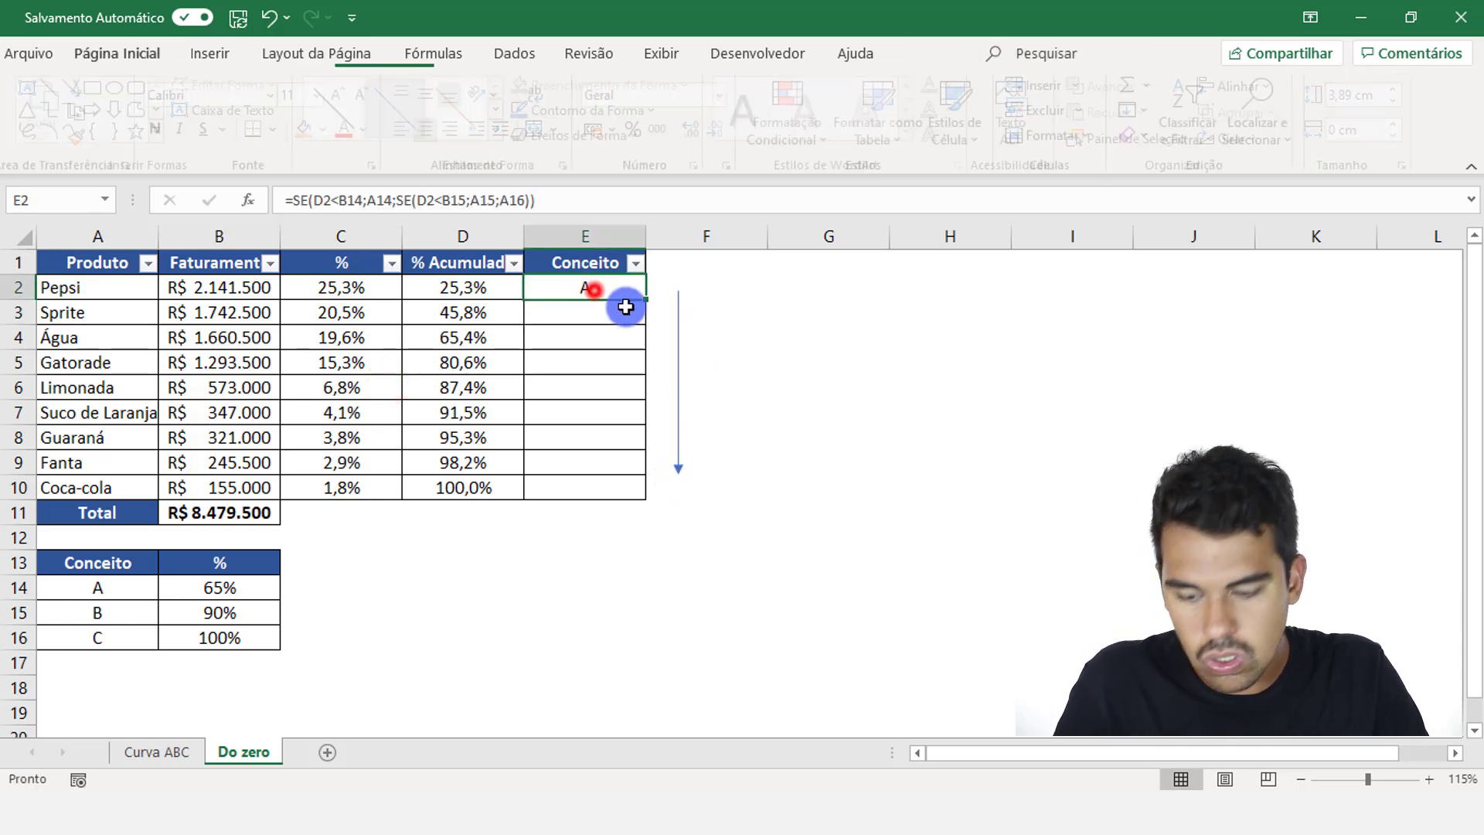
key("F2")
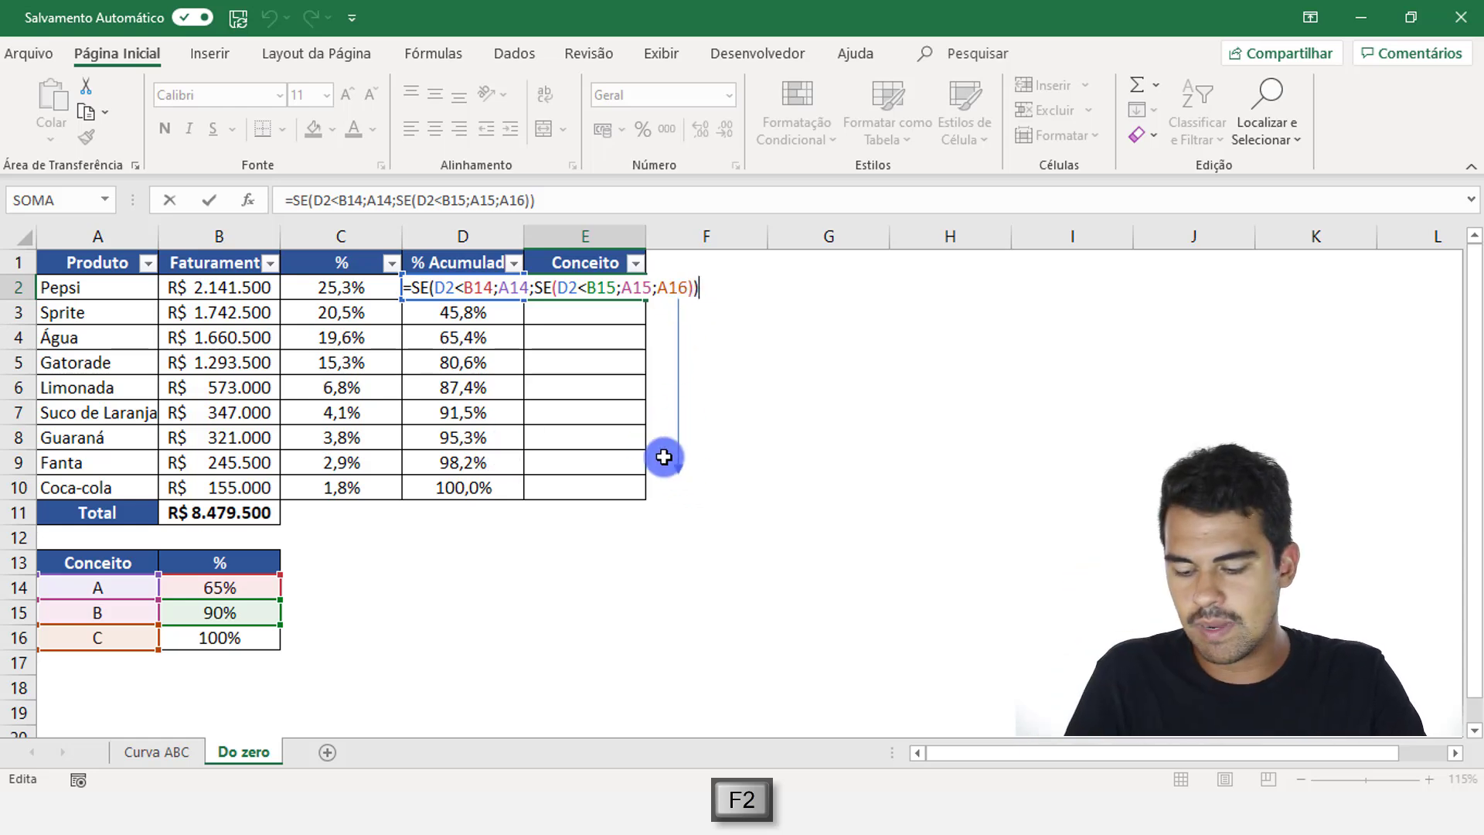
key("Escape")
left_click(442, 205)
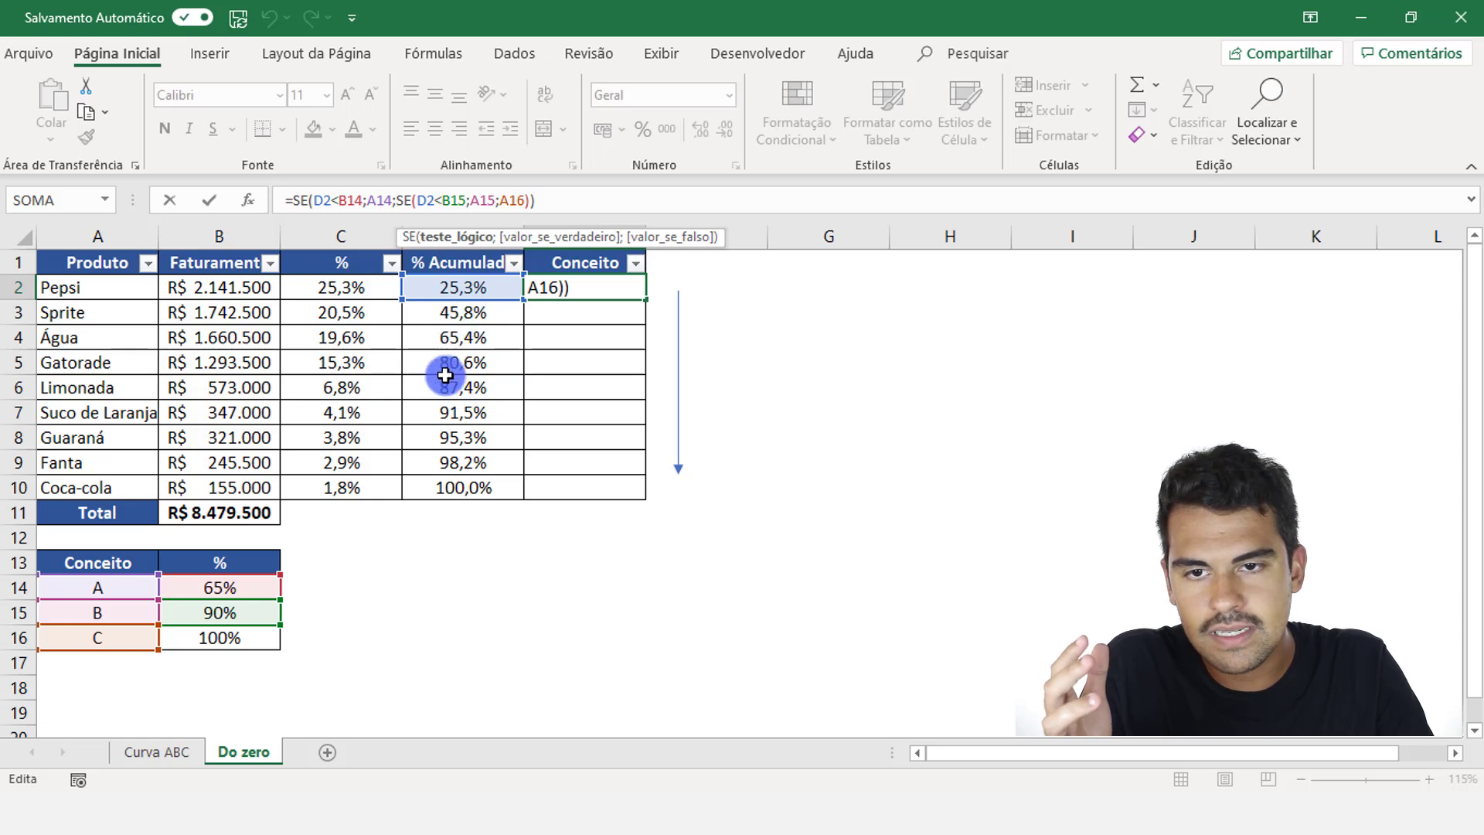
left_click(343, 200)
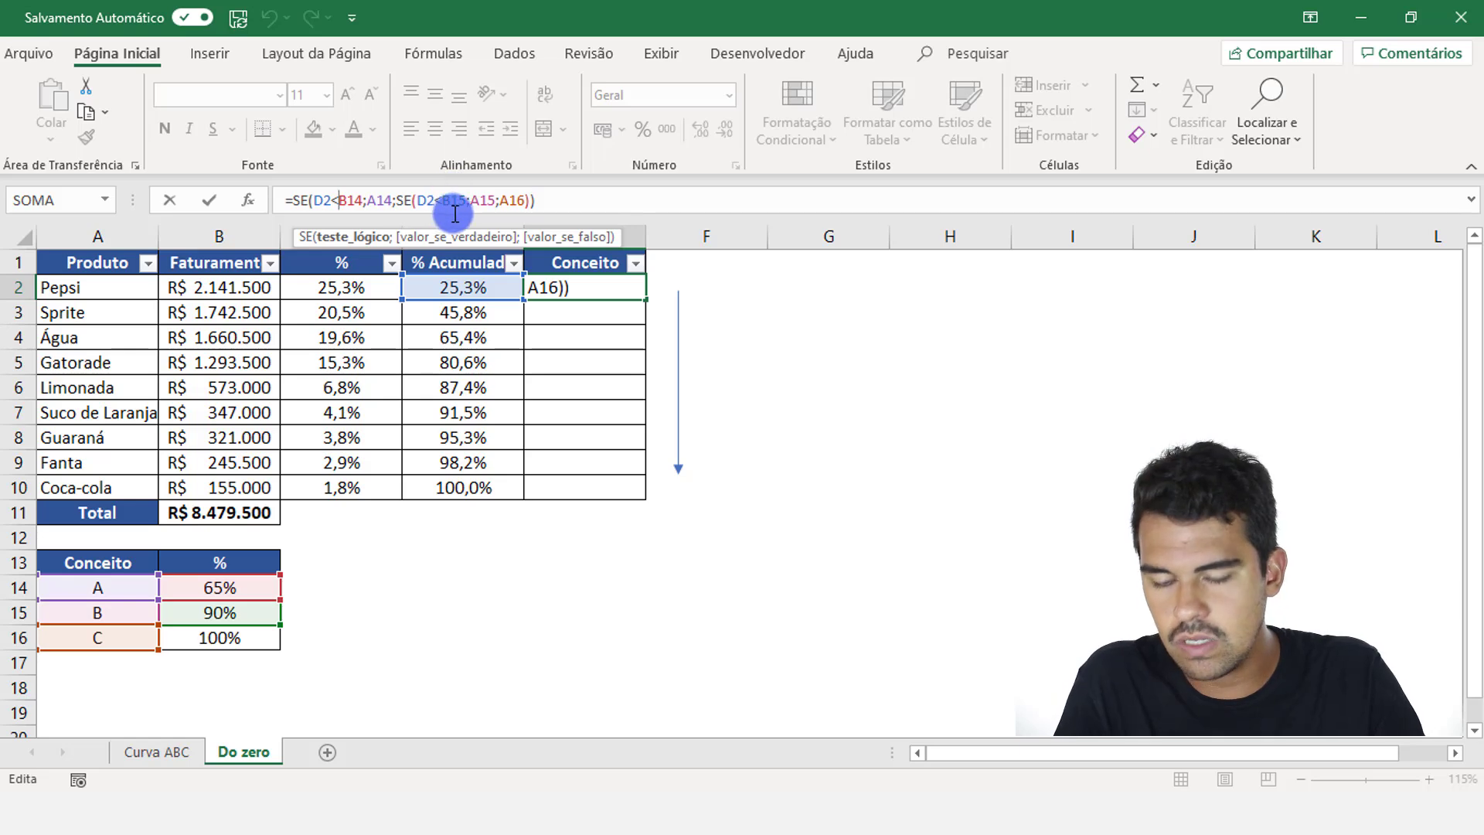
- Make the references to B14 and A14 in the E2 formula absolute, as $B$14 and $A$14
key("F2")
double_click(478, 287)
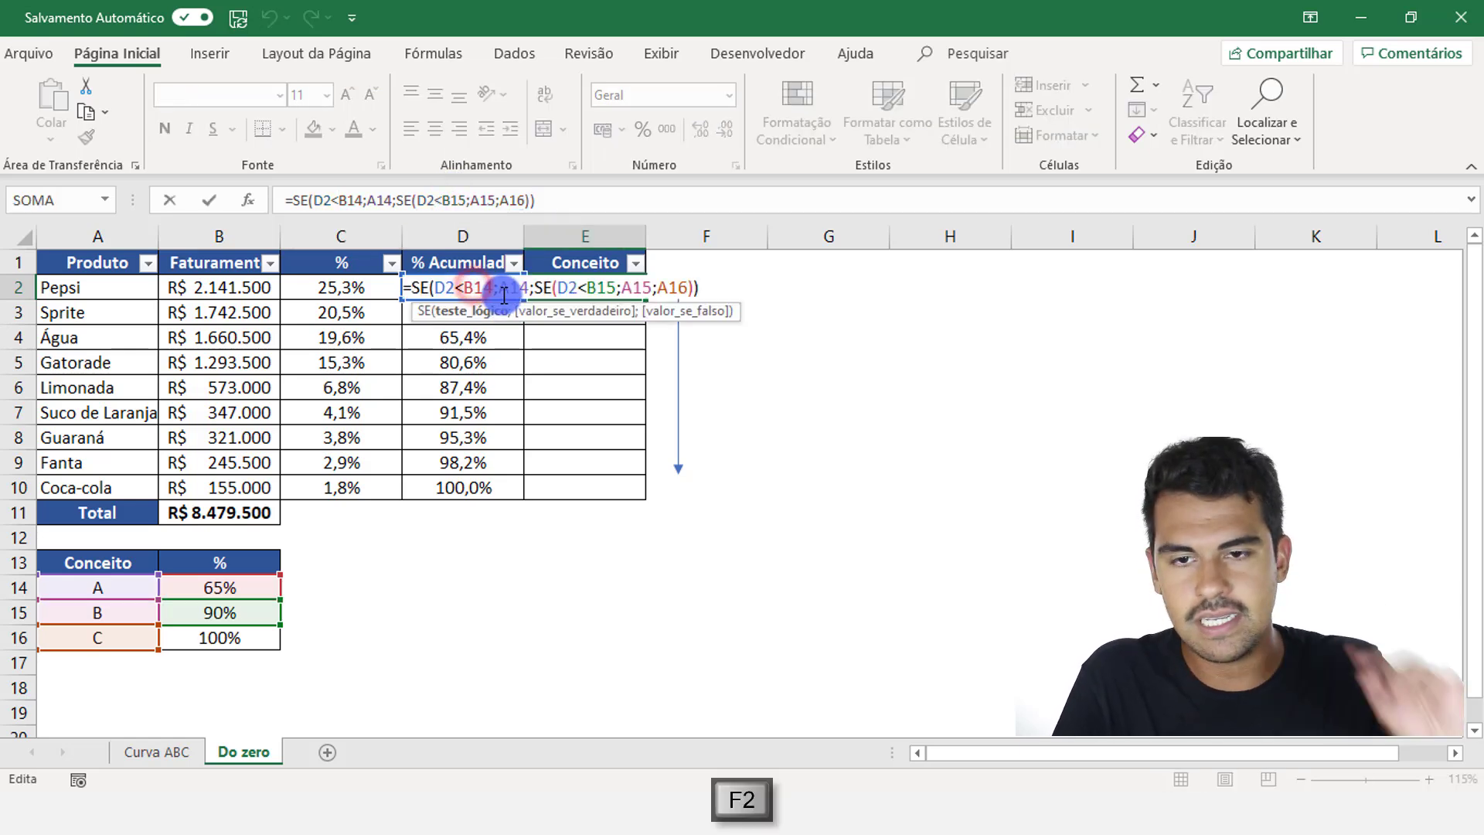
key("F4")
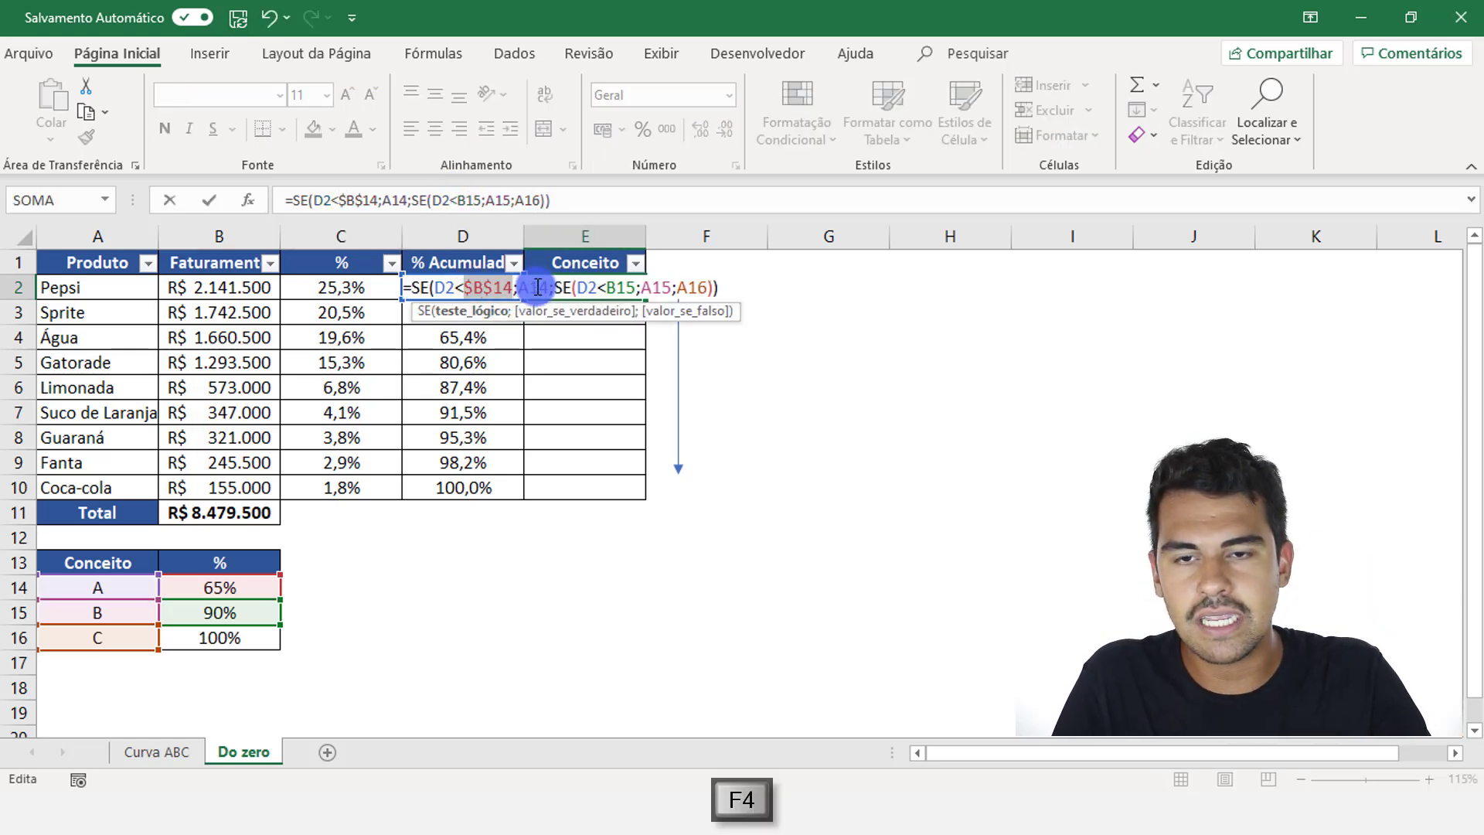
double_click(541, 292)
key("F4")
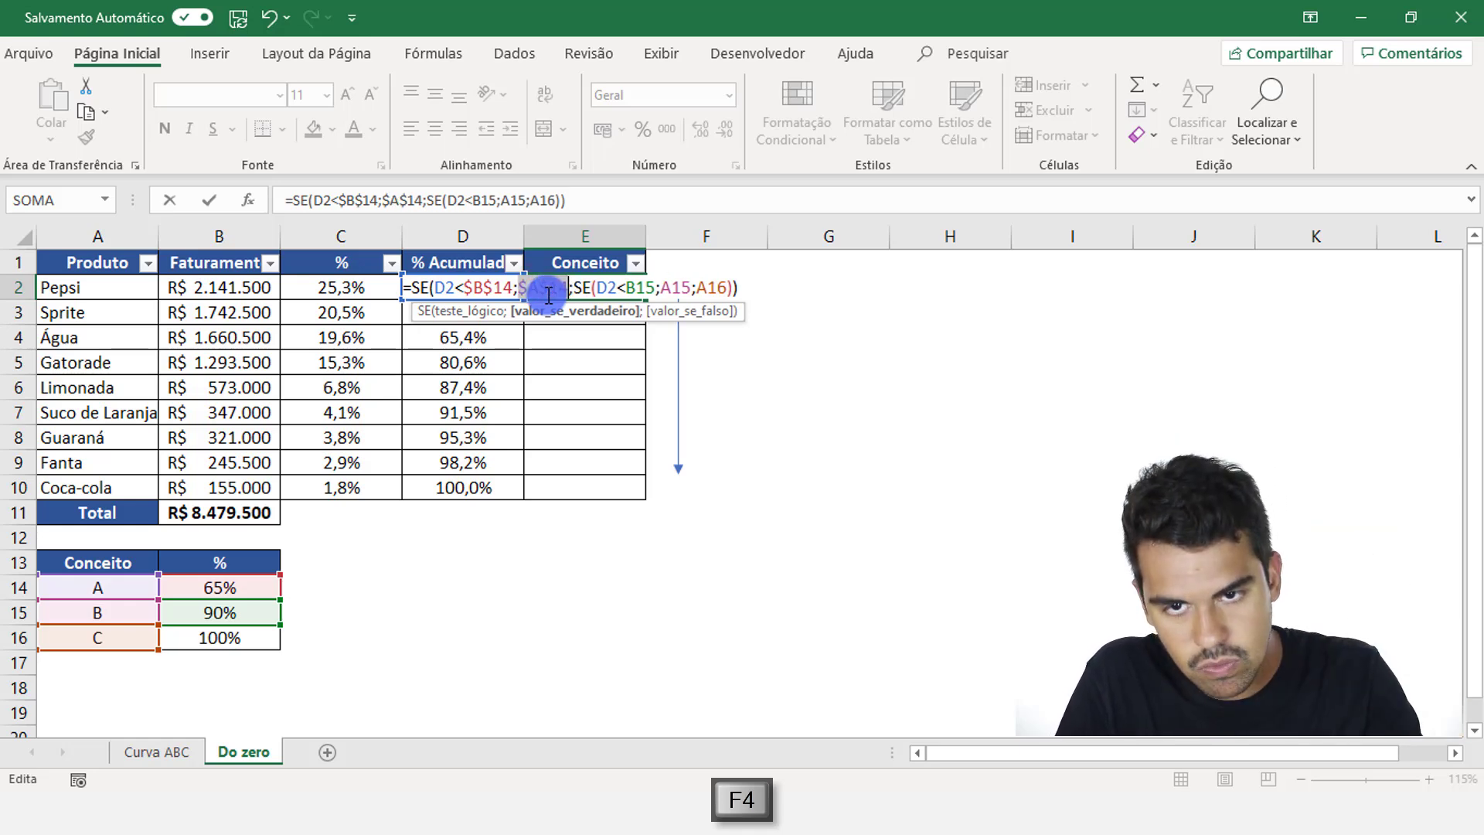
- Make the nested SE's concept references absolute as $B$15, $A$15 and $A$16, and commit the E2 formula
double_click(647, 286)
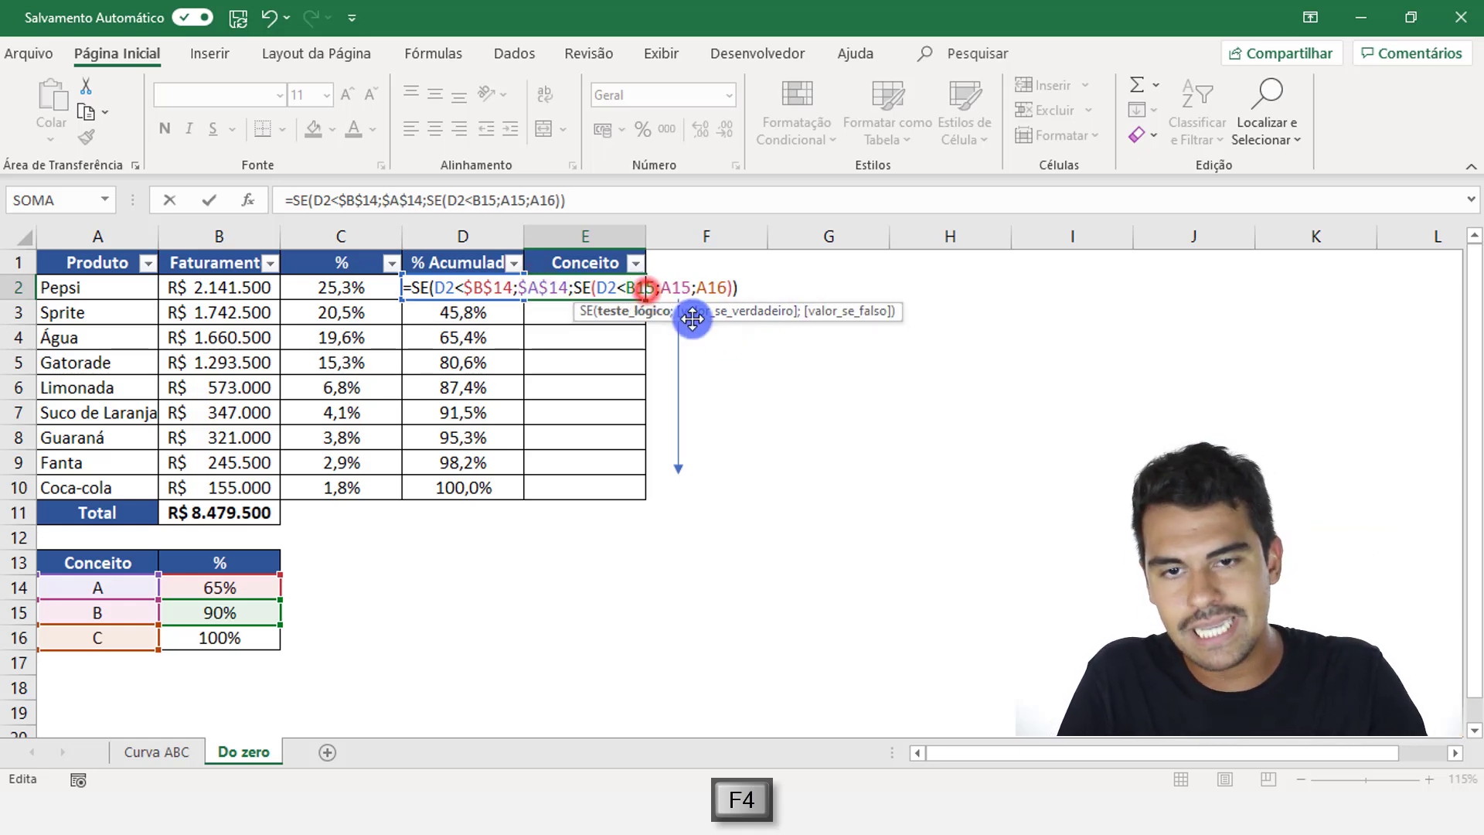
key("F4")
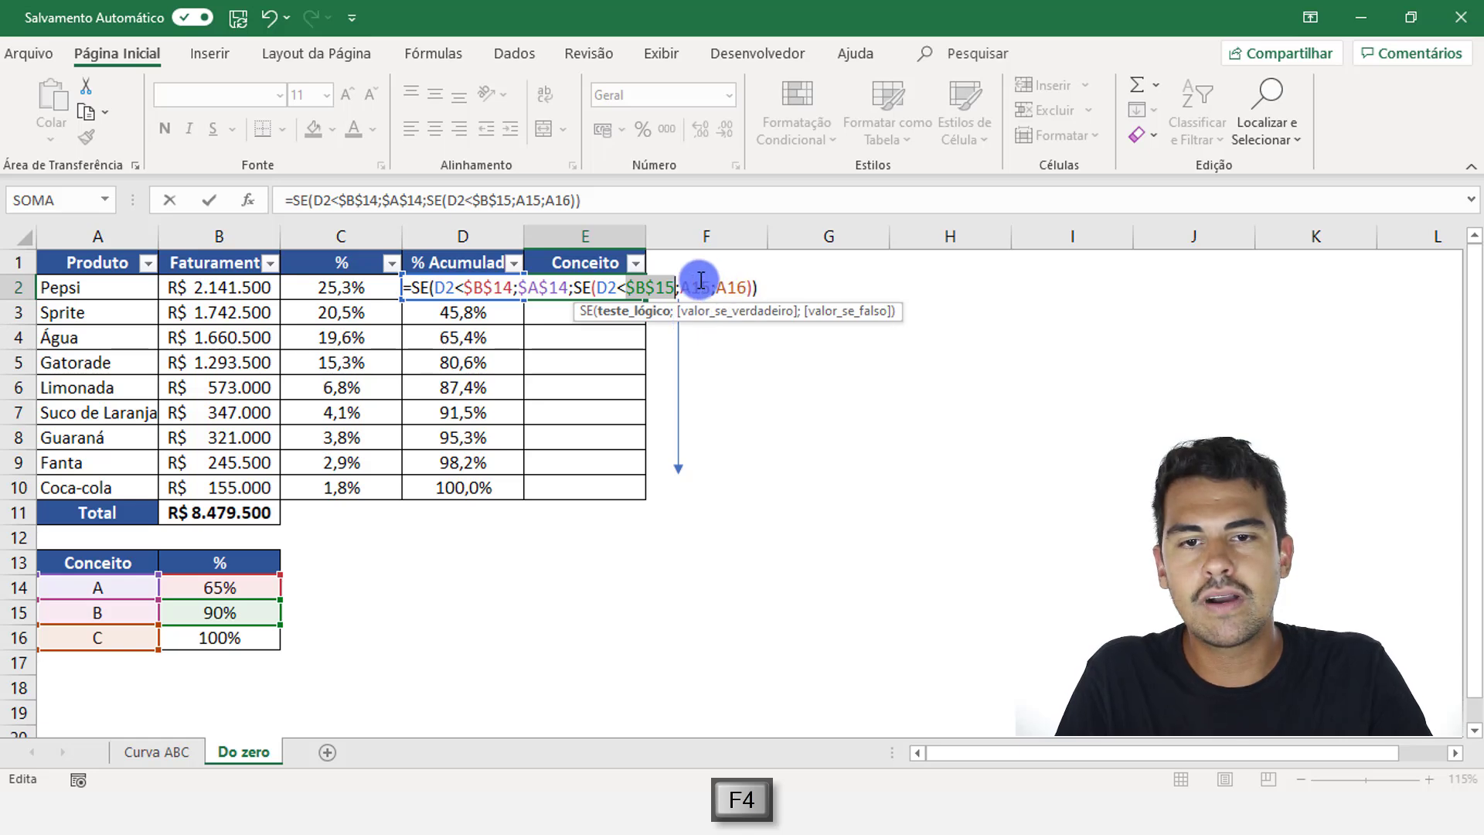
double_click(696, 289)
key("F4")
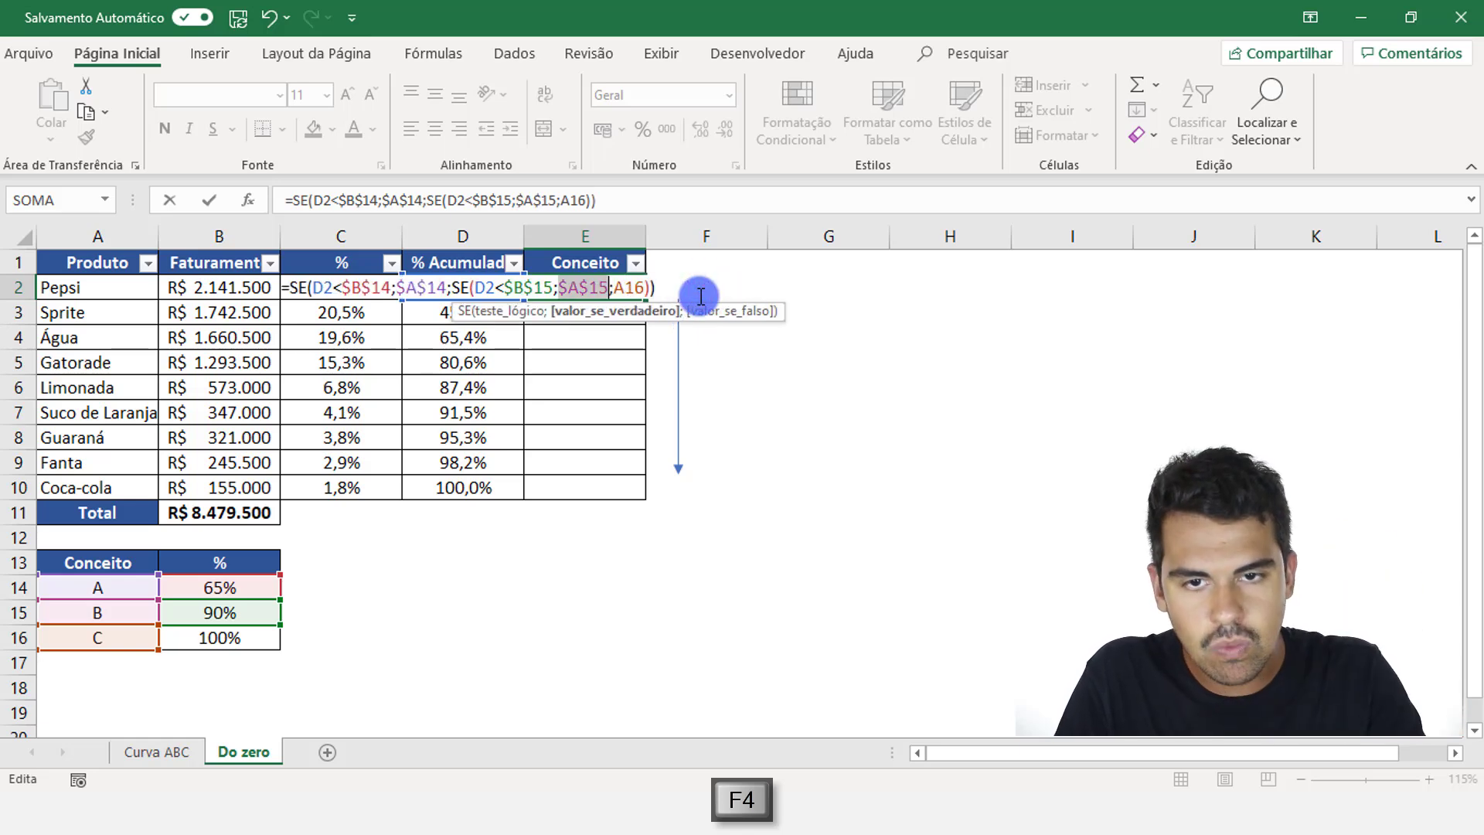
double_click(632, 285)
key("F4")
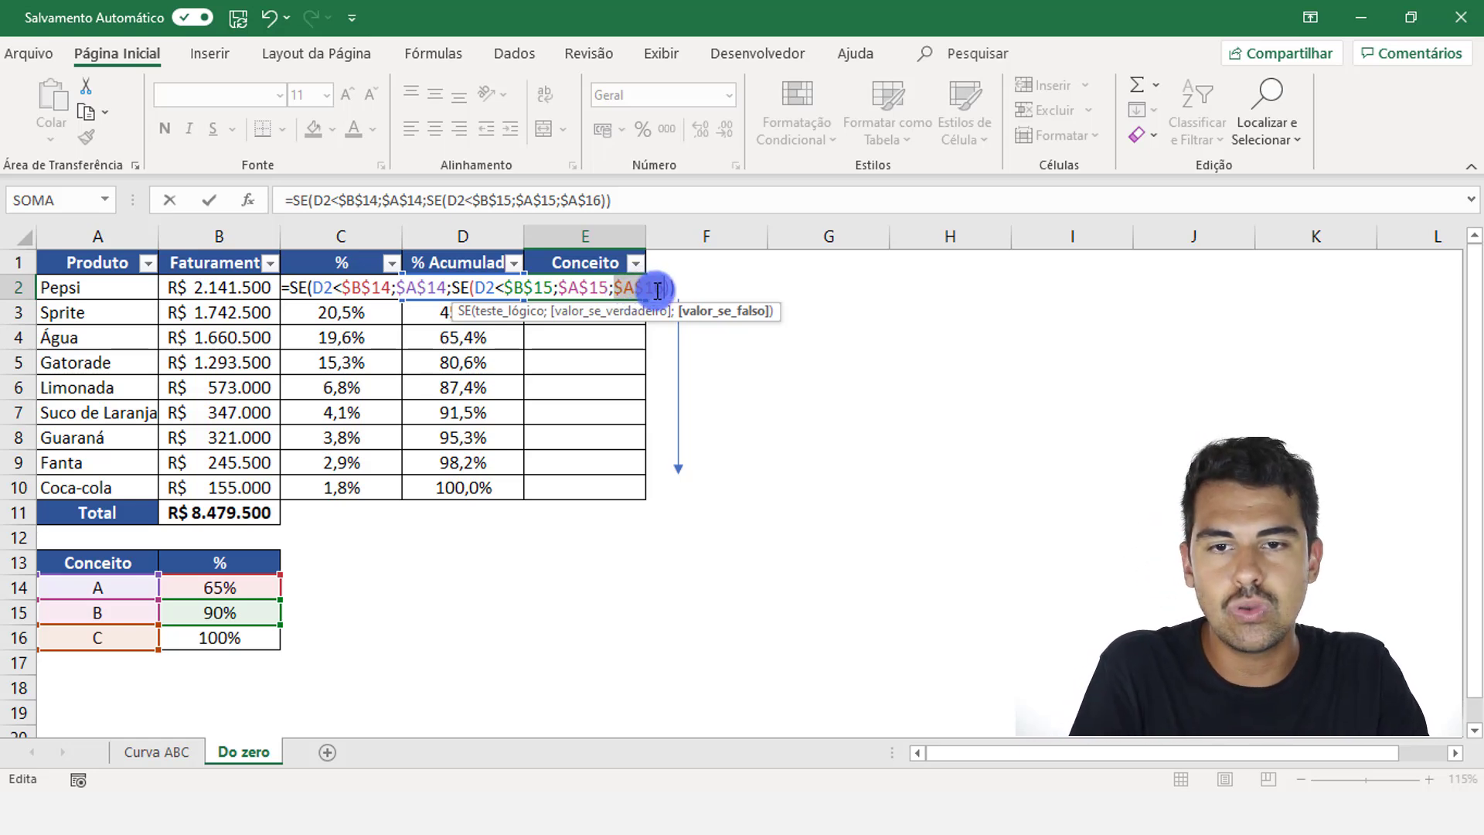
key("Return")
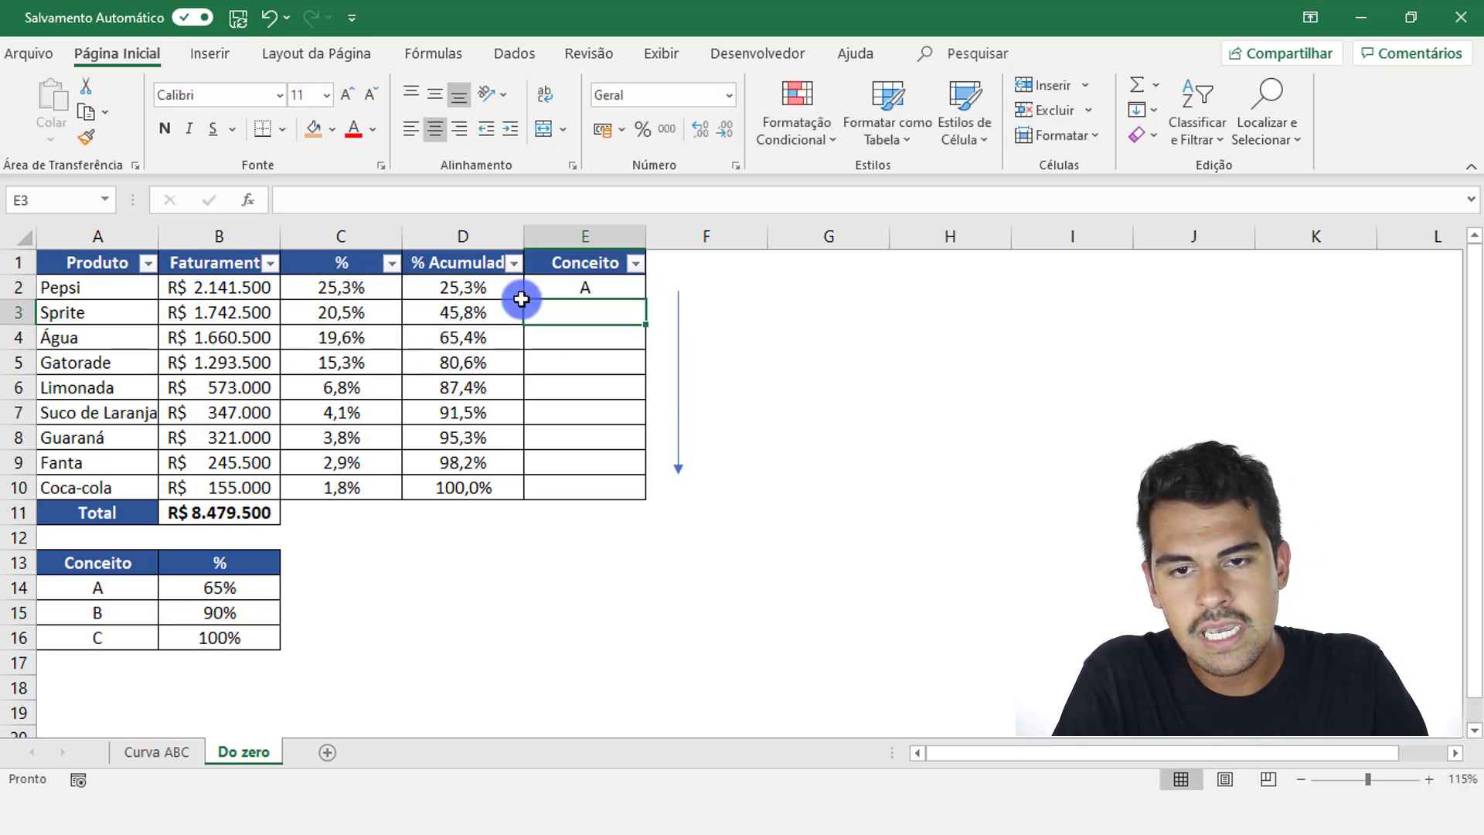
- Fill the E2 concept formula down the Conceito column through E10 and look over the filled cells
left_click(565, 291)
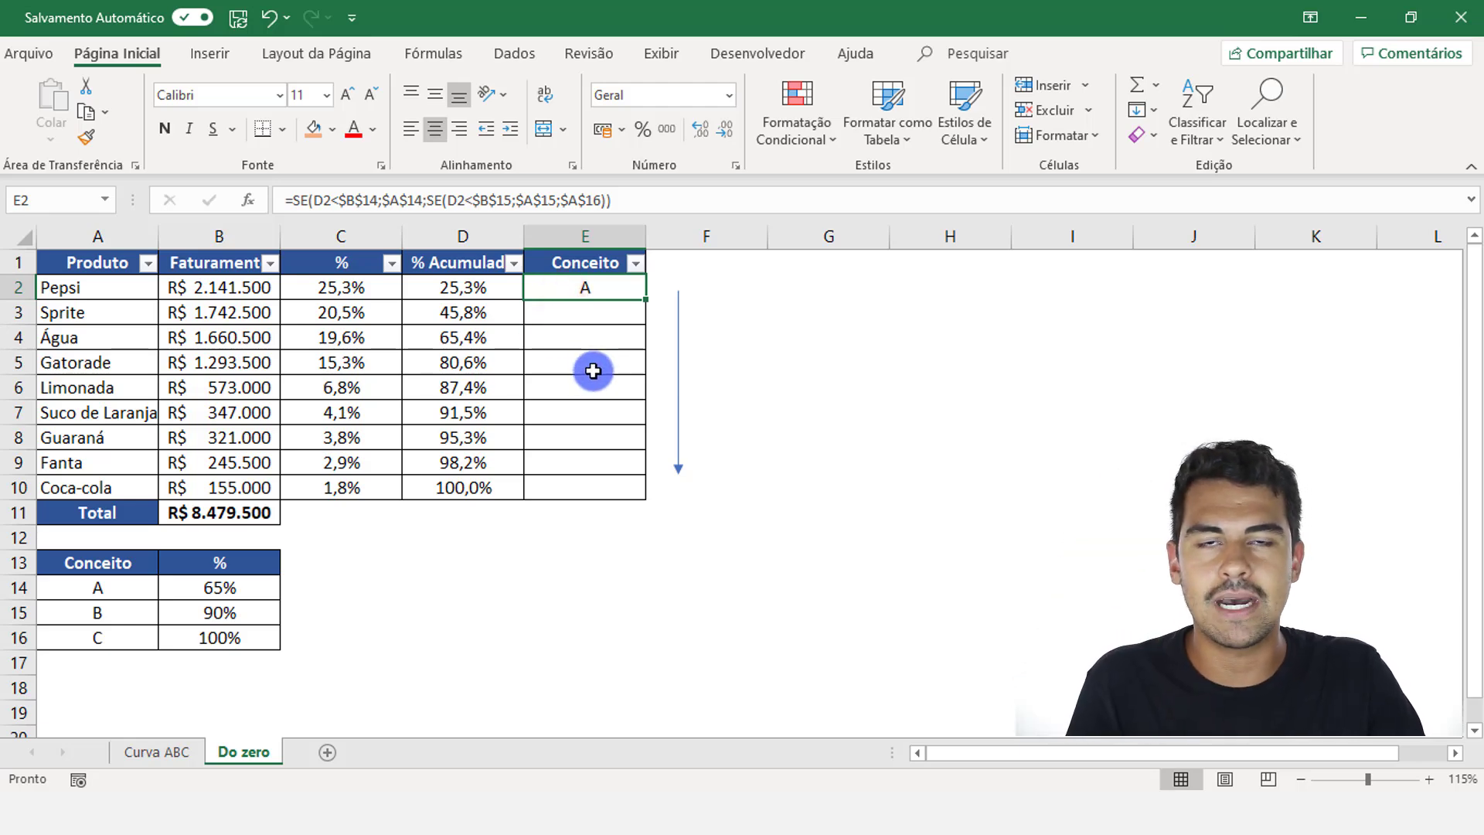
double_click(646, 300)
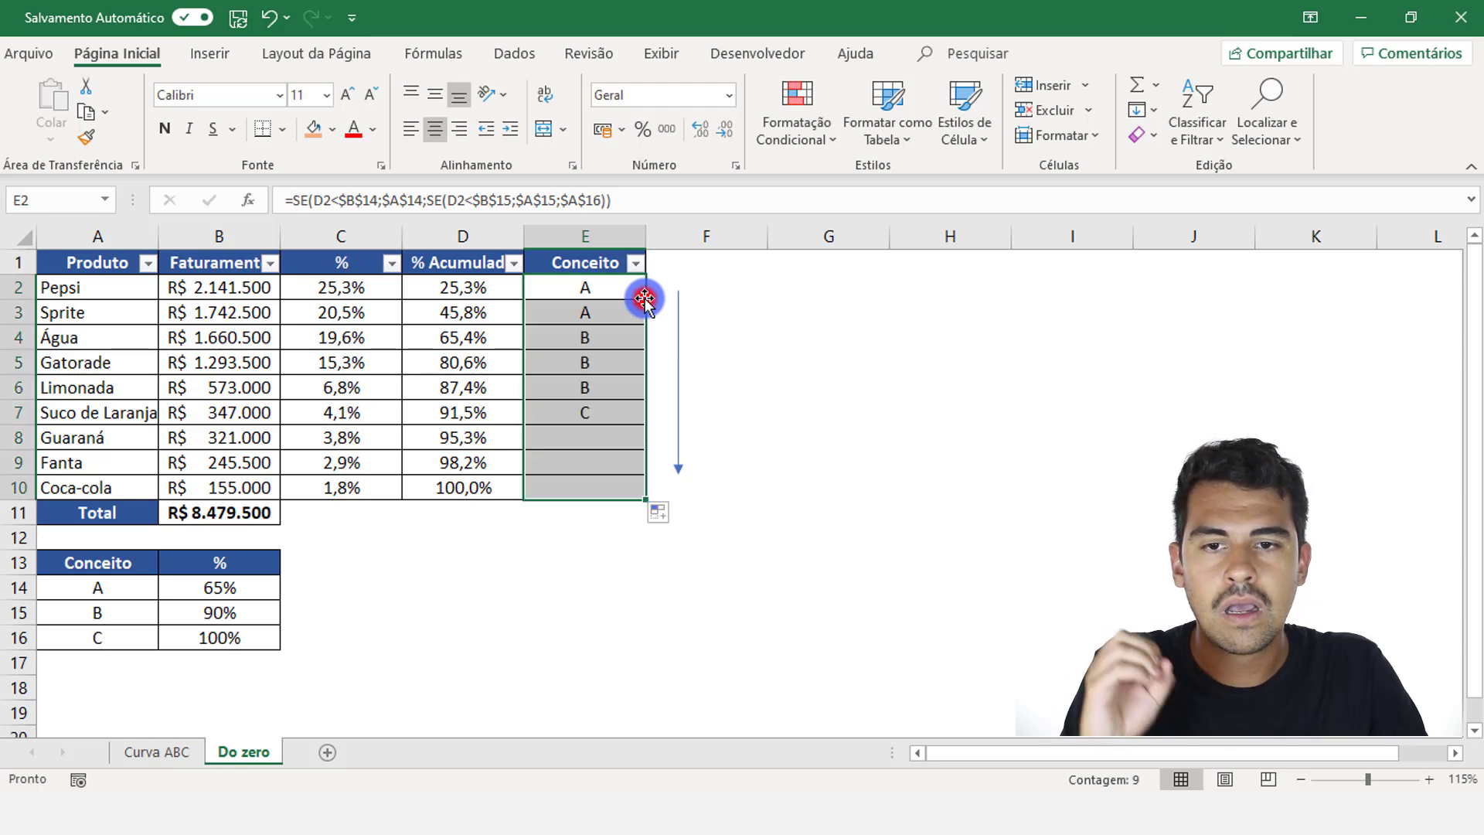
left_click_drag(615, 289, 602, 467)
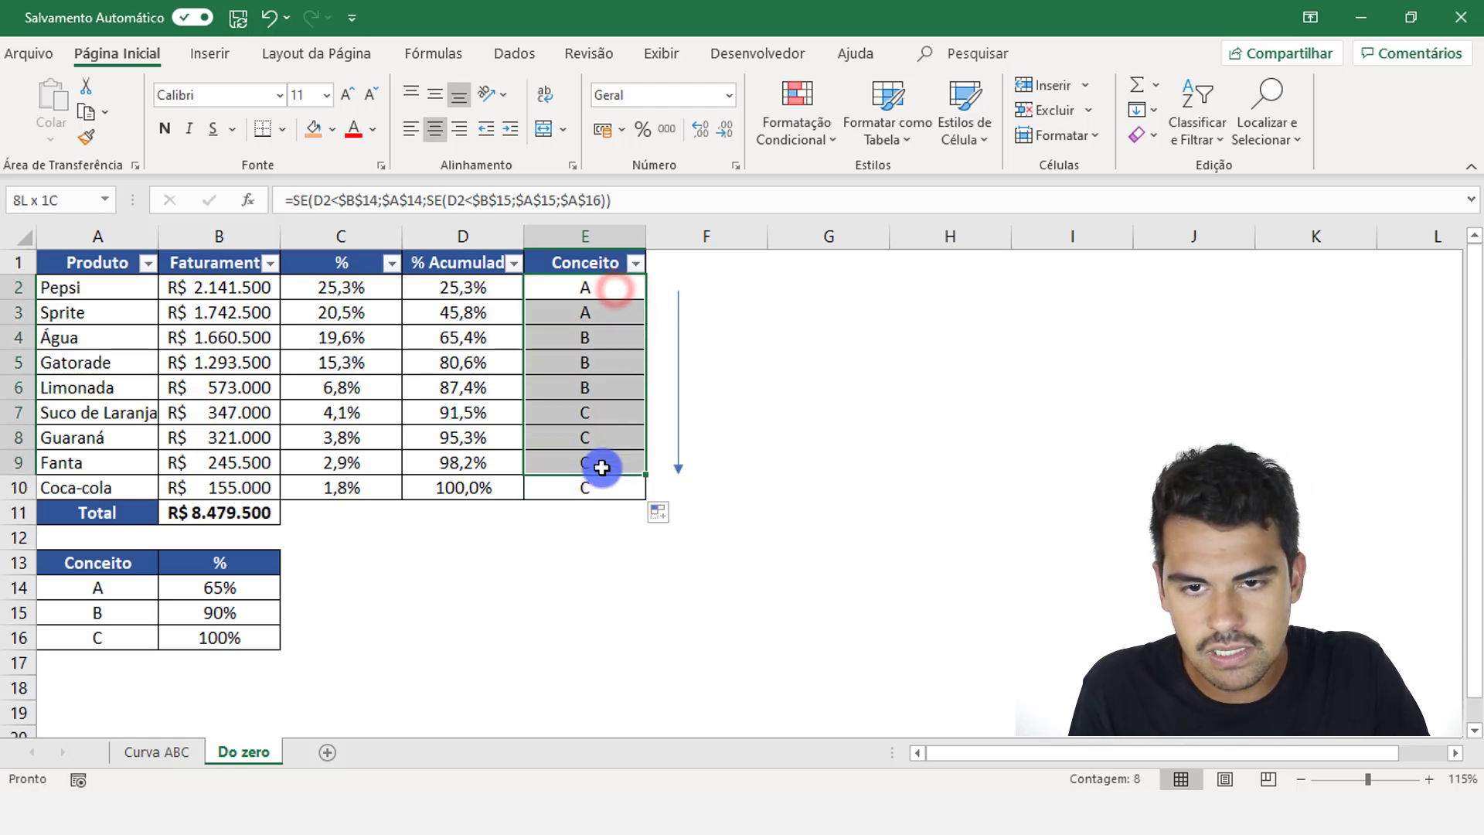
- Delete the arrow drawn beside the Conceito column
left_click(678, 411)
key("Delete")
- Review the product rows 2 through 10 one by one, starting from the Conceito formula in E2
left_click(581, 289)
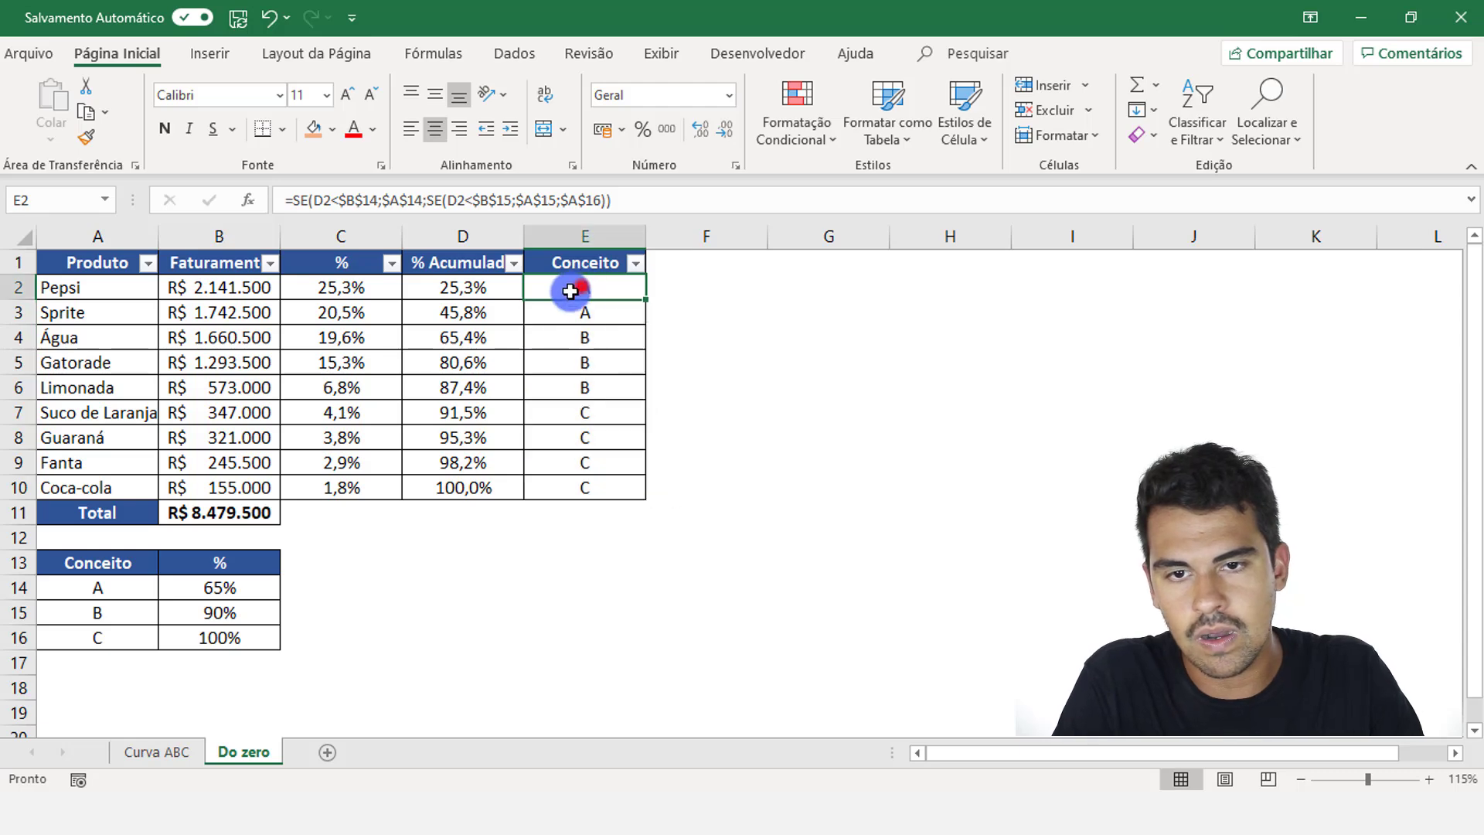
left_click(14, 289)
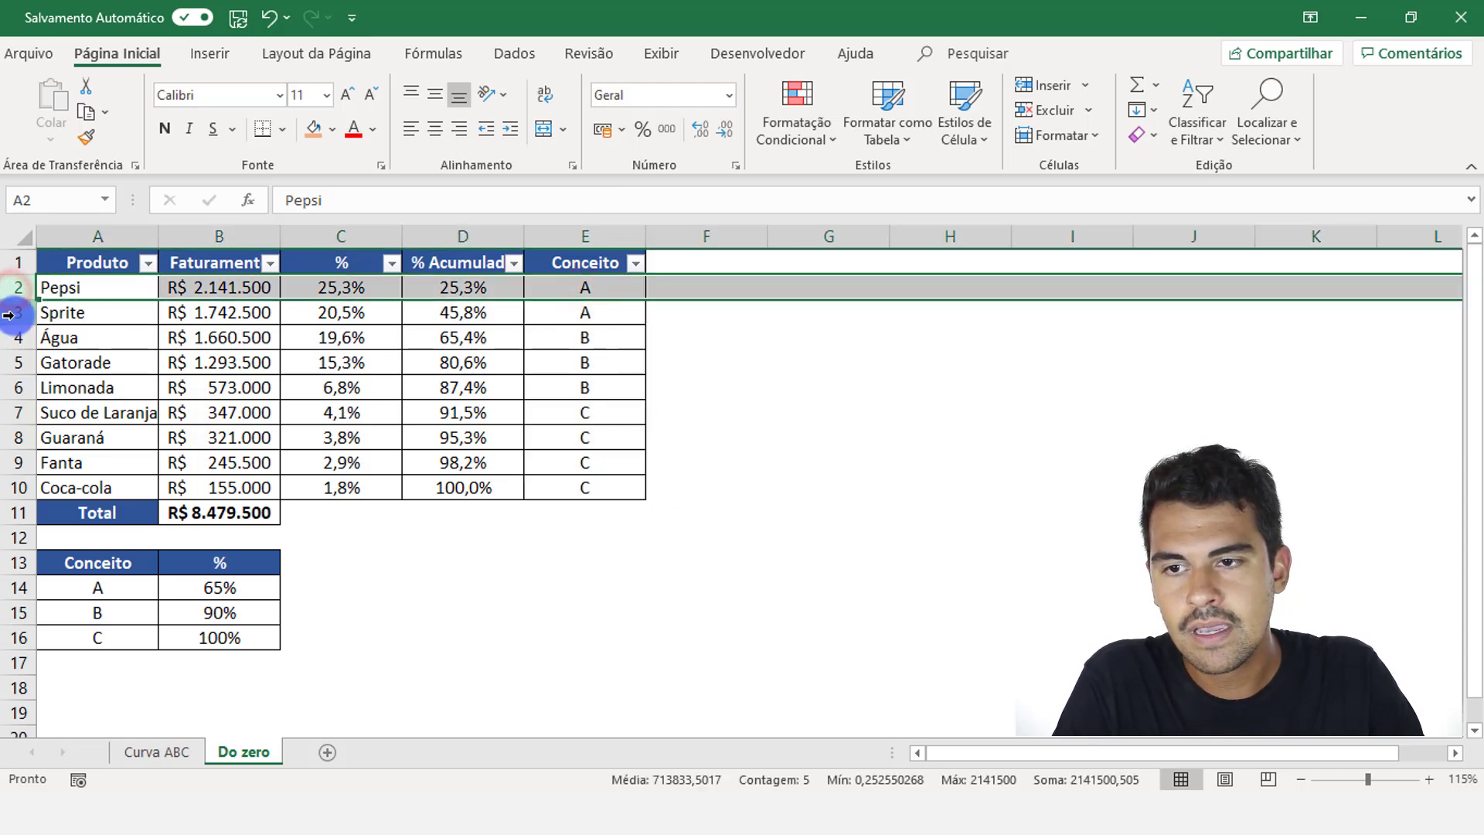
left_click(13, 313)
left_click(18, 338)
left_click(15, 363)
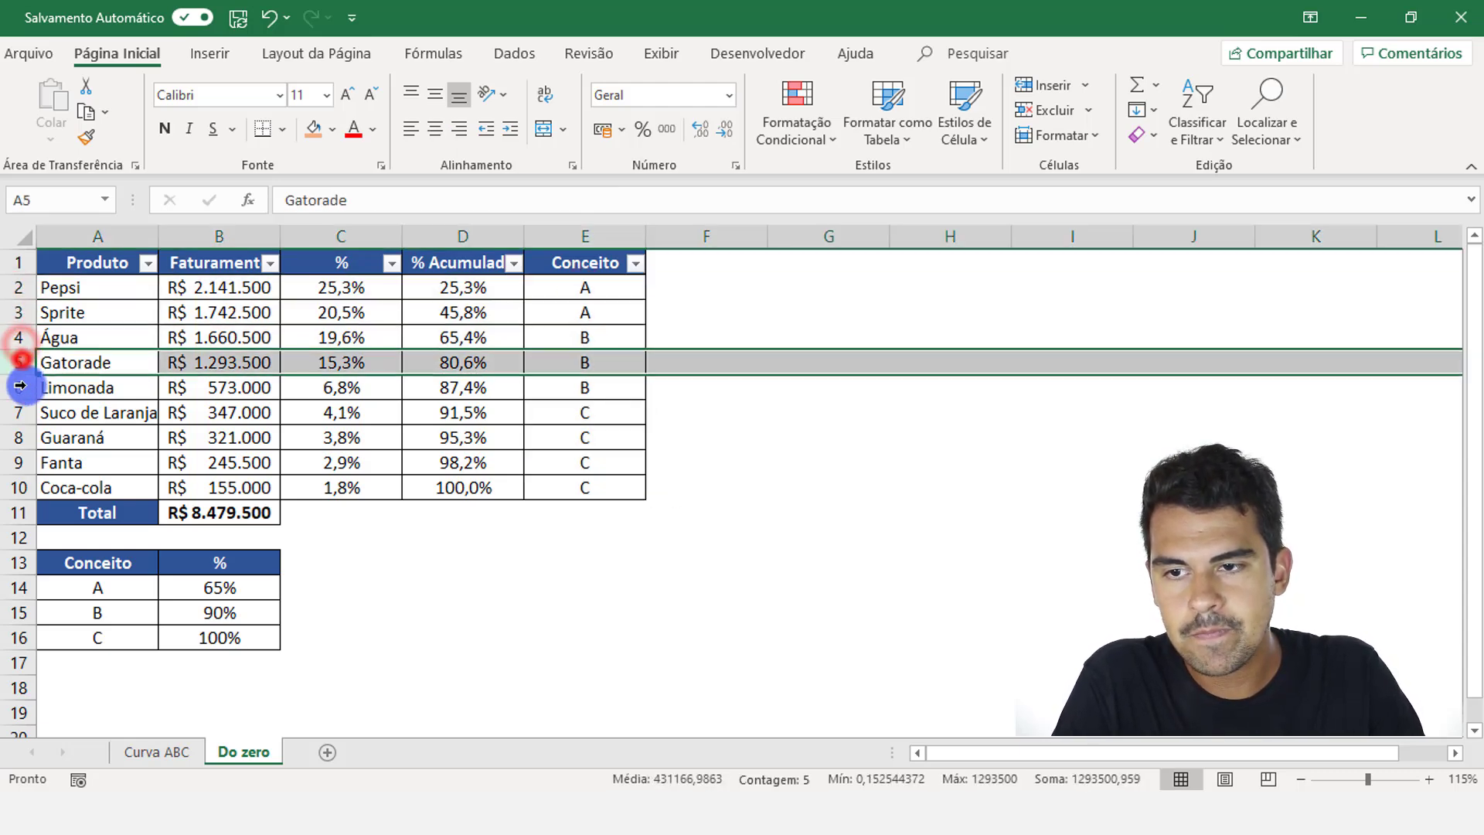
left_click(15, 387)
left_click(17, 412)
left_click(17, 437)
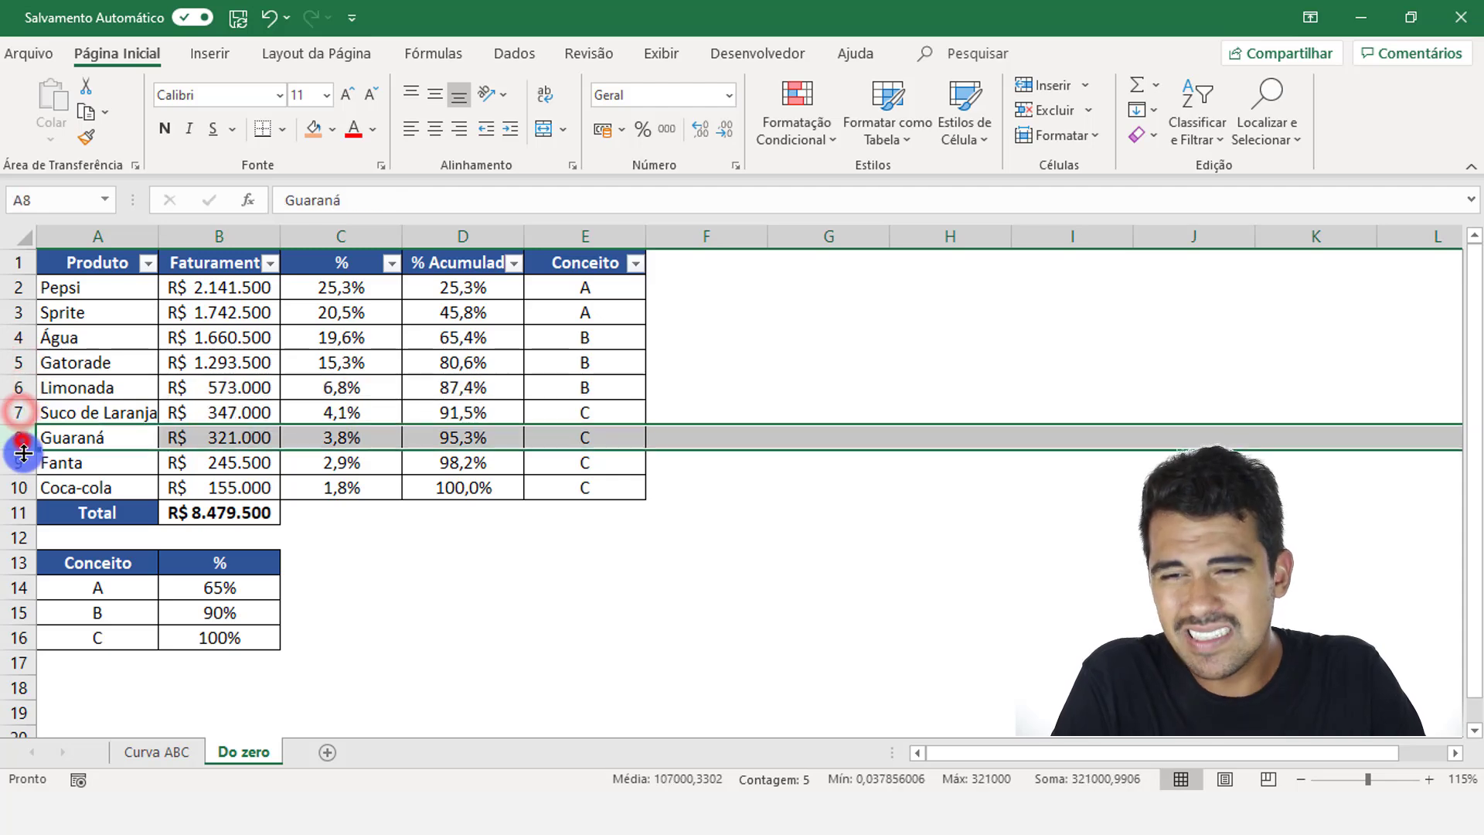
left_click(17, 462)
left_click(15, 488)
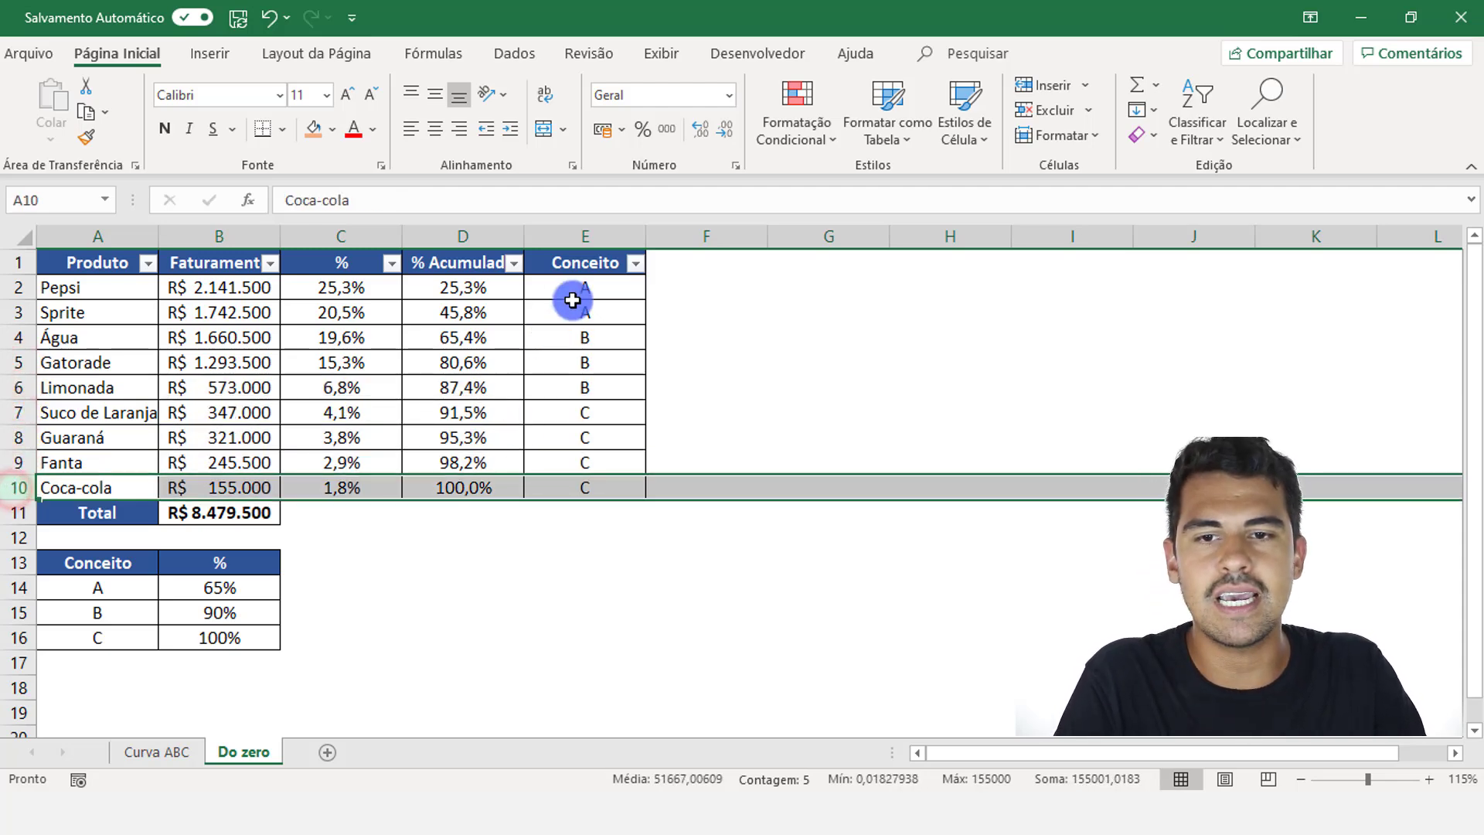
- Compare the A and B classifications in E2:E6 with the concept limits in B14:B16
left_click_drag(571, 287, 585, 330)
left_click(589, 289)
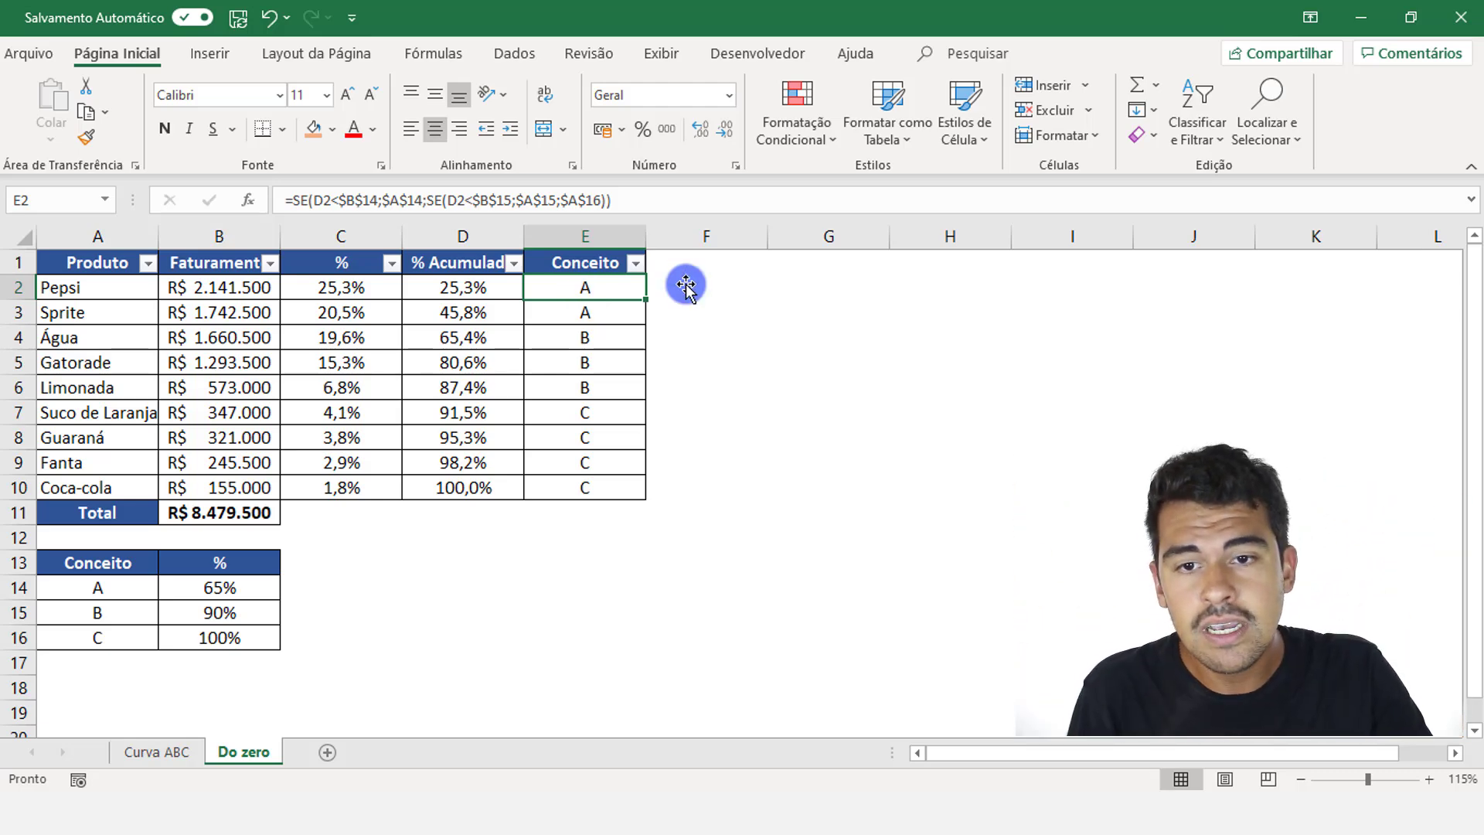
left_click_drag(628, 341, 632, 381)
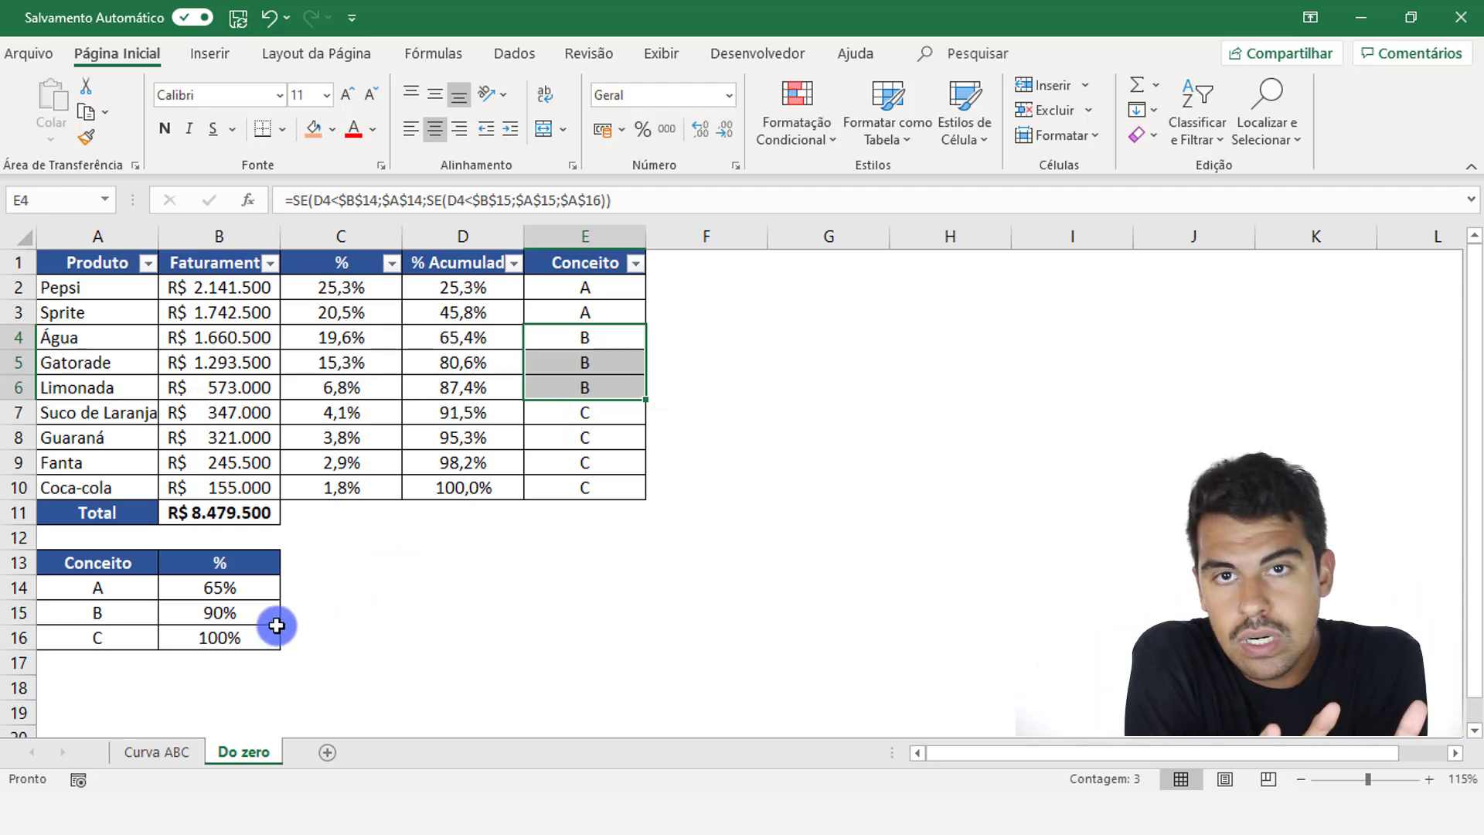
left_click(232, 592)
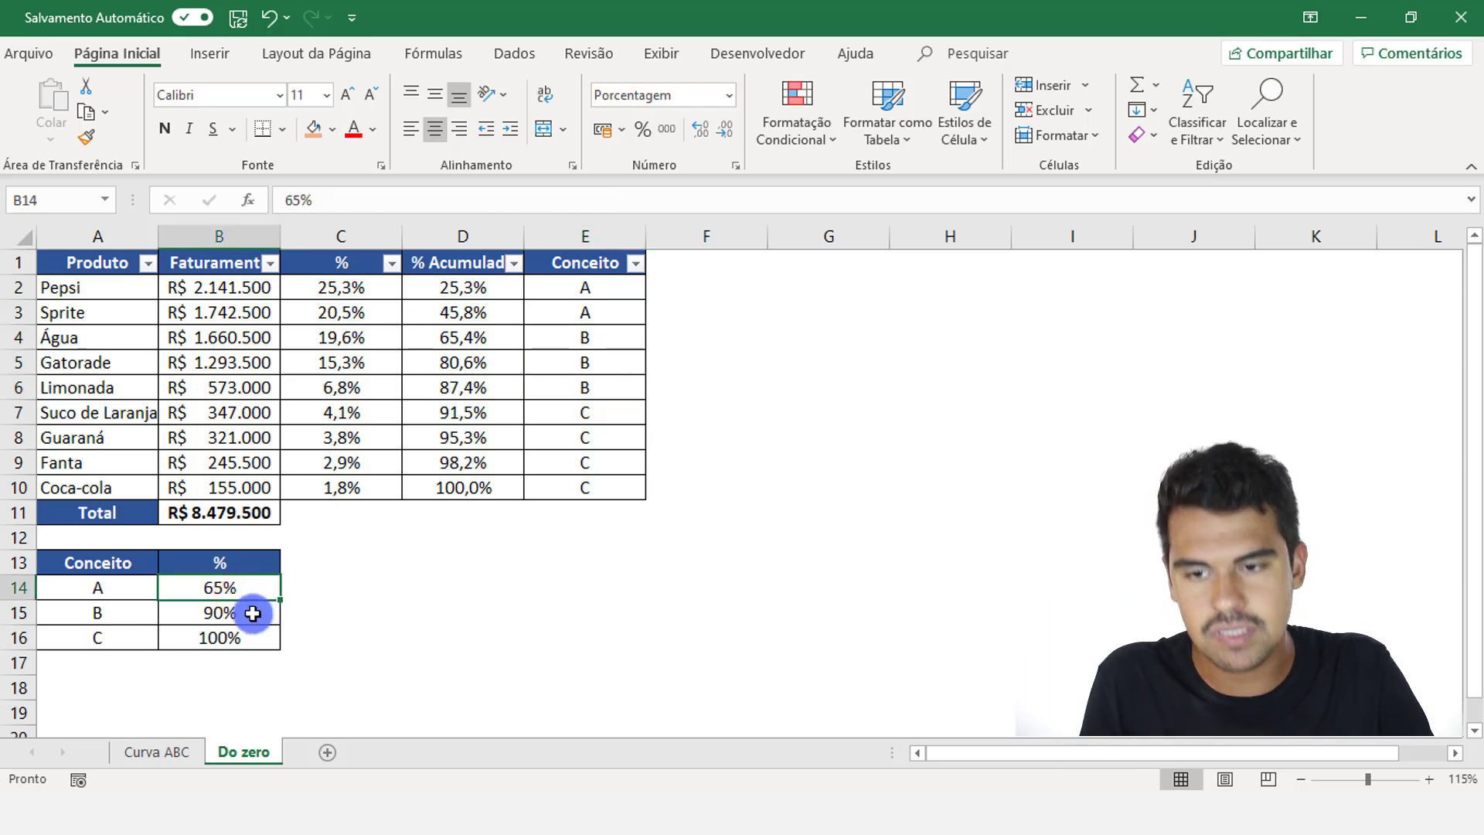
left_click(253, 613)
left_click(253, 640)
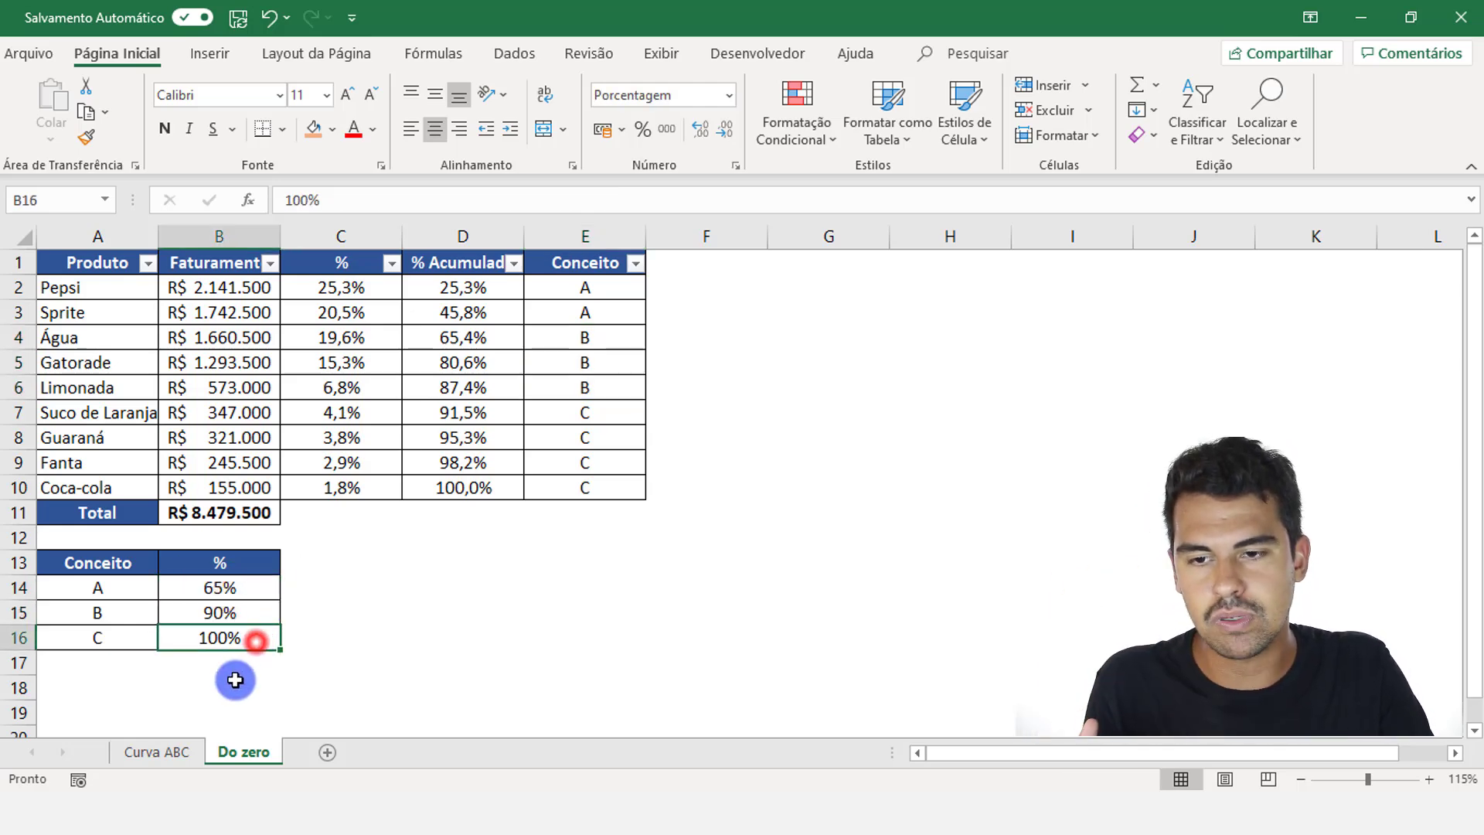
left_click(281, 615)
left_click(267, 604)
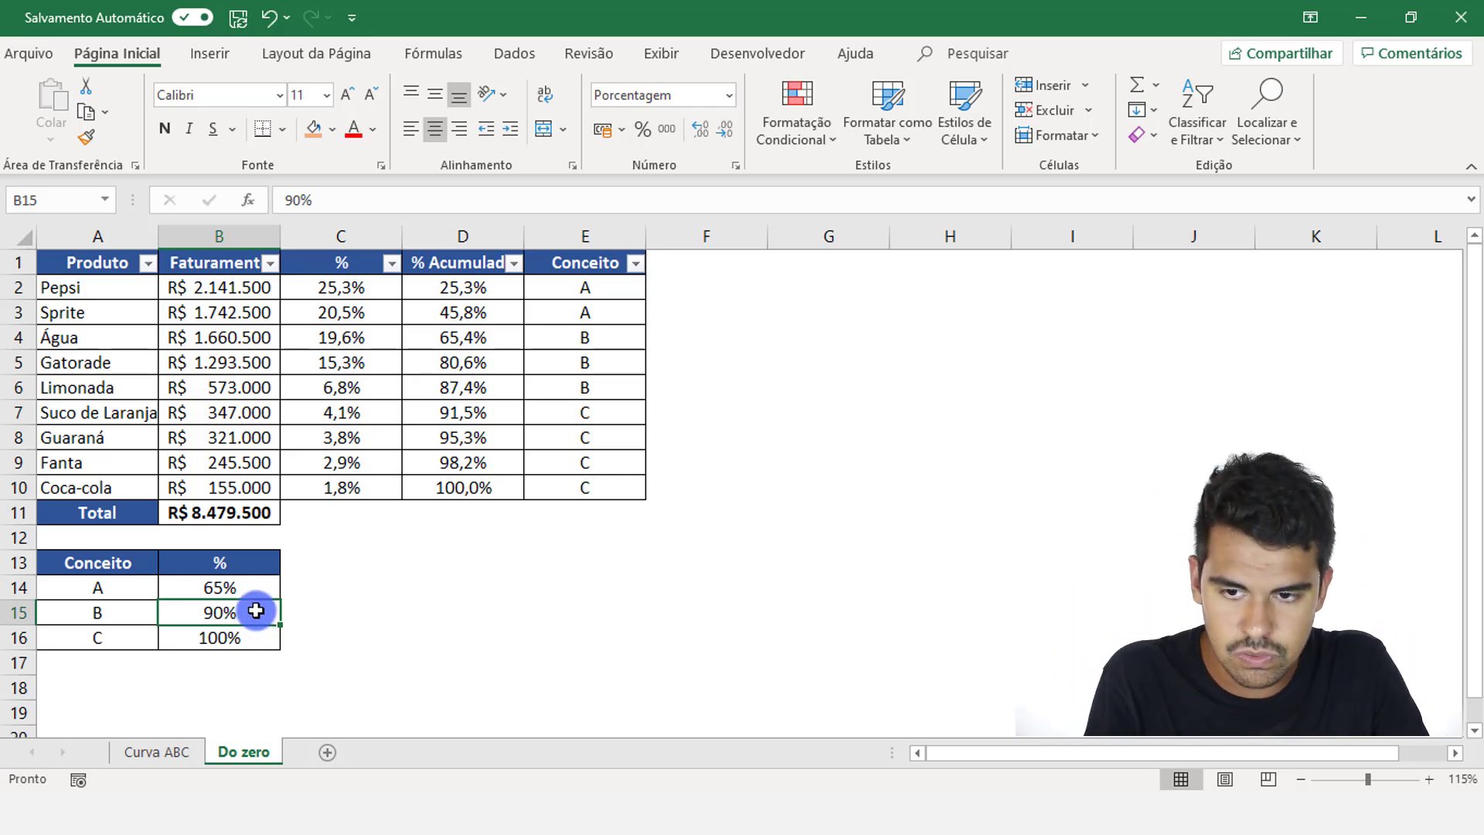
left_click(224, 586)
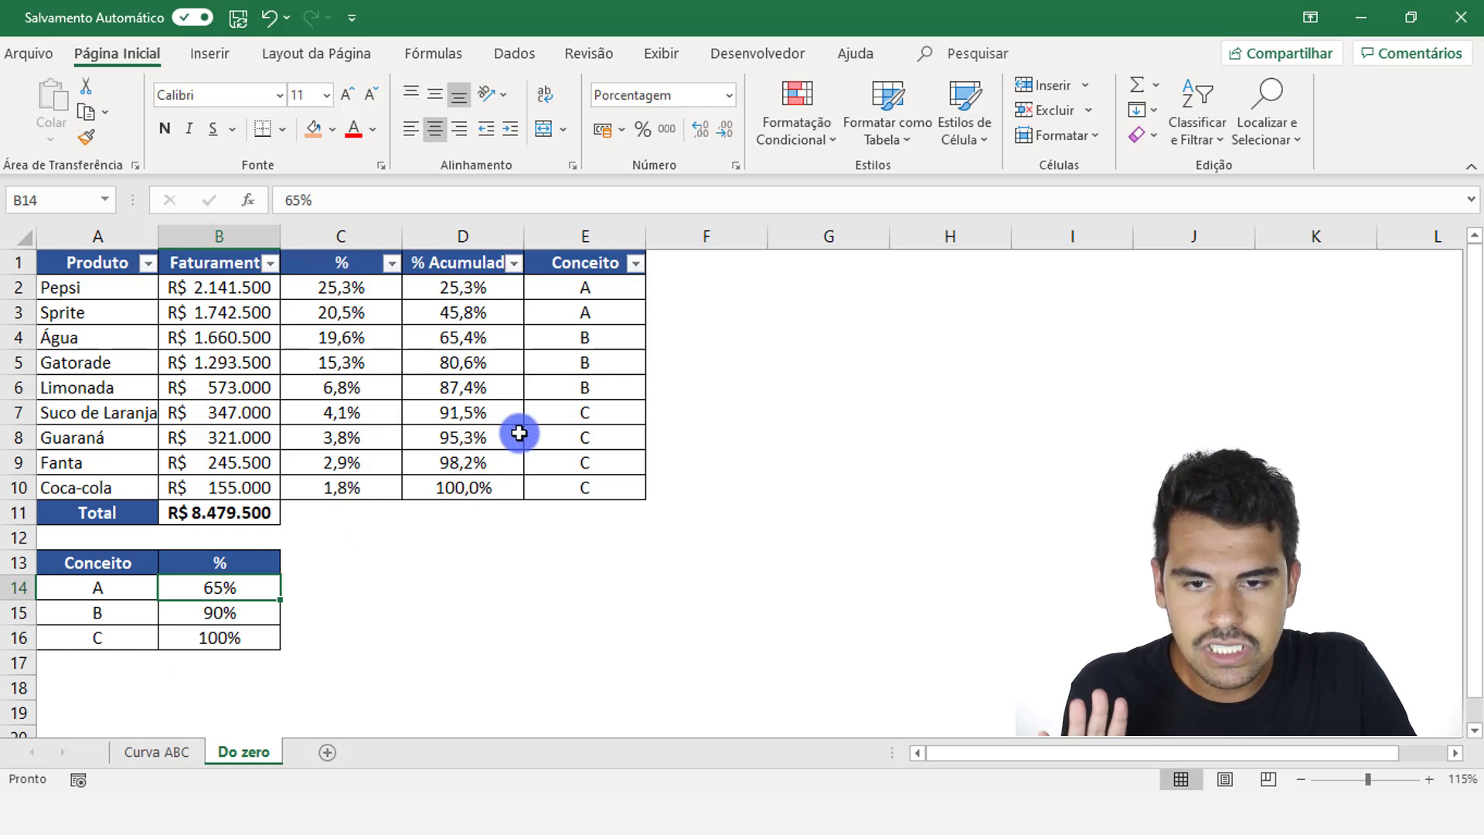
- Check the concept C products in rows 7 to 10, then the limits in B14:B16 and the whole Conceito column
left_click_drag(527, 415, 613, 494)
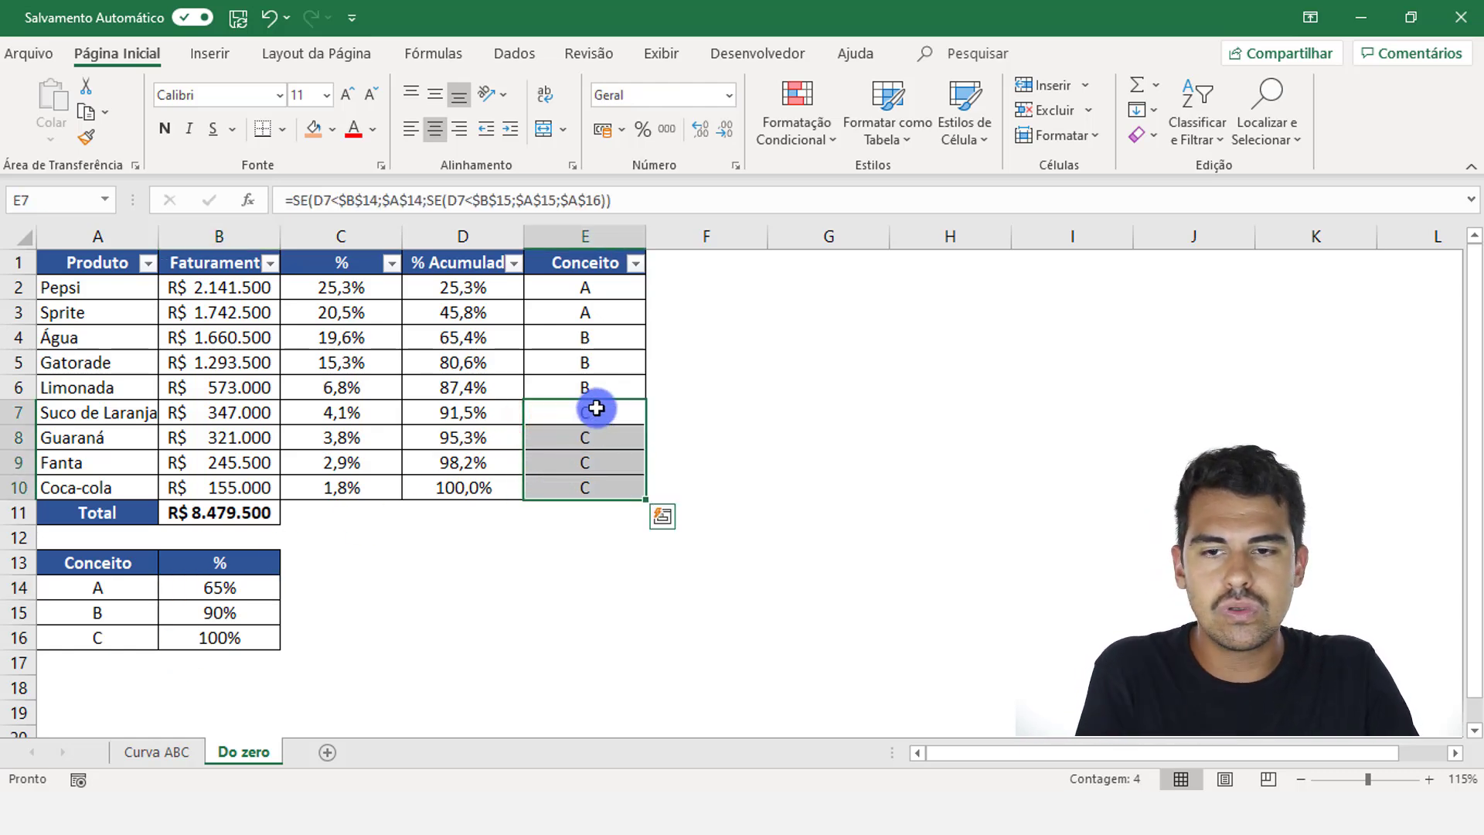
left_click(138, 411)
left_click(120, 439)
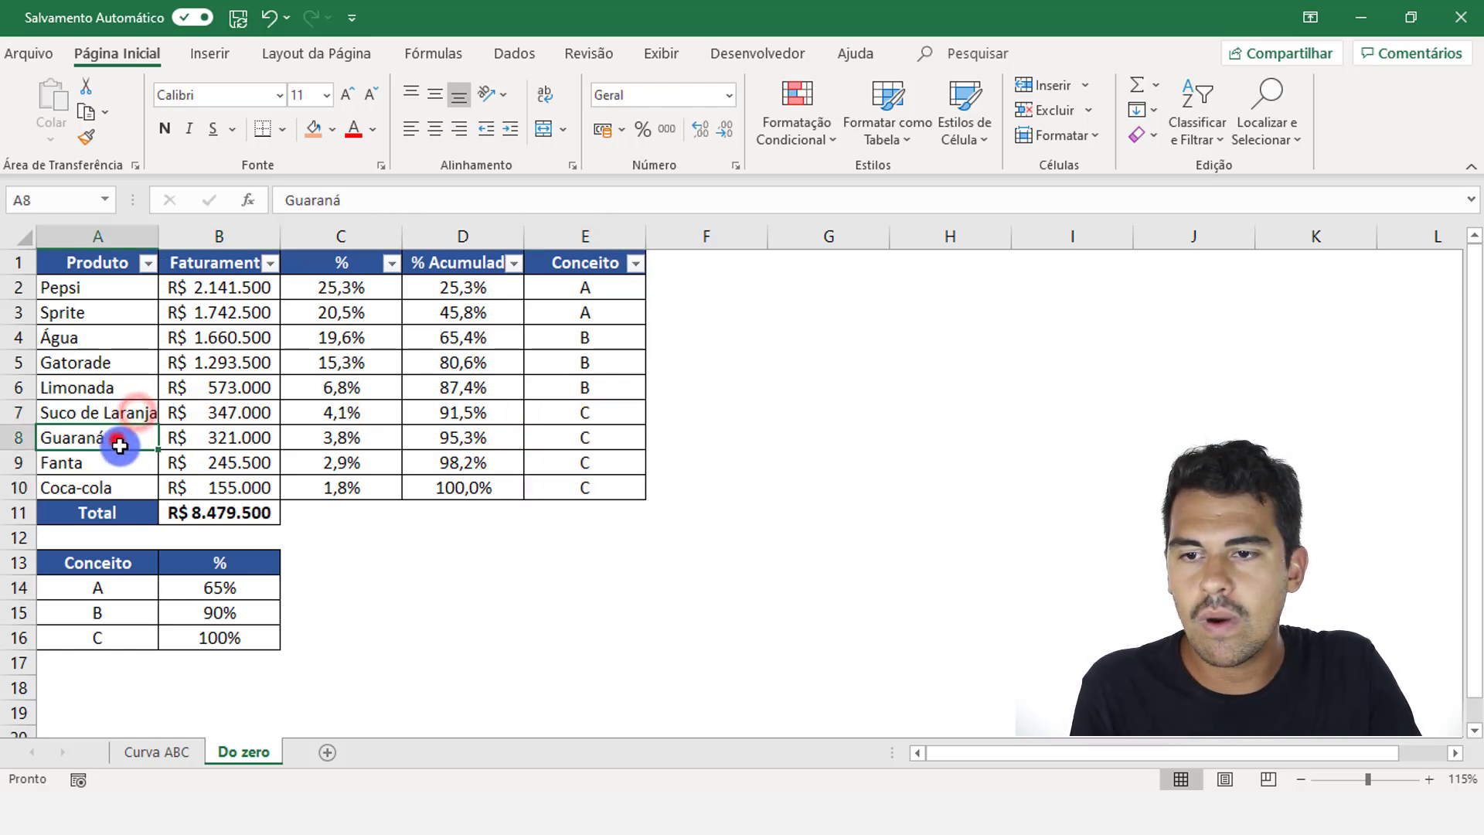
left_click(121, 464)
left_click(129, 488)
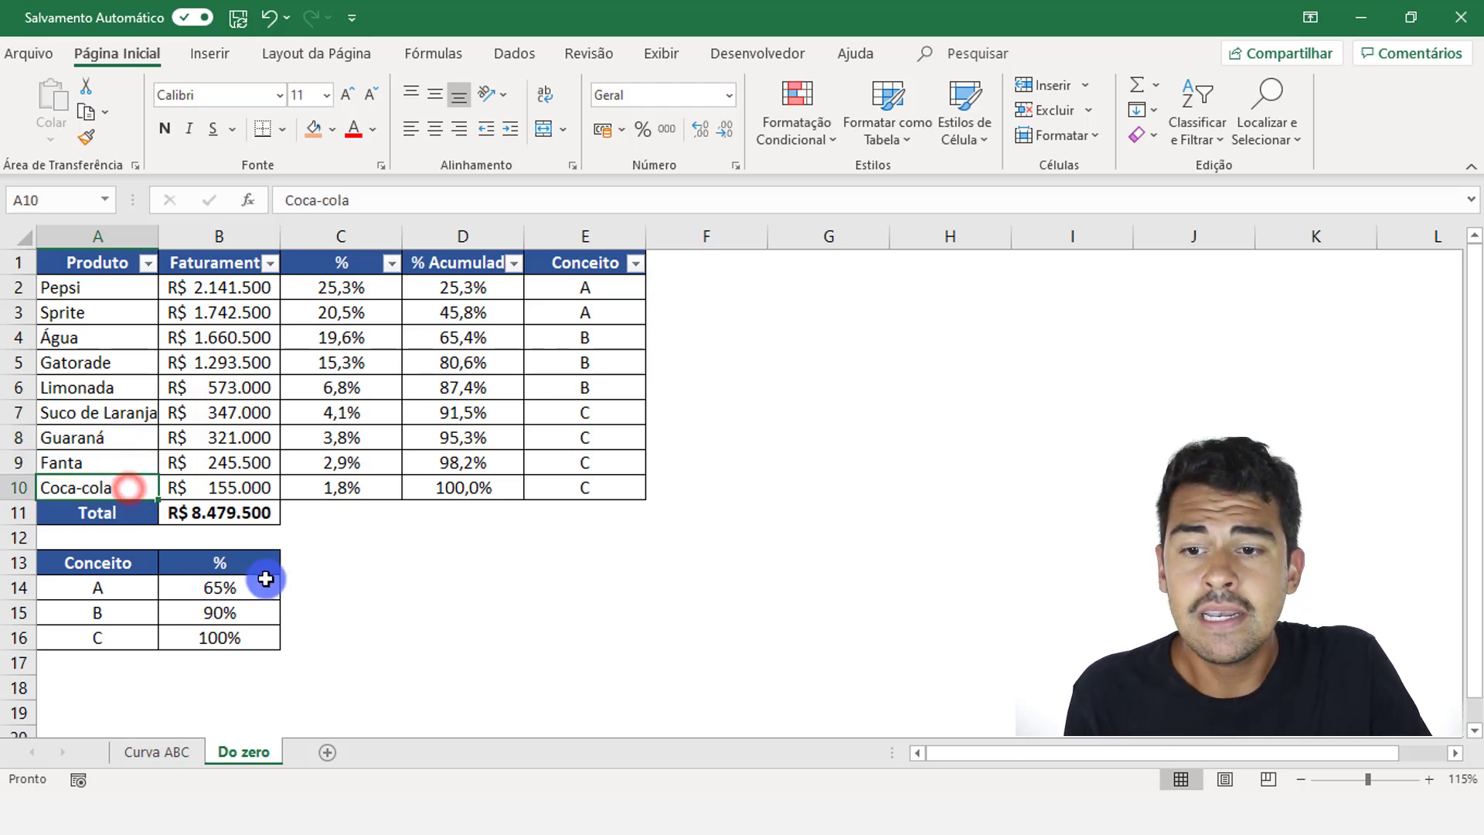
left_click_drag(257, 587, 255, 638)
left_click_drag(585, 287, 580, 487)
- Set concept A's limit in B14 to 80% and check how Água is classified
left_click(229, 586)
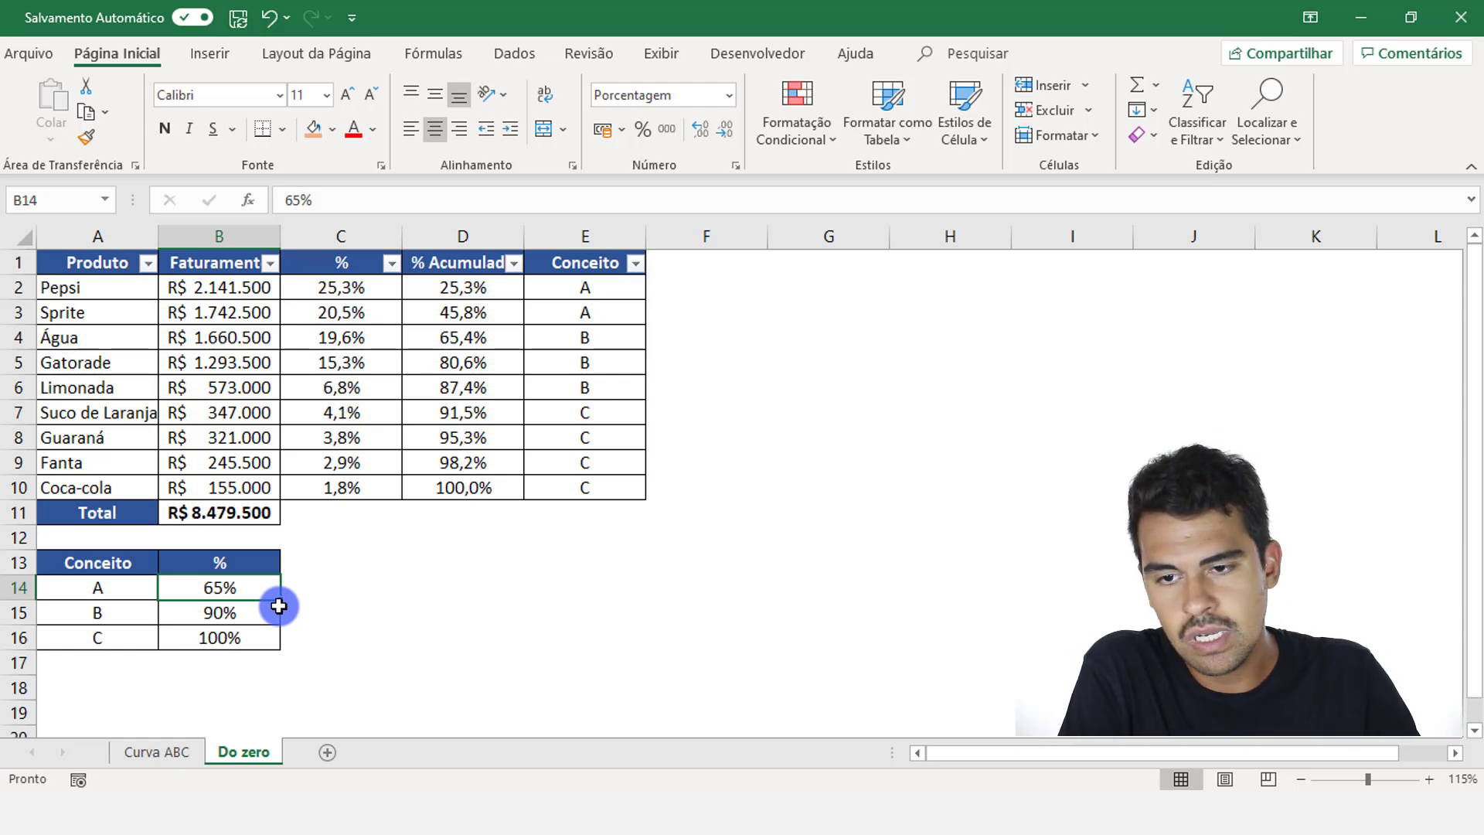
type("80")
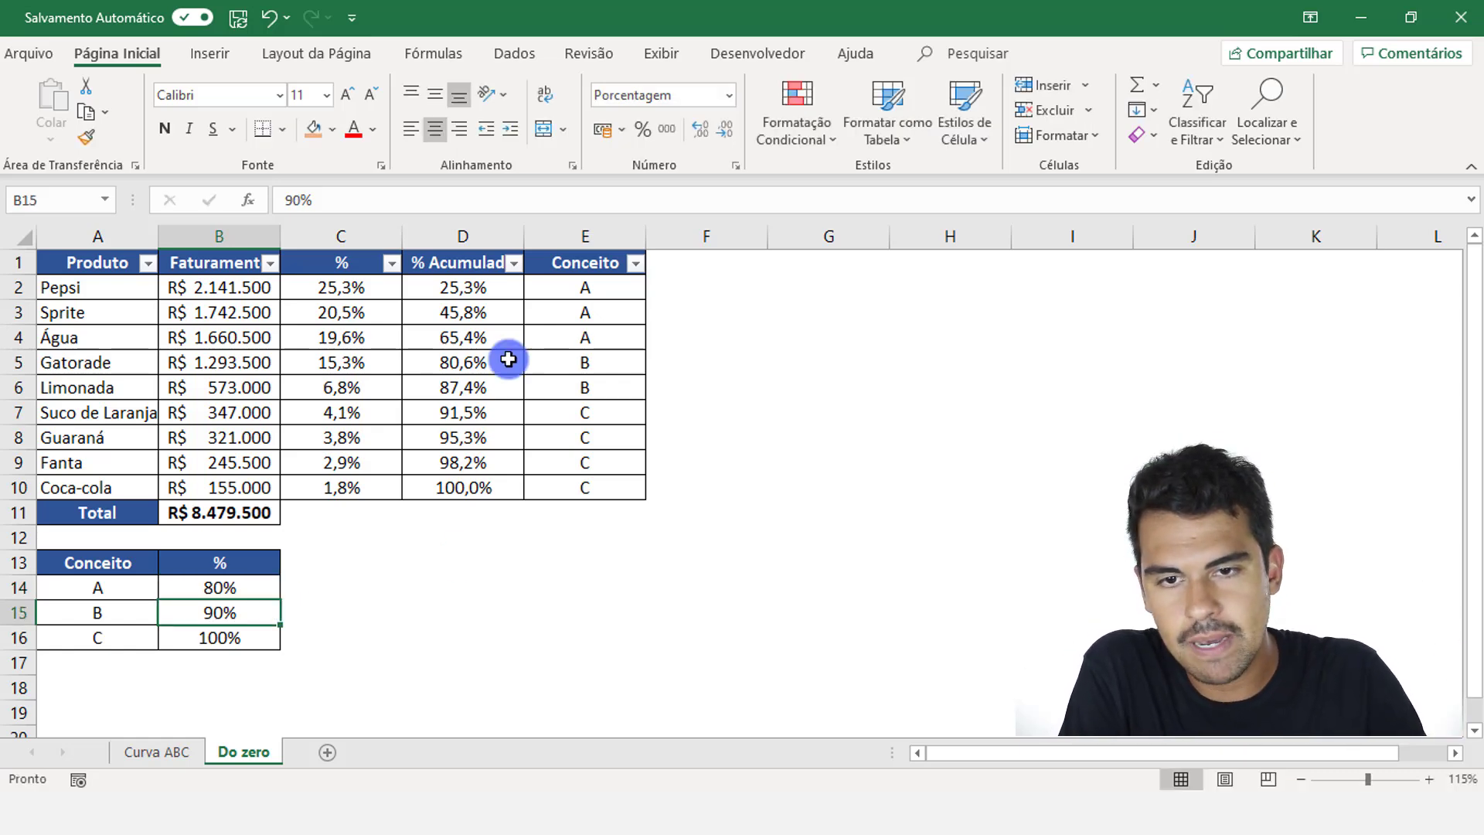
left_click(603, 338)
left_click(85, 351)
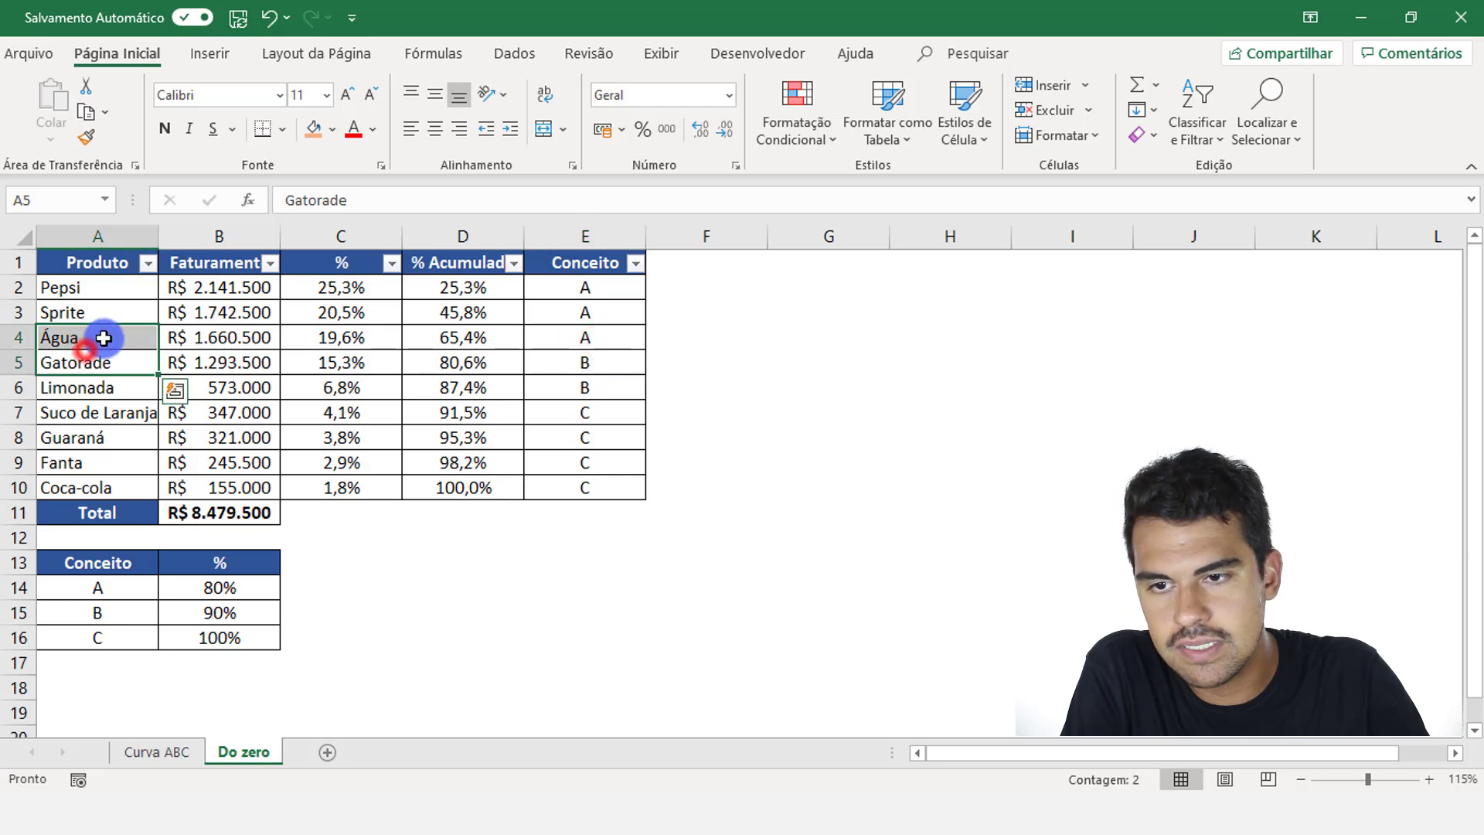
left_click(104, 336)
- Set concept A's limit in B14 to 85% and check Gatorade's classification in E5
left_click(222, 585)
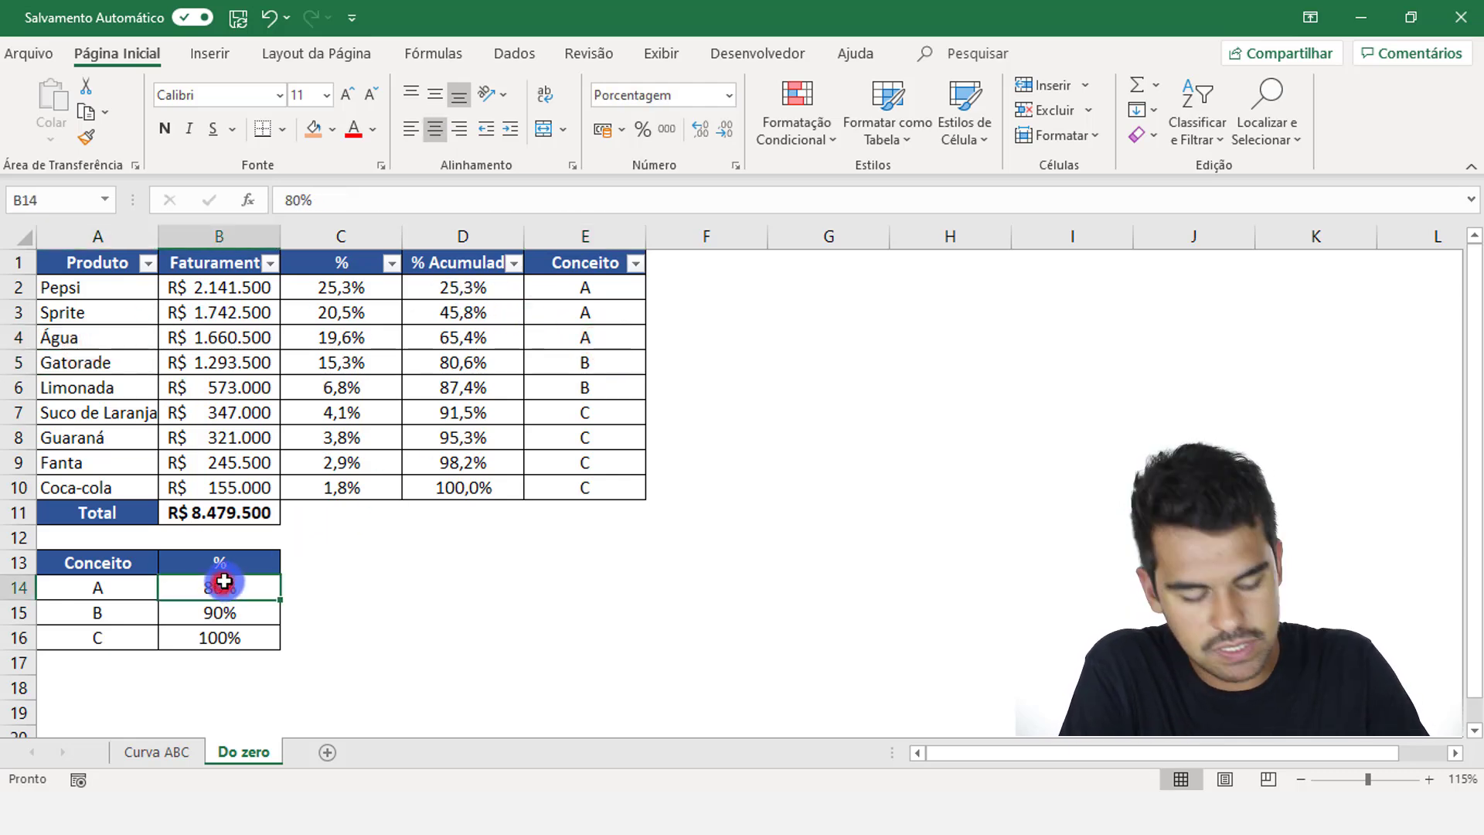
type("85")
key("Return")
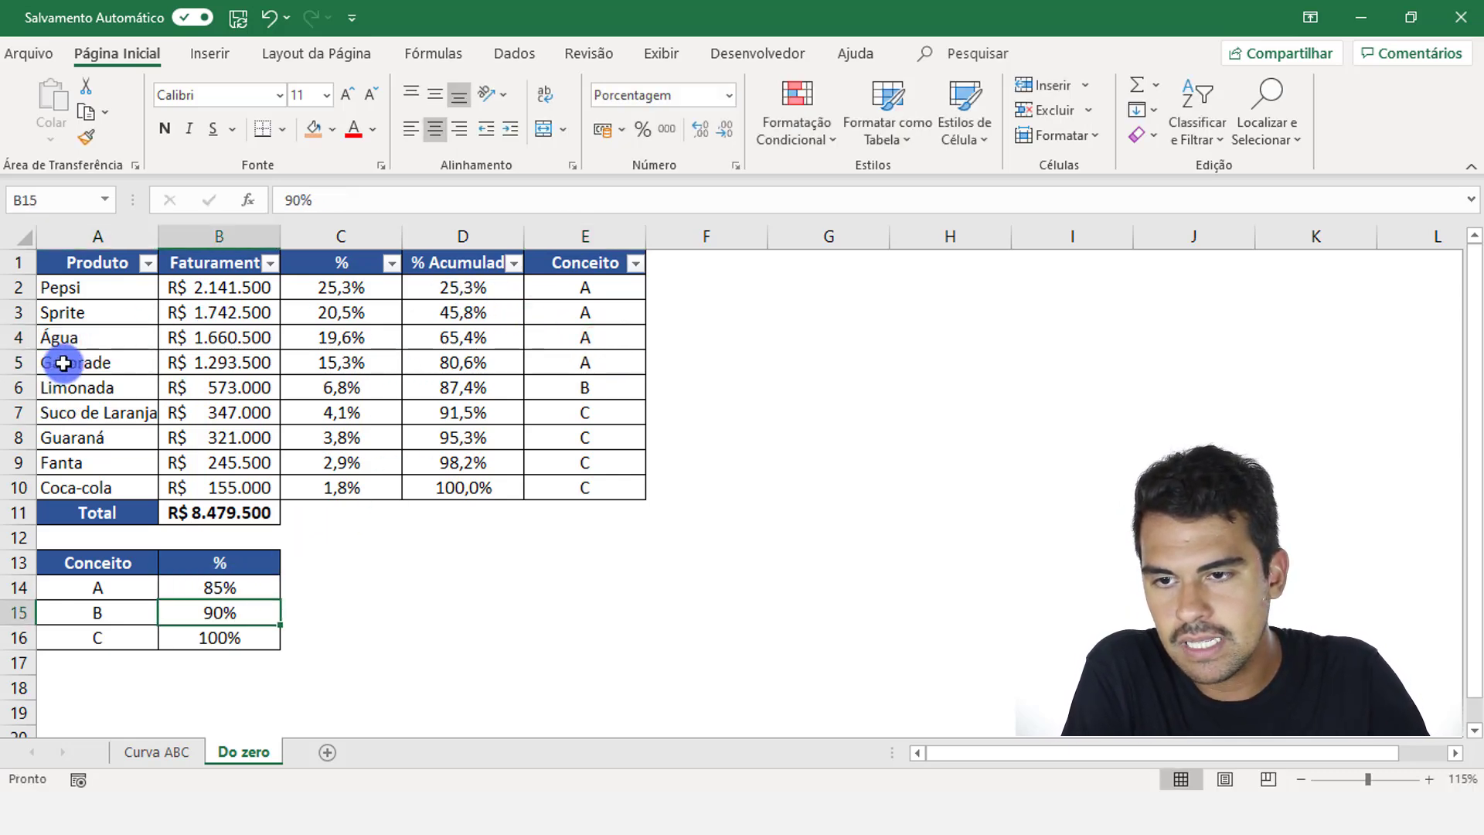
left_click_drag(69, 362, 570, 358)
left_click(572, 357)
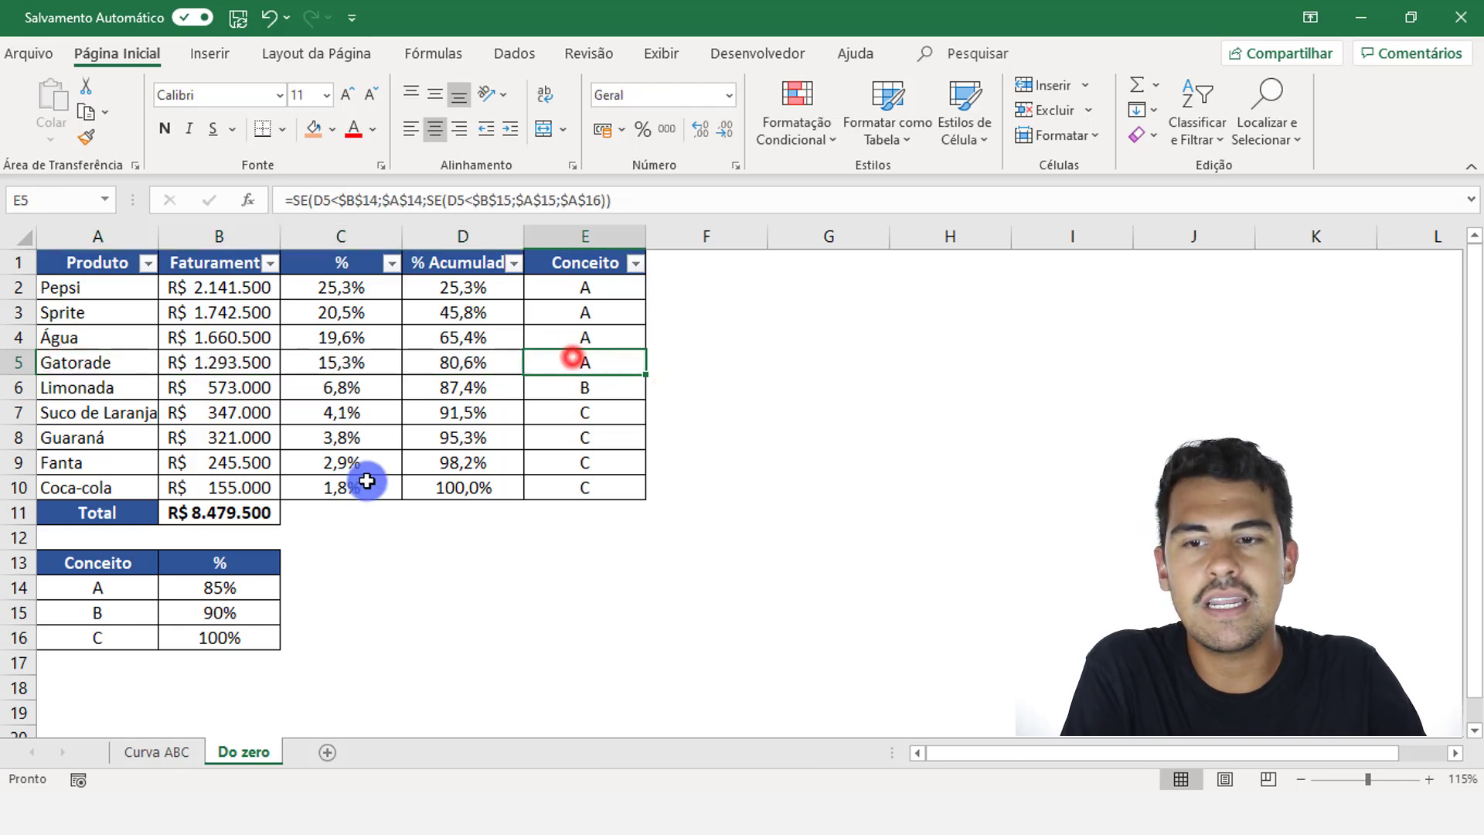
- Set concept A's limit in B14 back to 65%
left_click(220, 585)
type("65")
key("Return")
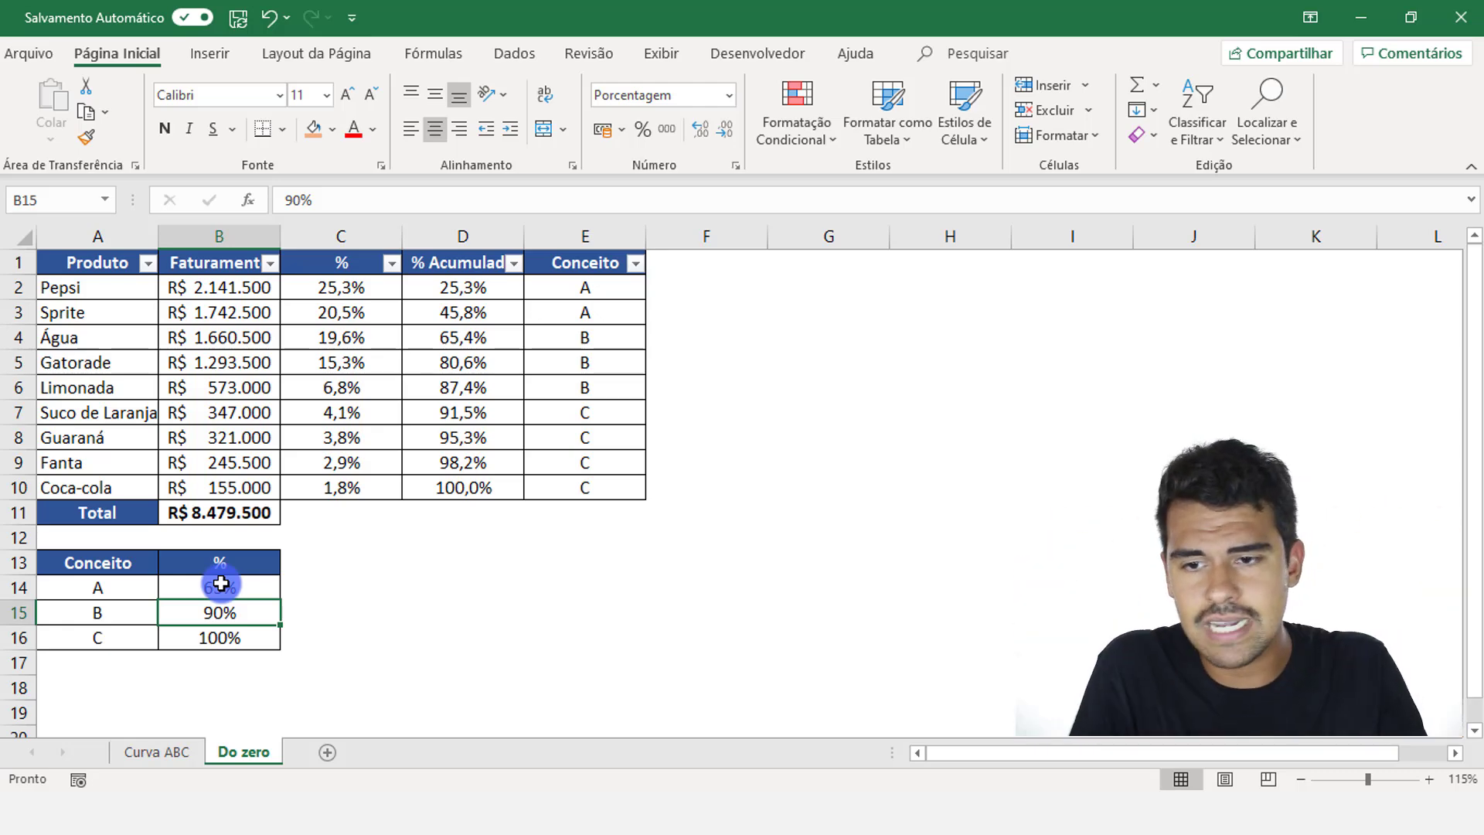
- Review the concept limits in B14:B16, the Conceito column and each row of the A13:B16 concept table
left_click_drag(222, 584, 231, 636)
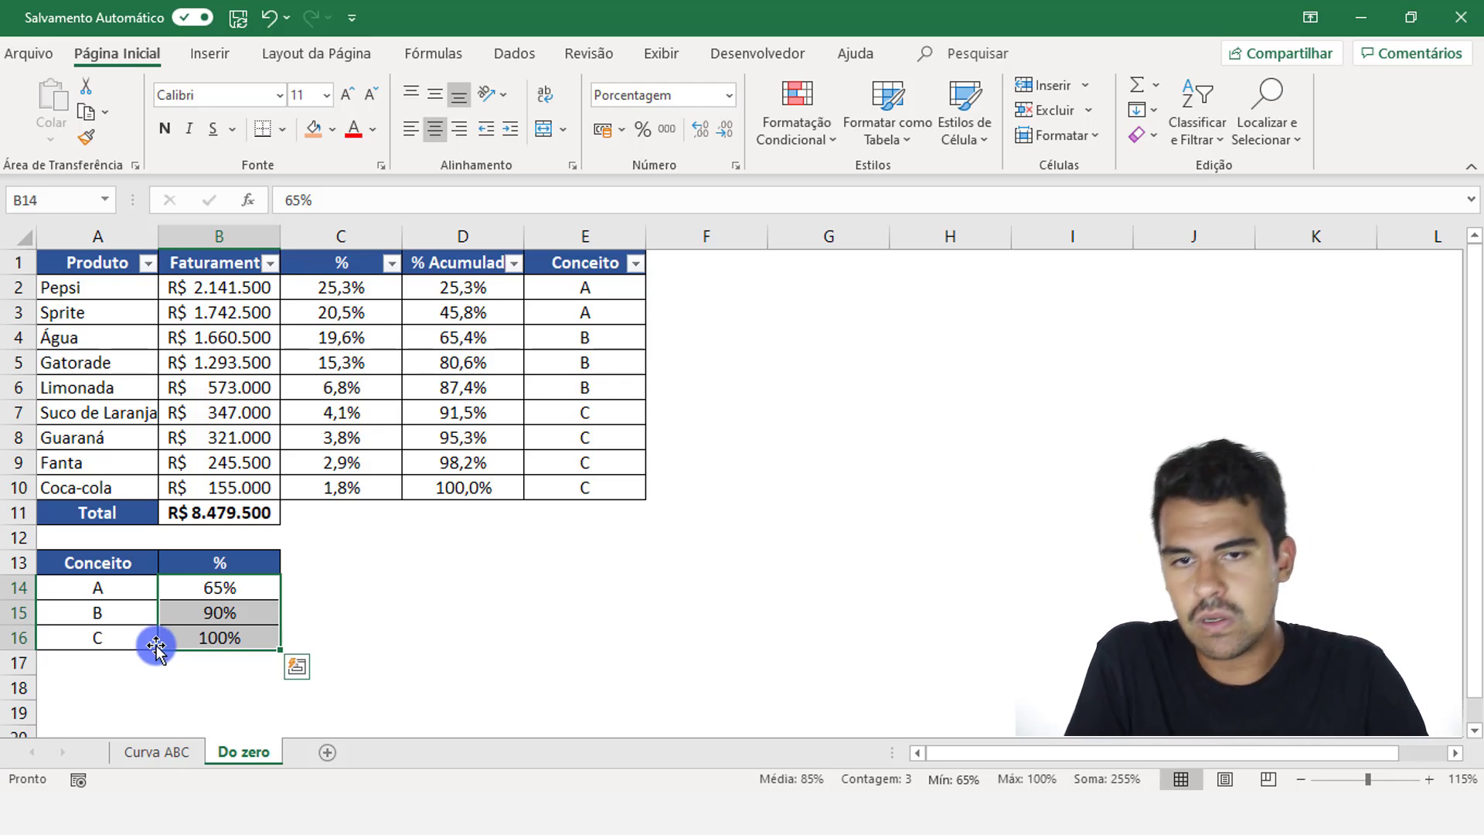
left_click_drag(556, 486, 590, 301)
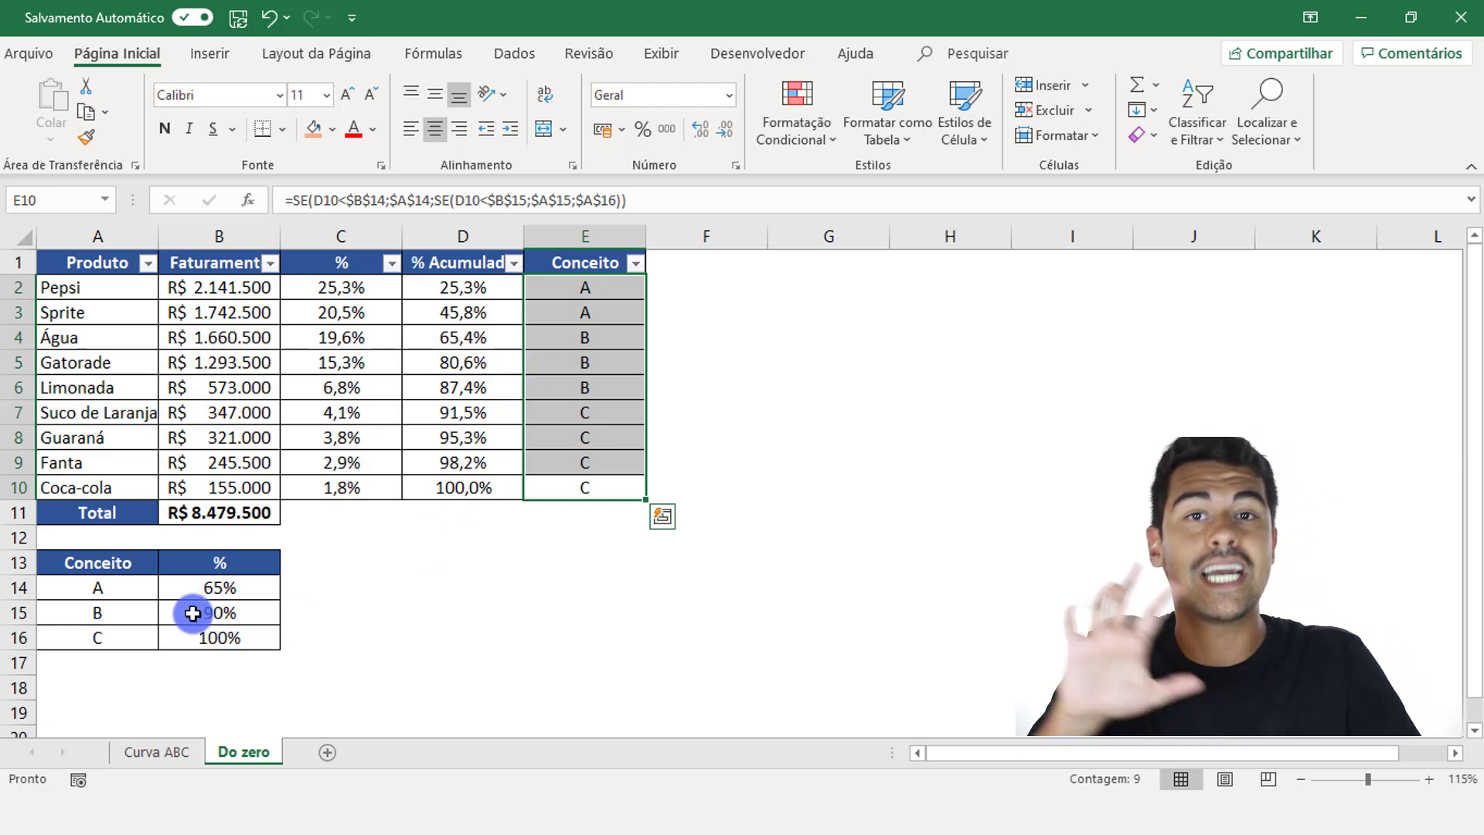
left_click_drag(119, 563, 214, 635)
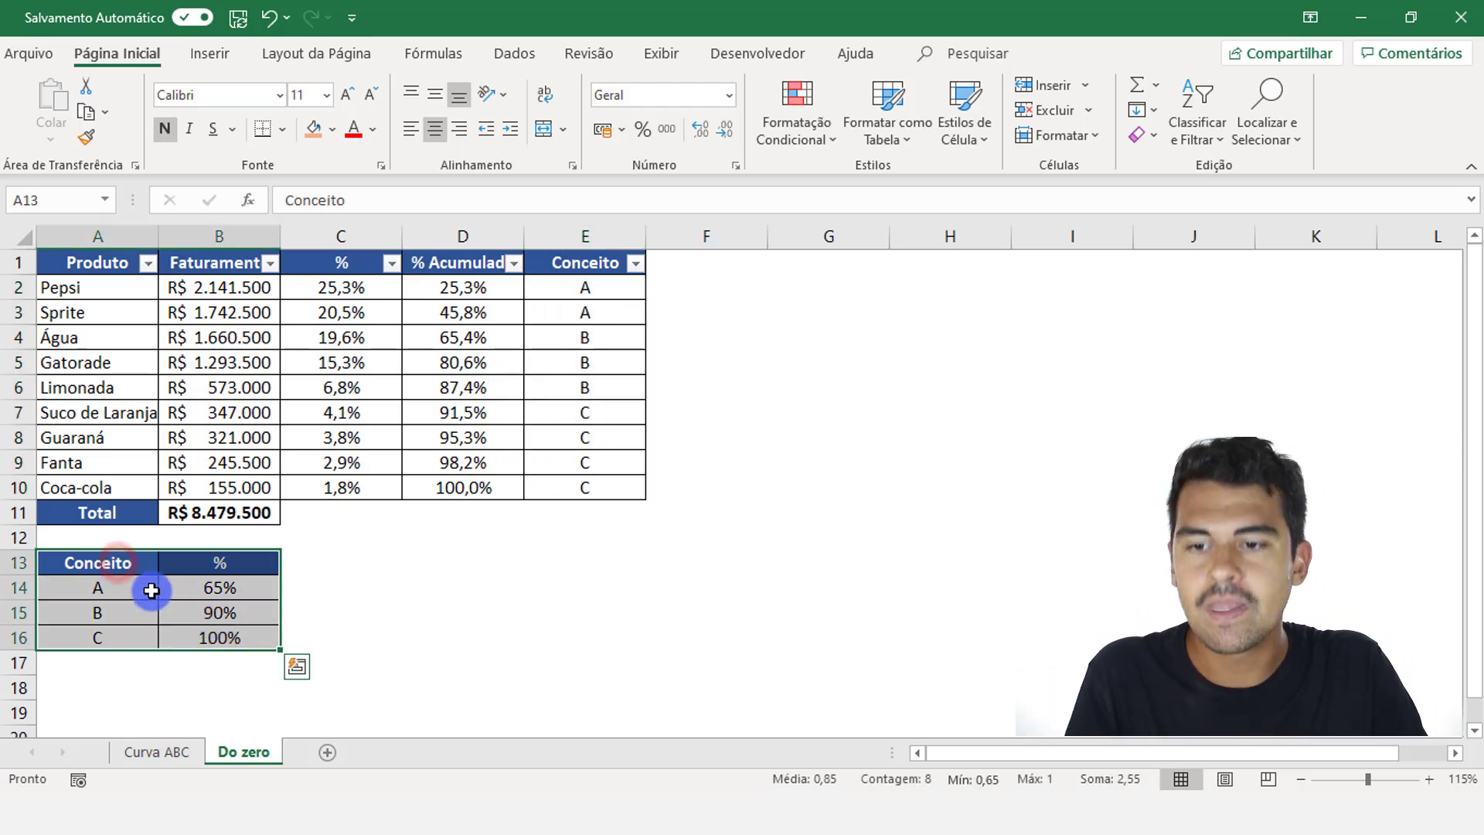
left_click(130, 592)
left_click_drag(173, 578, 232, 589)
left_click_drag(99, 611, 232, 635)
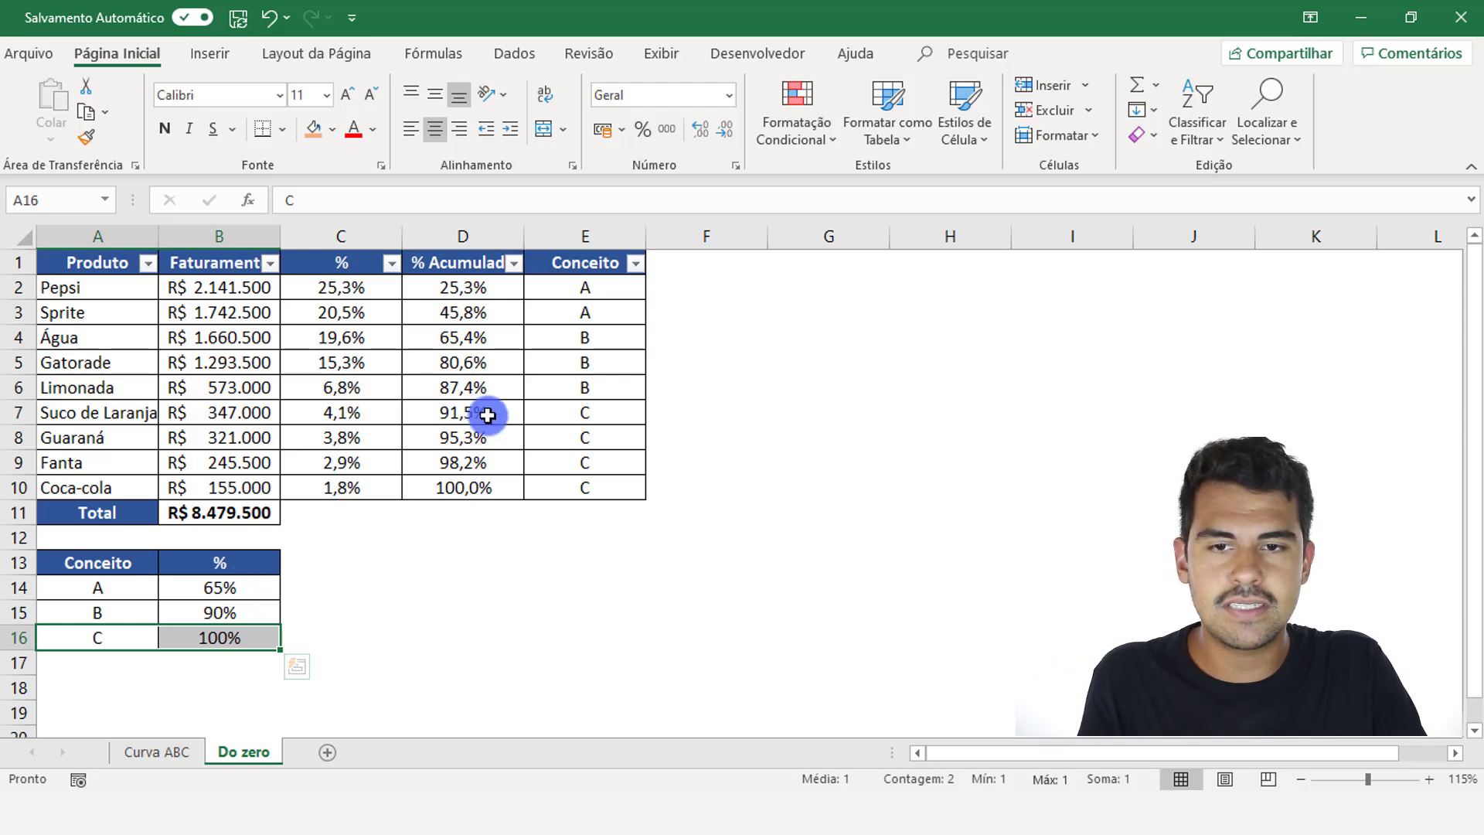
- Go through the products classified A, B and C, matching each Conceito group to its product names
left_click_drag(570, 288, 568, 310)
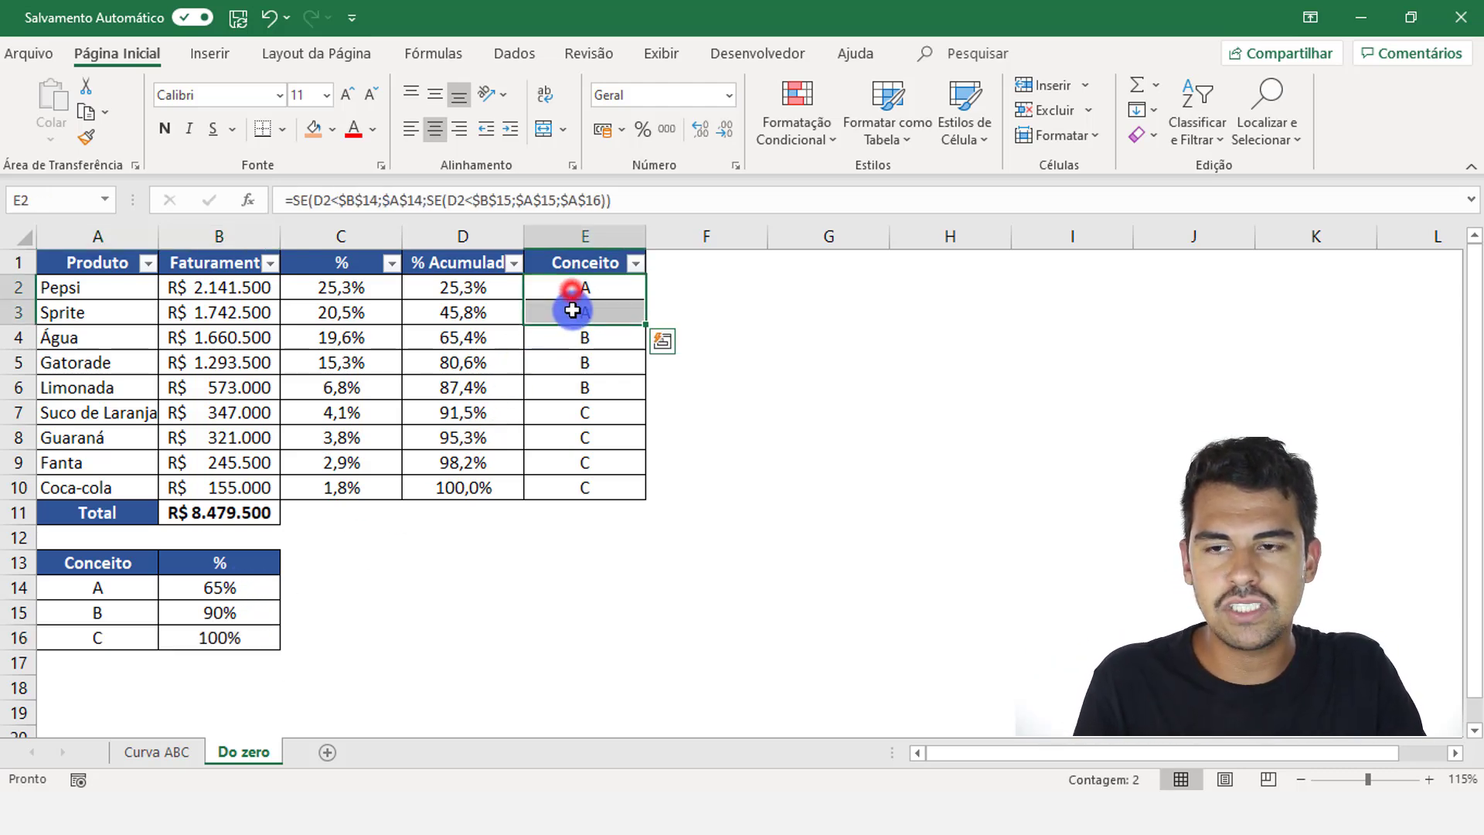
left_click(104, 288)
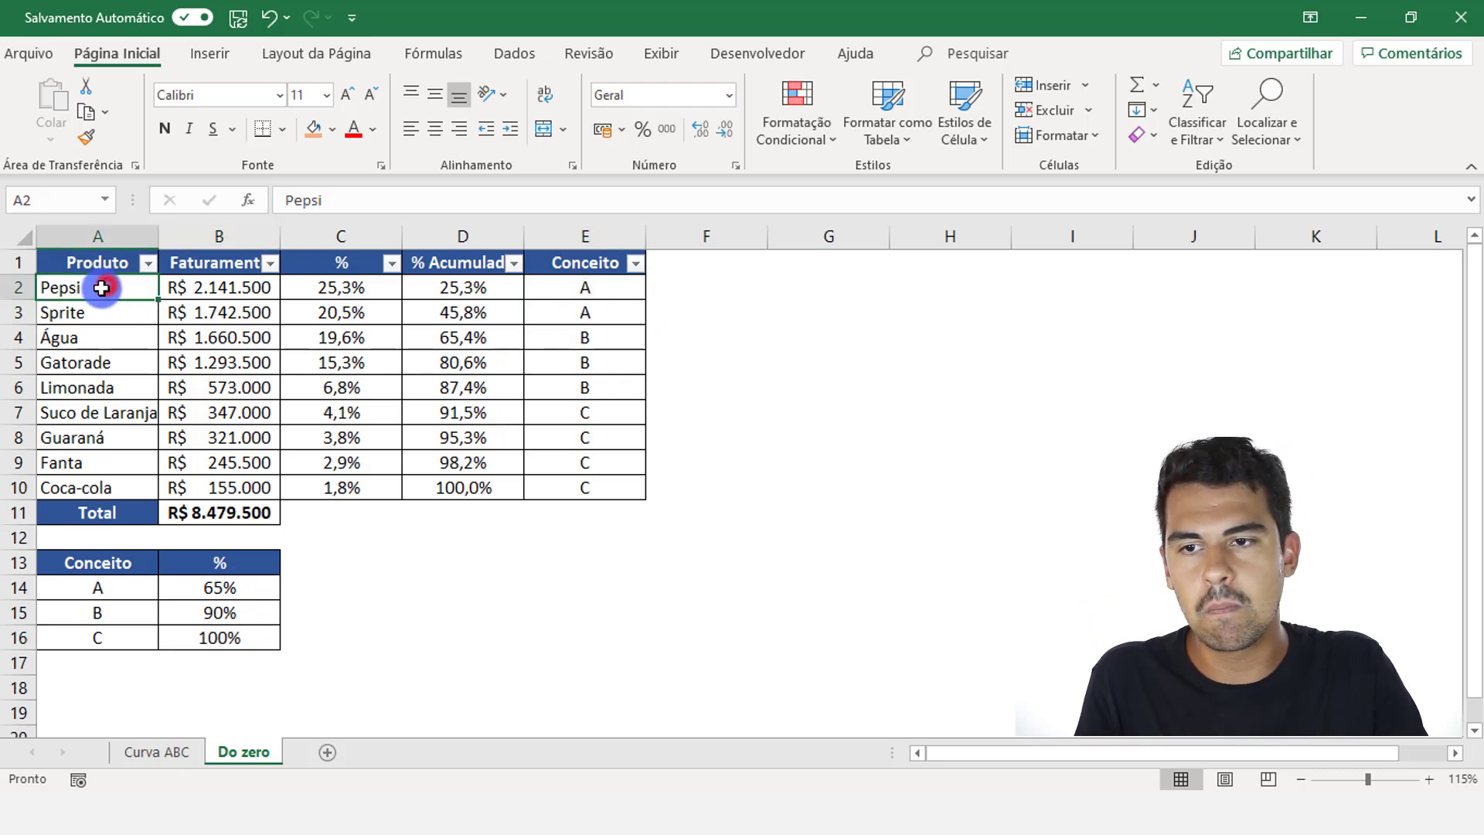
left_click(81, 313)
left_click_drag(588, 340, 585, 389)
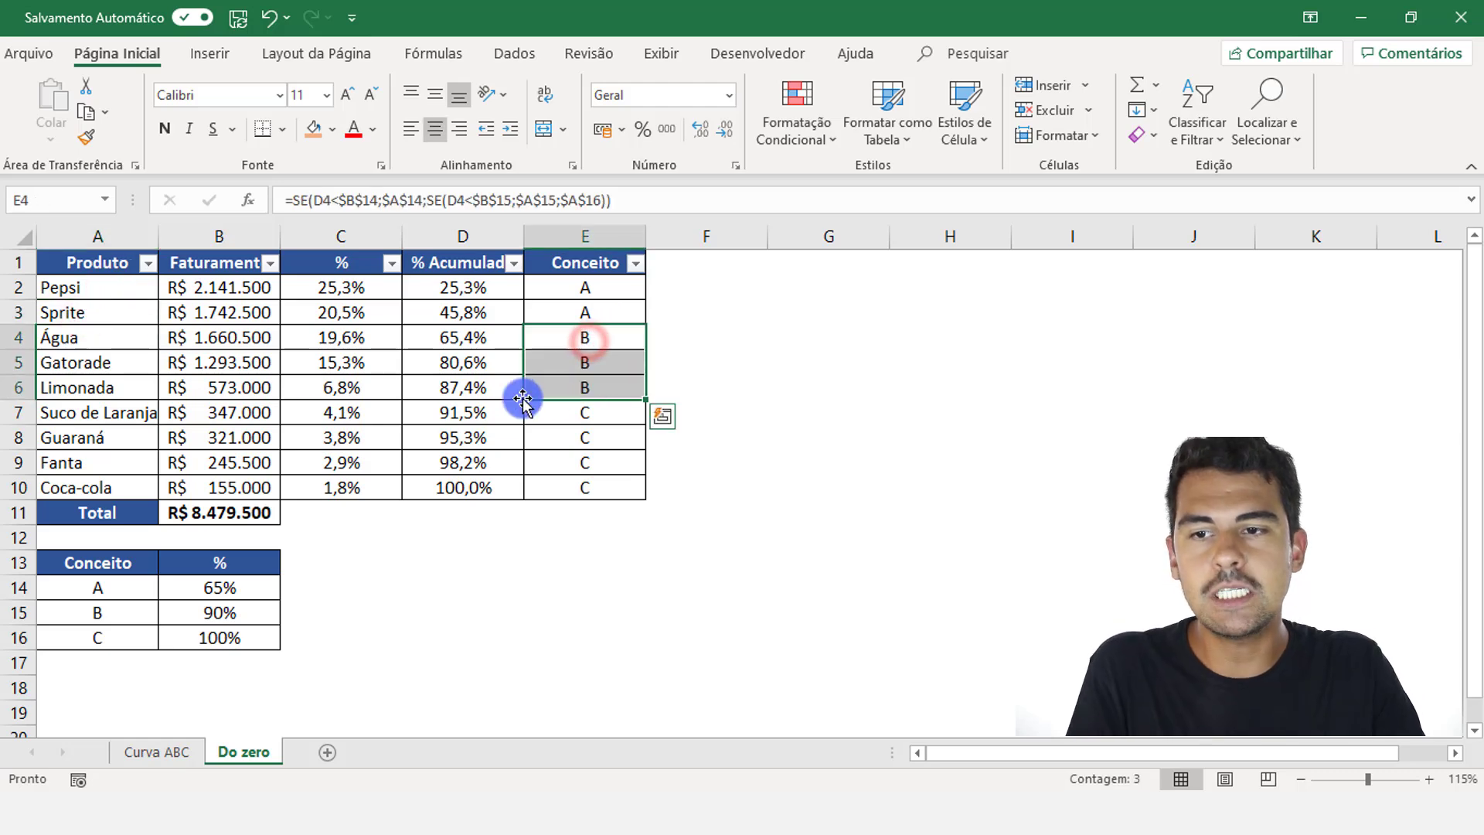
left_click(93, 342)
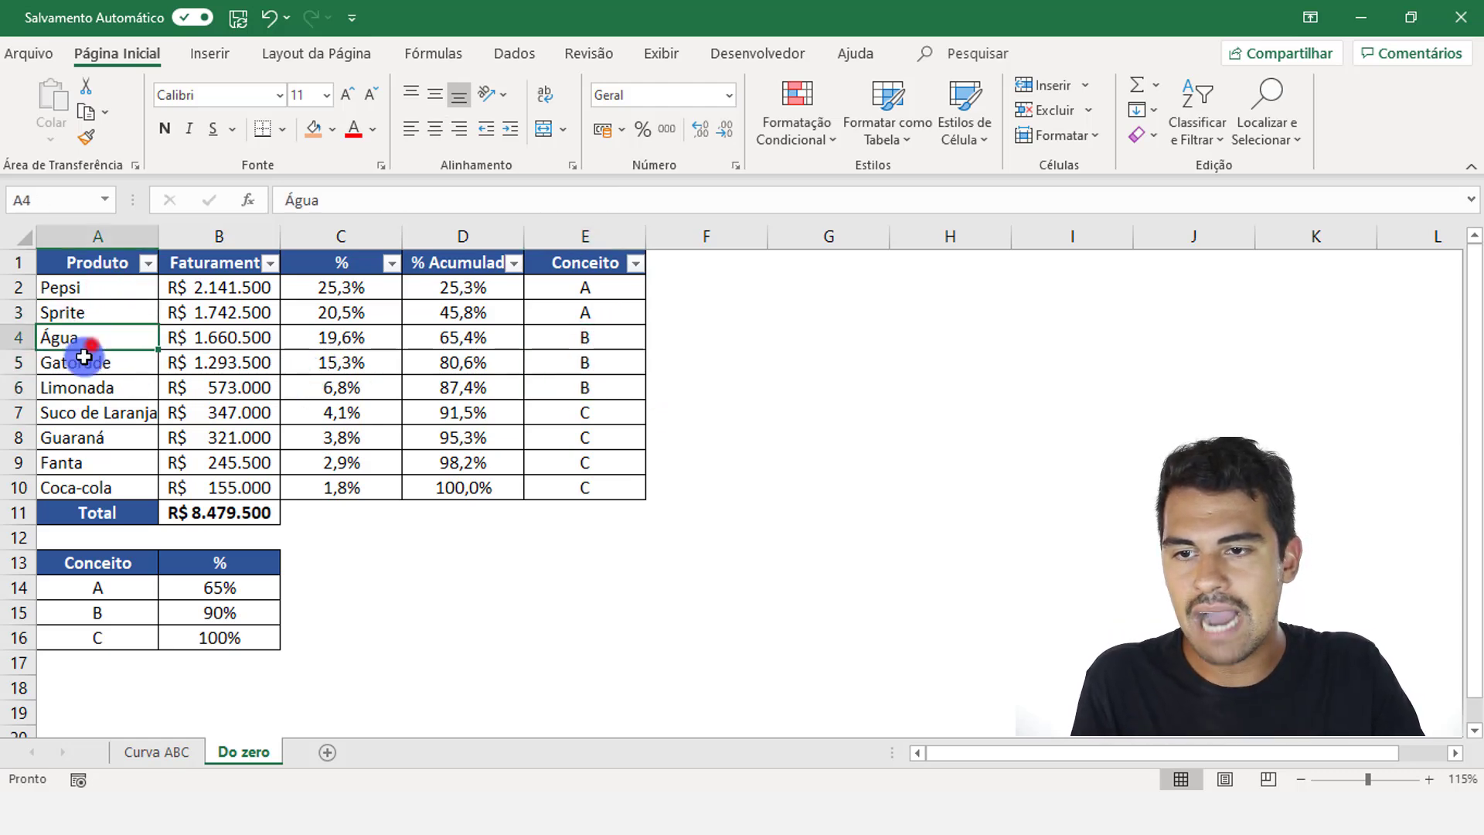
left_click(77, 364)
left_click(89, 386)
left_click_drag(550, 420, 524, 490)
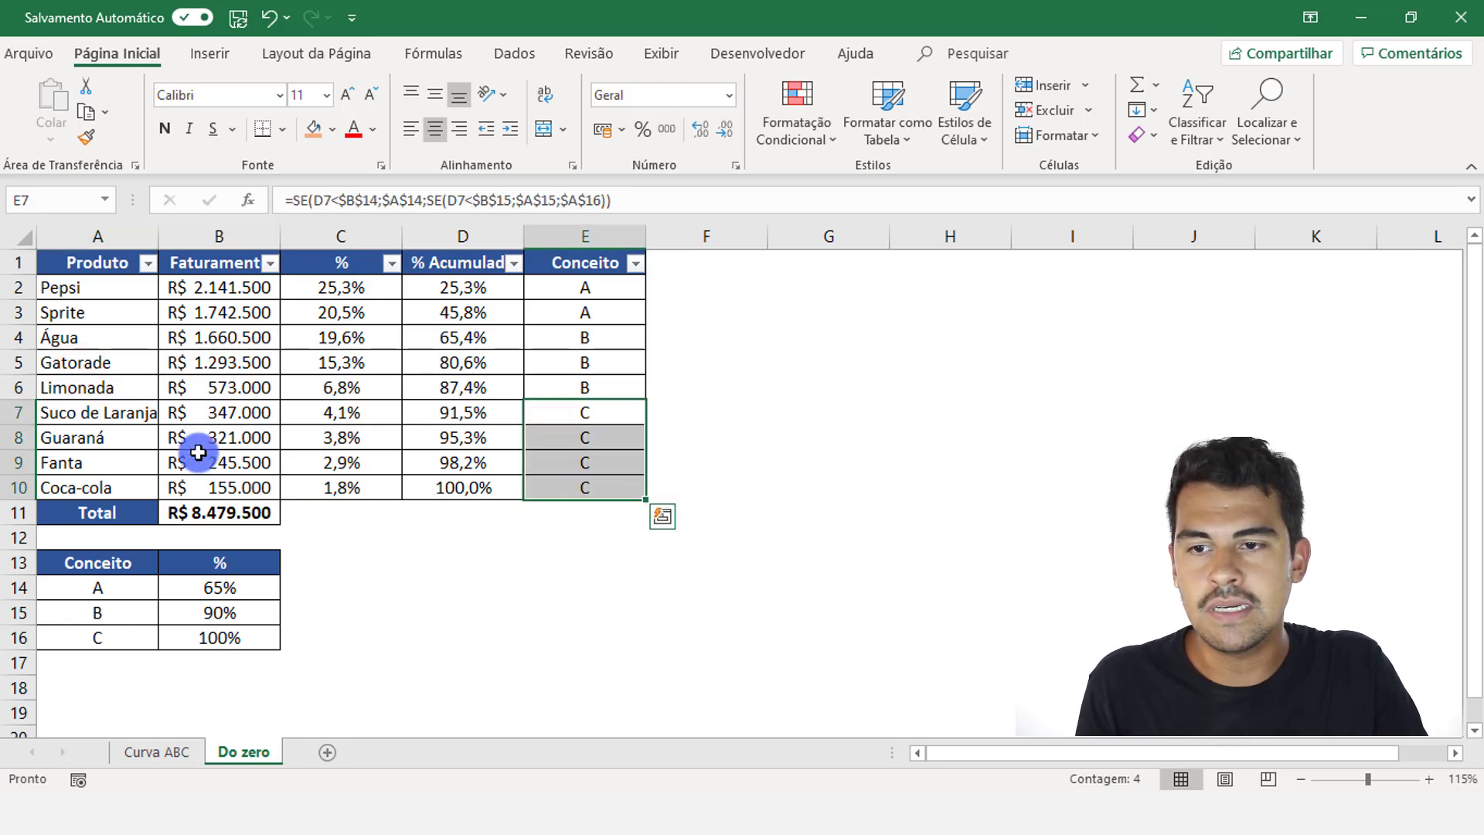
left_click(129, 416)
left_click(128, 443)
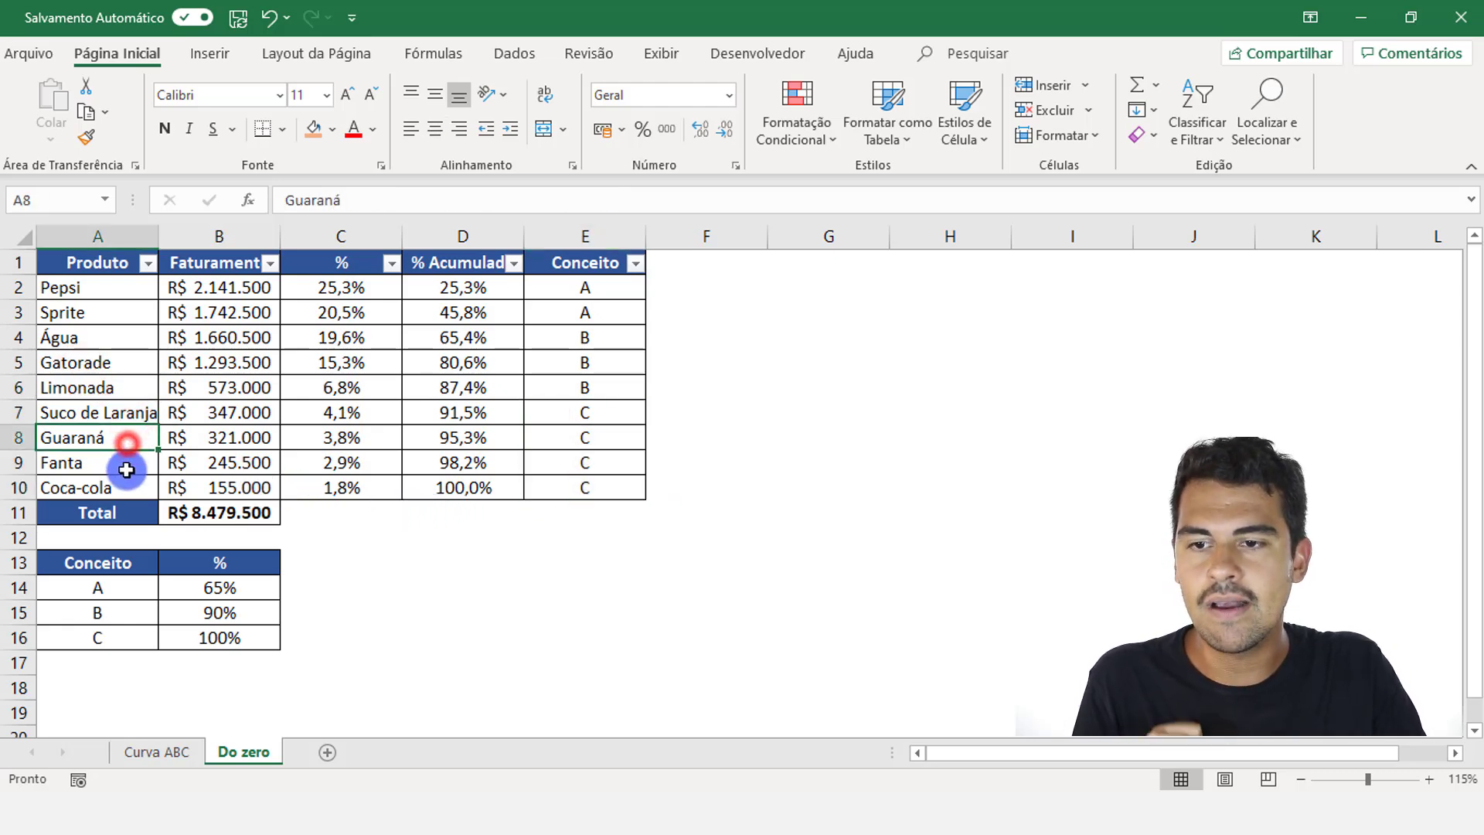
left_click(127, 465)
left_click(130, 490)
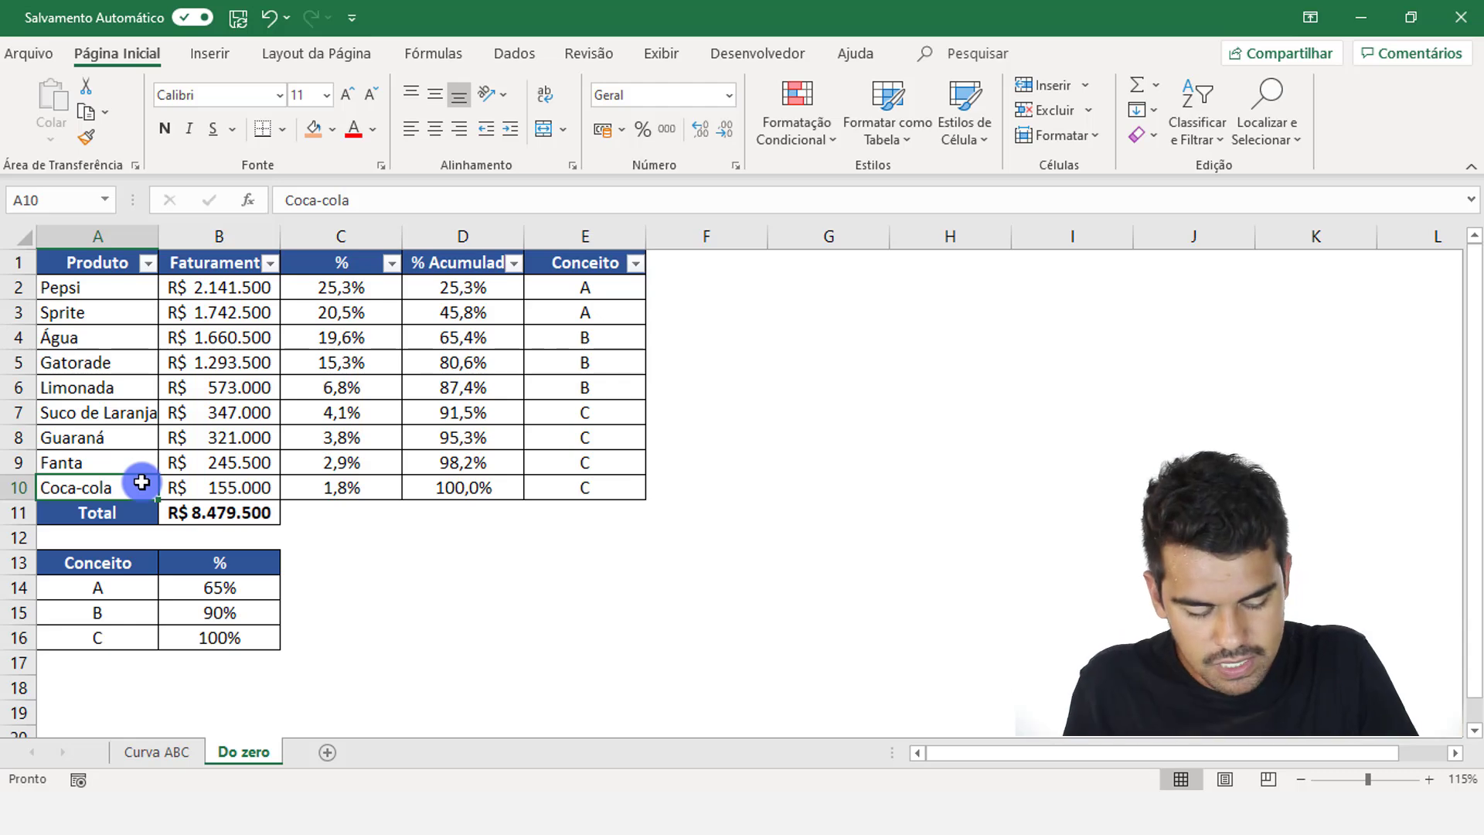
- View the finished table and chart on the Curva ABC sheet, then return to the Do zero sheet
key("ctrl+Page_Up")
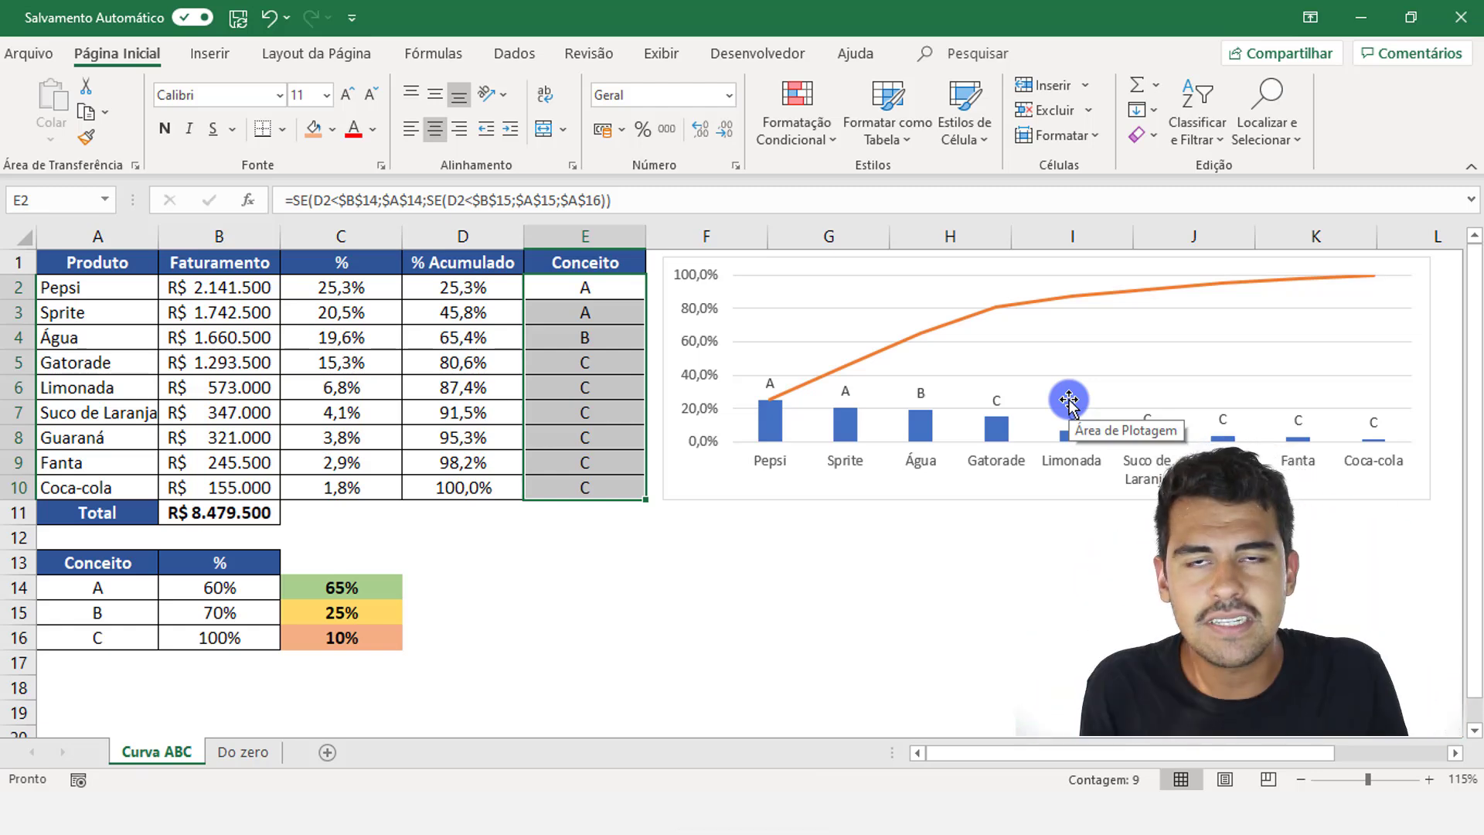
left_click(419, 371)
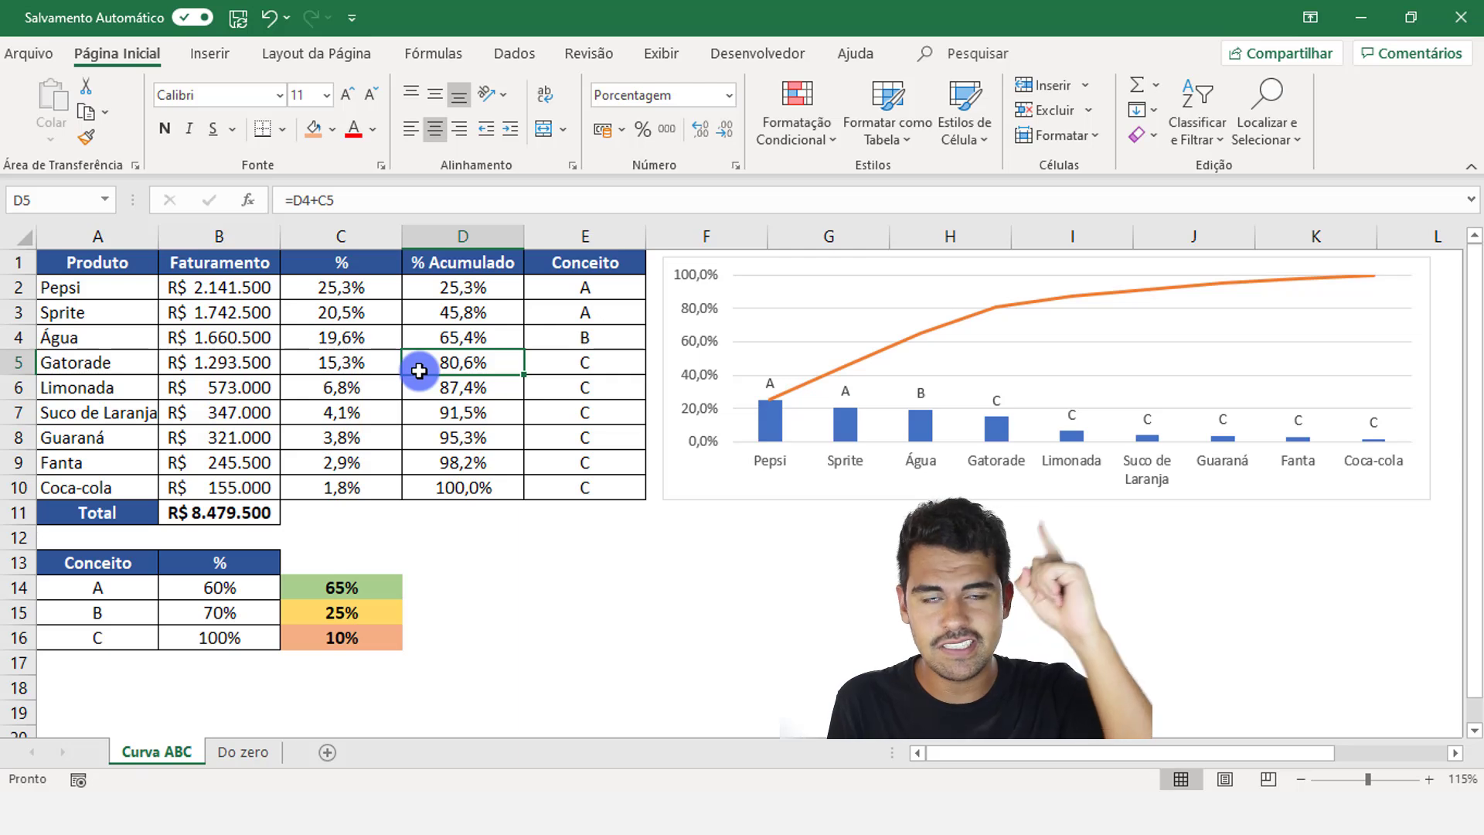
key("ctrl+Page_Down")
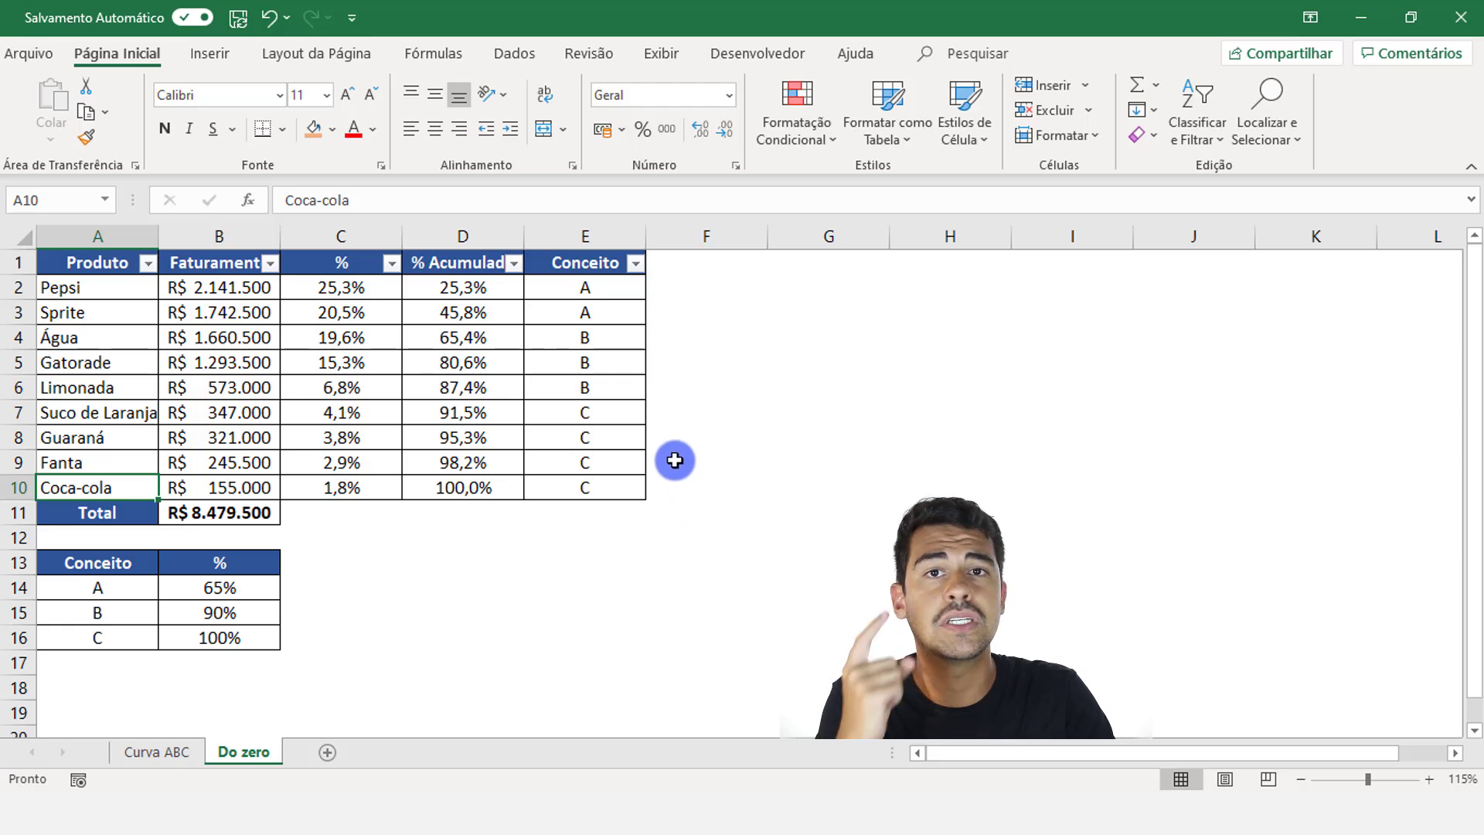
- Review the %, % Acumulado and Faturamento columns, and sort the table by Faturamento from largest to smallest
left_click_drag(351, 286, 373, 469)
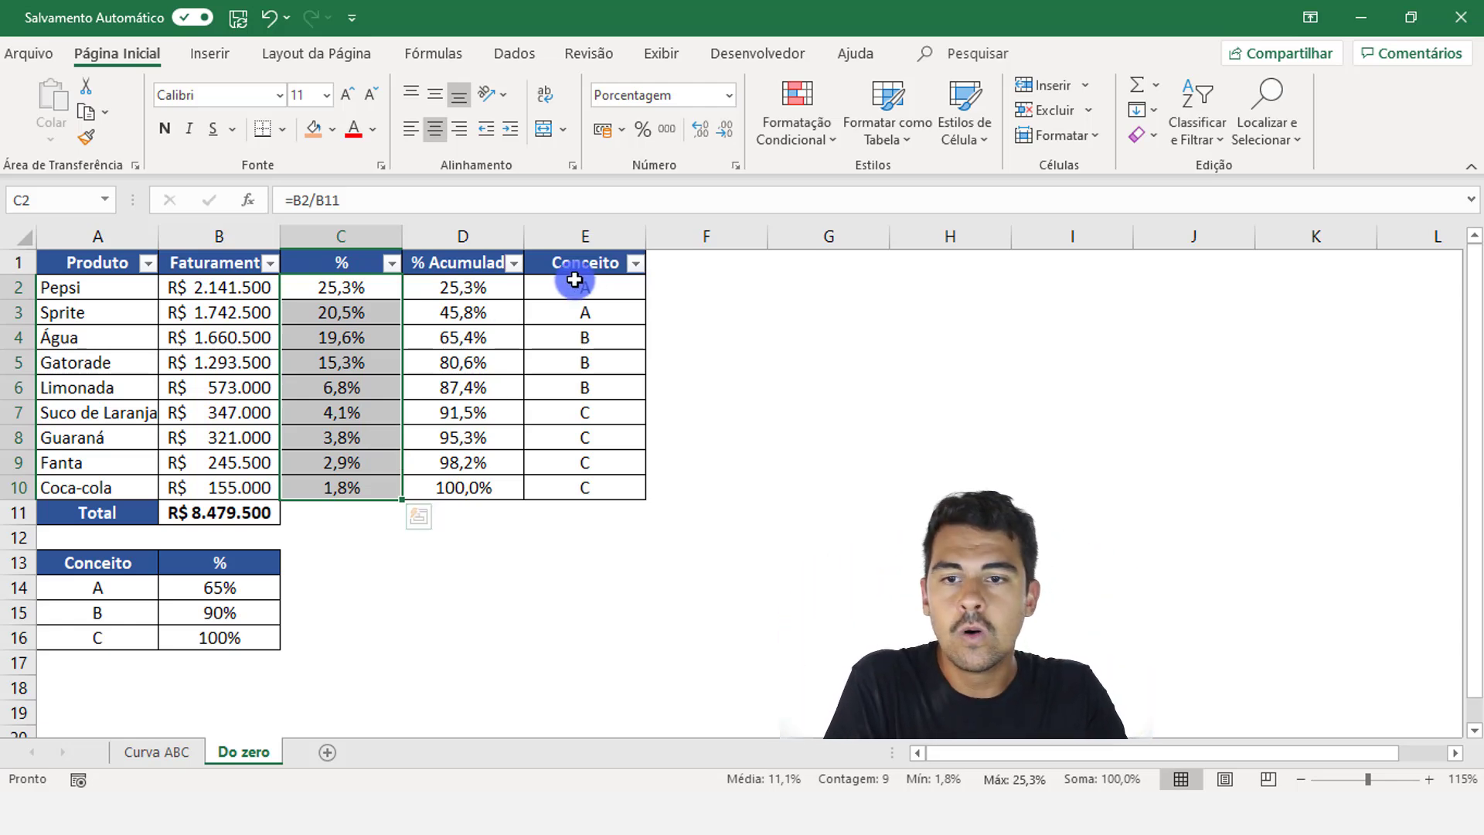
left_click_drag(464, 288, 452, 485)
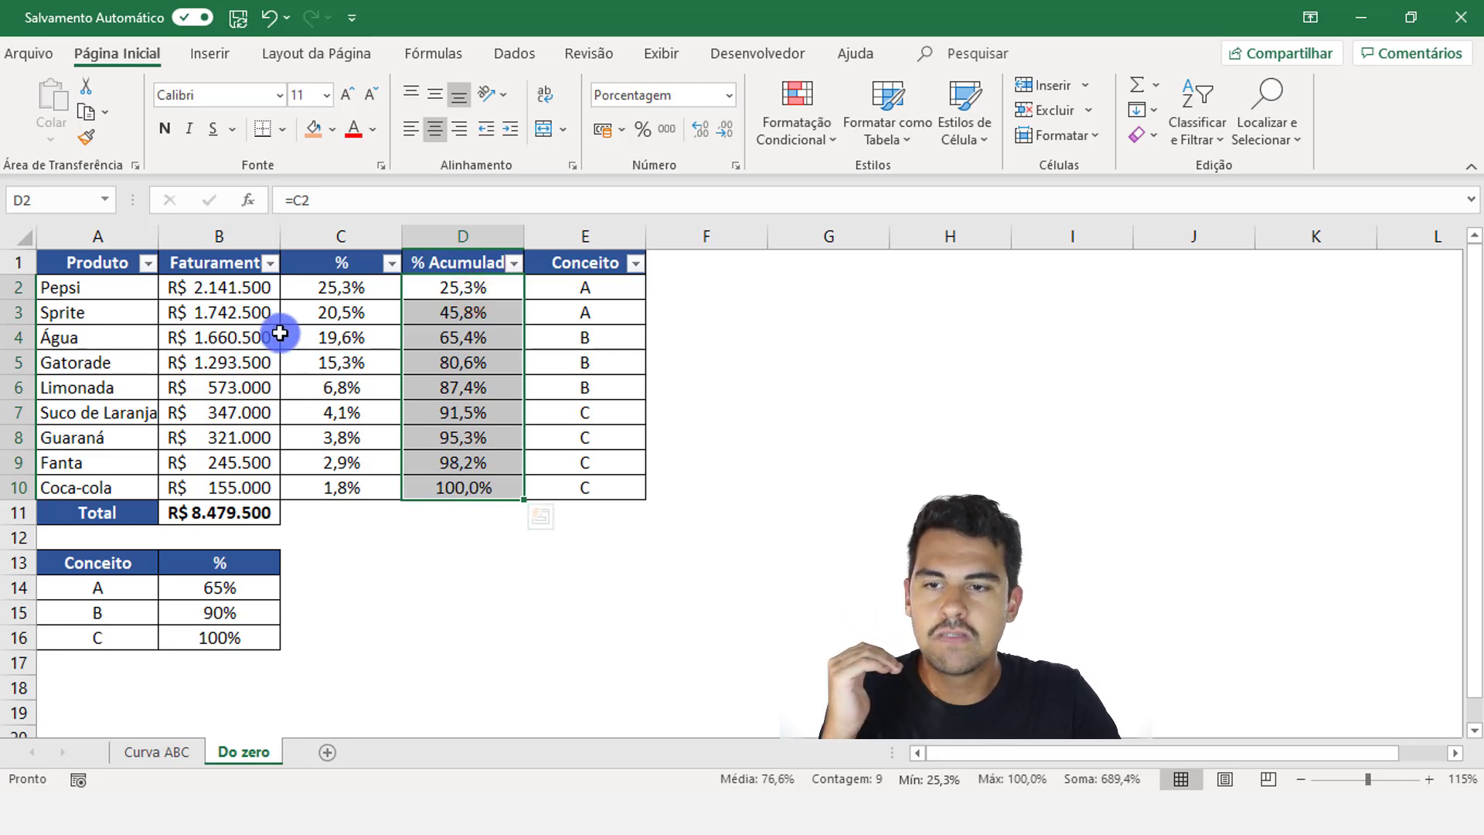
left_click_drag(221, 287, 266, 484)
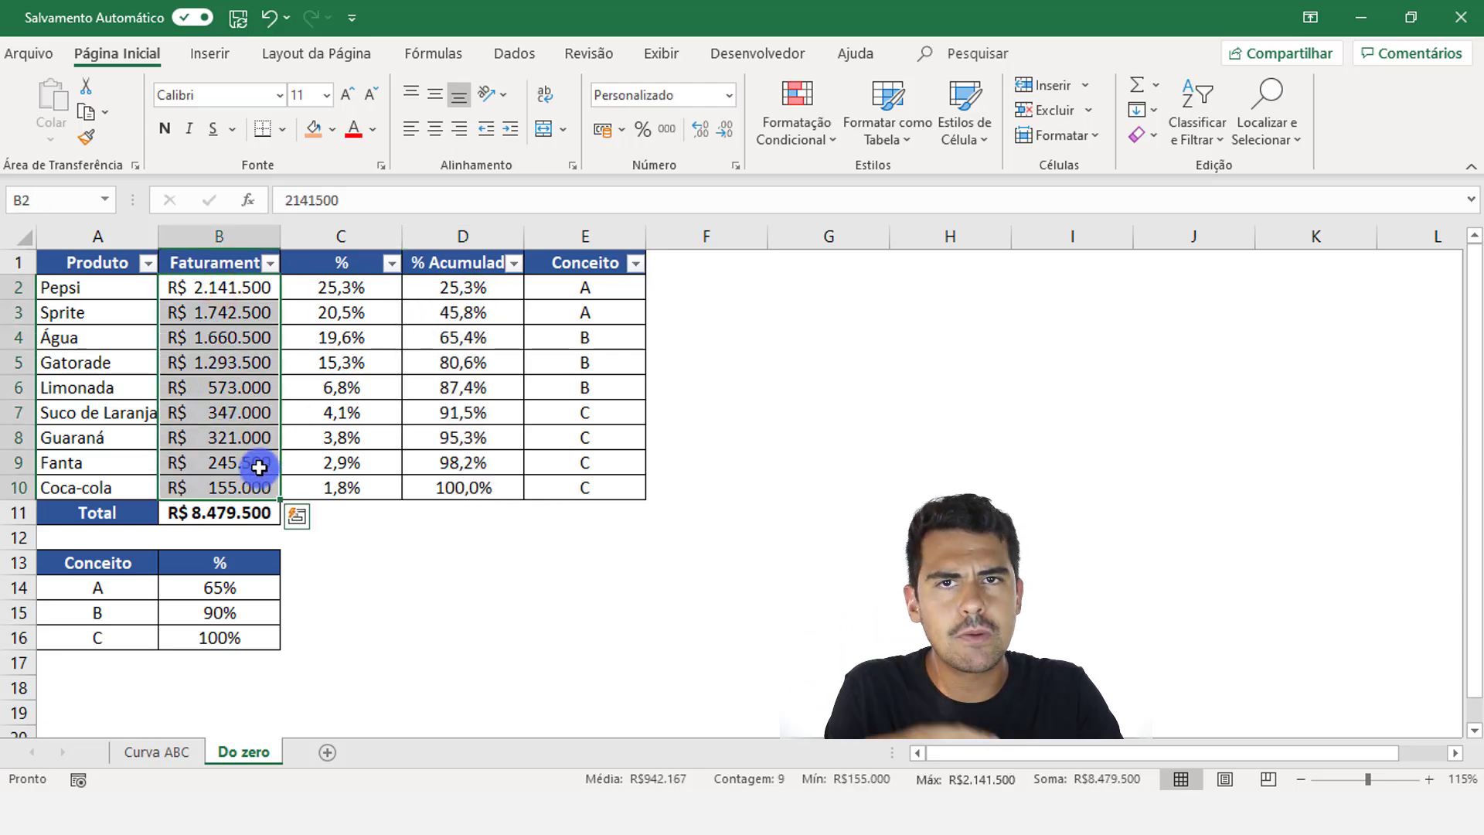
left_click(268, 263)
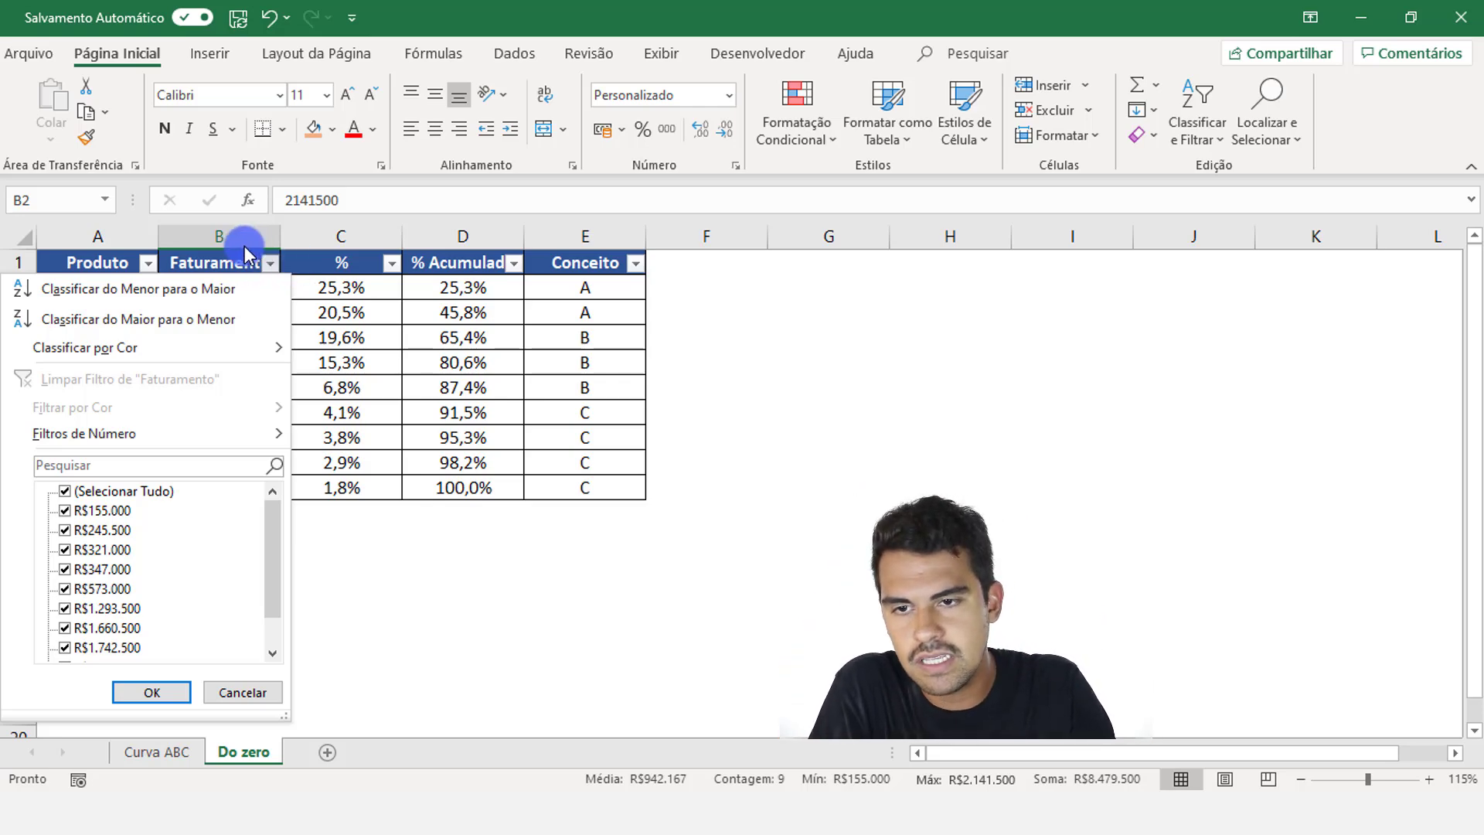
left_click(165, 319)
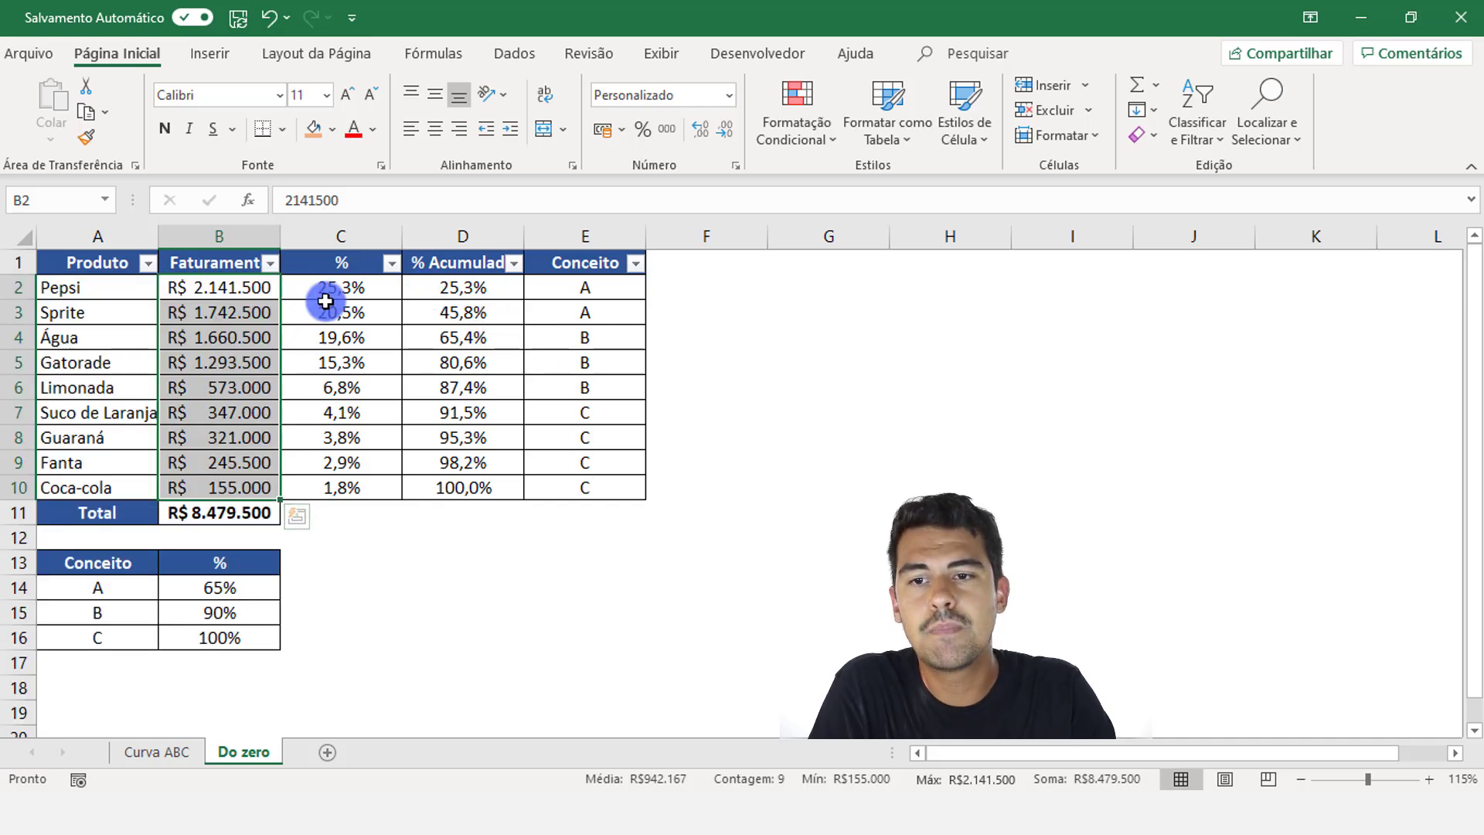
- Insert a 2D clustered column chart from the % and % Acumulado columns, headers included (C1:D10)
left_click_drag(325, 294, 374, 463)
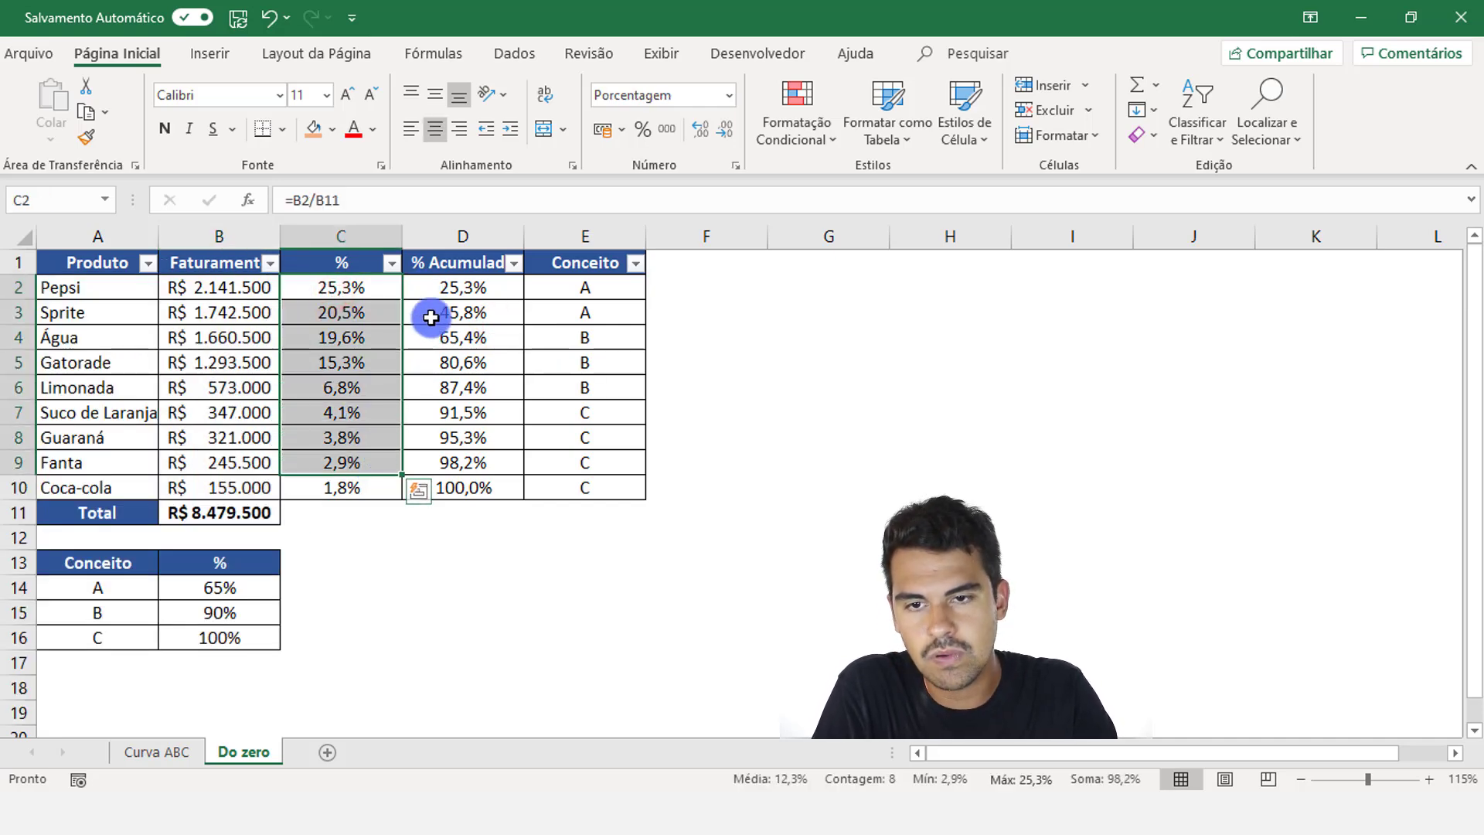
left_click_drag(446, 290, 457, 484)
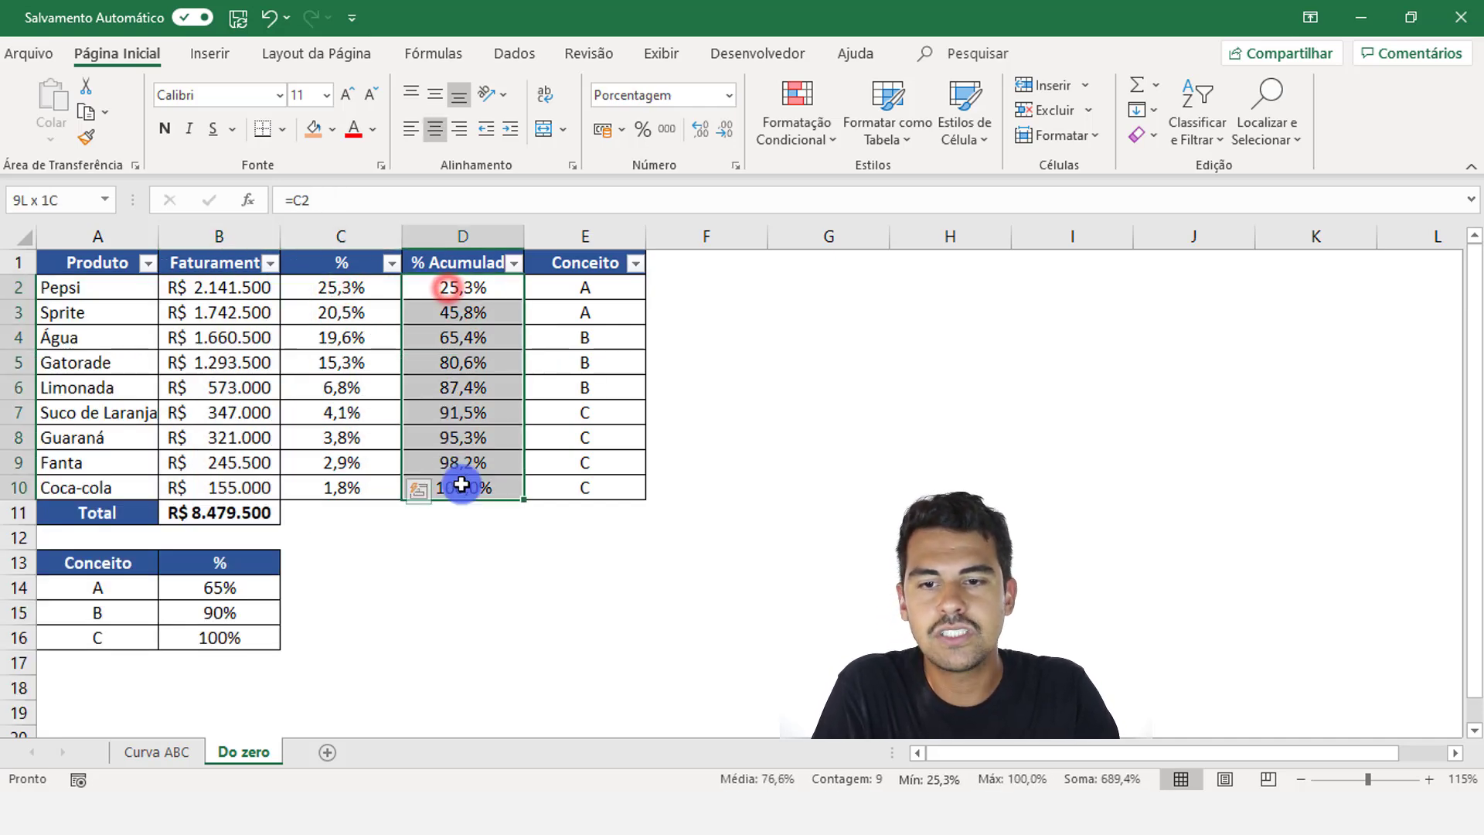
left_click(462, 417)
left_click_drag(356, 273, 468, 487)
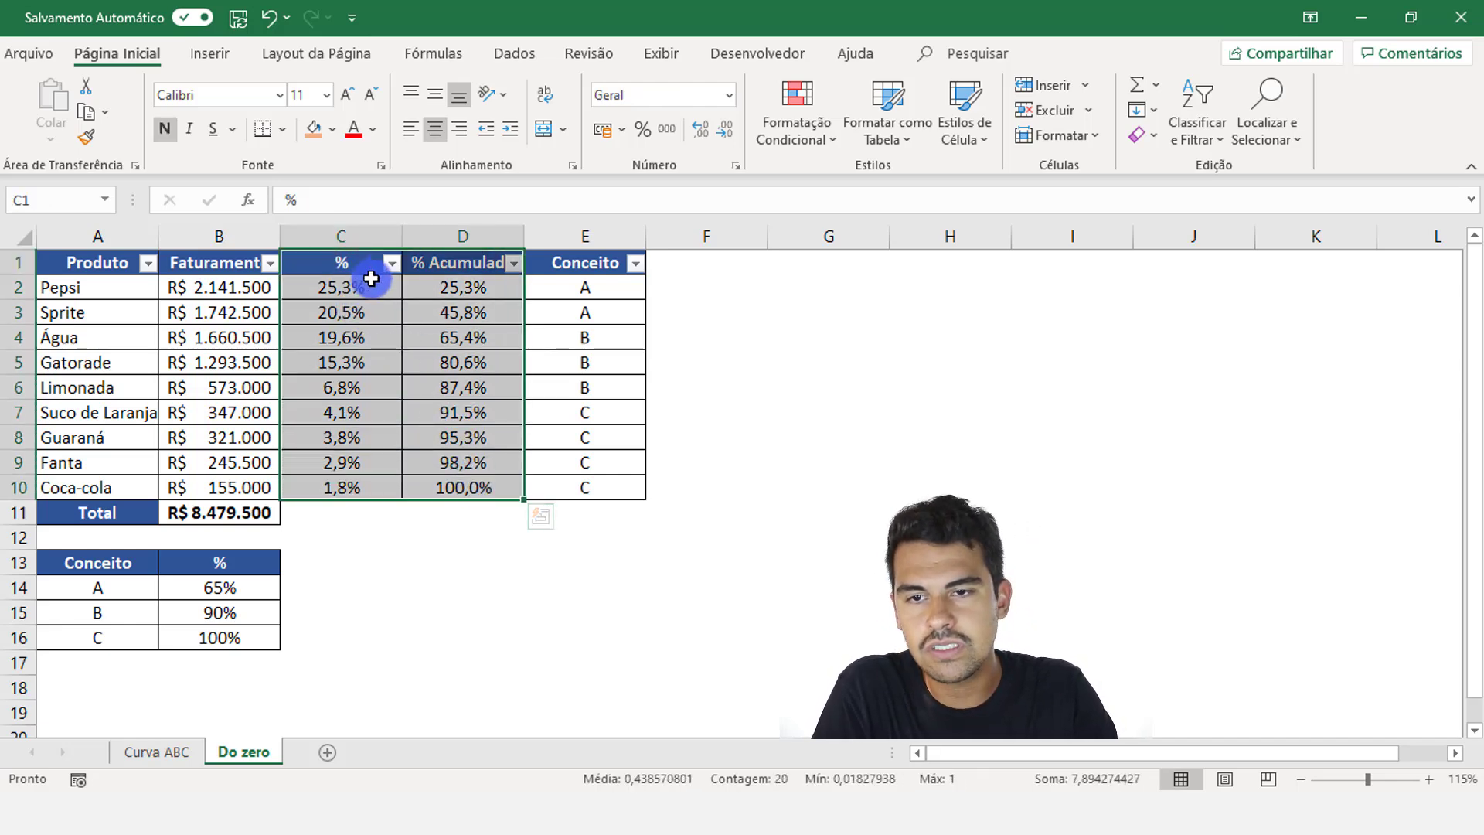
left_click_drag(352, 264, 474, 480)
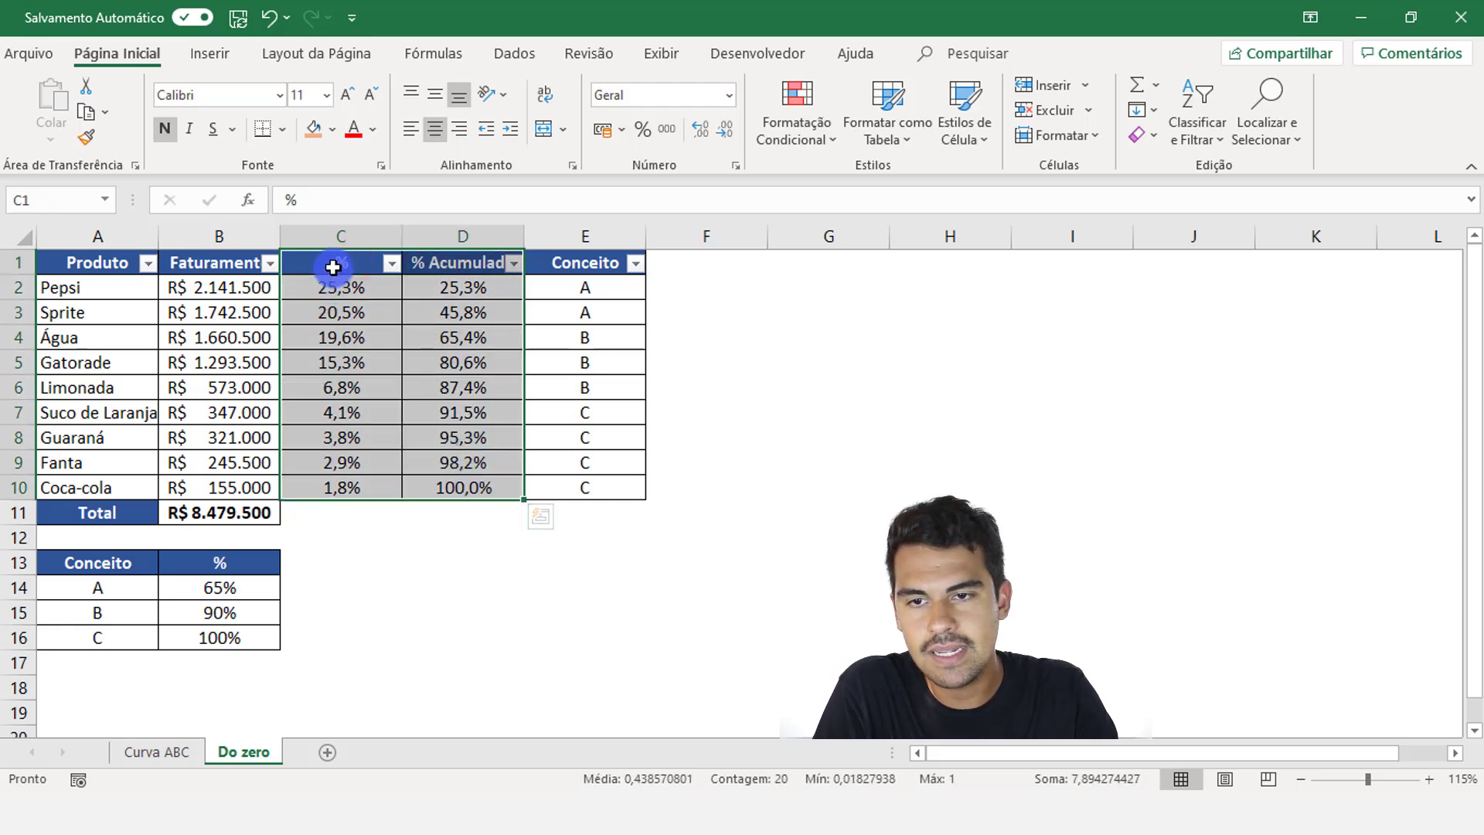
left_click_drag(330, 265, 439, 479)
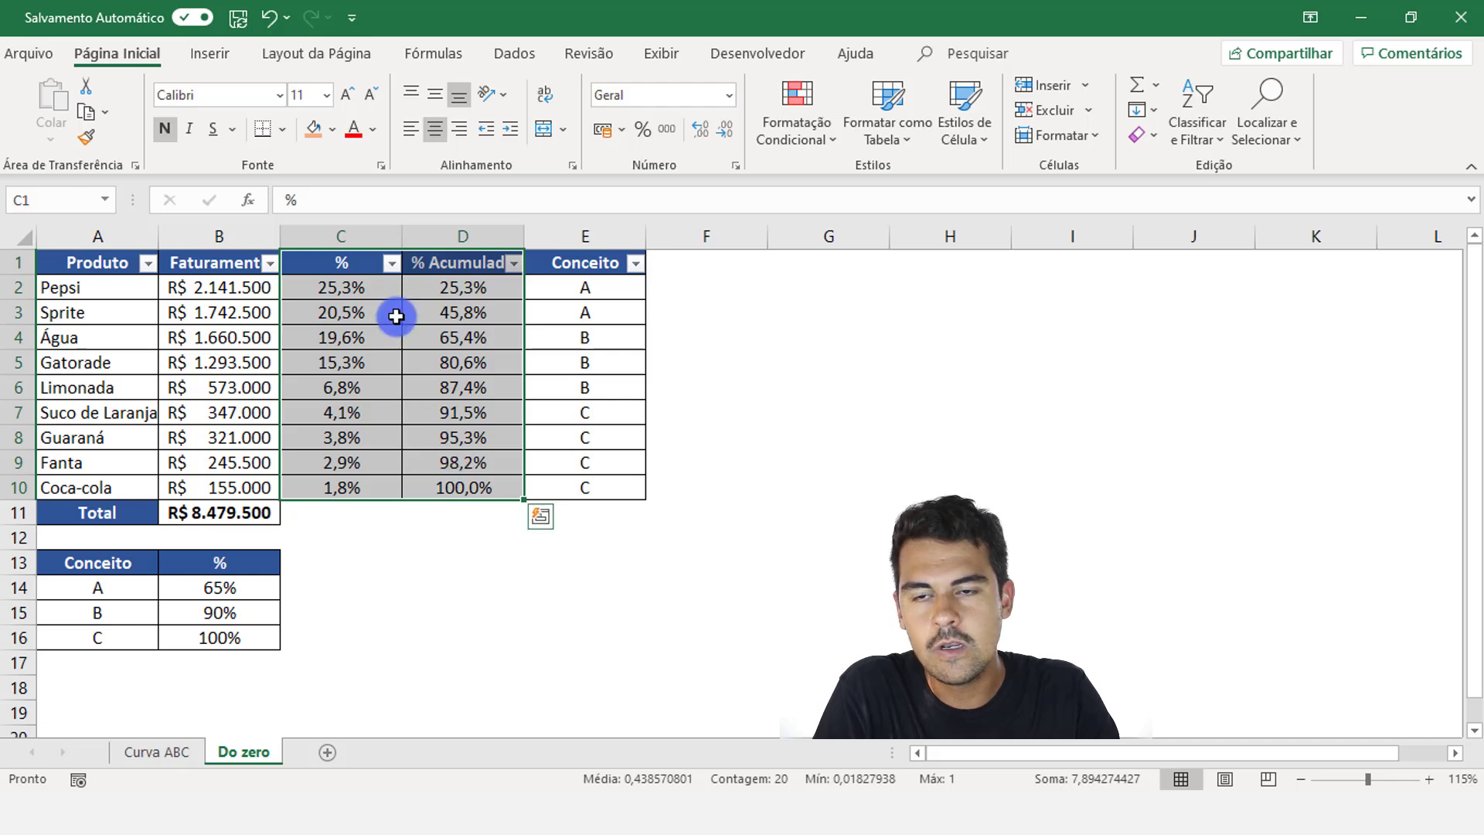
left_click_drag(341, 269, 450, 480)
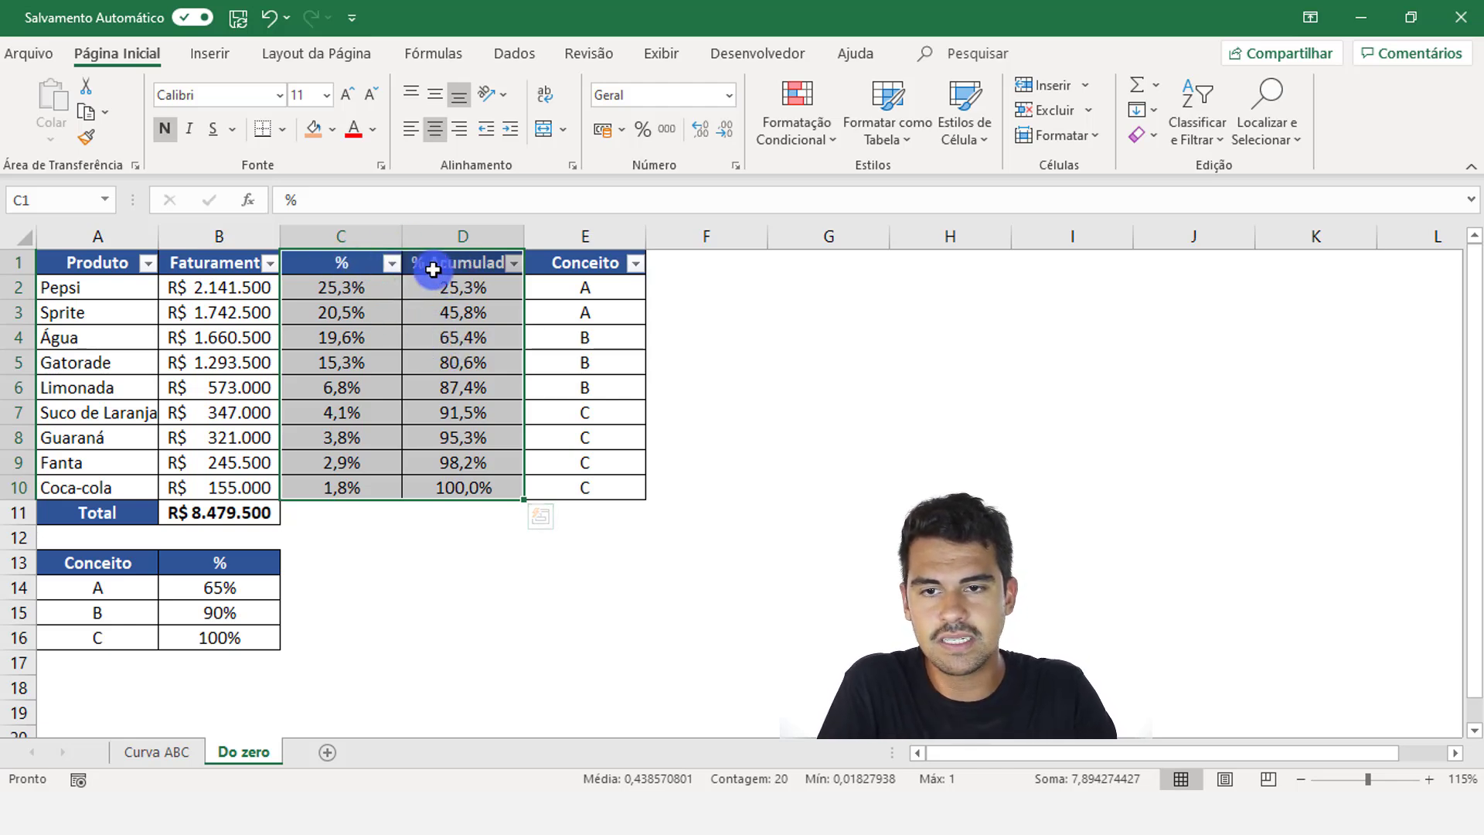
left_click(211, 55)
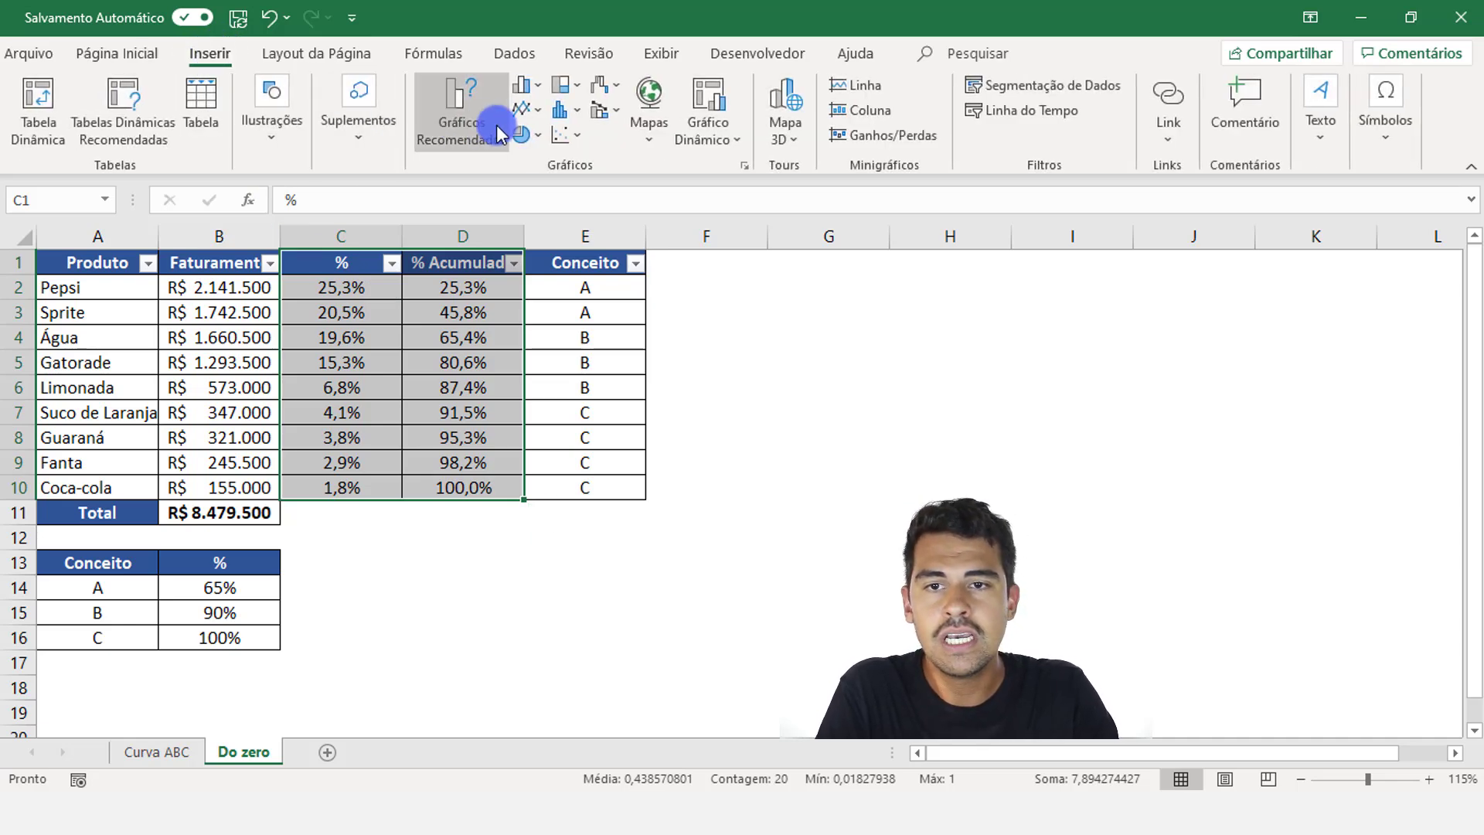
left_click(527, 86)
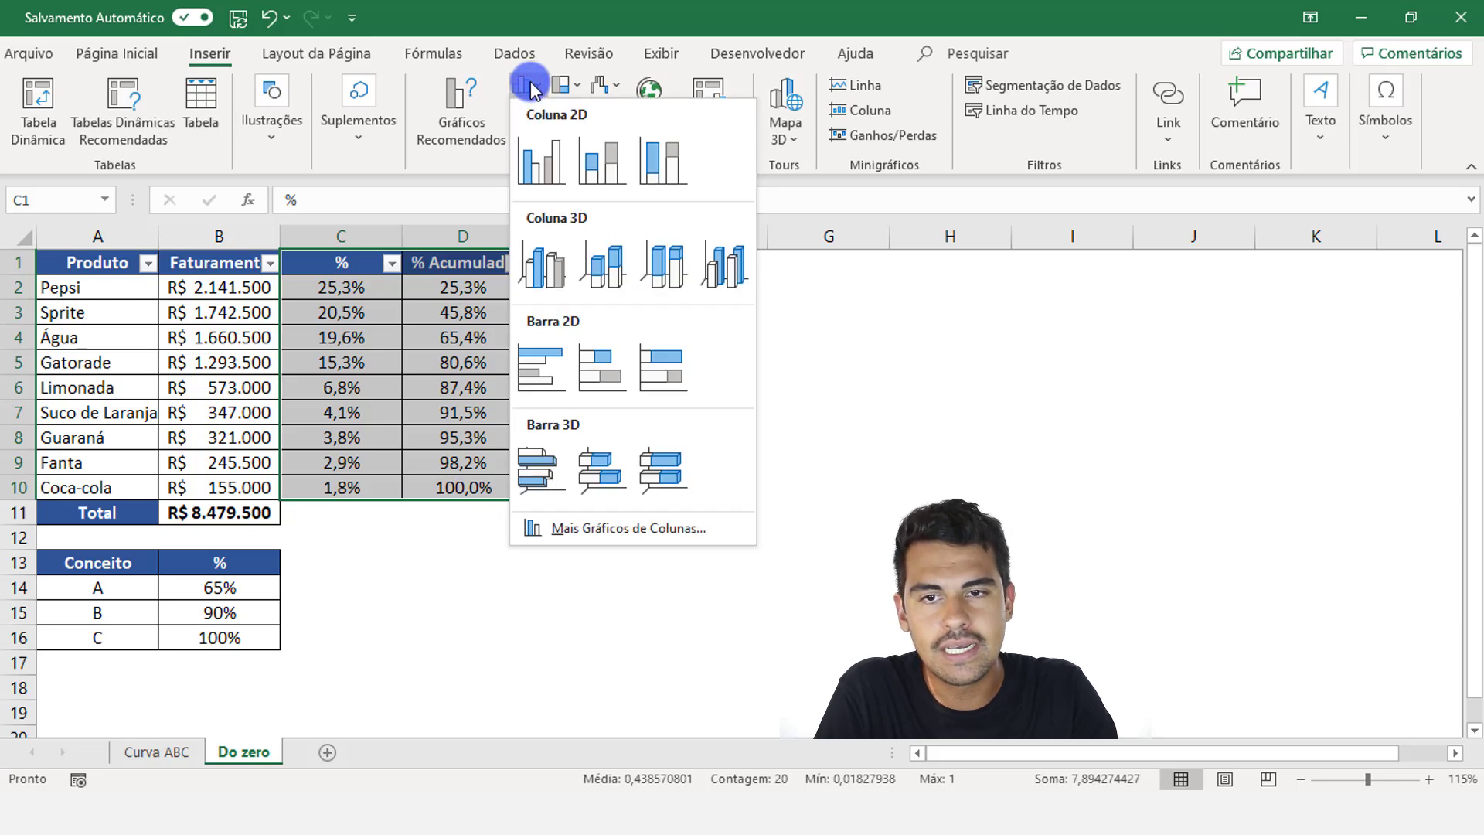
left_click(546, 157)
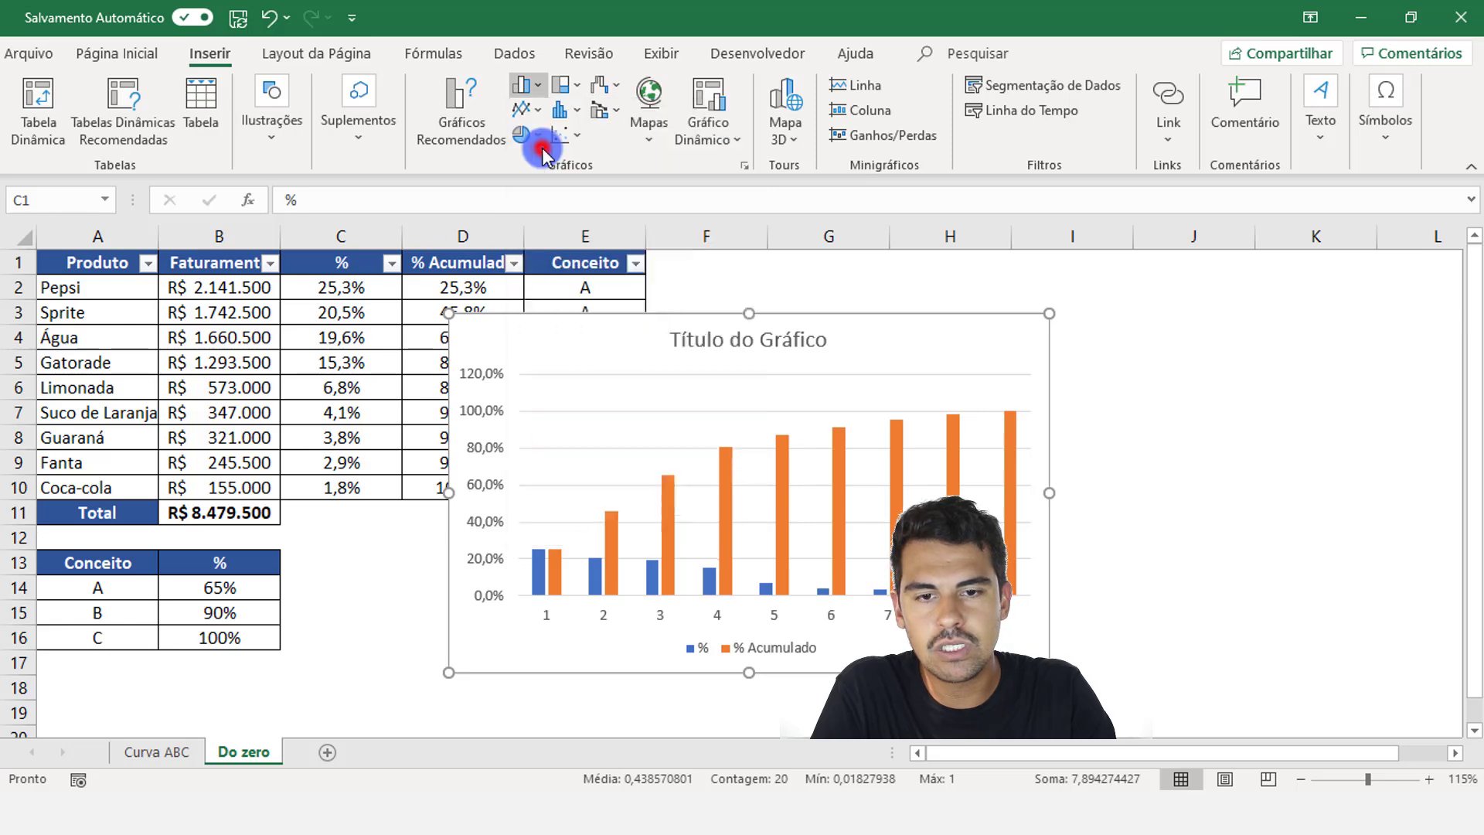
- Make the chart shorter and wider, and place it beside the product table across columns F to L
left_click_drag(748, 671, 750, 553)
left_click_drag(1051, 434, 1425, 359)
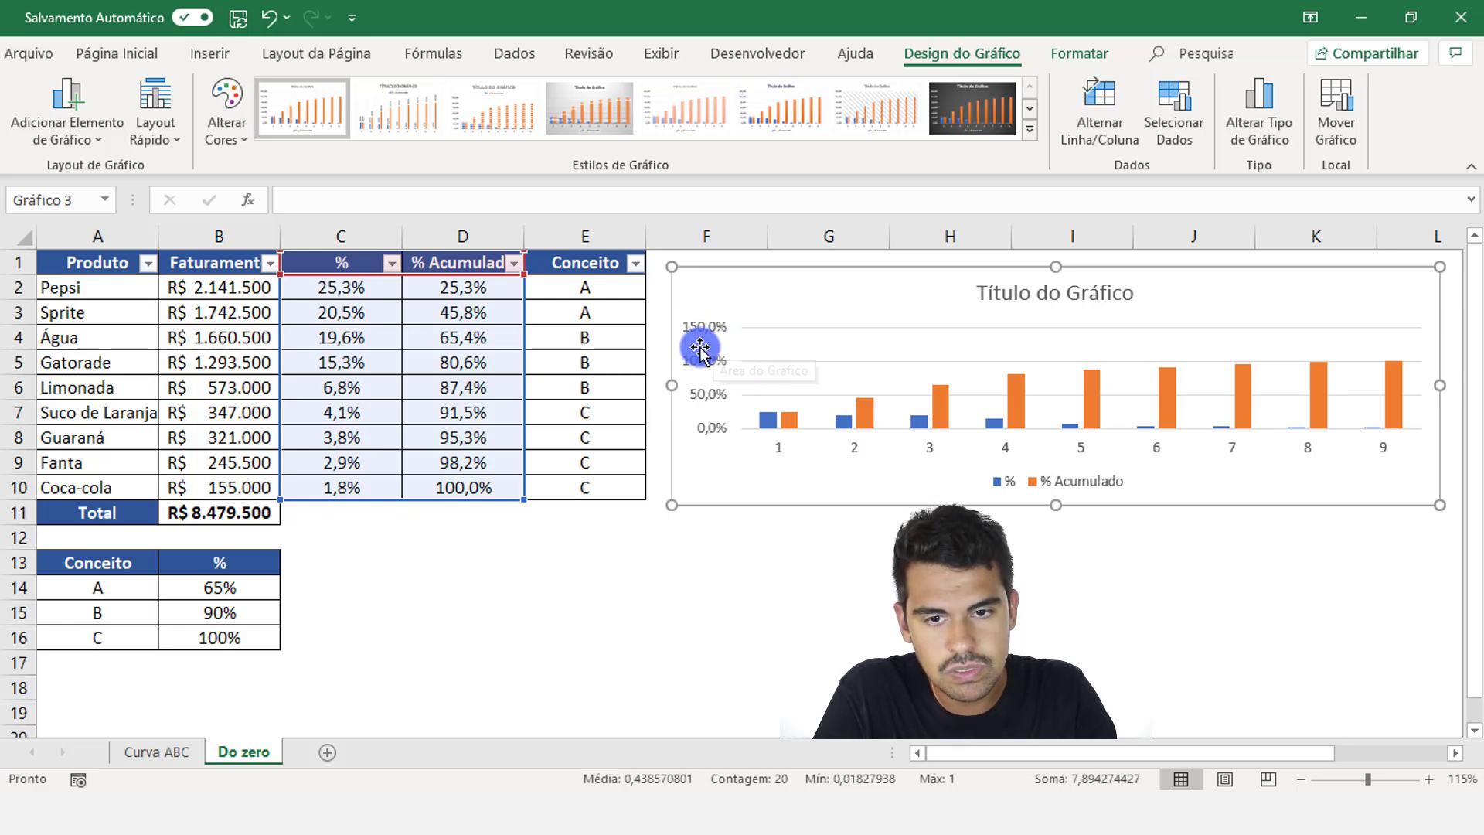
left_click_drag(675, 405, 695, 413)
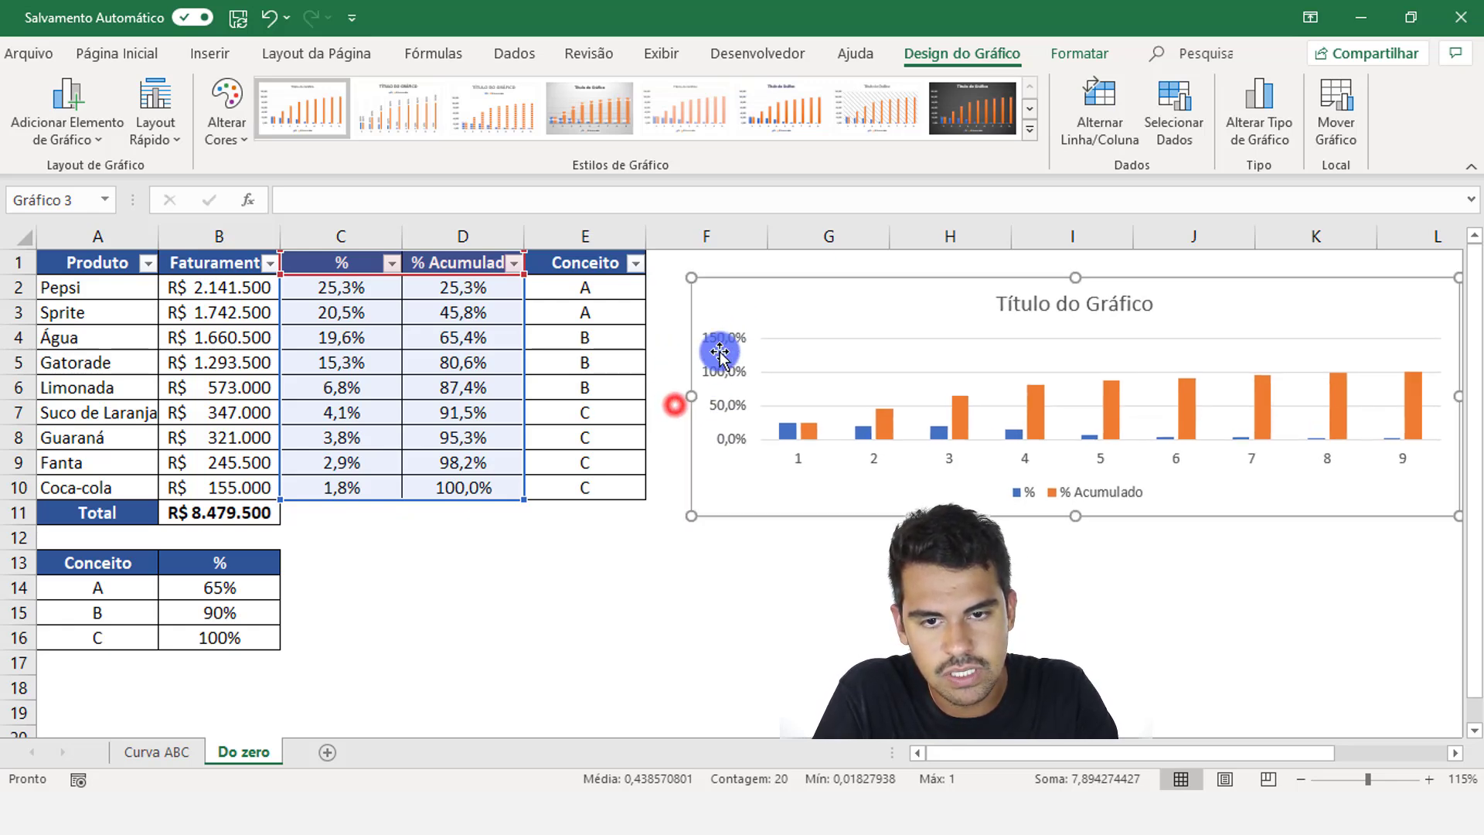
left_click(719, 340)
left_click_drag(733, 278, 710, 272)
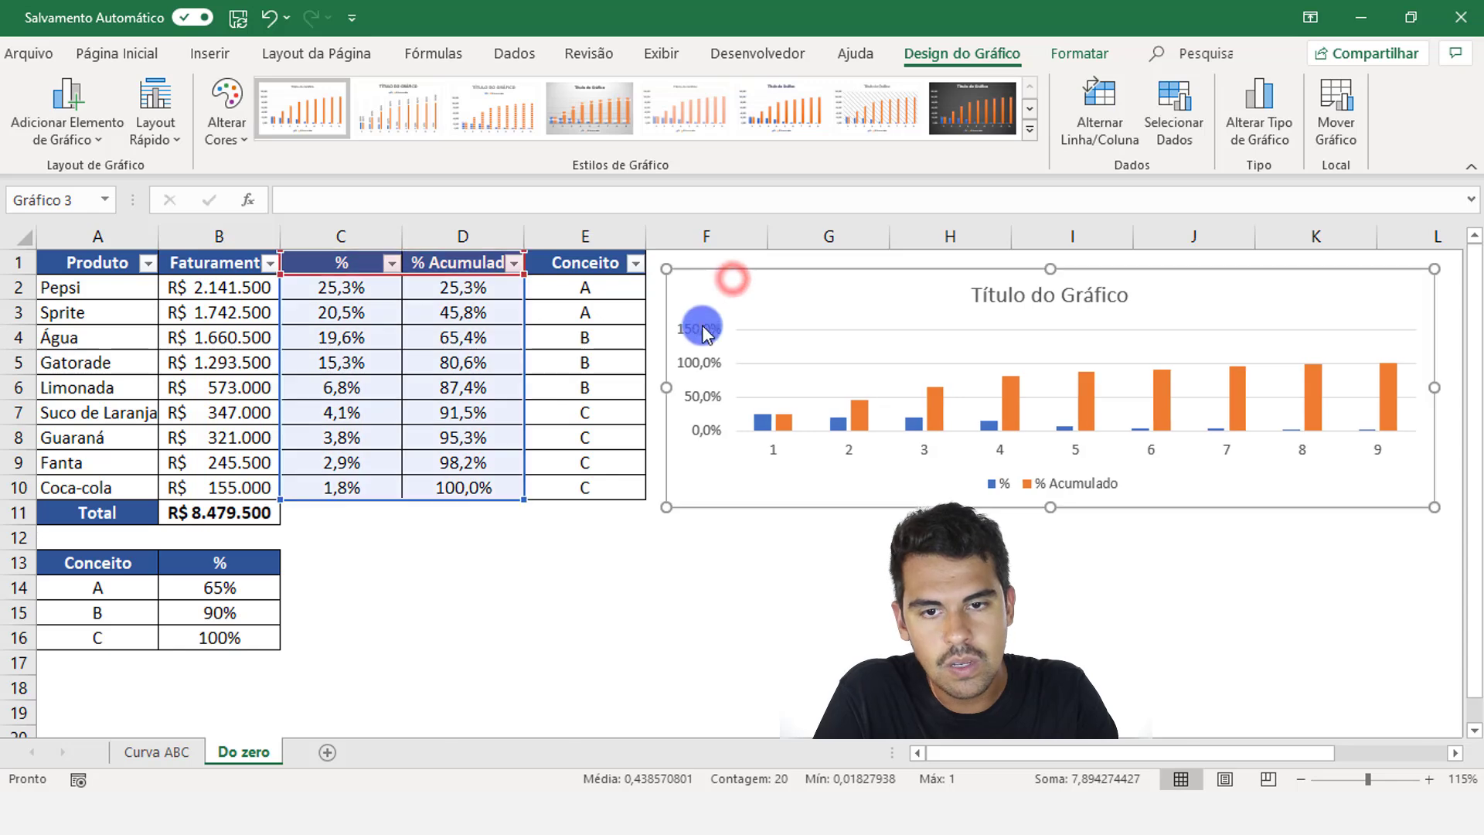
- Set the maximum limit of the chart's vertical axis to 1,0
left_click(696, 369)
right_click(695, 364)
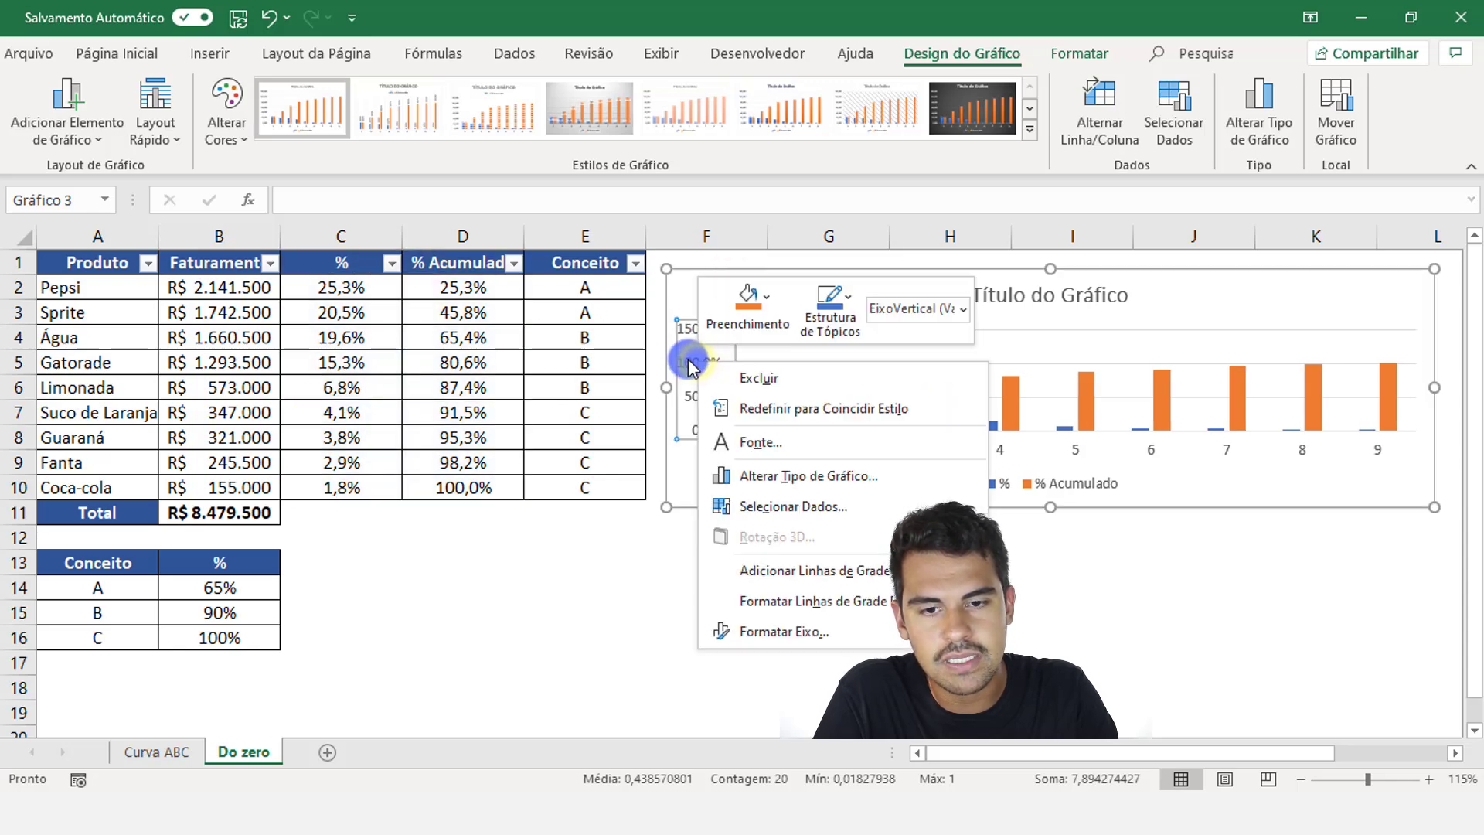
left_click(804, 633)
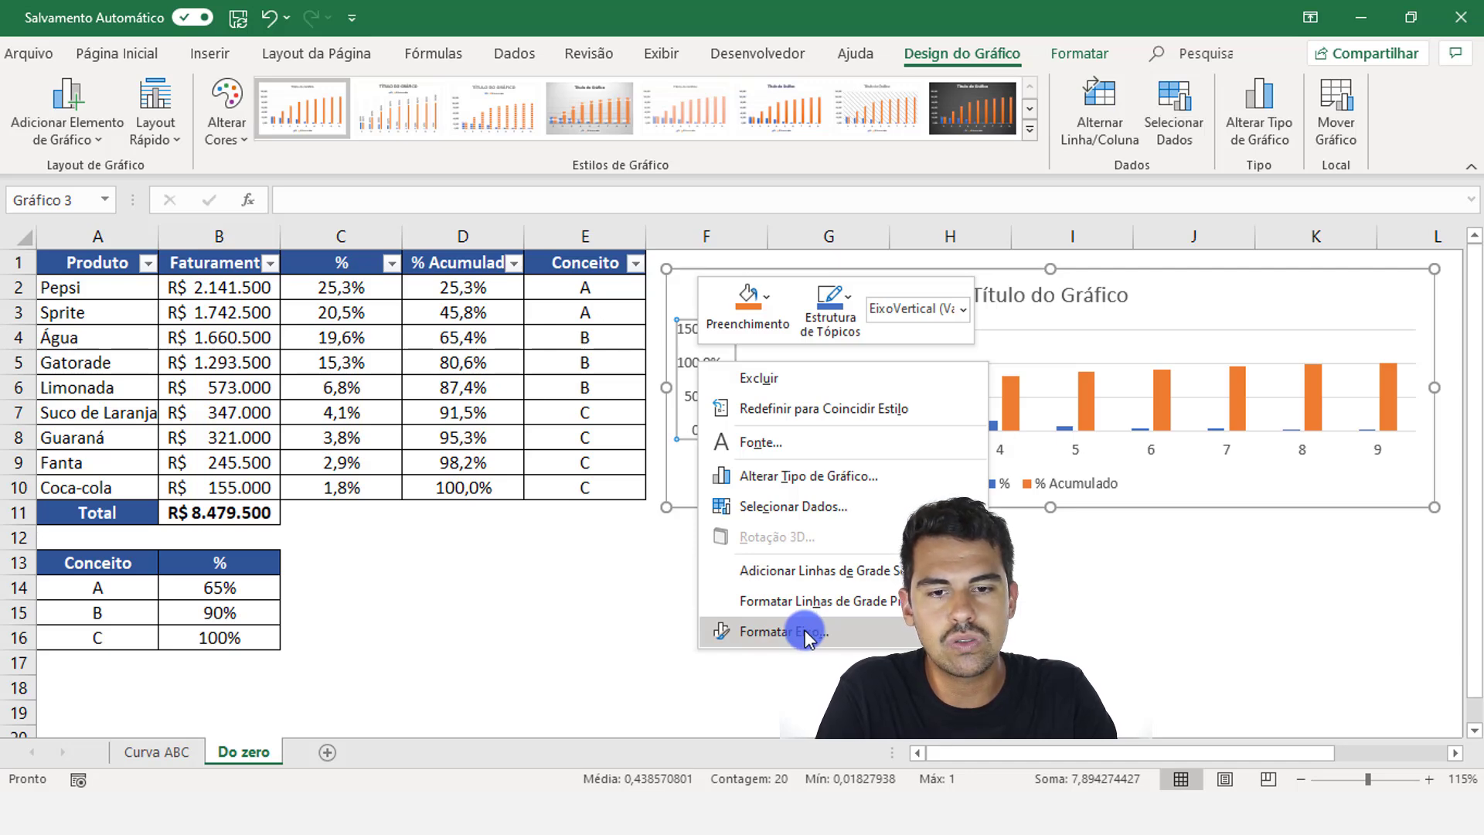
left_click(804, 632)
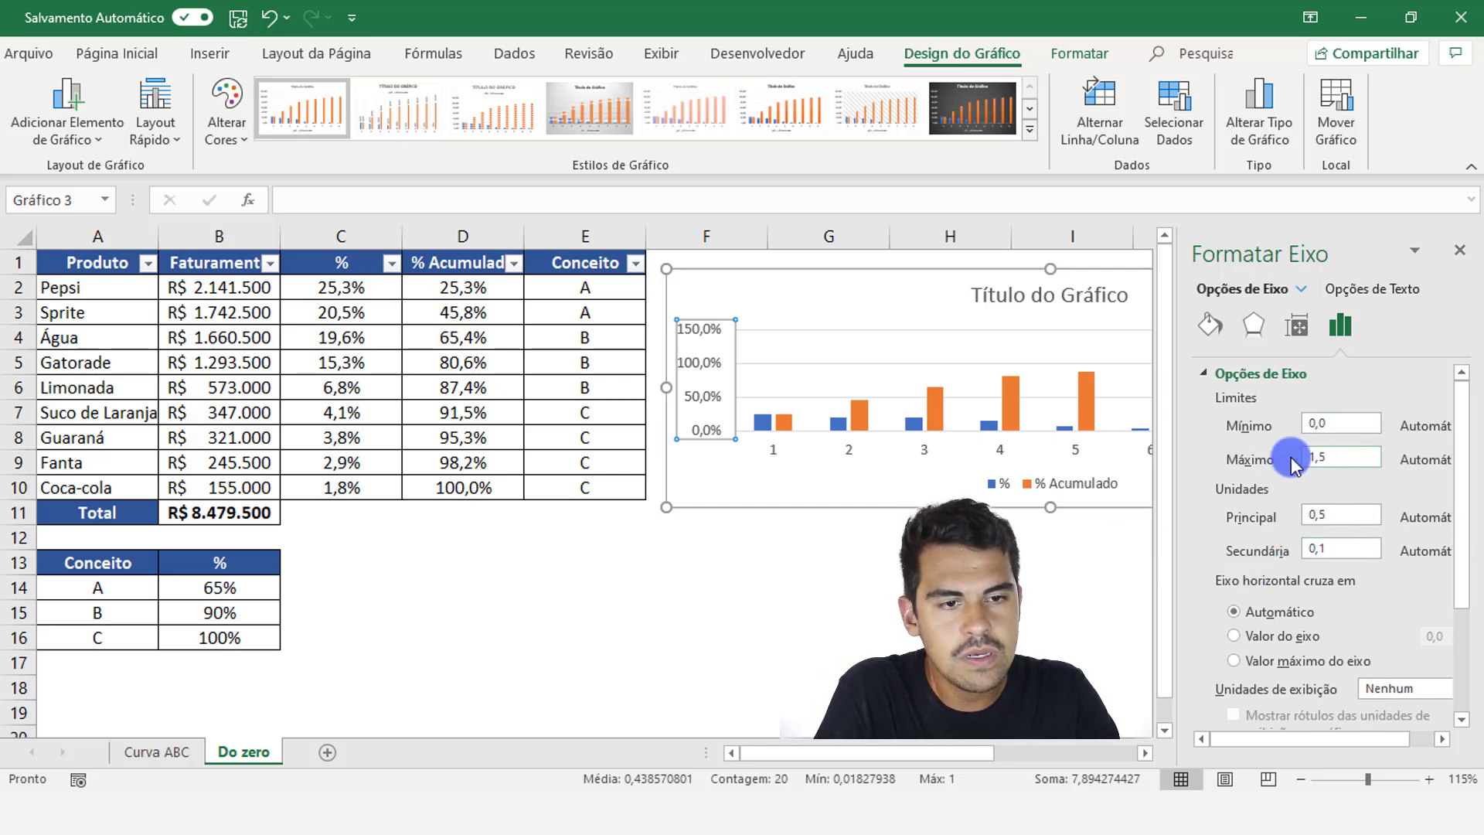
left_click_drag(1323, 744, 1355, 742)
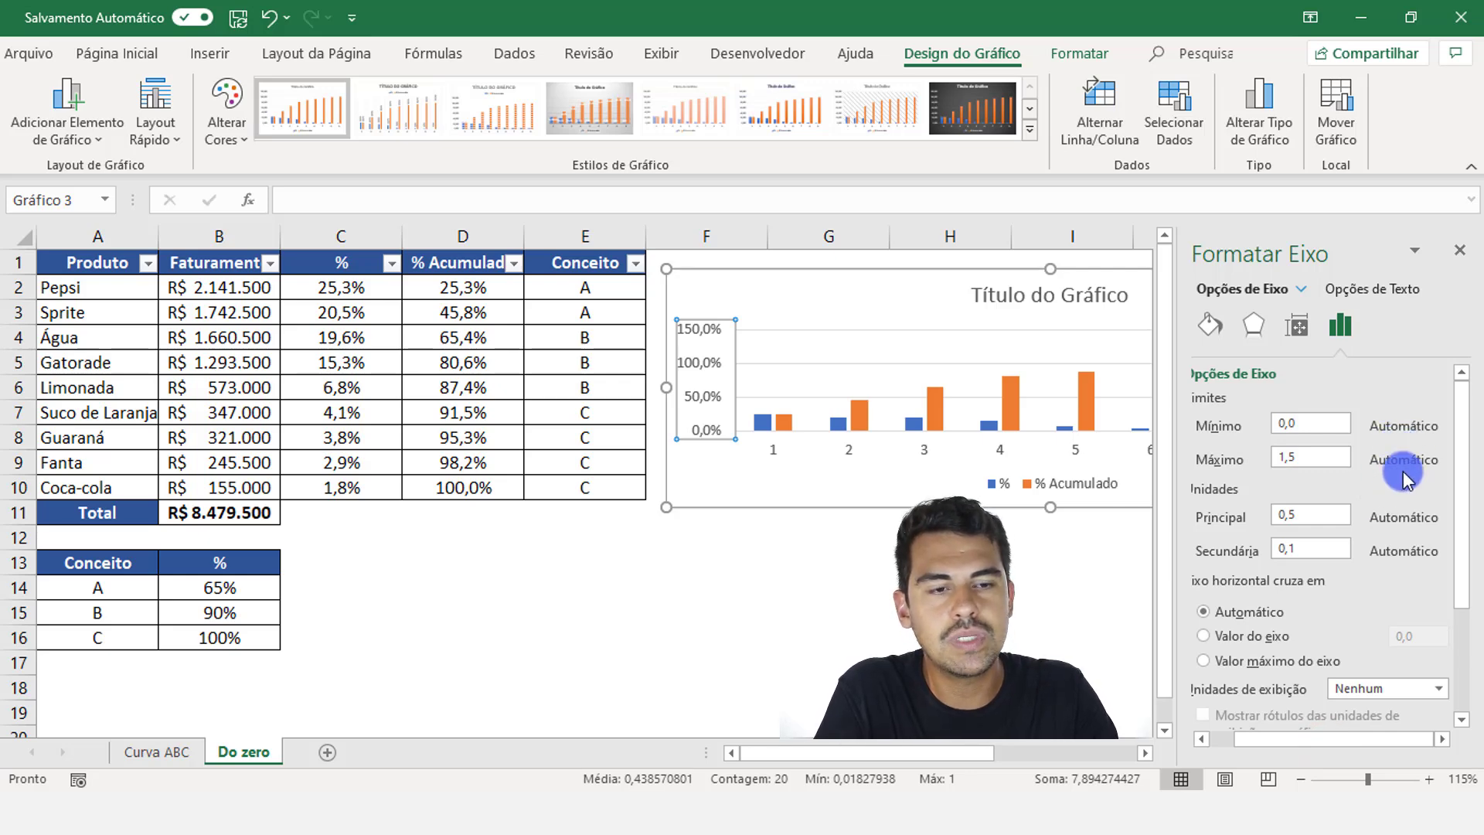
left_click(1310, 461)
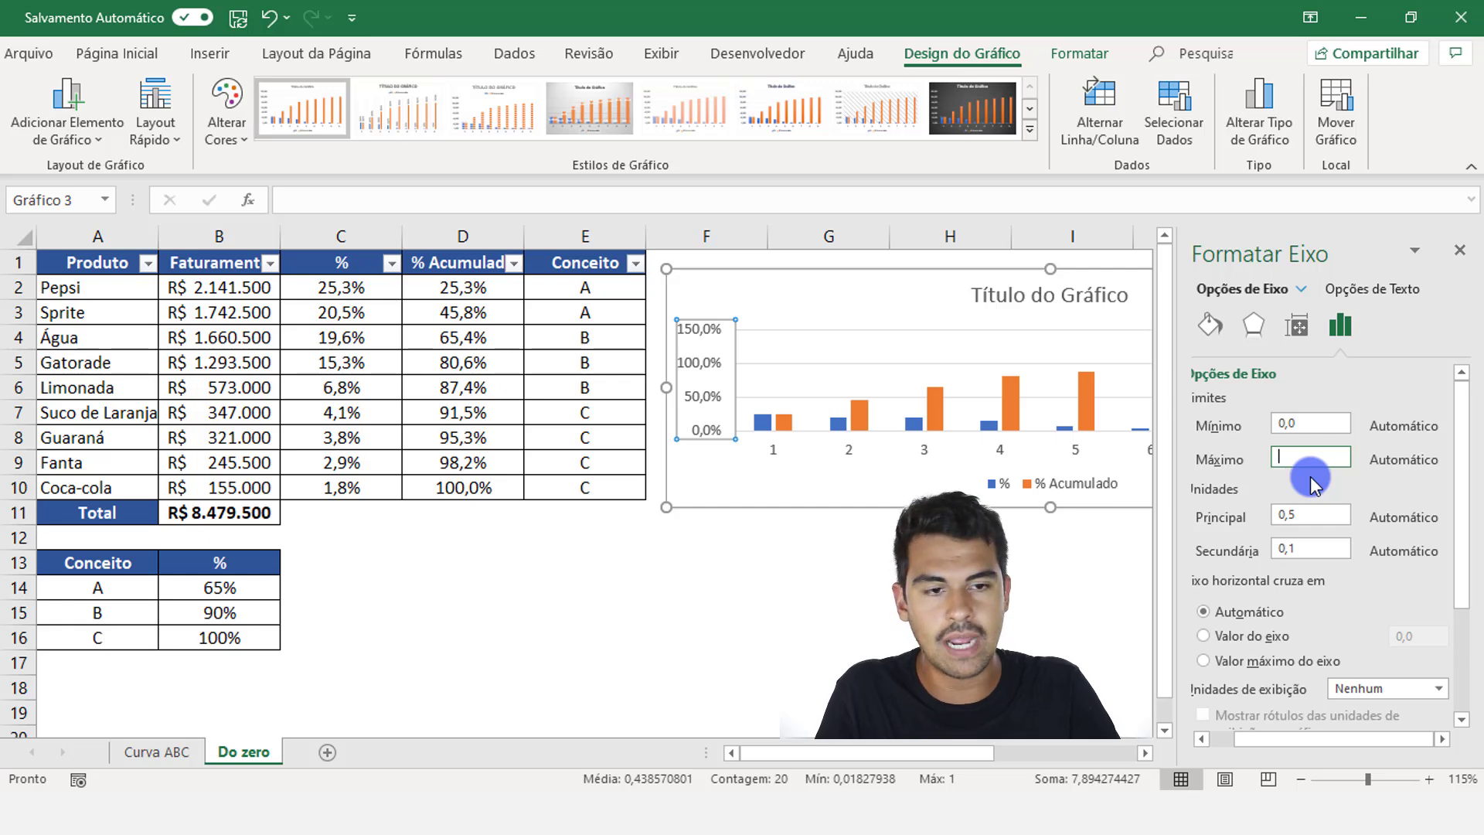
key("Return")
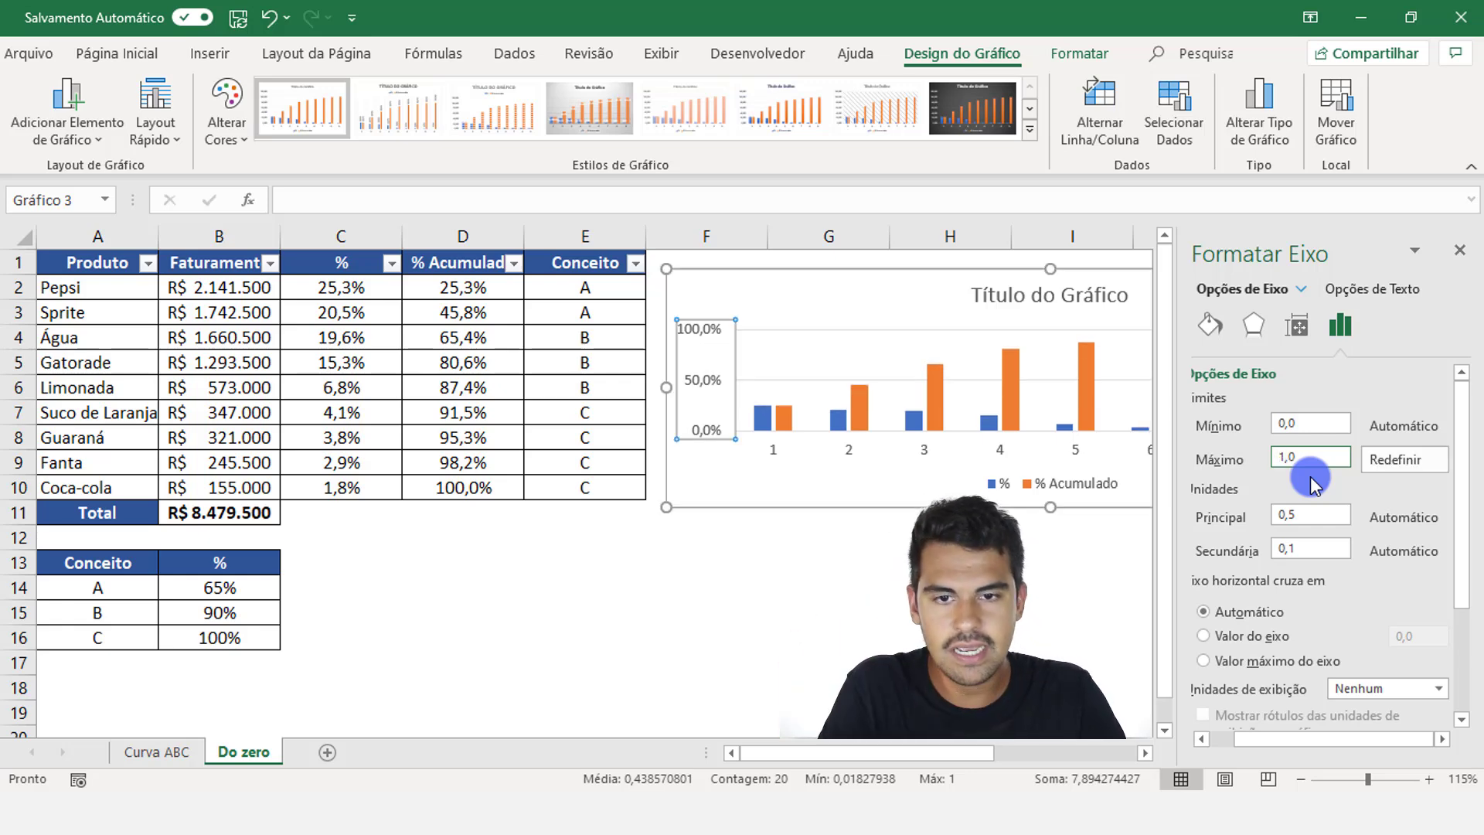
double_click(1283, 464)
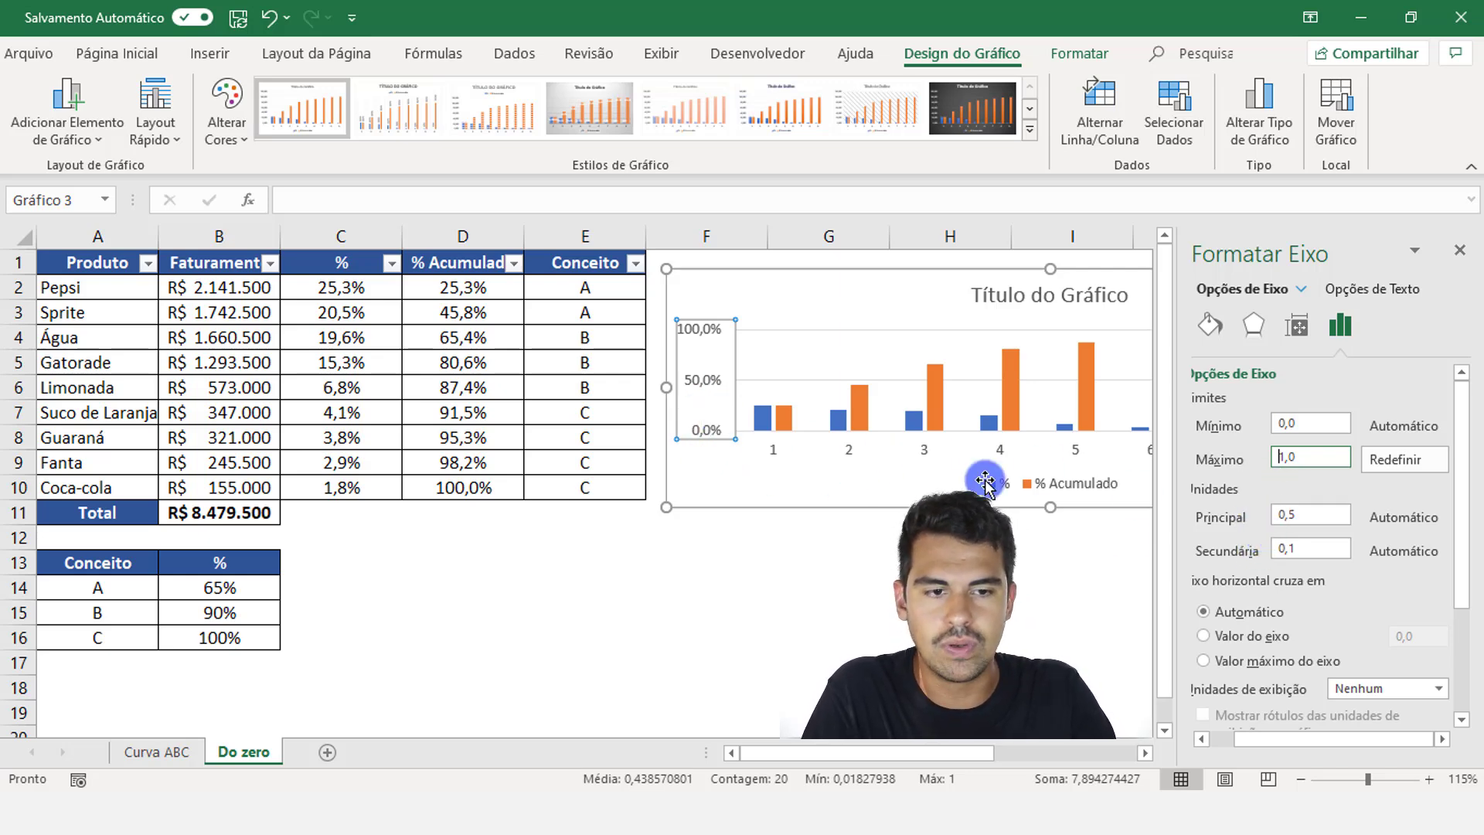
- Set the vertical axis's major unit to 0,2 and close the axis formatting options
double_click(1307, 520)
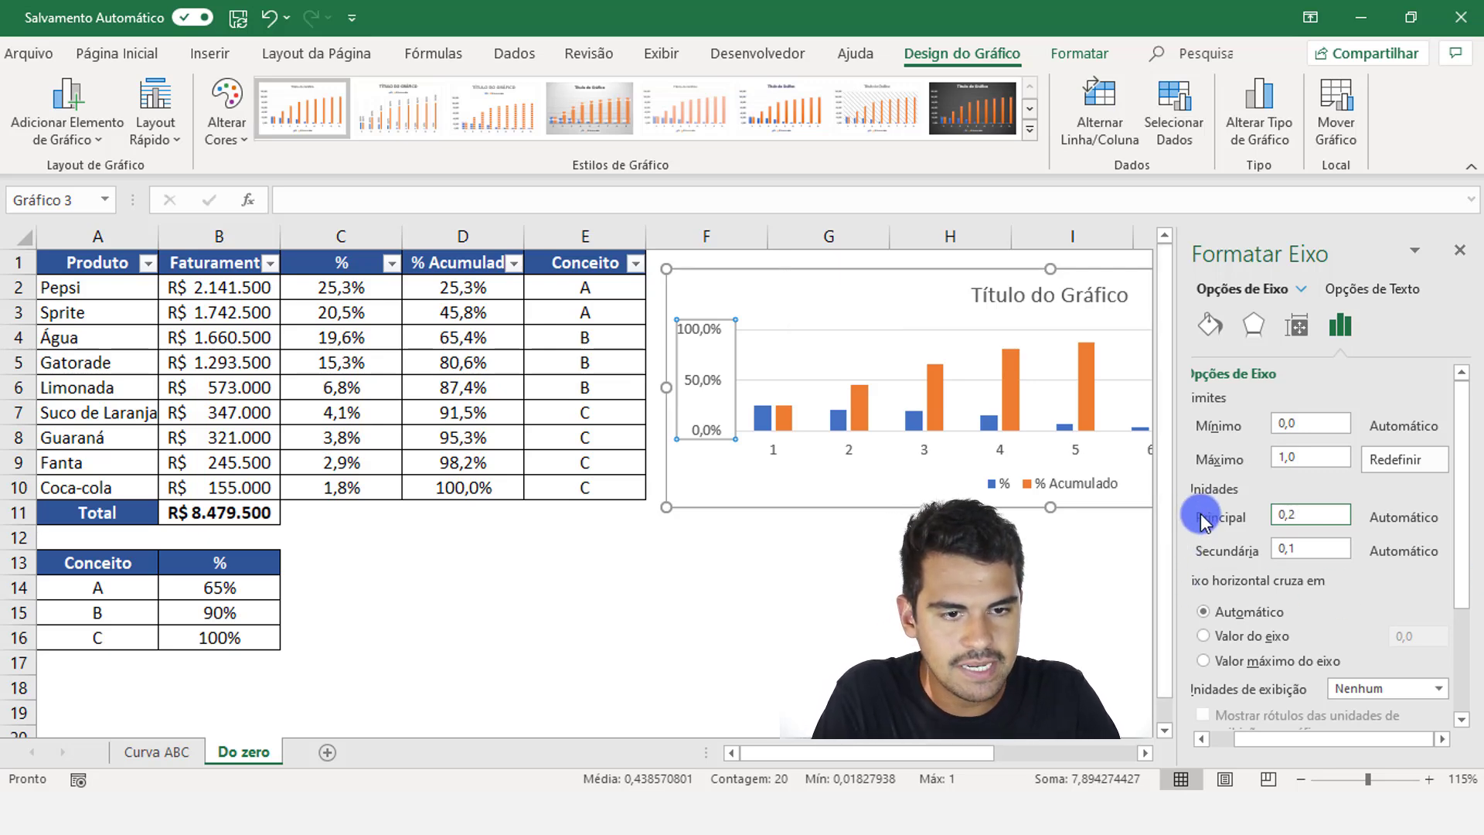
left_click(1305, 511)
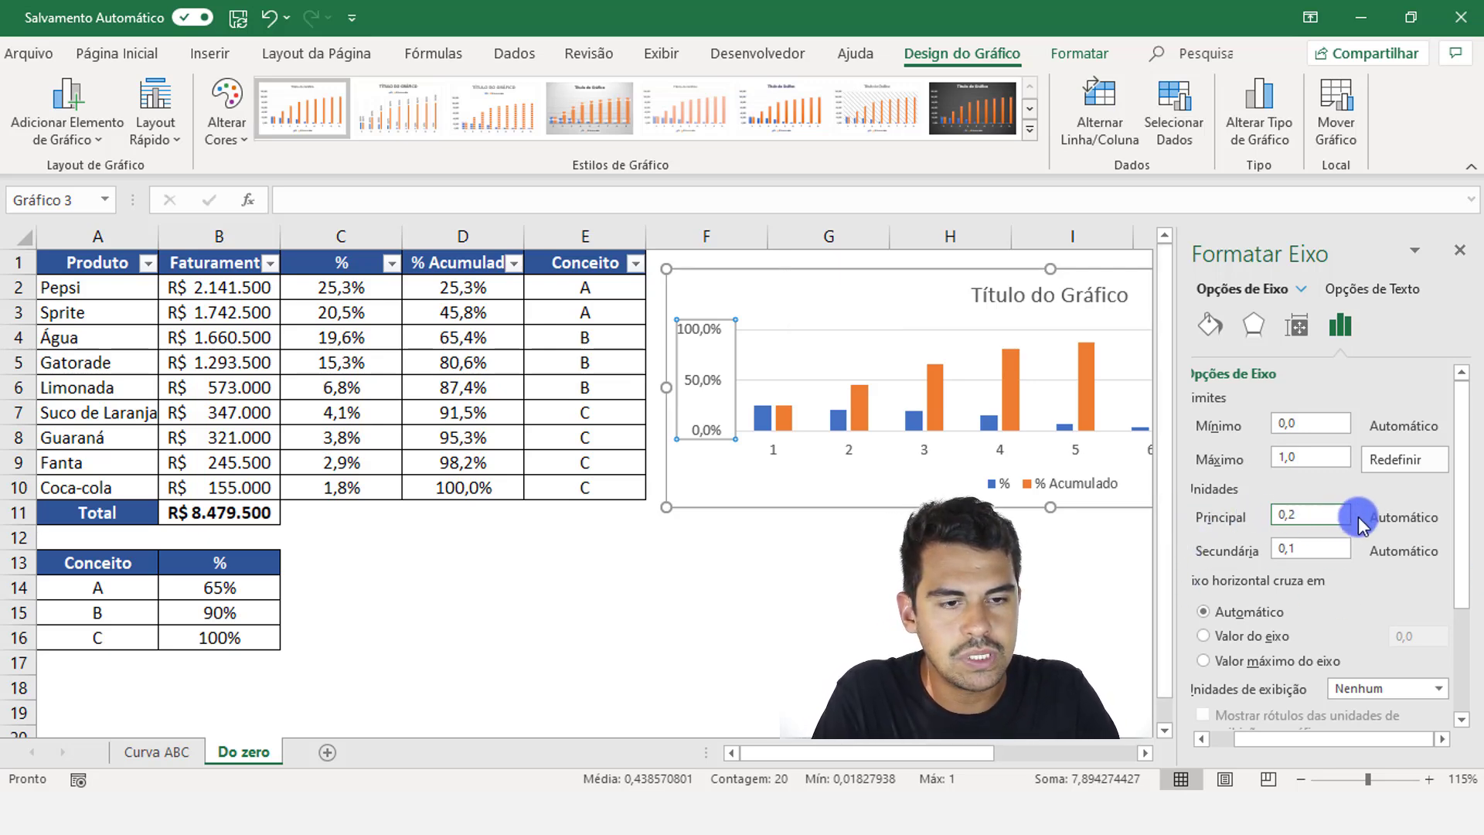
key("Return")
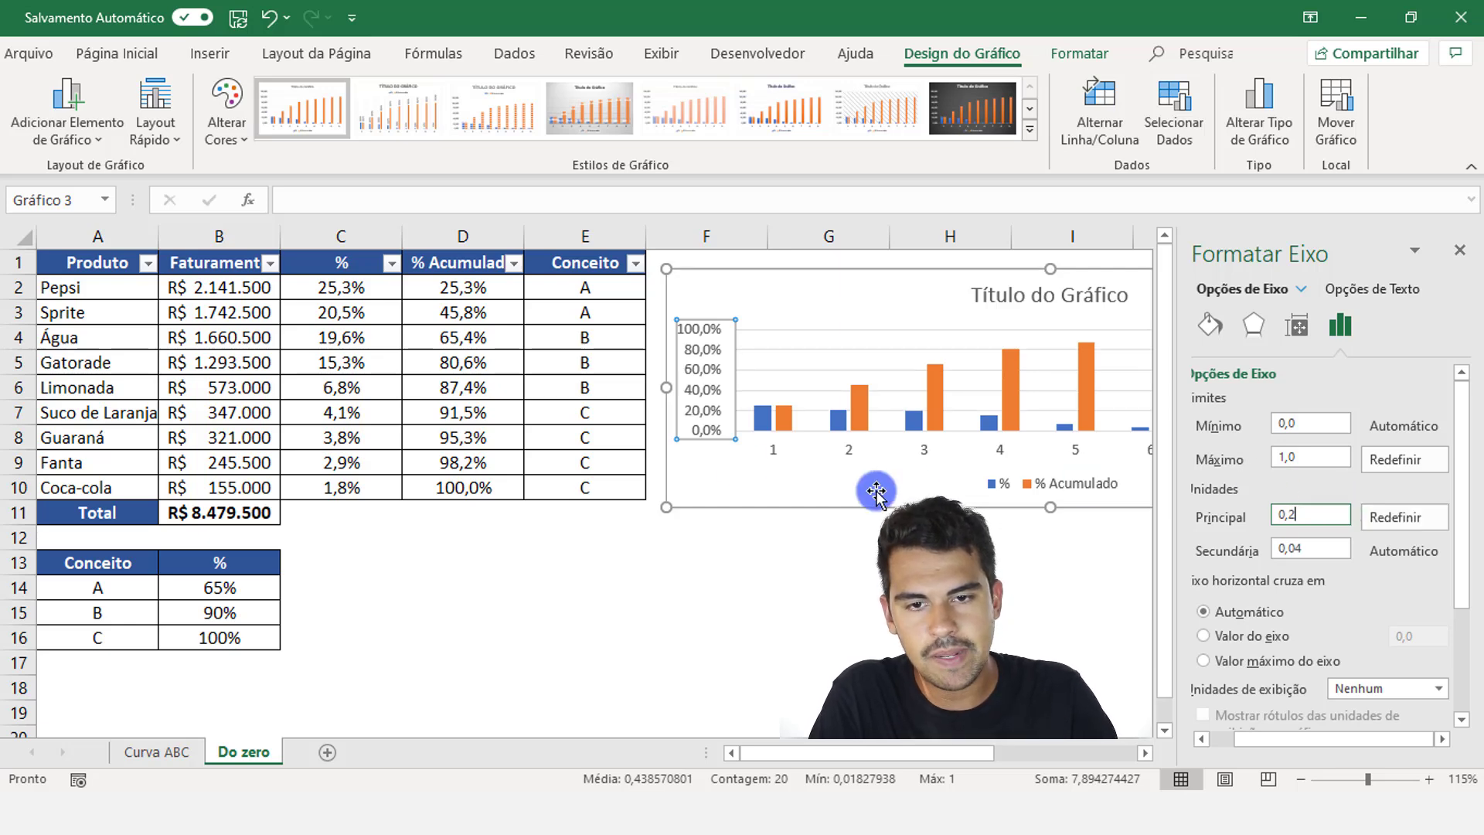
left_click(1459, 249)
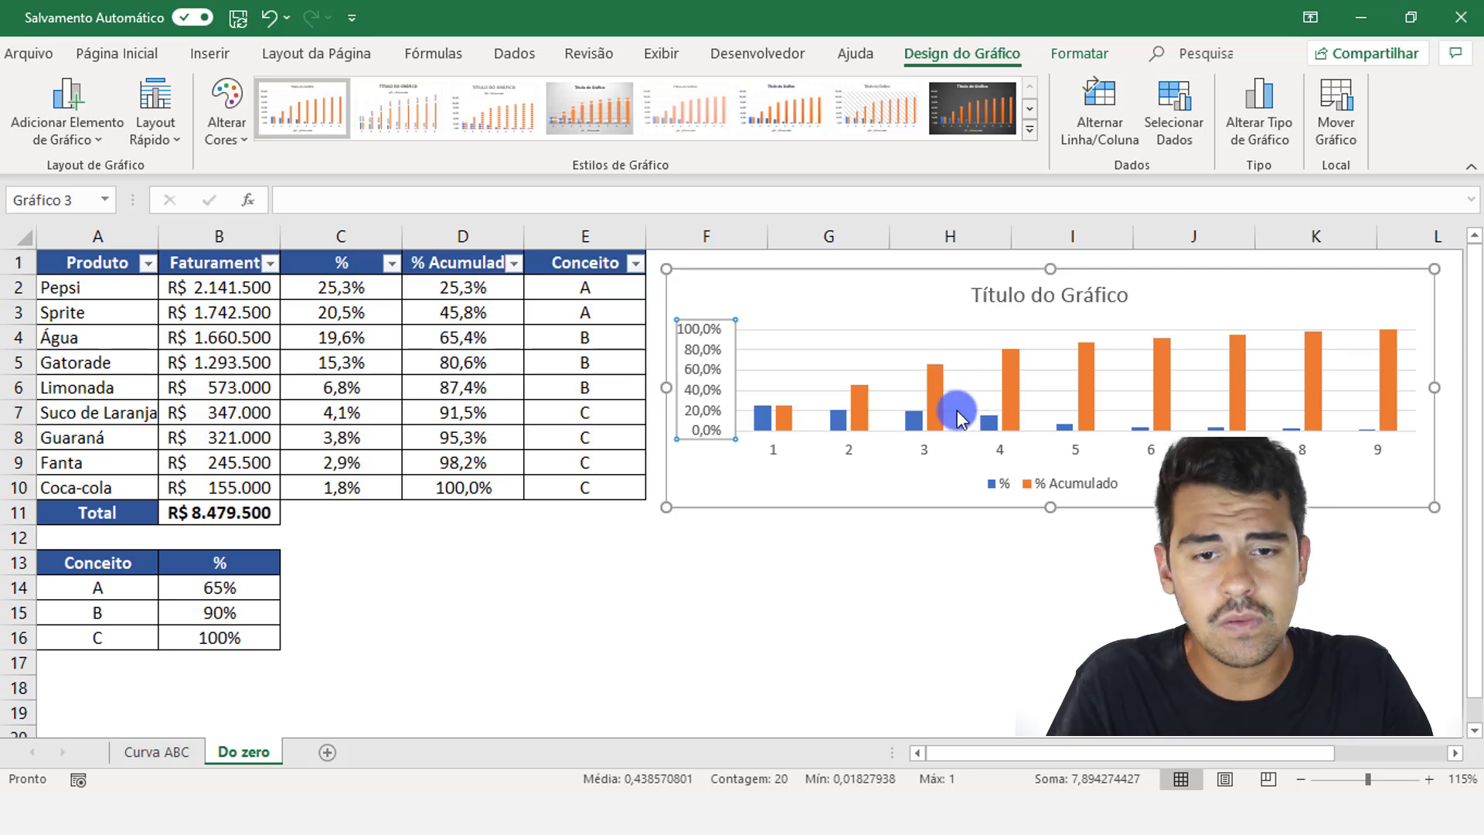
- Compare the chart's % and % Acumulado column series with their source values in C2:C10 and D2:D10
left_click(762, 421)
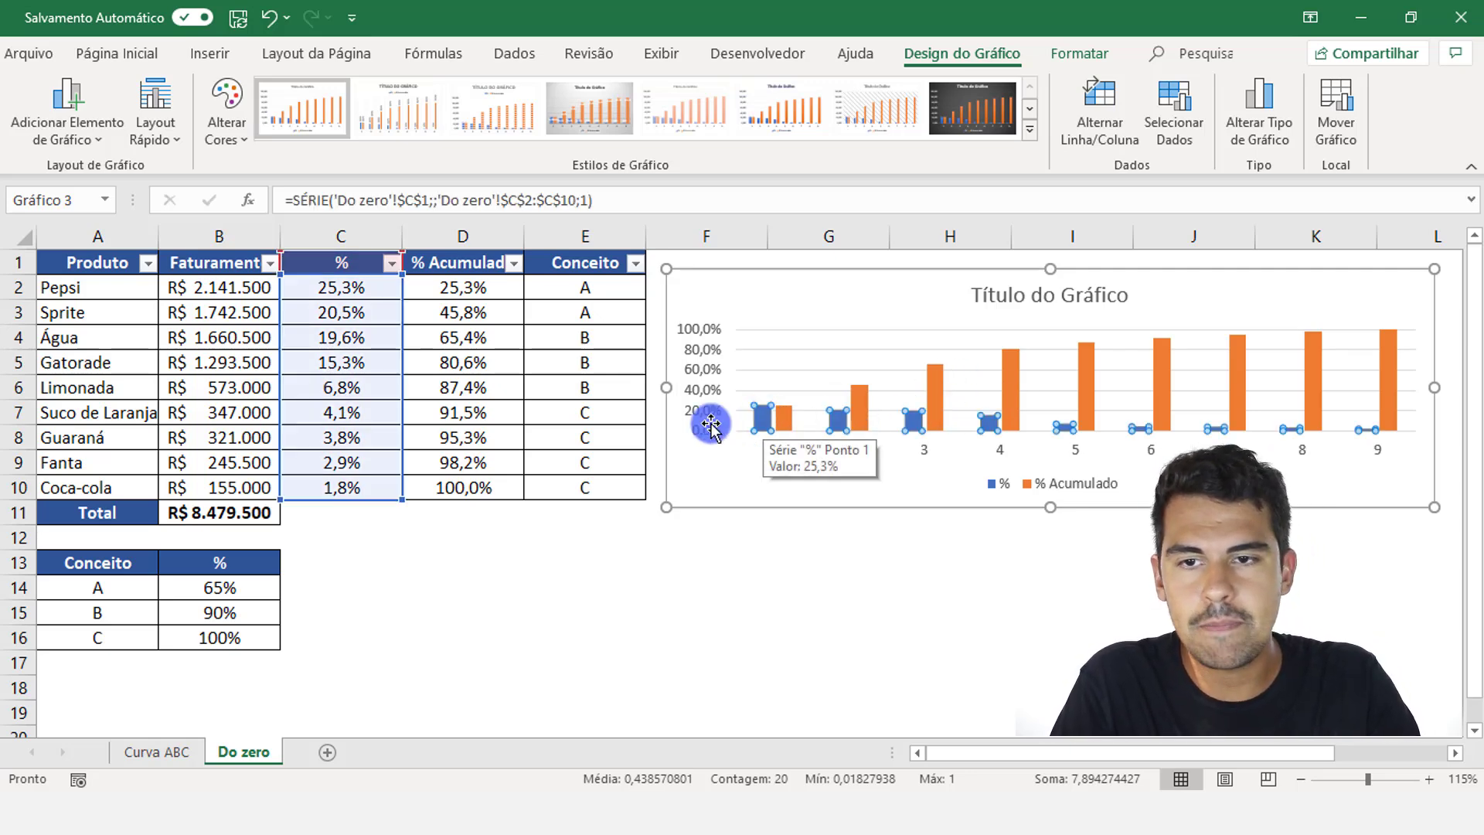
left_click_drag(326, 288, 363, 486)
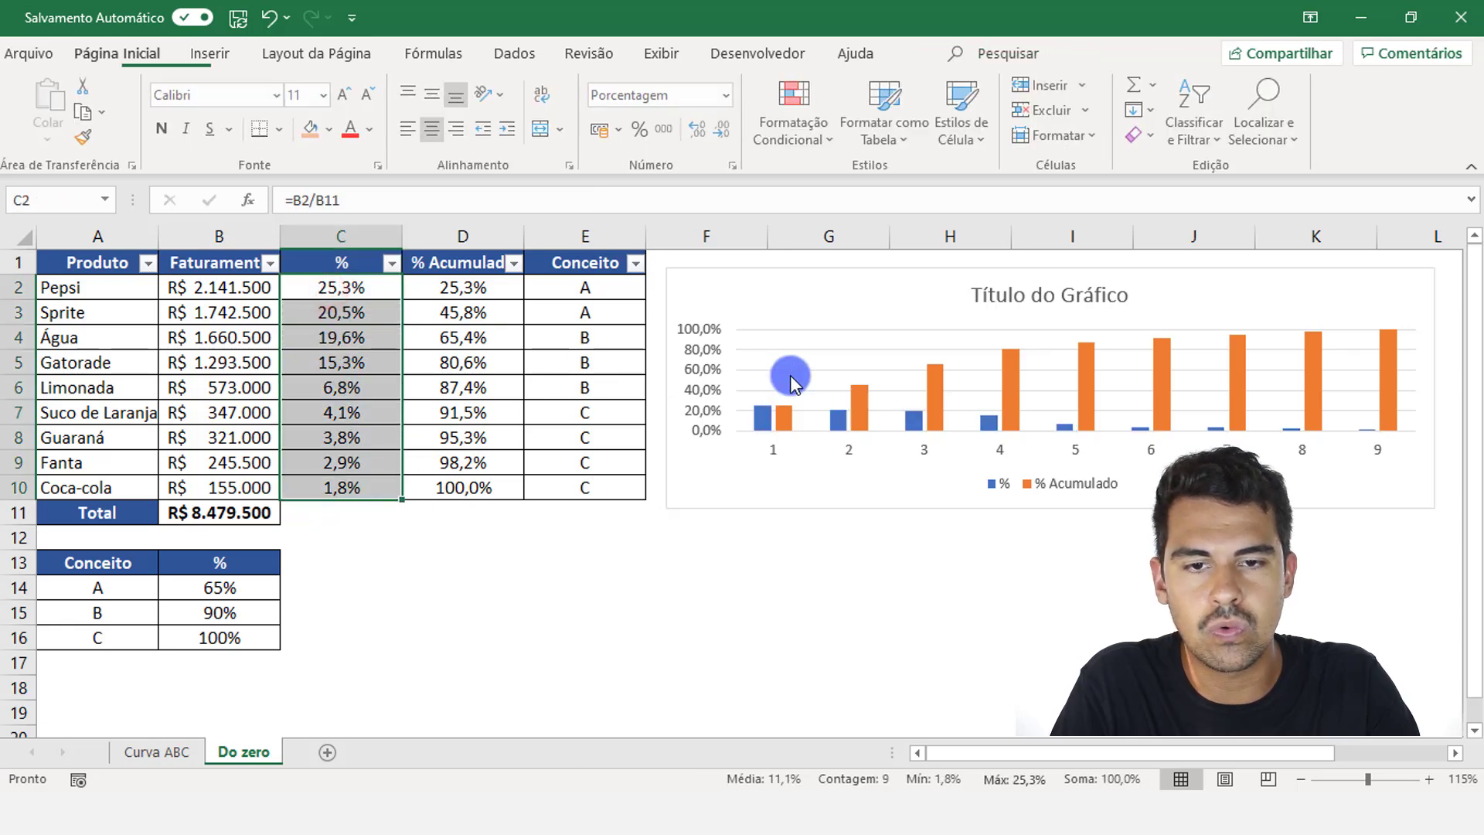
left_click(785, 424)
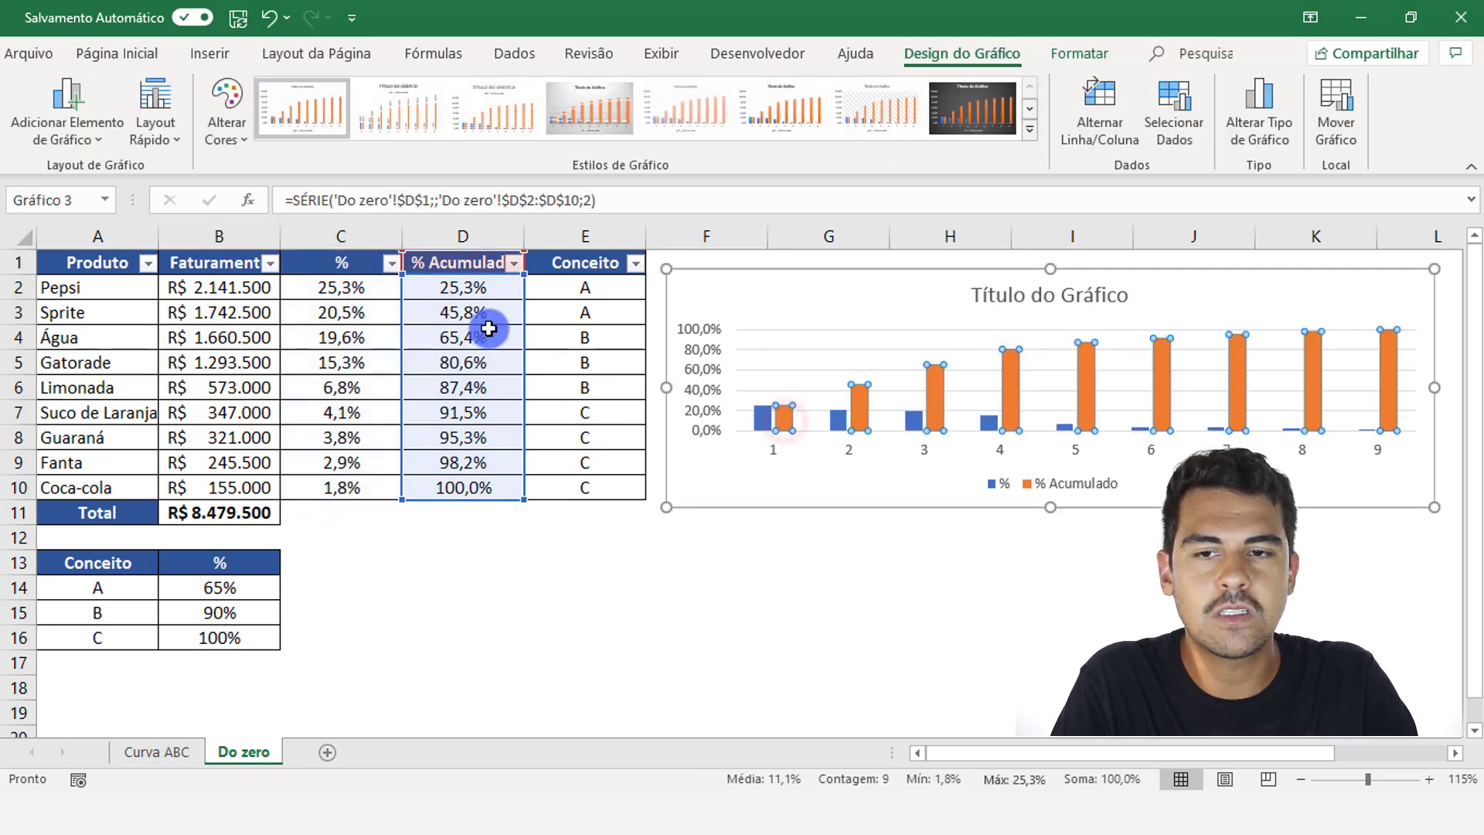
left_click_drag(486, 284, 483, 487)
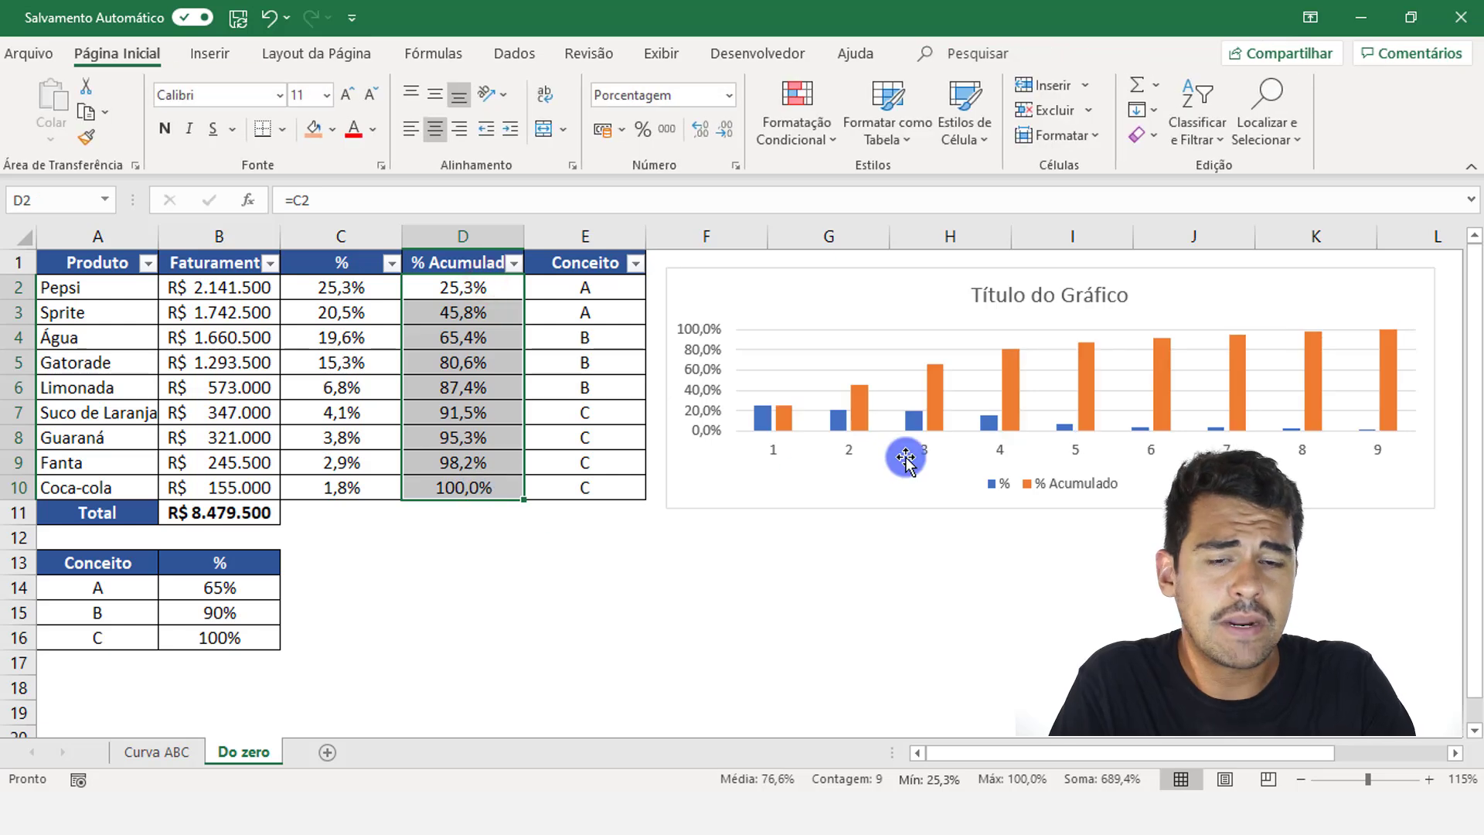
left_click(933, 403)
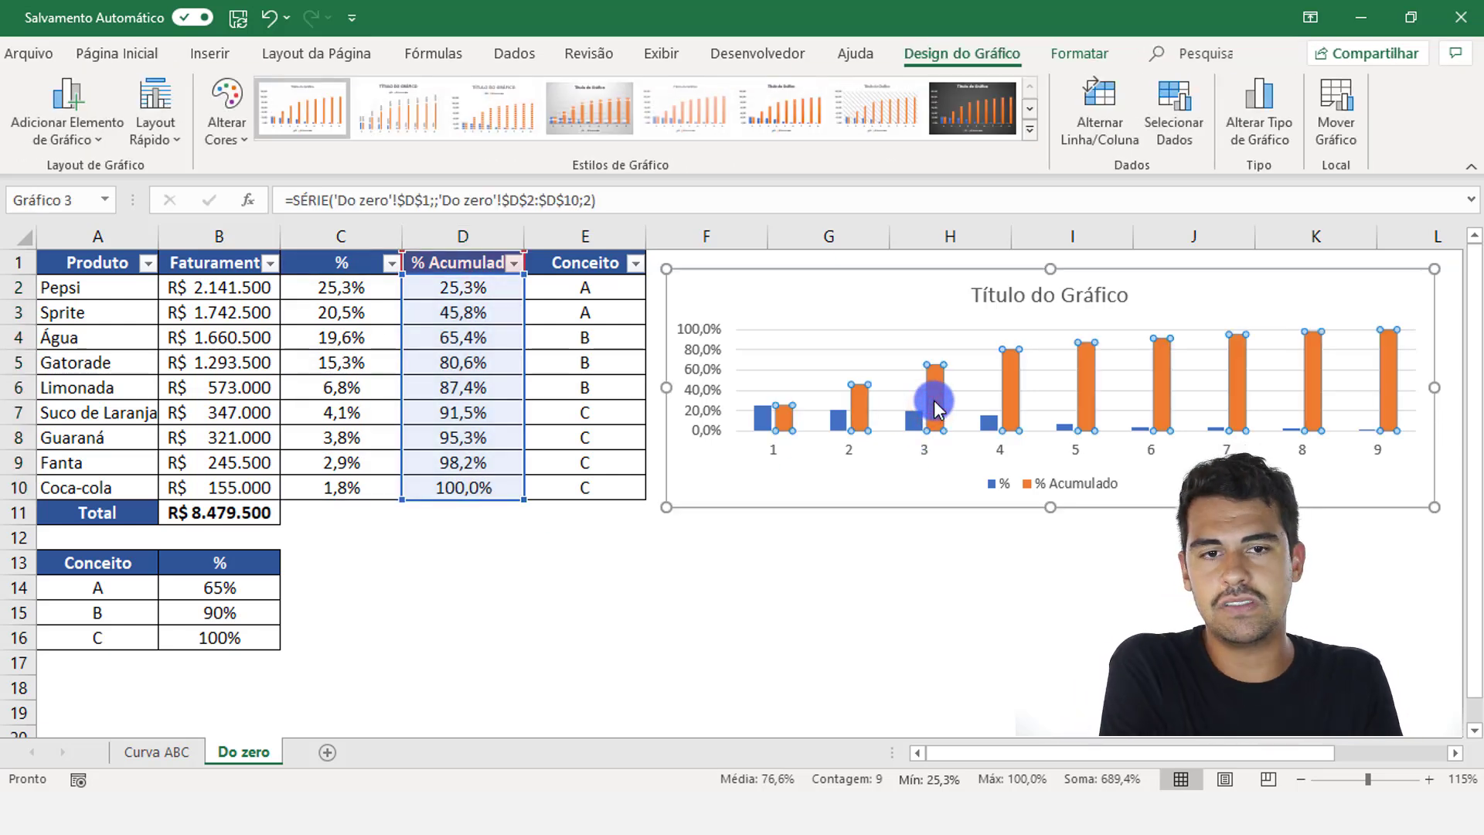
left_click(913, 562)
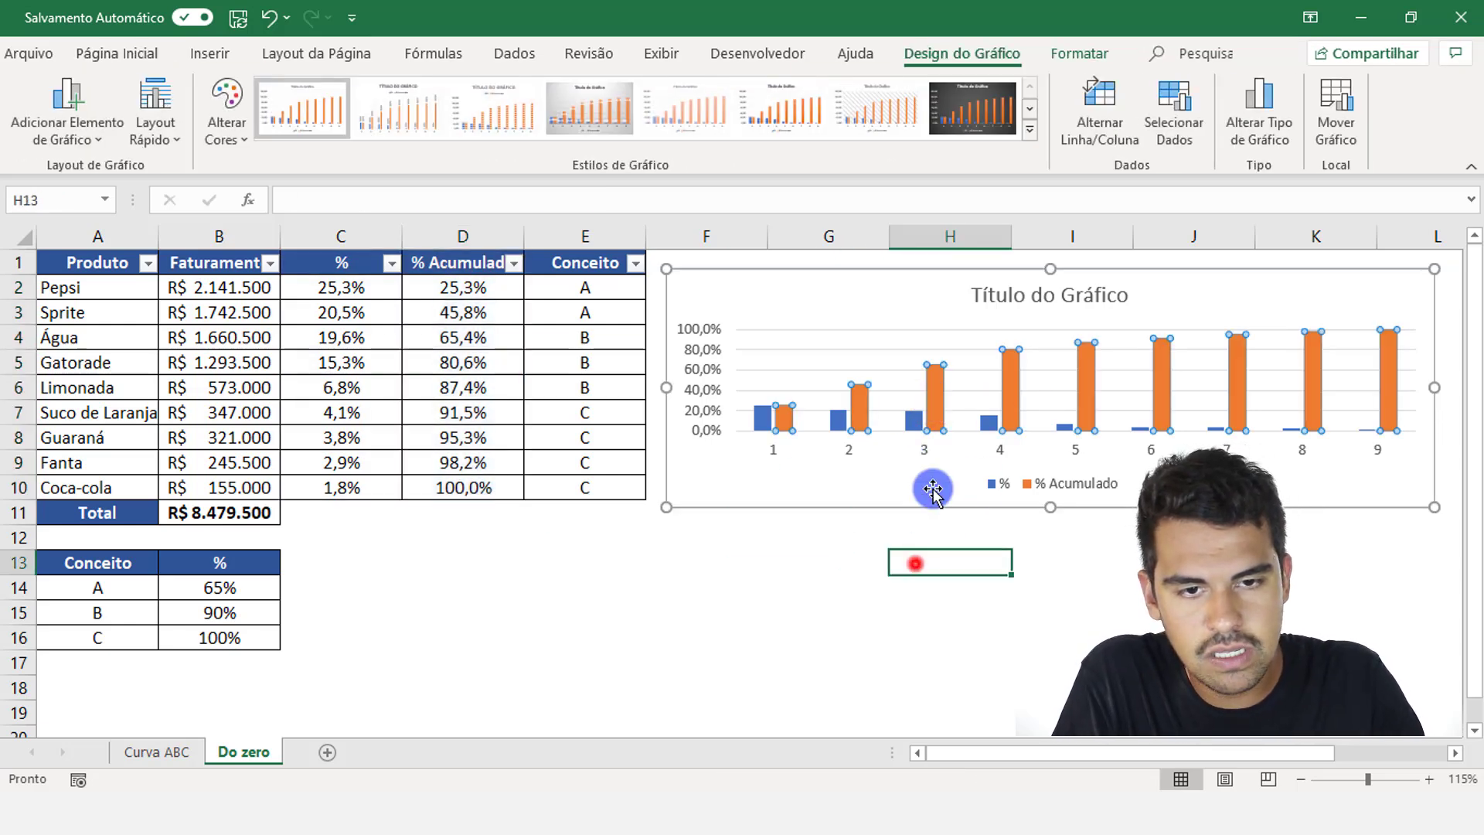
left_click(932, 399)
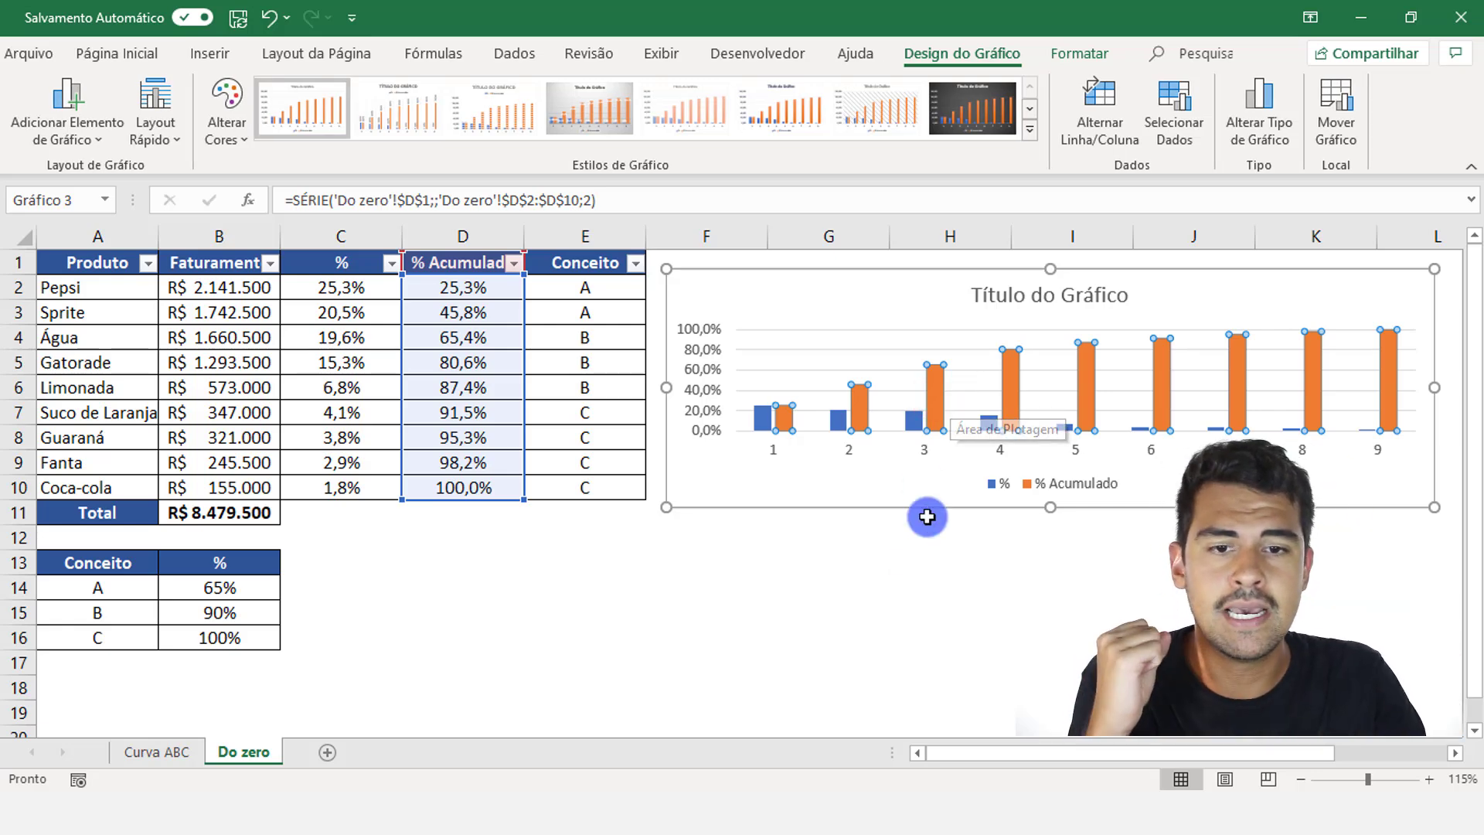
- Try changing the chart's % Acumulado series to a 2D line, and undo the change
left_click(909, 541)
left_click(1004, 408)
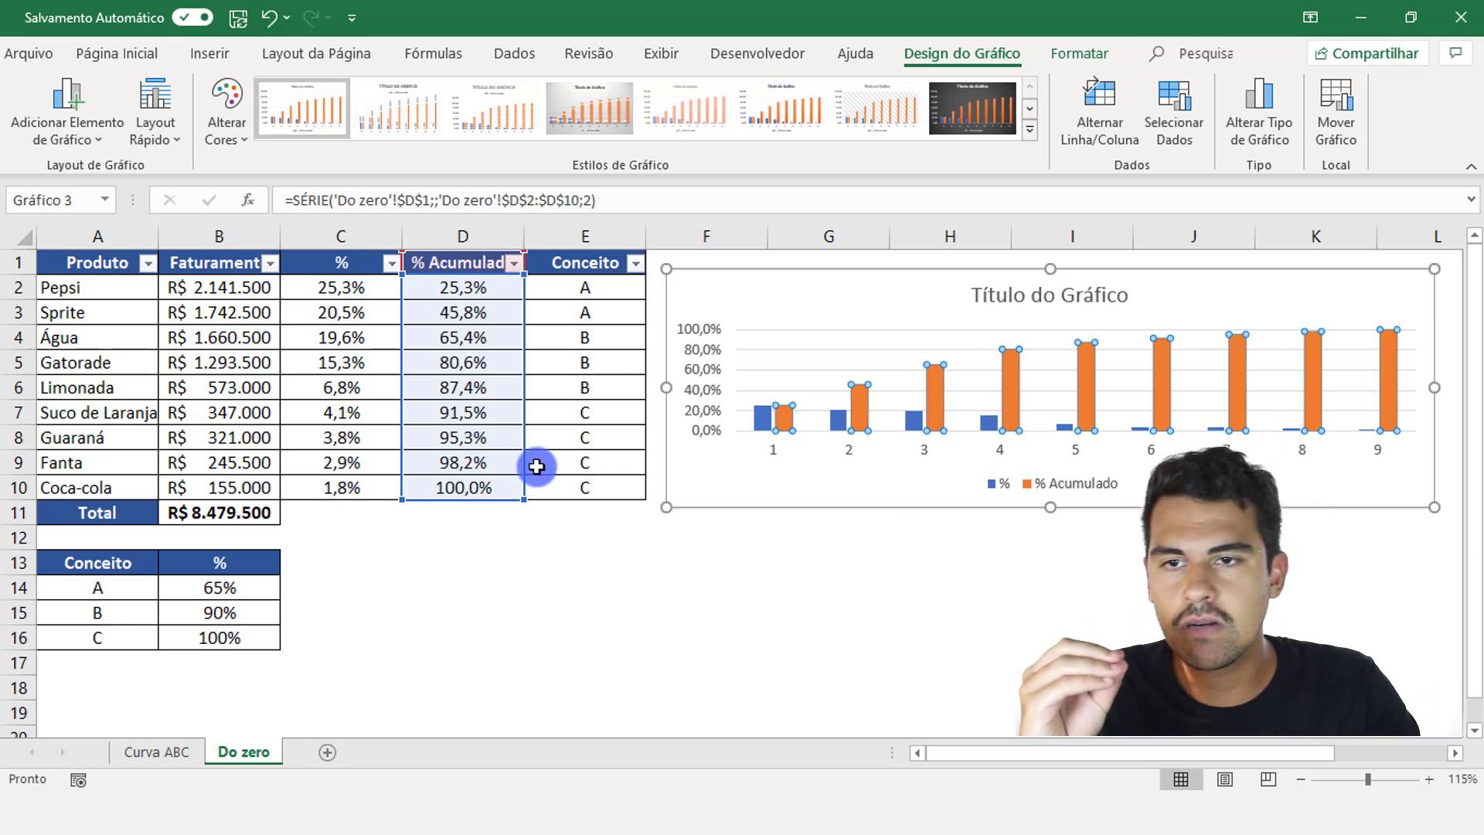
left_click(221, 68)
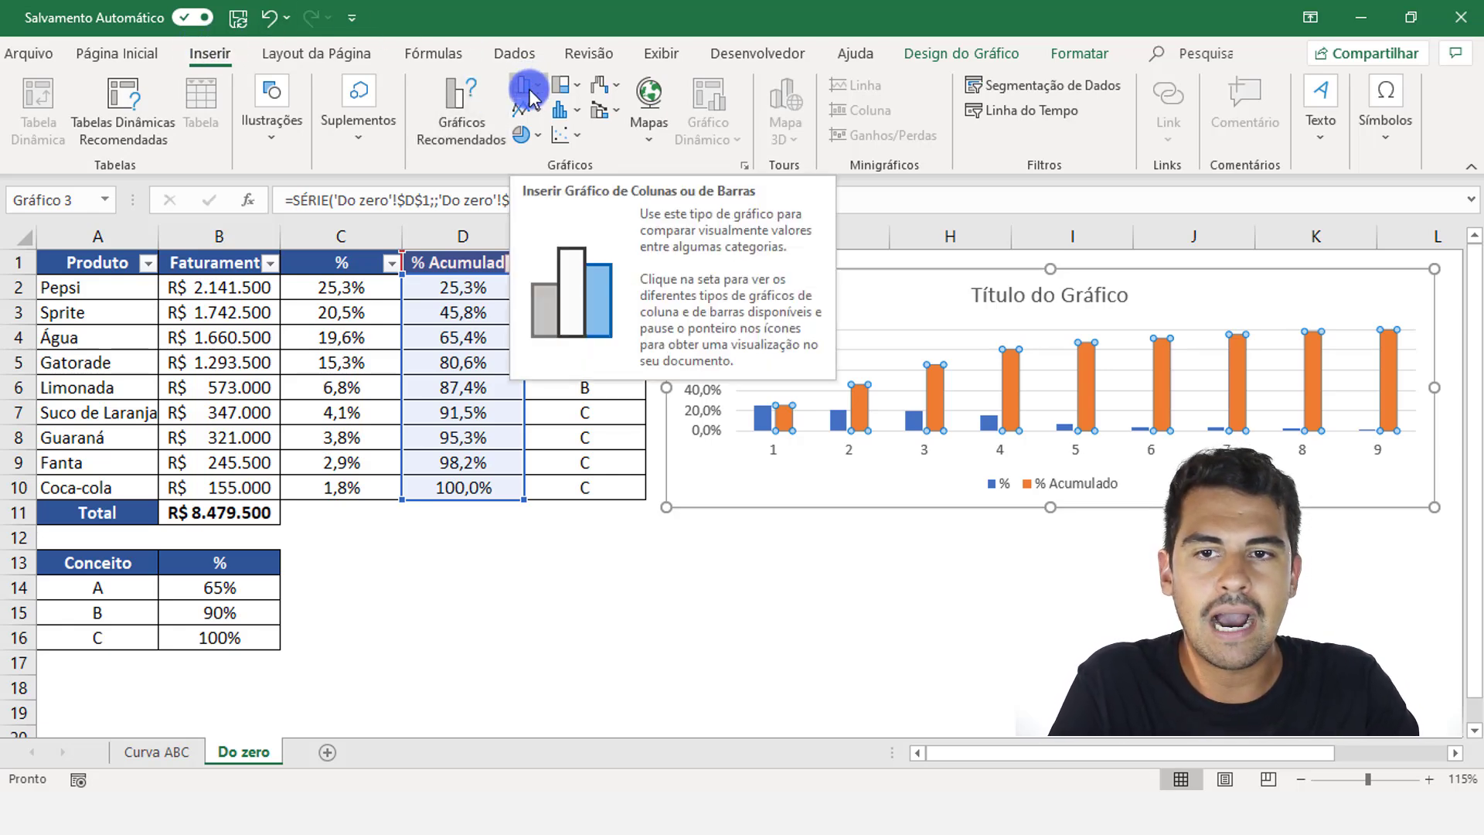
left_click(528, 113)
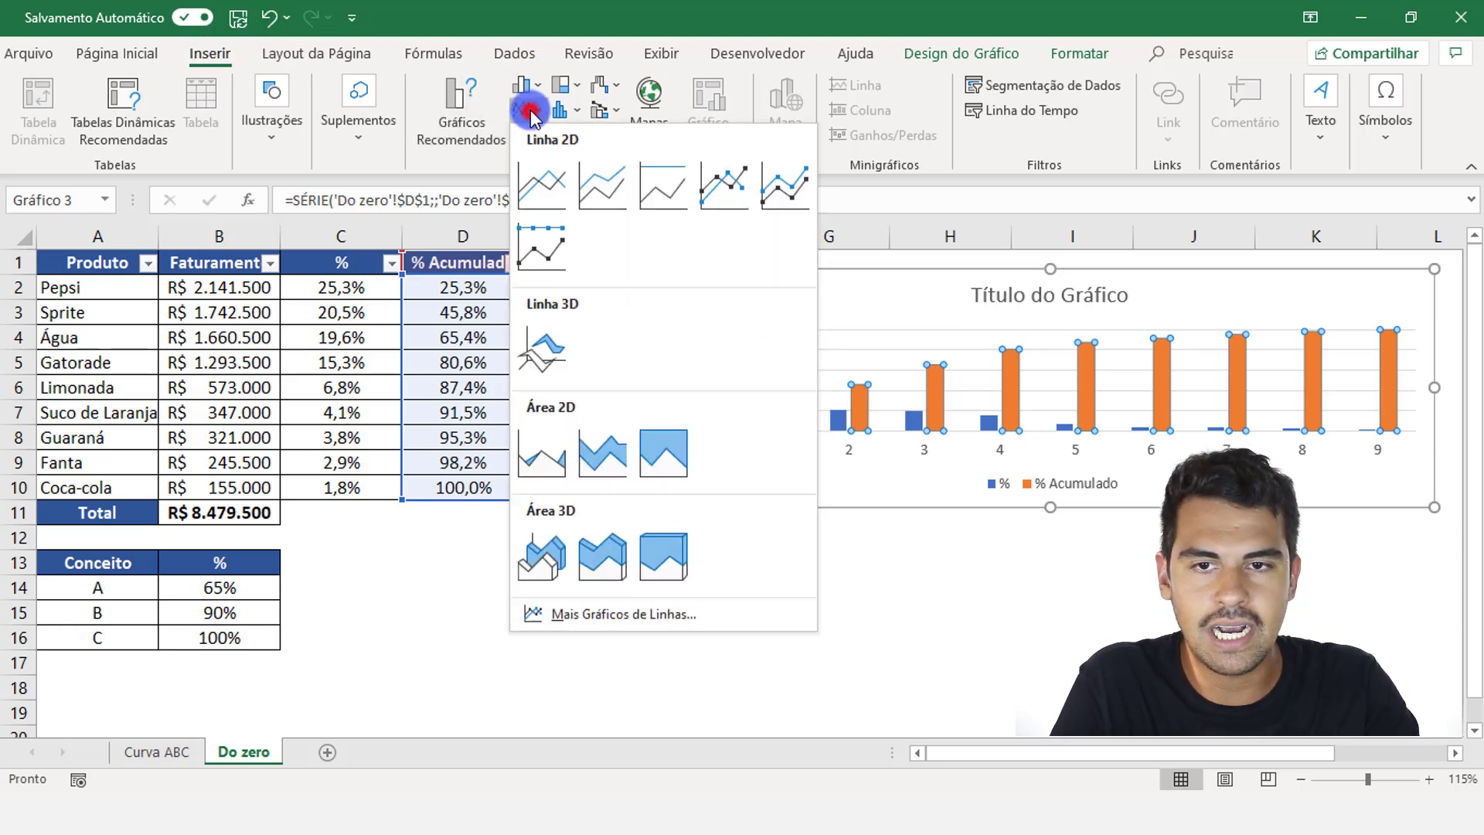
left_click(544, 190)
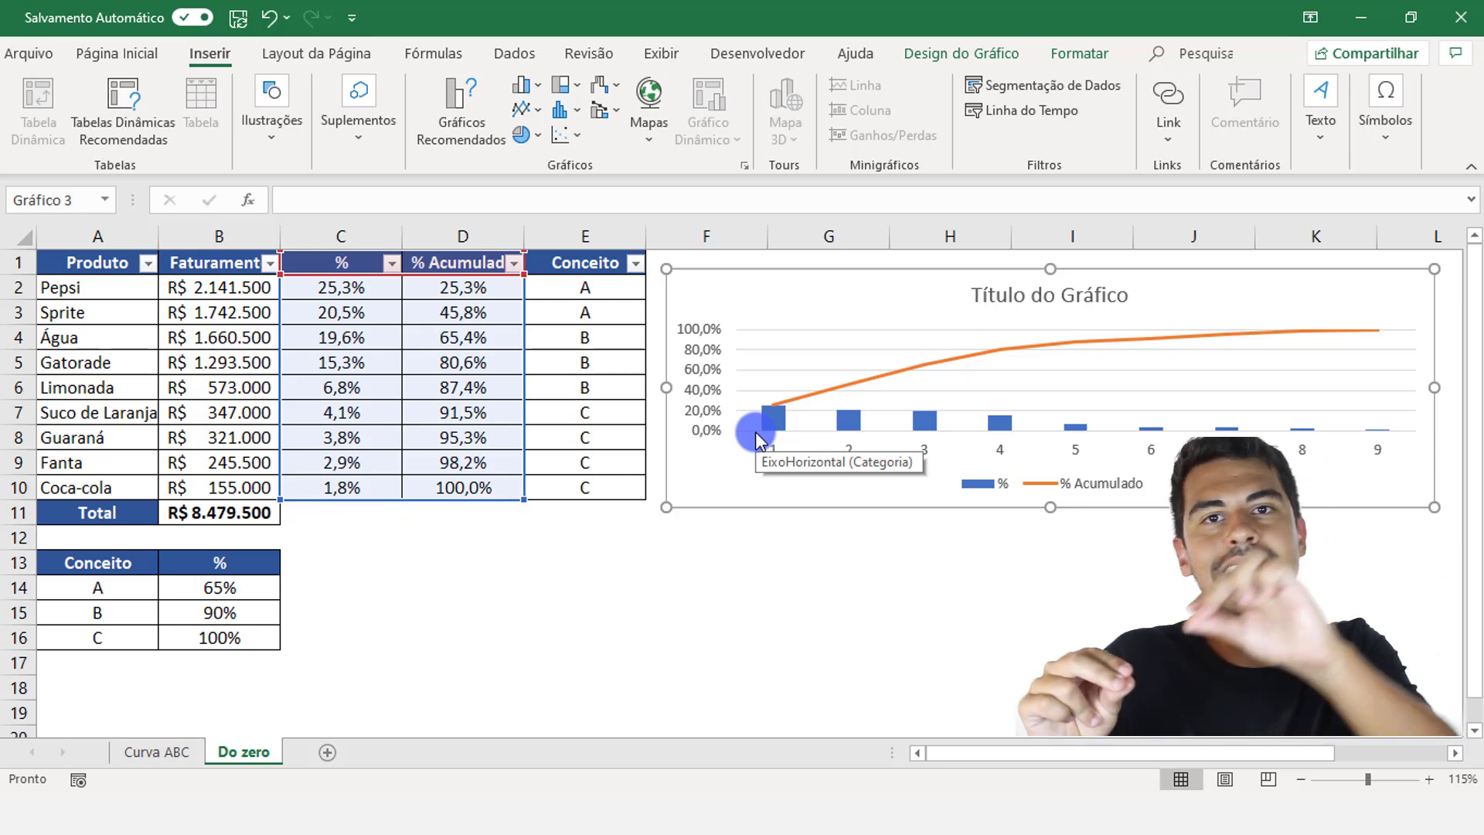
key("ctrl+z")
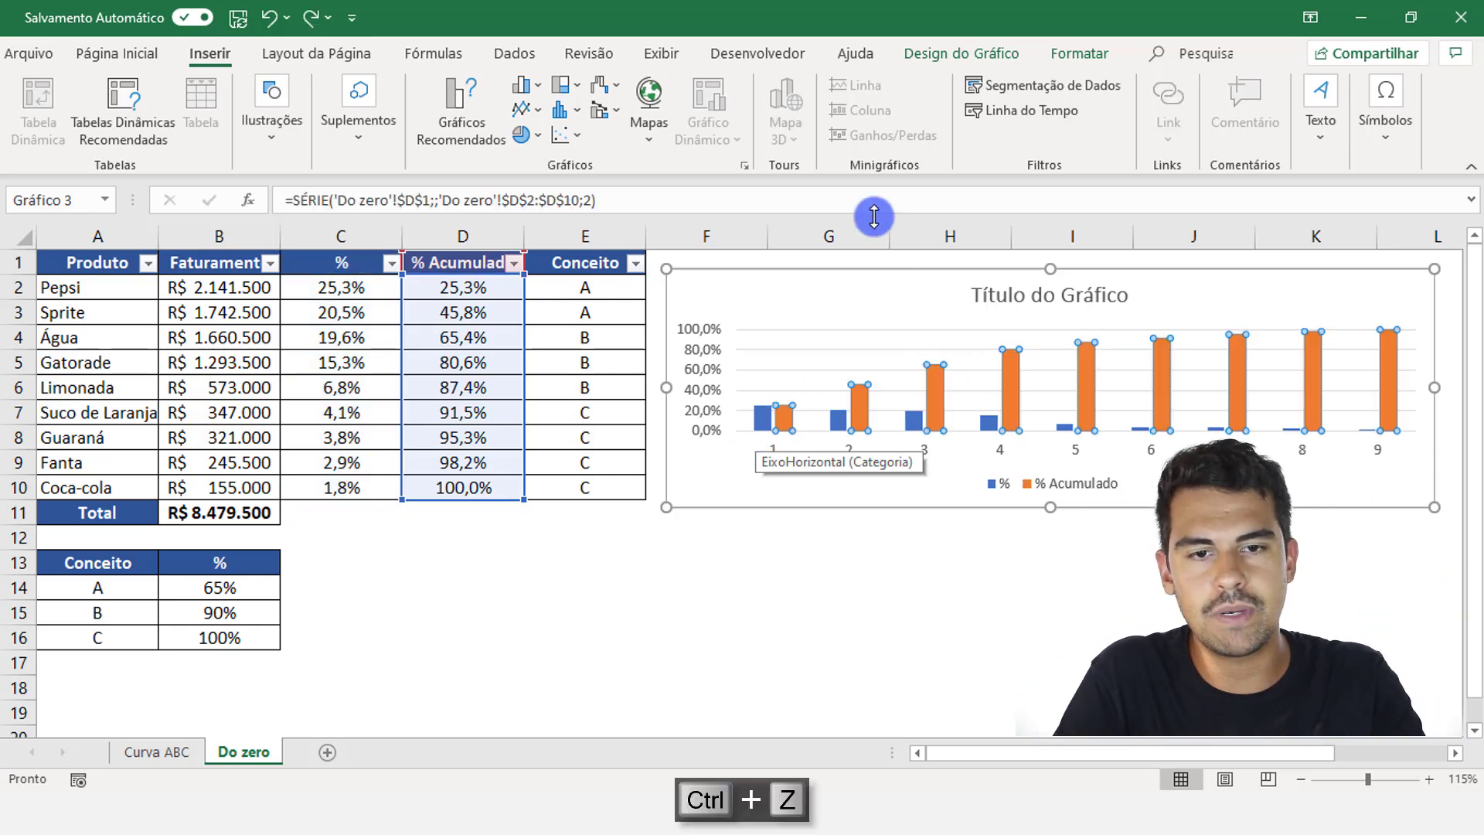
left_click(989, 536)
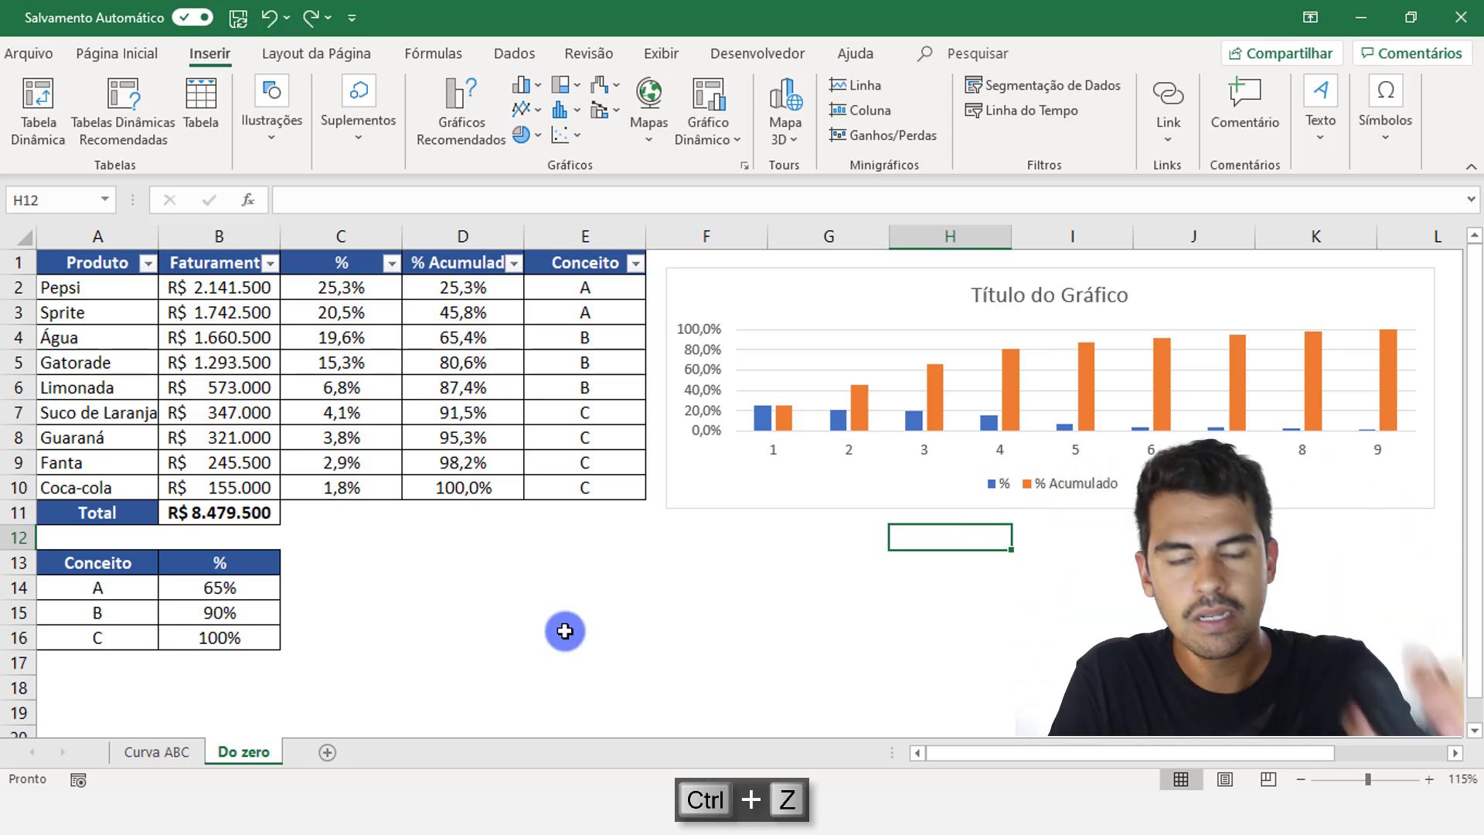
- Change the % Acumulado series of the chart to a 2D line, keeping the % series as columns
left_click(1007, 397)
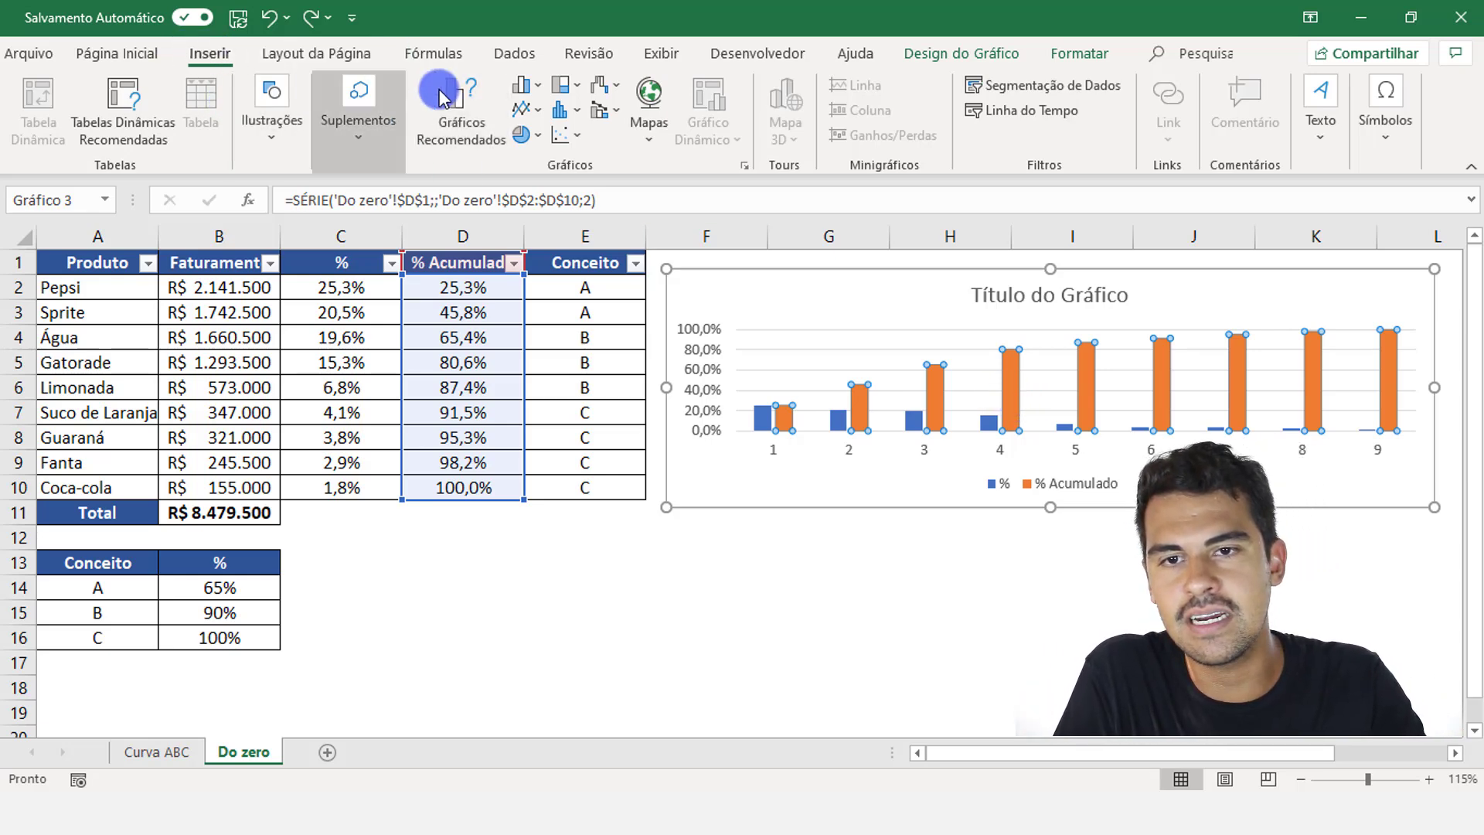
left_click(526, 110)
left_click(557, 178)
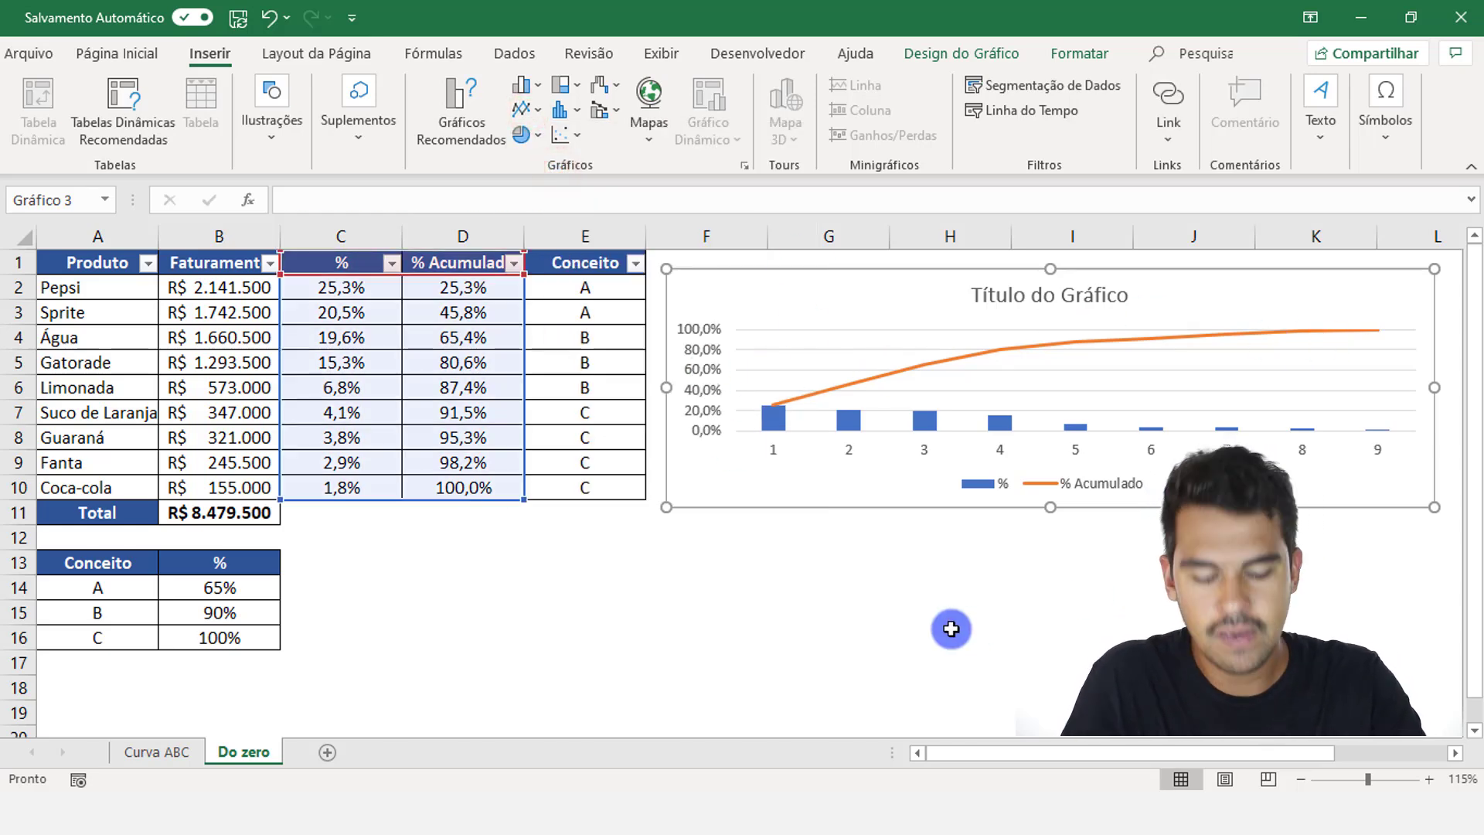
- Check the reference chart on the Curva ABC sheet and remove the horizontal gridlines from the Do zero chart
key("ctrl+Page_Up")
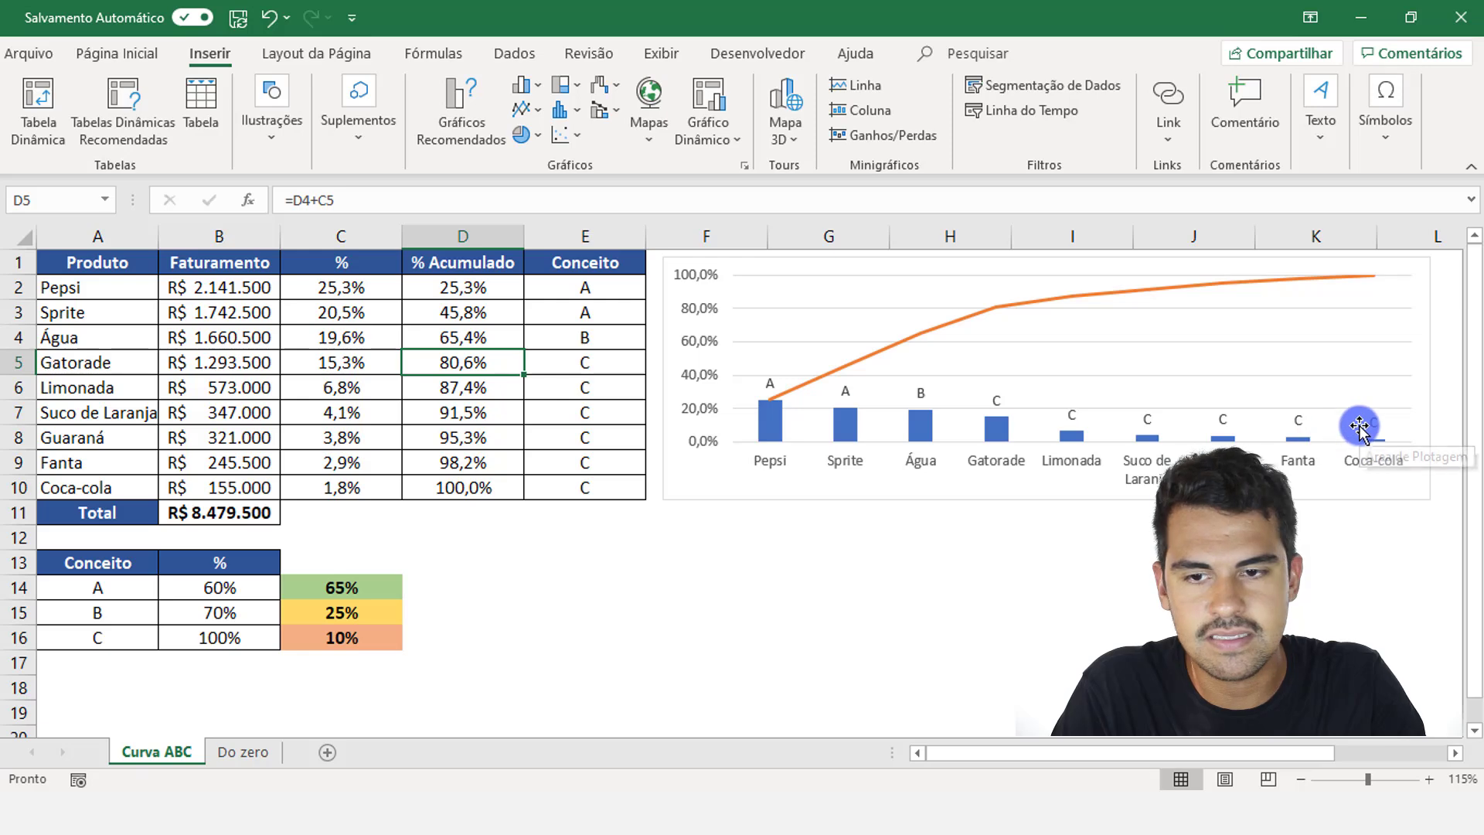
key("ctrl+Page_Down")
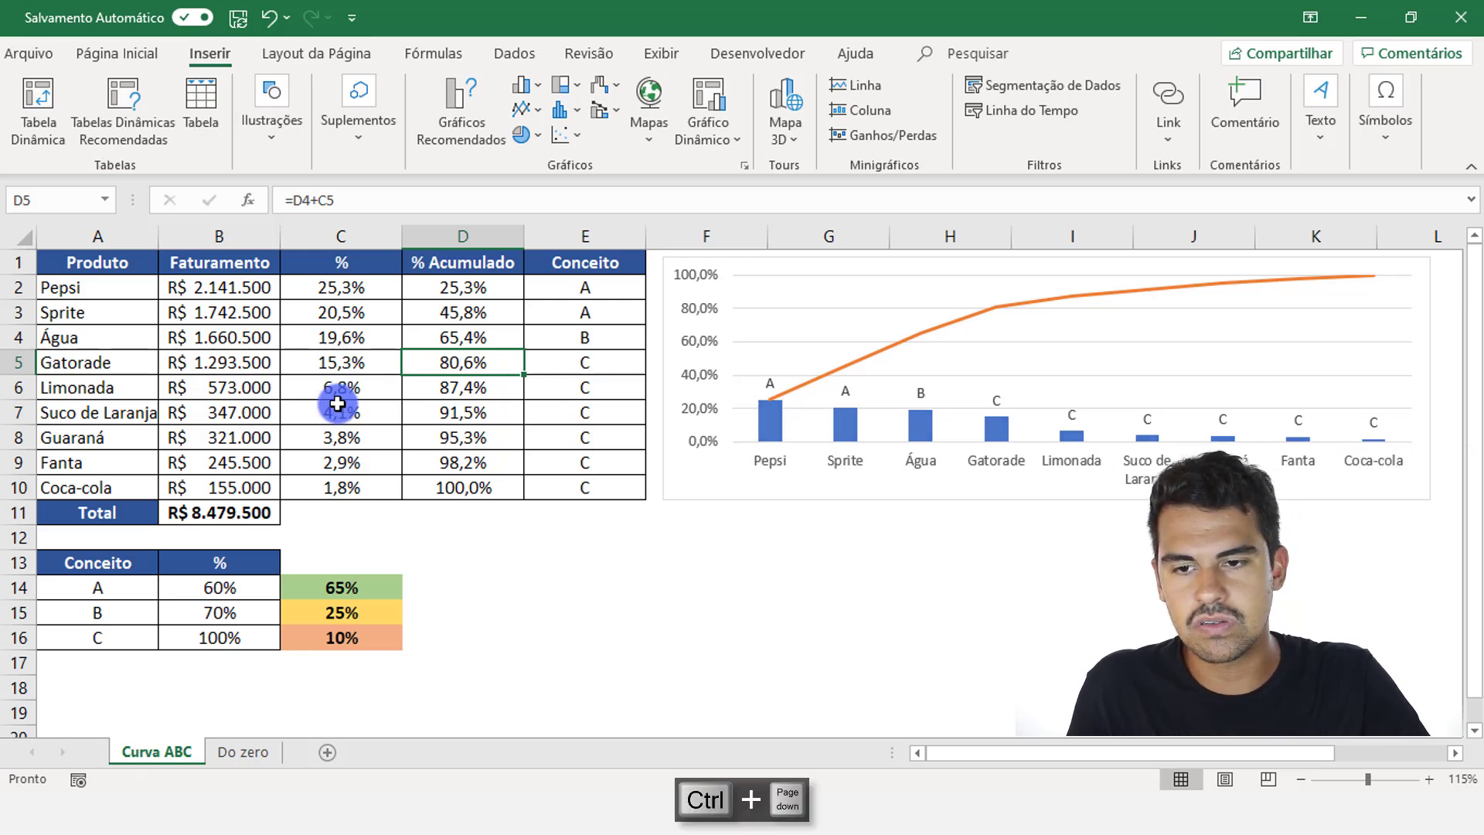
left_click(746, 370)
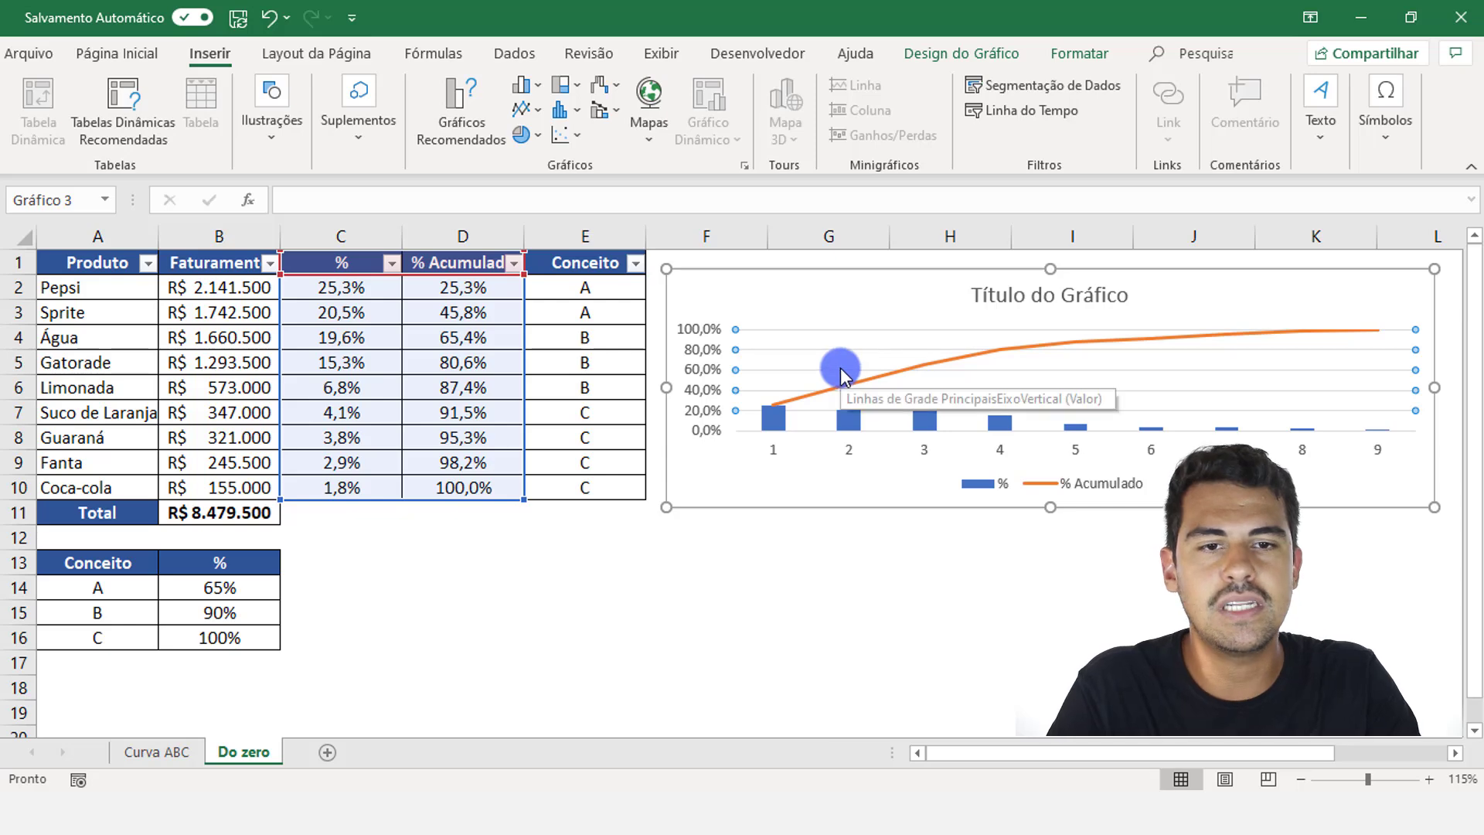
left_click(787, 541)
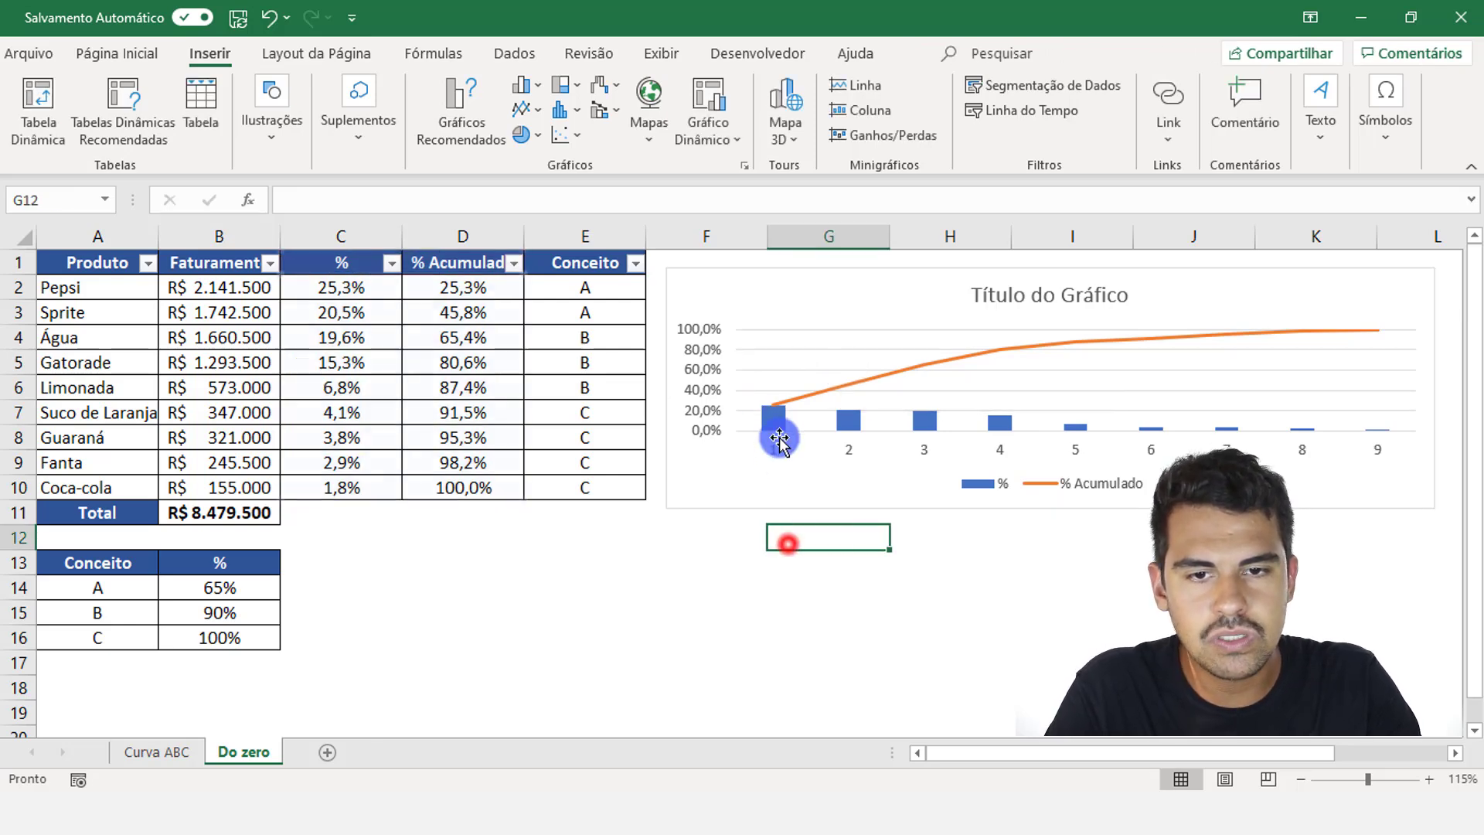
left_click(773, 371)
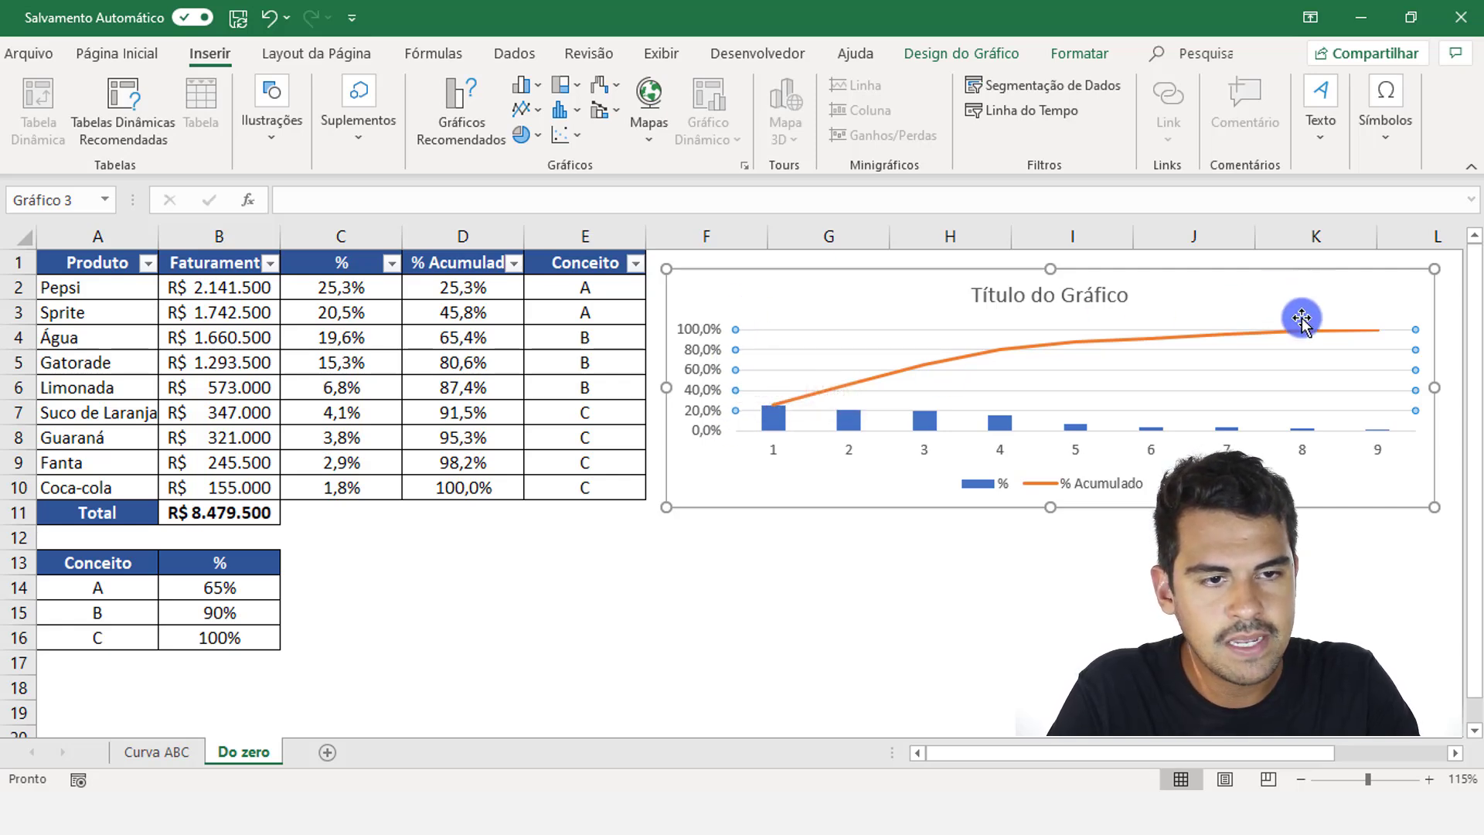
left_click(1382, 400)
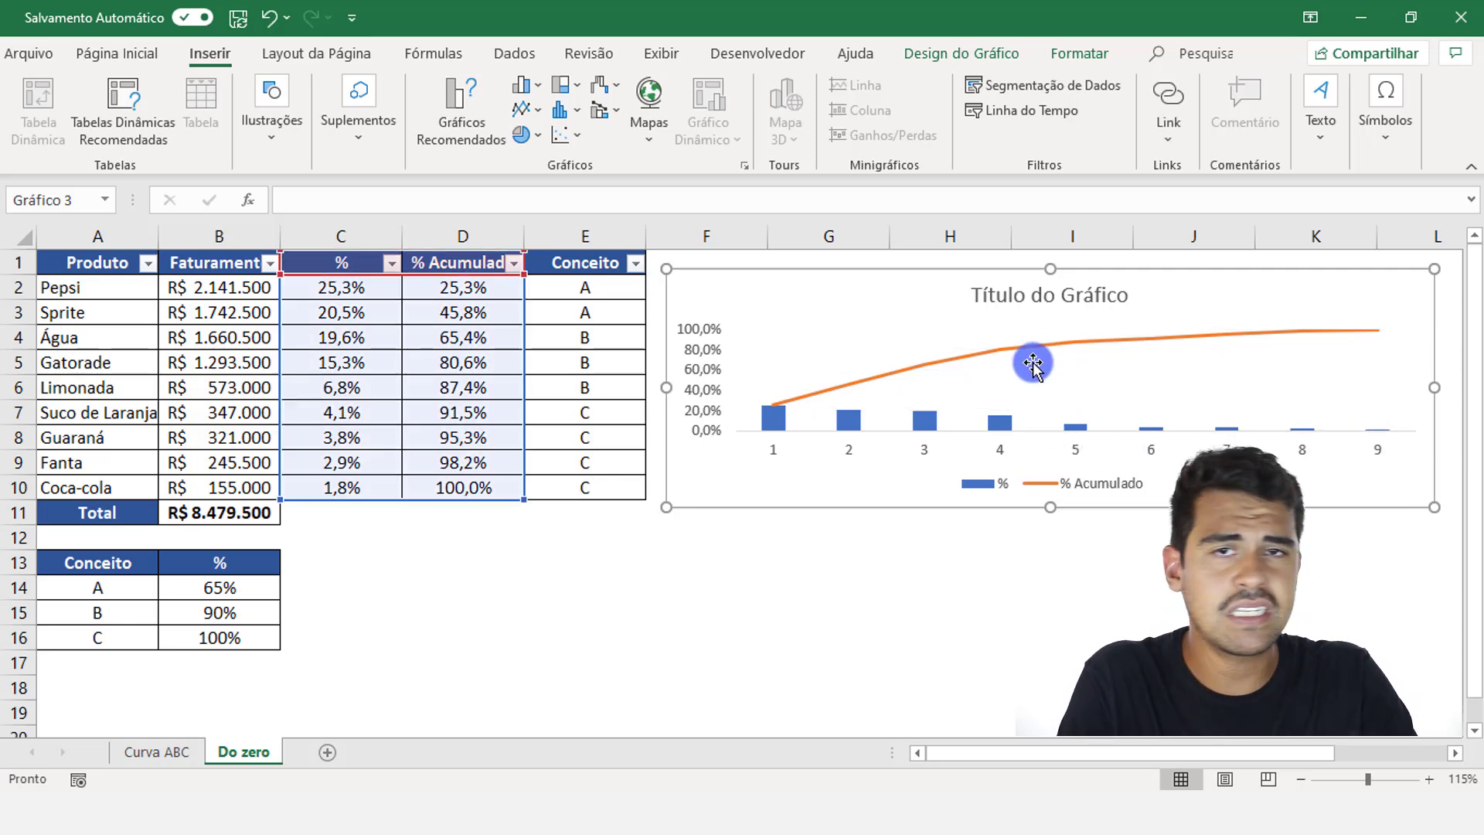
- Delete the title and the legend of the Do zero chart
left_click(1057, 300)
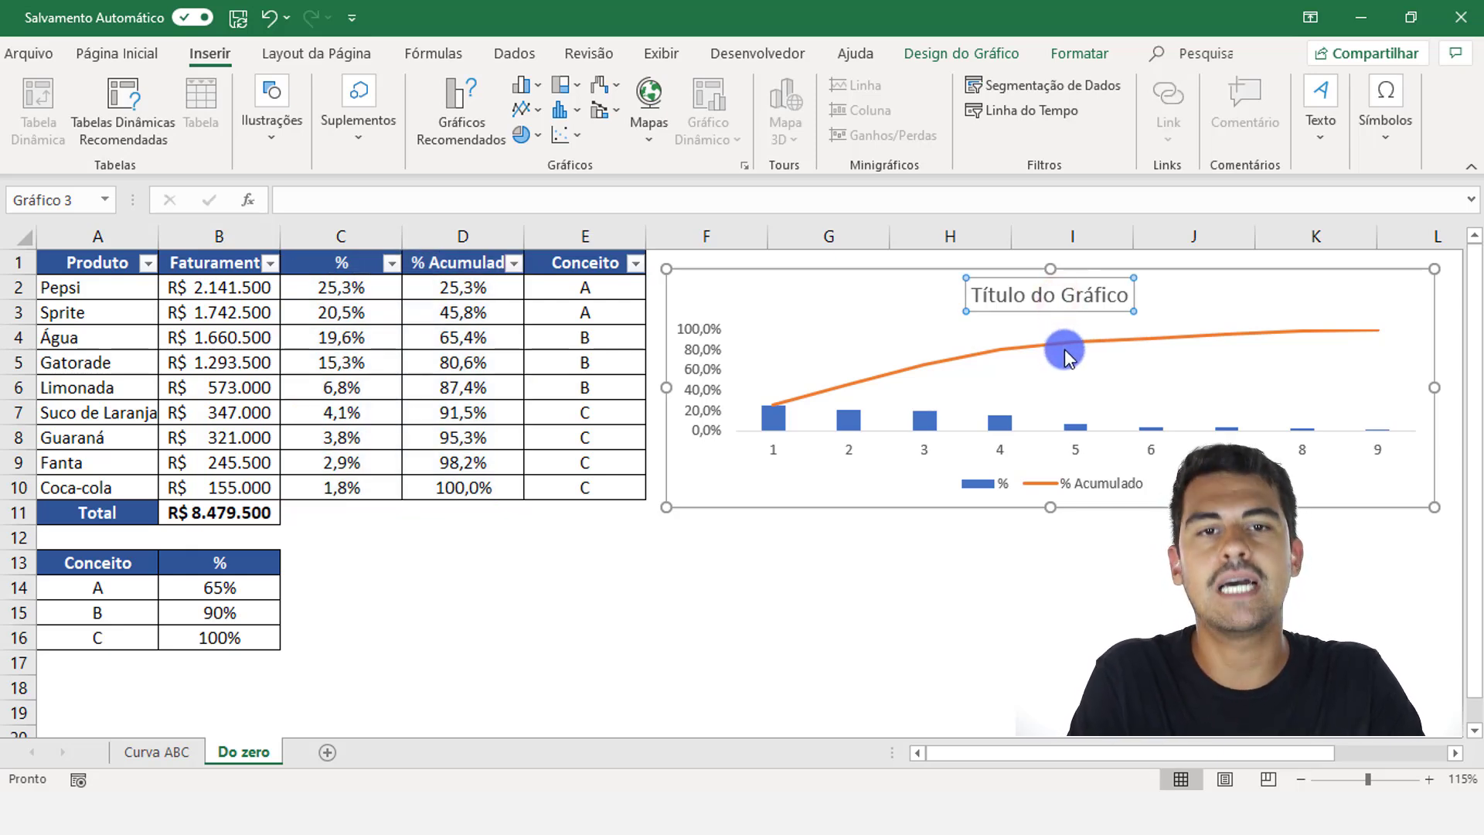
key("Delete")
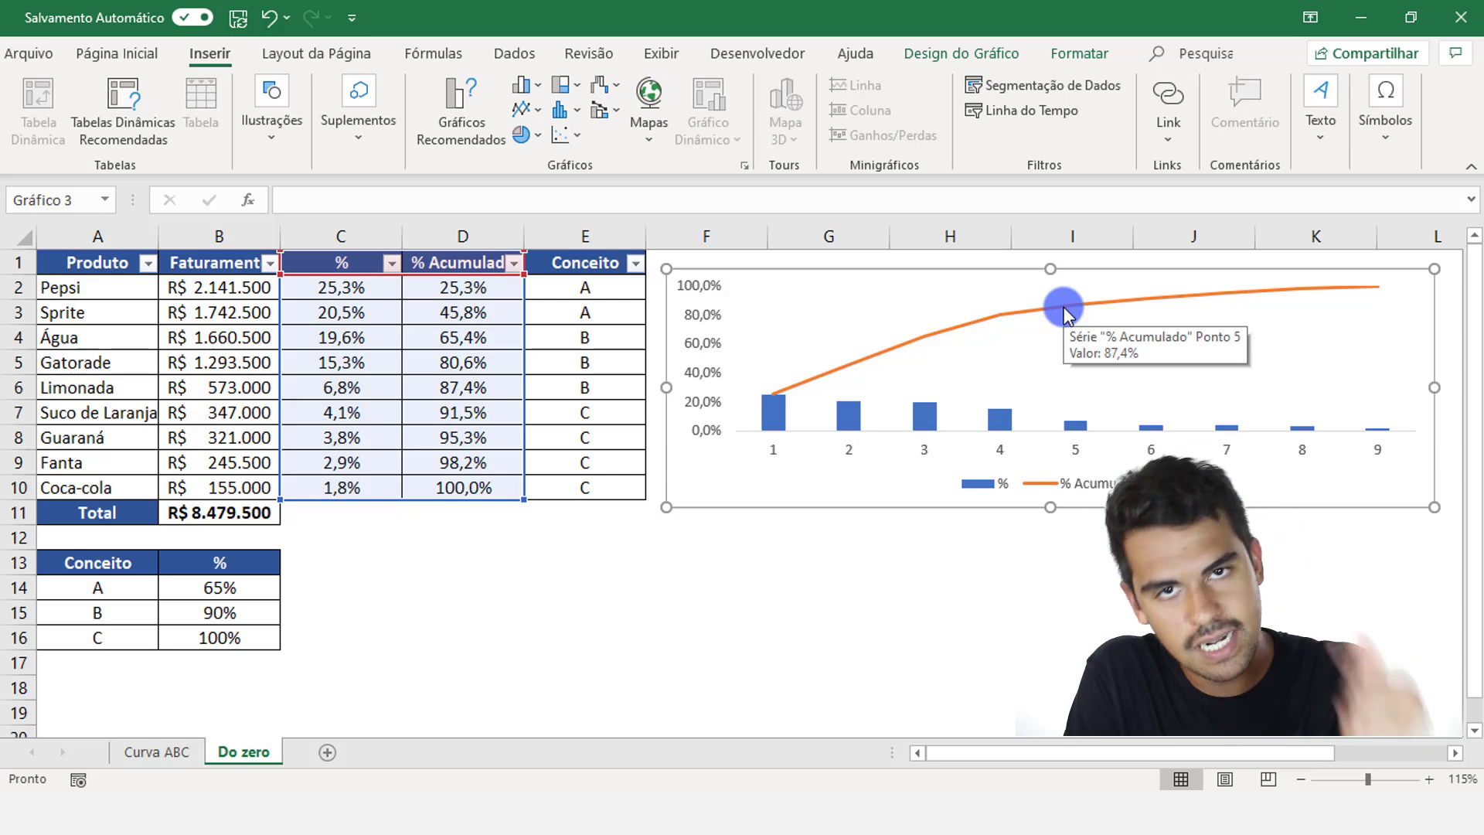
left_click(1107, 485)
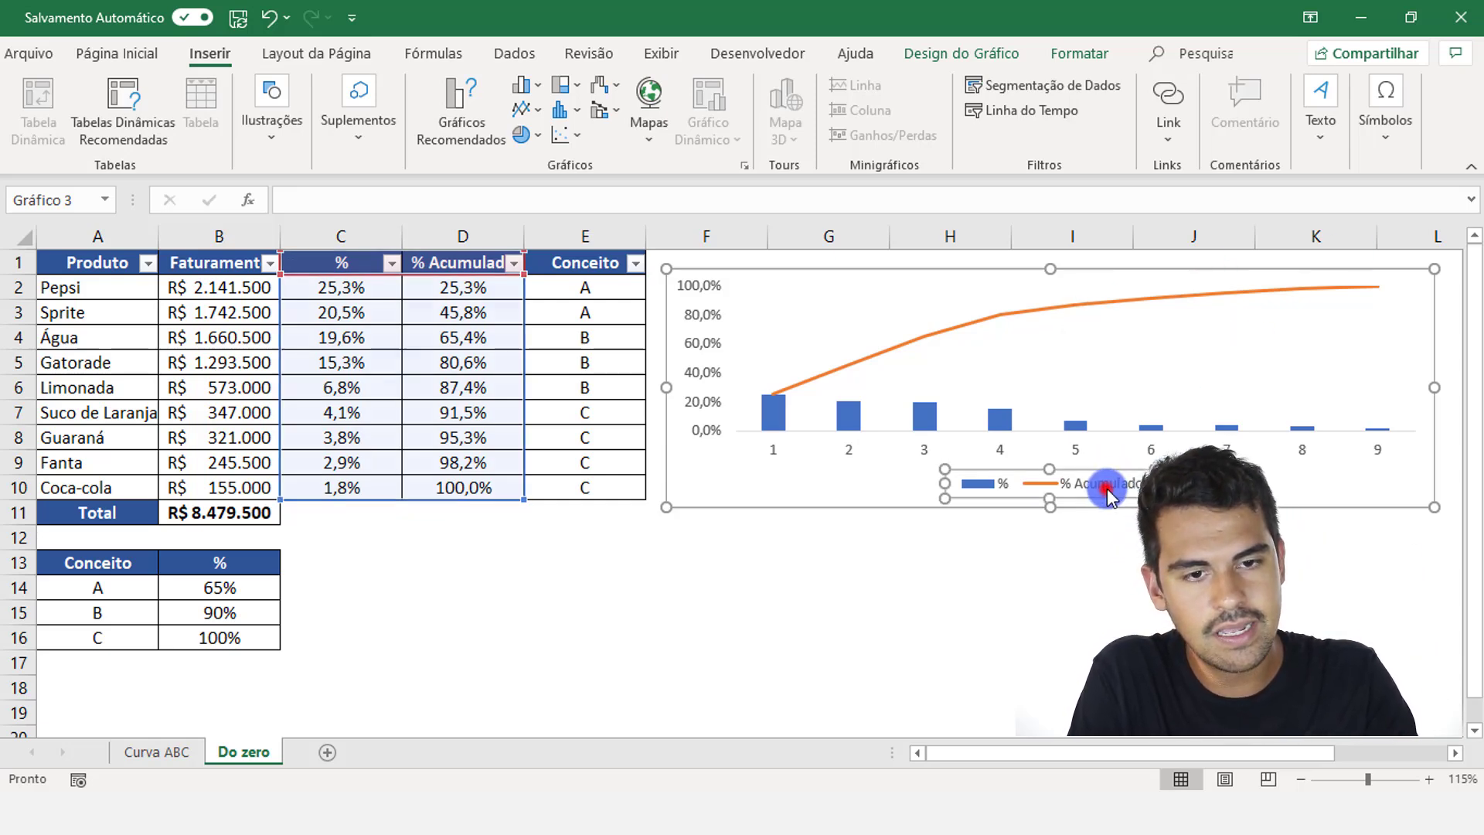
key("Delete")
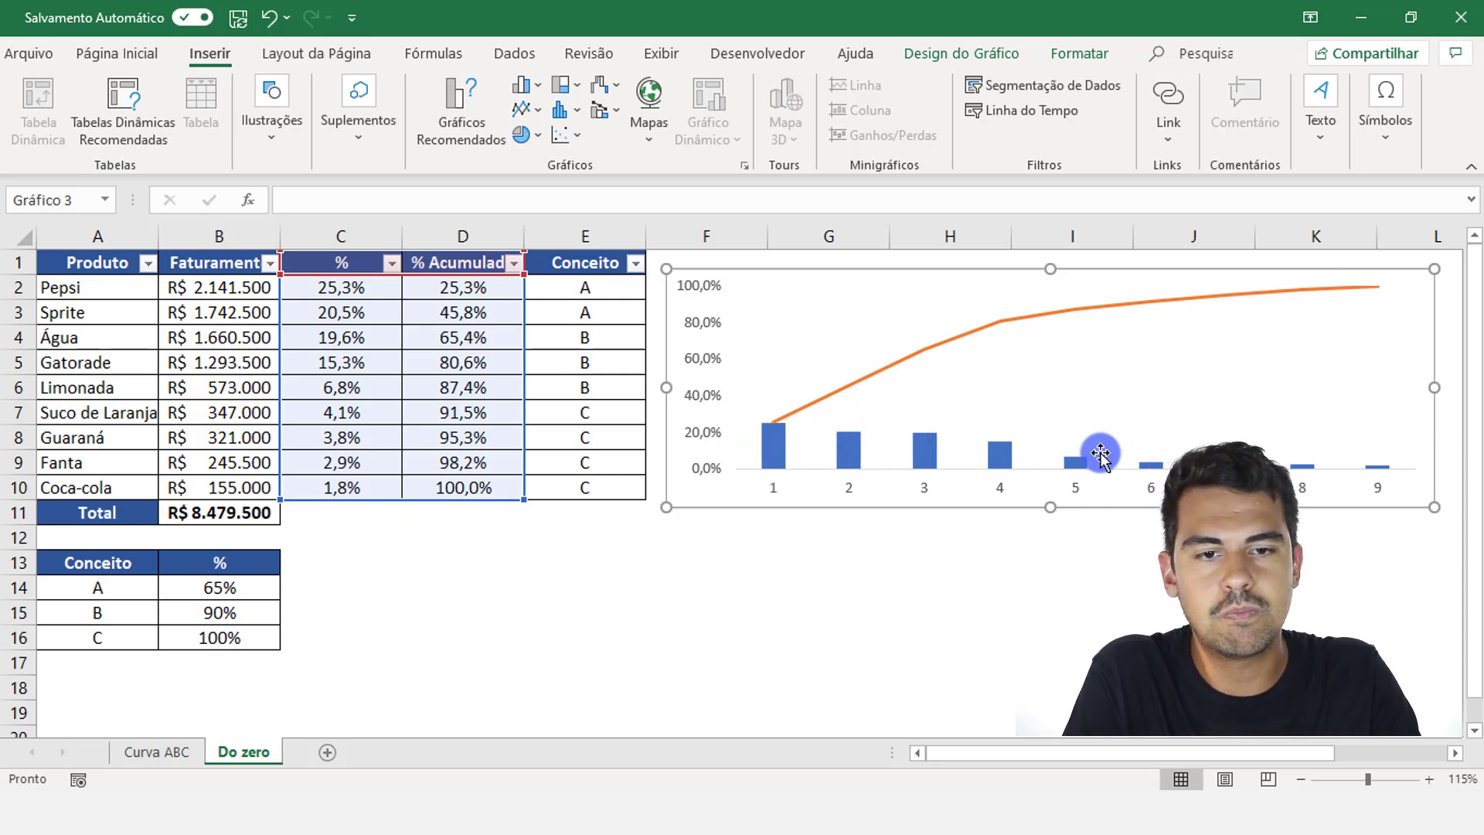
- Add data labels to the chart's % column series
left_click(771, 446)
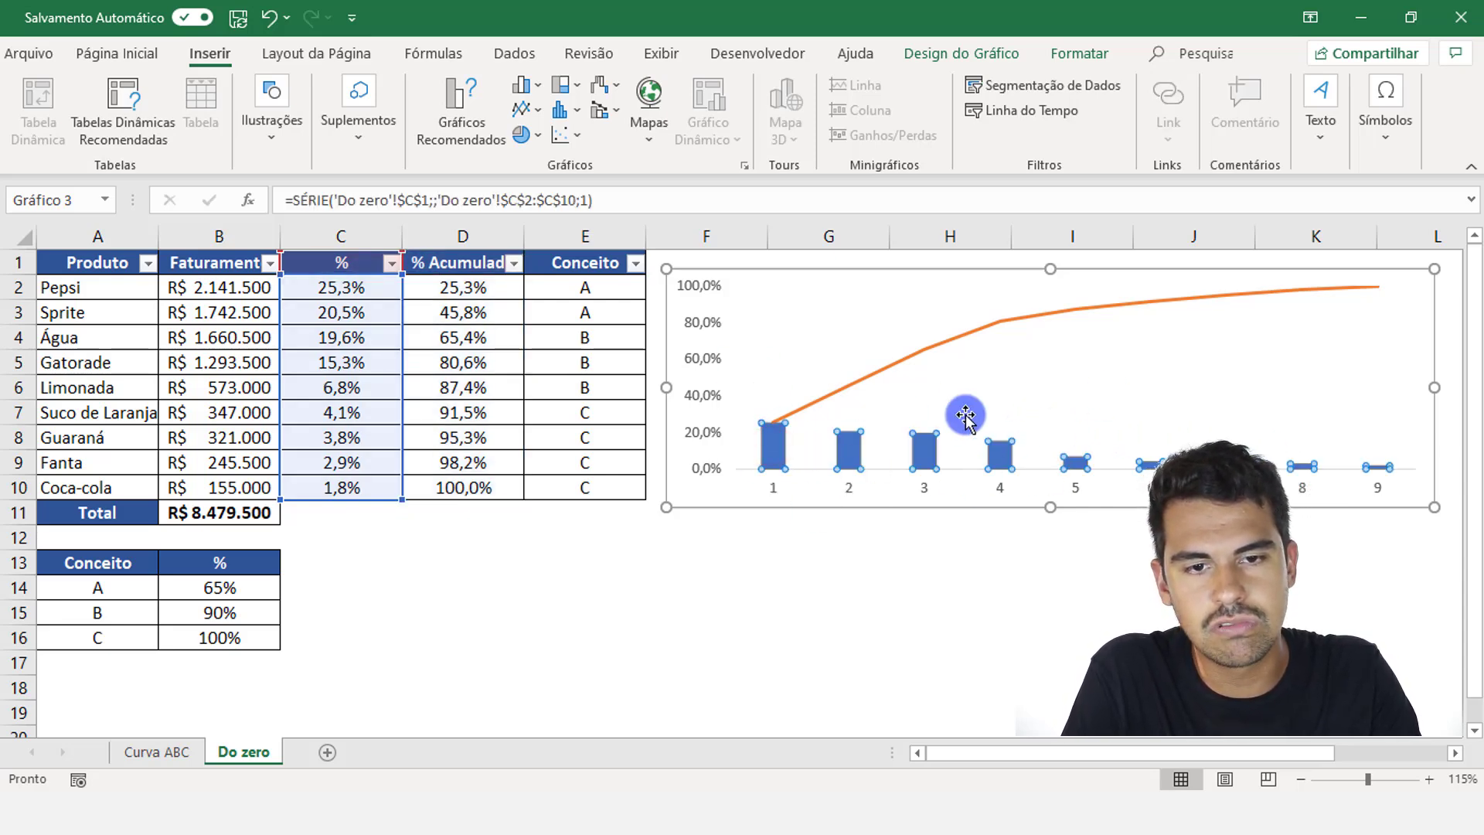
right_click(773, 451)
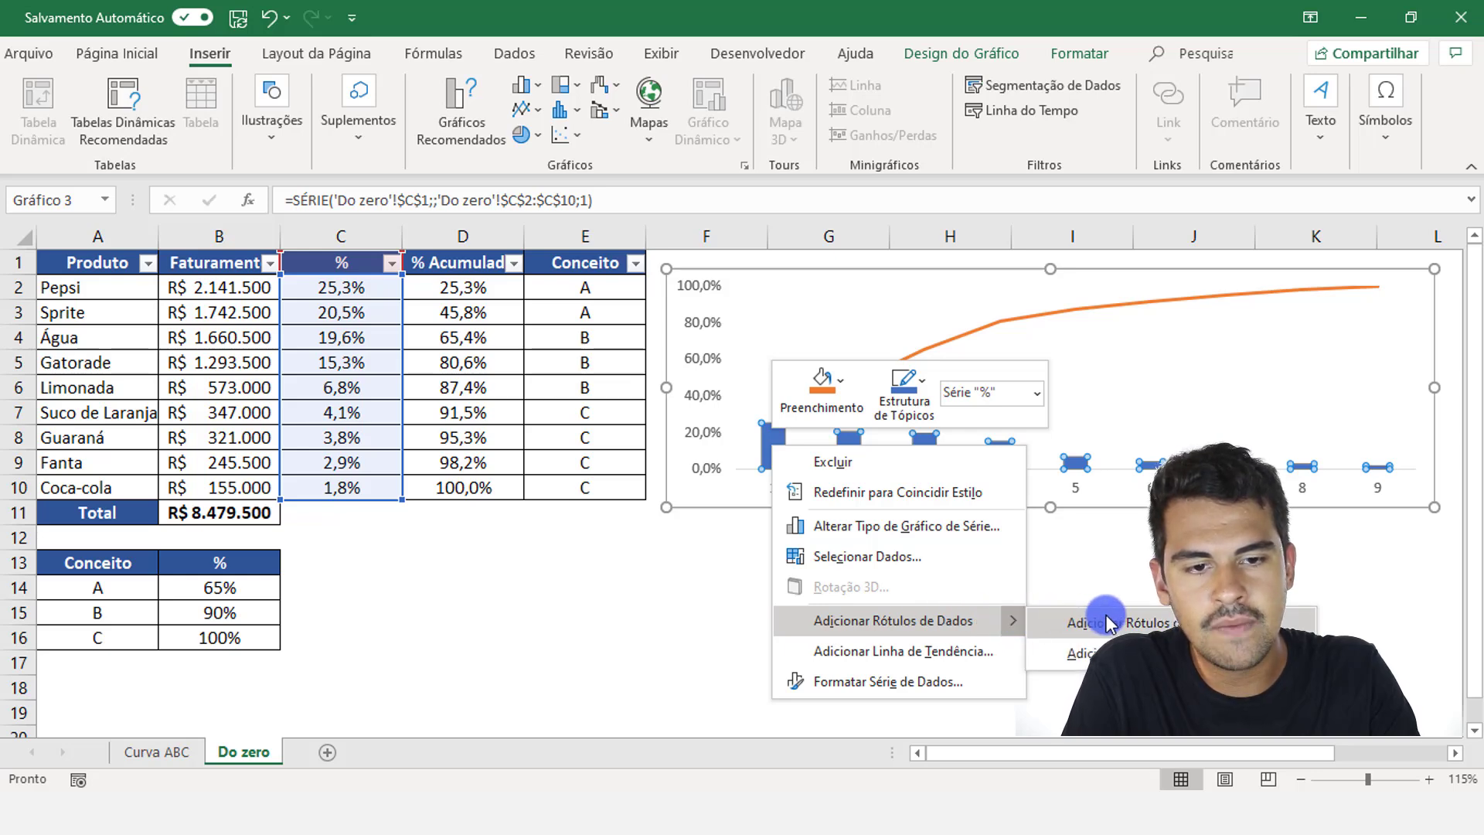
left_click(1123, 622)
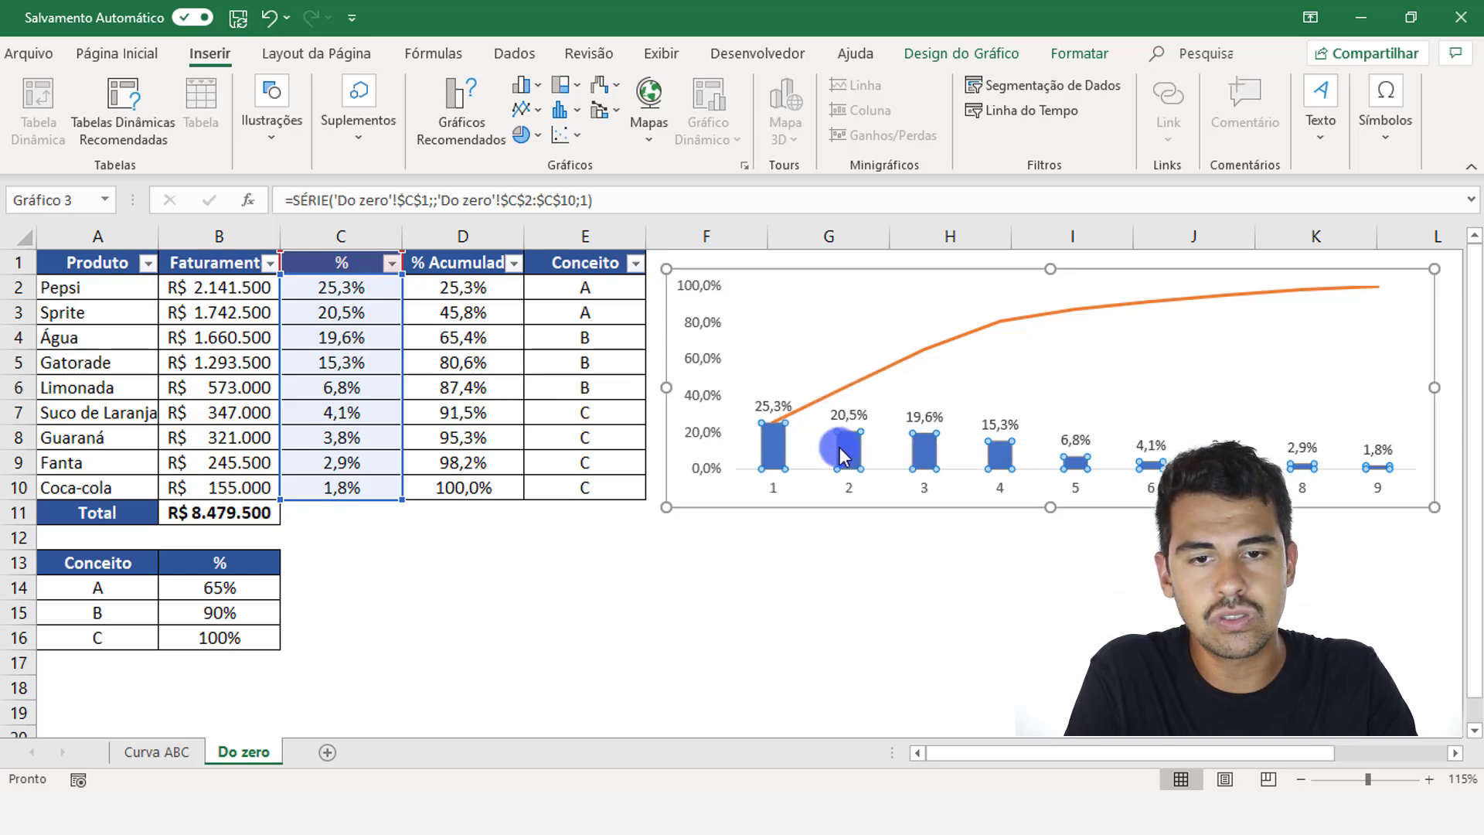
- Compare the new column labels with the percentages in C2:C10 and the concepts in E2:E10
left_click(773, 406)
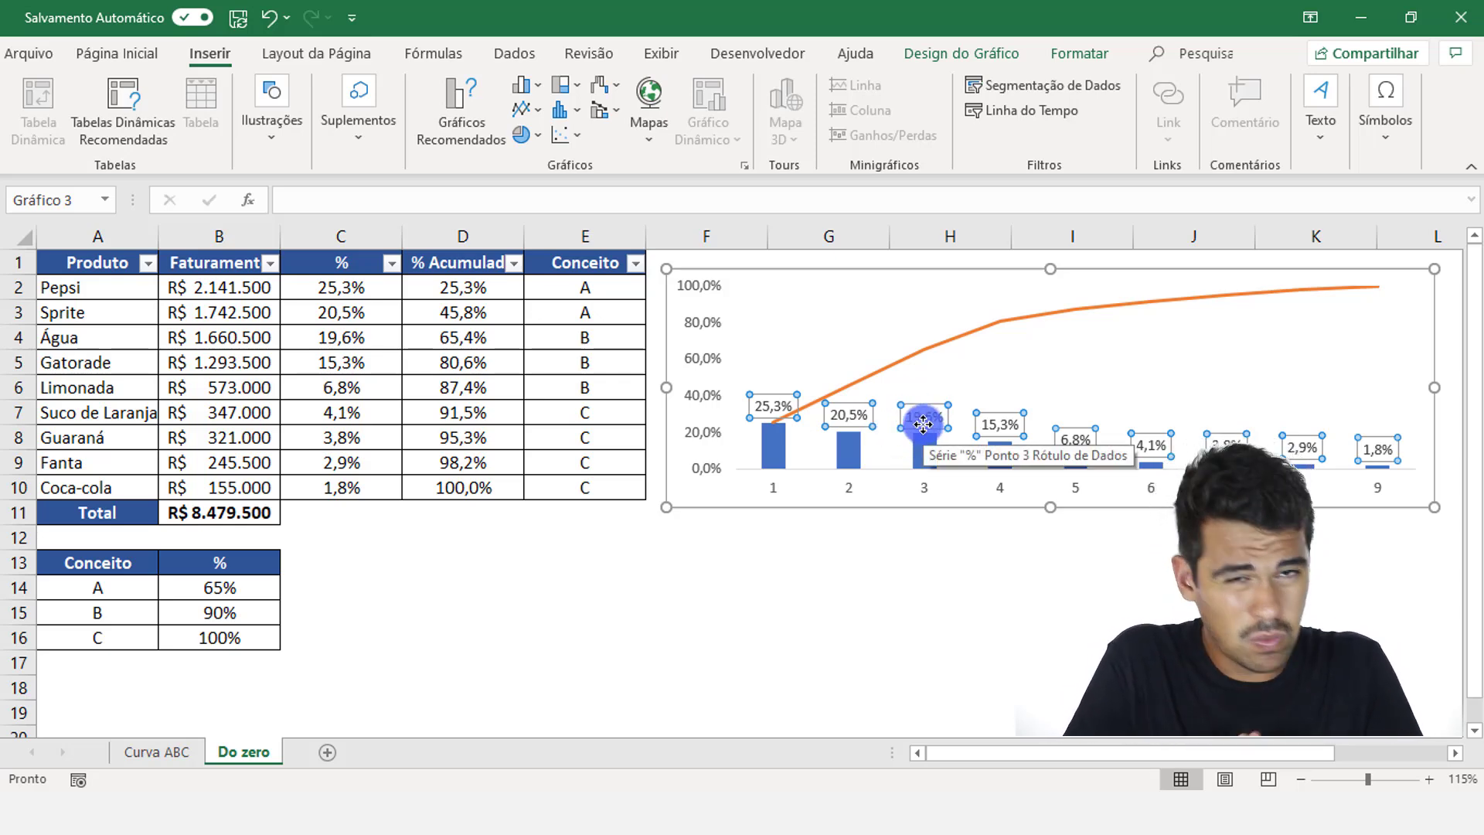
left_click_drag(334, 288, 338, 497)
left_click_drag(334, 287, 374, 471)
left_click_drag(580, 291, 581, 485)
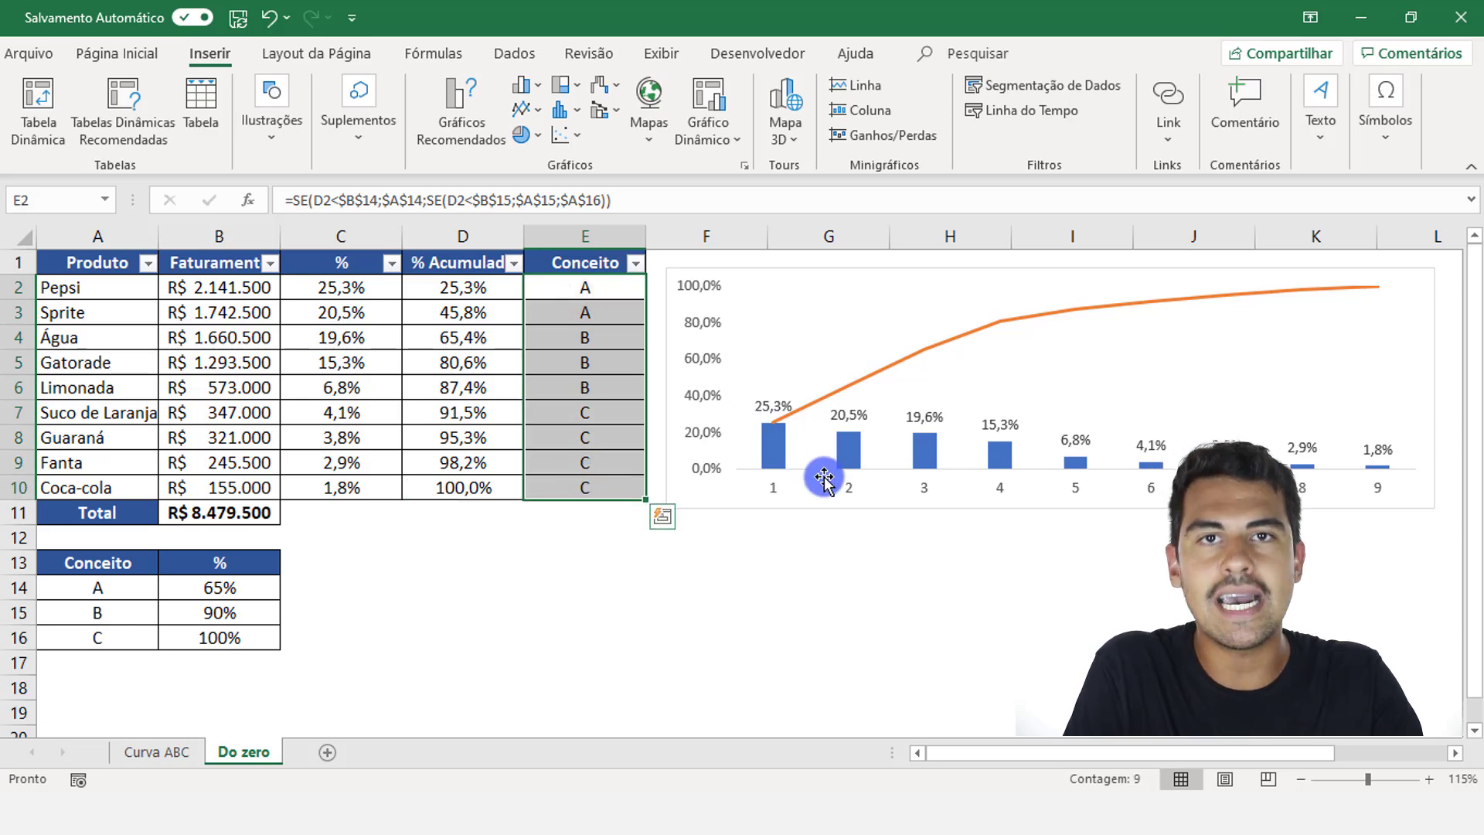
- Make the % columns' data labels take their text from cells E2:E10, turn off Valor, and close the label formatting options
right_click(765, 409)
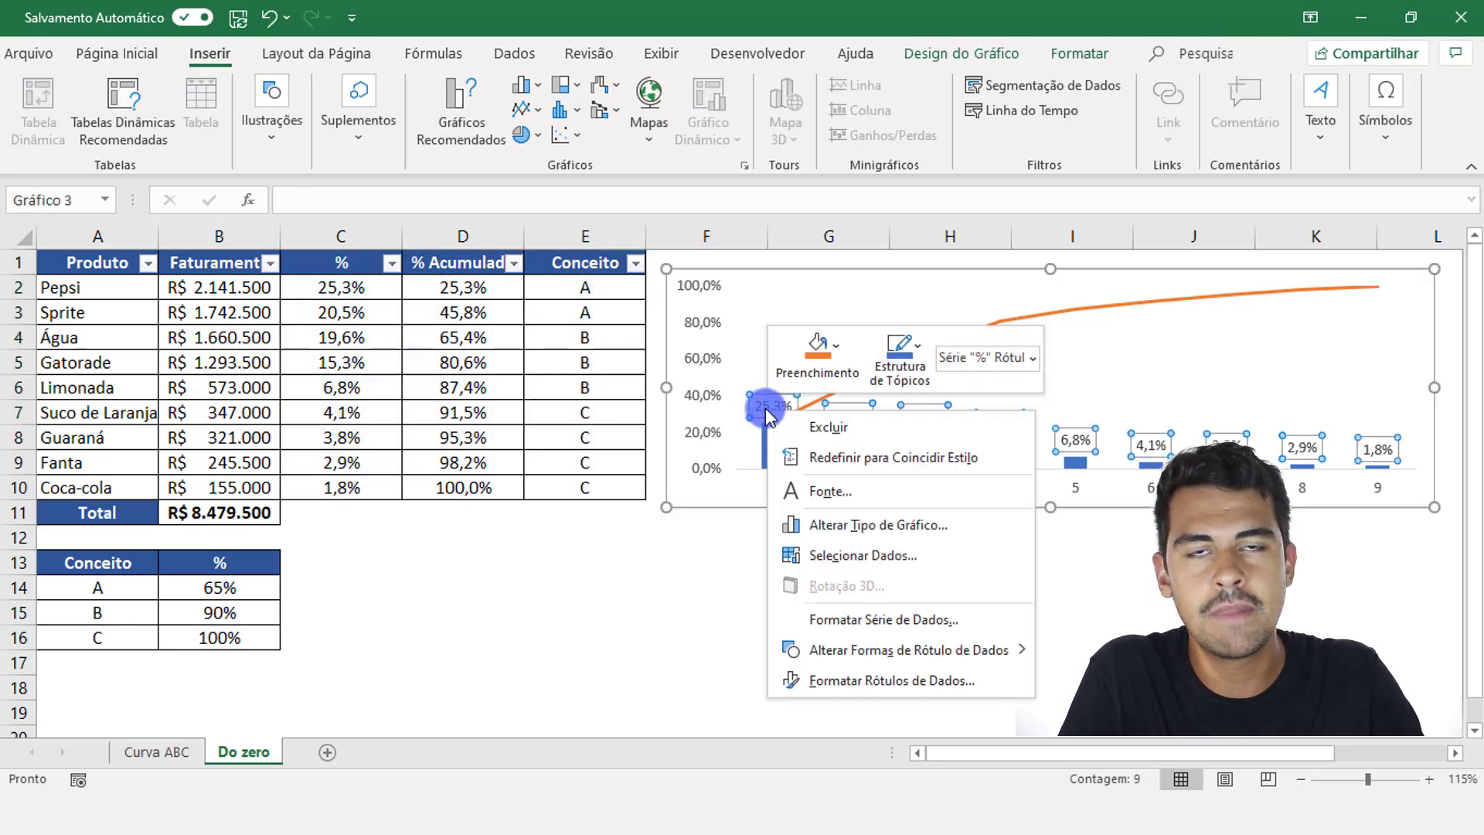
left_click(892, 682)
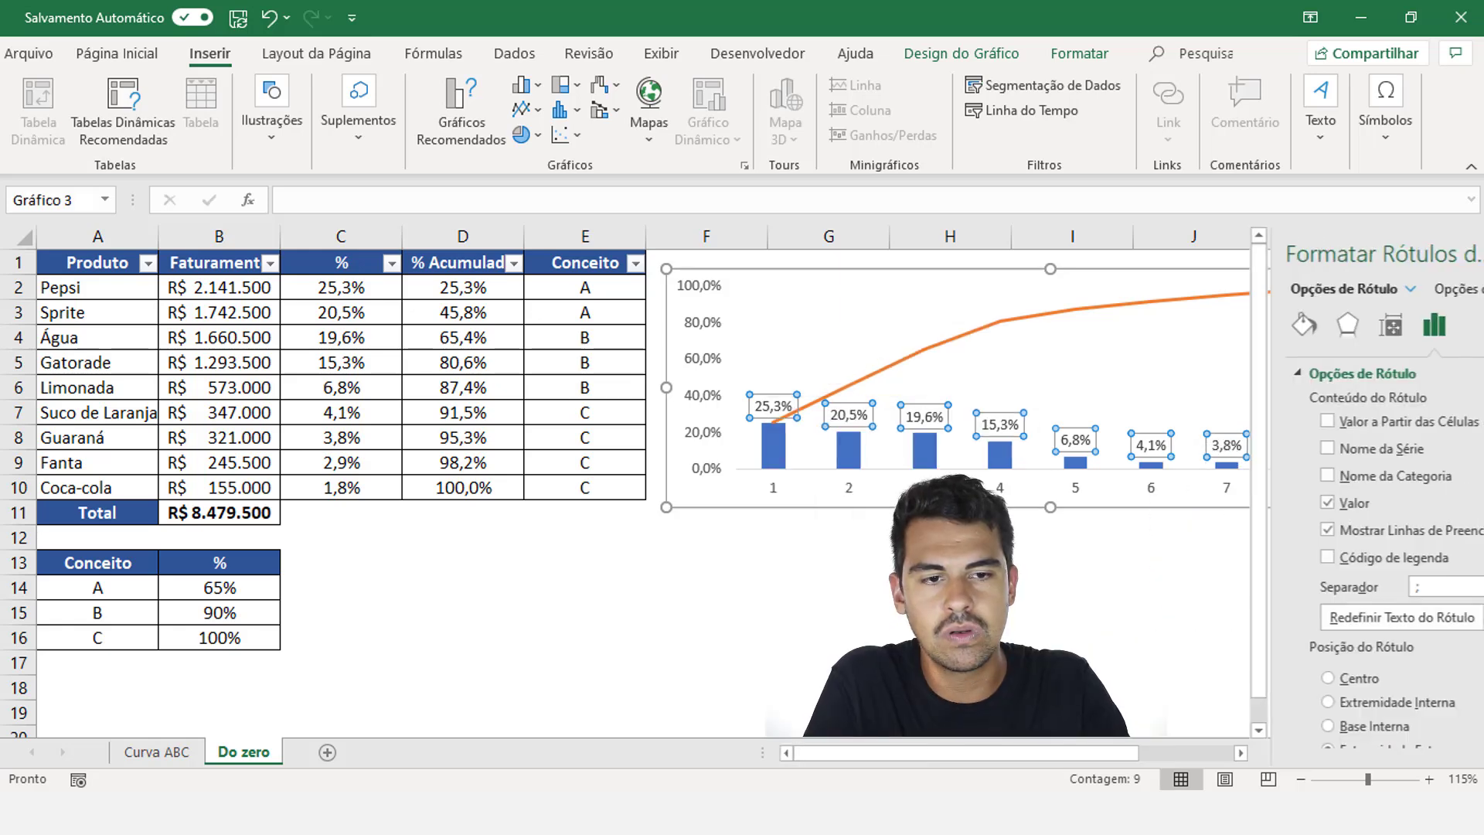
left_click(1397, 321)
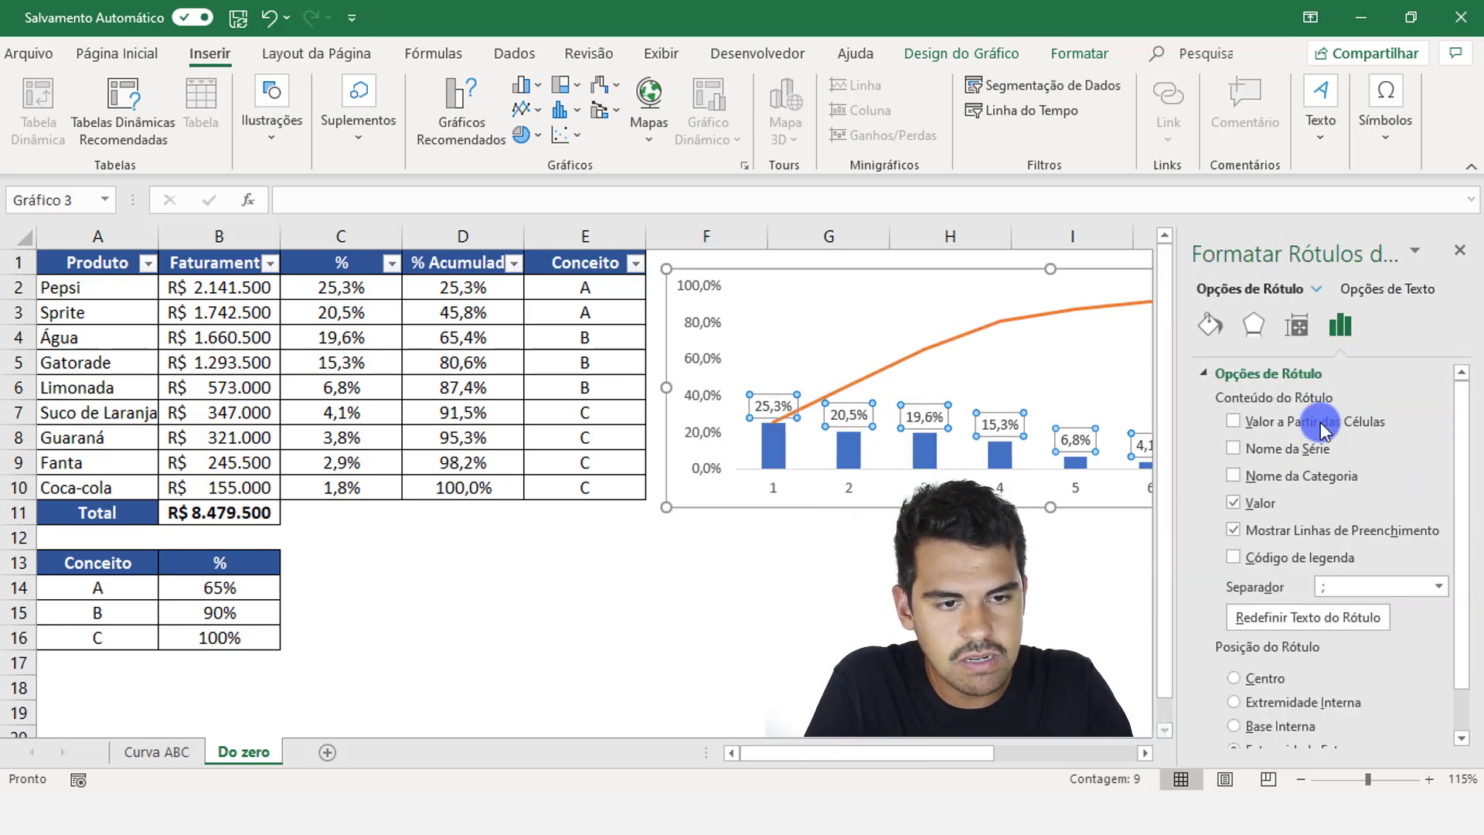
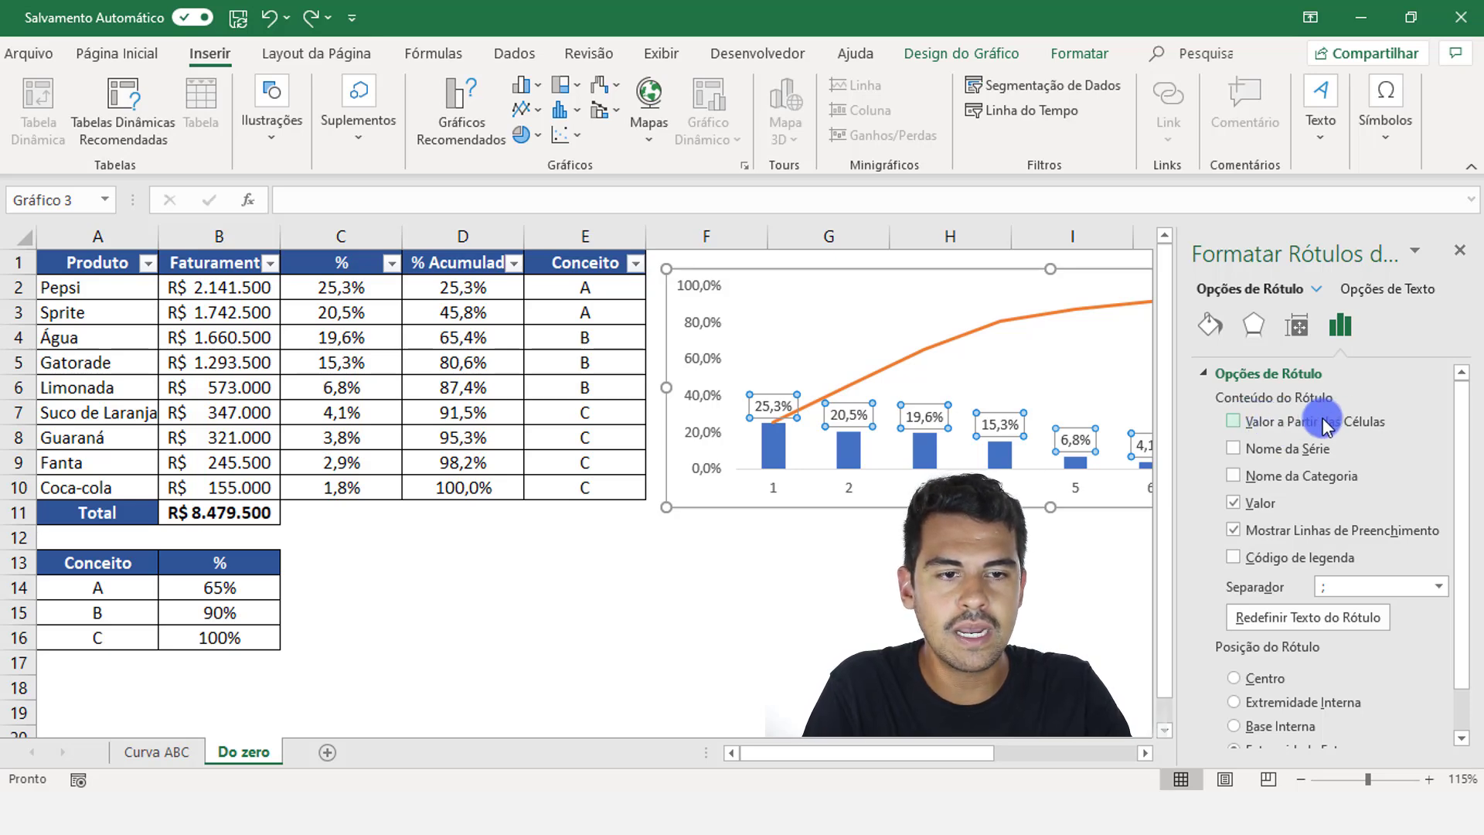
left_click(1351, 424)
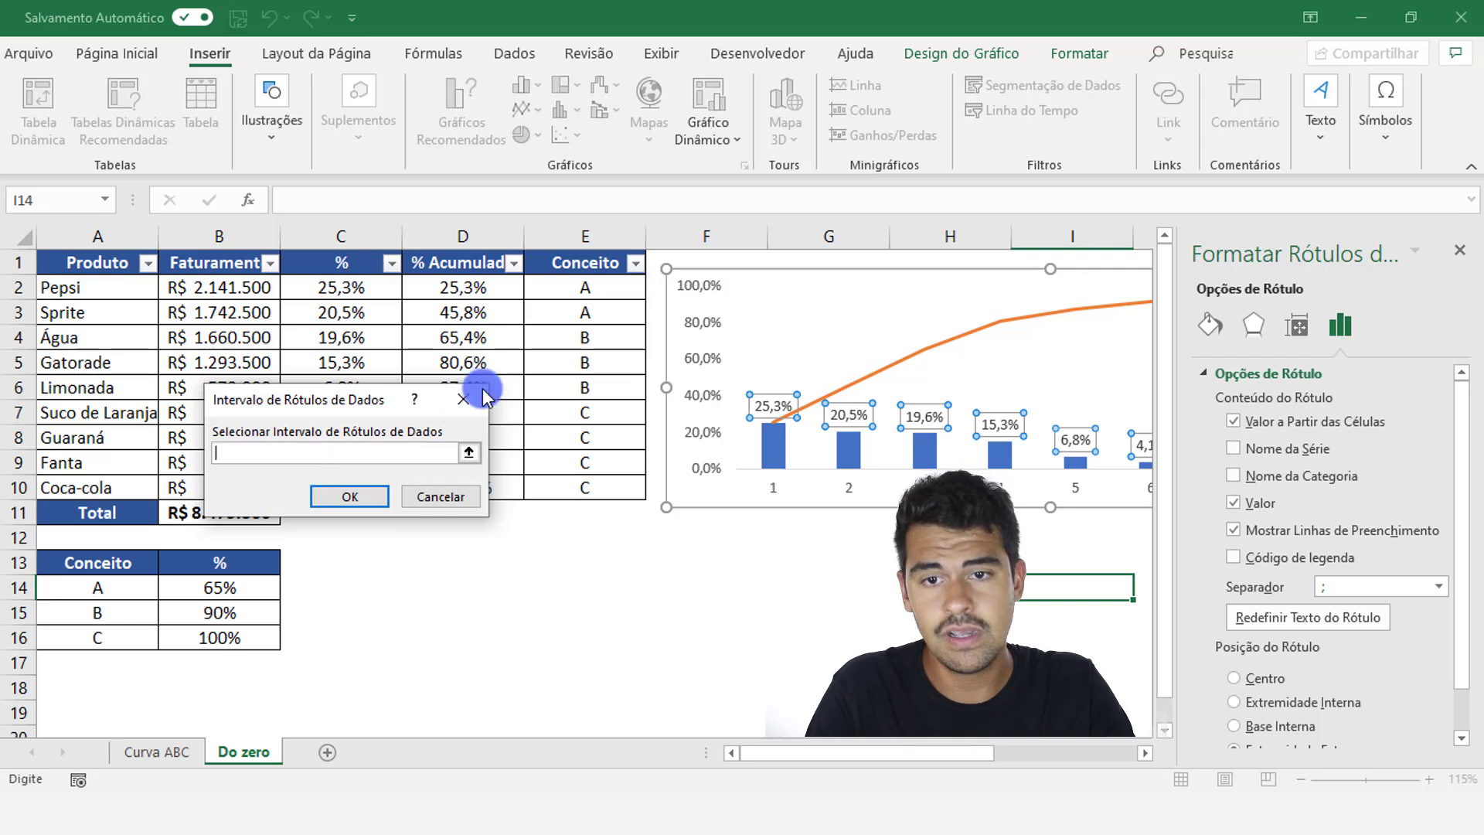
left_click(574, 291)
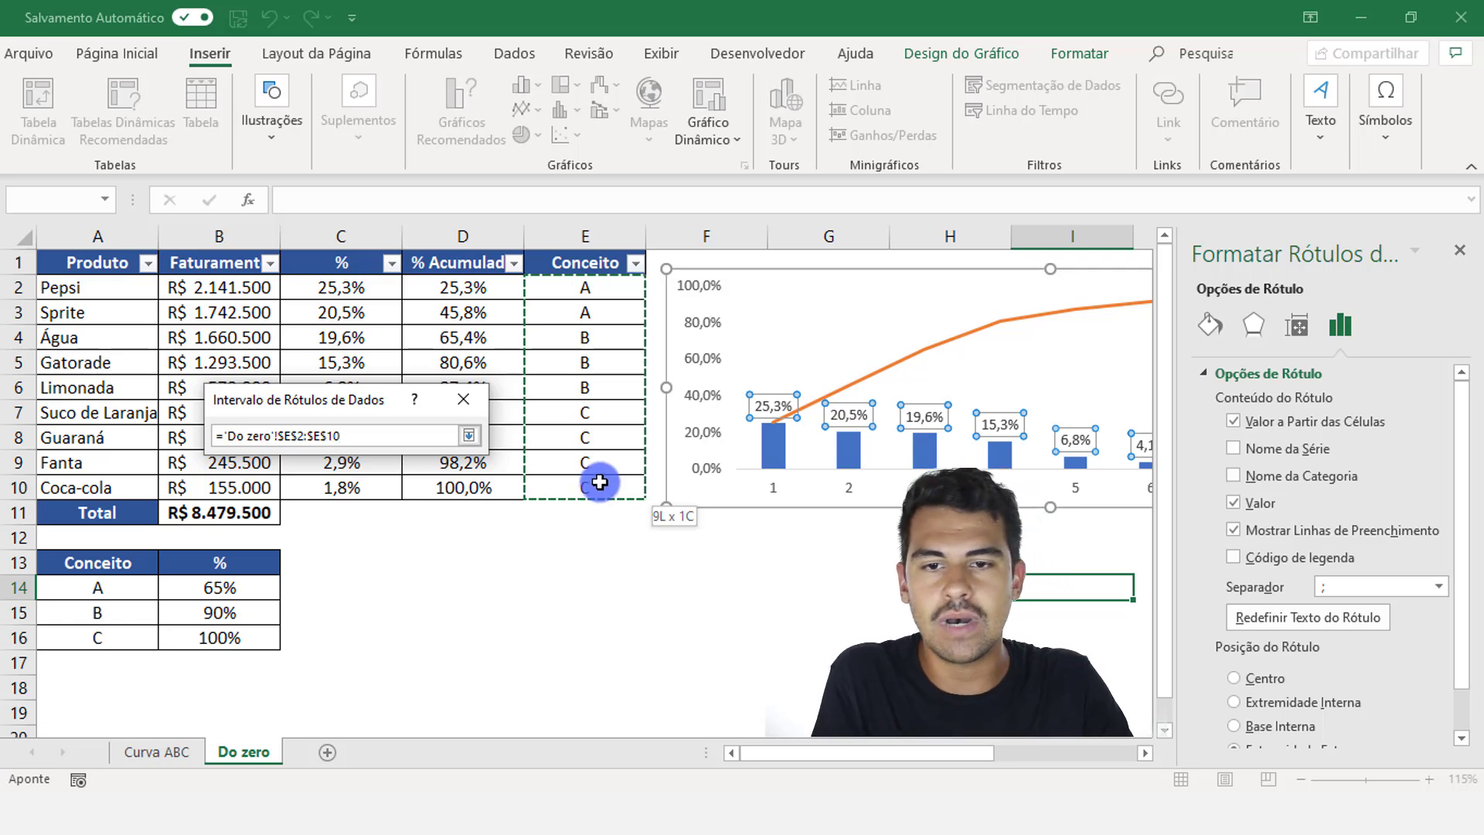
left_click(567, 280)
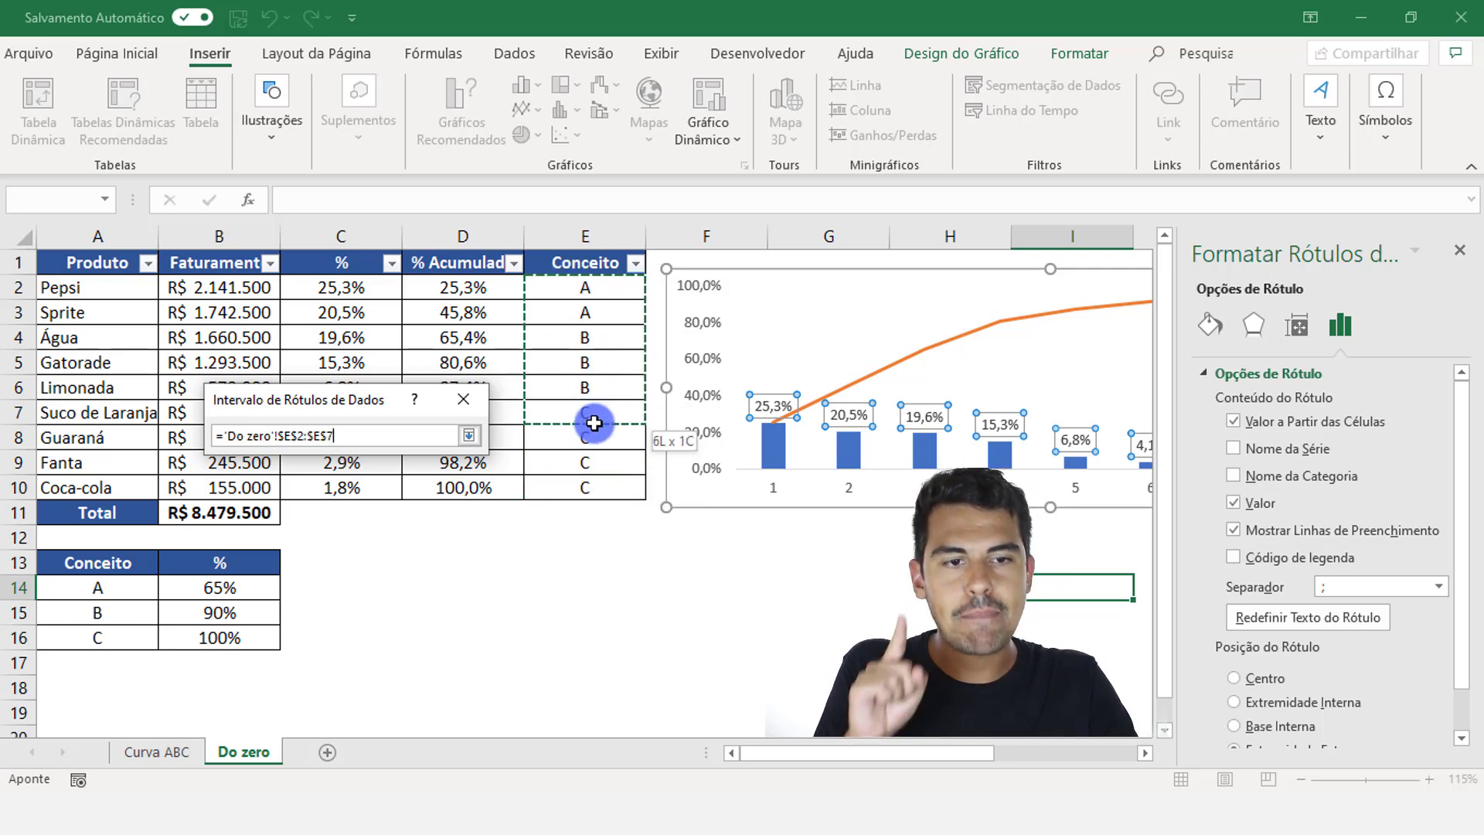
left_click_drag(593, 424, 603, 488)
left_click_drag(511, 494, 409, 519)
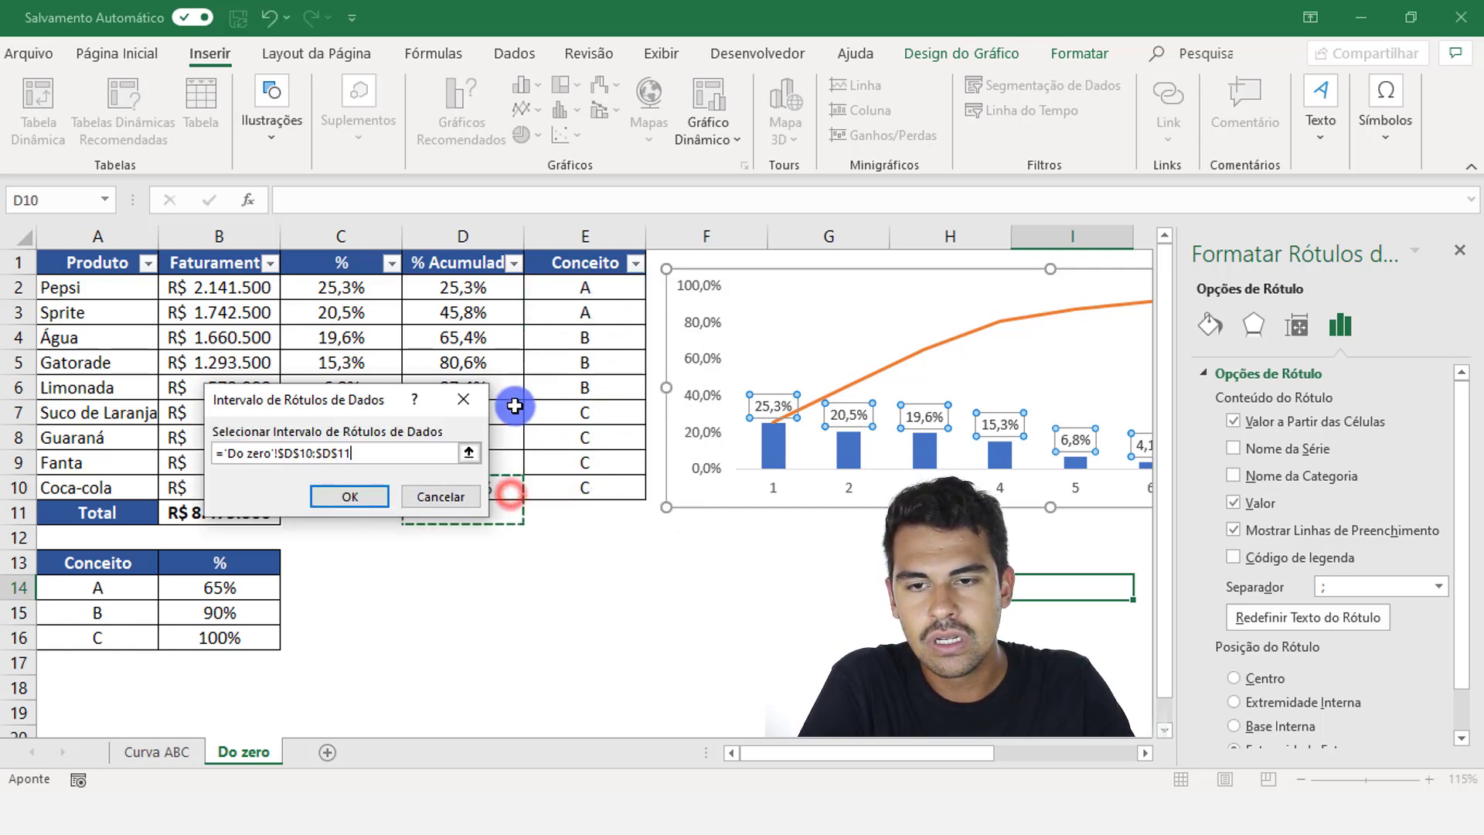
left_click_drag(611, 286, 614, 487)
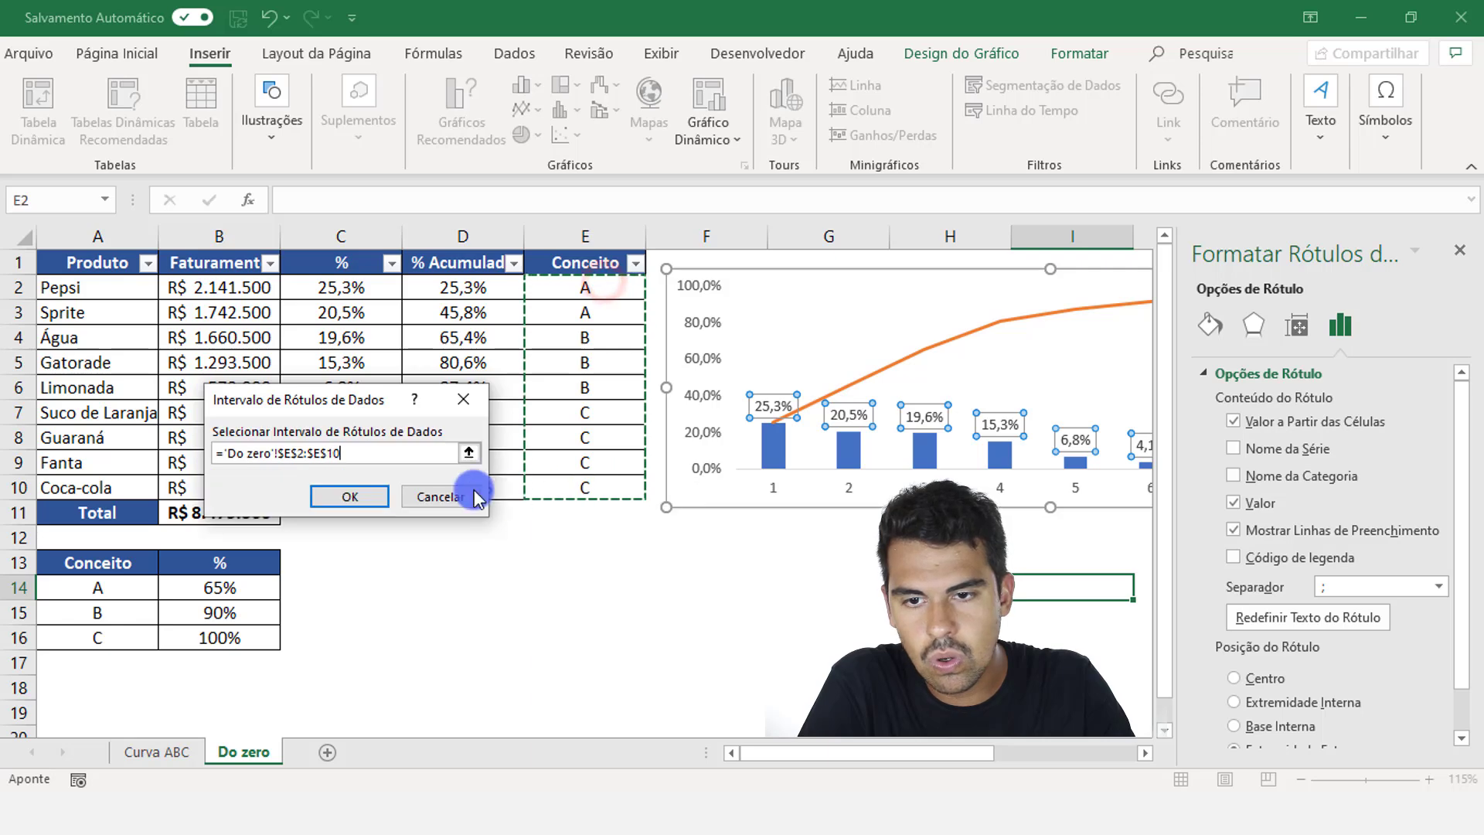
left_click(350, 495)
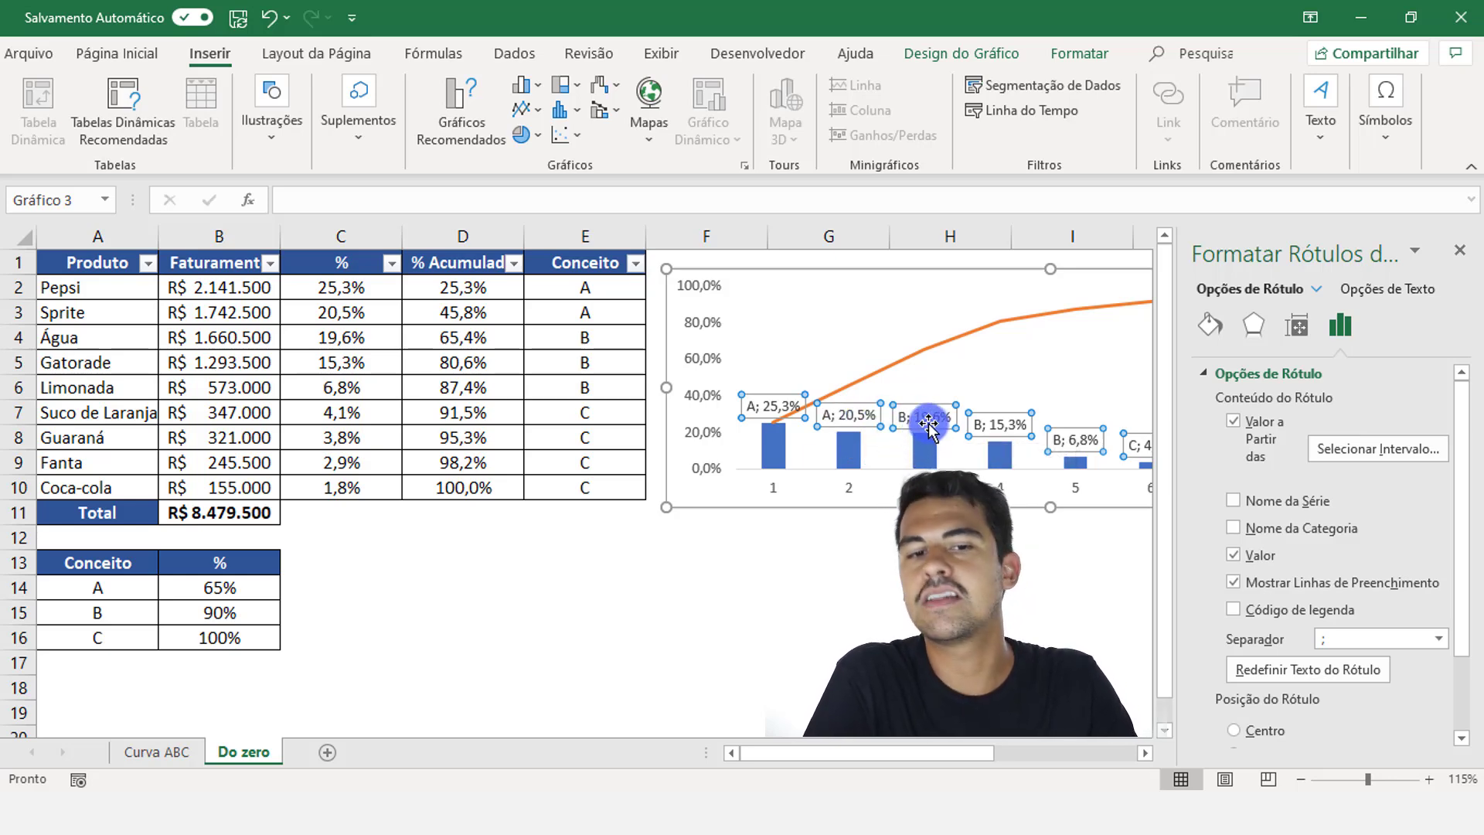
left_click(1235, 557)
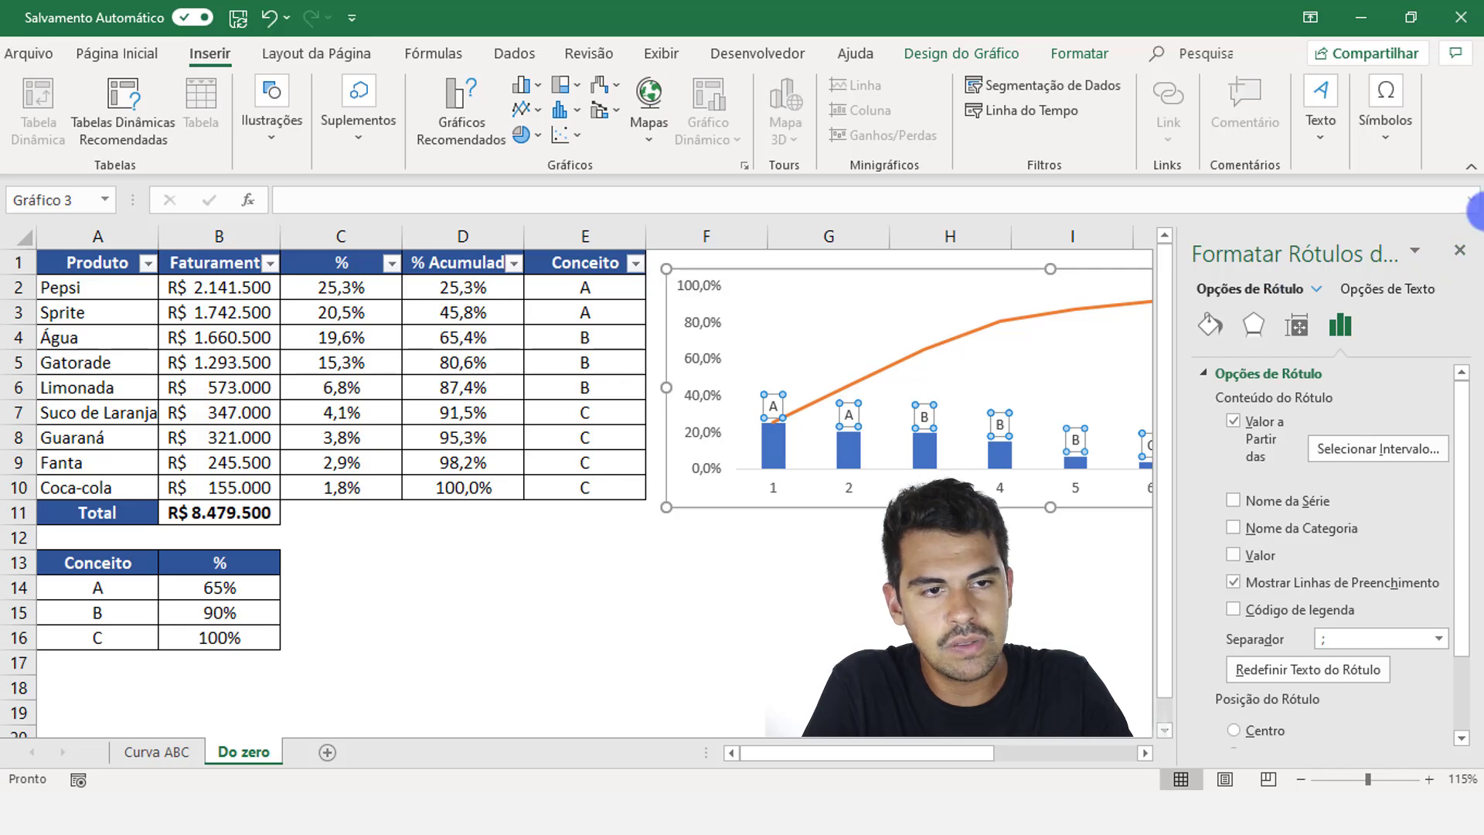
left_click(1463, 254)
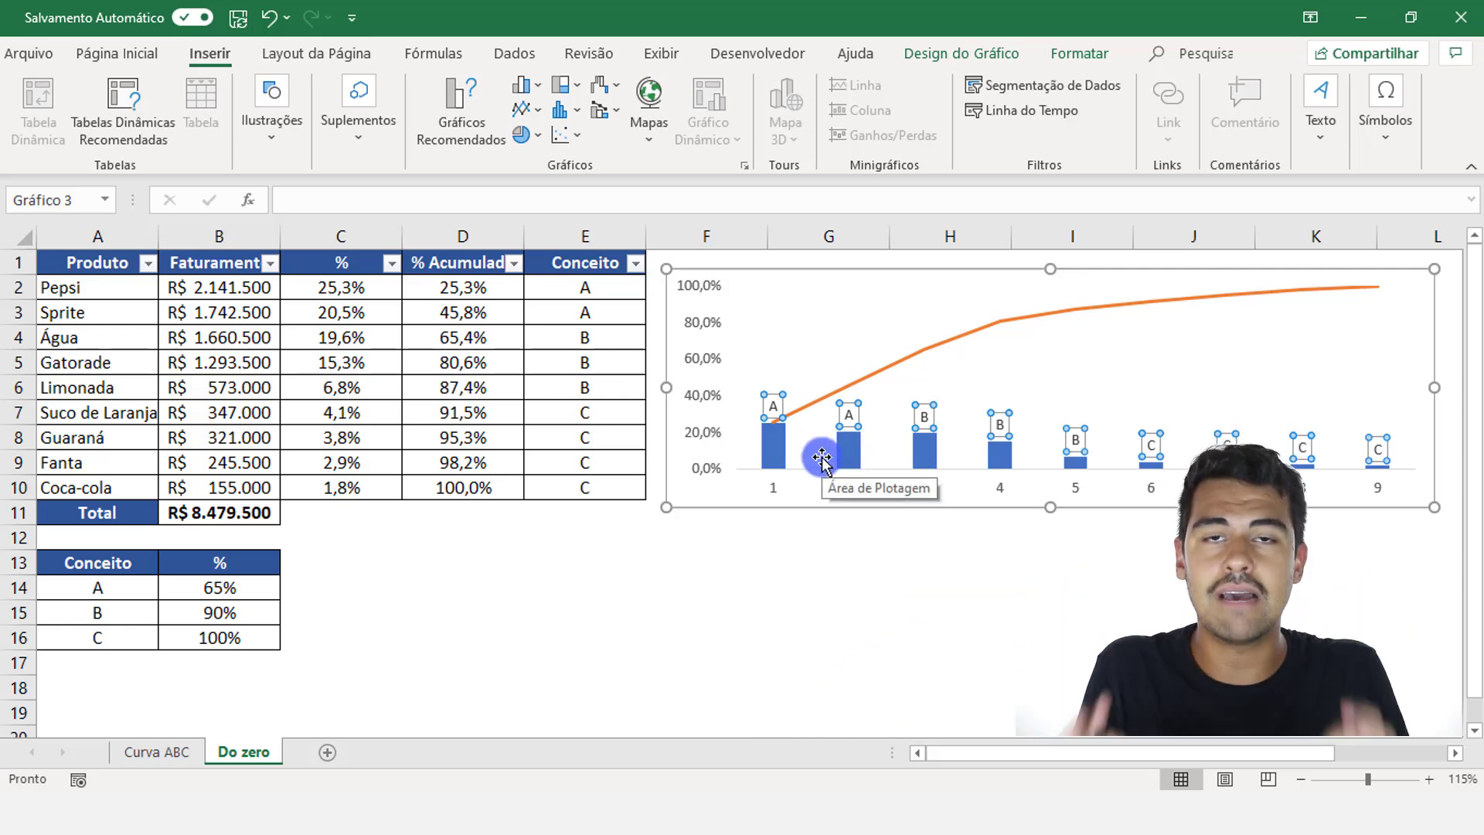
- Compare the chart's numbered horizontal axis labels with the product names in column A
left_click(773, 494)
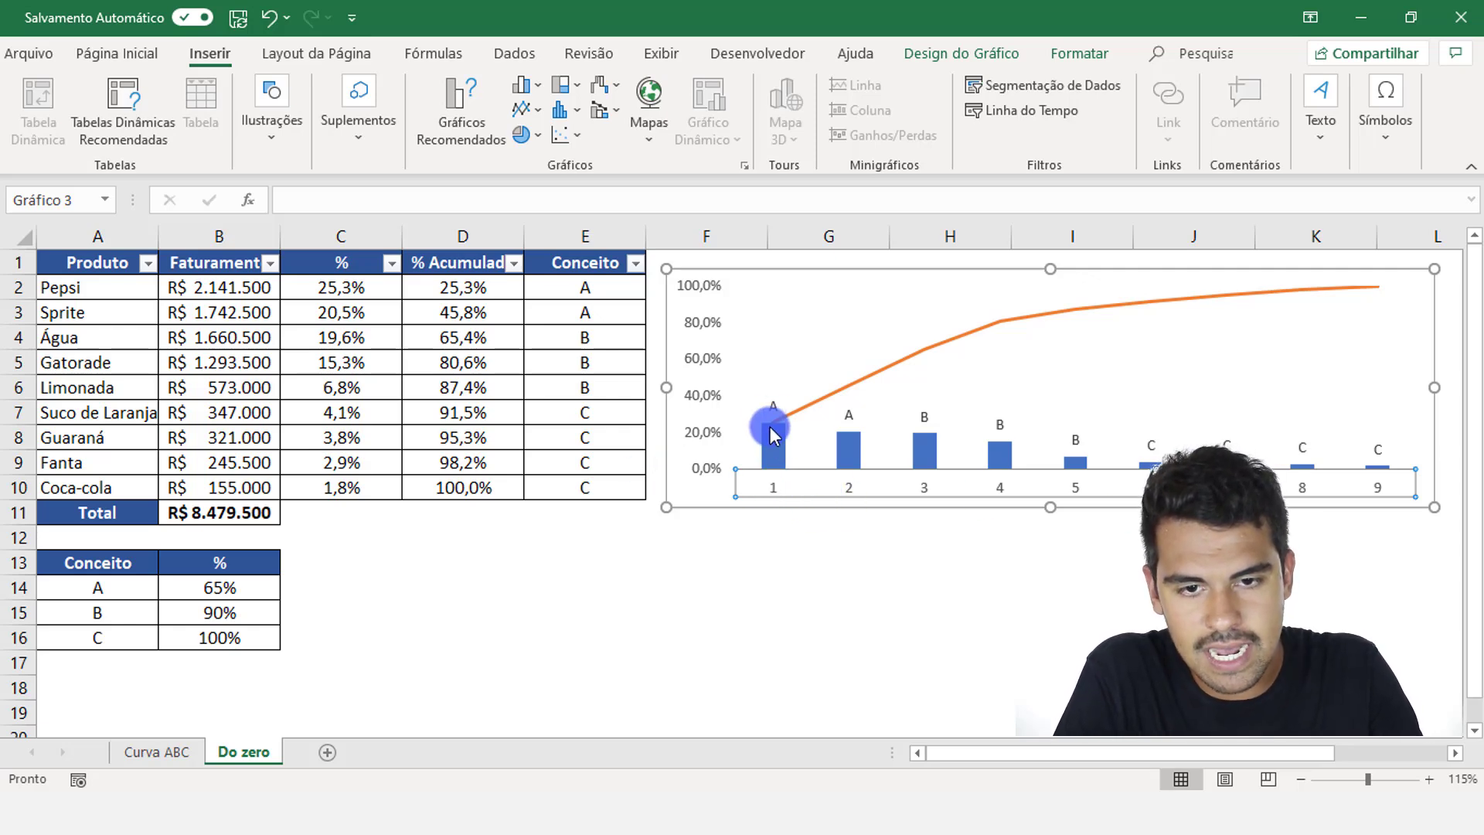
left_click(97, 286)
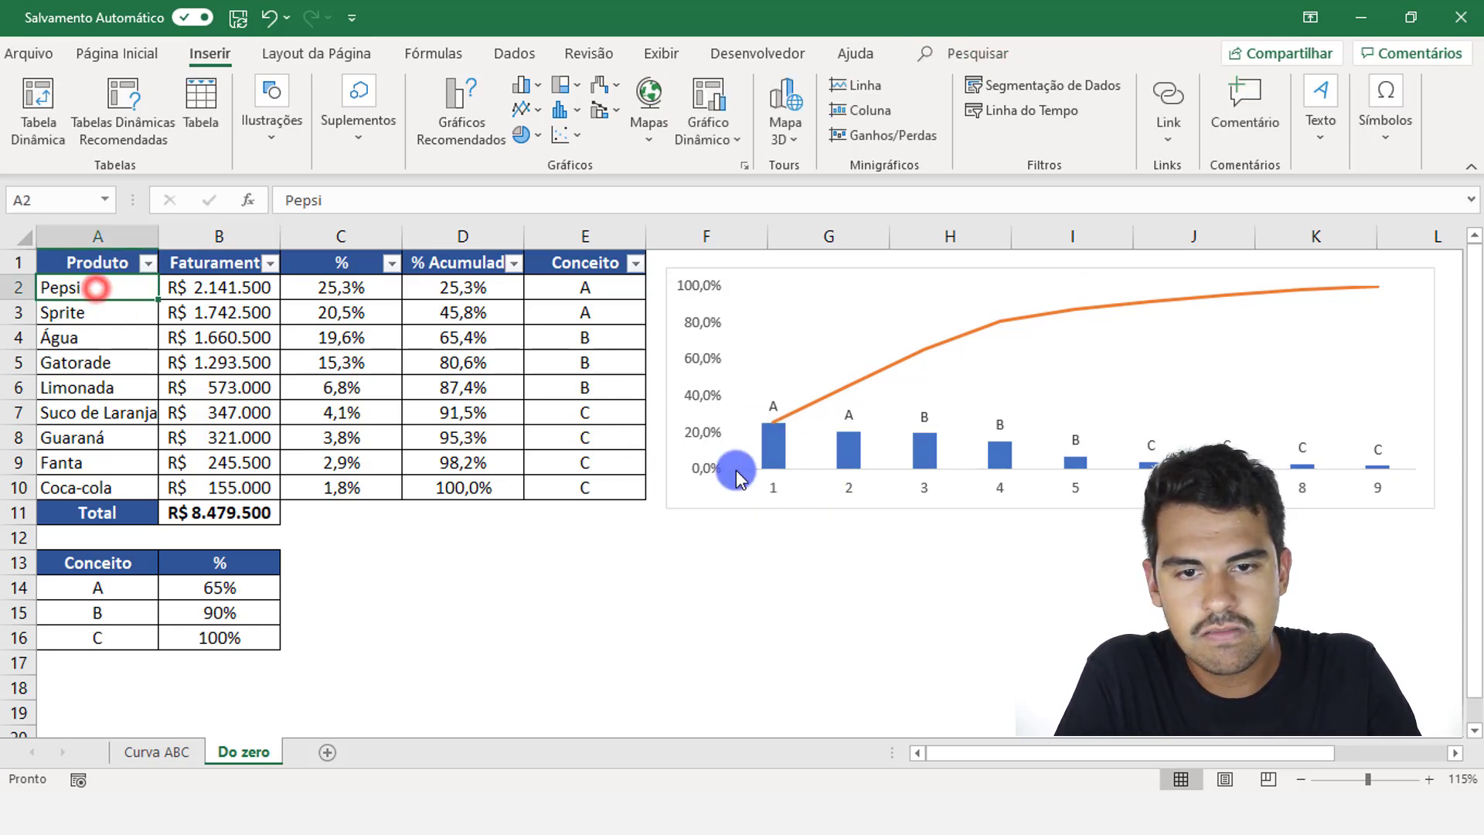
left_click(841, 487)
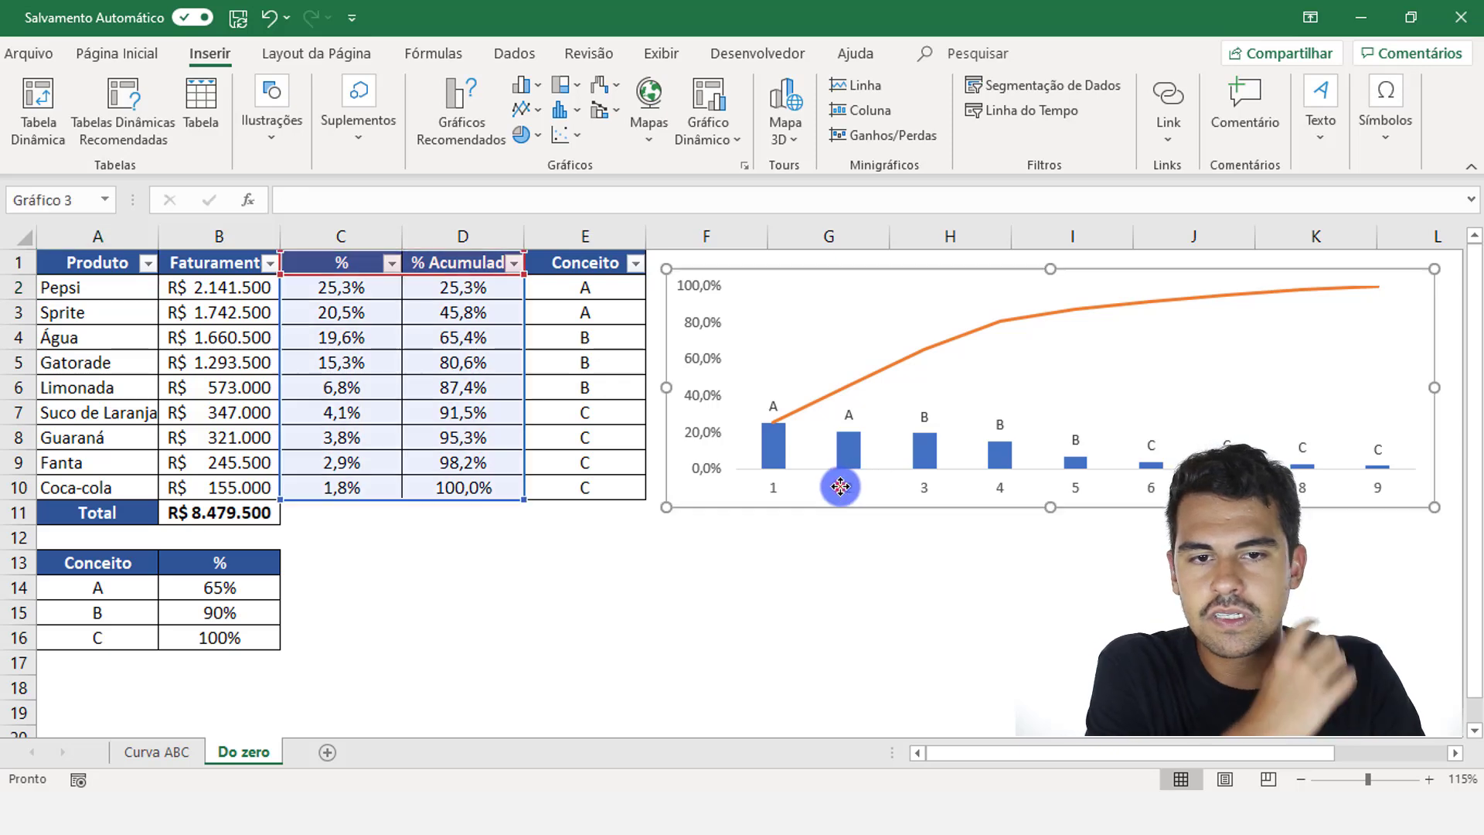
left_click(99, 336)
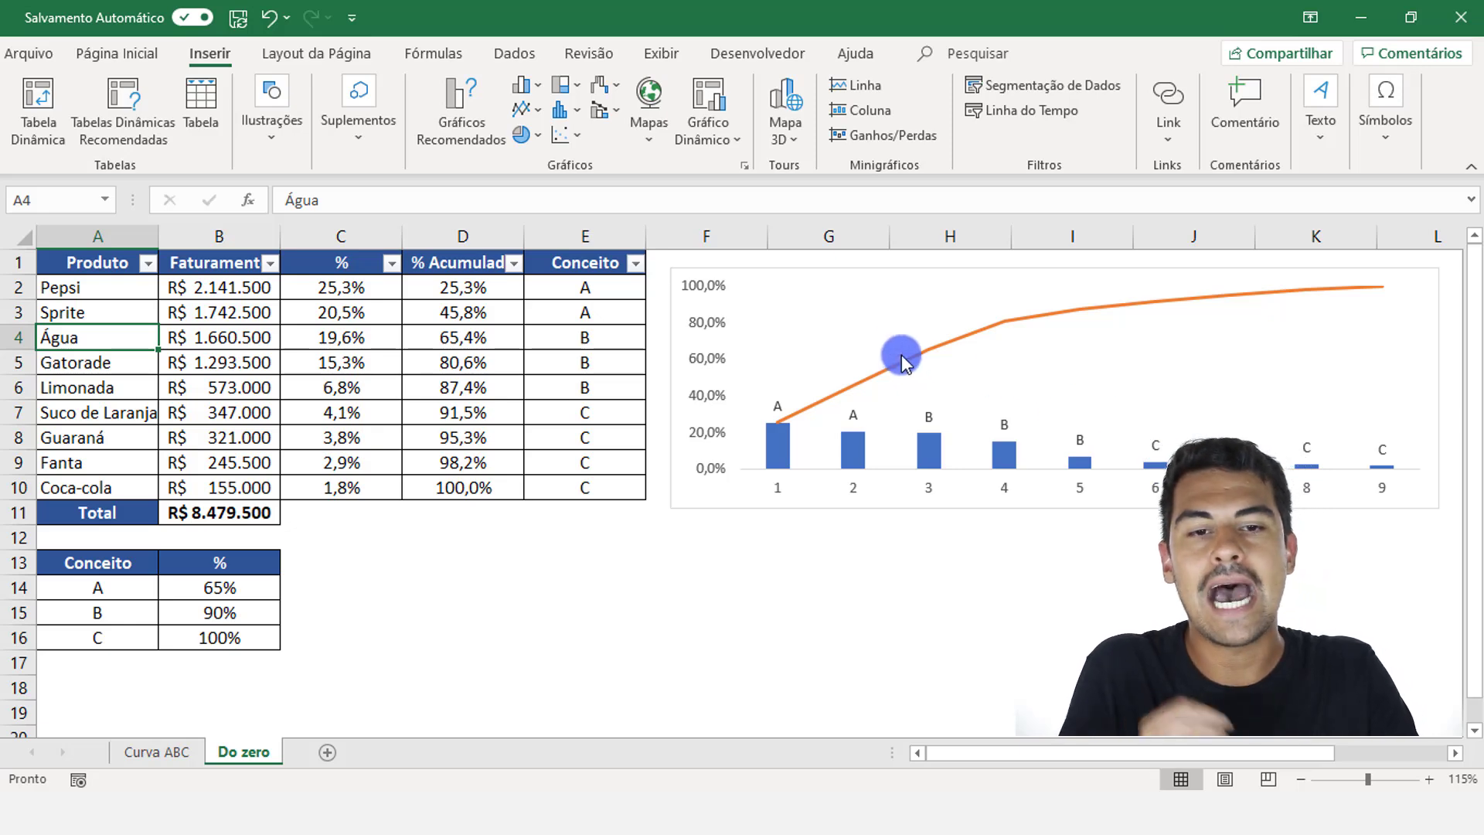
- Open the chart's data source selection and check its % and % Acumulado series against the table
right_click(815, 321)
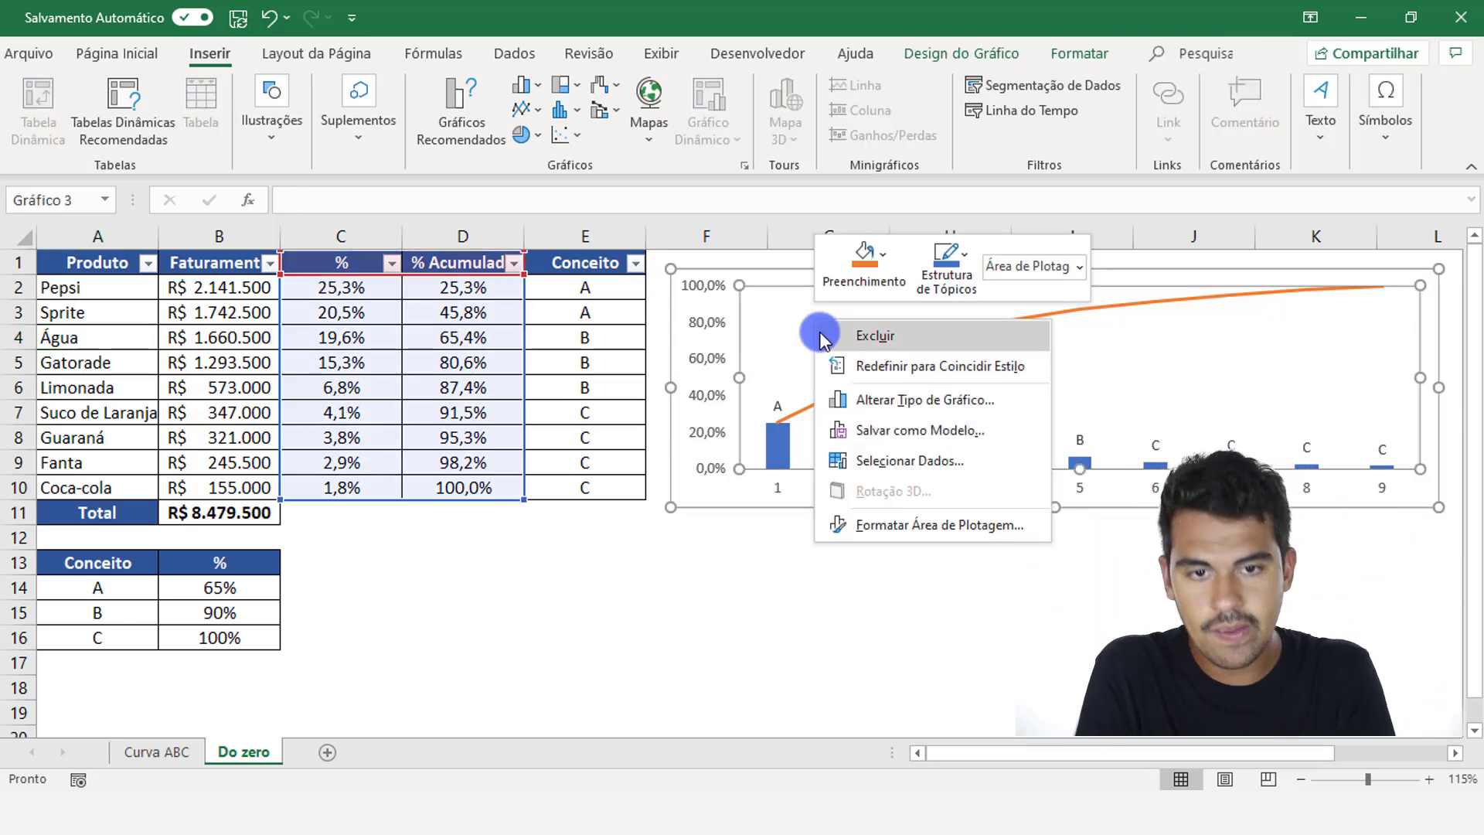
left_click(912, 461)
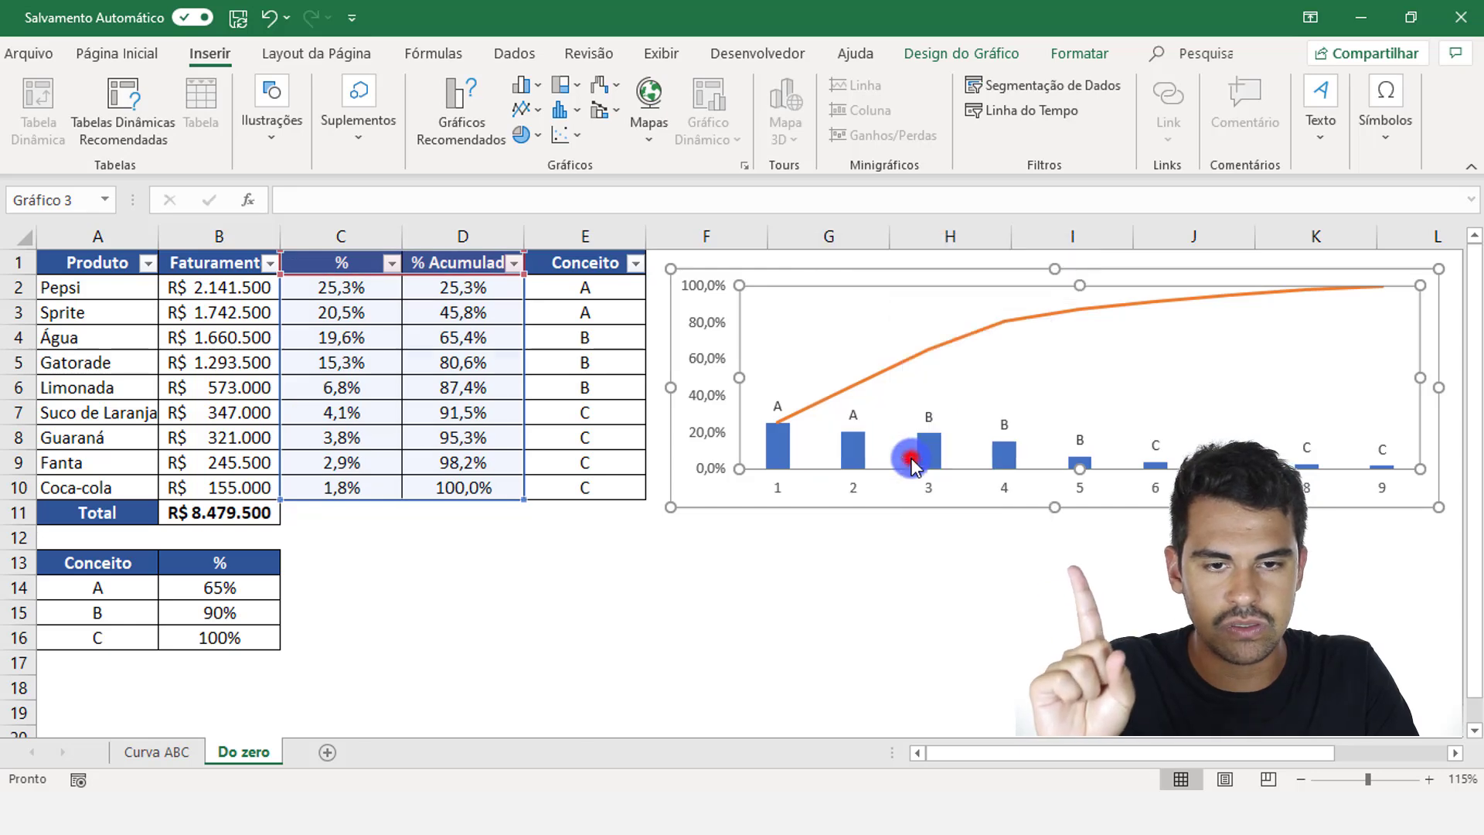
left_click_drag(575, 345, 525, 282)
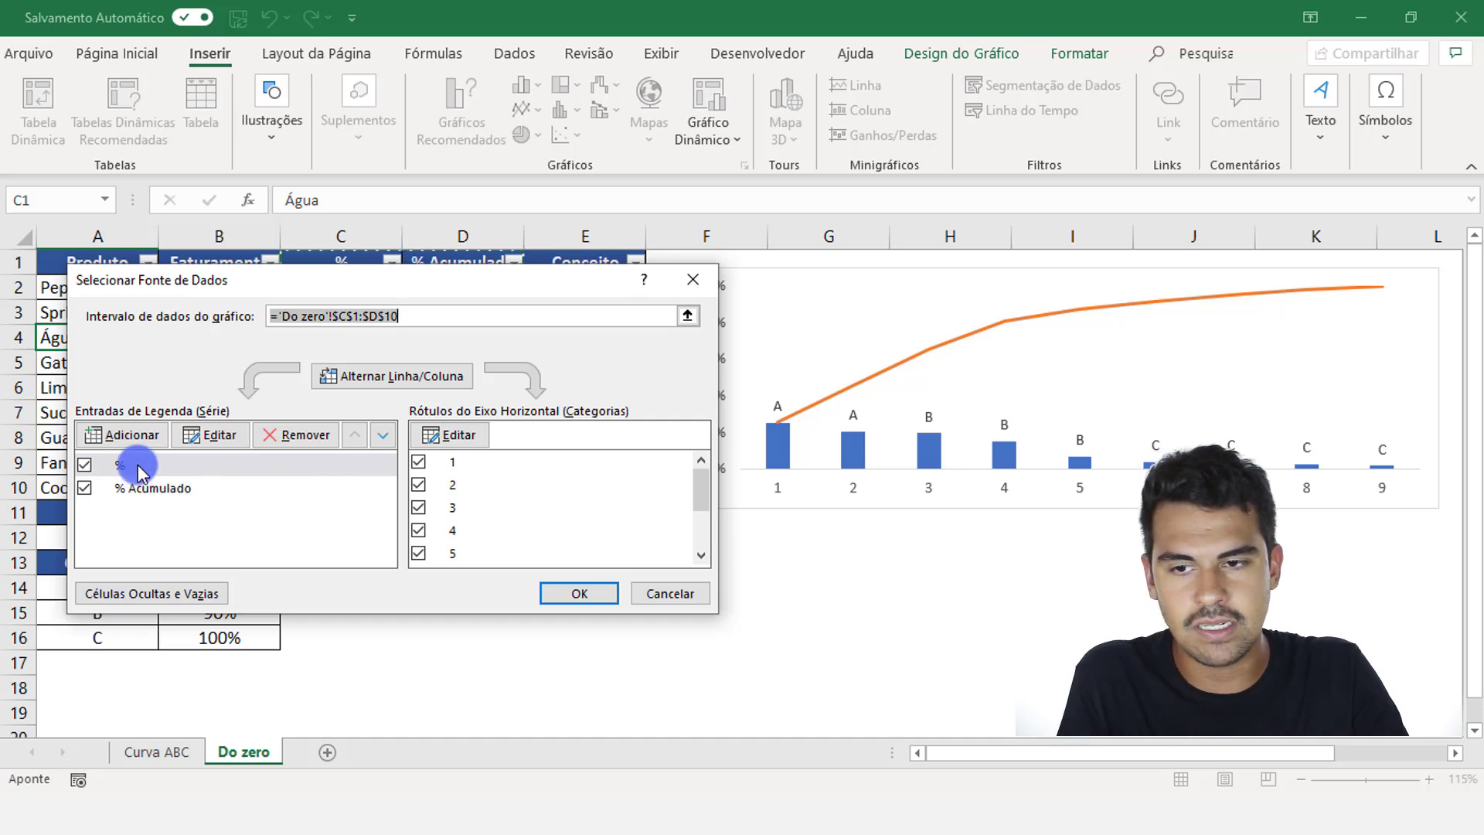
left_click(151, 487)
left_click(162, 465)
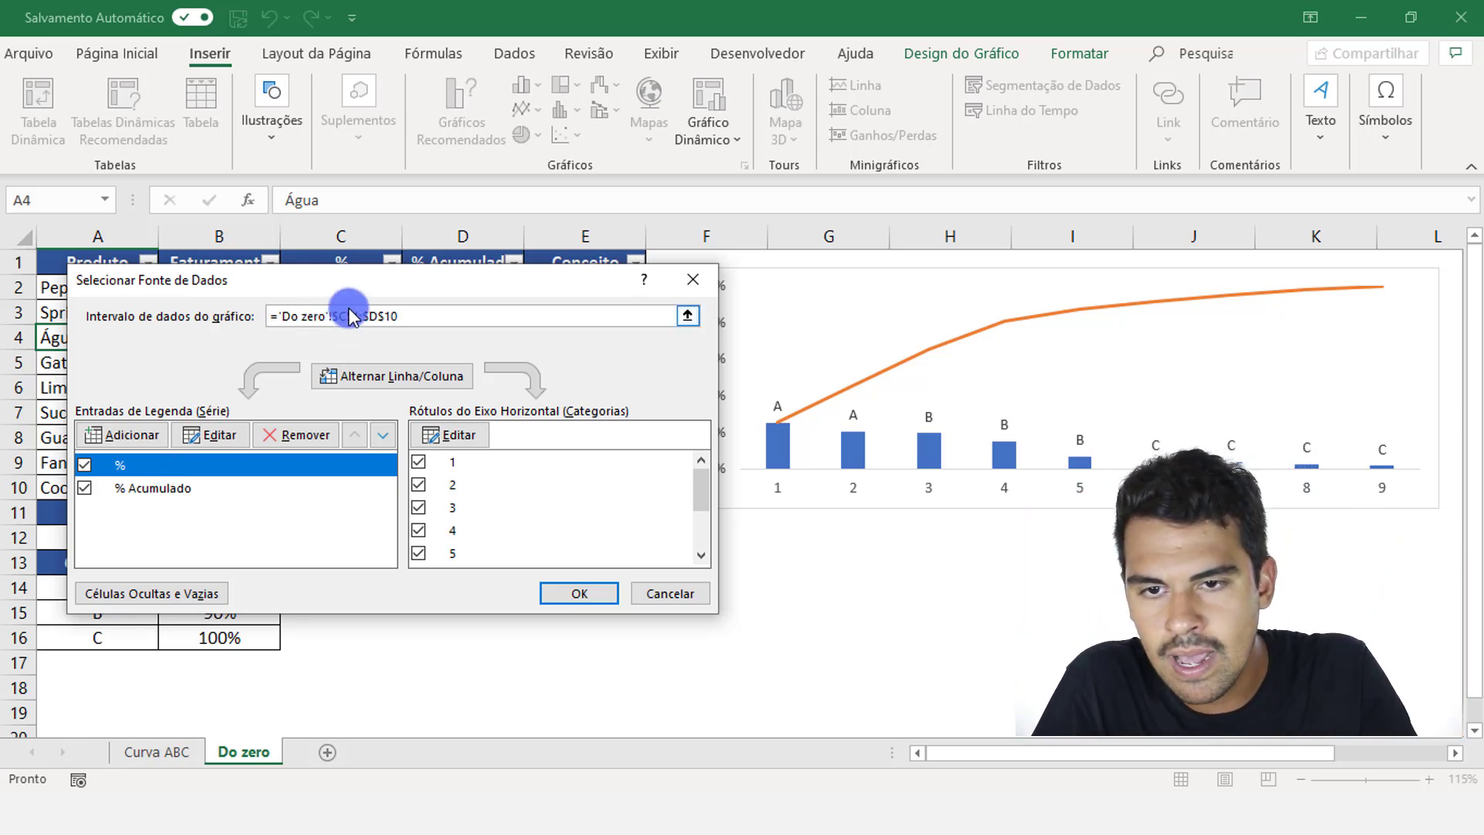
left_click_drag(361, 324, 341, 581)
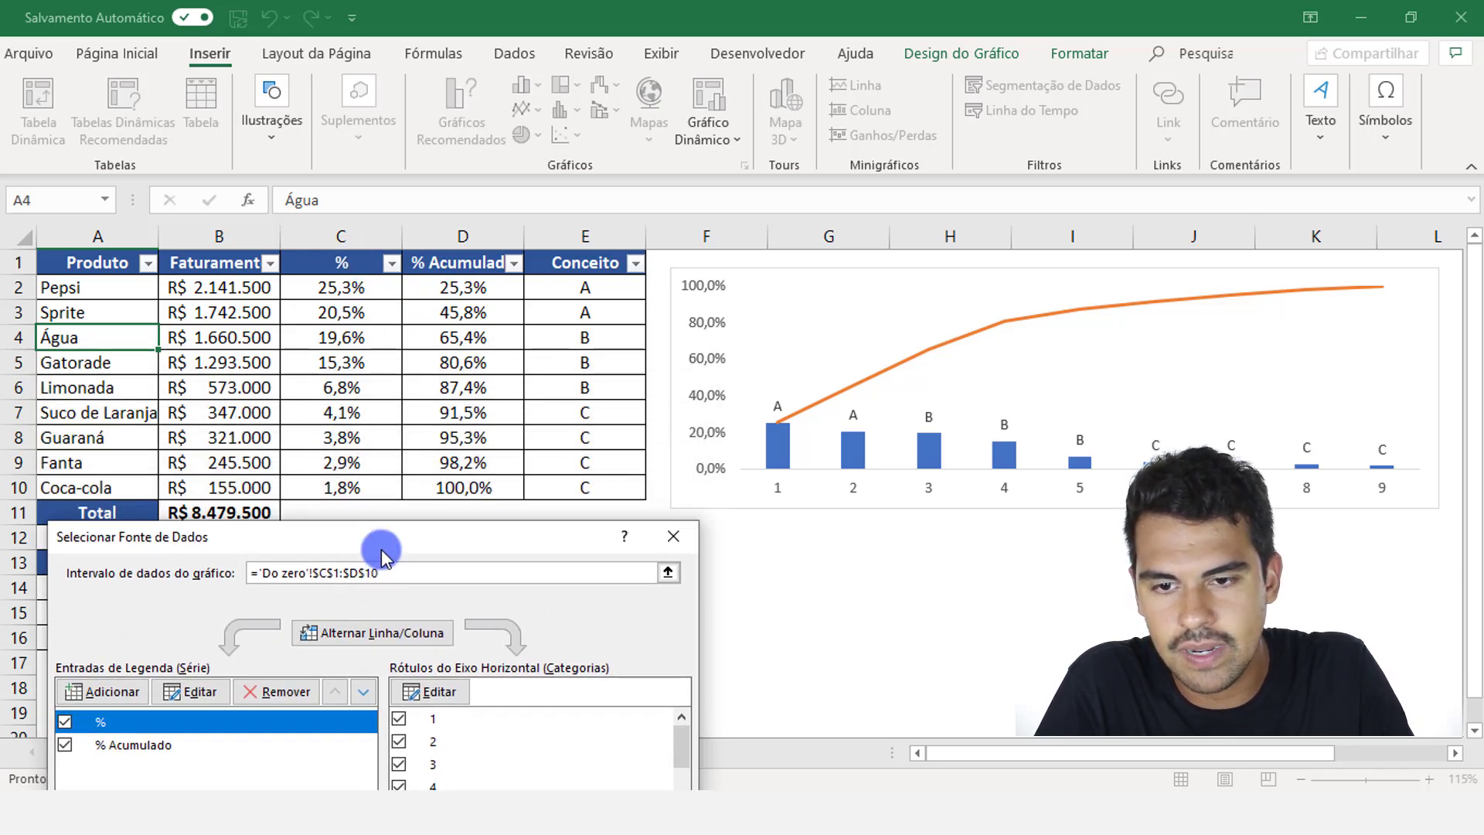
left_click_drag(394, 539, 360, 148)
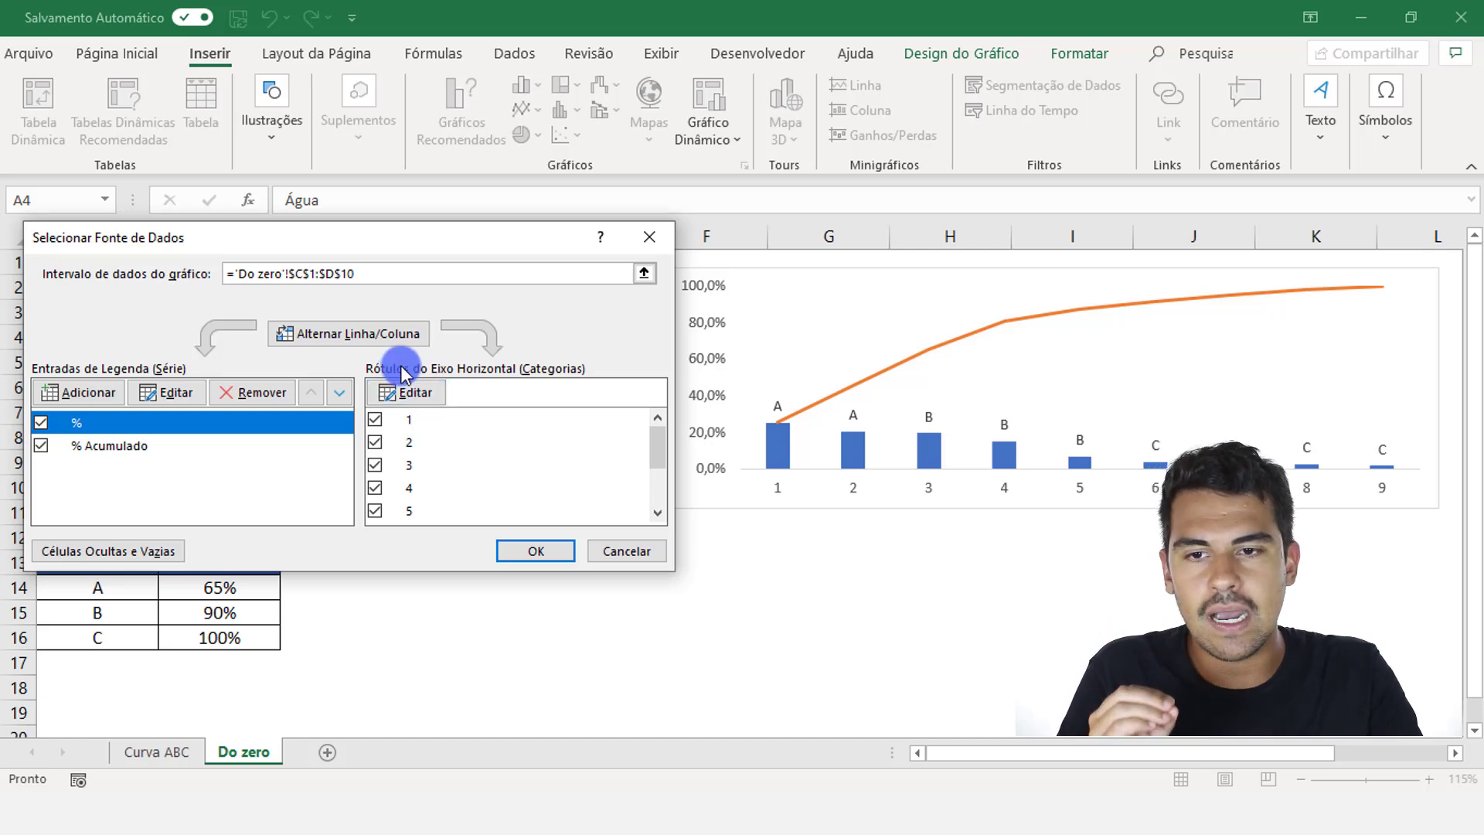
- Set the chart's horizontal axis labels to the product names in A2:A10, check the category list, and apply the data source
left_click(412, 392)
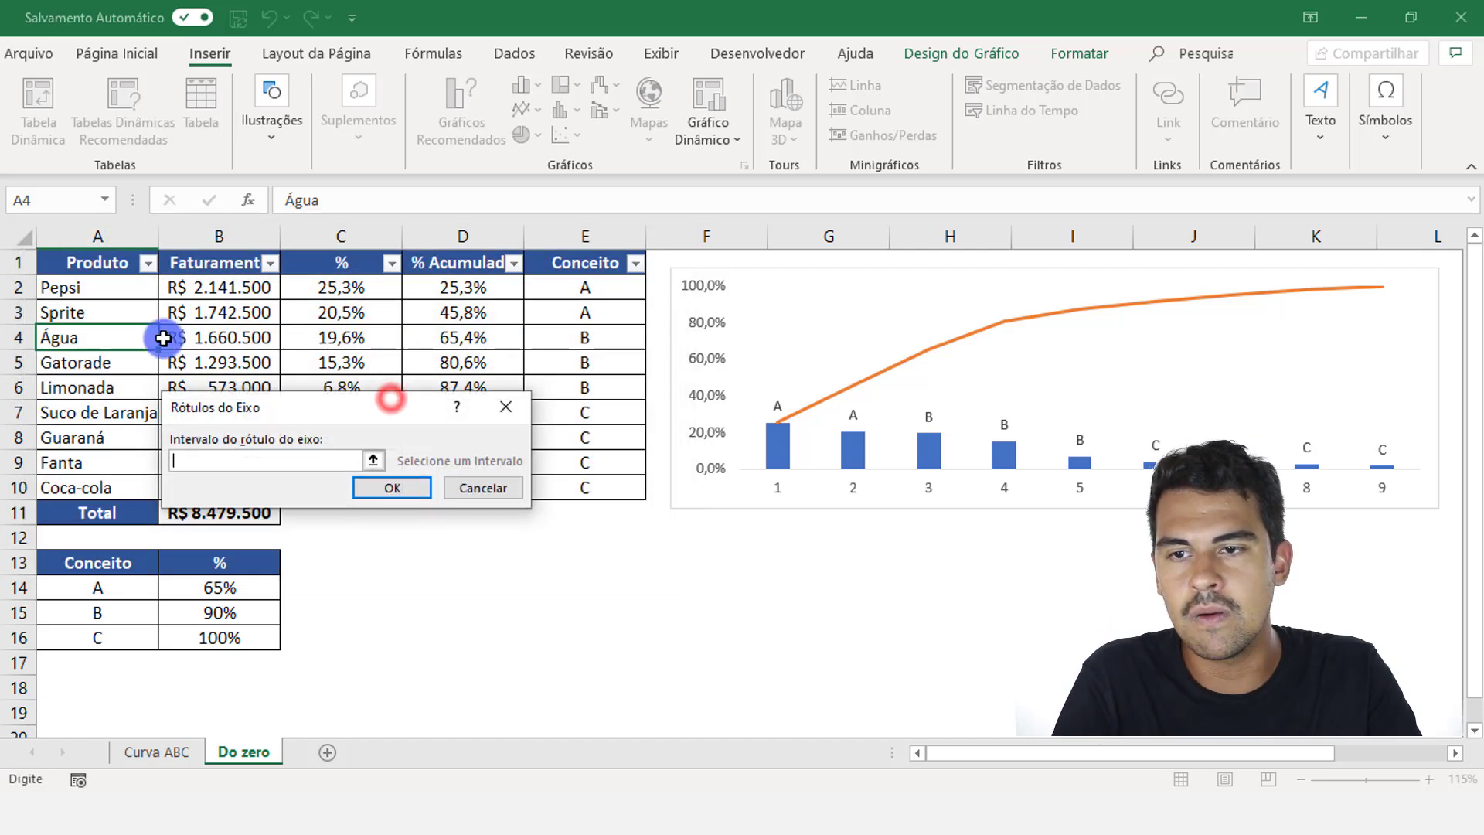
left_click_drag(107, 288, 106, 483)
left_click_drag(119, 287, 119, 487)
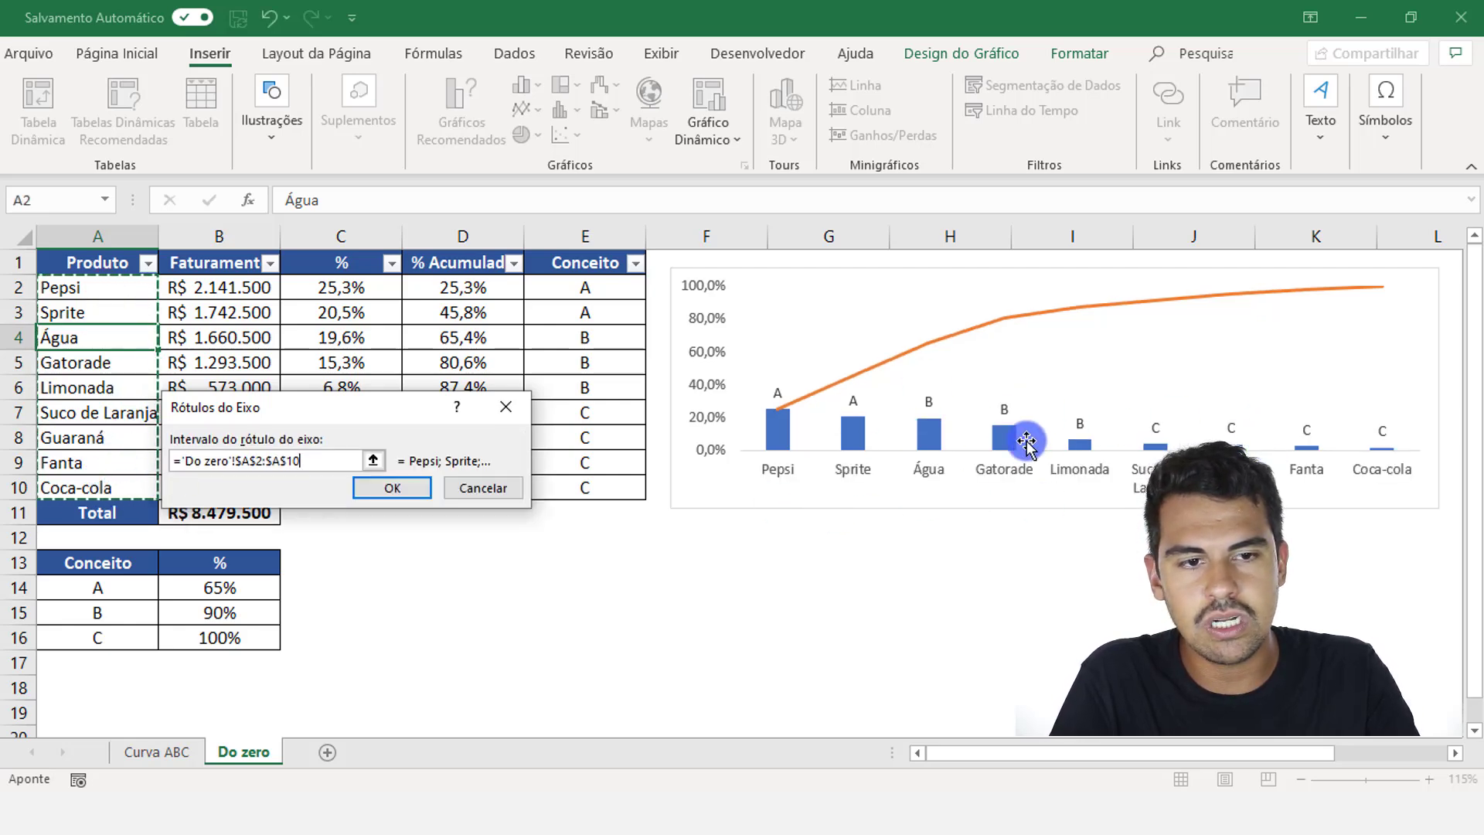
left_click(393, 490)
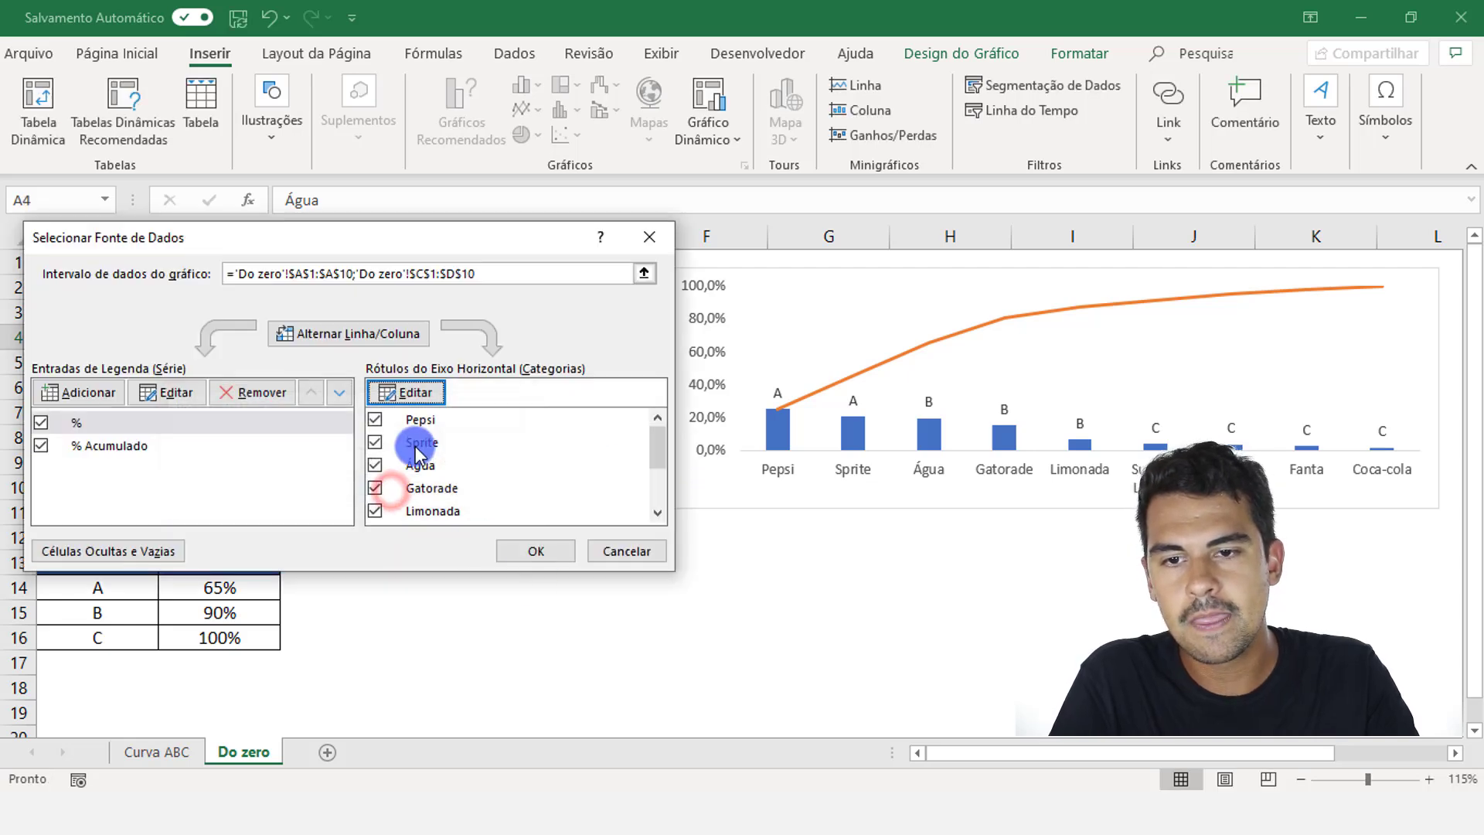
left_click_drag(656, 438, 647, 497)
left_click(533, 551)
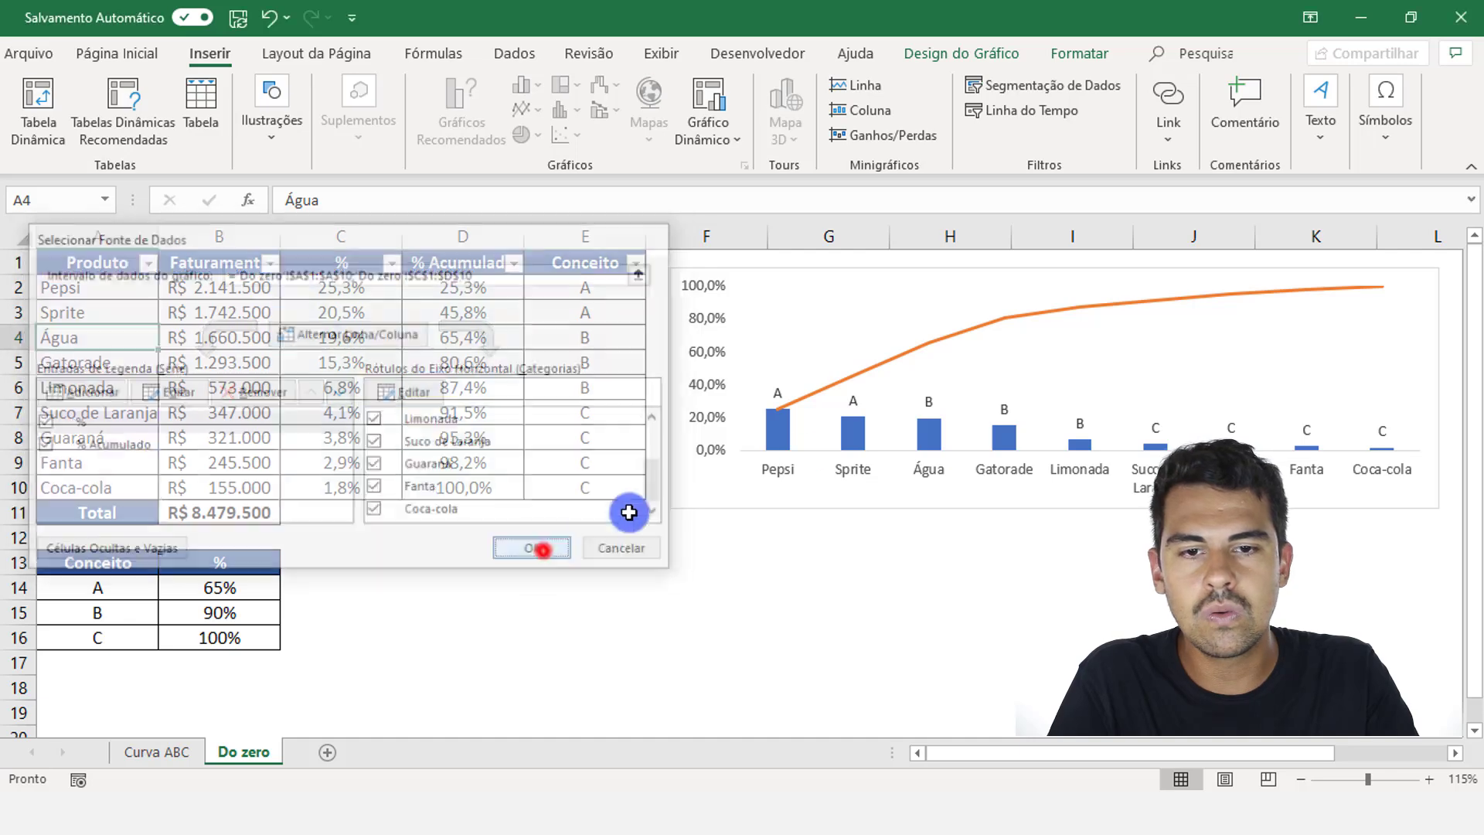
left_click(487, 559)
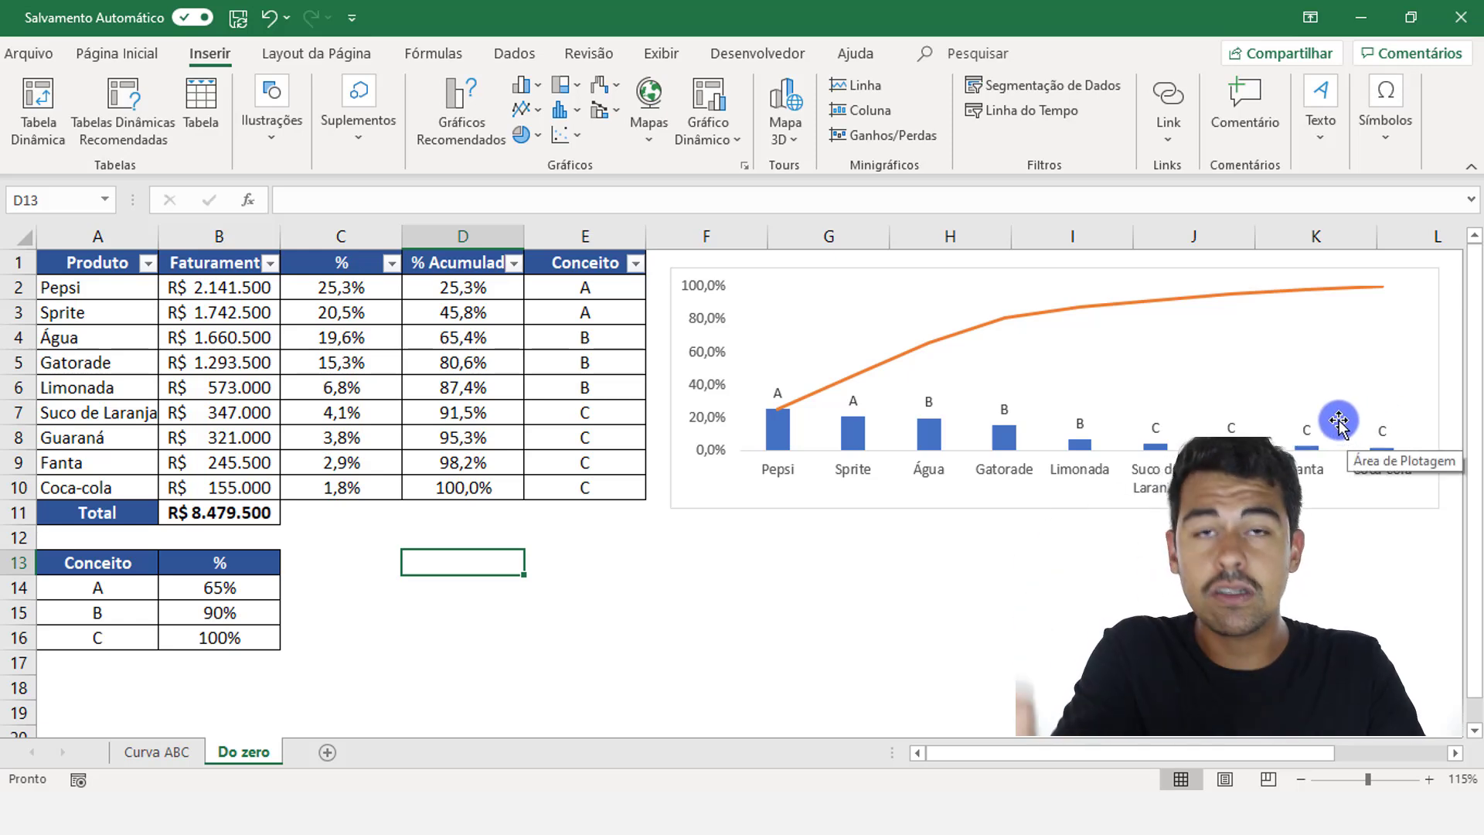
- Set the concept limits in the Conceito table to 80% for A and 95% for B
left_click(226, 589)
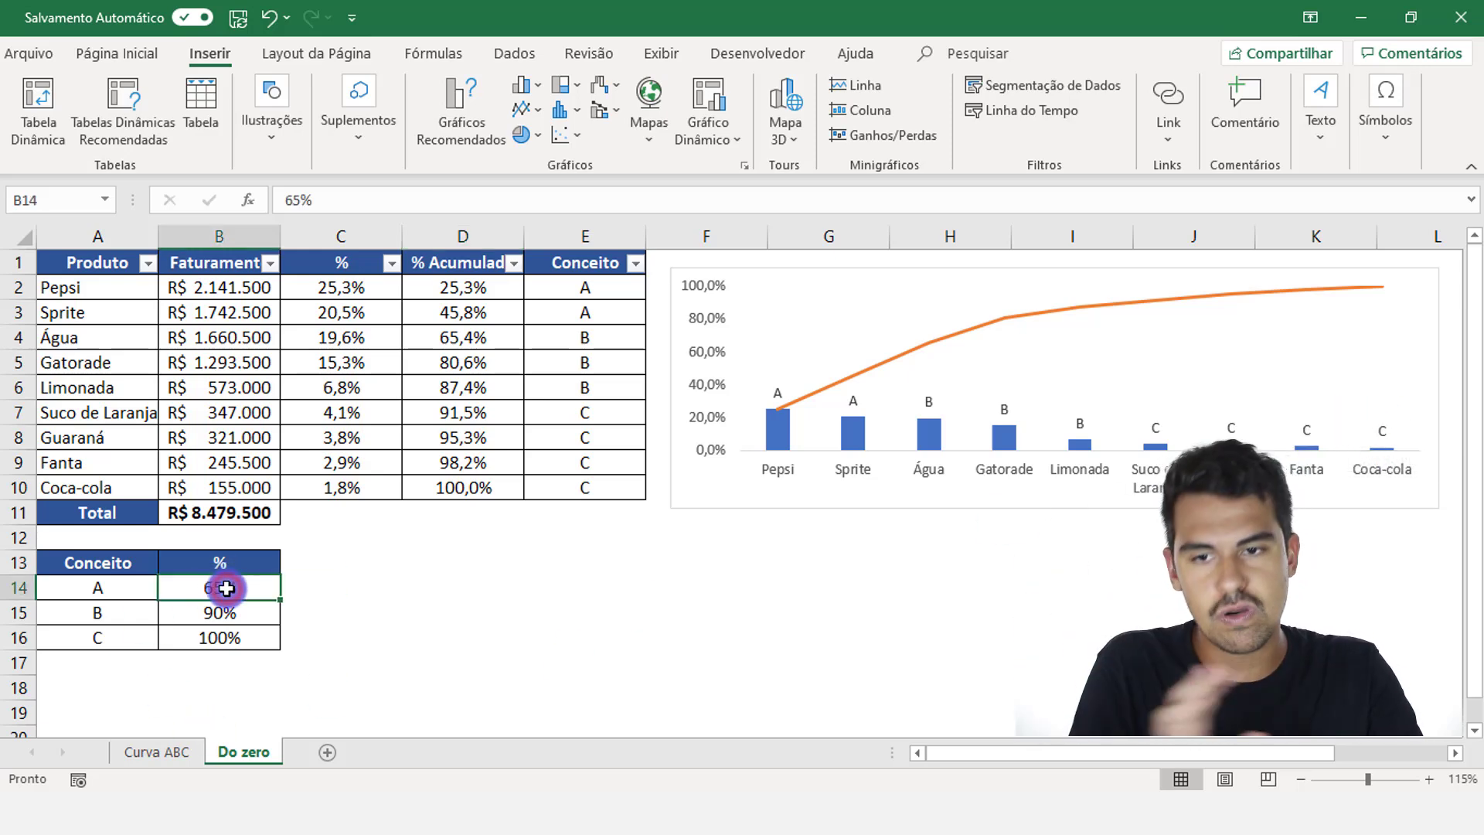
left_click(81, 595)
left_click(226, 590)
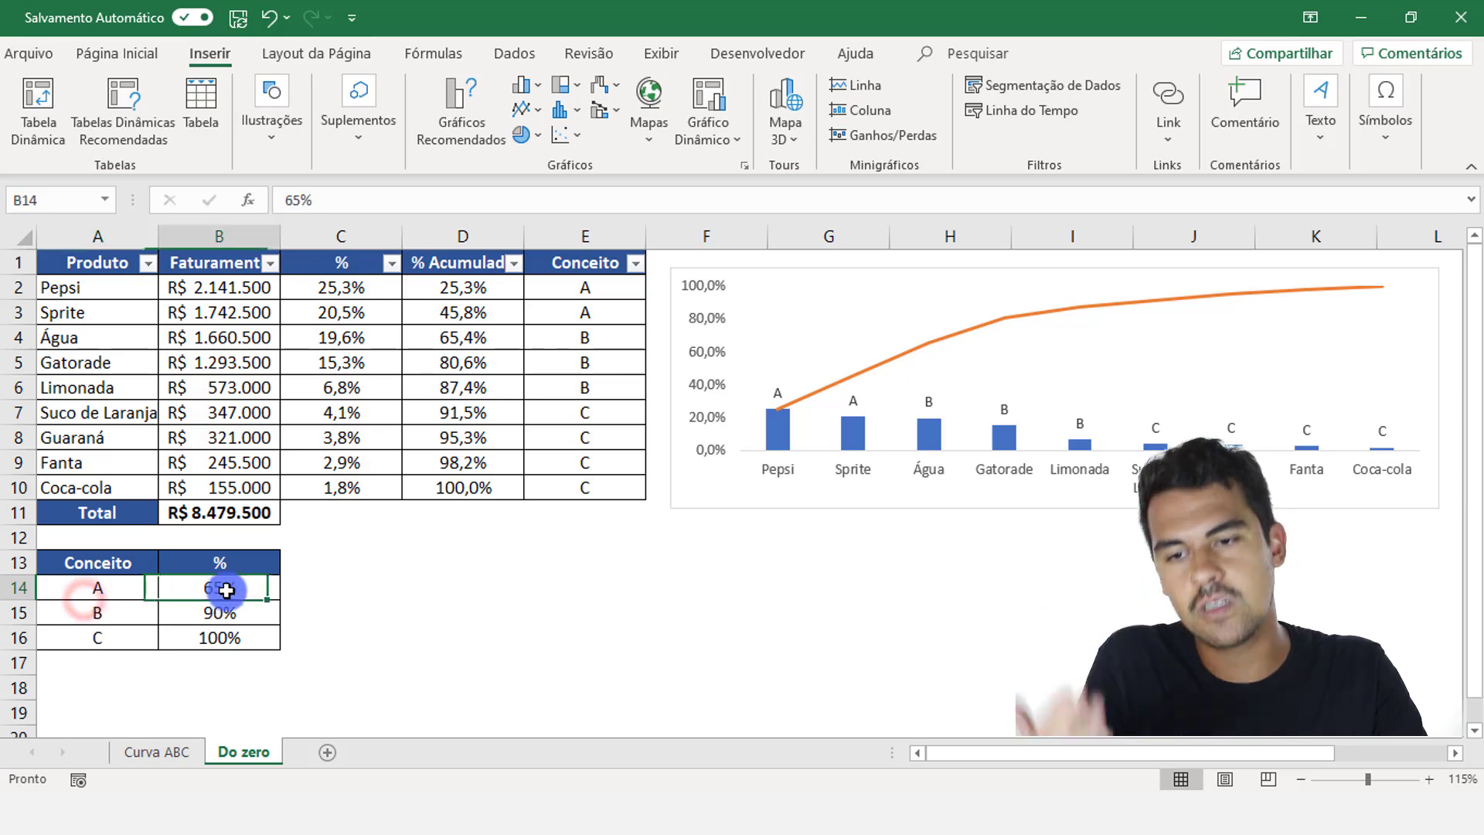
left_click(236, 613)
left_click(243, 641)
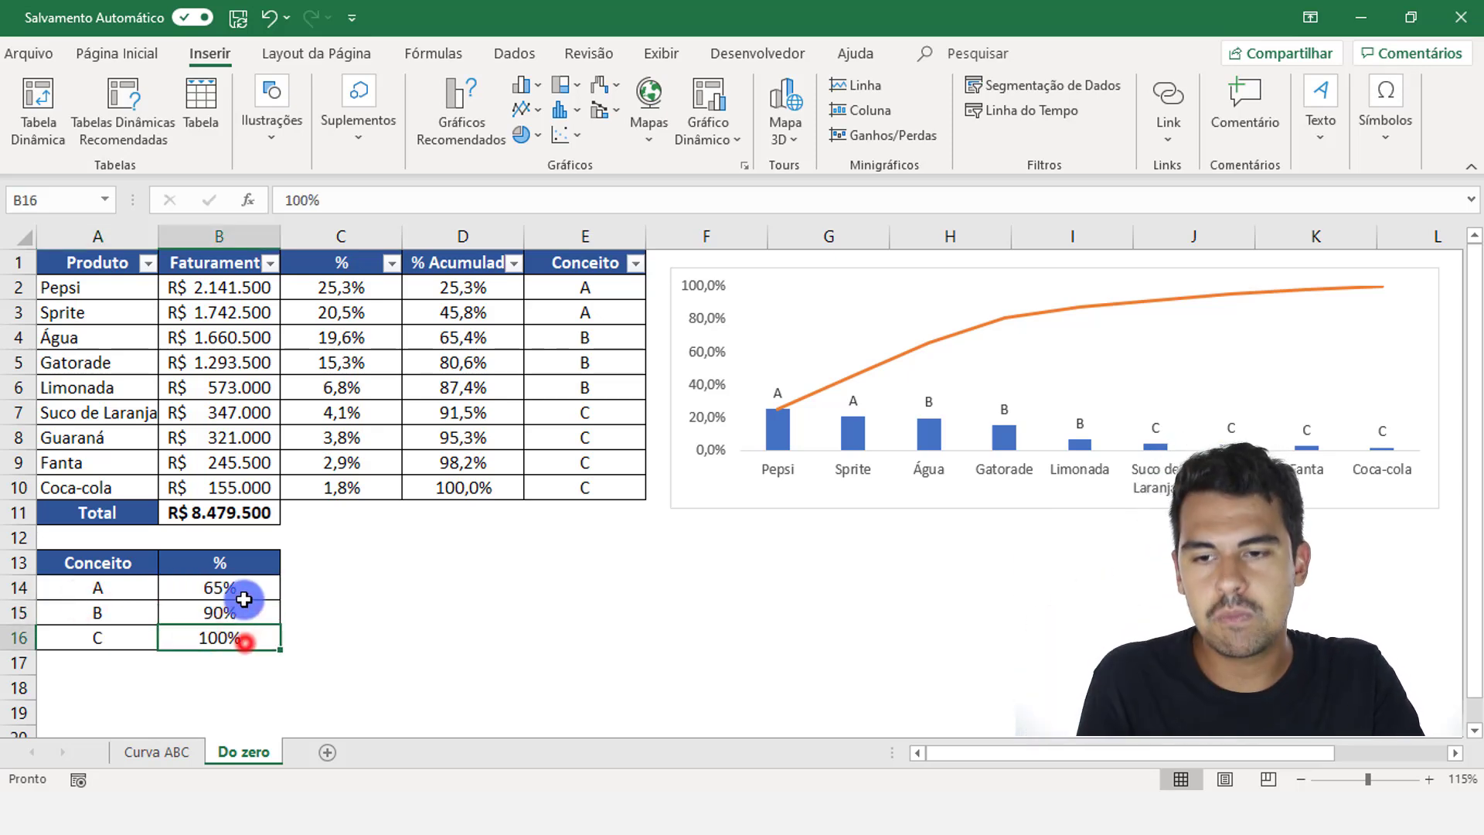
left_click(247, 589)
type("80")
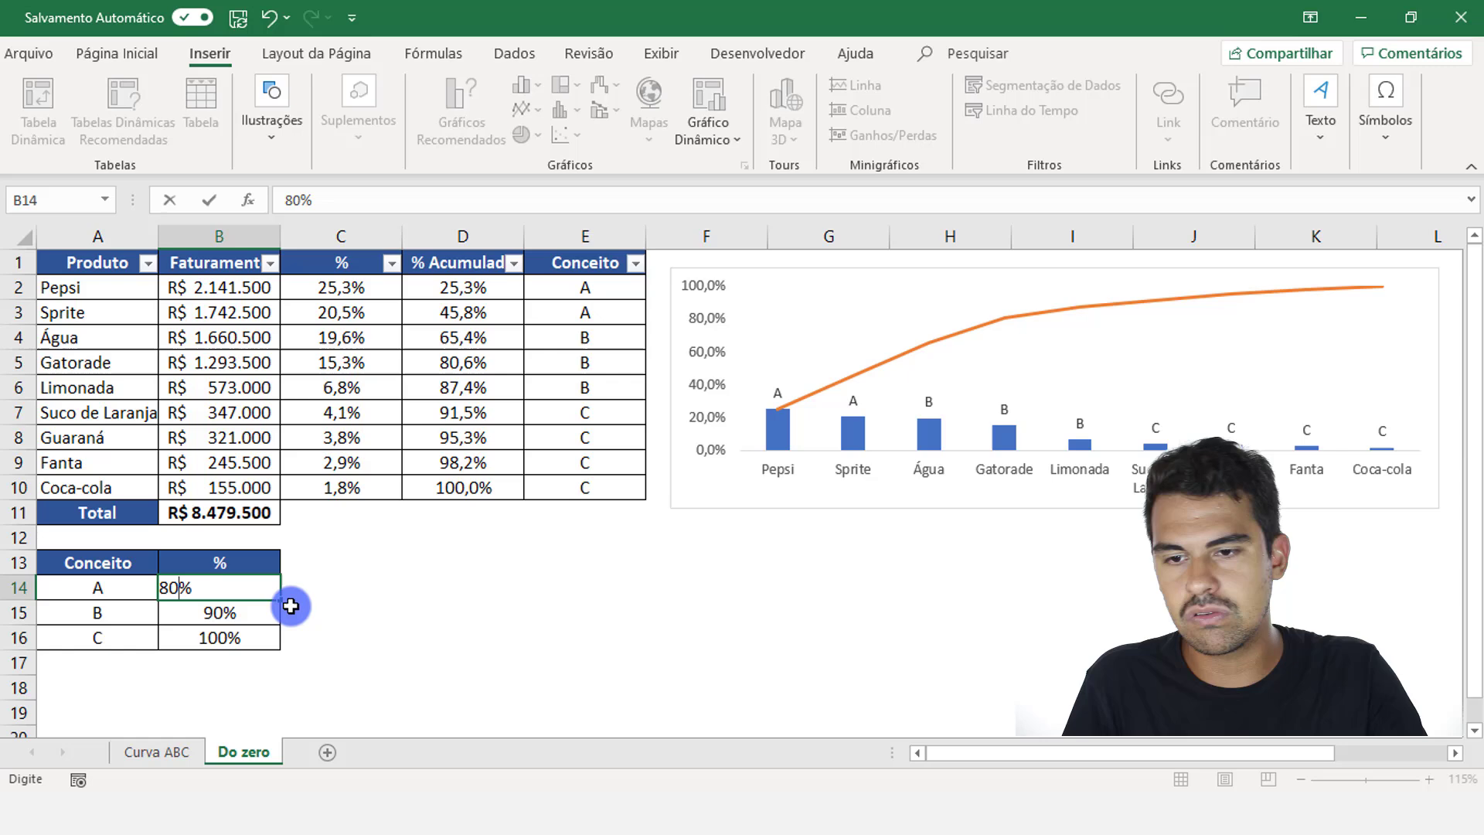
left_click(239, 608)
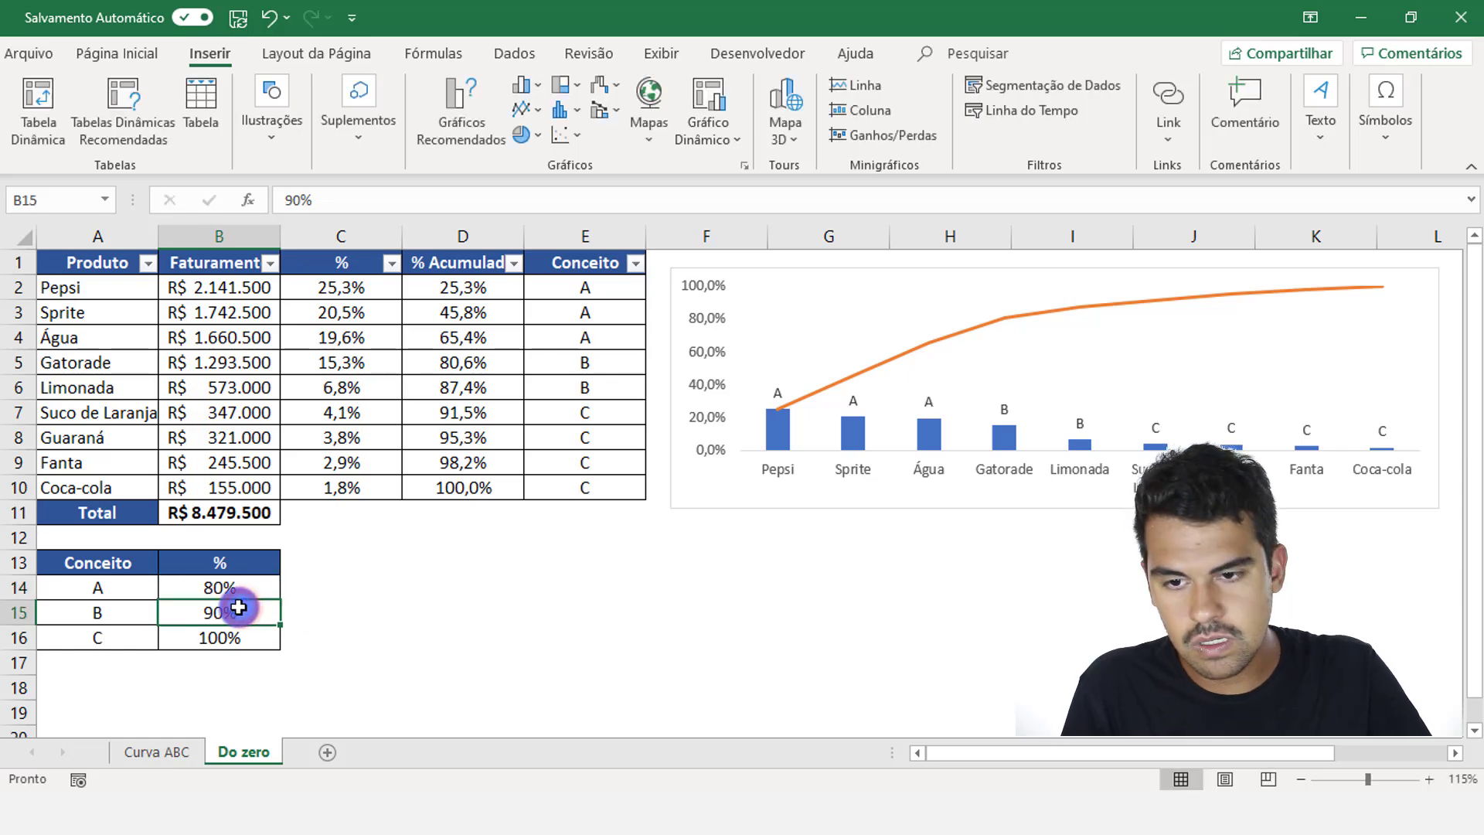
type("95")
key("Return")
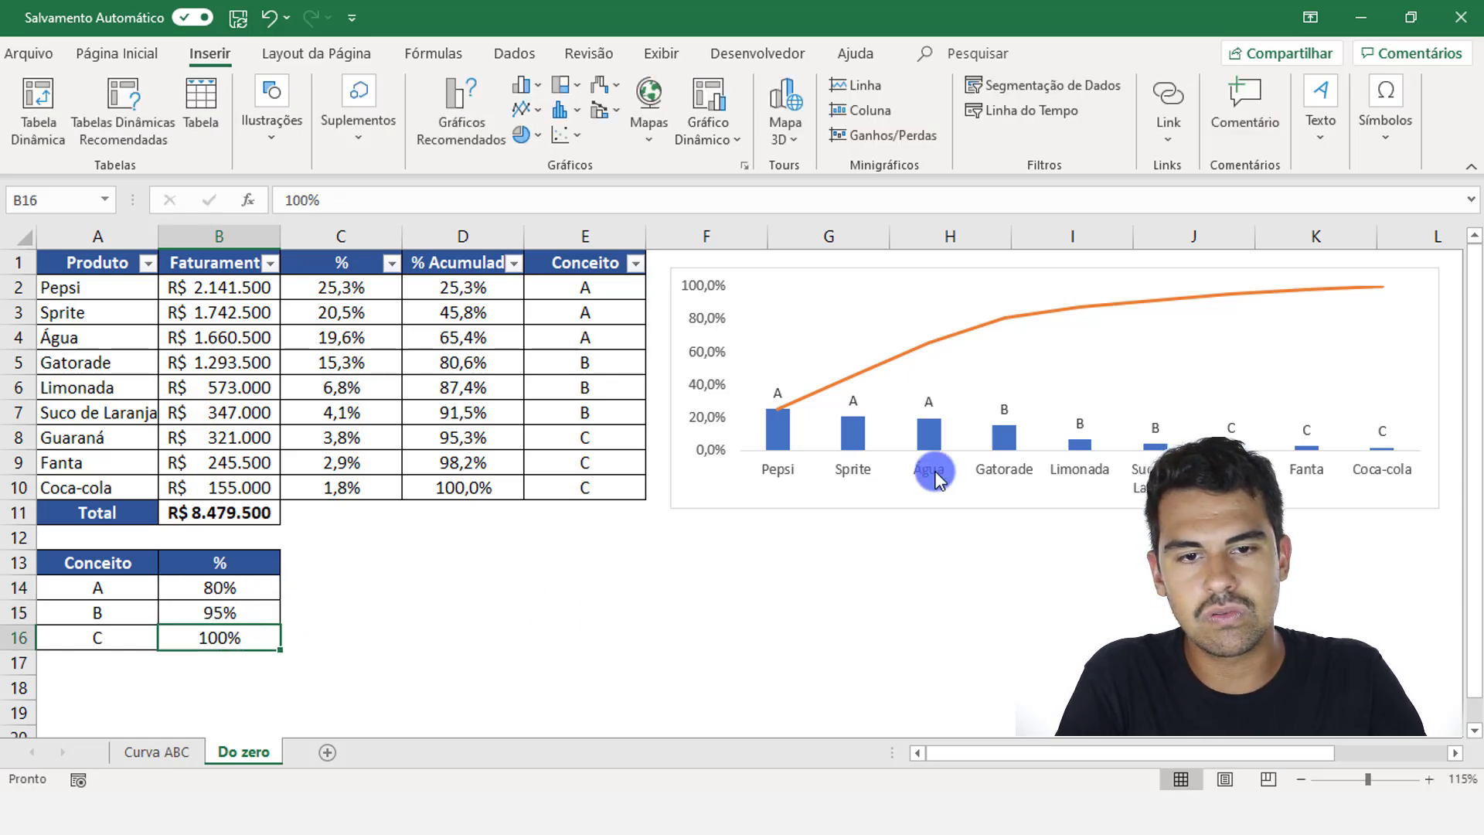